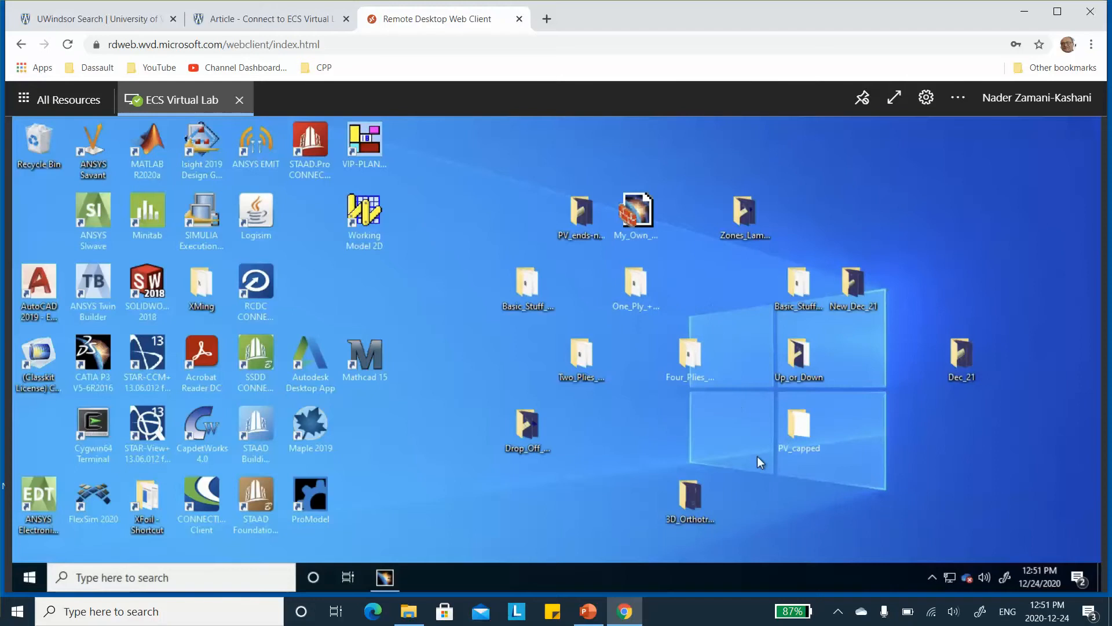
Open the CATMaterial1_Pressure_Vessel material library from the PV_capped folder, review its carbon-epoxy materials and close it
double_click(797, 423)
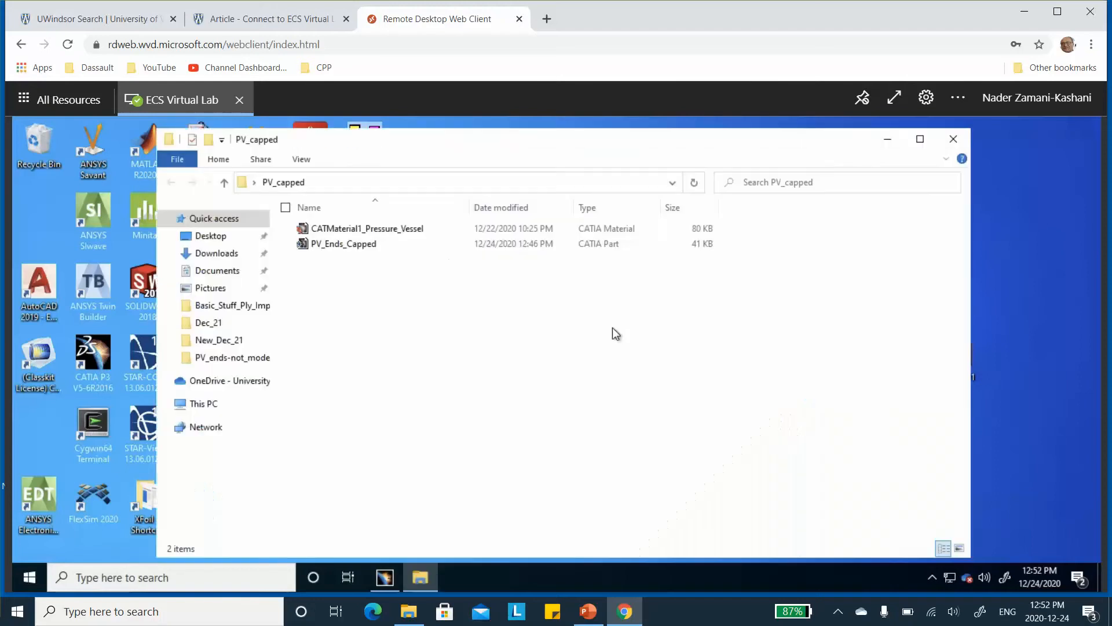
double_click(369, 230)
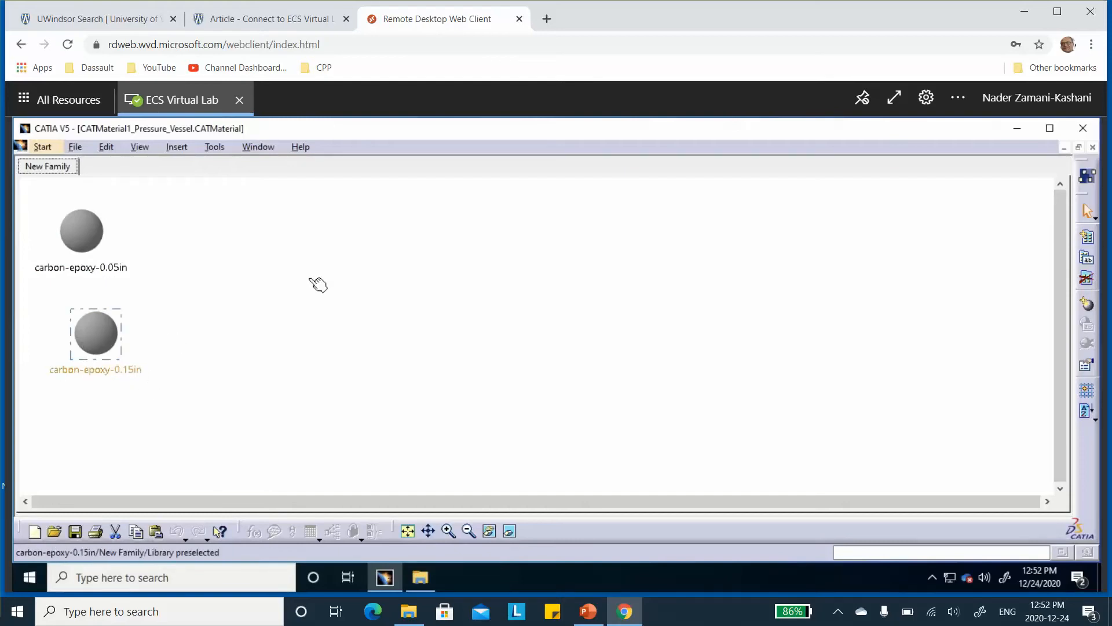
click(1093, 147)
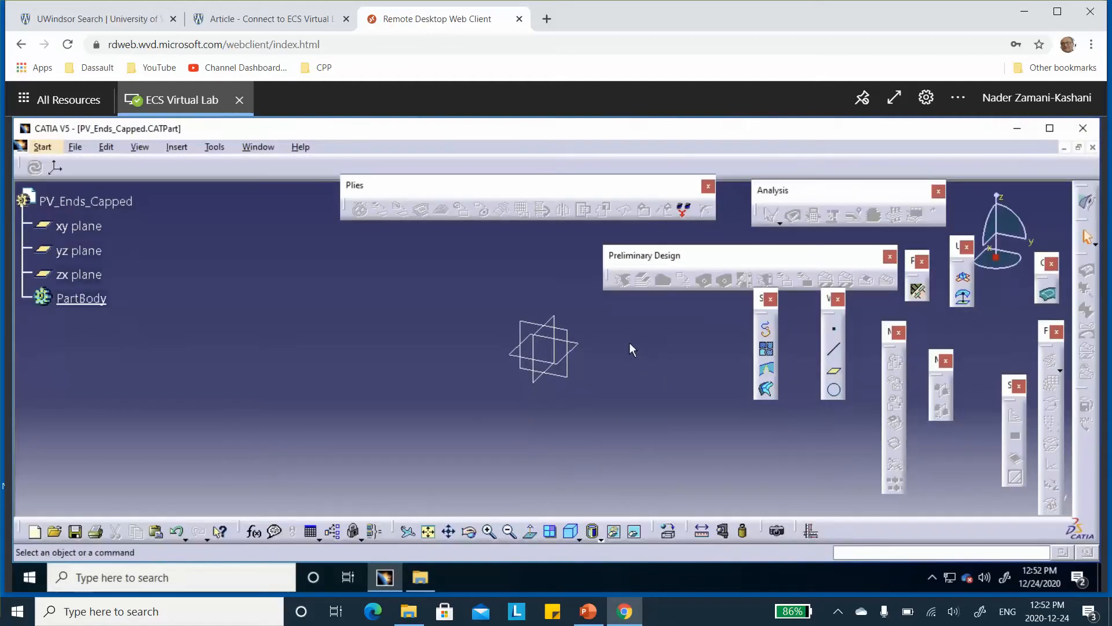
Switch the PV_Ends_Capped part to the surface modelling workbench of the Shape group and start a sketch on the yz plane
click(575, 341)
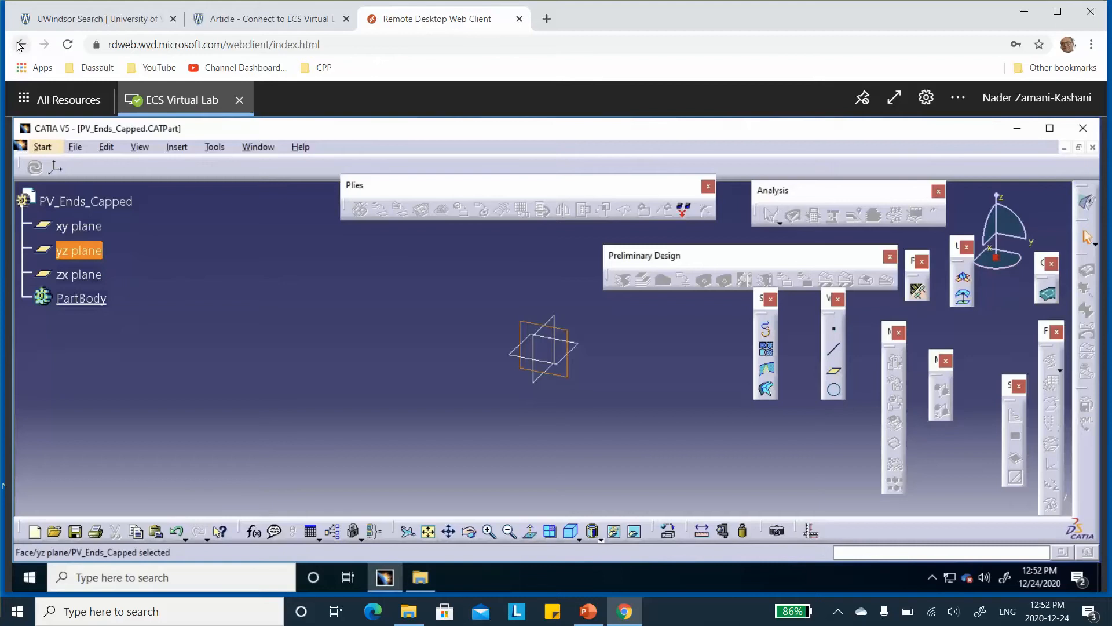
click(42, 147)
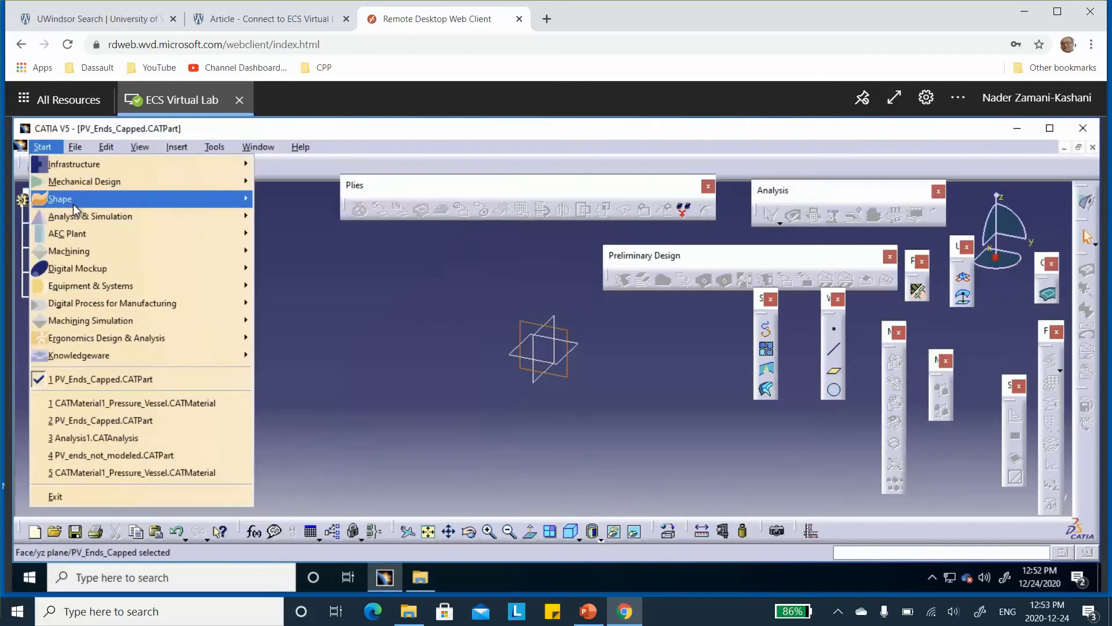
mouse_move(150, 200)
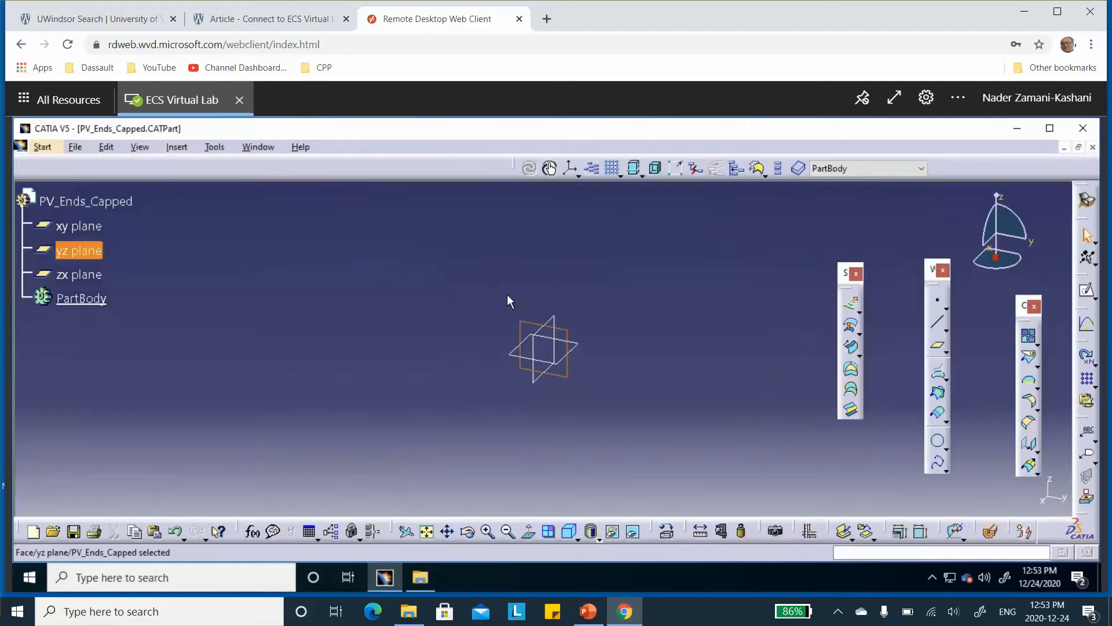
click(1085, 291)
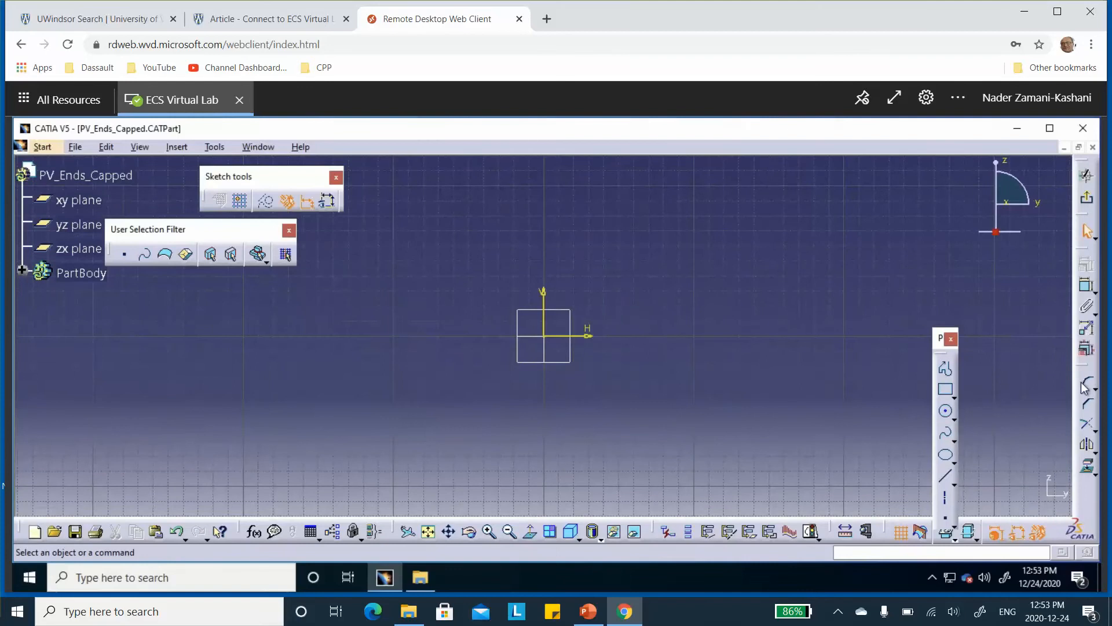
Sketch a semicircular arc of about 3.53 in radius above the horizontal axis, centred on the origin
click(956, 419)
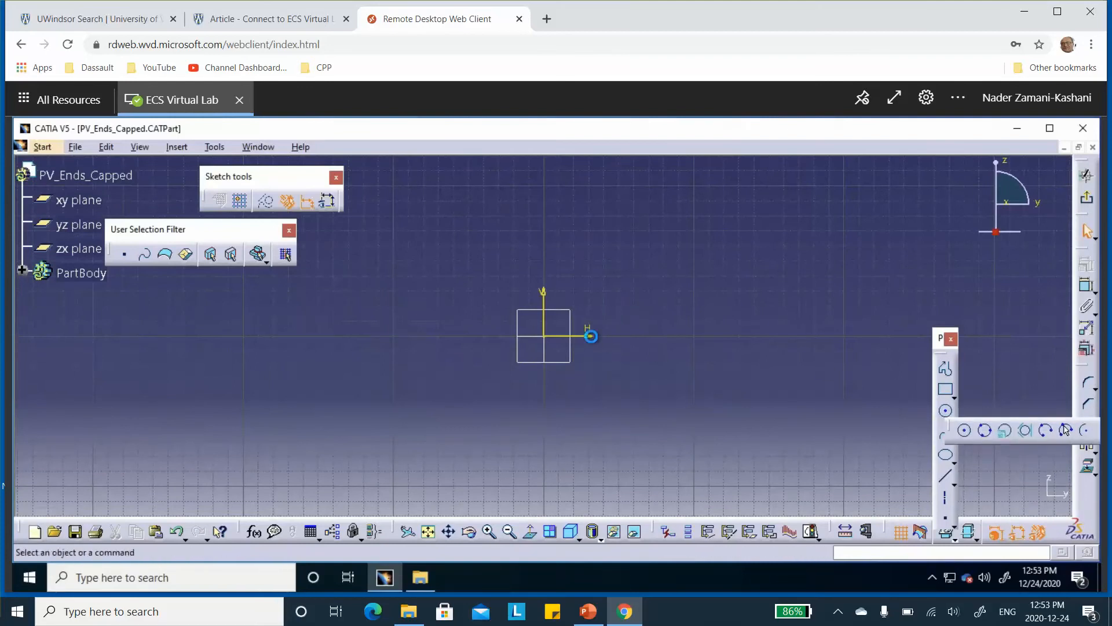
click(1083, 432)
click(544, 336)
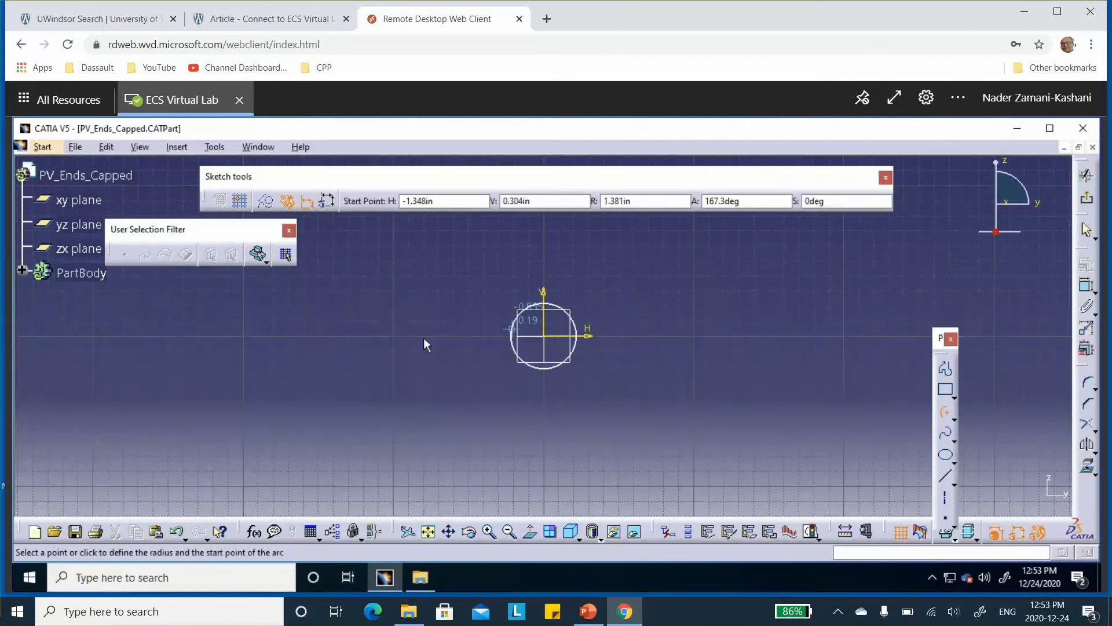
click(409, 336)
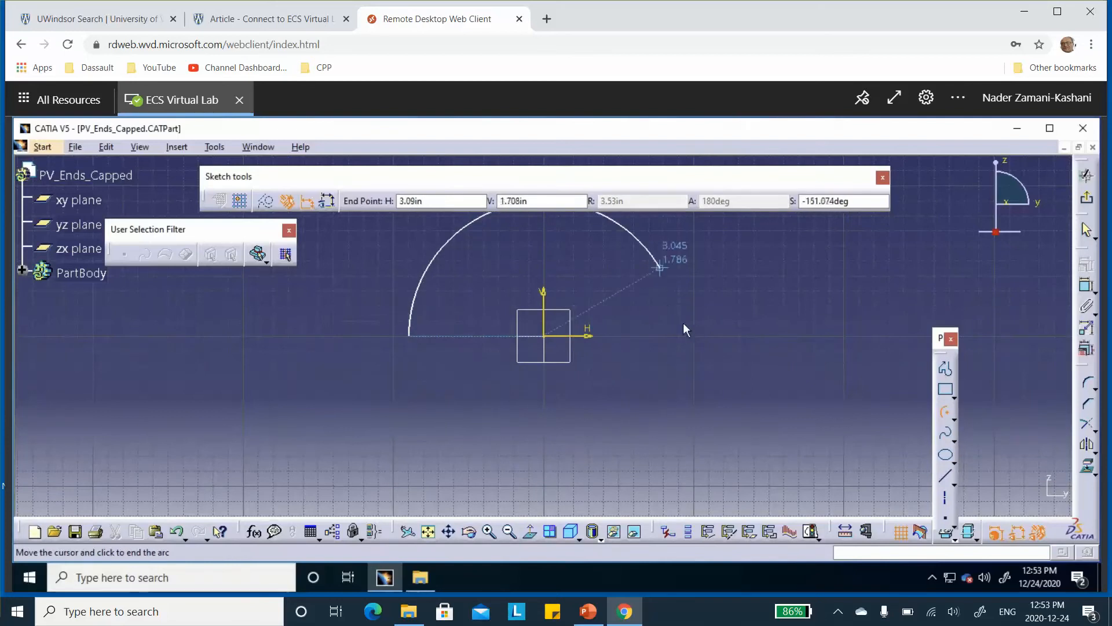
click(695, 337)
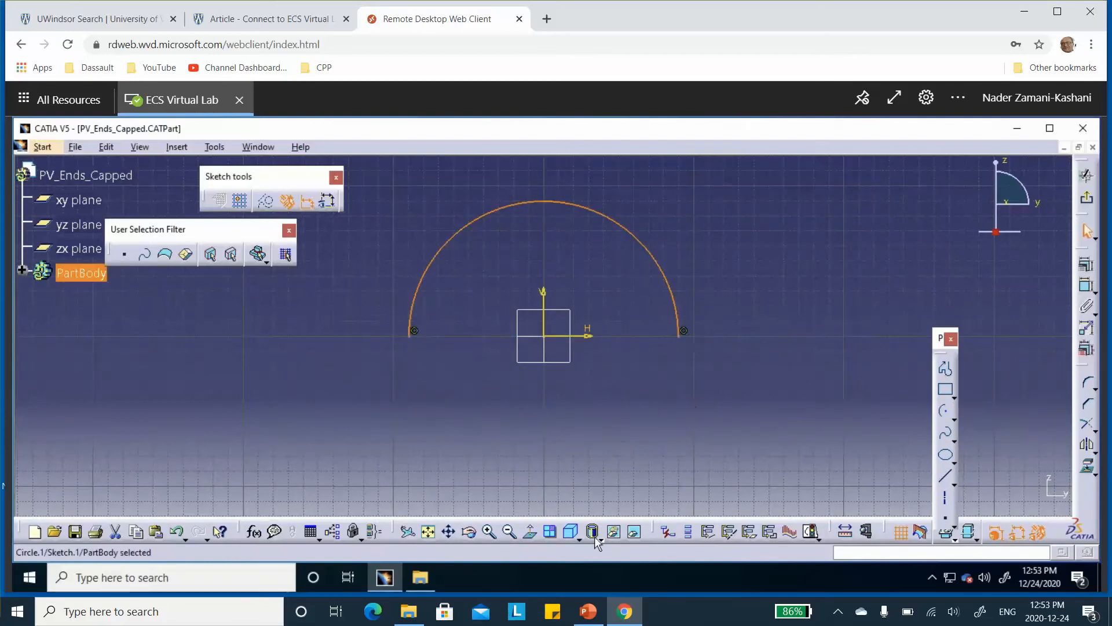
Check the vessel diameter on the PowerPoint slide, constrain the arc's radius to 6 in and exit the sketch
click(588, 611)
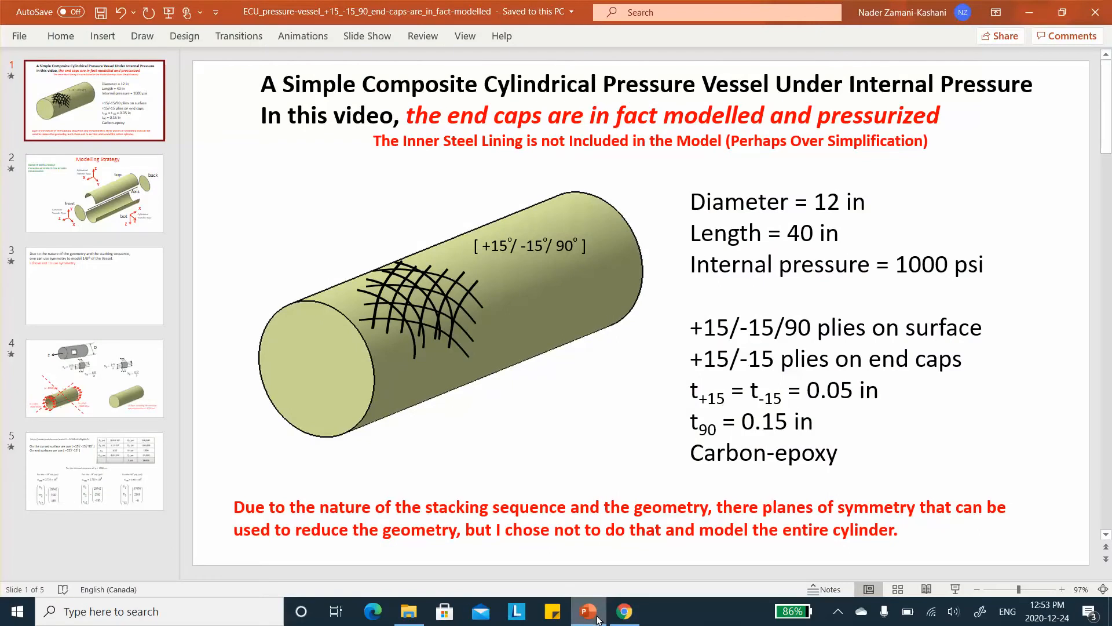
click(597, 616)
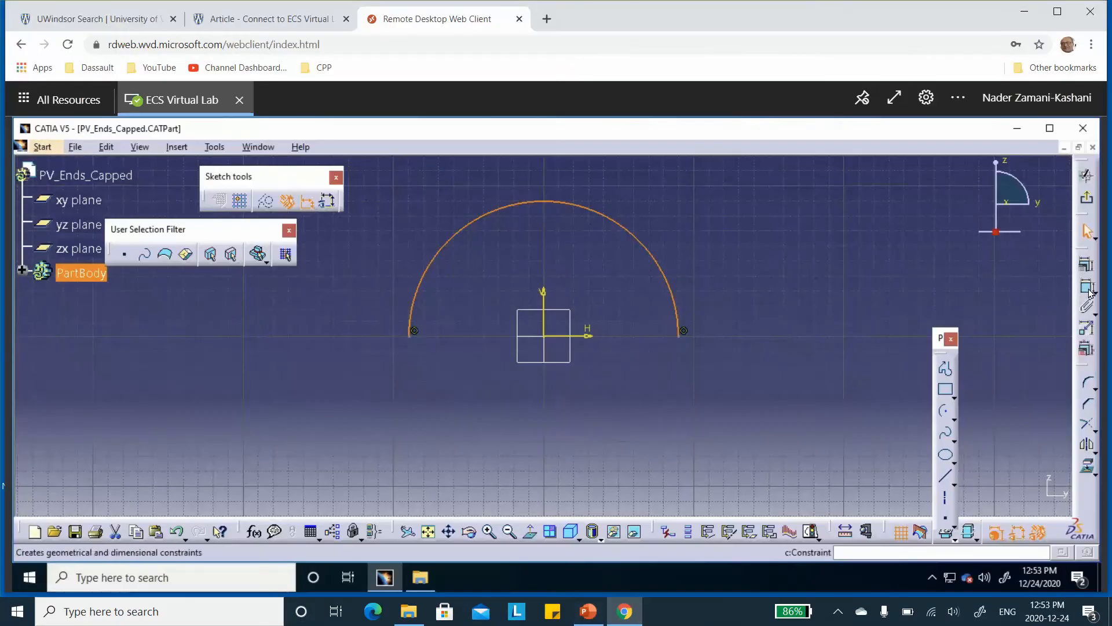
click(1087, 286)
click(721, 260)
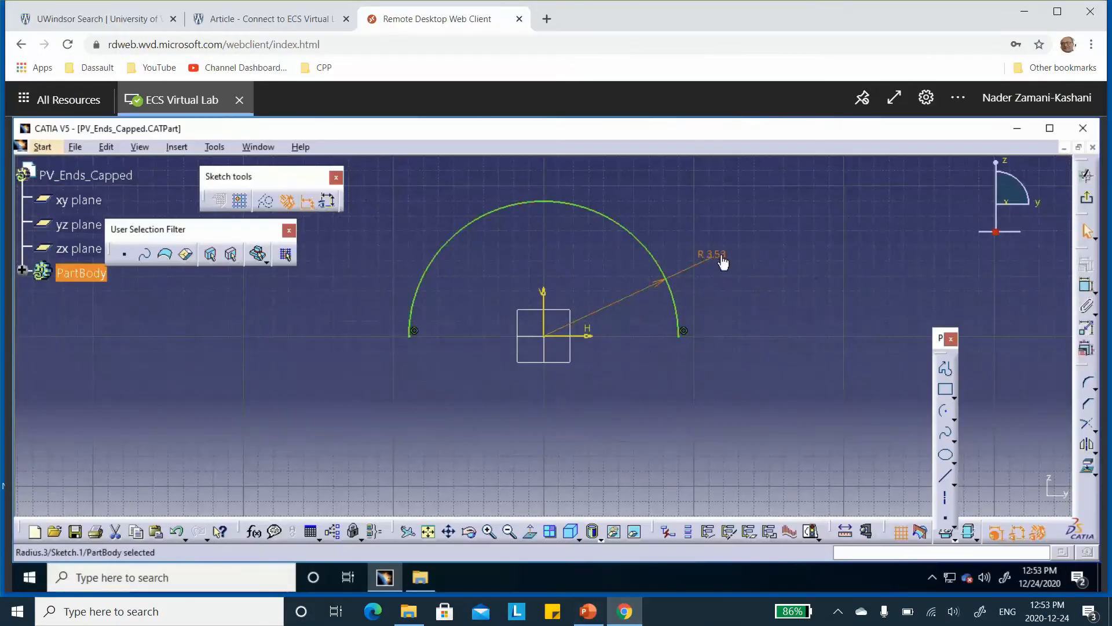
double_click(721, 260)
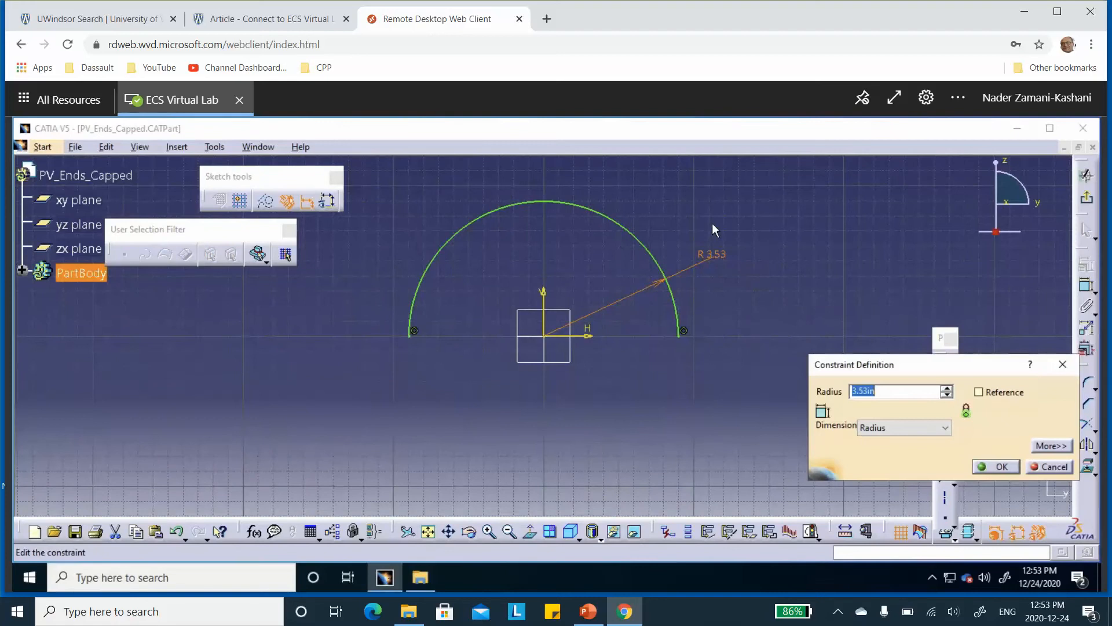
text(6)
key(Tab)
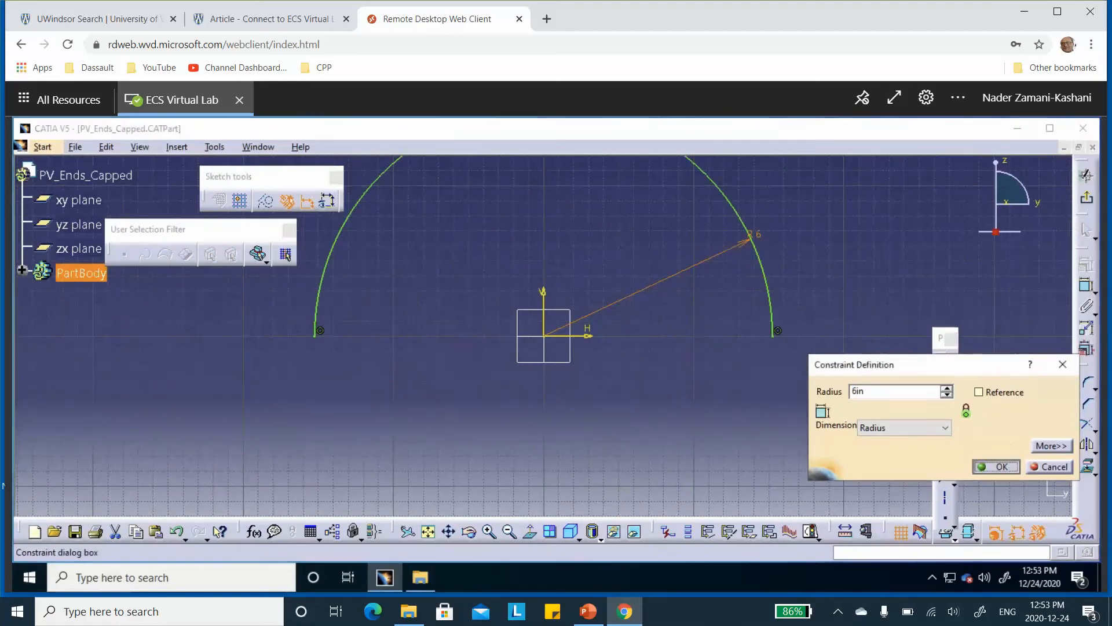
click(1005, 466)
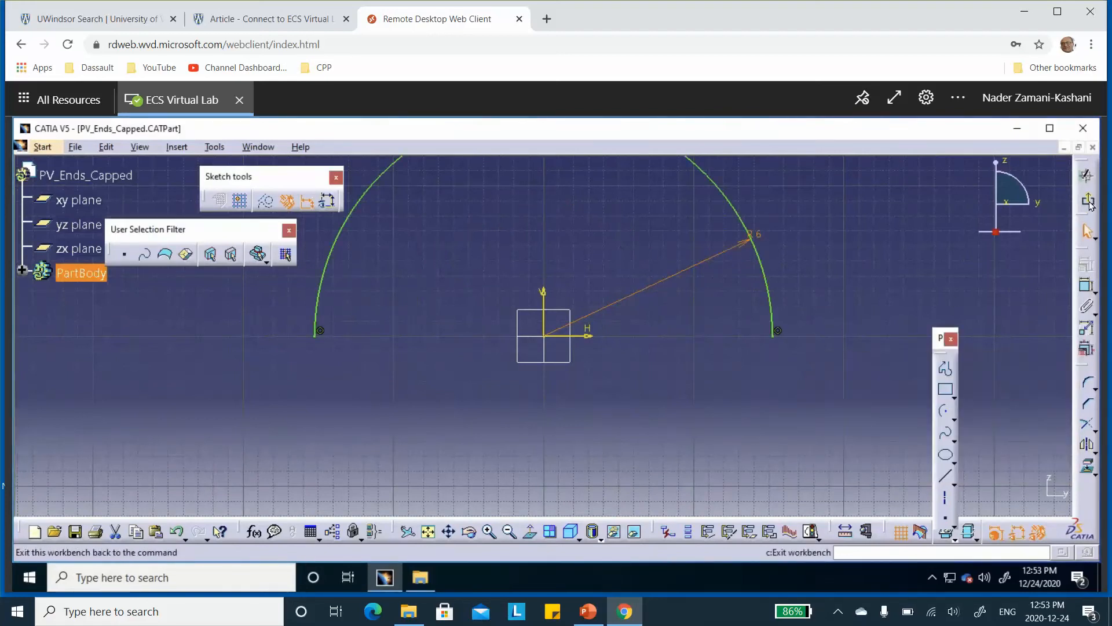
click(1089, 201)
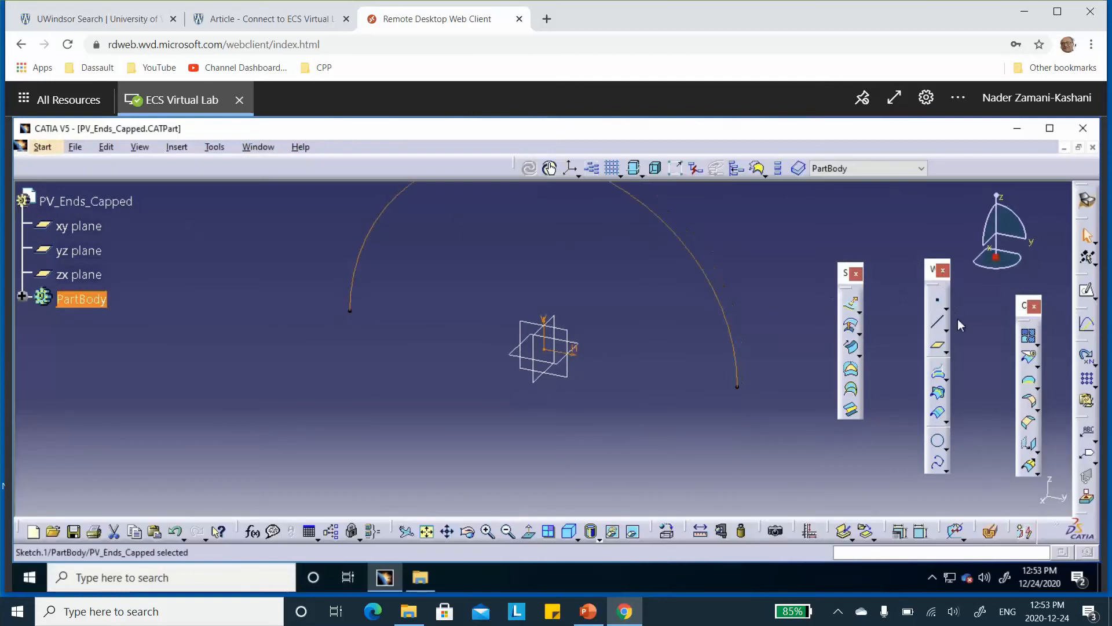
Extrude the arc sketch as a surface with a 20 in limit and mirrored extent
click(851, 304)
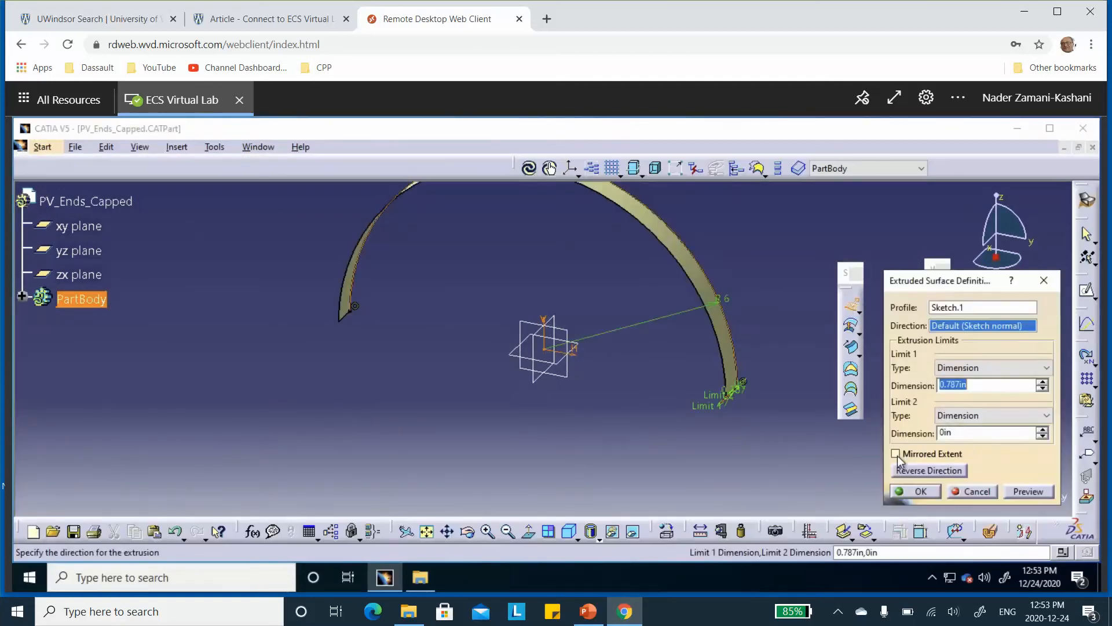
click(896, 454)
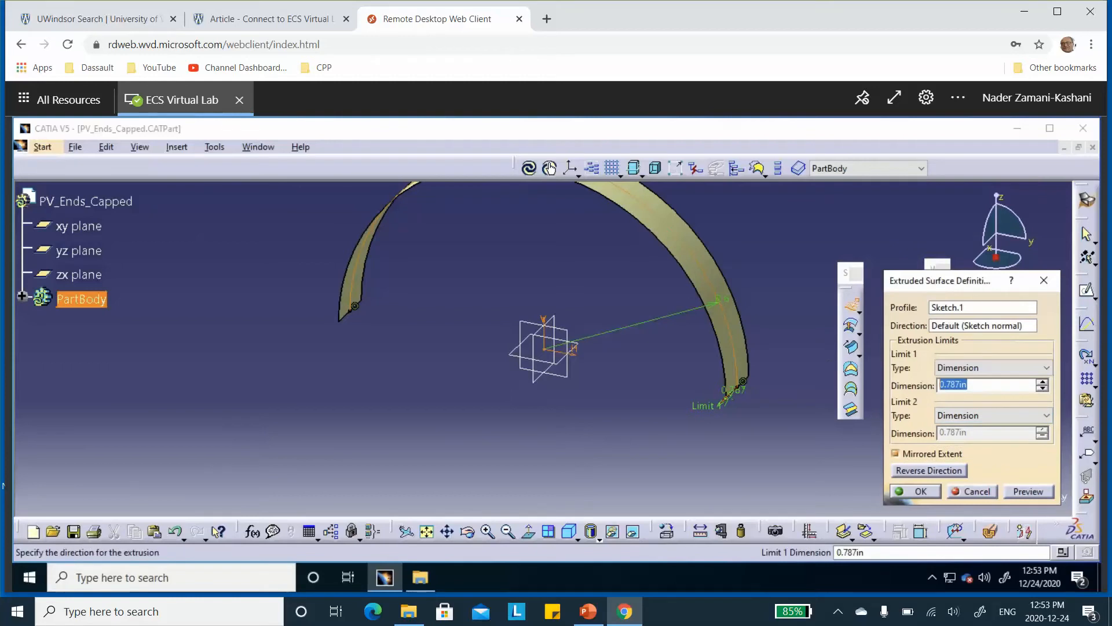
text(20)
click(918, 491)
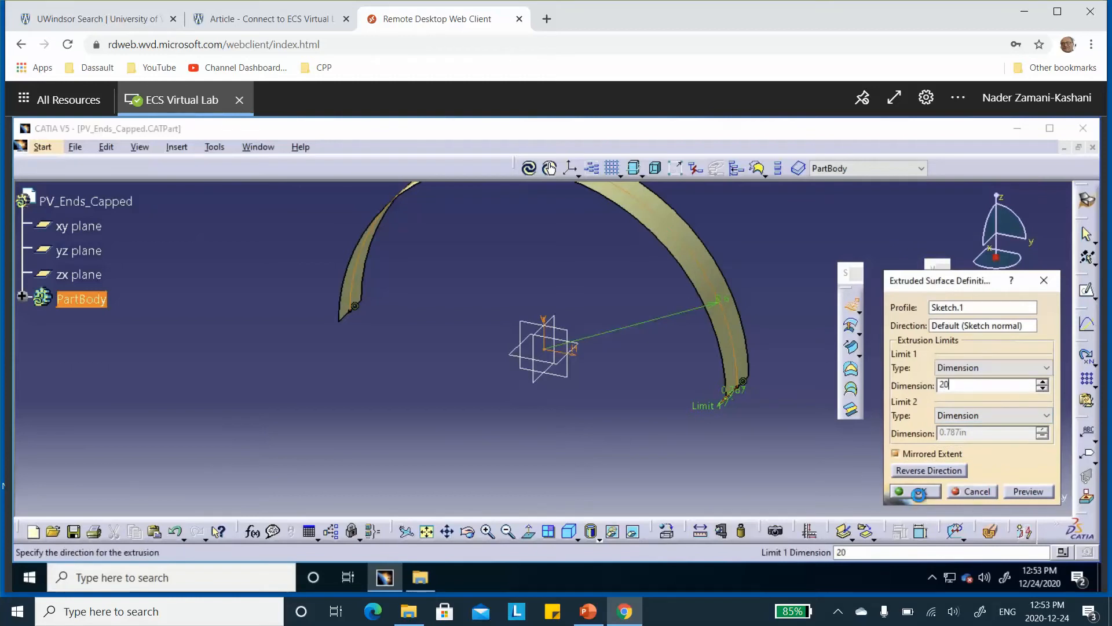
Create a Join containing the extruded half-cylinder surface, keeping the default parameters, and review its definition
middle_drag(597, 273, 600, 399)
click(1029, 335)
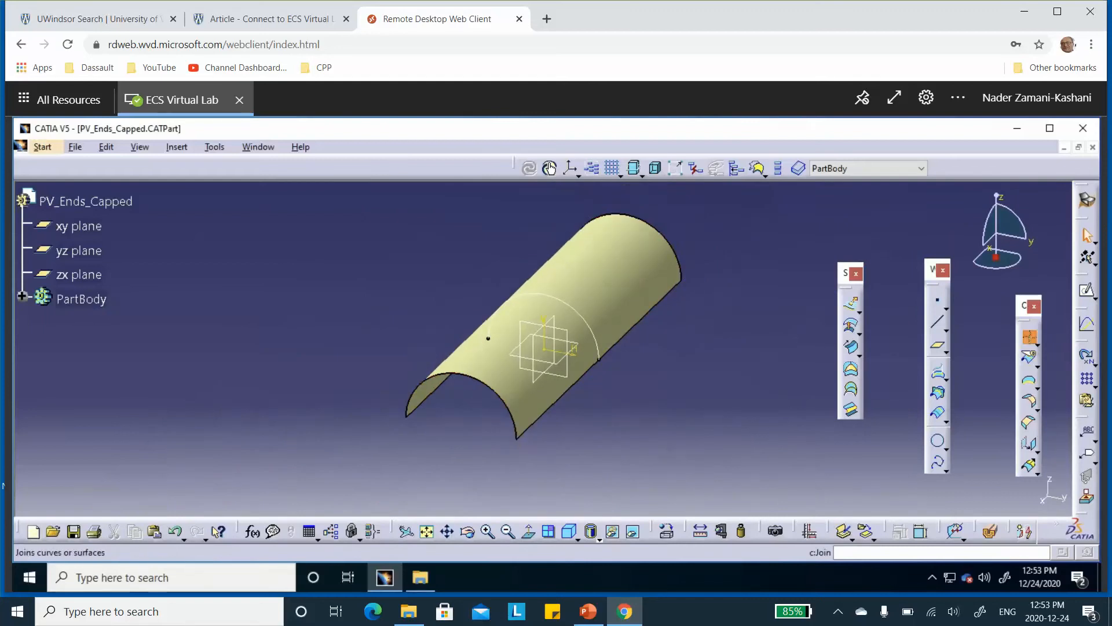
click(651, 279)
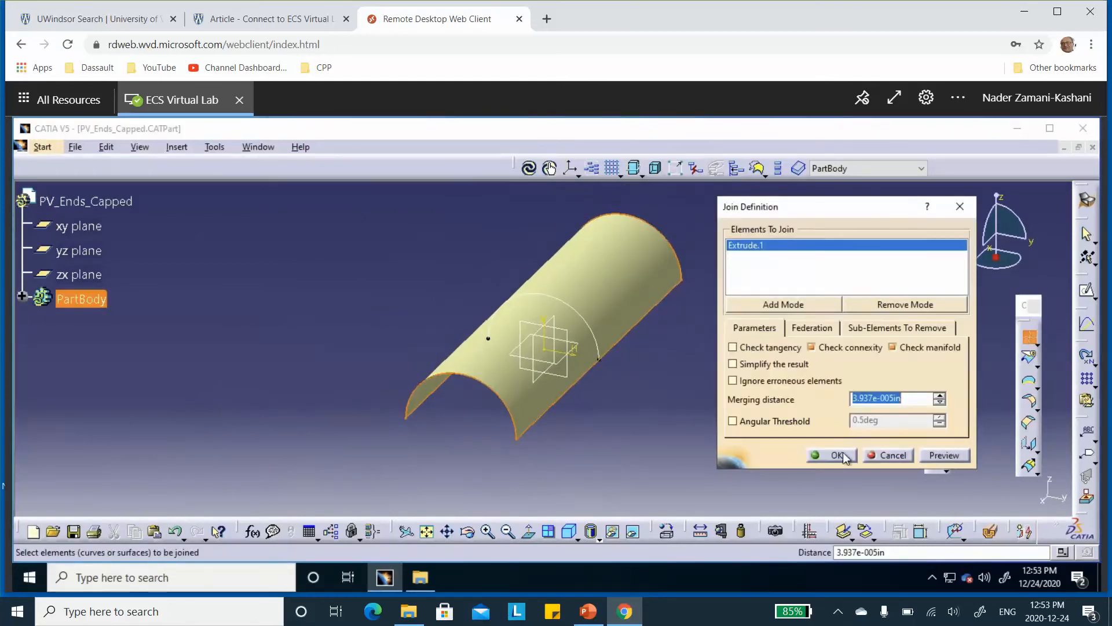
click(836, 455)
double_click(616, 258)
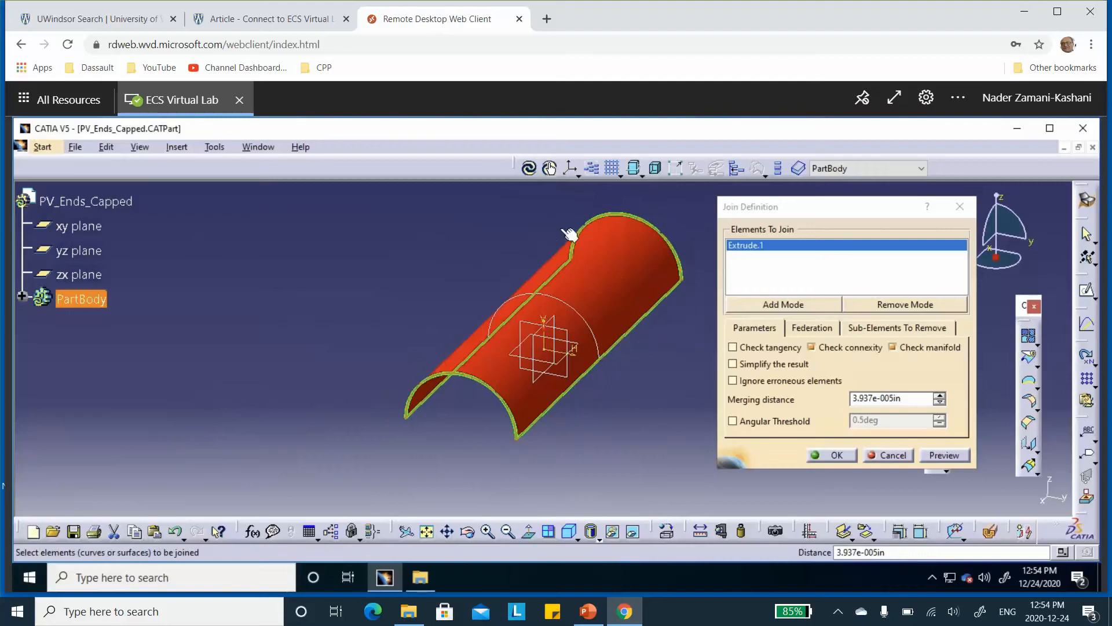
click(844, 457)
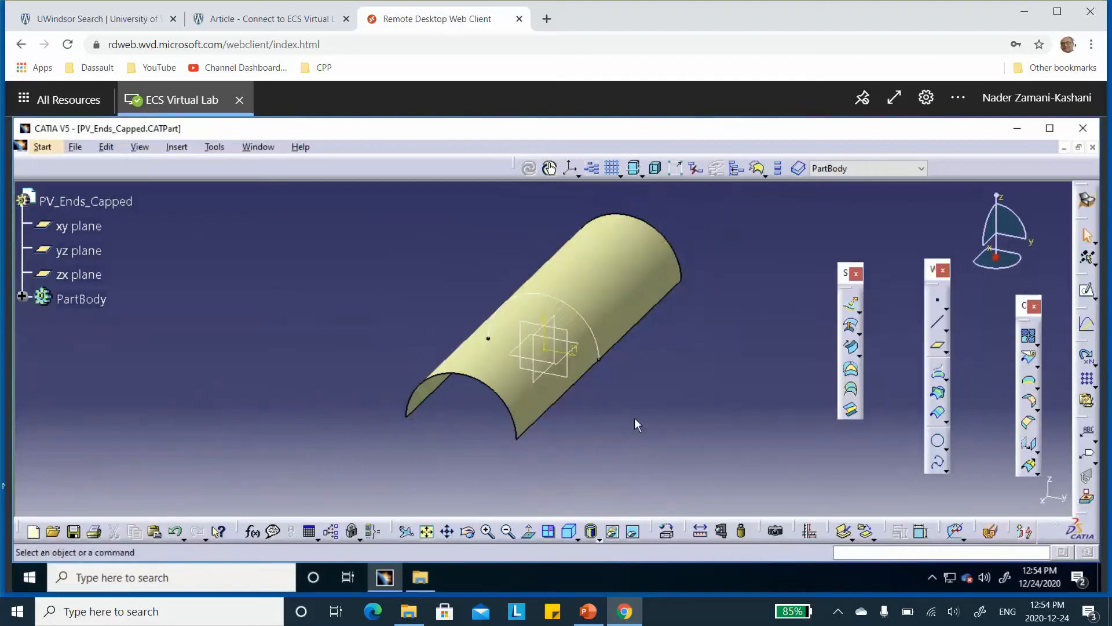
Expand the PartBody and create a boundary curve around all the edges of the joined half-cylinder surface
click(23, 296)
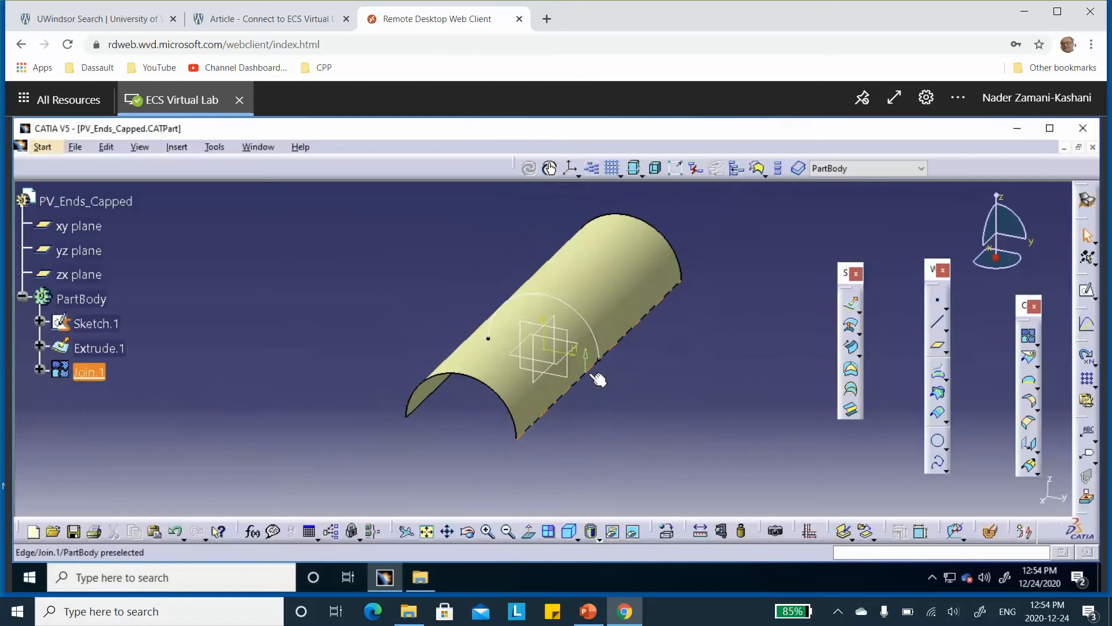
click(1030, 384)
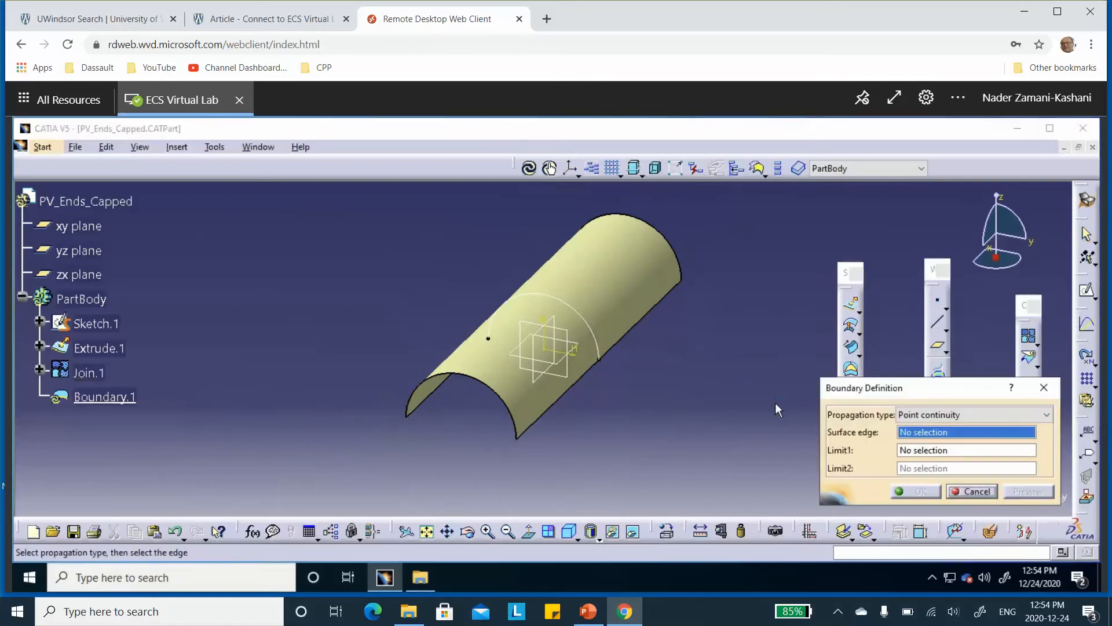
click(579, 281)
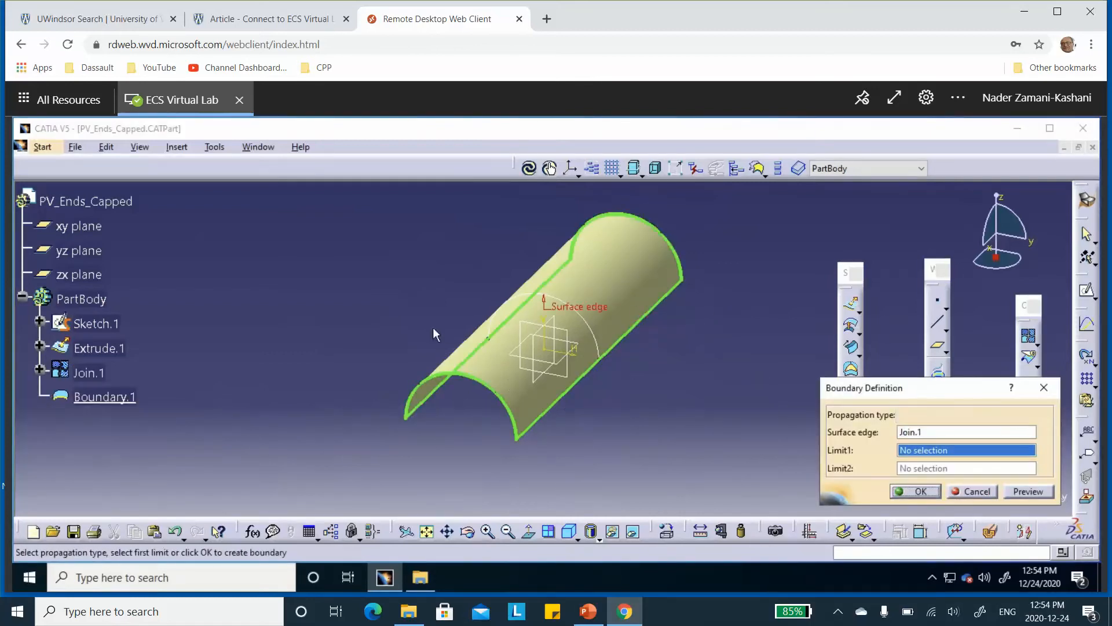
click(918, 491)
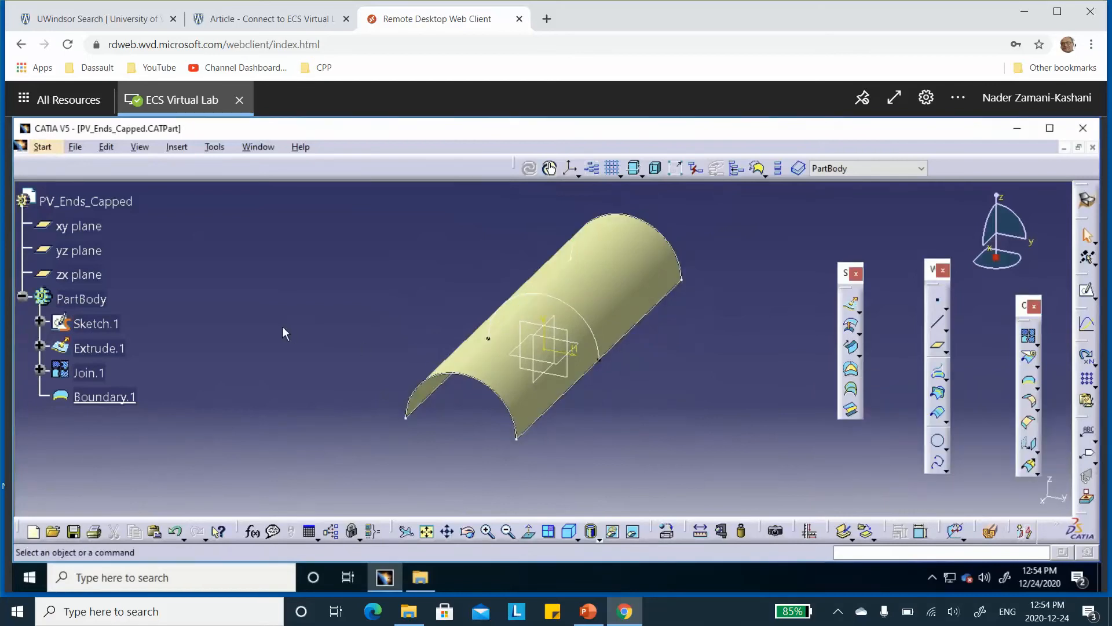
Rename the arc sketch Sketch.1 to "top" in its feature properties
right_click(109, 325)
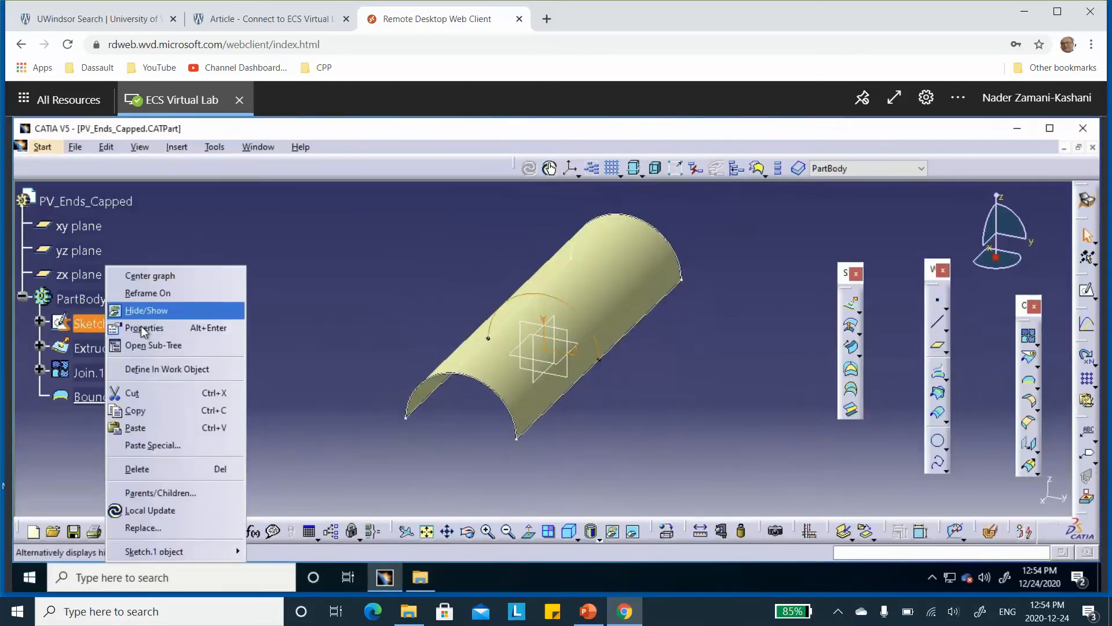
click(142, 328)
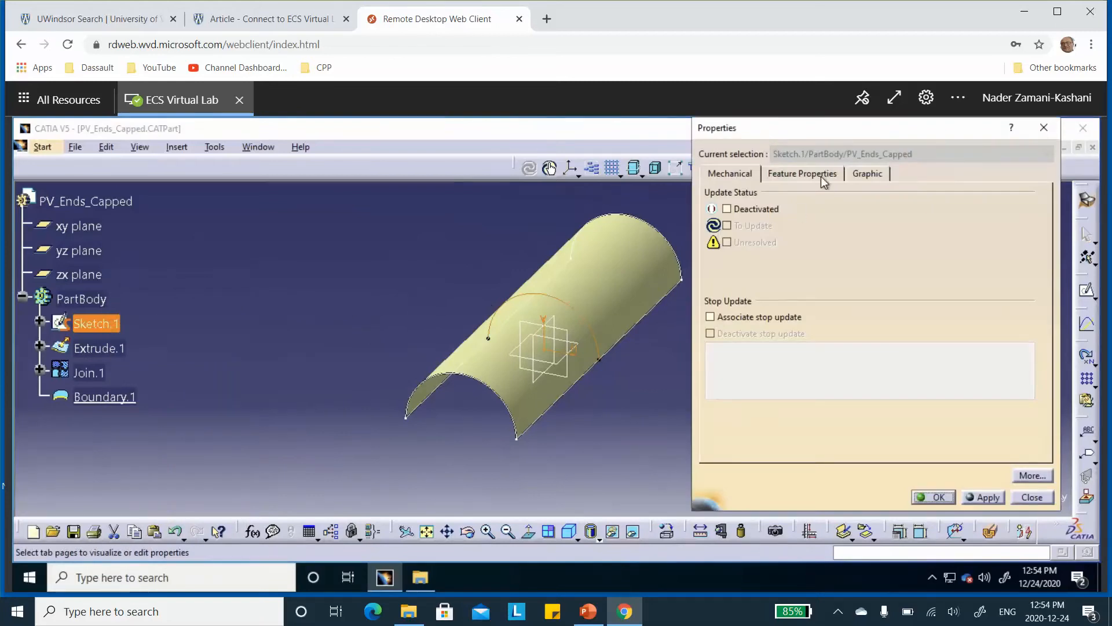
click(821, 176)
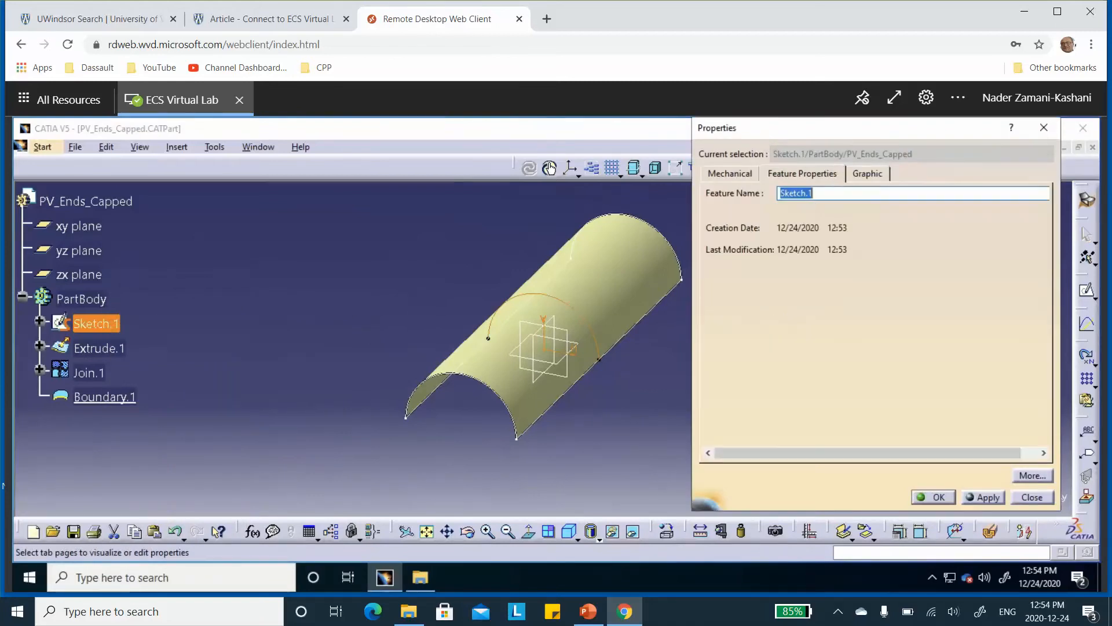
text(top)
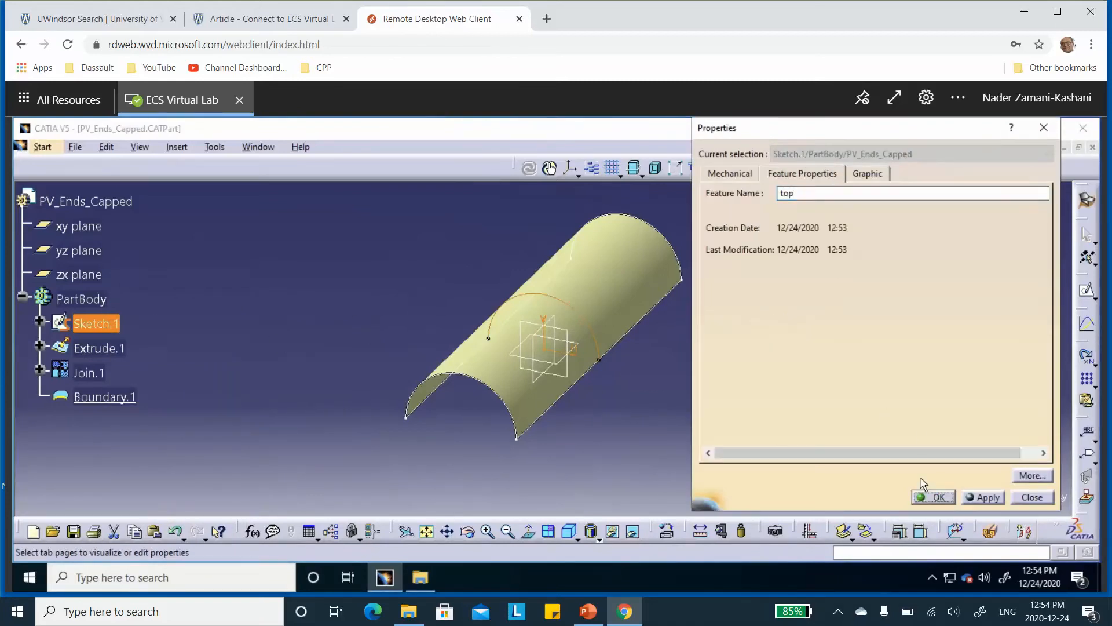
click(937, 499)
Rename the extruded half-cylinder surface Extrude.1 to "top" in its feature properties
click(93, 348)
right_click(100, 349)
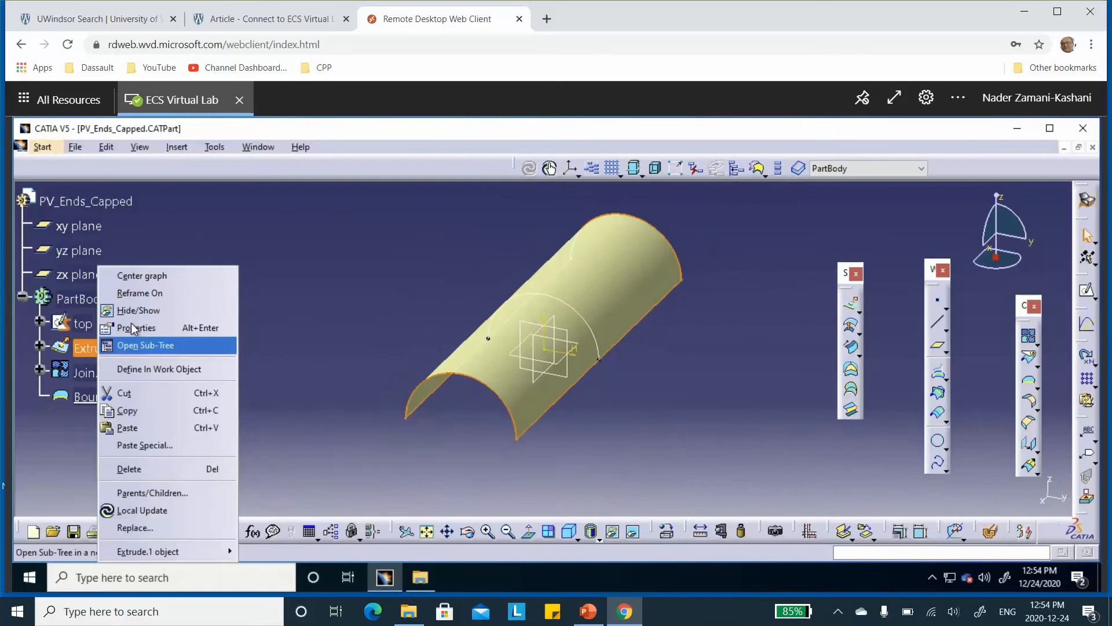
click(133, 328)
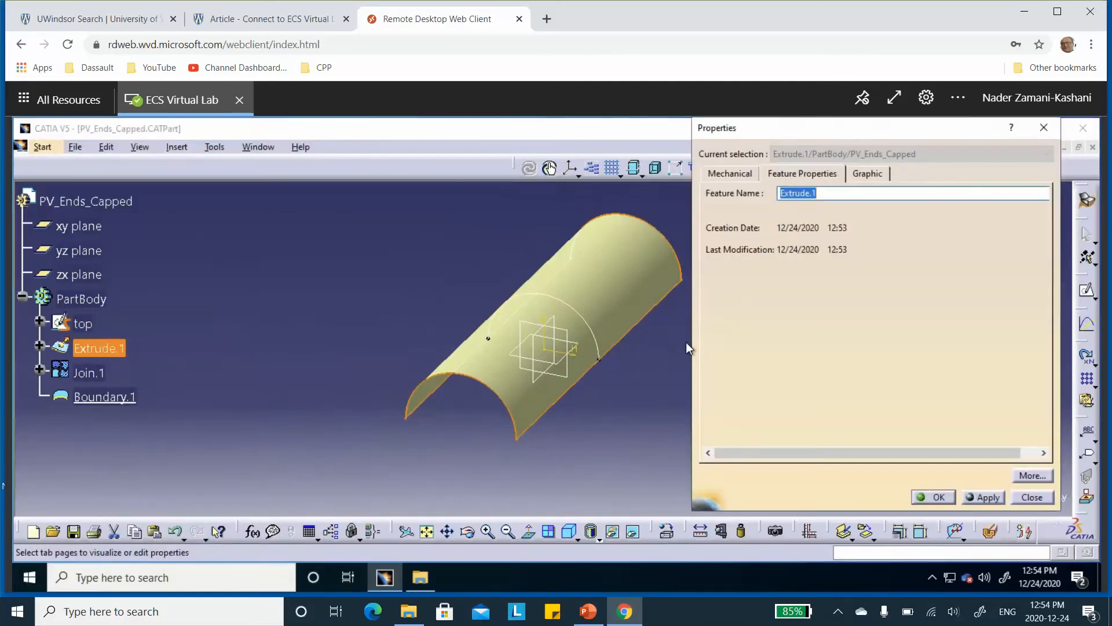
text(top)
click(934, 497)
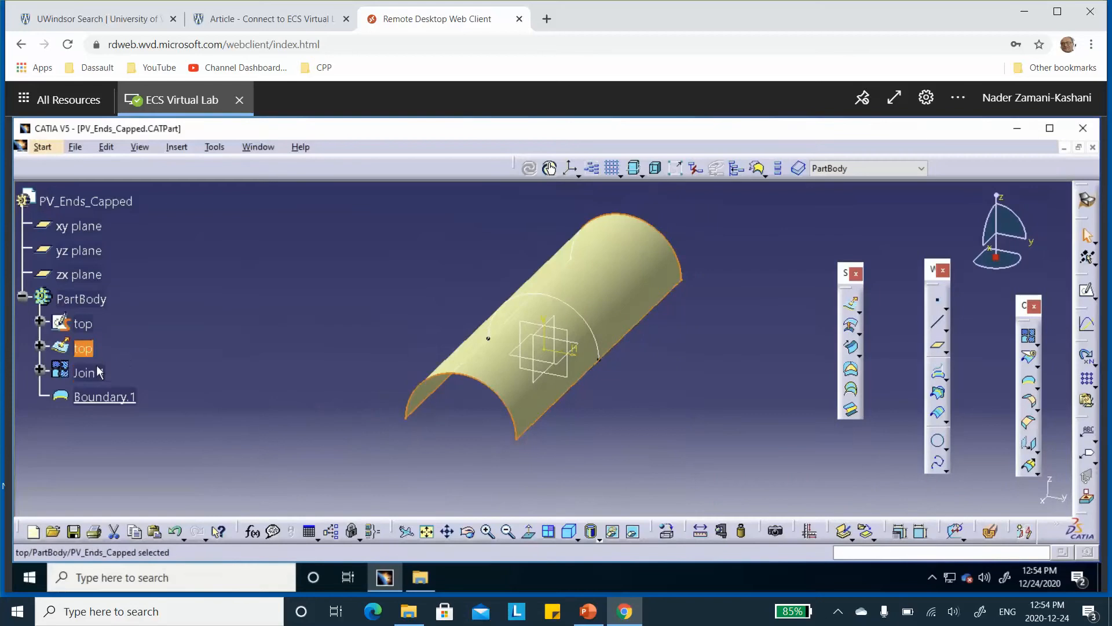
Rename the joined surface Join.1 to "top" in its feature properties
right_click(95, 380)
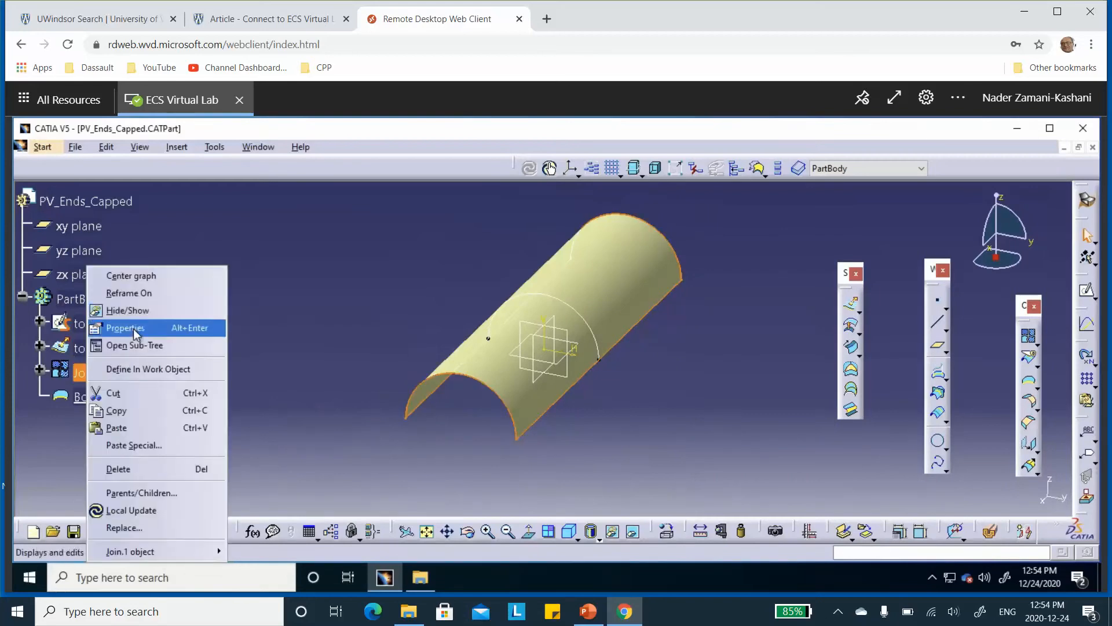
click(135, 329)
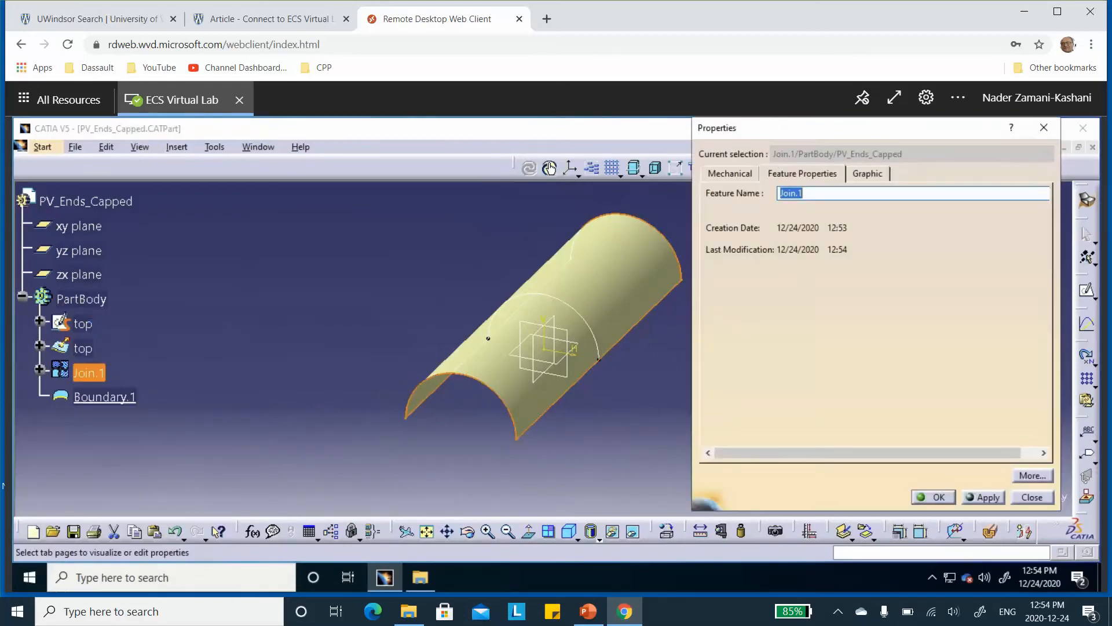
text(top)
click(941, 502)
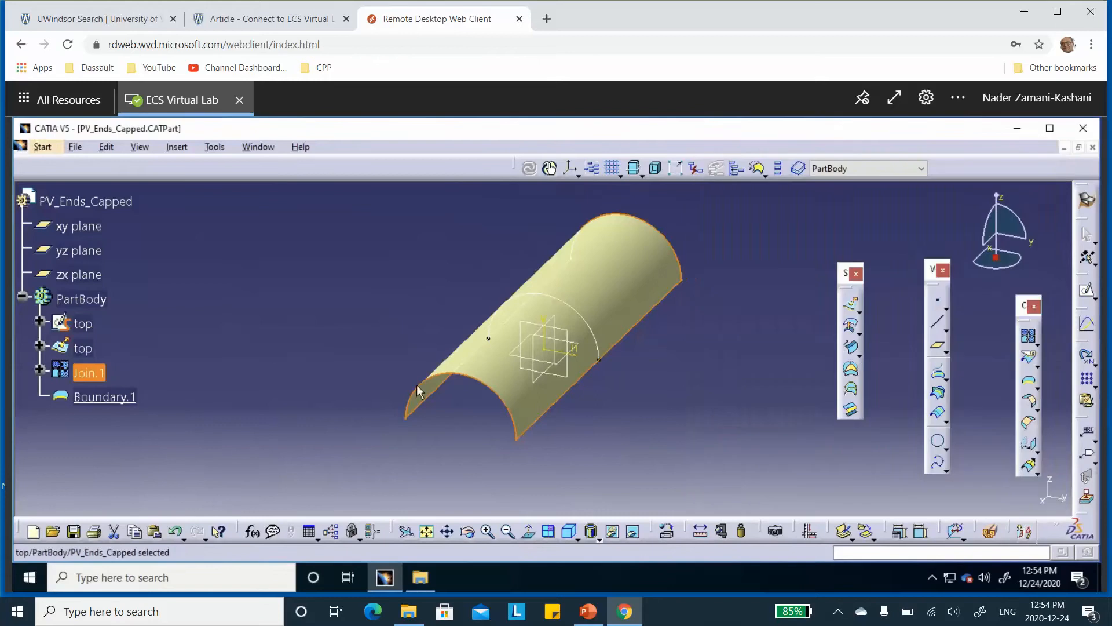
Rename the boundary curve Boundary.1 to "top" in its feature properties
right_click(101, 397)
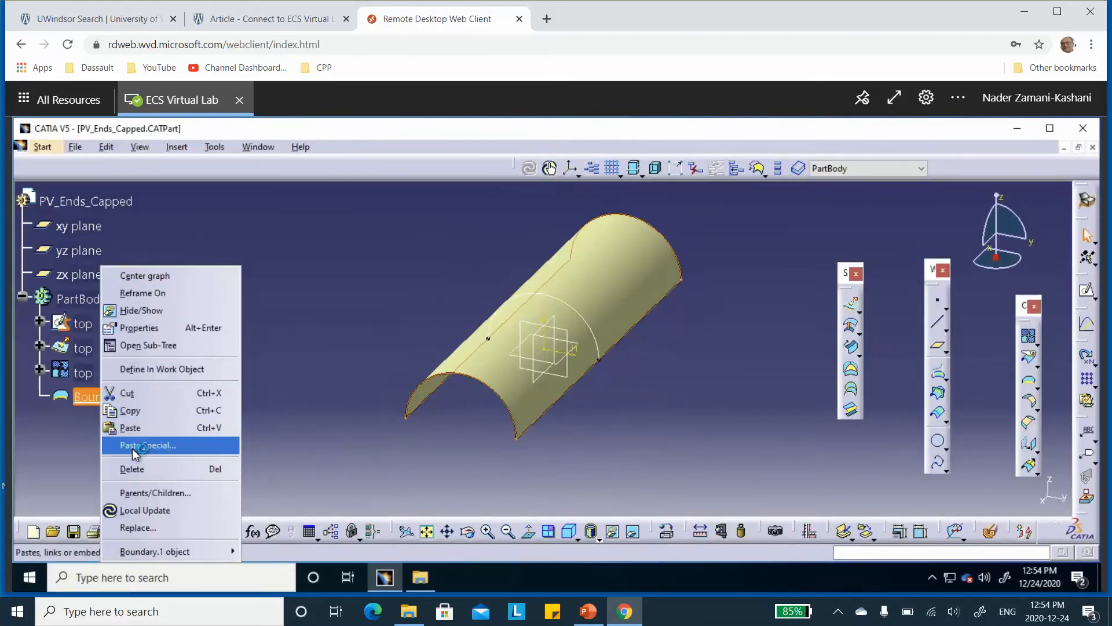
click(160, 327)
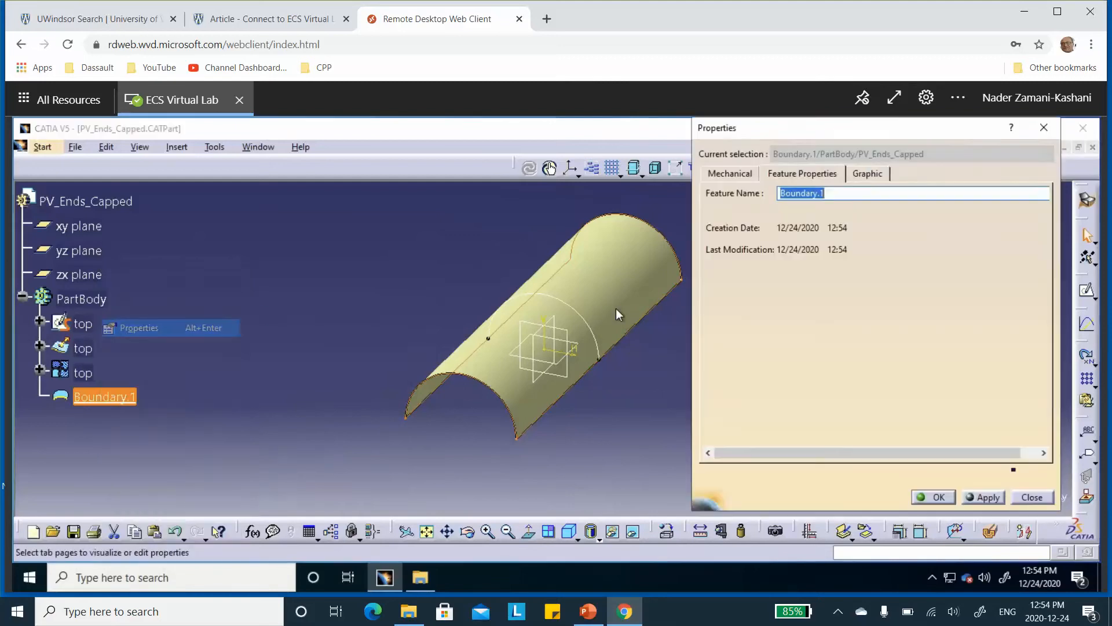
text(top)
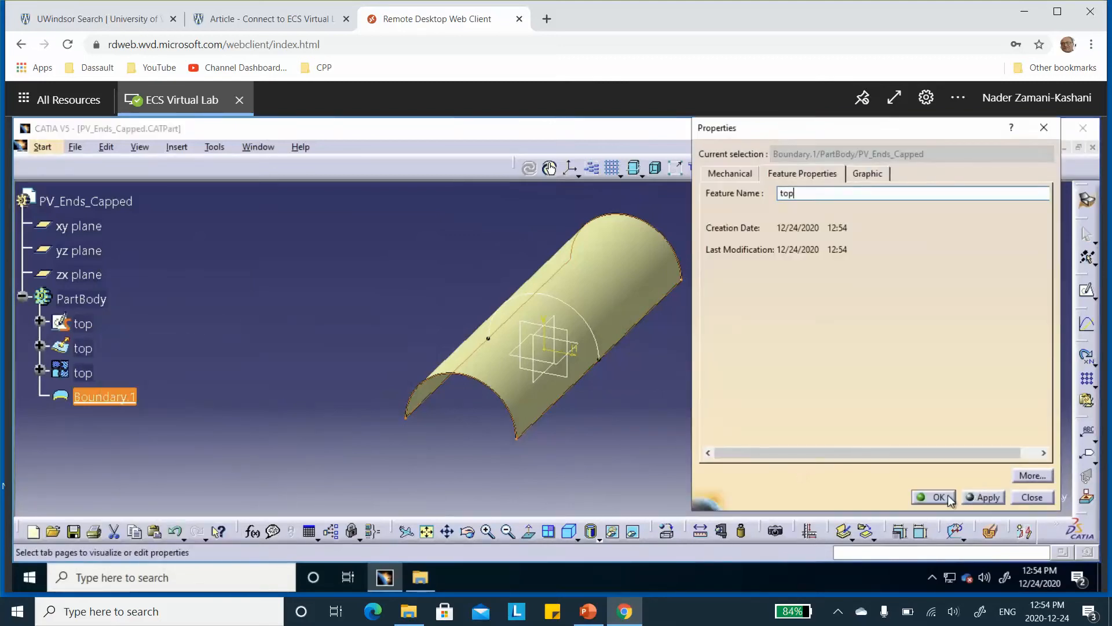
click(950, 499)
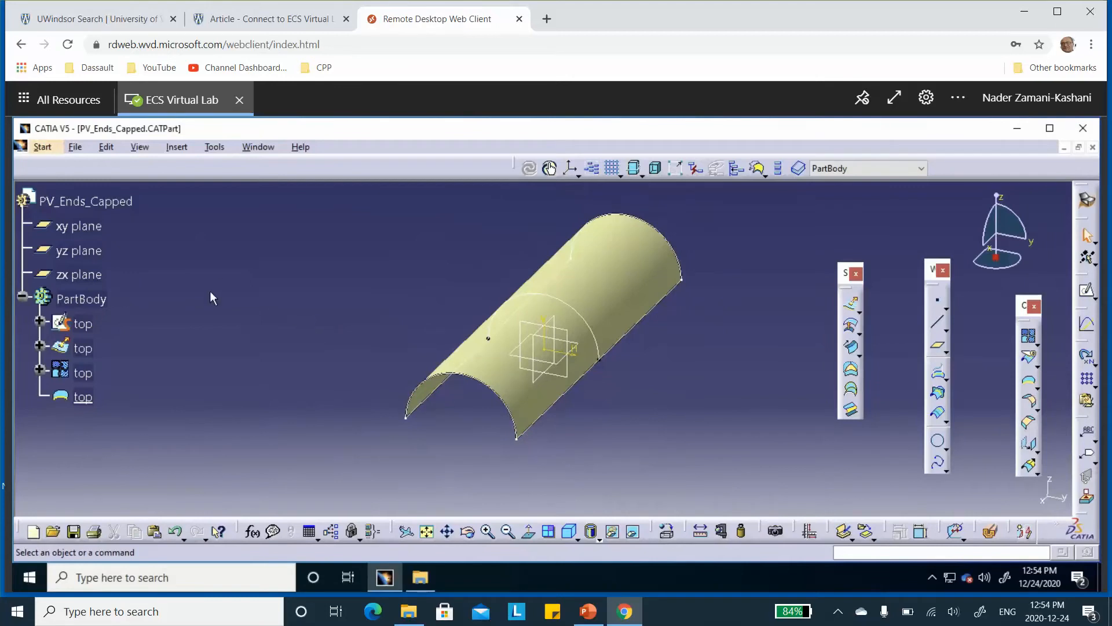
Switch to PowerPoint and examine the transfer type and axis directions for the top half-cylinder on the Modelling Strategy slide
click(589, 608)
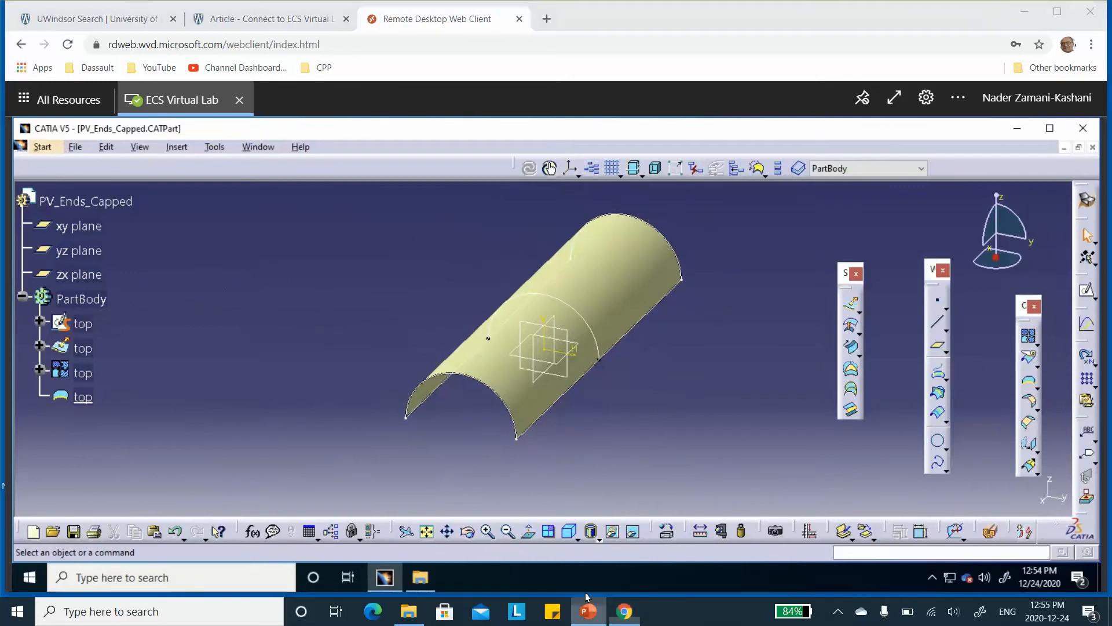
click(98, 216)
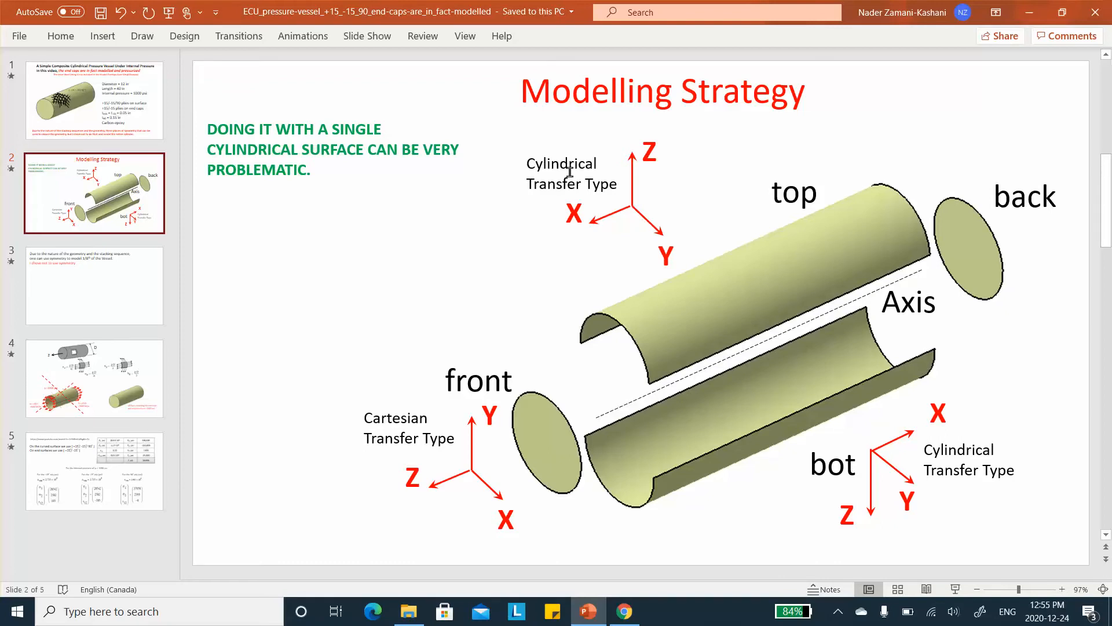
drag(529, 166, 600, 167)
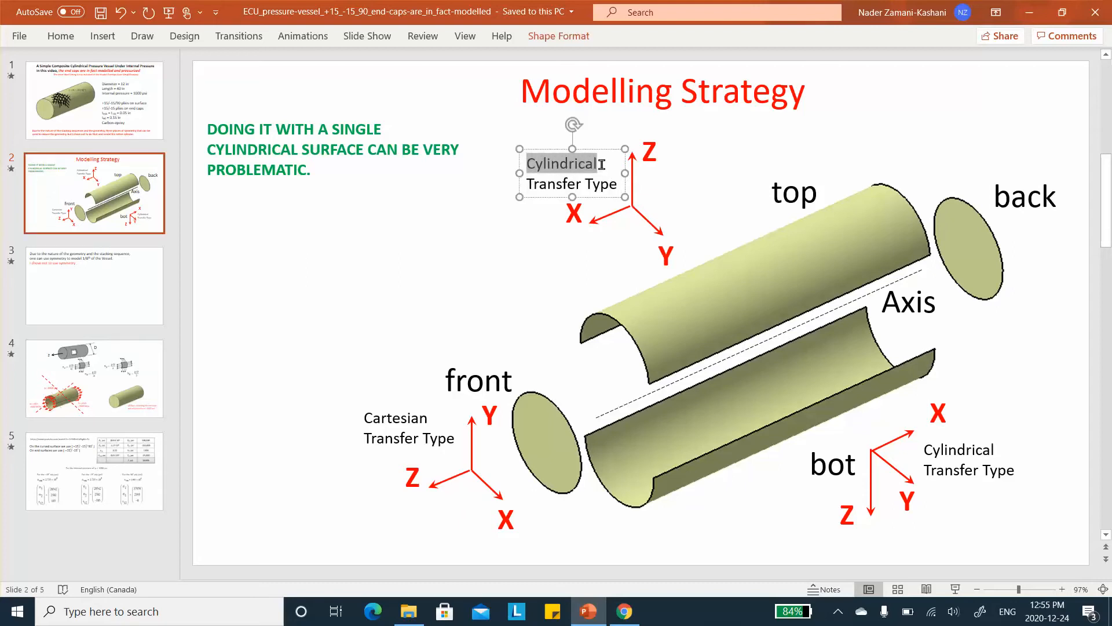
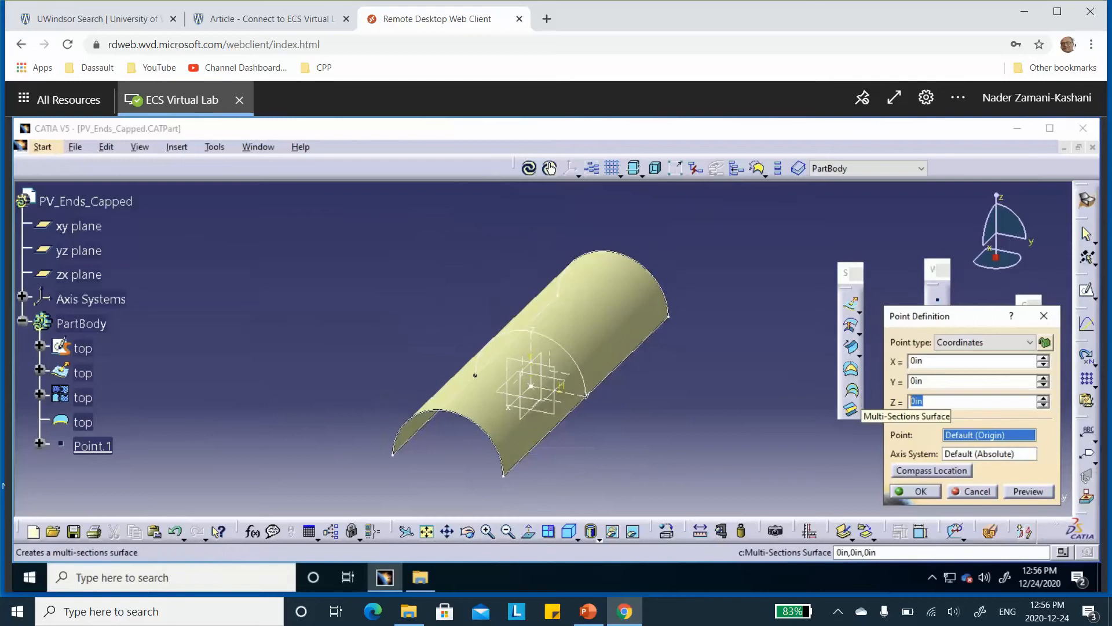
Create a coordinate point above the top half-cylinder at X 0, Y 0 and Z 12 in from the origin
text(9)
click(1040, 494)
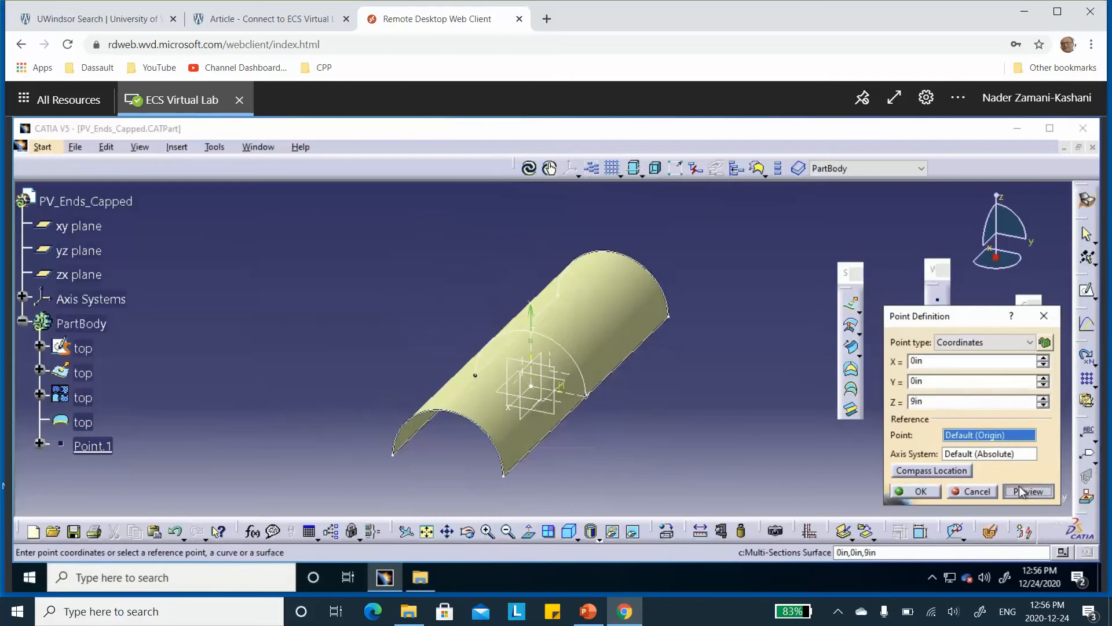
click(937, 403)
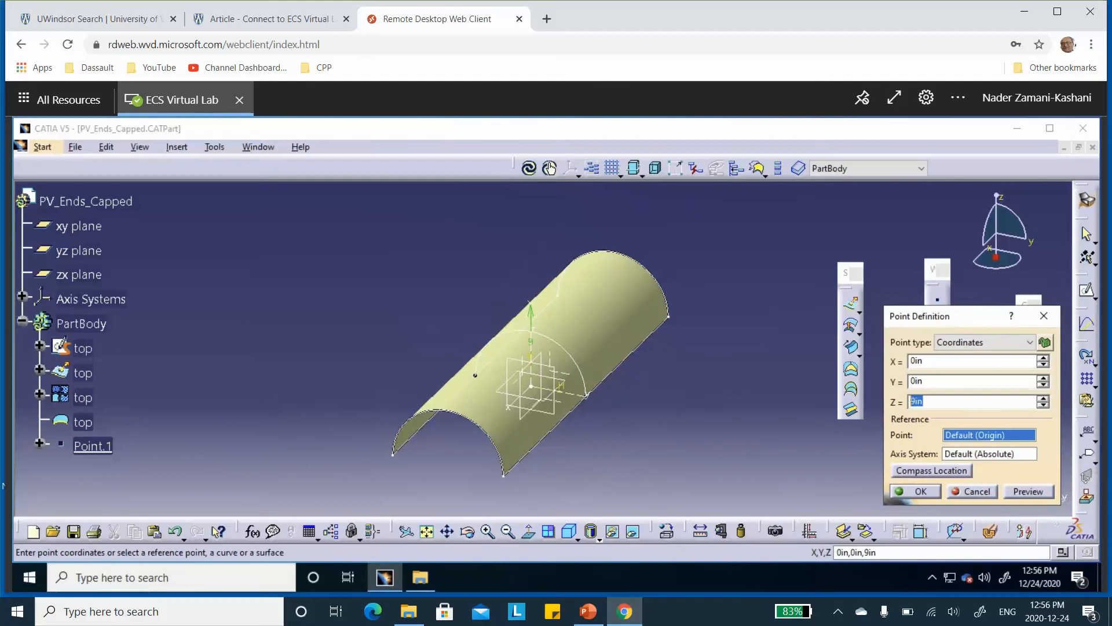
text(12)
click(1028, 491)
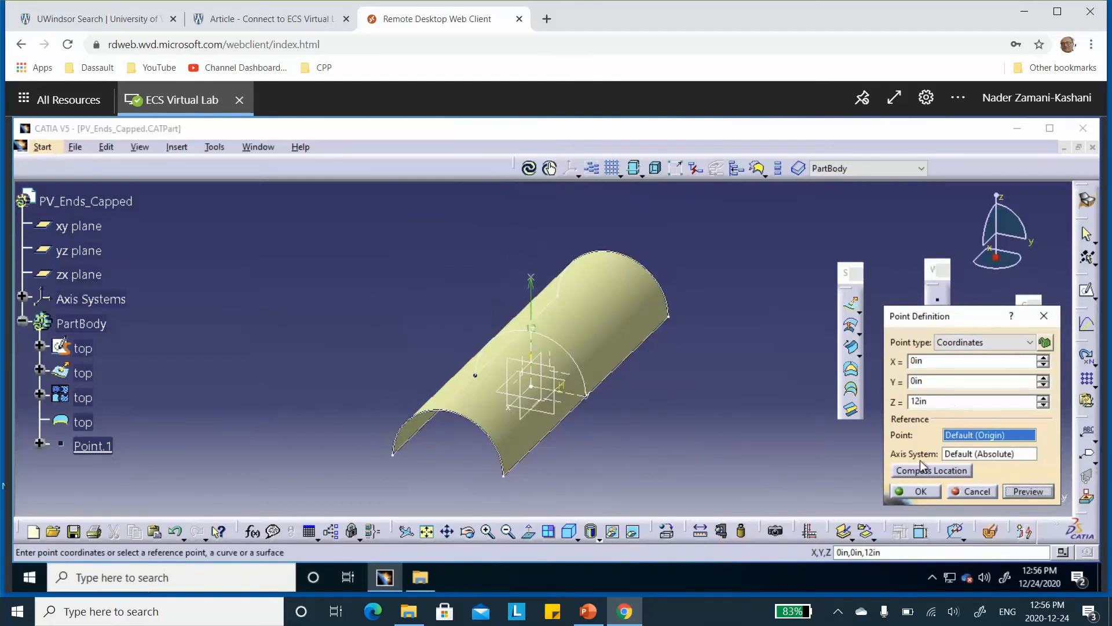
click(918, 493)
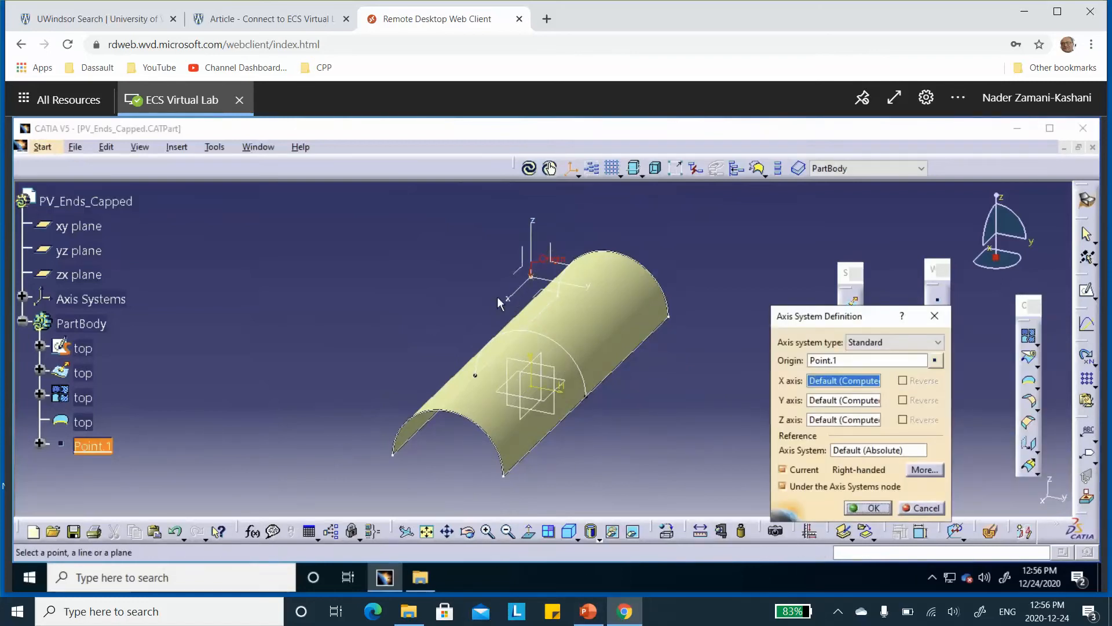
Check the slide's axis directions and create a Standard axis system at Point.1 with default axes, not set as current
click(588, 611)
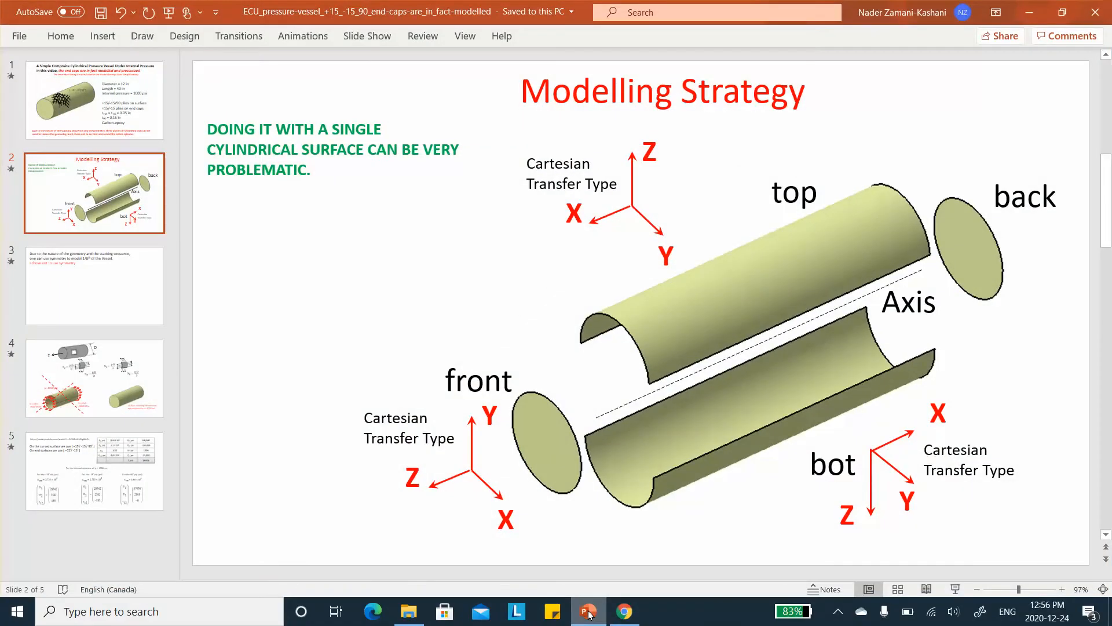
click(588, 611)
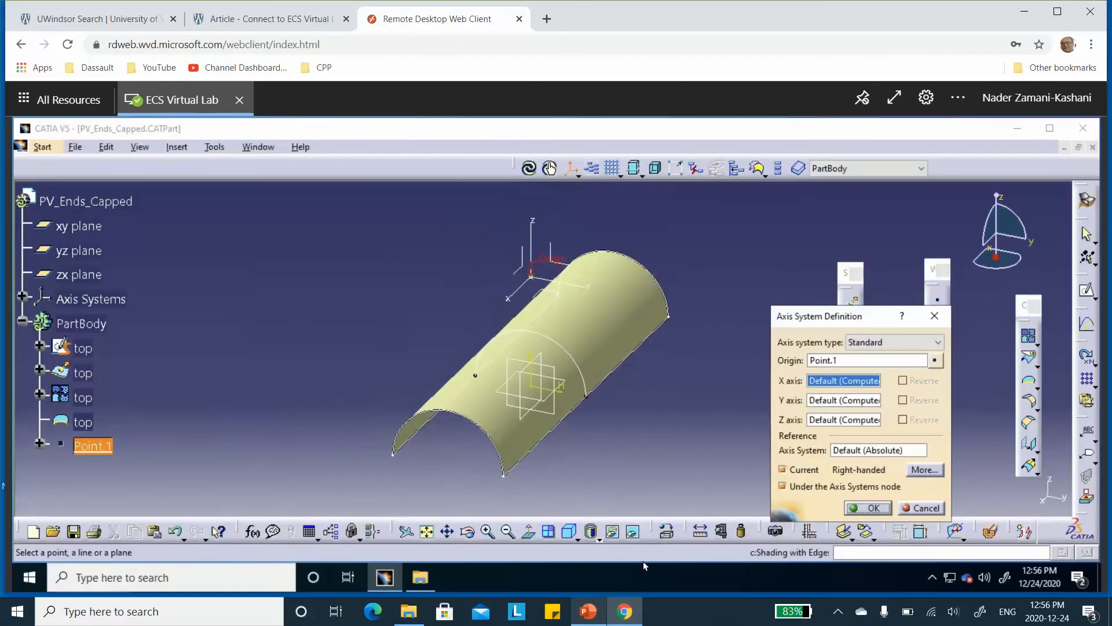
click(782, 469)
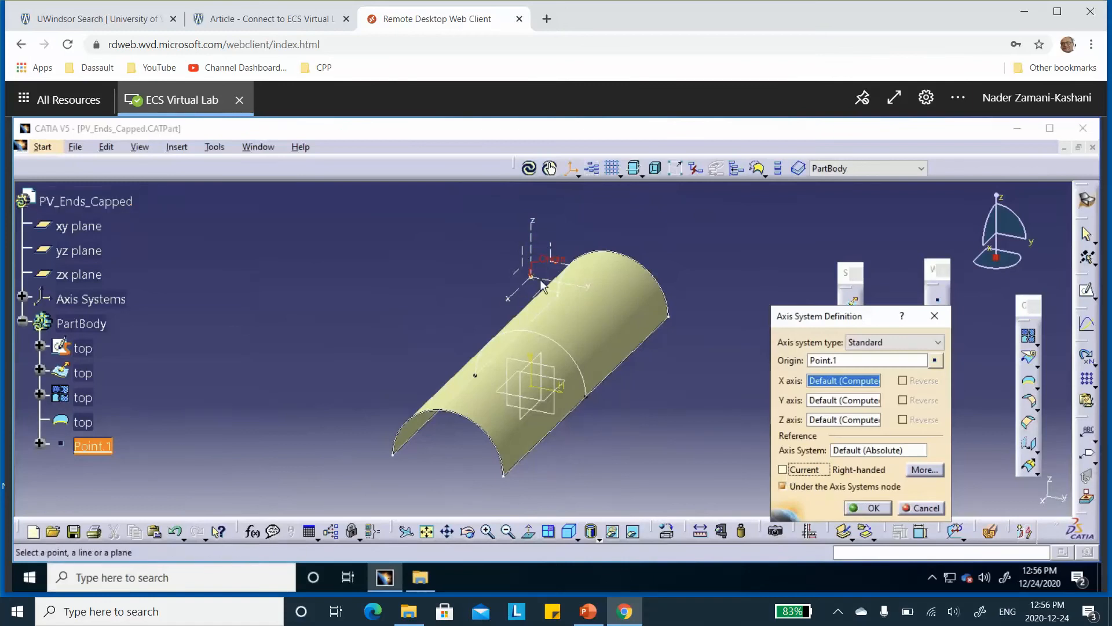
click(872, 508)
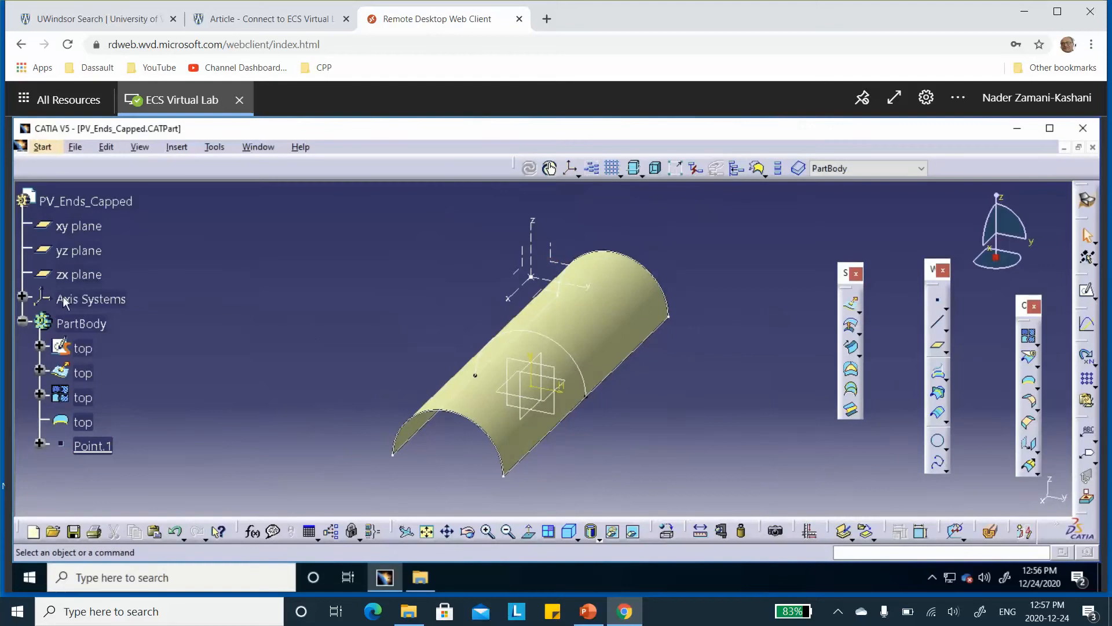
Rename the new axis system to "top" in its feature properties
click(22, 296)
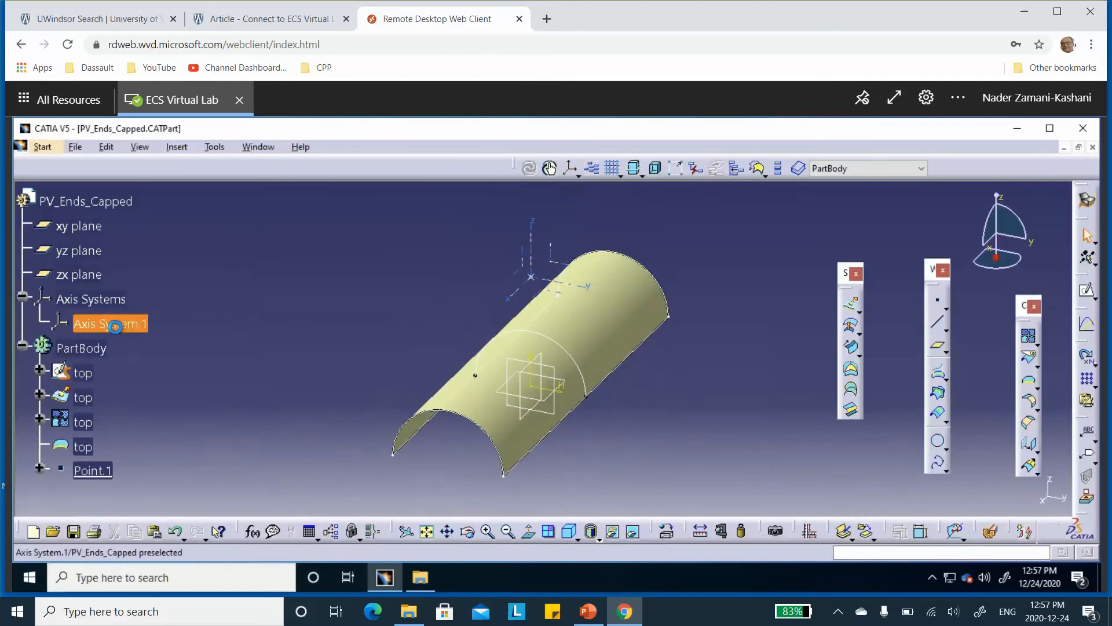
right_click(116, 326)
click(154, 328)
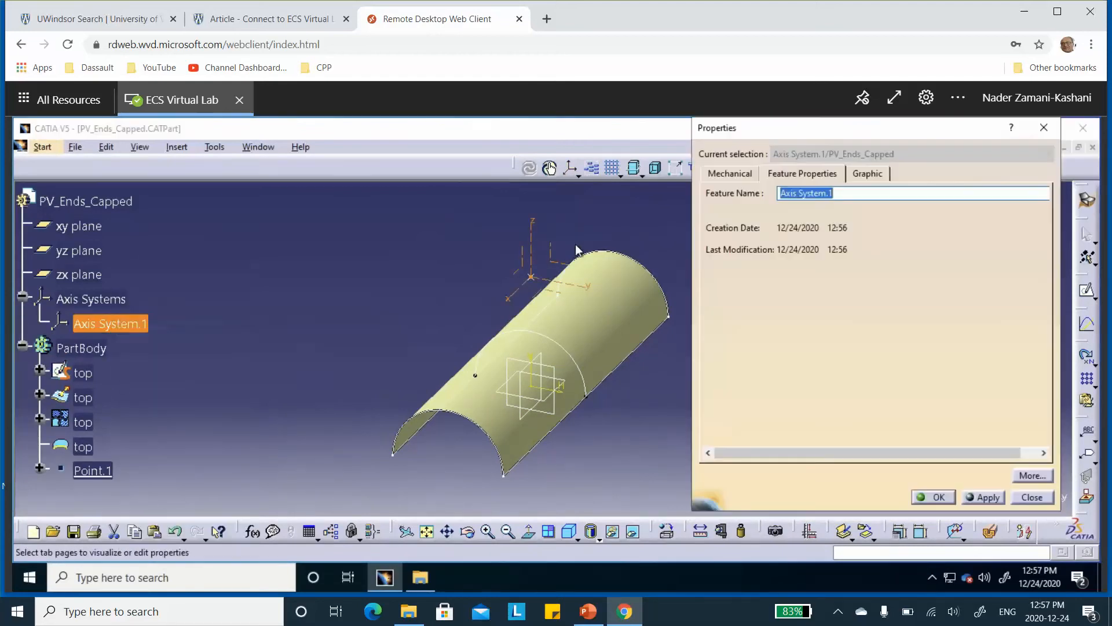
text(top)
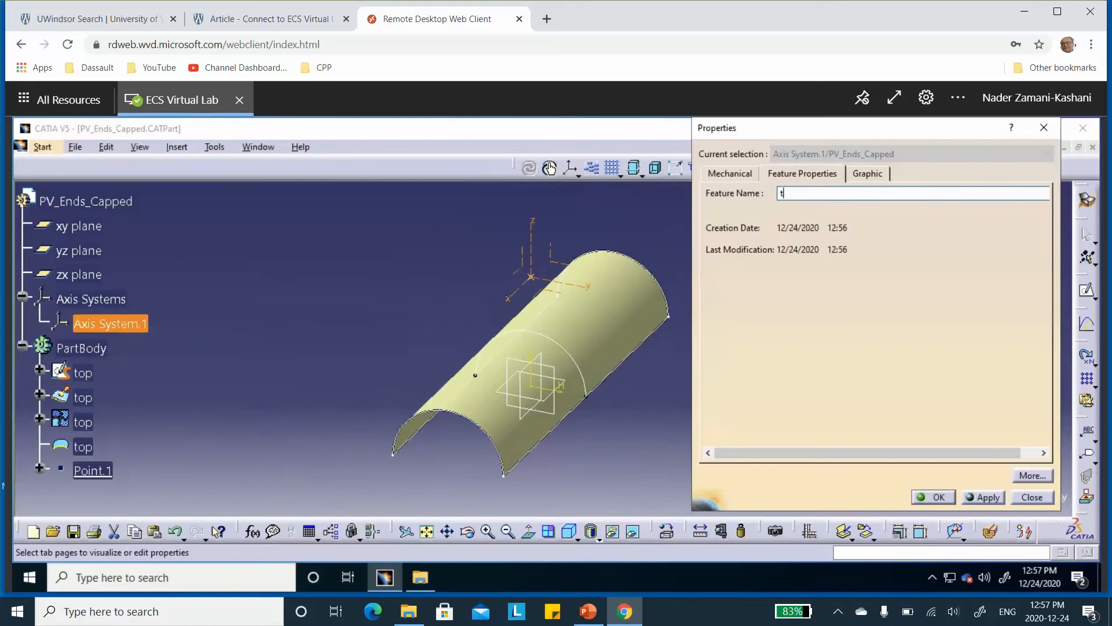
click(937, 497)
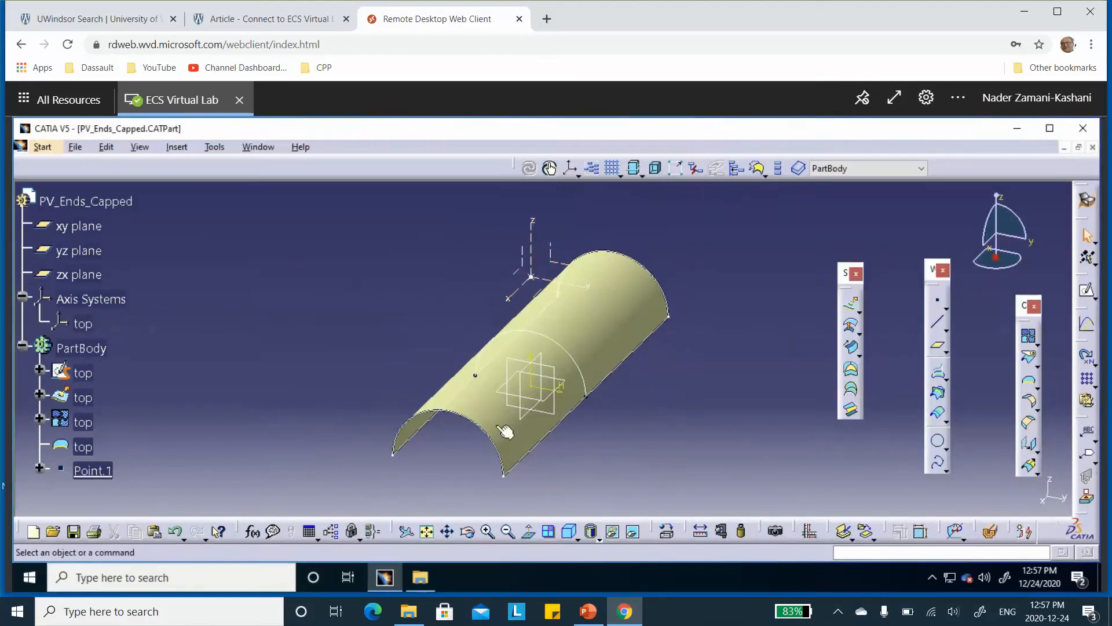
Sketch a lower semicircular arc of about 11.4 in radius on the yz plane, centred on the origin
scroll(242, 322, down, 3)
scroll(242, 321, down, 1)
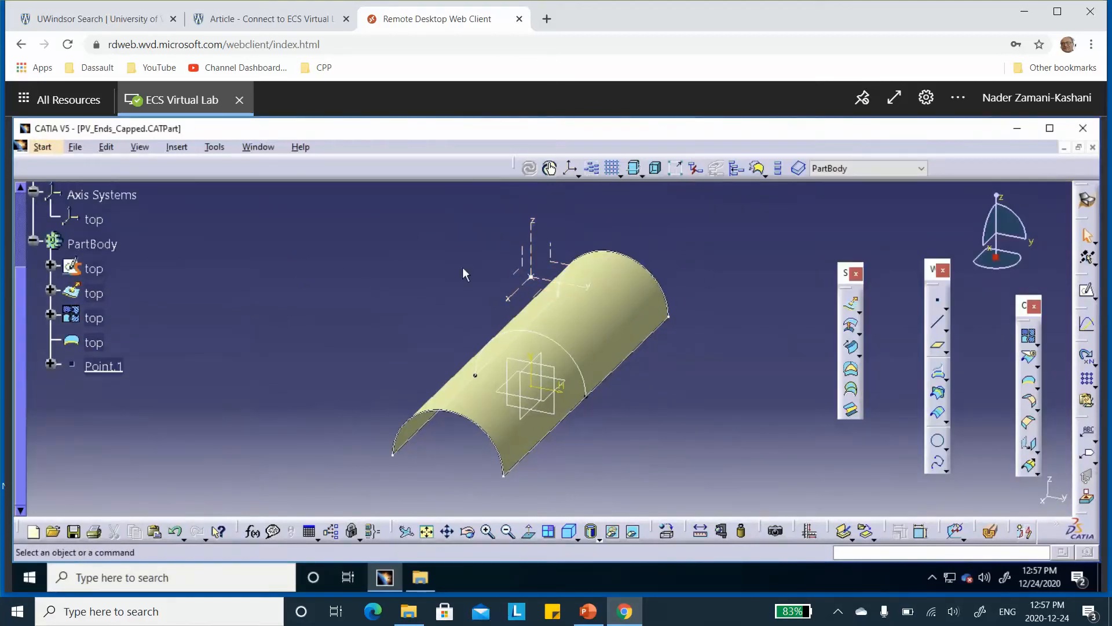
click(557, 371)
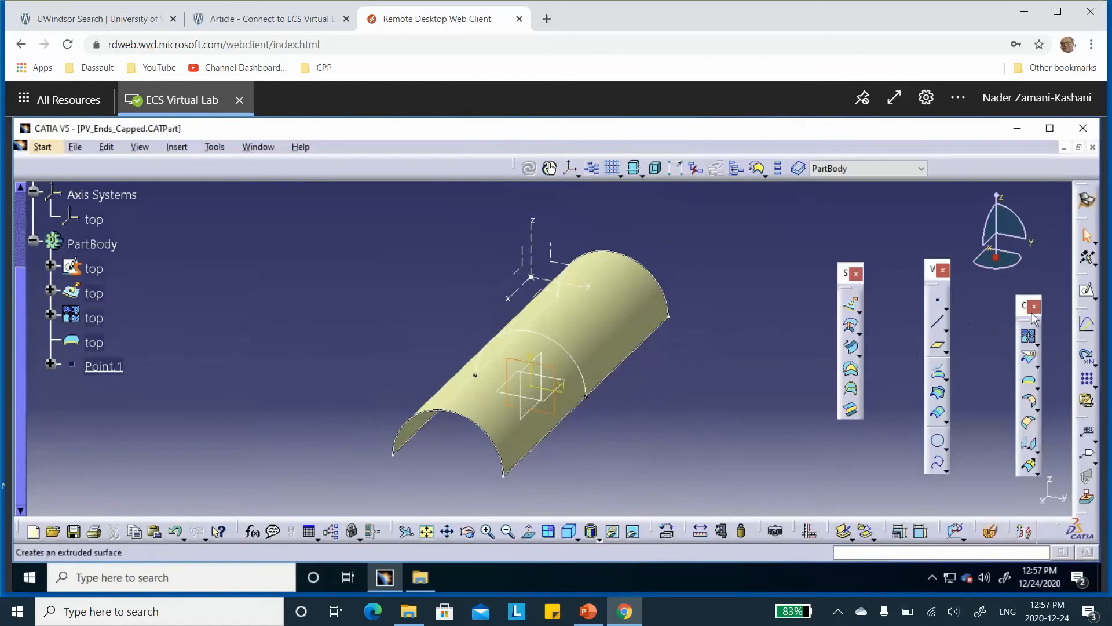
click(1087, 290)
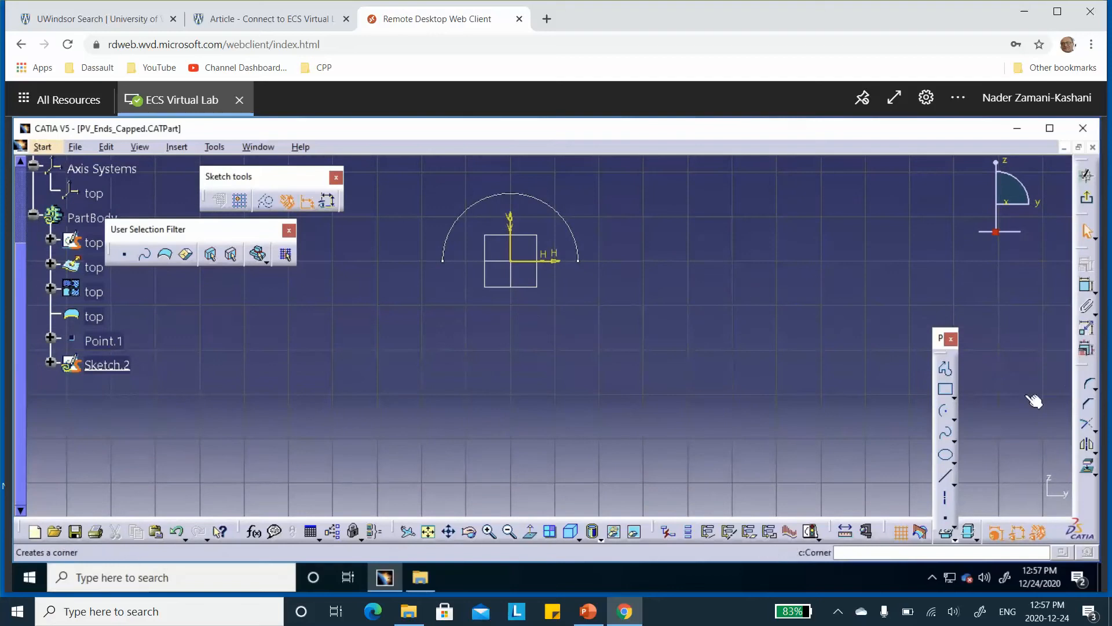
click(944, 411)
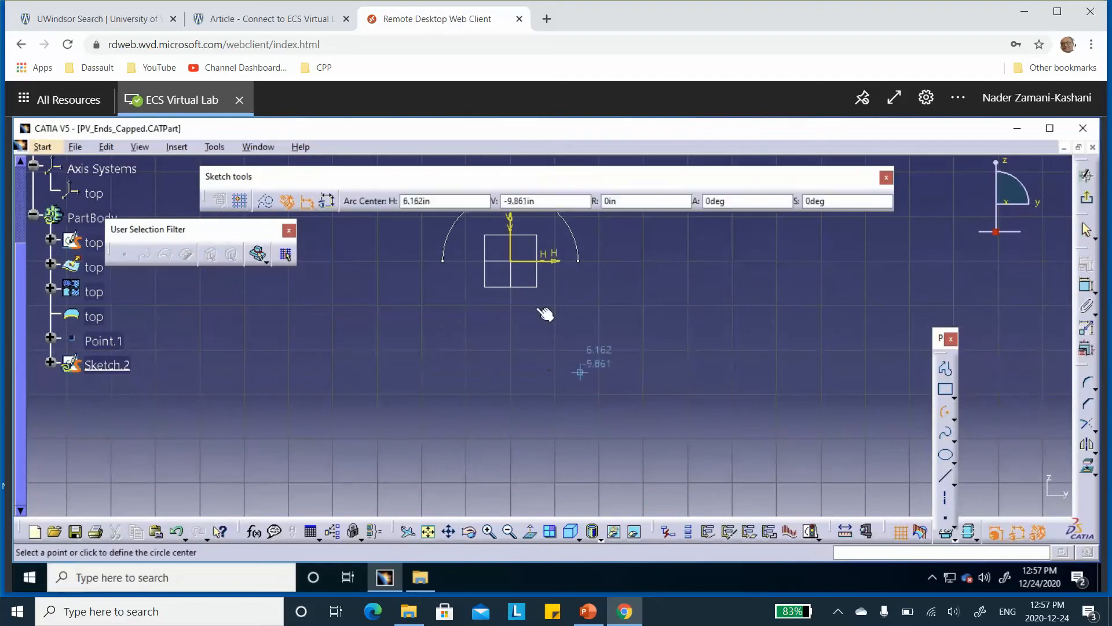
click(517, 262)
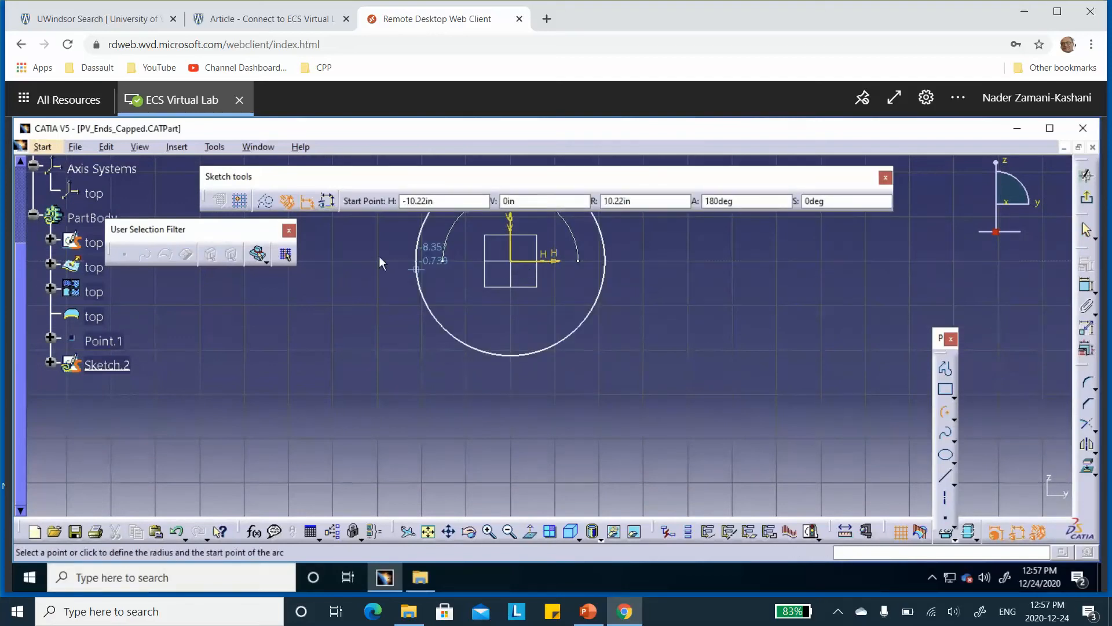
click(383, 264)
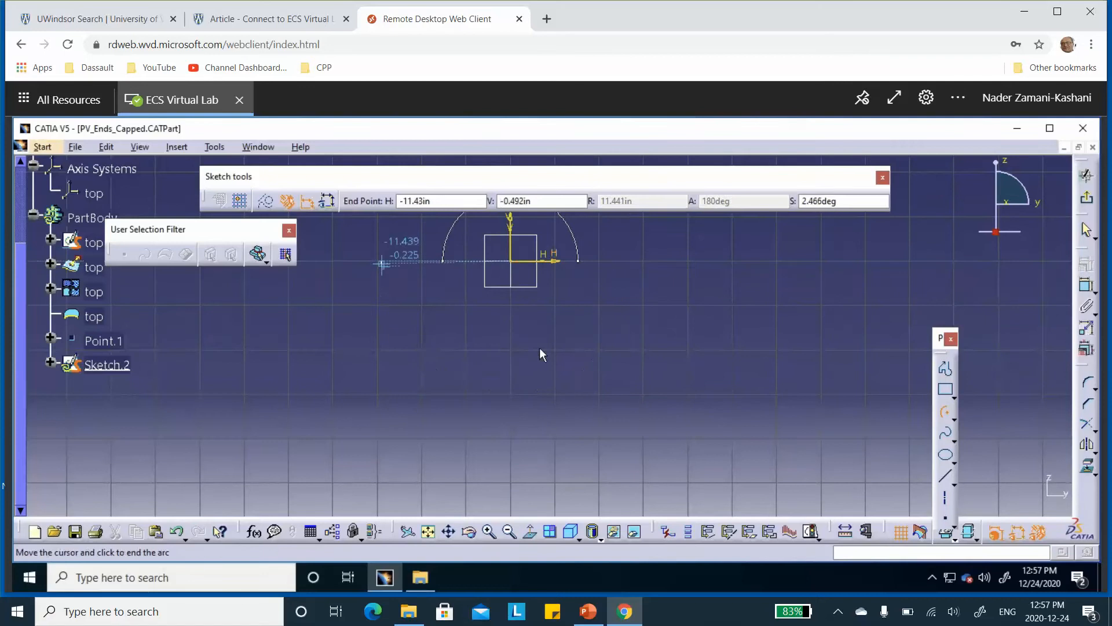
click(637, 264)
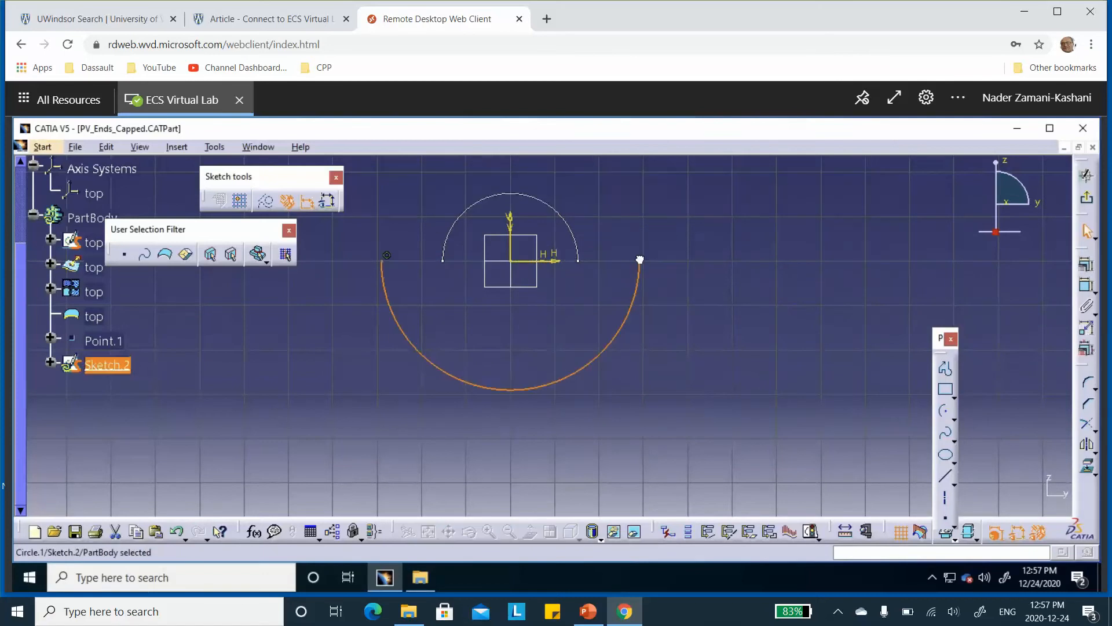
Constrain the arc's end point on the positive H side to be coincident with the sketch's horizontal axis
click(662, 288)
mouse_move(665, 288)
middle_down()
mouse_move(665, 241)
mouse_move(690, 260)
middle_up()
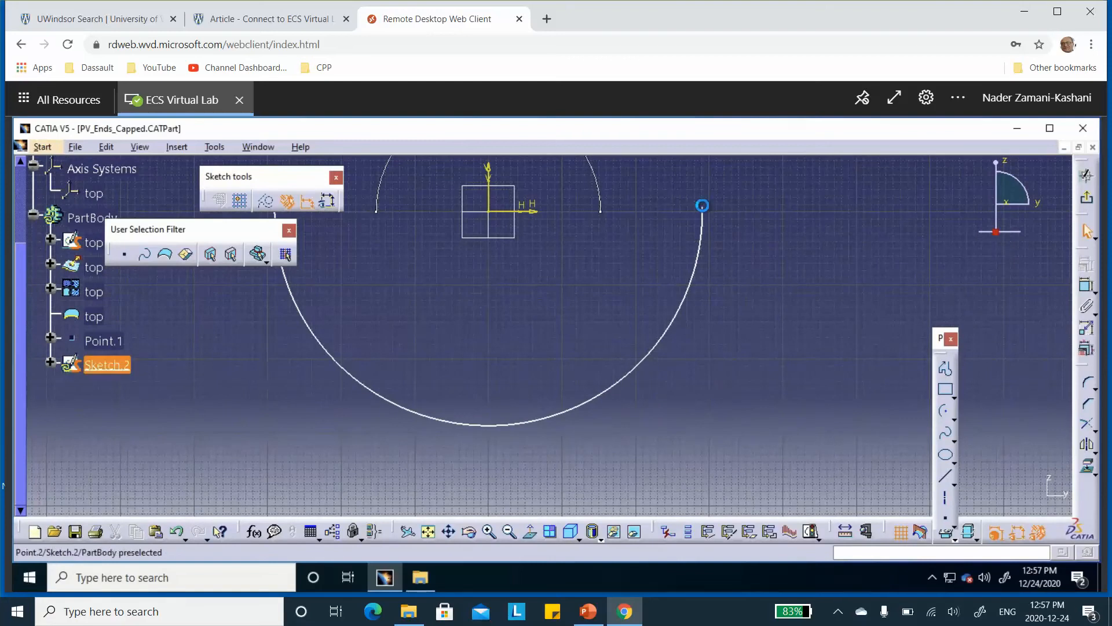
click(702, 205)
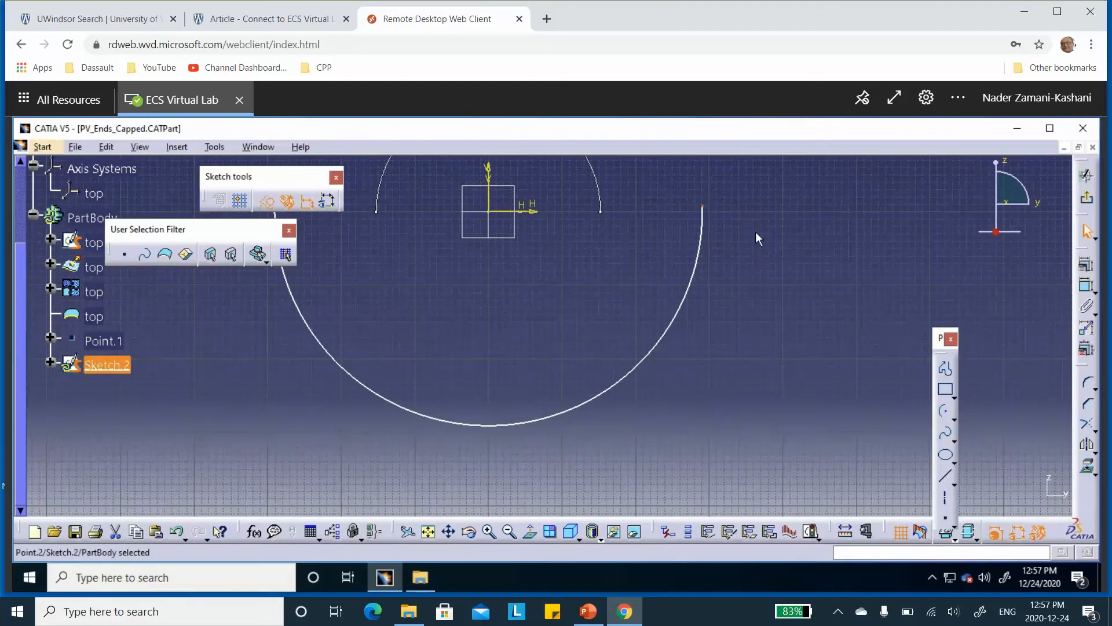
ctrl+click(535, 213)
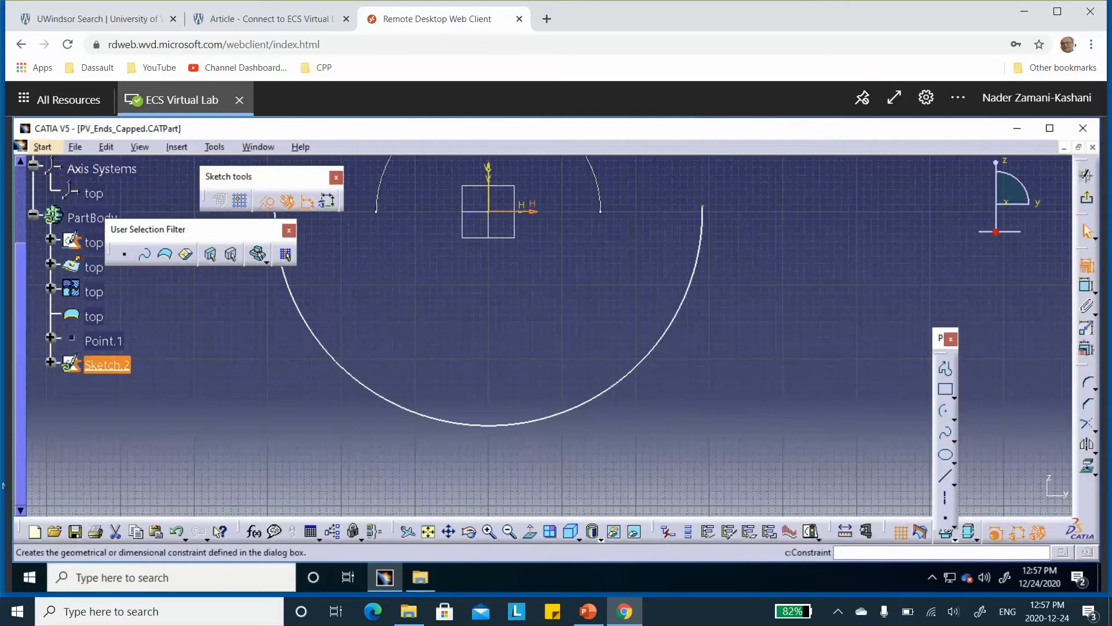
click(1087, 264)
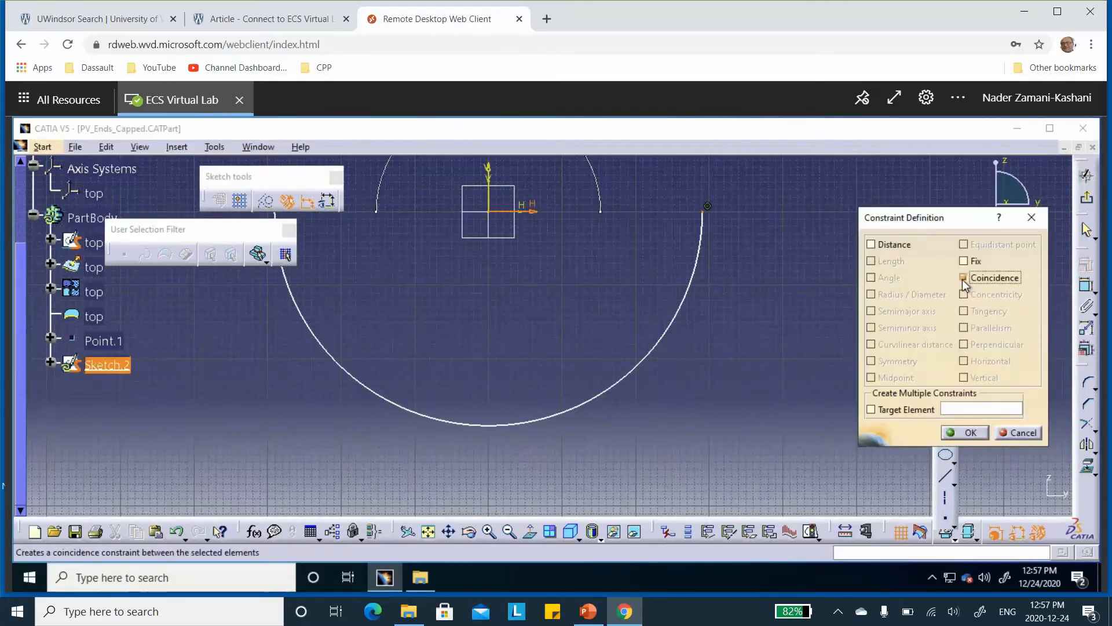
click(966, 433)
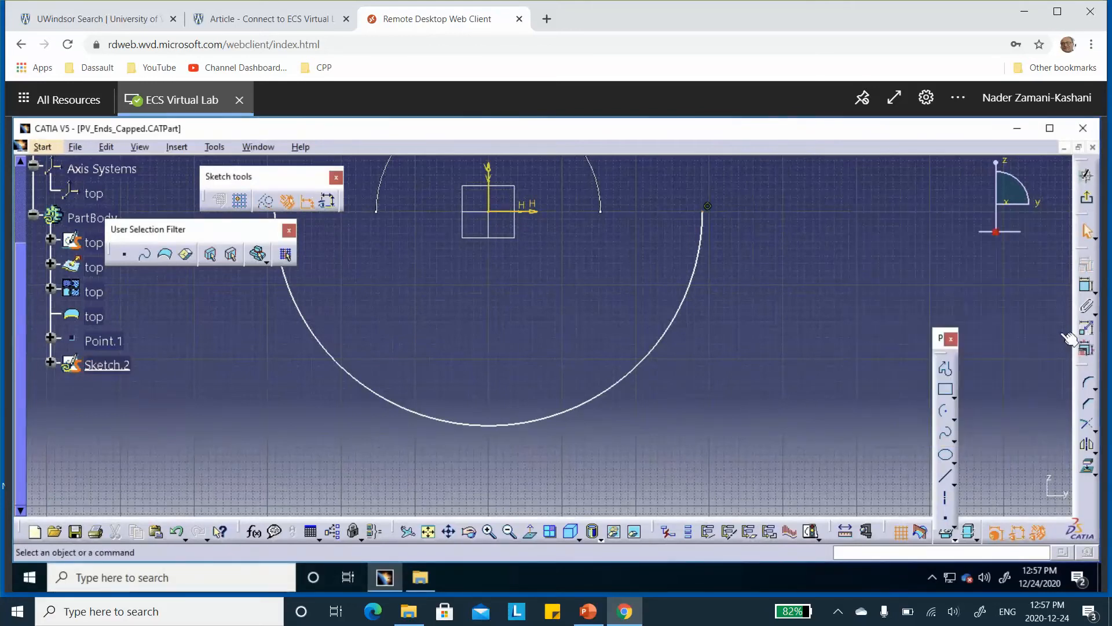
Dimension the lower arc's radius, set it to 6 in and leave the sketch
click(1087, 294)
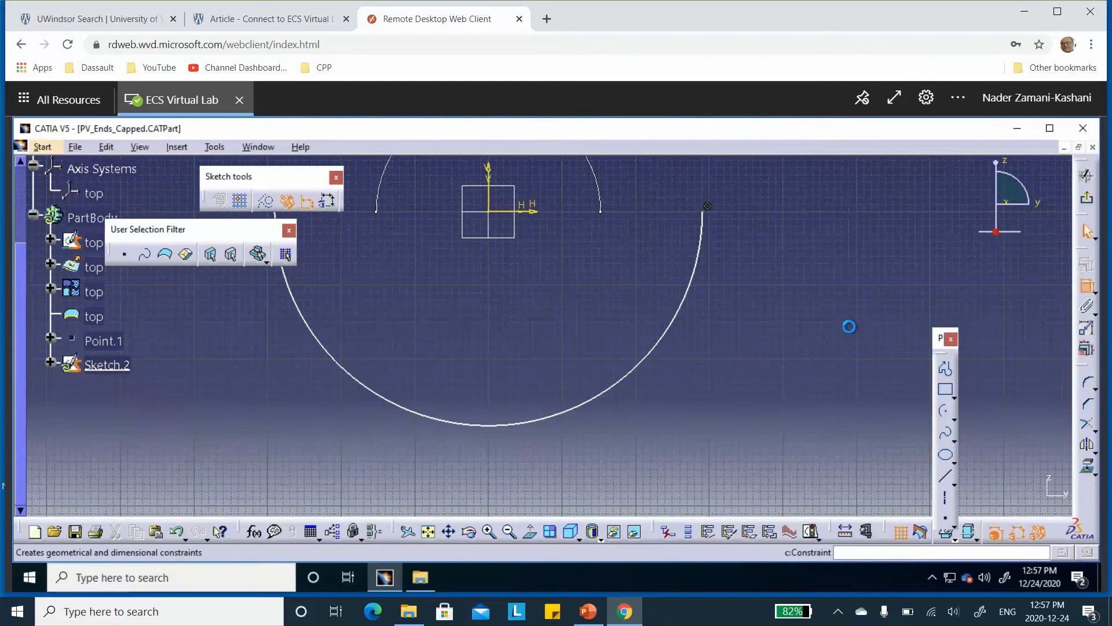
click(687, 303)
click(737, 330)
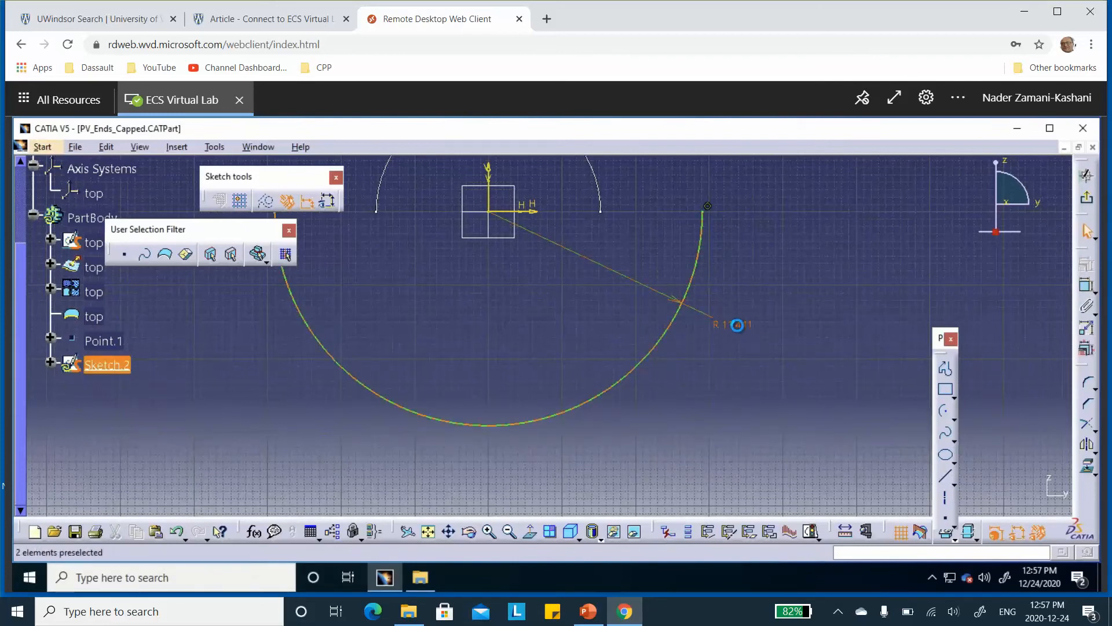
double_click(740, 330)
text(6)
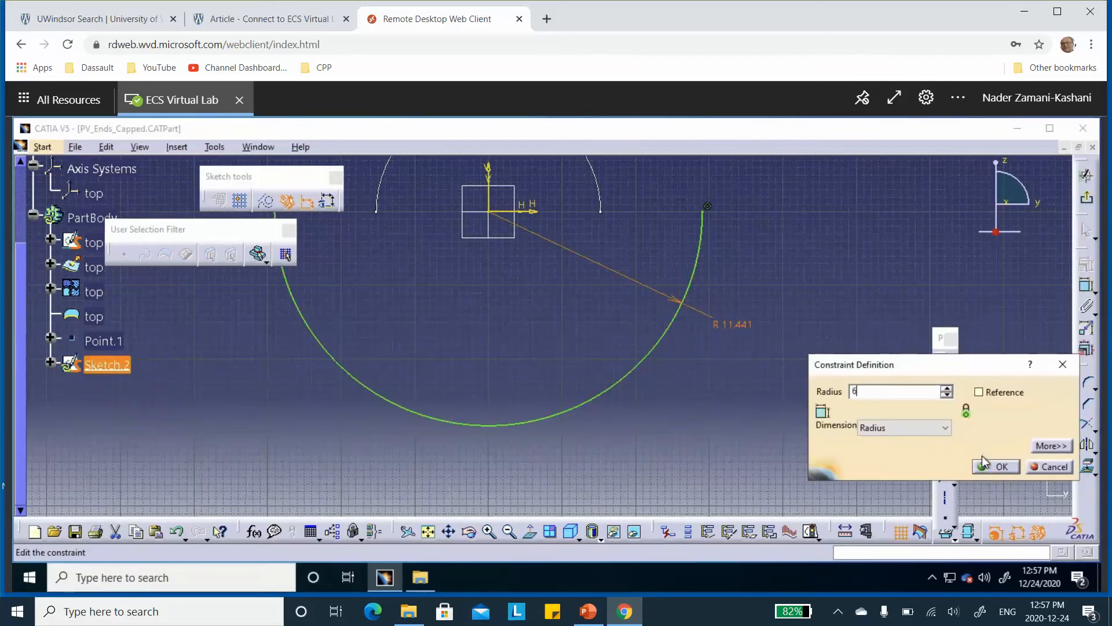
click(996, 466)
click(1086, 197)
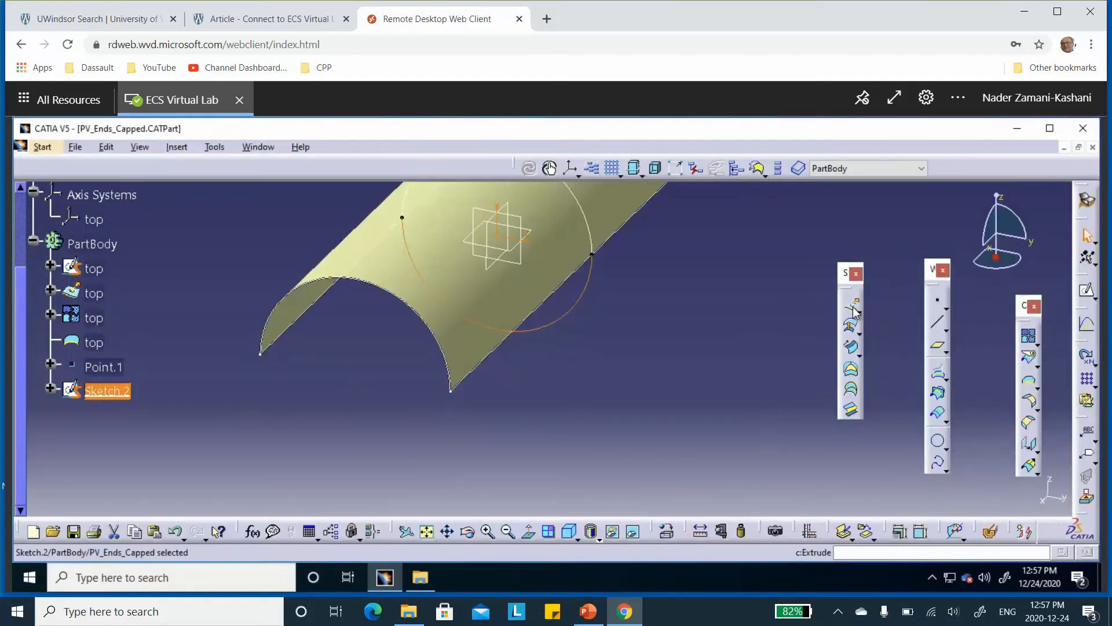
Extrude the lower arc sketch as a surface 20 in along the sketch normal with Mirrored Extent enabled
click(851, 305)
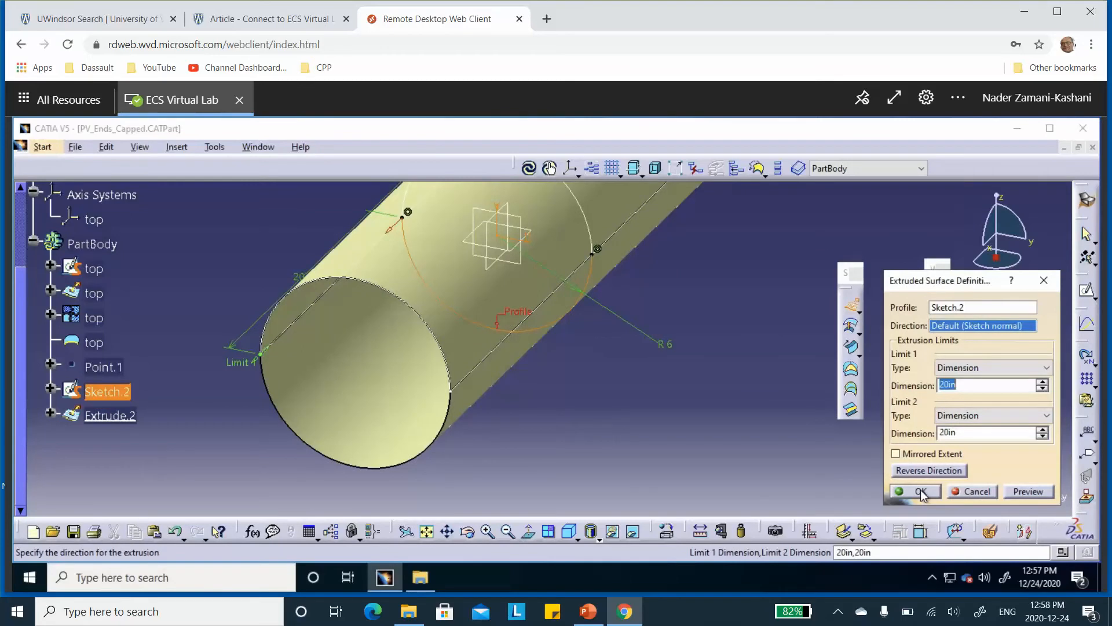
click(895, 455)
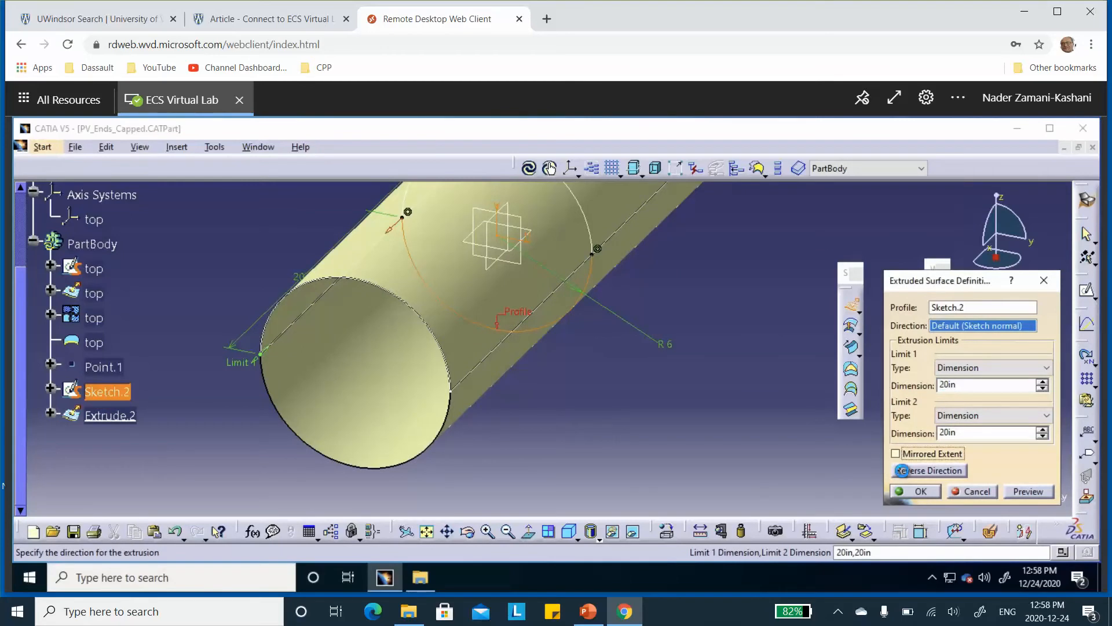
click(921, 492)
middle_drag(737, 355, 754, 426)
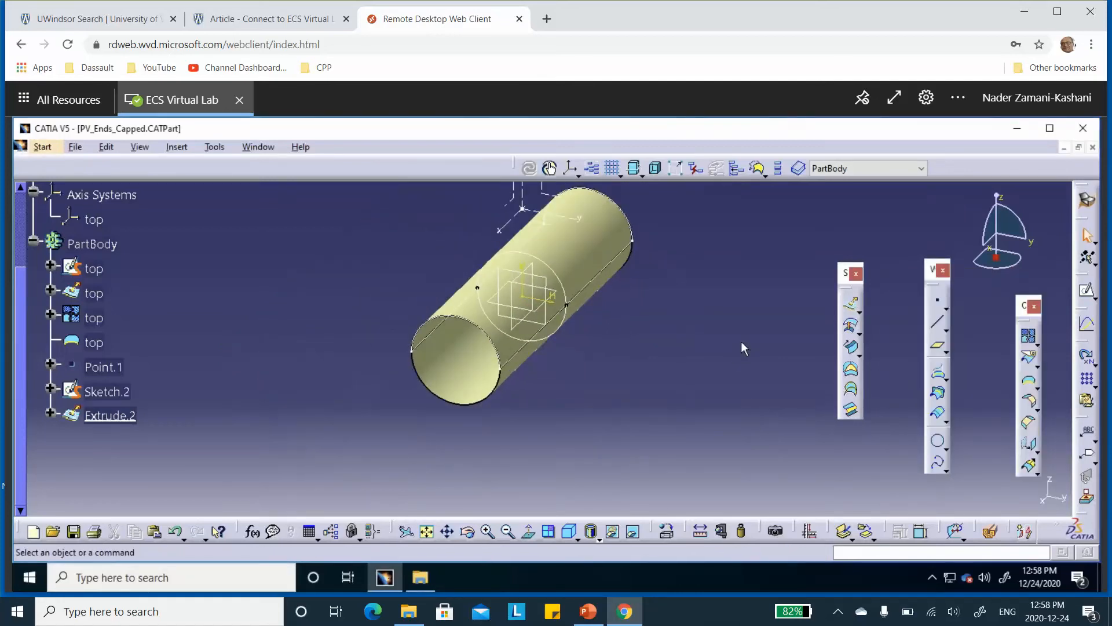
click(1029, 336)
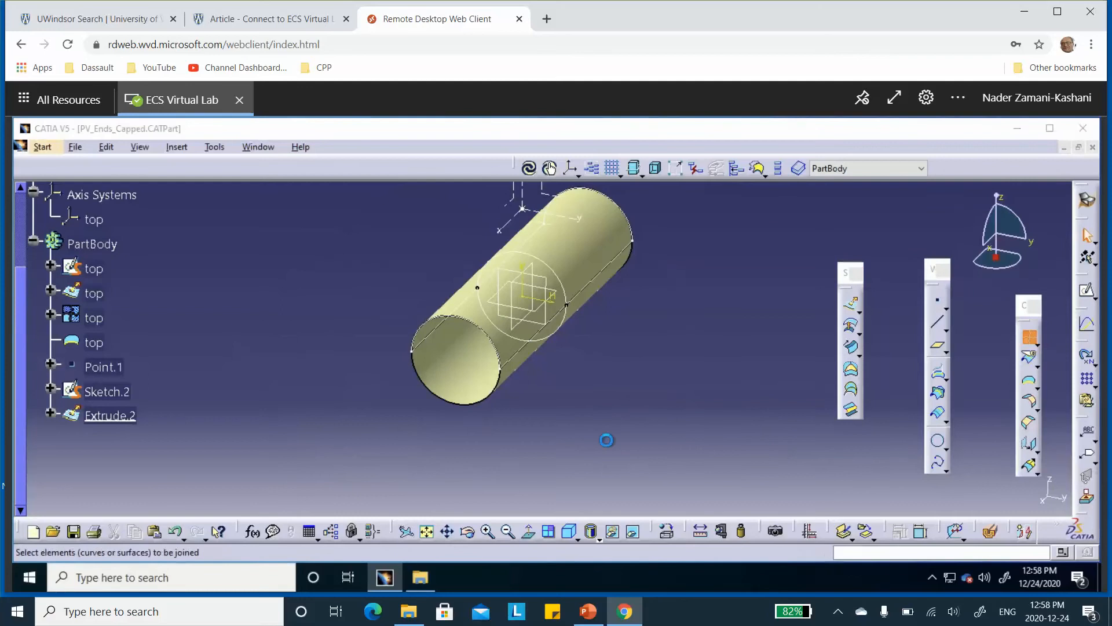
click(454, 381)
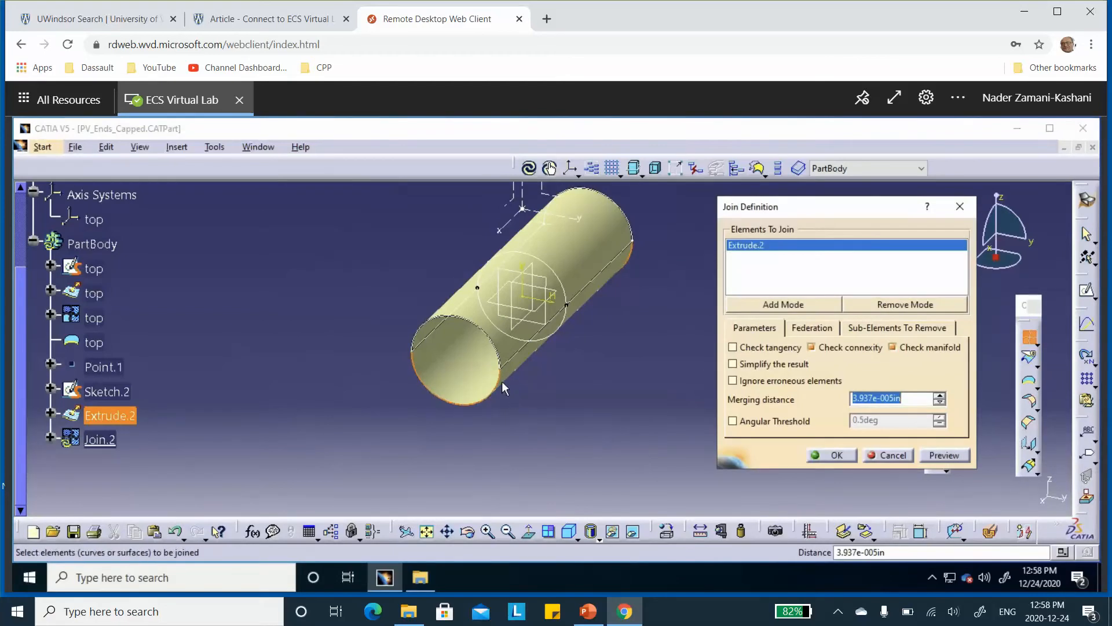
click(892, 456)
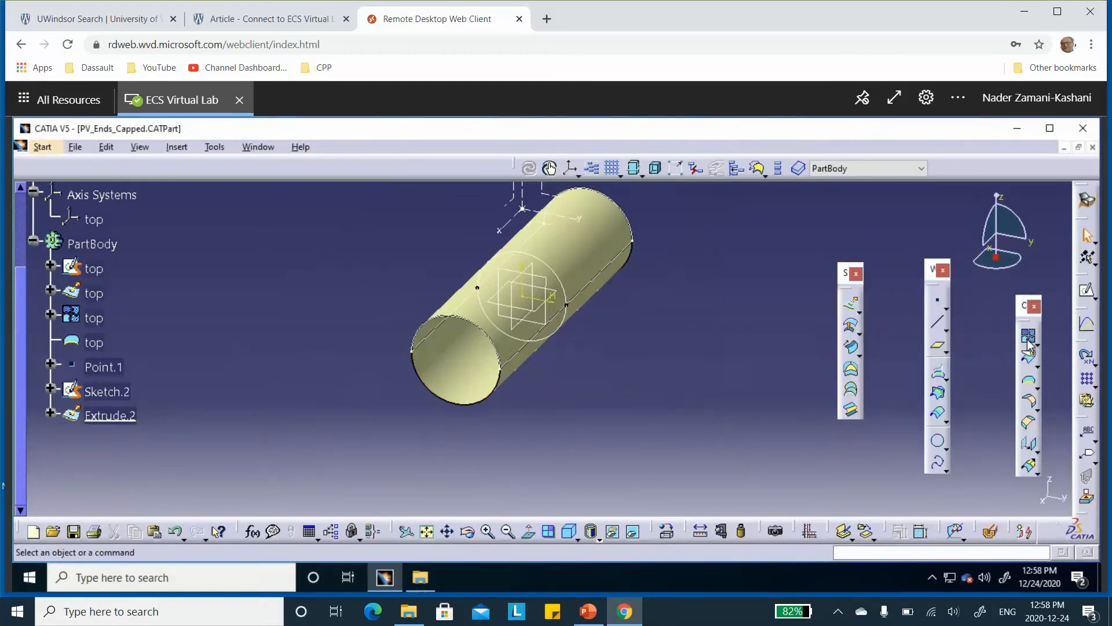
Create a join from the bottom half-cylinder surface Extrude.2 and reverse the join's normal direction
click(1028, 336)
click(471, 371)
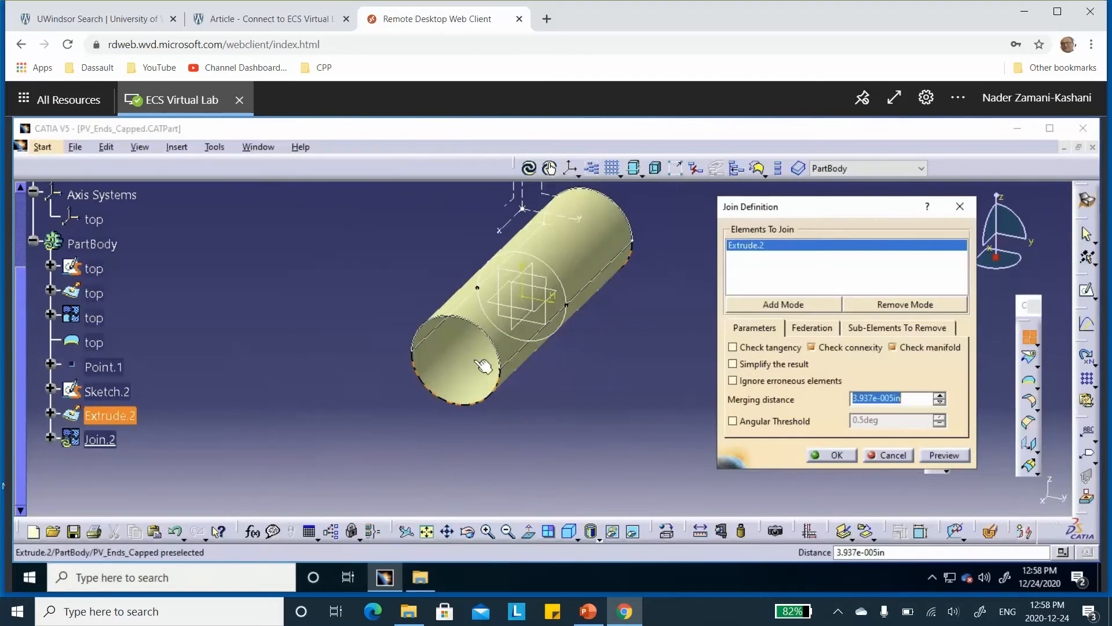
click(832, 454)
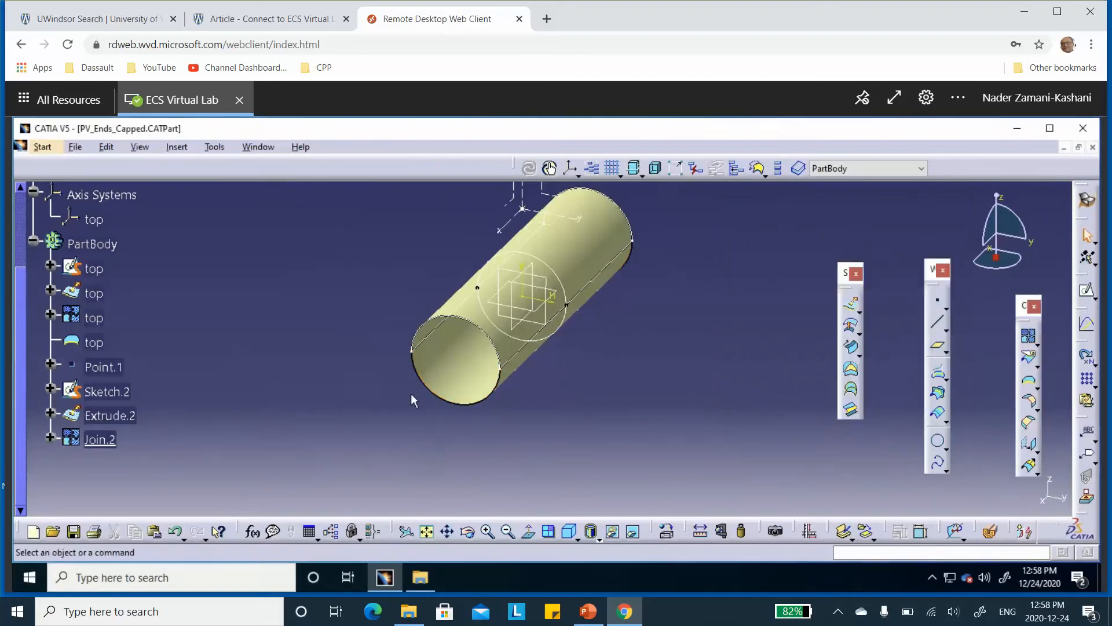
double_click(460, 367)
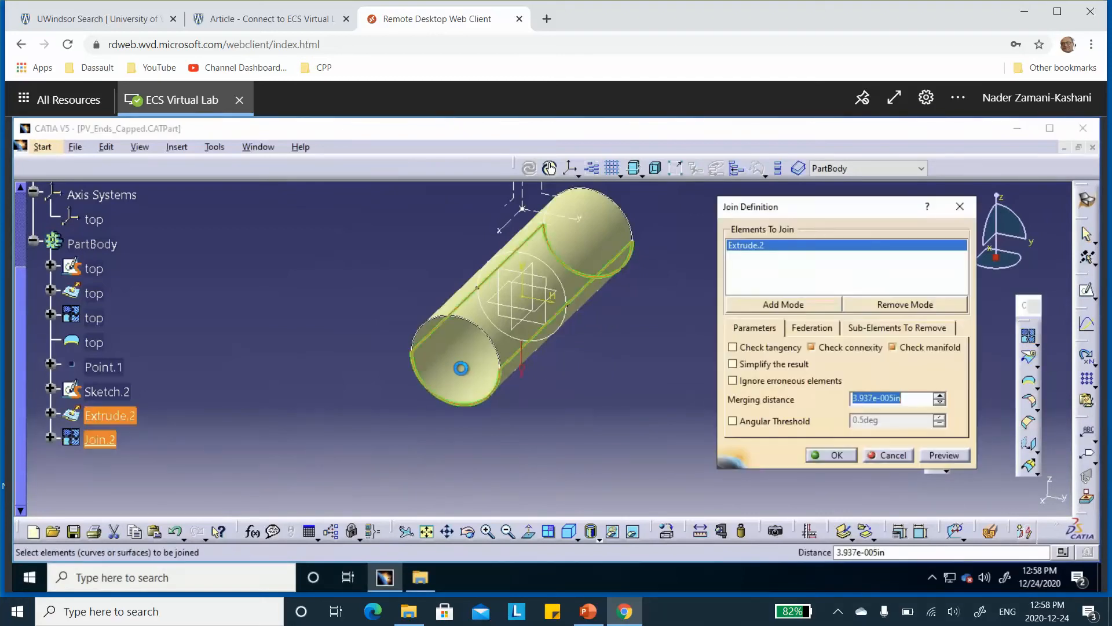
click(523, 374)
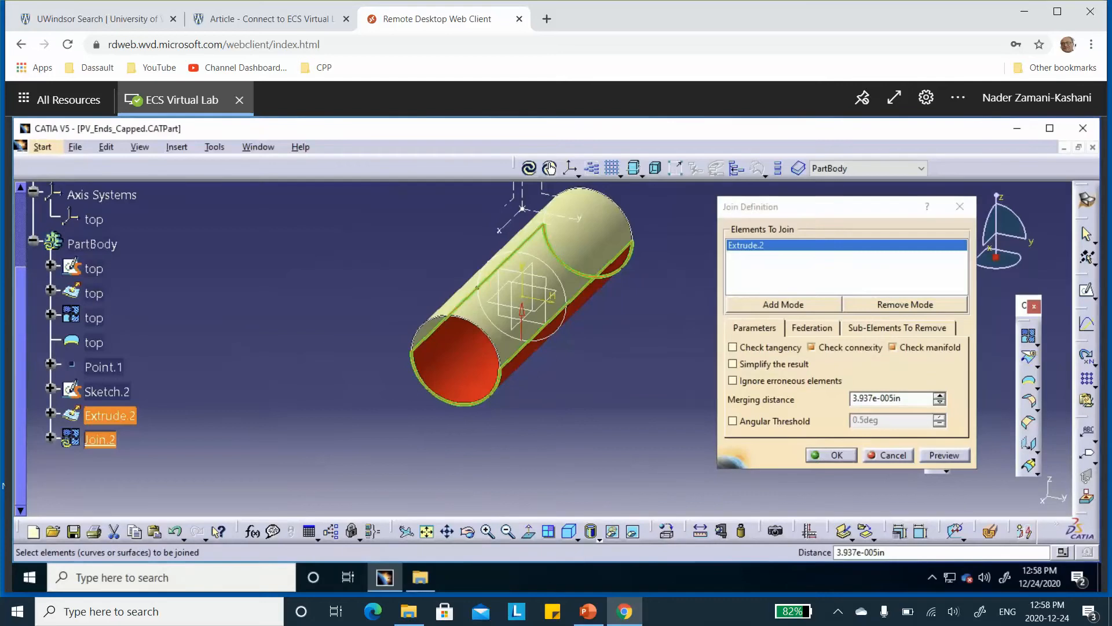
click(832, 456)
Create a boundary curve around the complete edge of the joined bottom half-cylinder surface, with no limits
click(1030, 383)
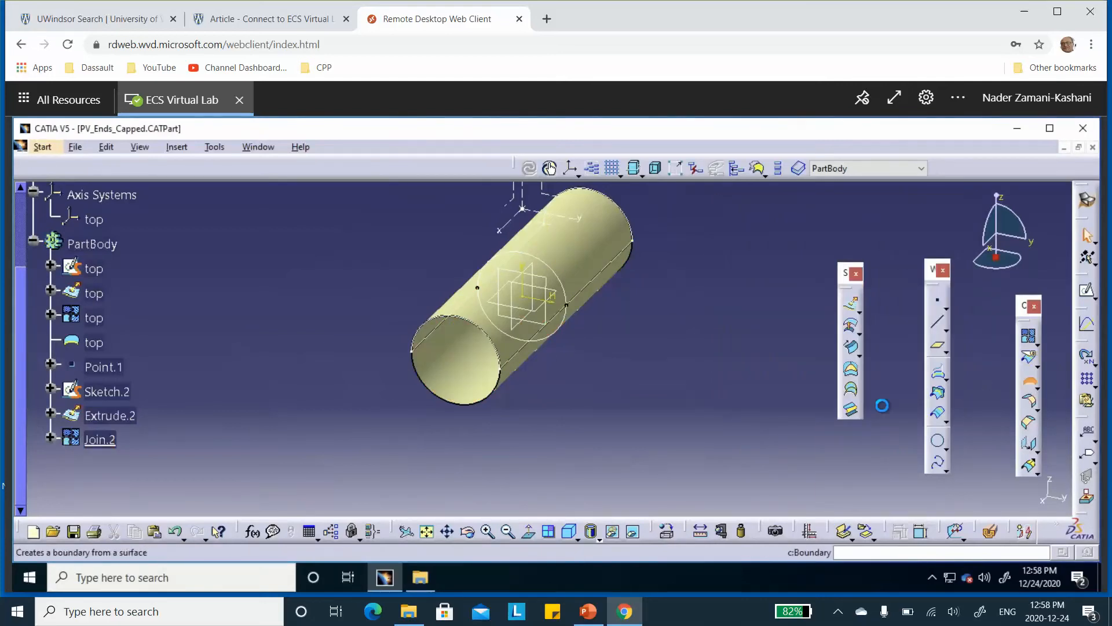
click(461, 362)
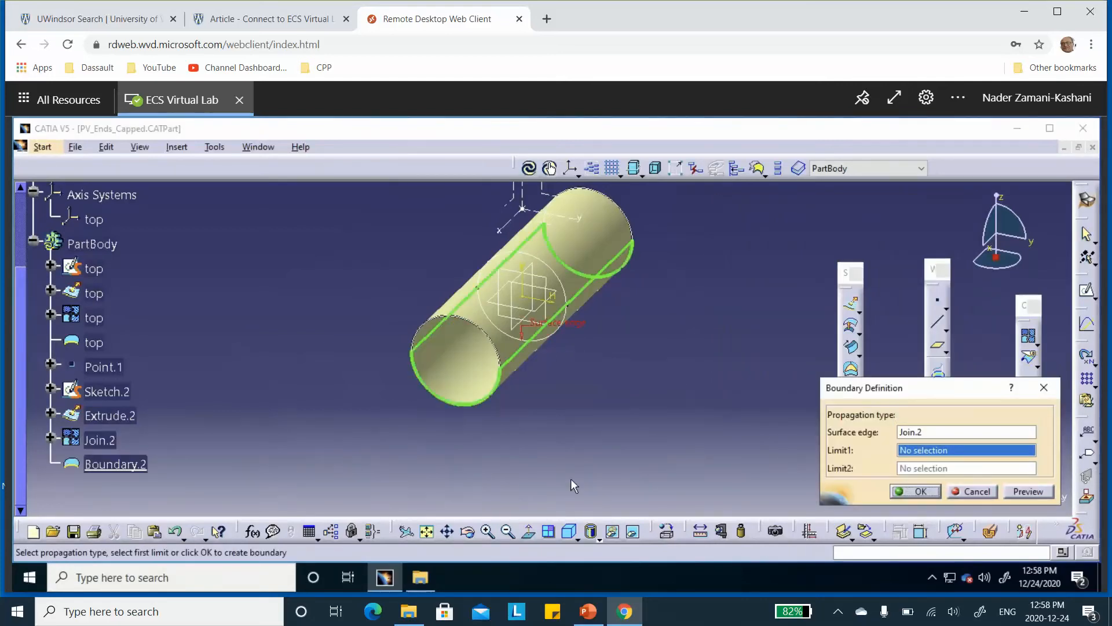
click(922, 492)
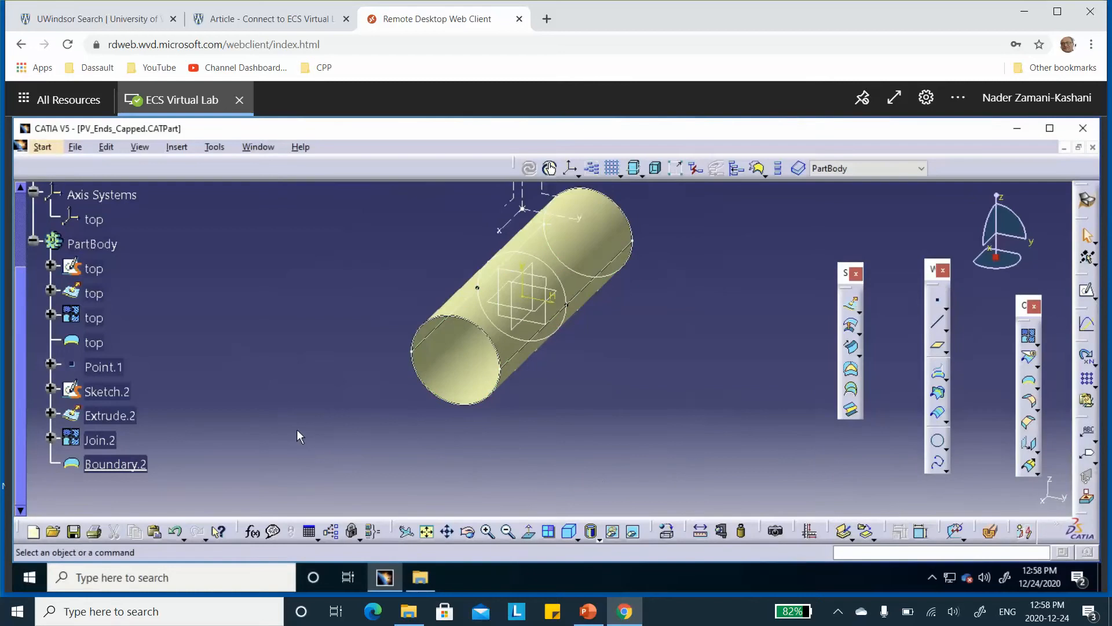
Rename the feature Point.1 in the PartBody as bot
scroll(165, 342, down, 1)
right_click(99, 331)
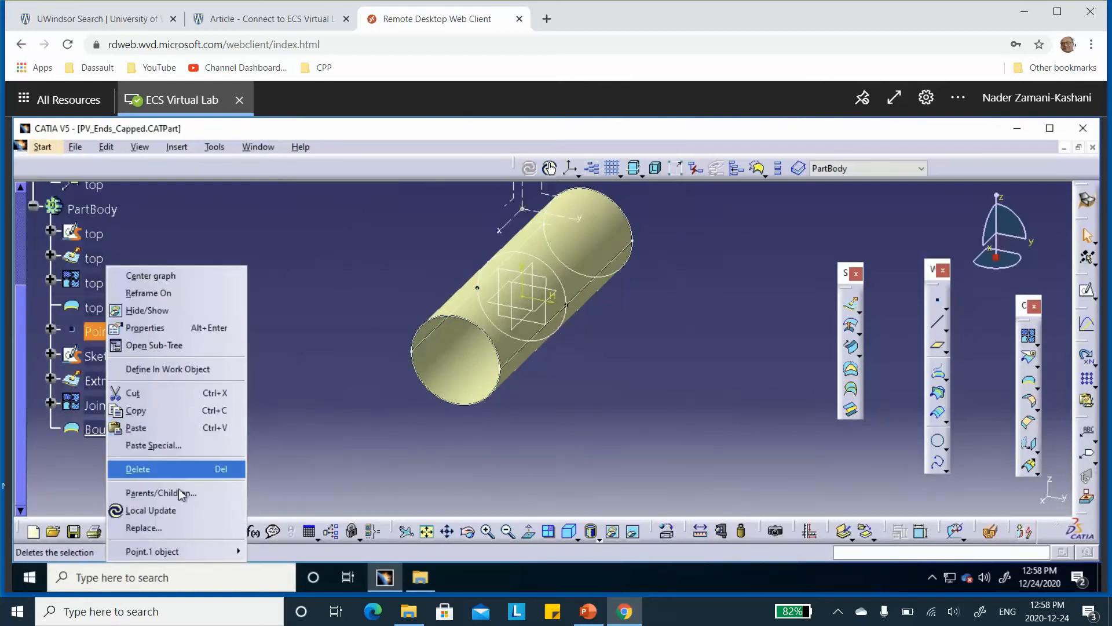
click(159, 328)
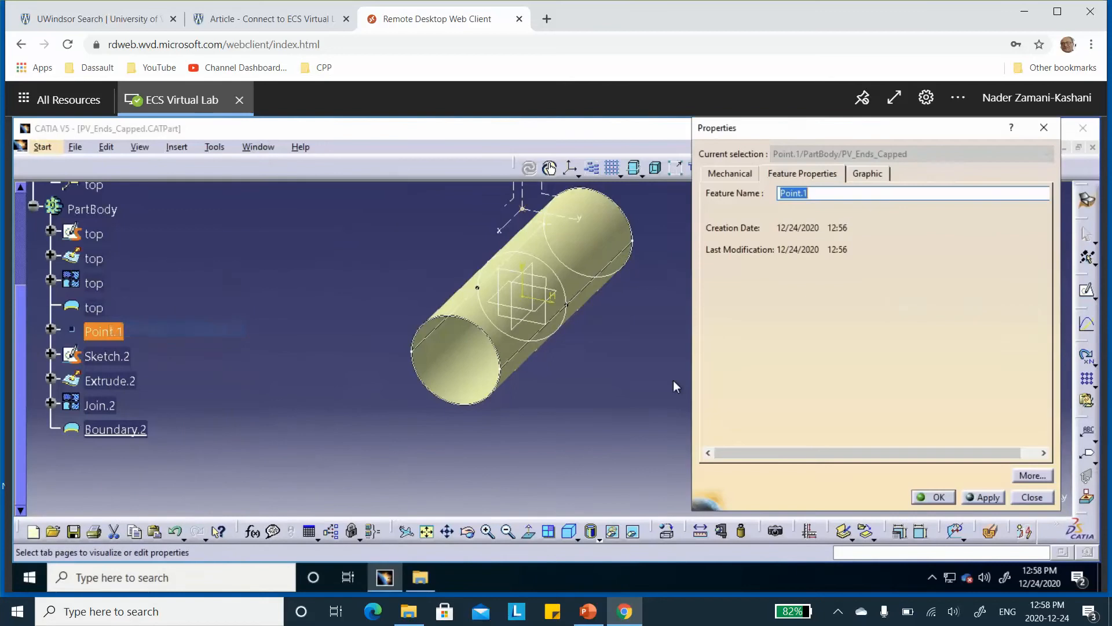
text(bot)
click(921, 497)
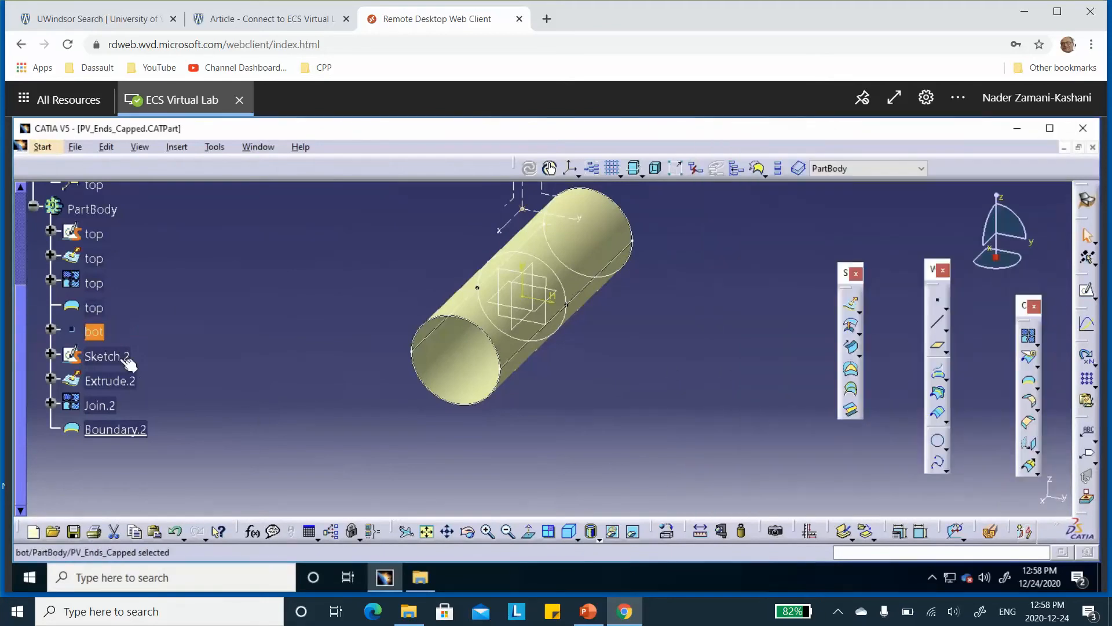
Rename the lower arc's sketch, Sketch.2, as bot
right_click(119, 357)
click(162, 326)
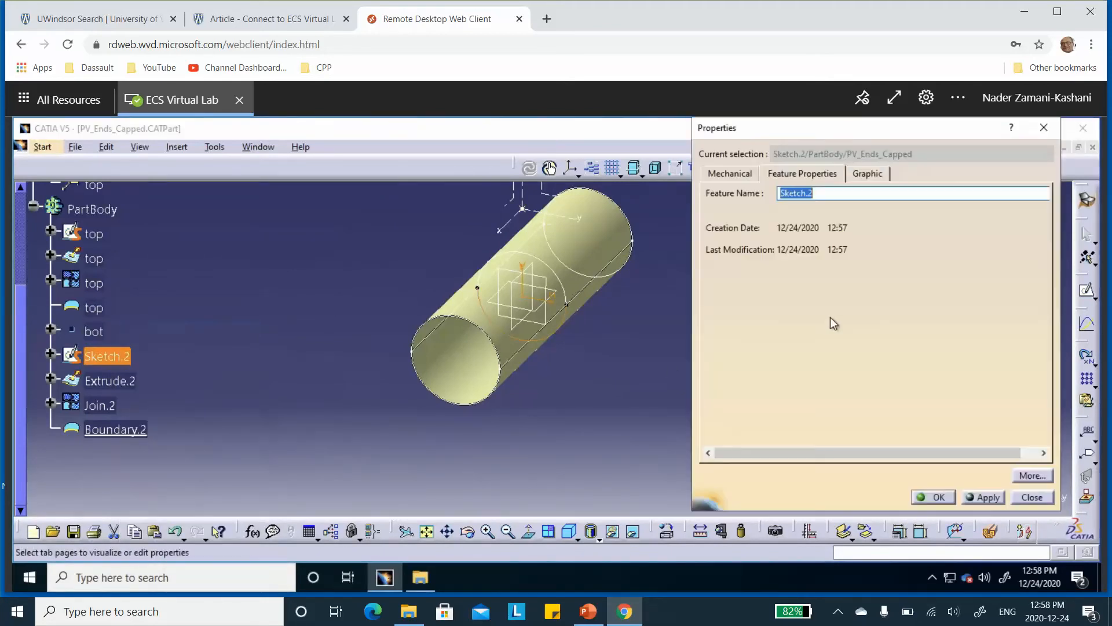
text(bot)
click(941, 501)
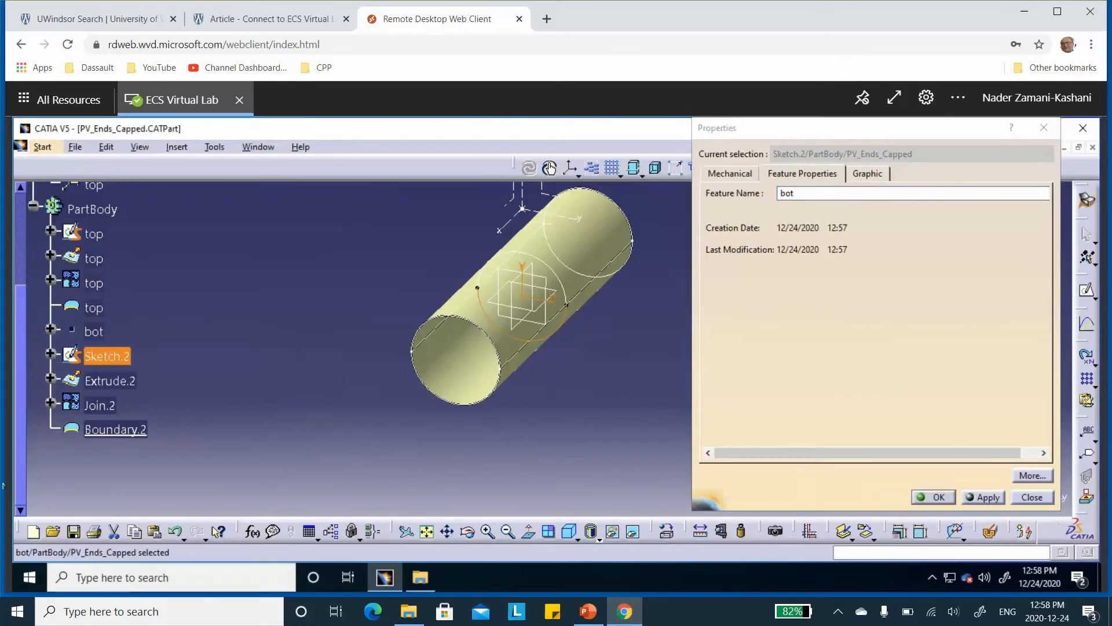
Rename the lower half-cylinder surface, Extrude.2, as bot
right_click(130, 382)
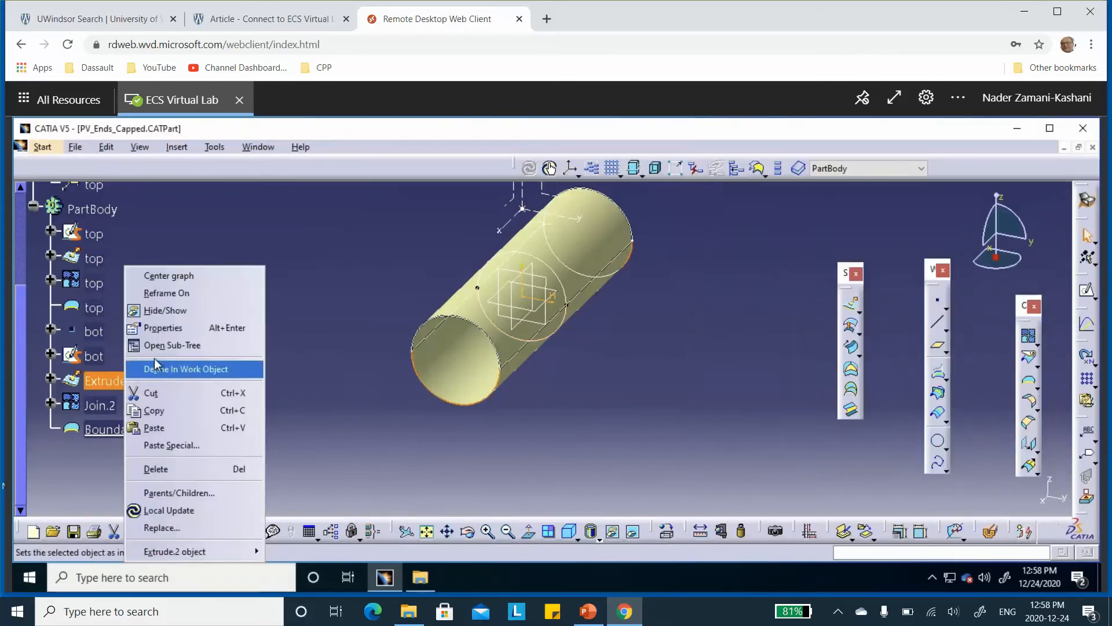
click(169, 330)
text(b)
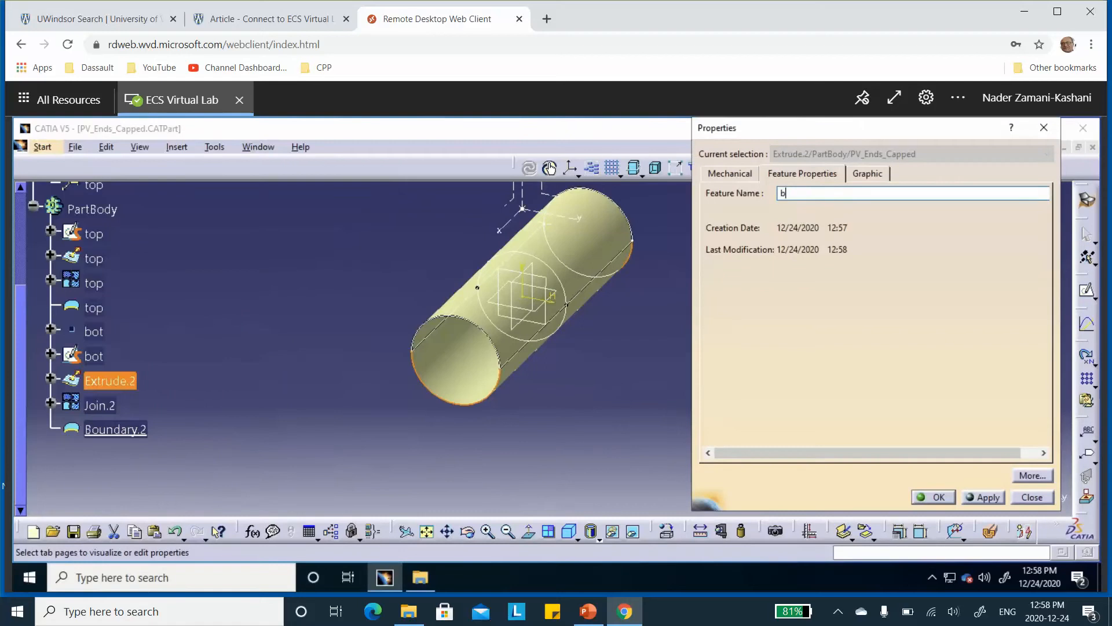
text(ot)
click(938, 502)
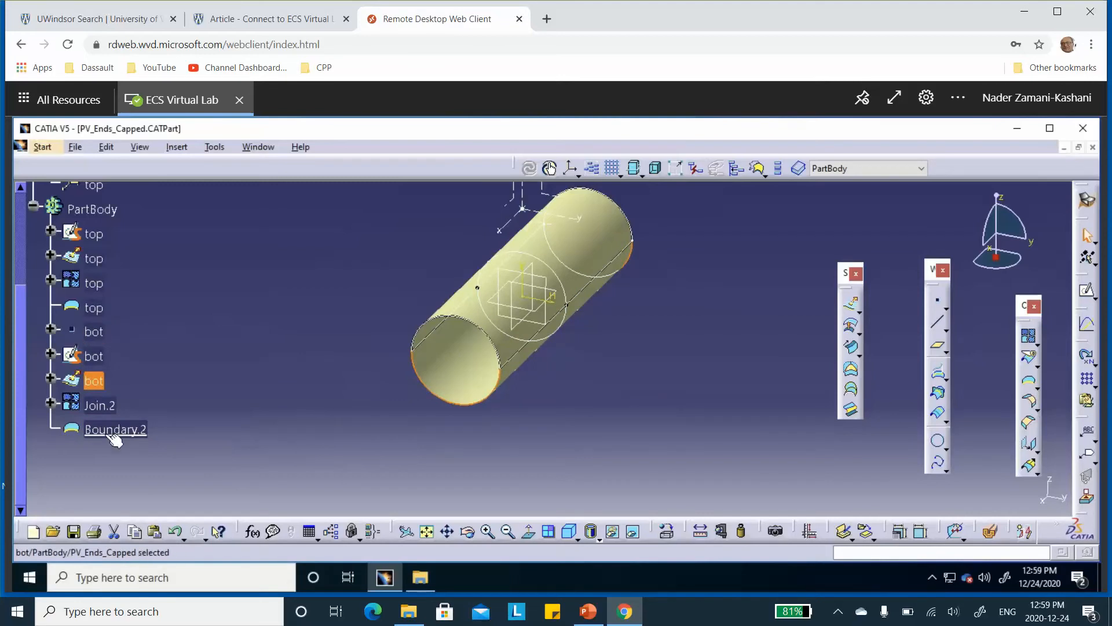
Rename the lower surface's join feature, Join.2, as bot
click(101, 405)
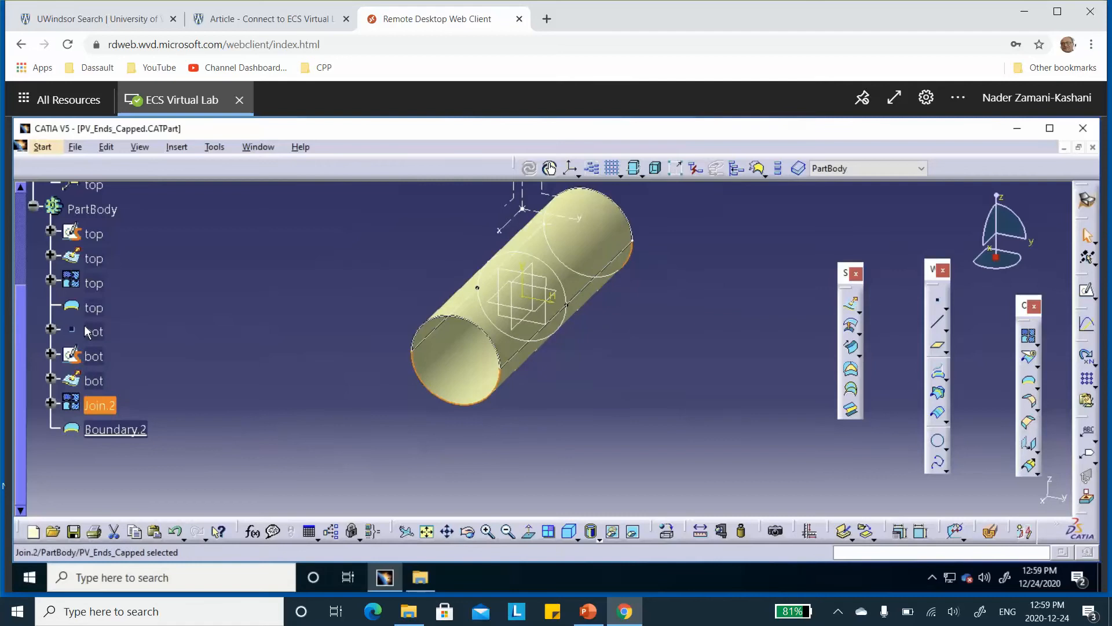
right_click(113, 406)
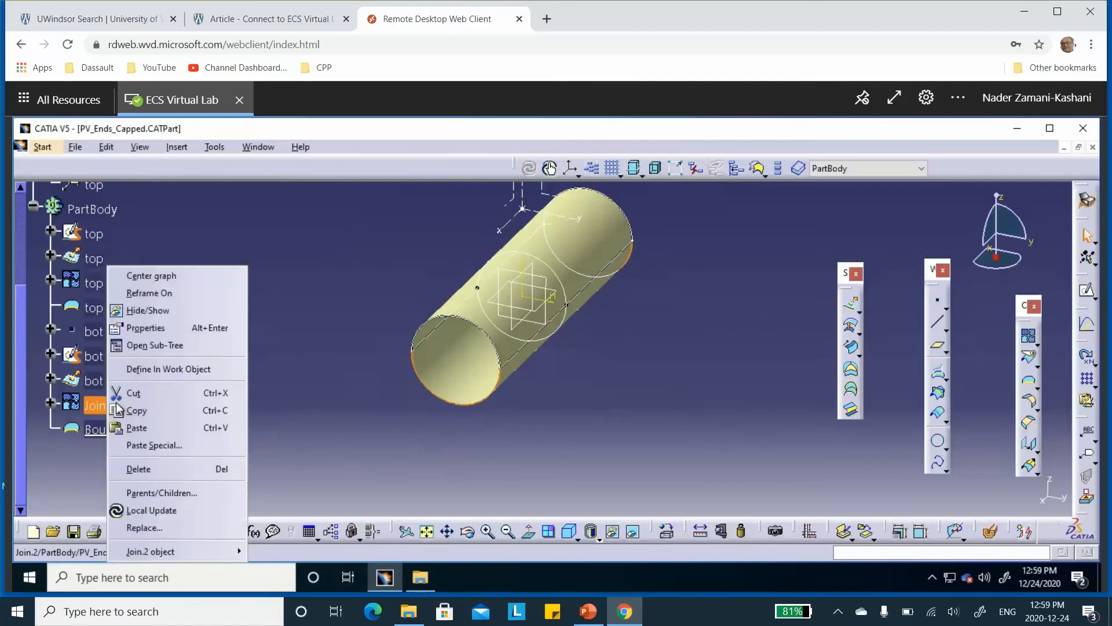
click(148, 328)
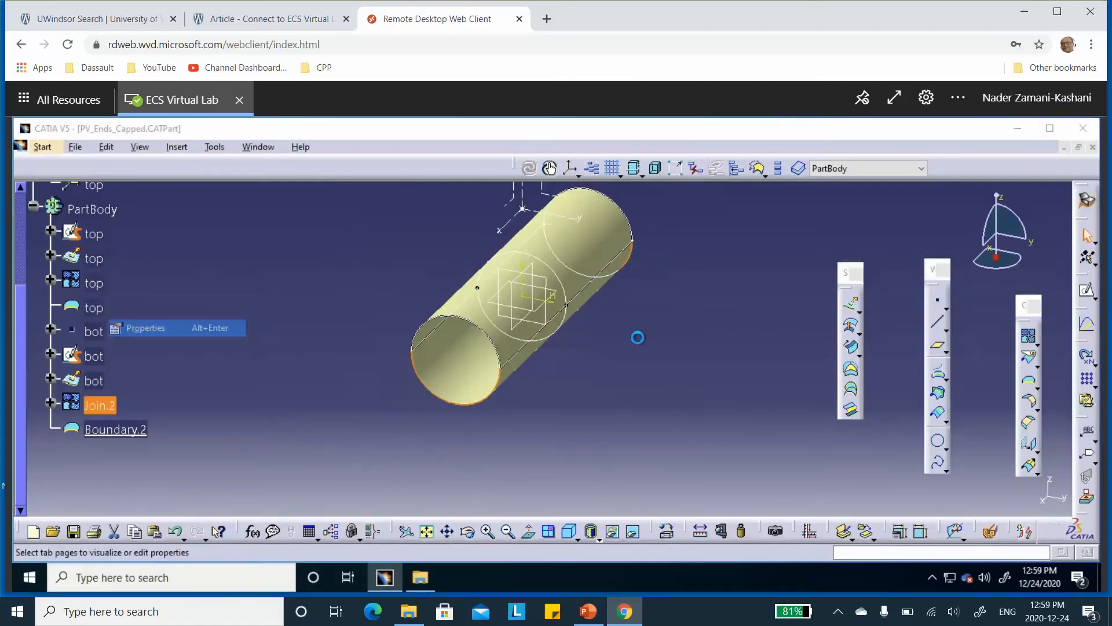
text(b)
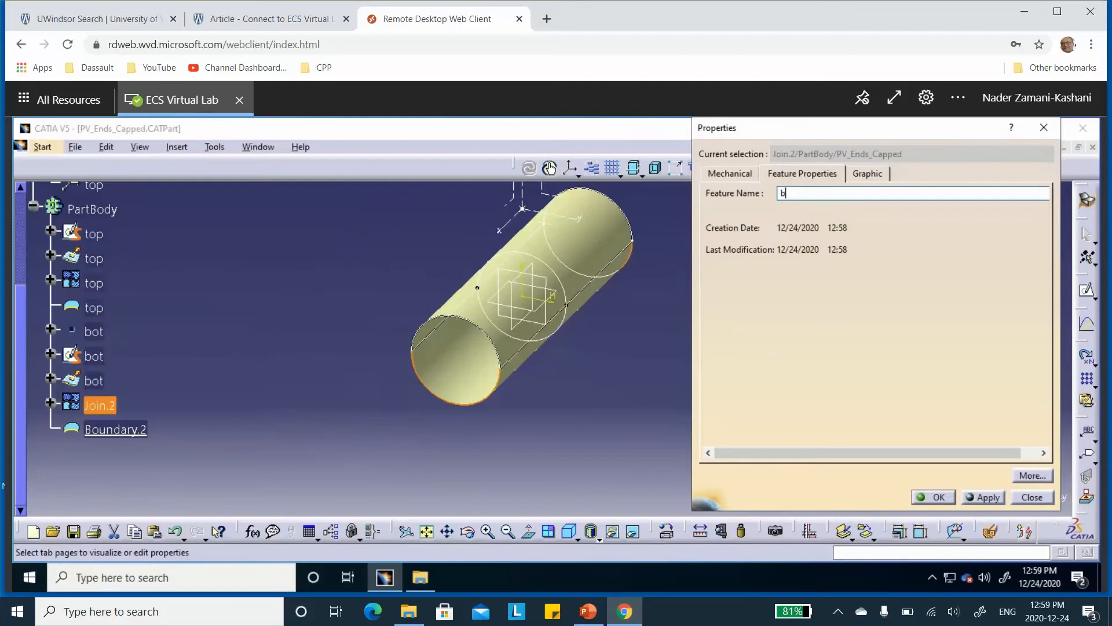
text(ot)
click(933, 497)
Rename the lower surface's boundary feature, Boundary.2, as bot
click(139, 434)
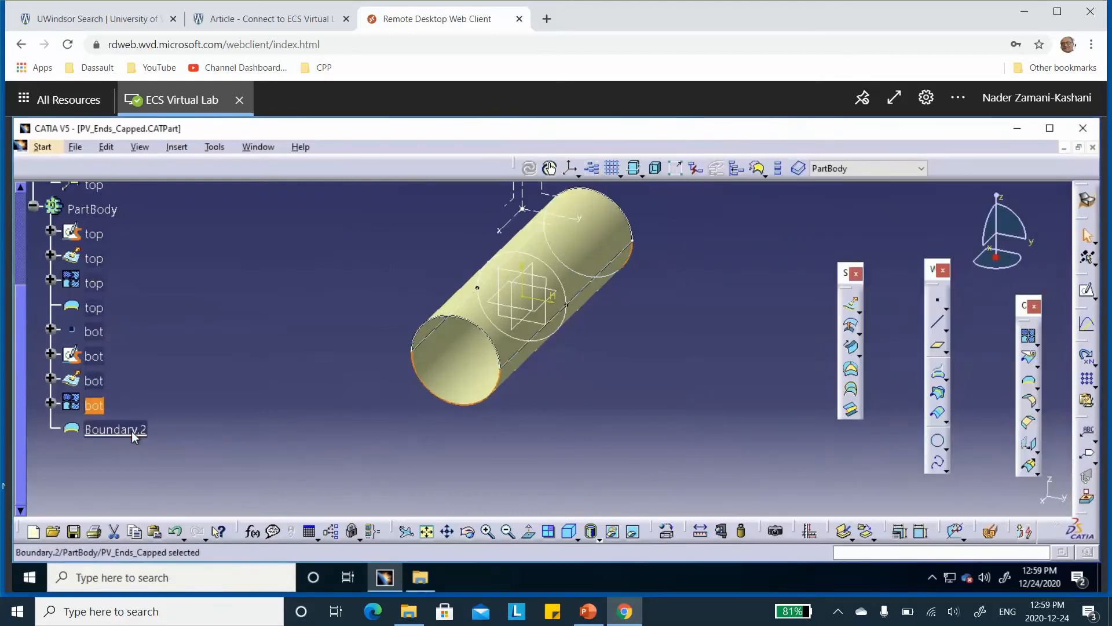
right_click(139, 433)
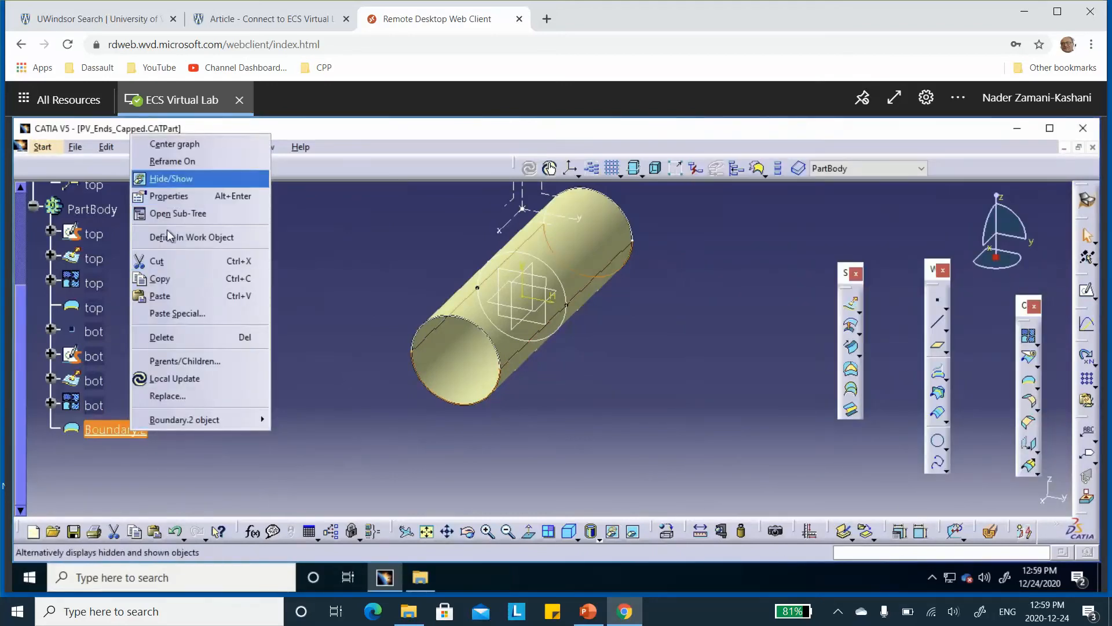
click(172, 197)
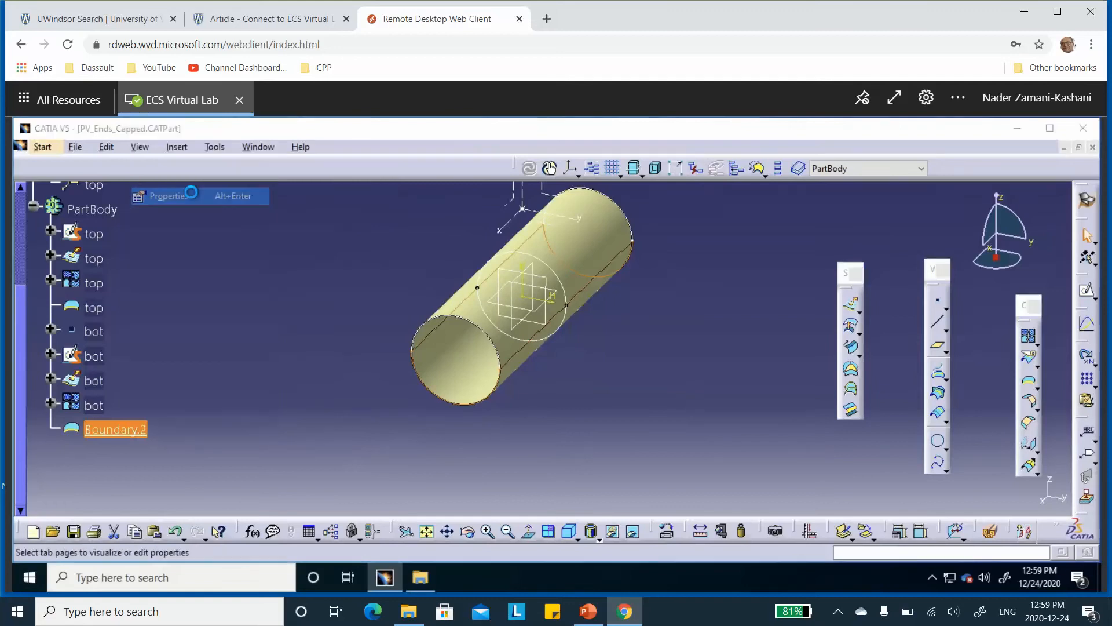
text(bot)
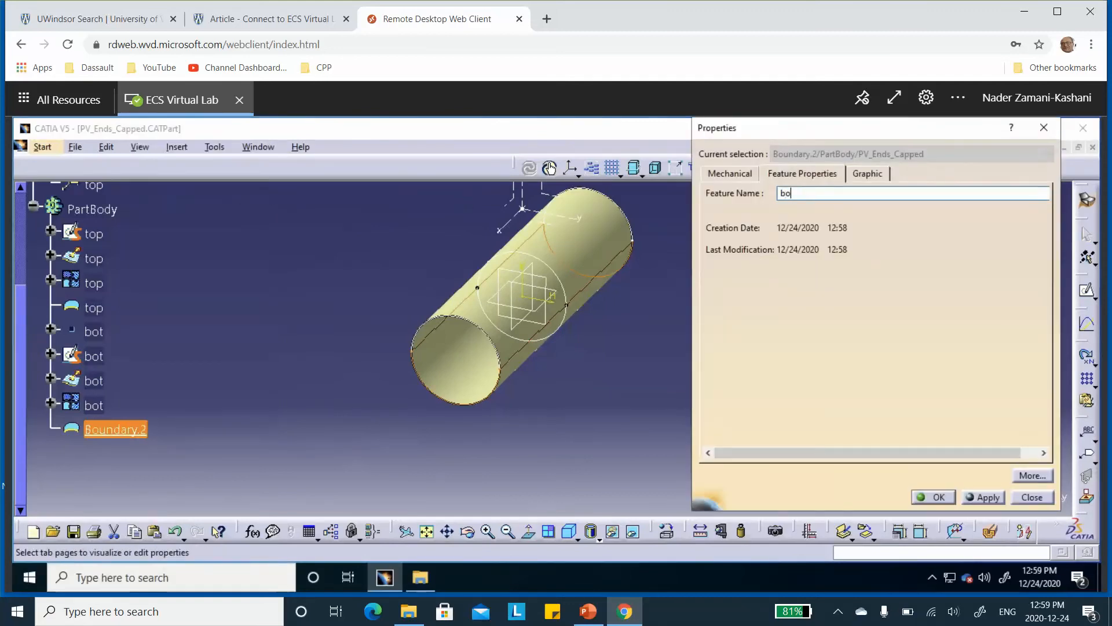
click(939, 497)
Inspect the coordinate entries of the point feature directly above the bot sketch and rename that point as top
click(51, 329)
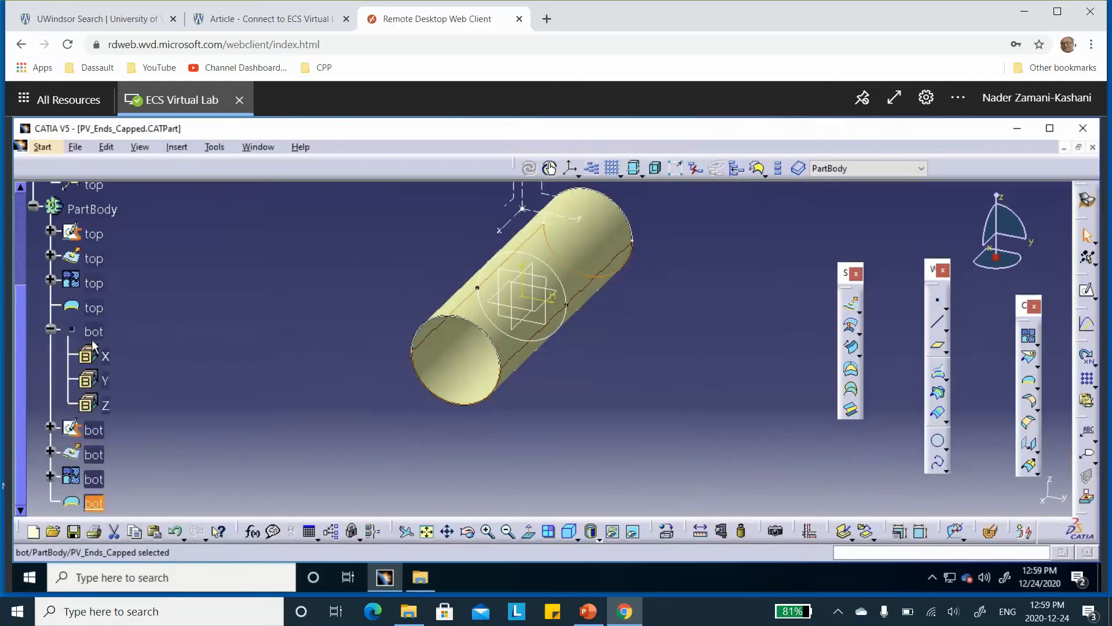
right_click(97, 336)
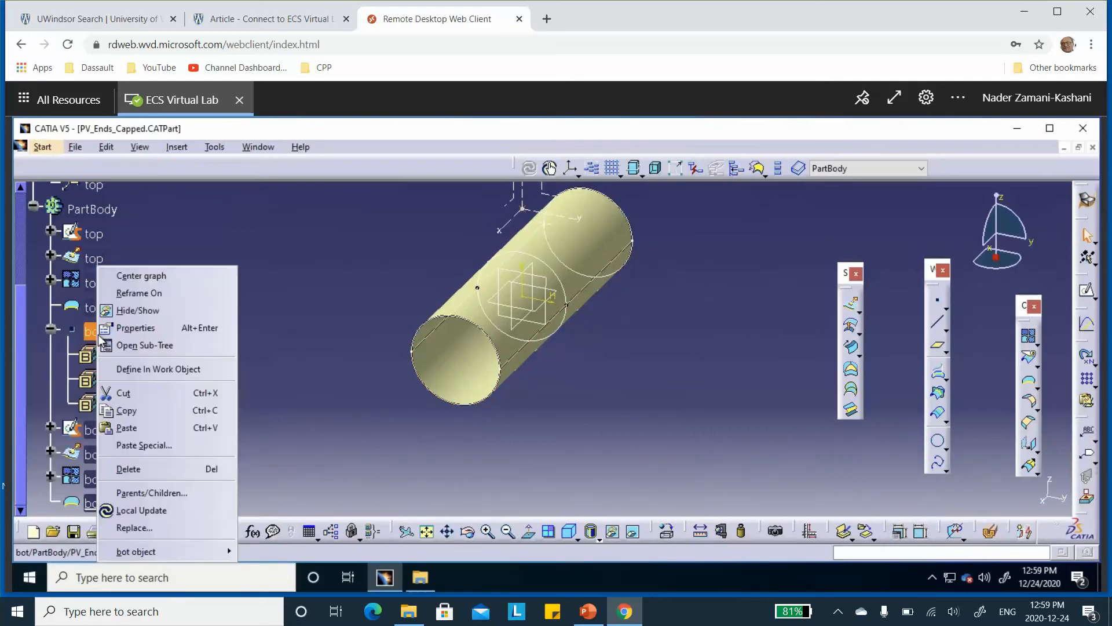
click(134, 328)
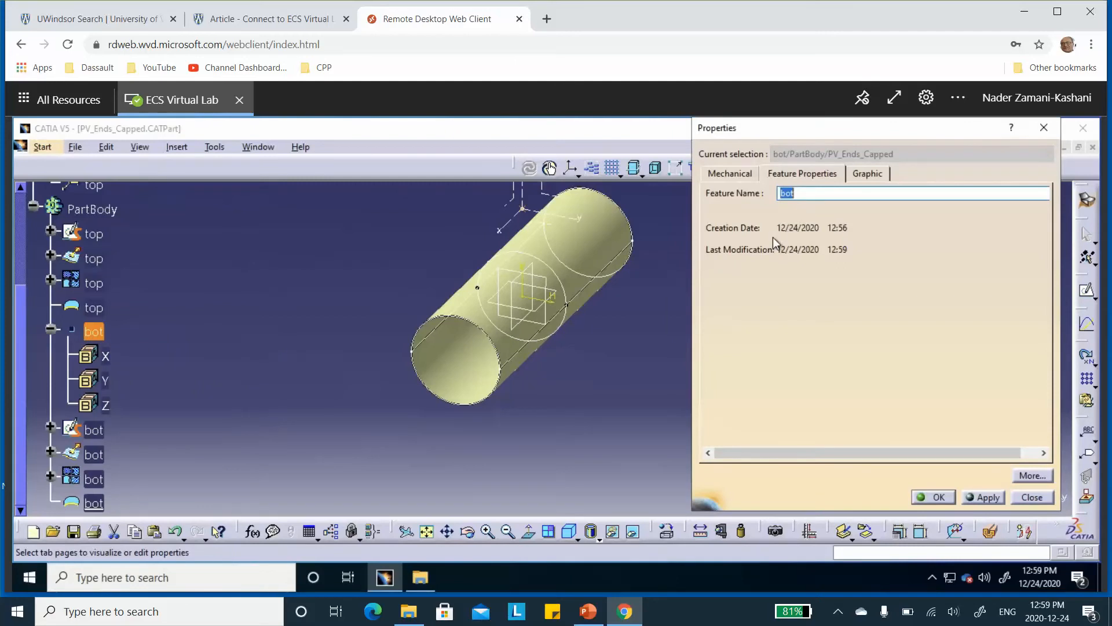
text(top)
click(935, 498)
click(317, 381)
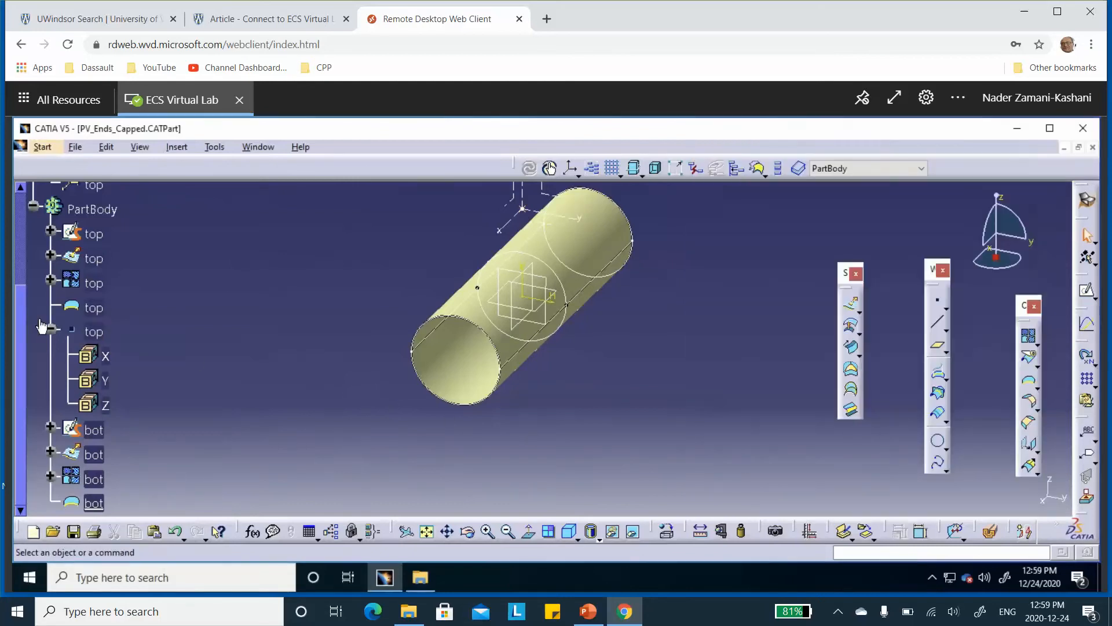
click(50, 331)
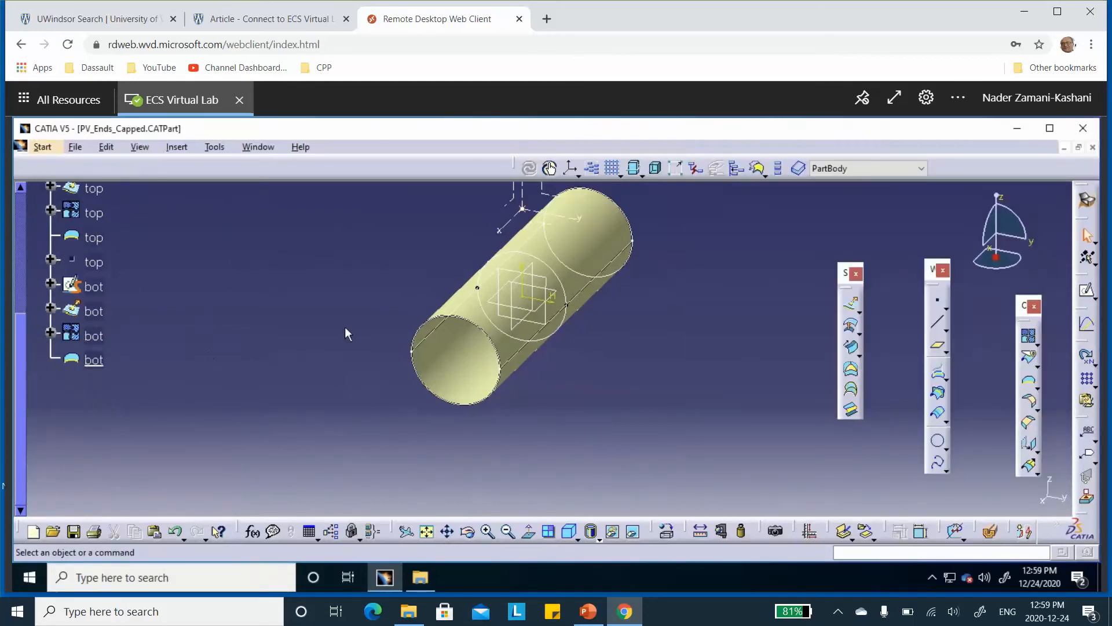
Start a new standard axis system and create its origin point at X 0 in, Y 0 in, Z -12 in
click(570, 169)
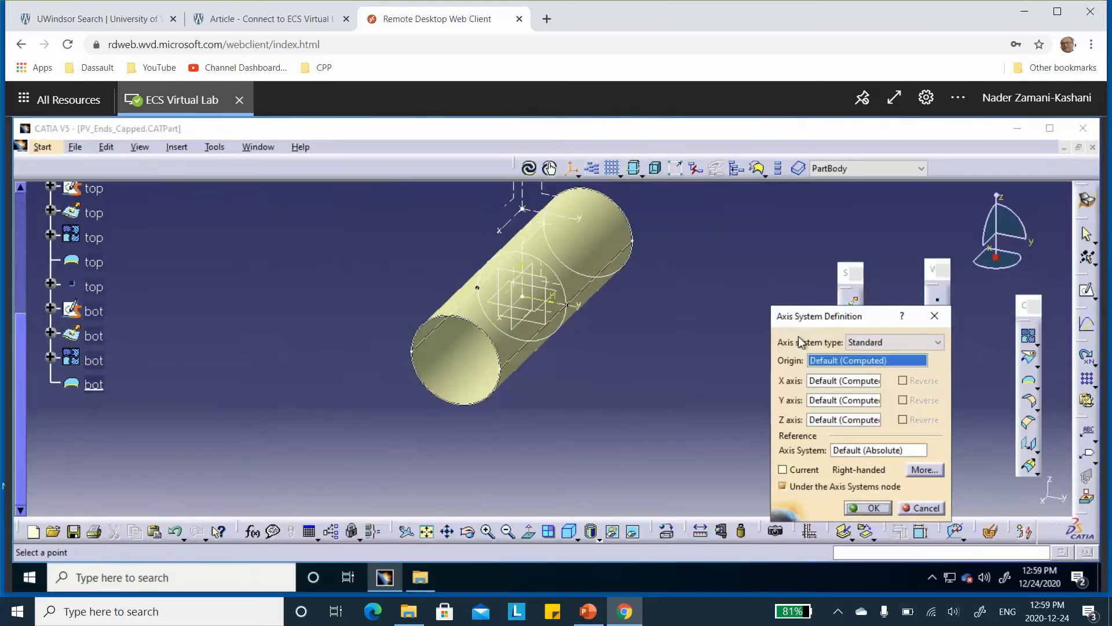
right_click(856, 363)
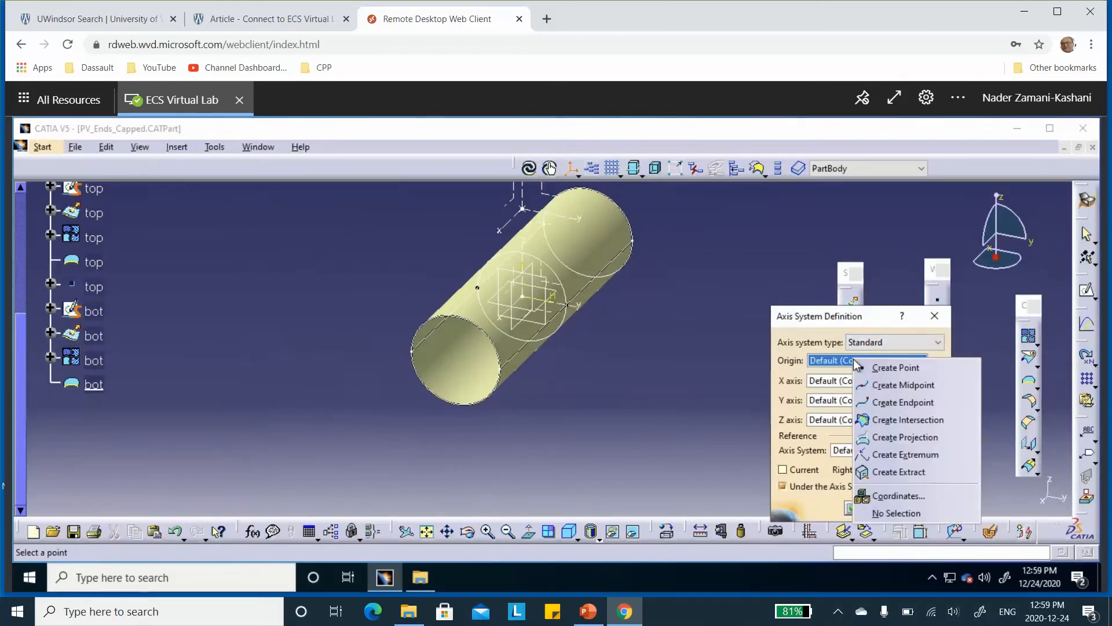
click(870, 371)
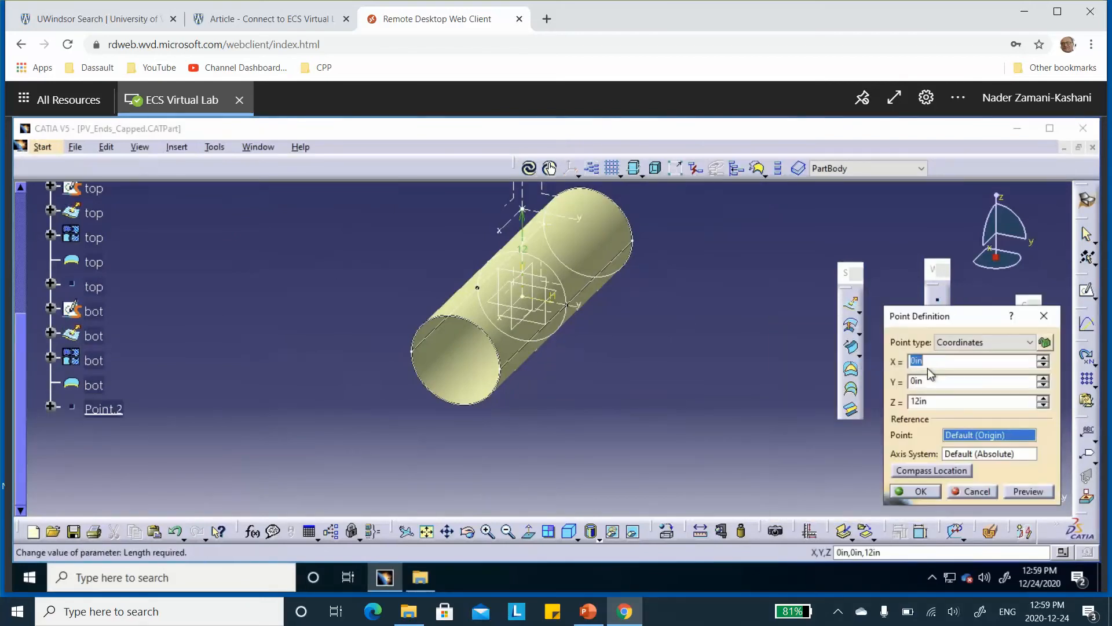
click(912, 400)
text(-)
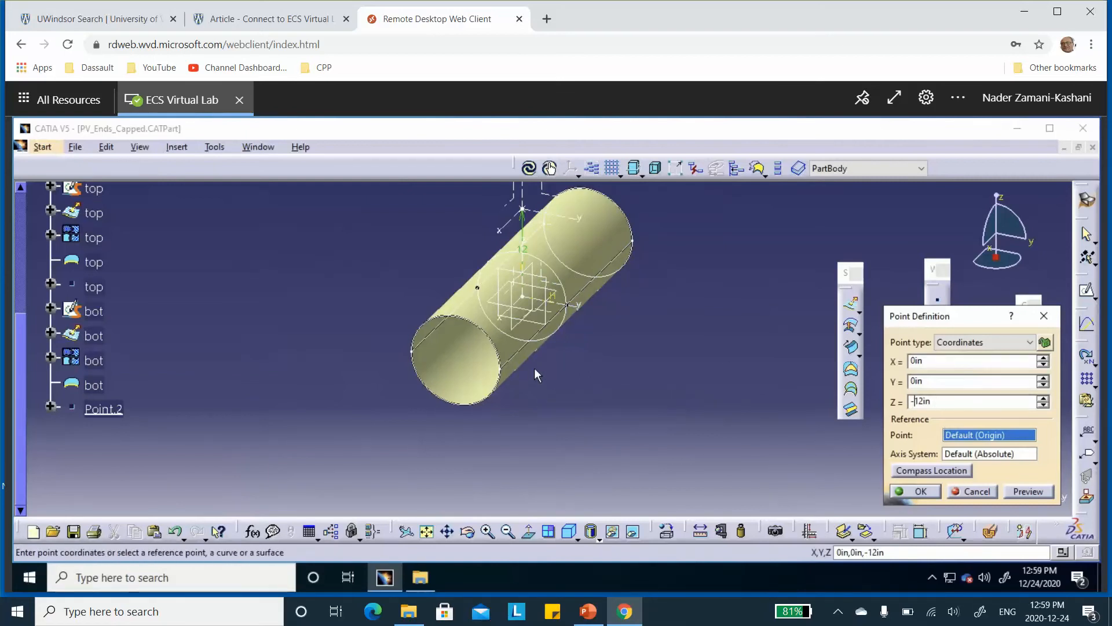
click(926, 492)
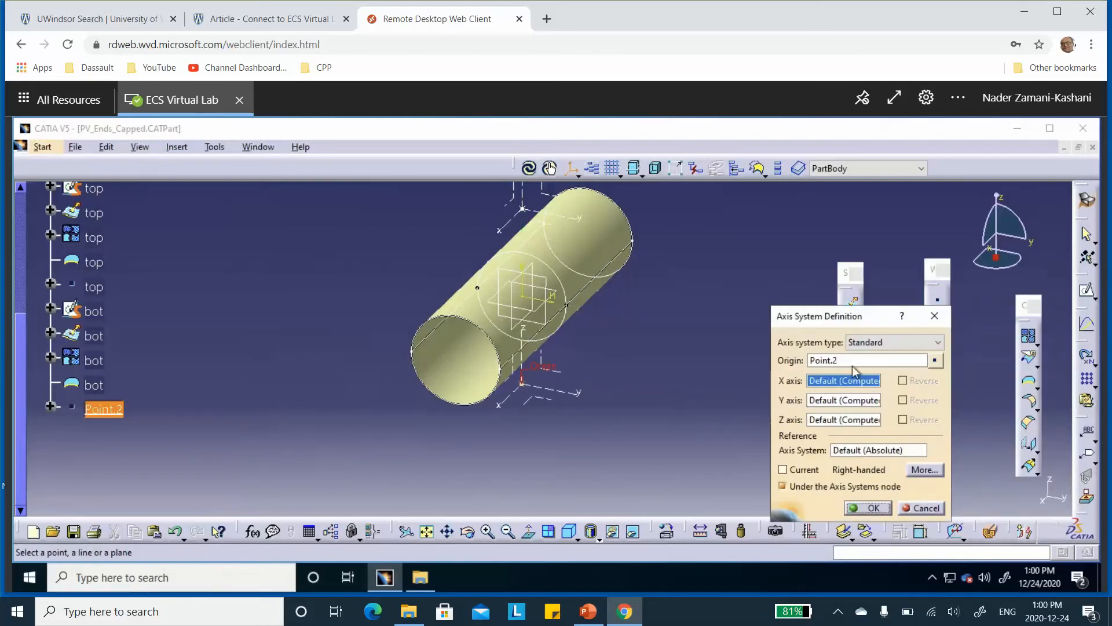
Switch to PowerPoint to check the bot axis directions on the Modelling Strategy slide, and return to CATIA
click(588, 611)
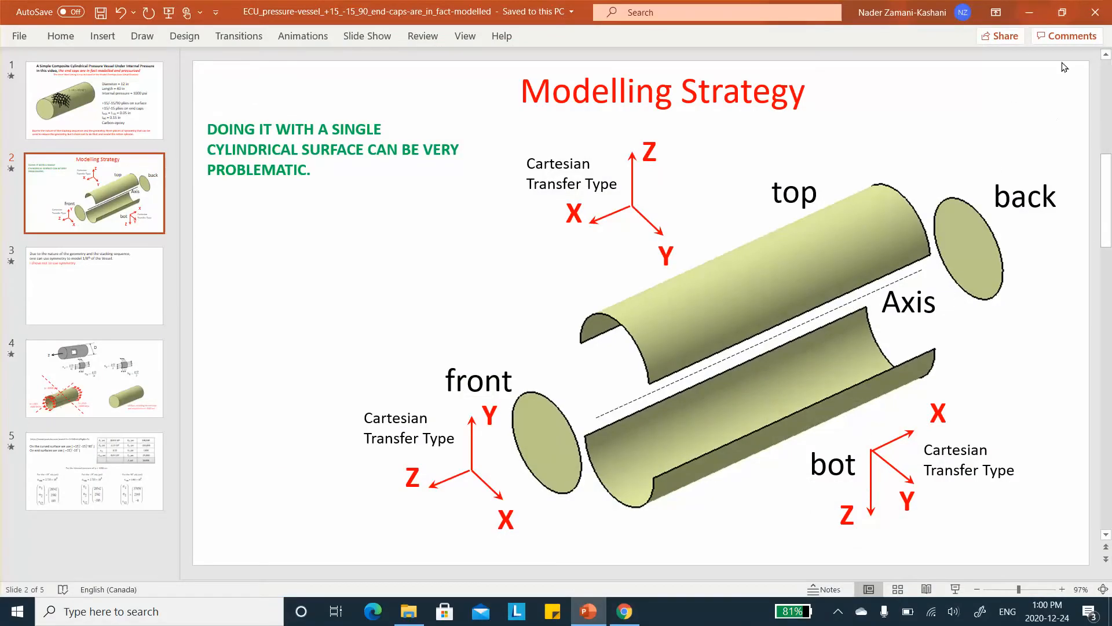
click(1029, 14)
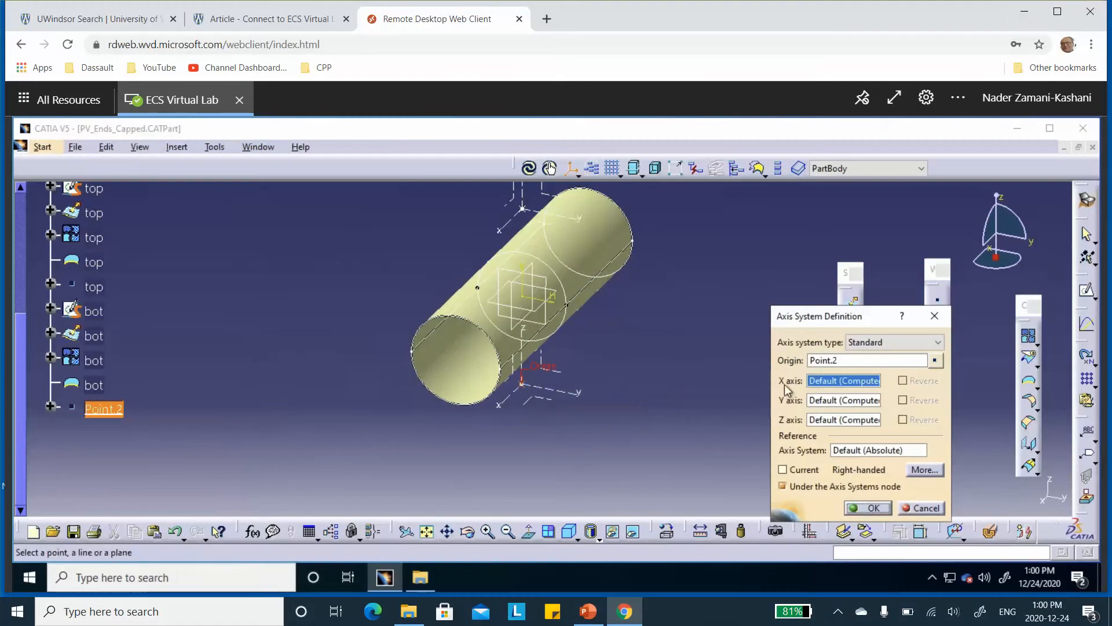
Rotate the new axis system 180 degrees about its Y axis and accept the definition
click(833, 401)
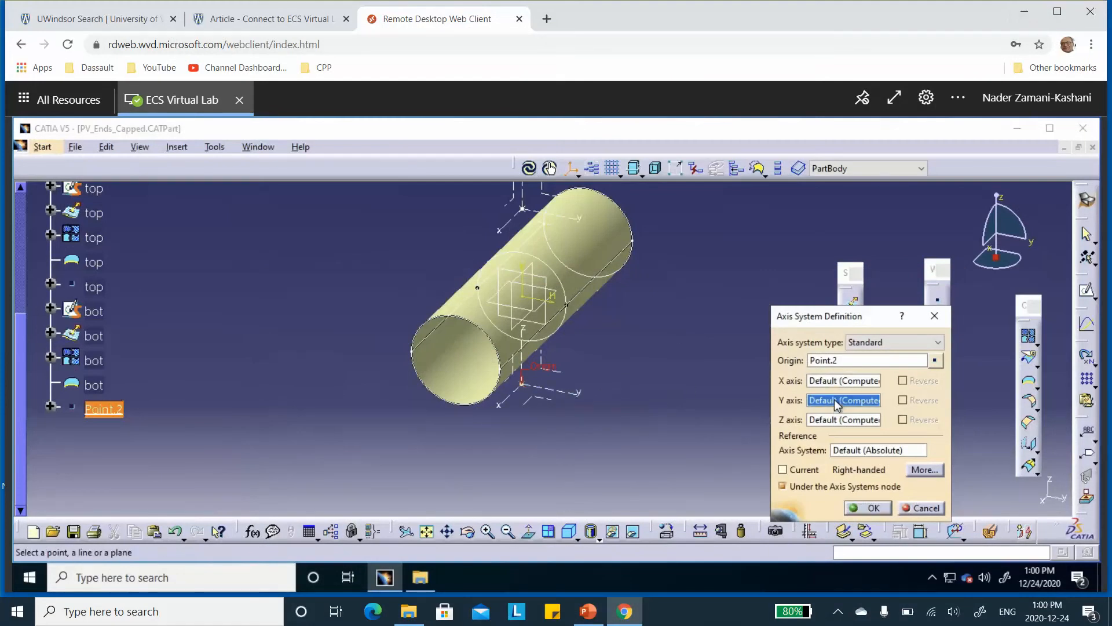
right_click(847, 397)
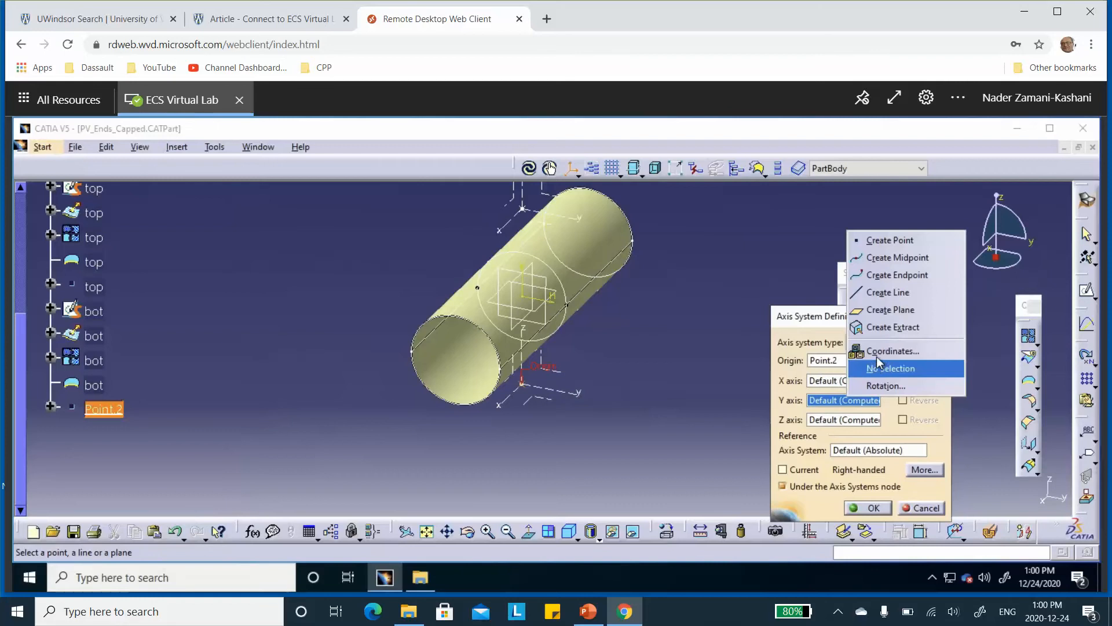
click(877, 385)
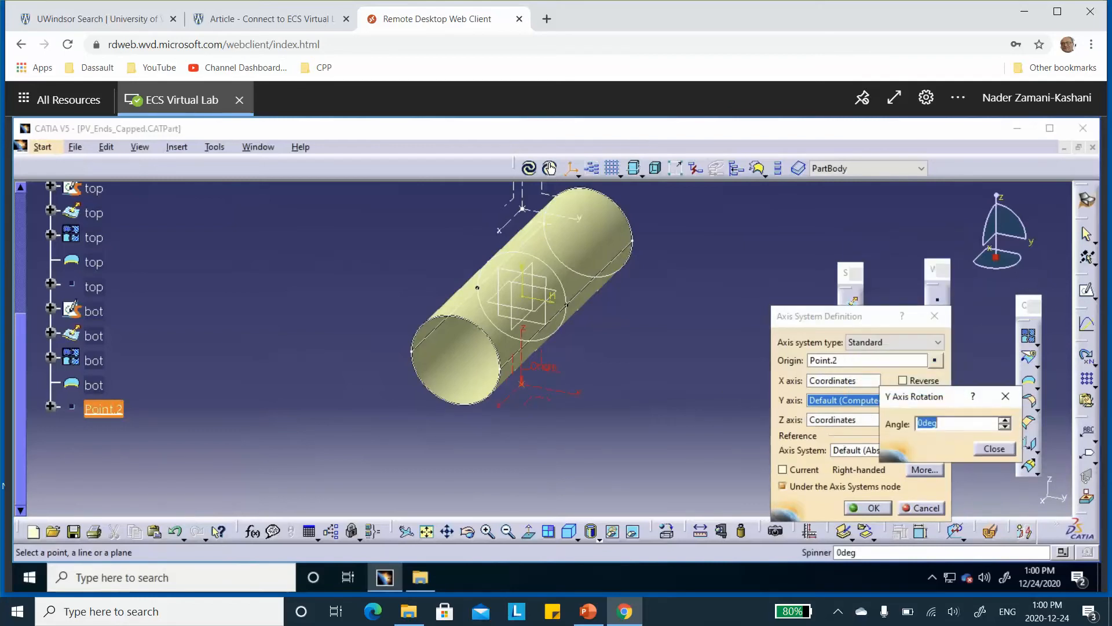
text(180)
click(995, 449)
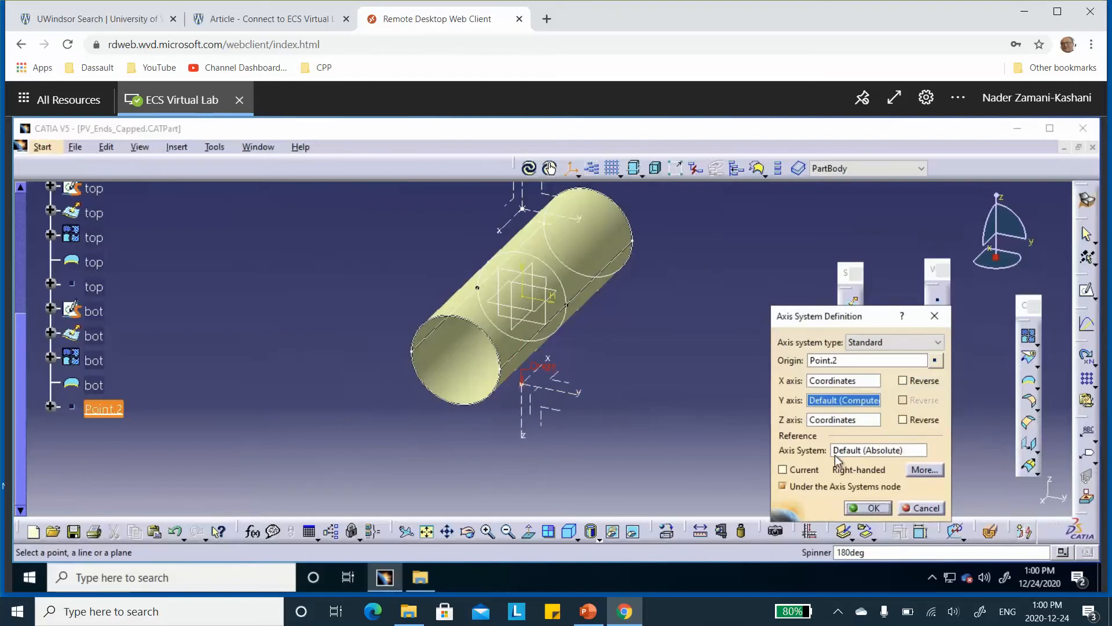
click(869, 507)
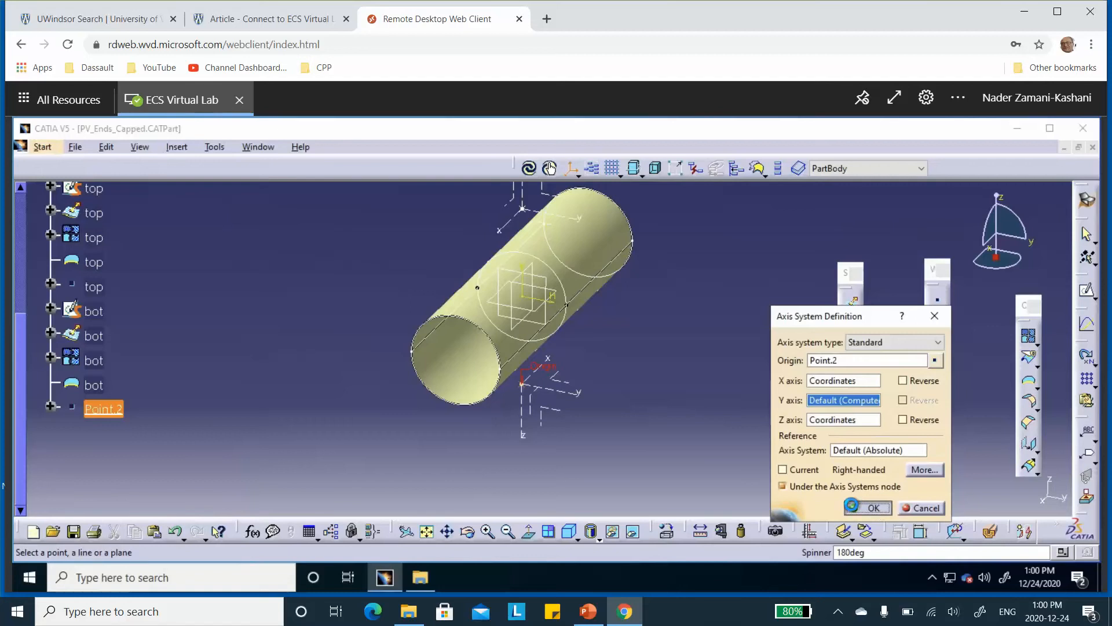
Rename the axis origin point Point.2 as bot and save the part
right_click(112, 413)
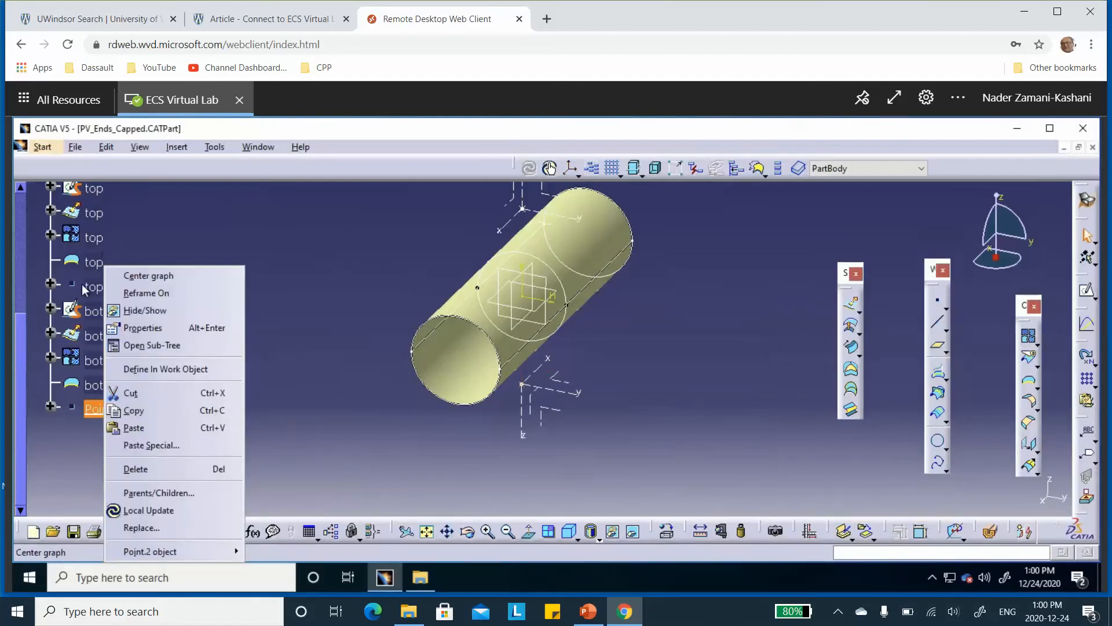
click(143, 327)
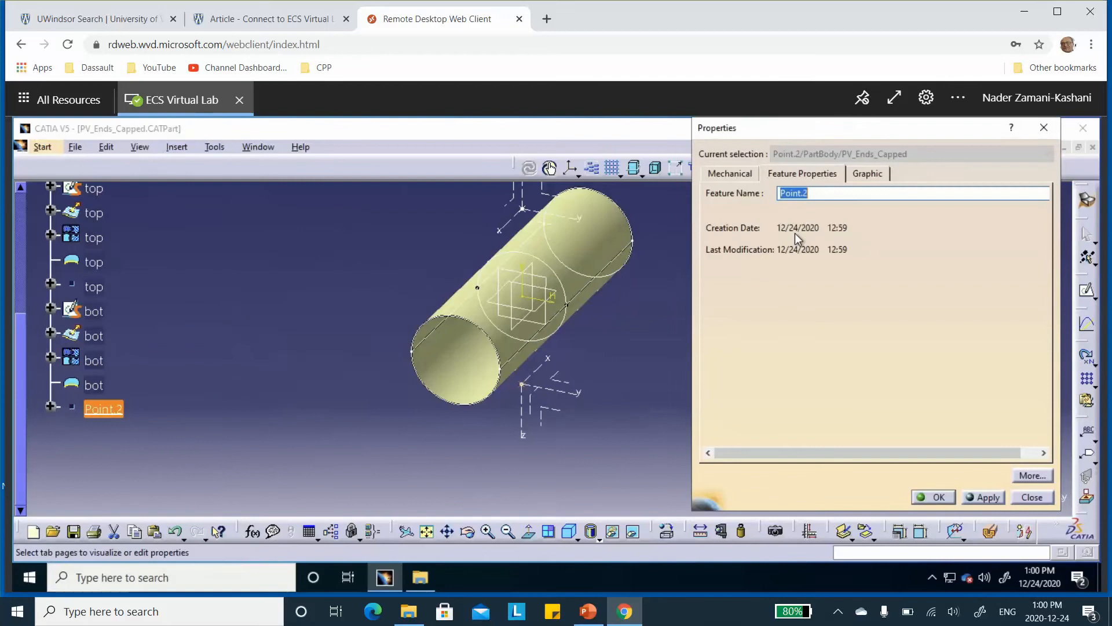
text(bot)
click(937, 497)
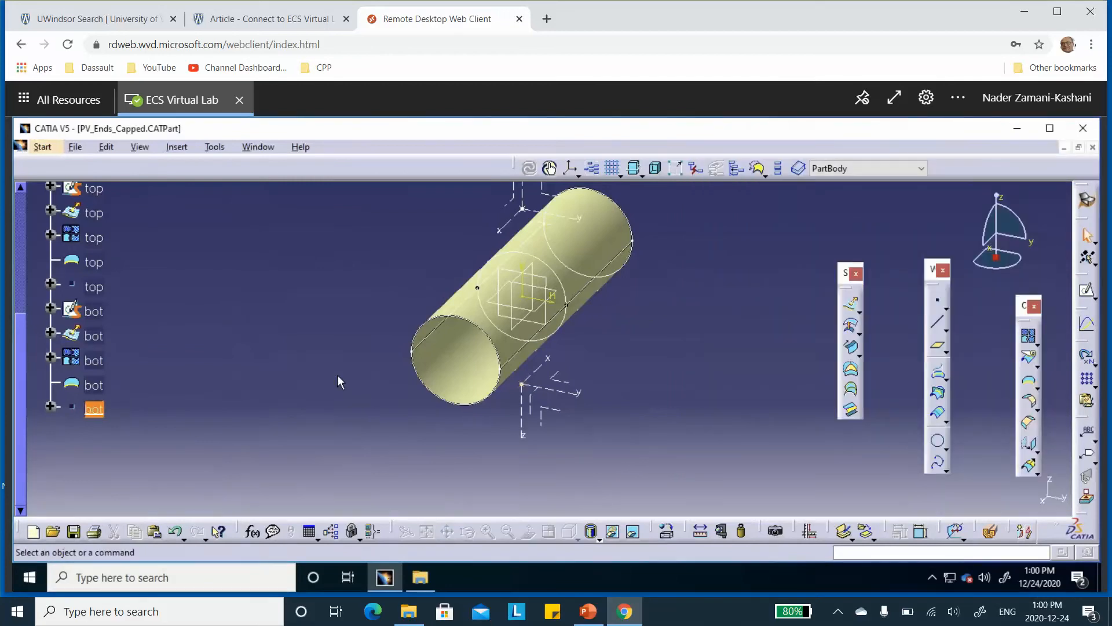
key(ctrl+s)
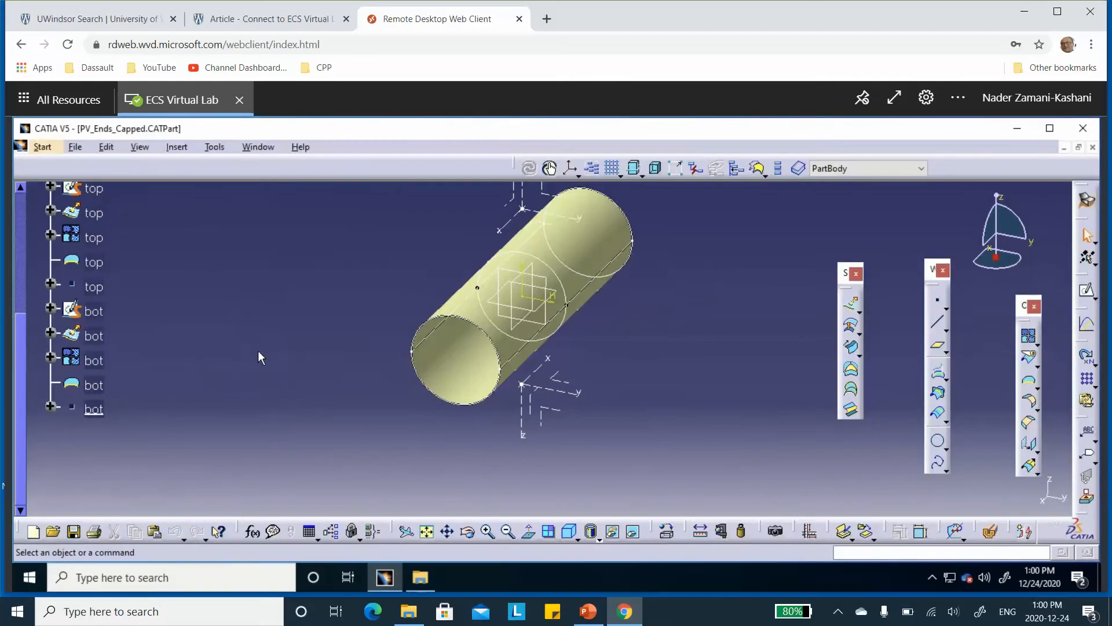
Check the Modelling Strategy slide in PowerPoint, return to CATIA, and hide the top and bot boundary features
click(595, 613)
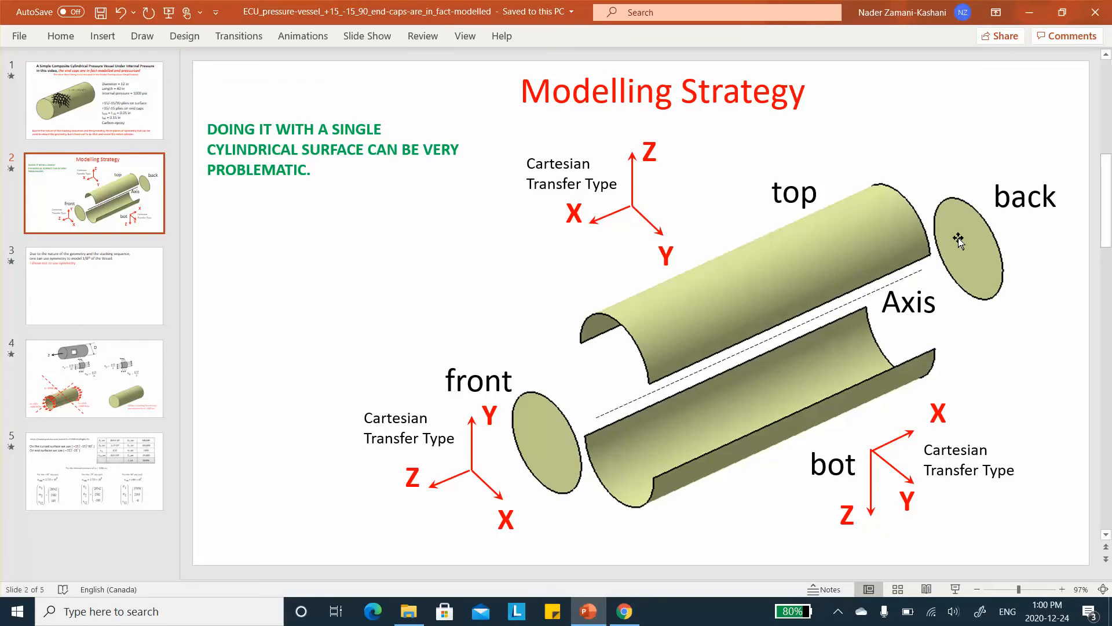
click(1029, 12)
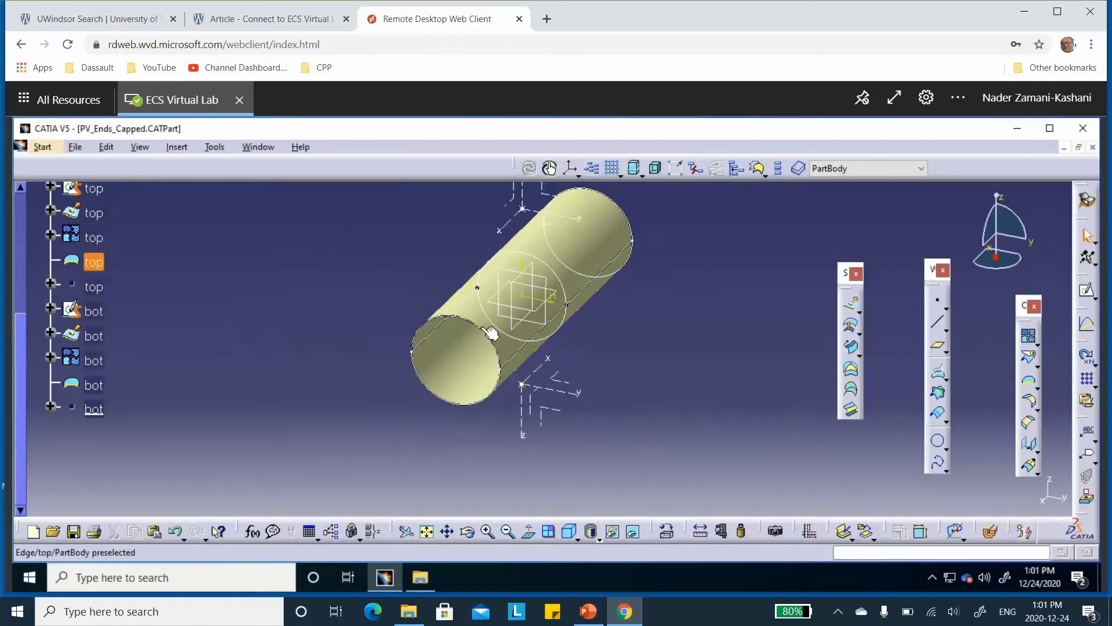
right_click(93, 264)
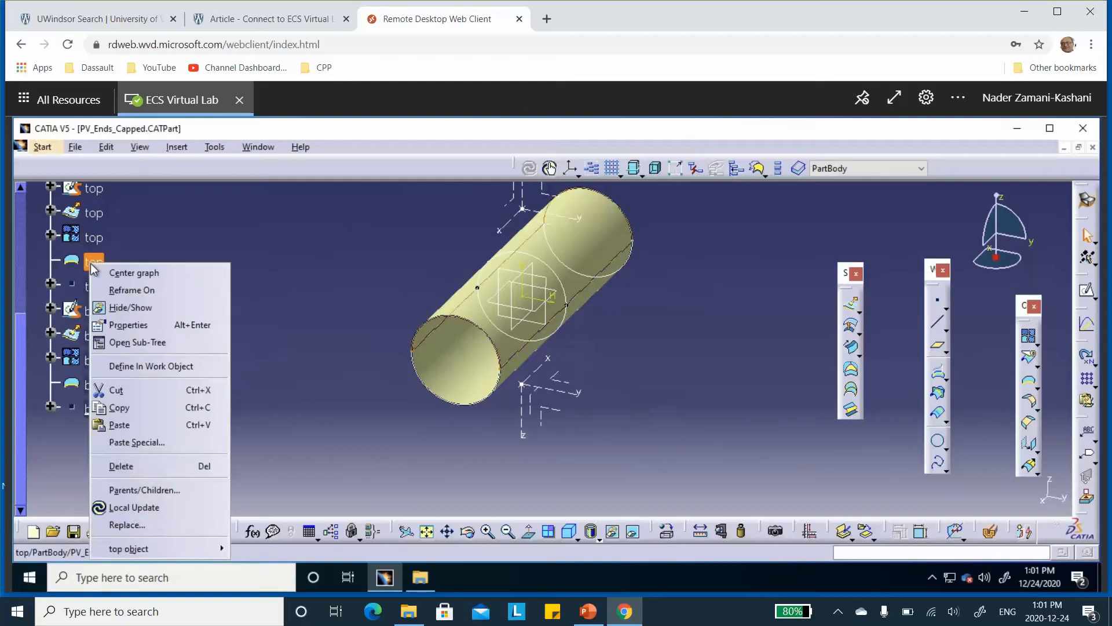
click(128, 307)
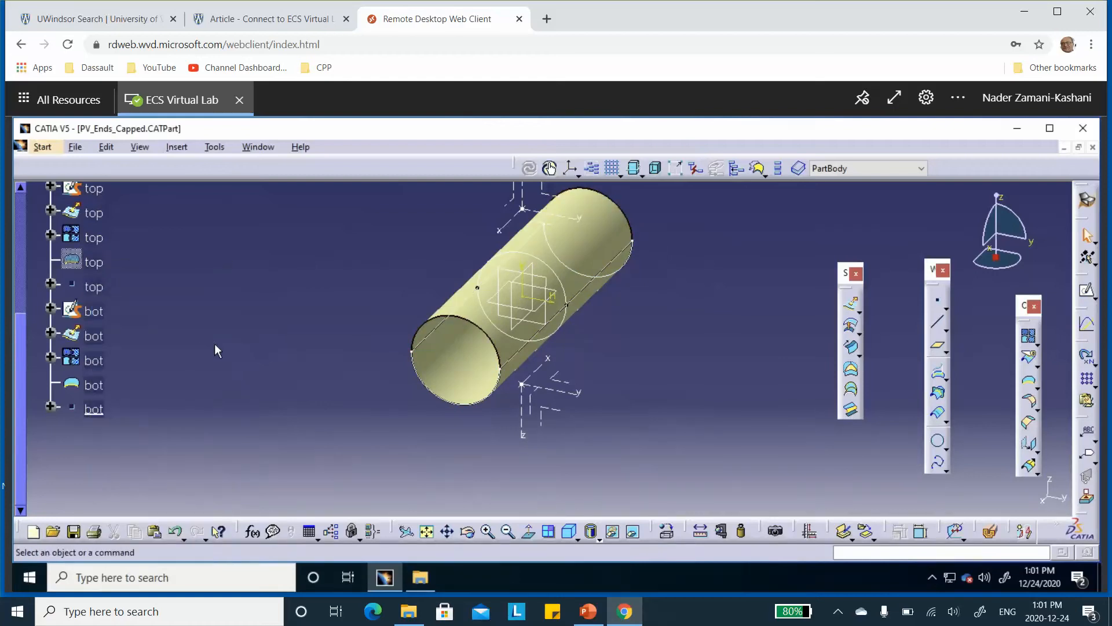
right_click(94, 385)
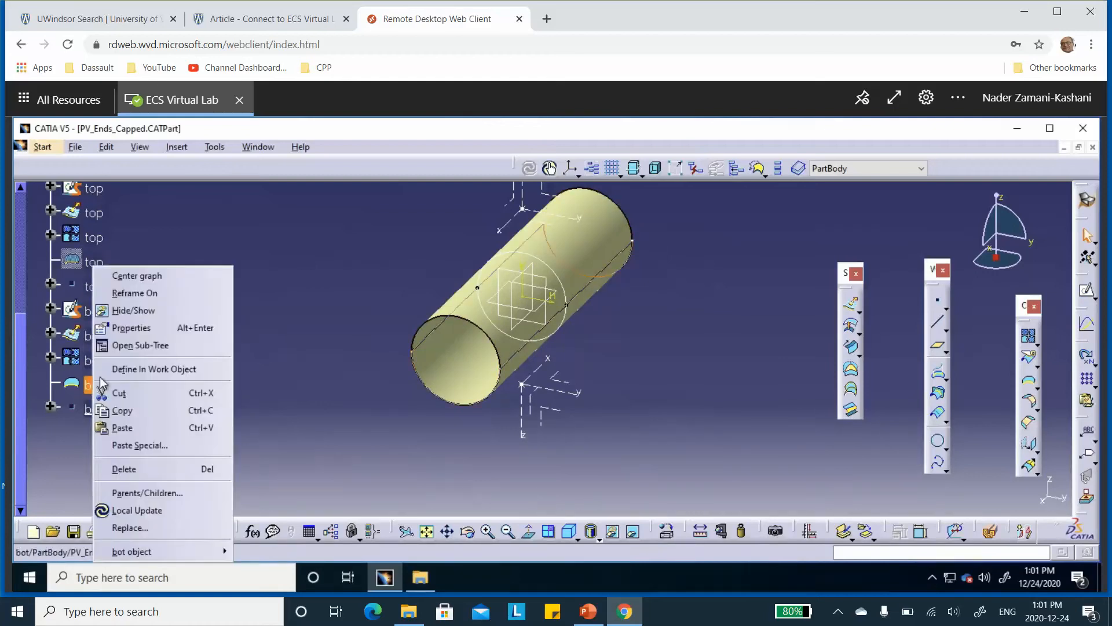
click(137, 315)
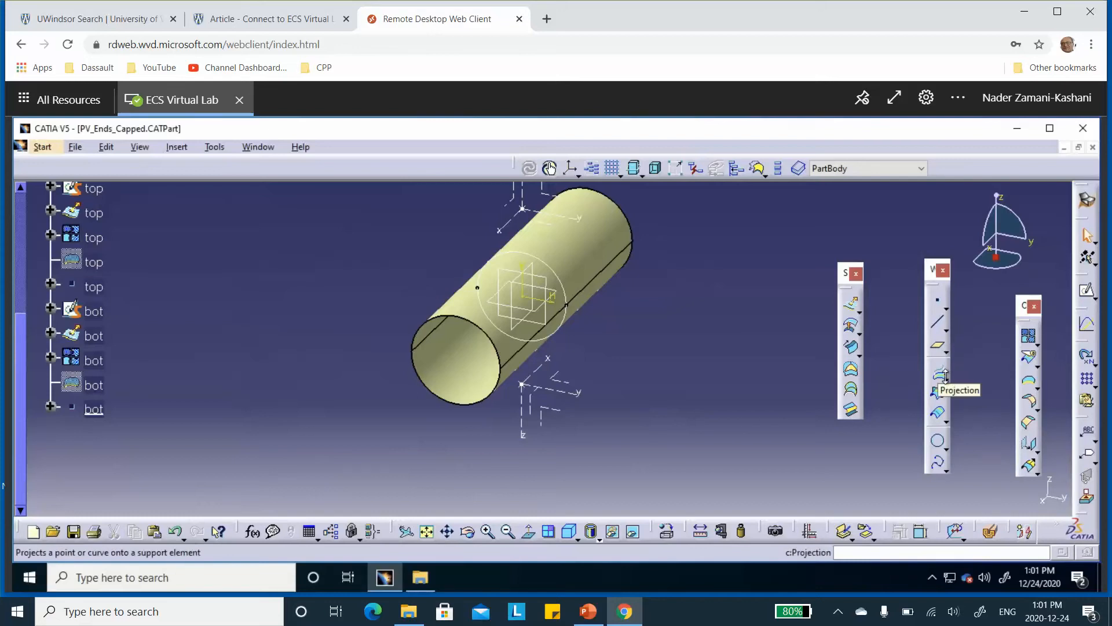
Create a Multiple Extract of the top and bot semicircular edges at the cylinder's front end, with no propagation
click(1037, 366)
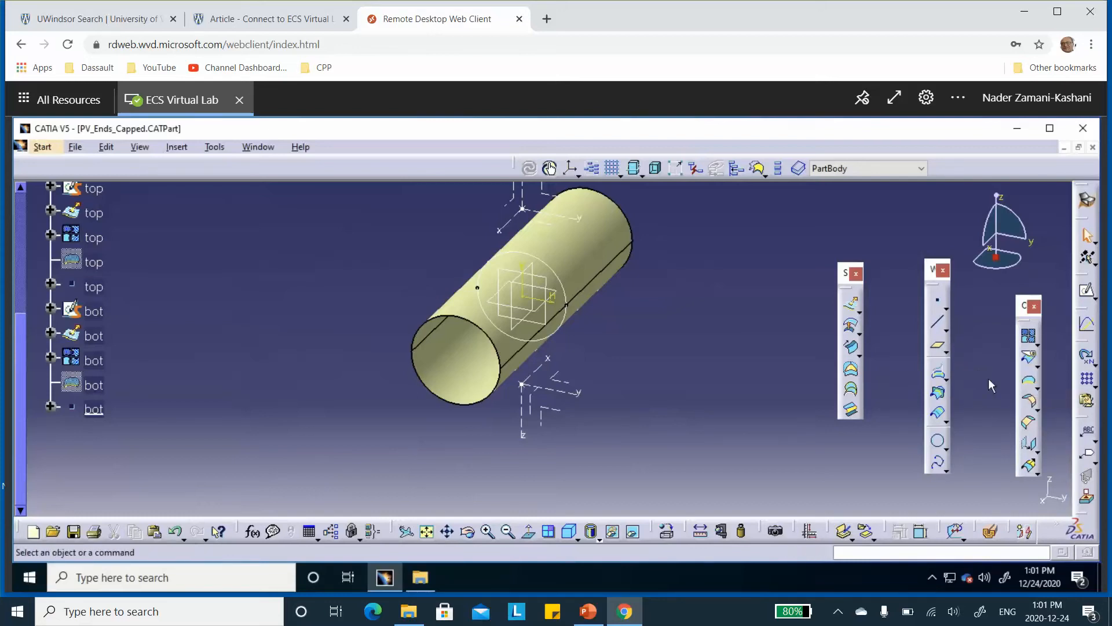
click(1037, 388)
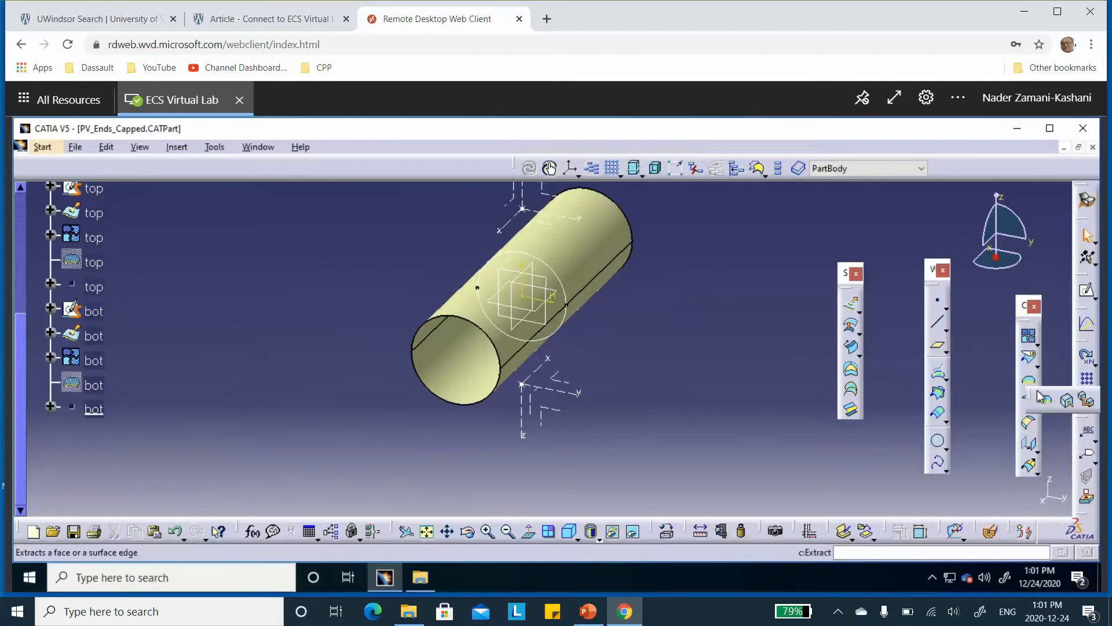
drag(816, 293, 736, 237)
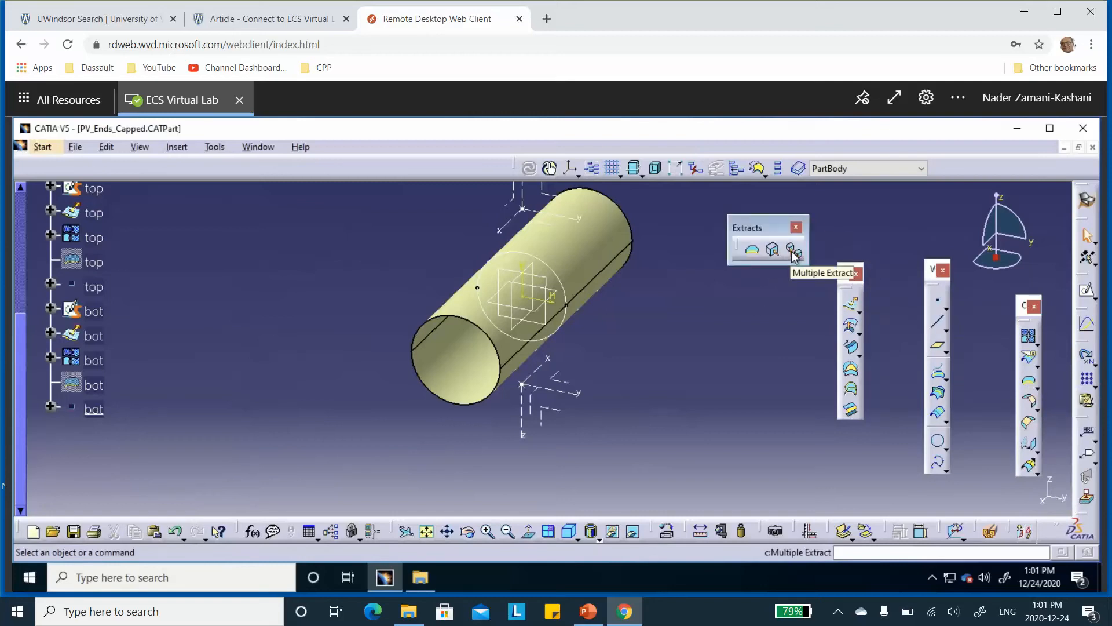
click(795, 255)
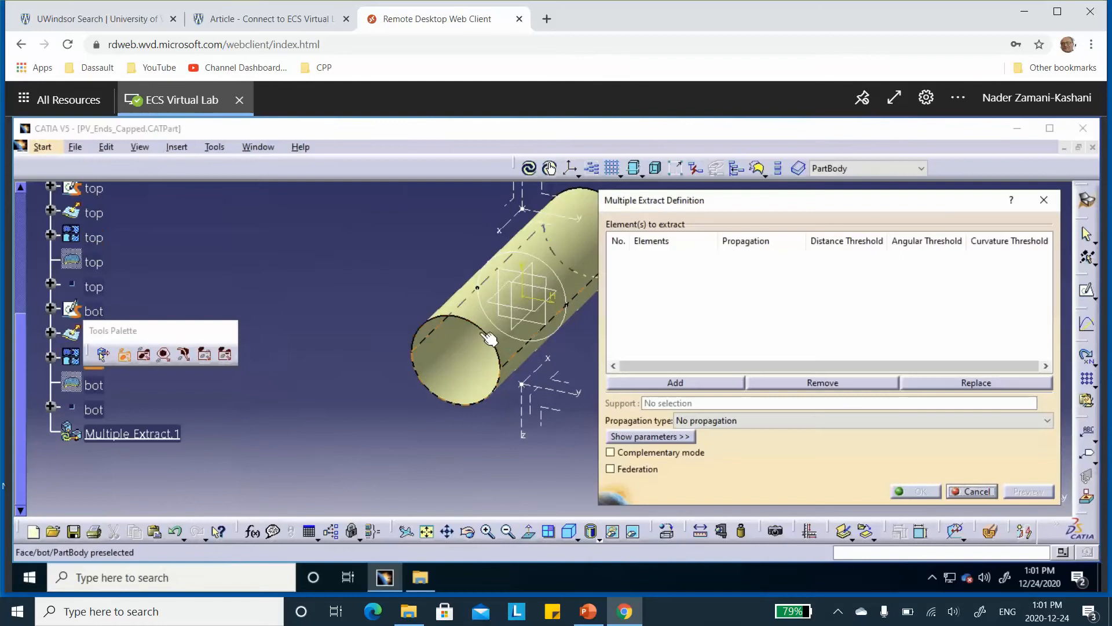
click(480, 327)
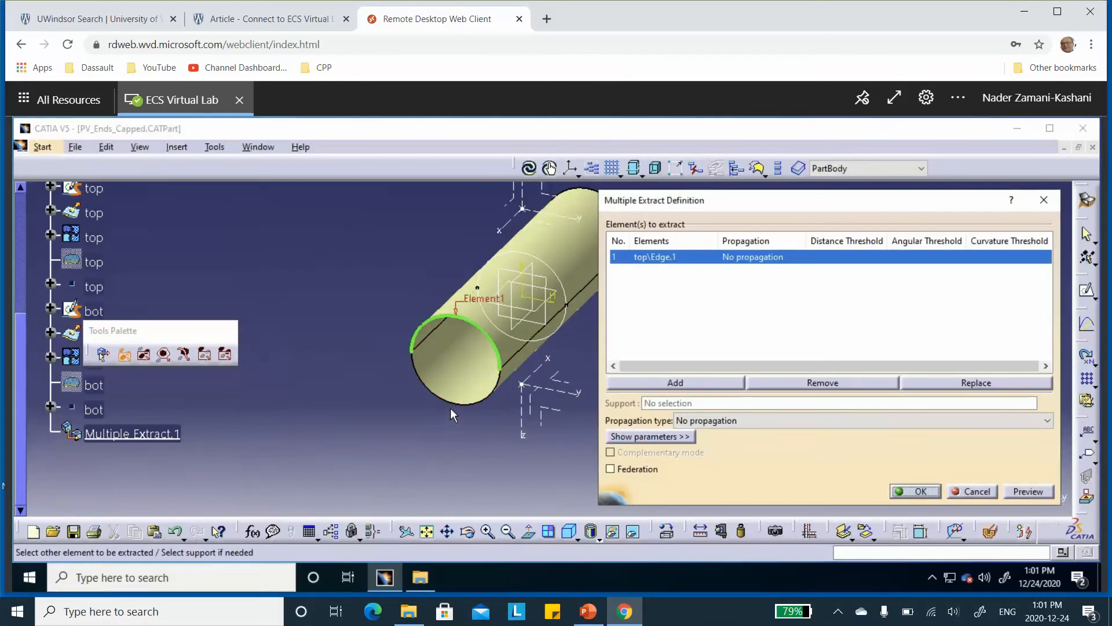
click(455, 415)
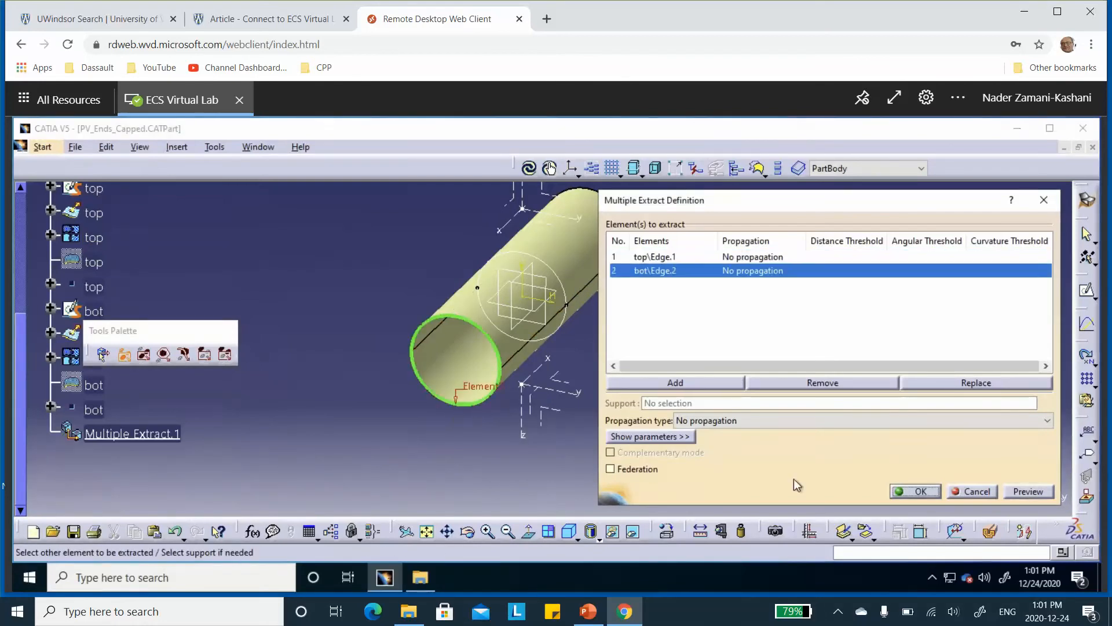
click(914, 493)
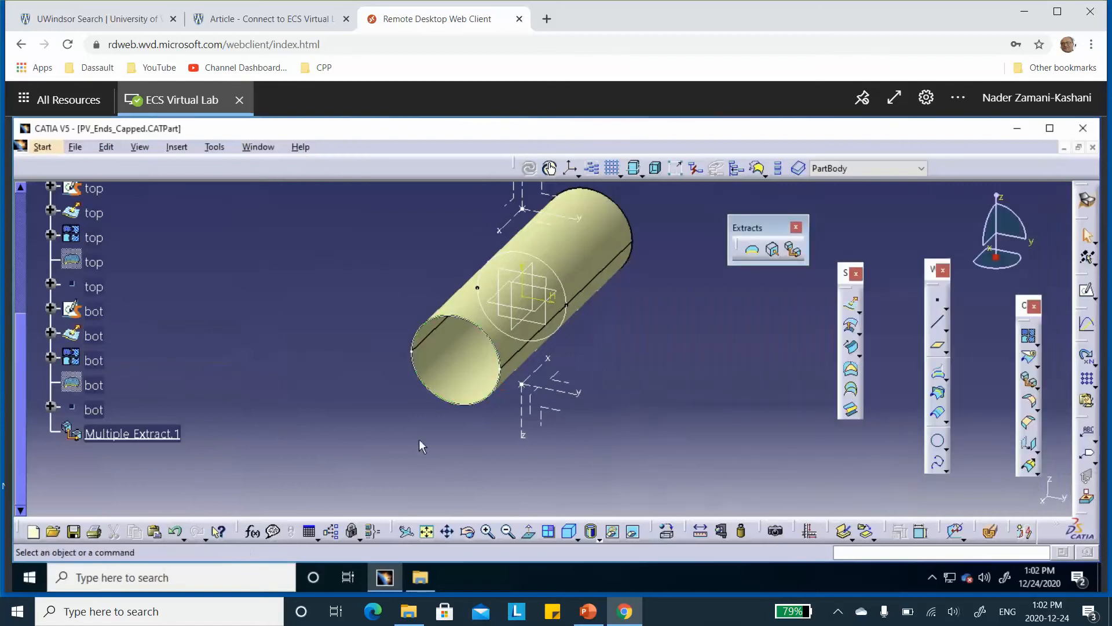
Rename the extracted front edges feature, Multiple Extract.1, as front
right_click(158, 432)
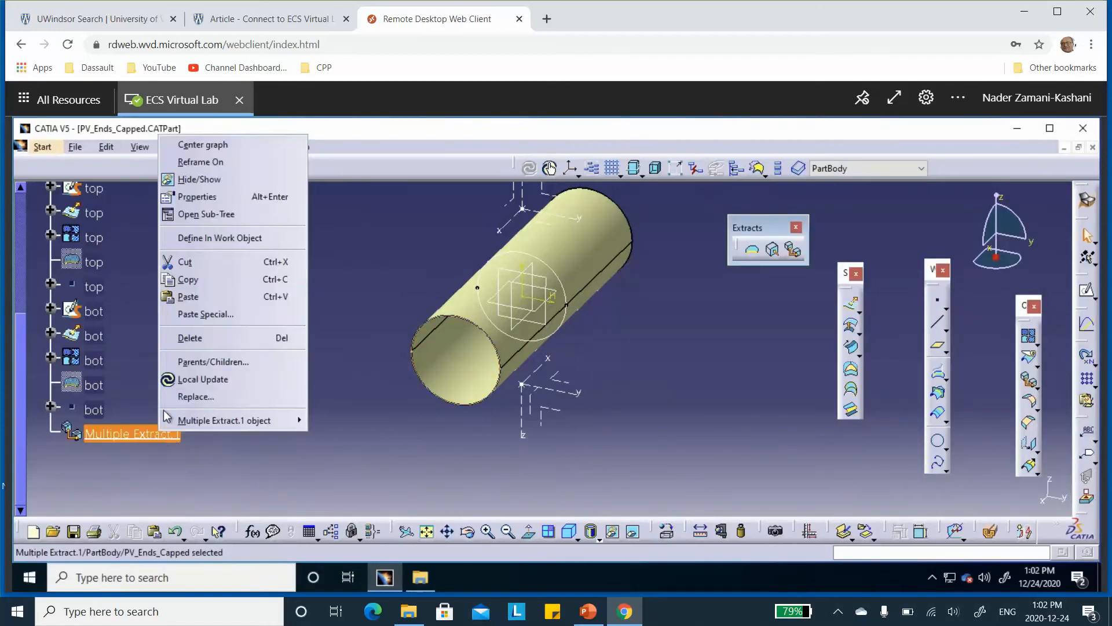
click(212, 198)
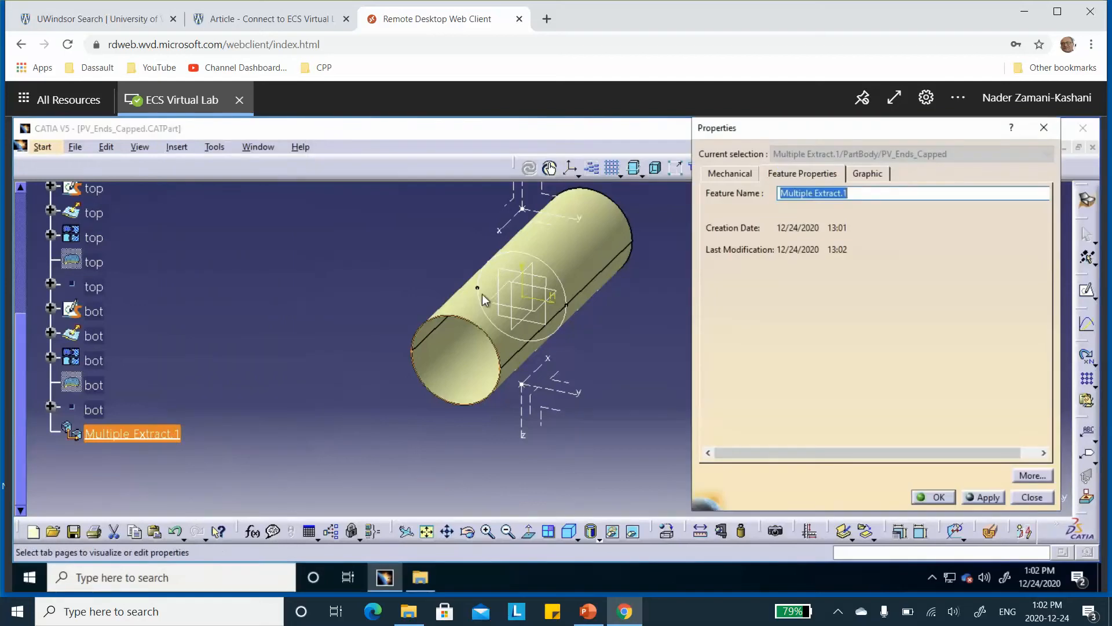
text(front)
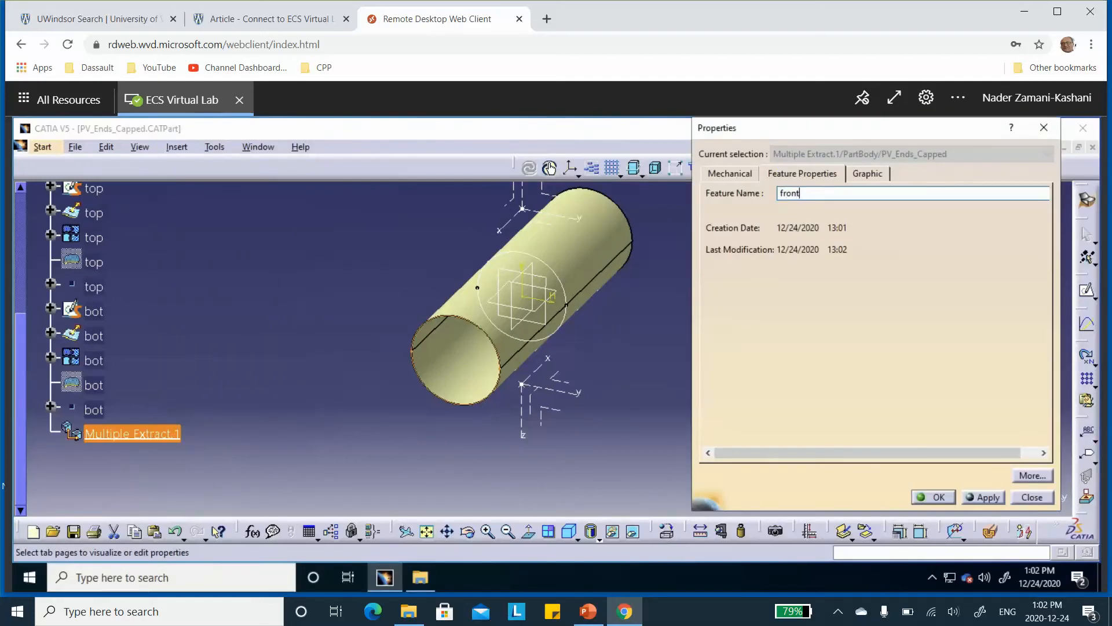
click(934, 497)
click(325, 376)
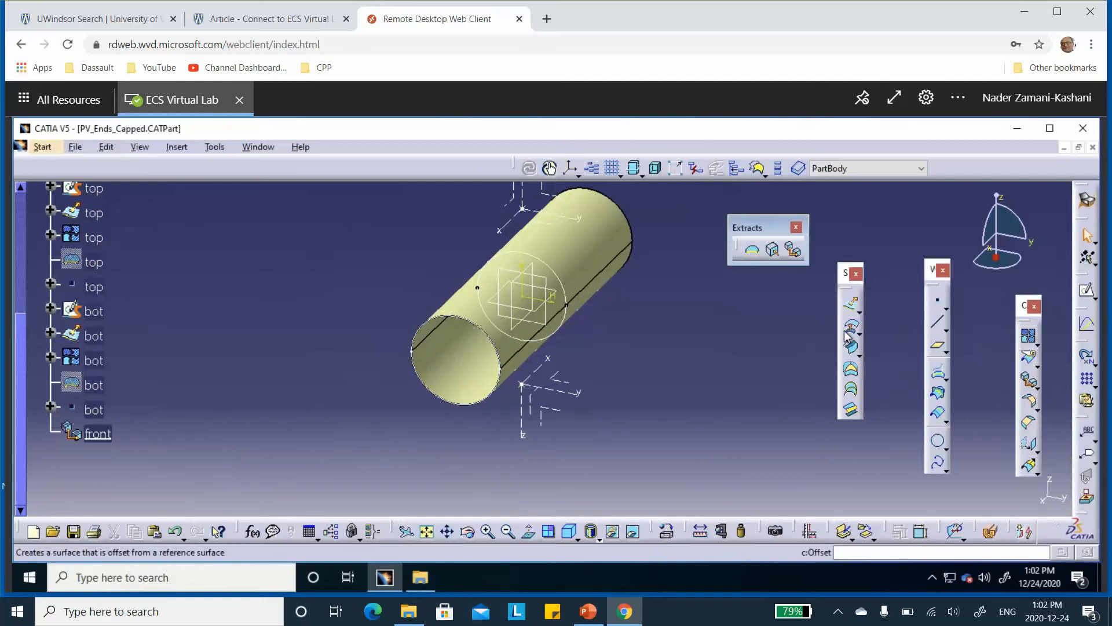
Create a Fill surface closing the cylinder's front end, using the front extract as its outer boundary
click(1037, 365)
click(633, 428)
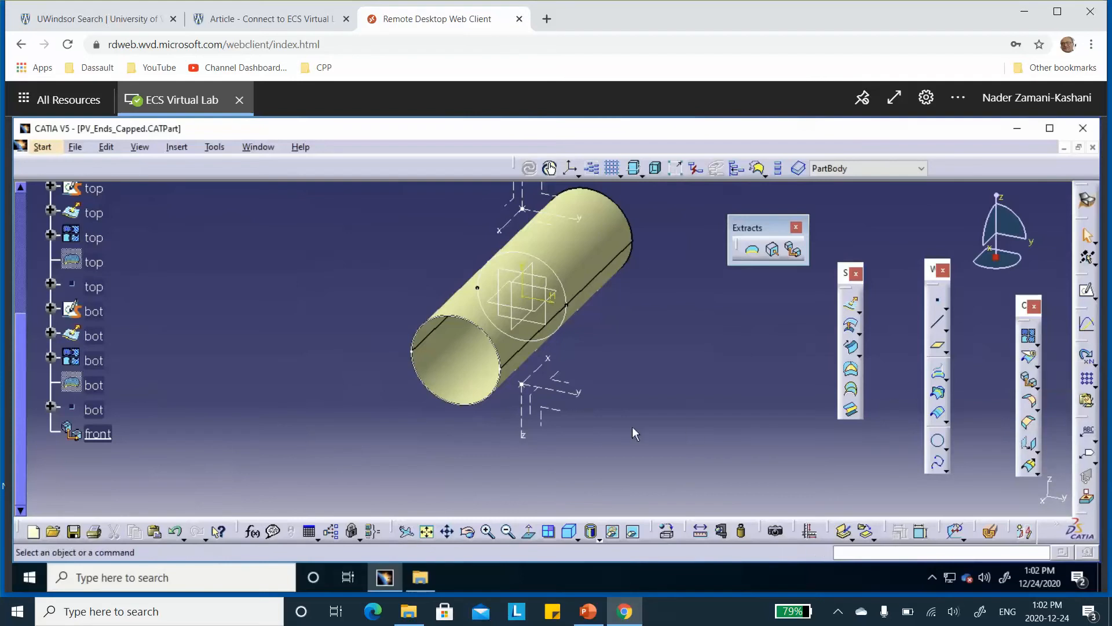
click(851, 368)
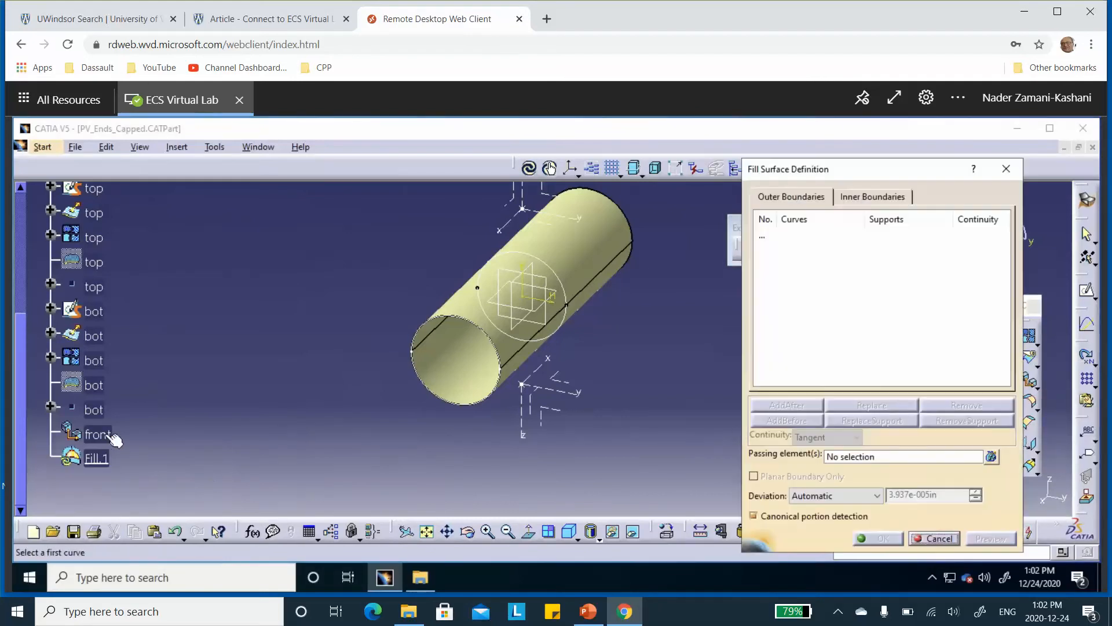
click(112, 436)
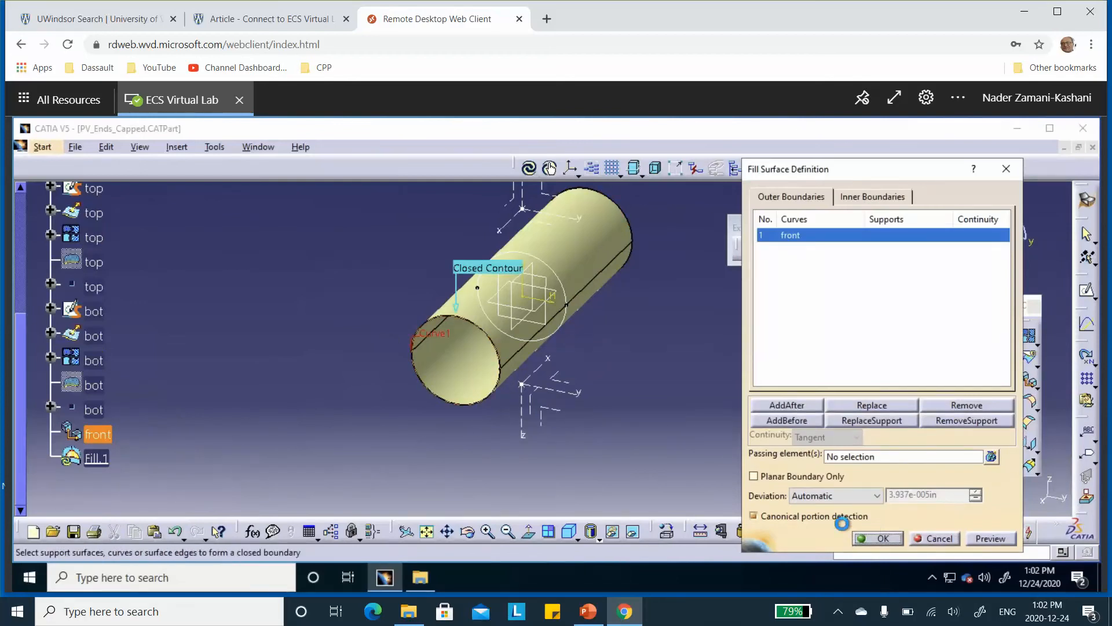
click(877, 538)
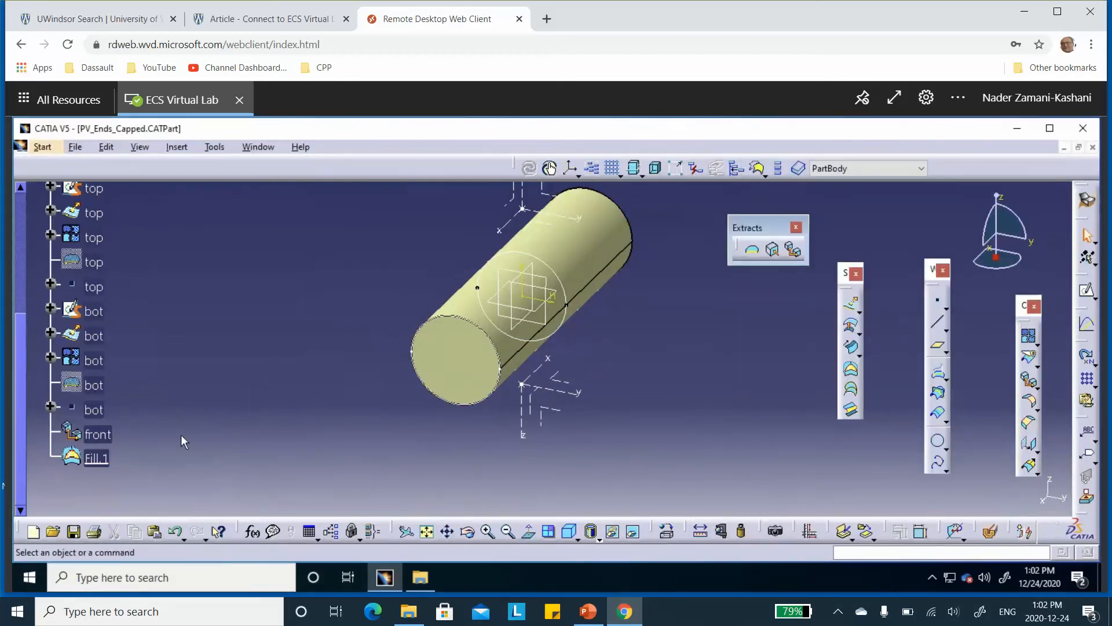
Rename the front end cap's fill surface, Fill.1, as front
right_click(102, 460)
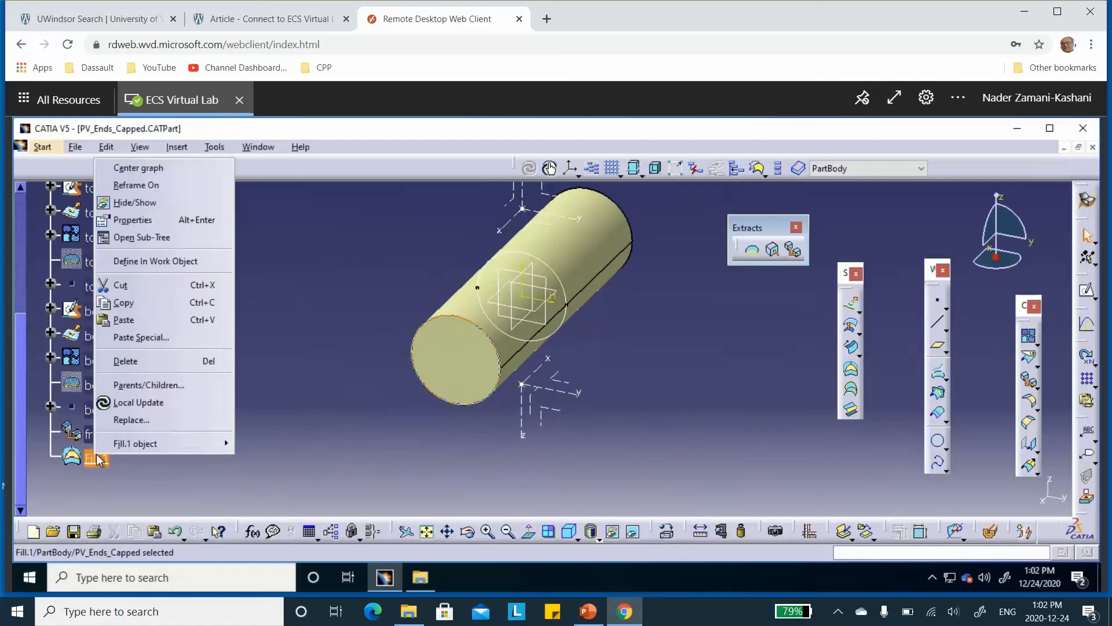
click(152, 220)
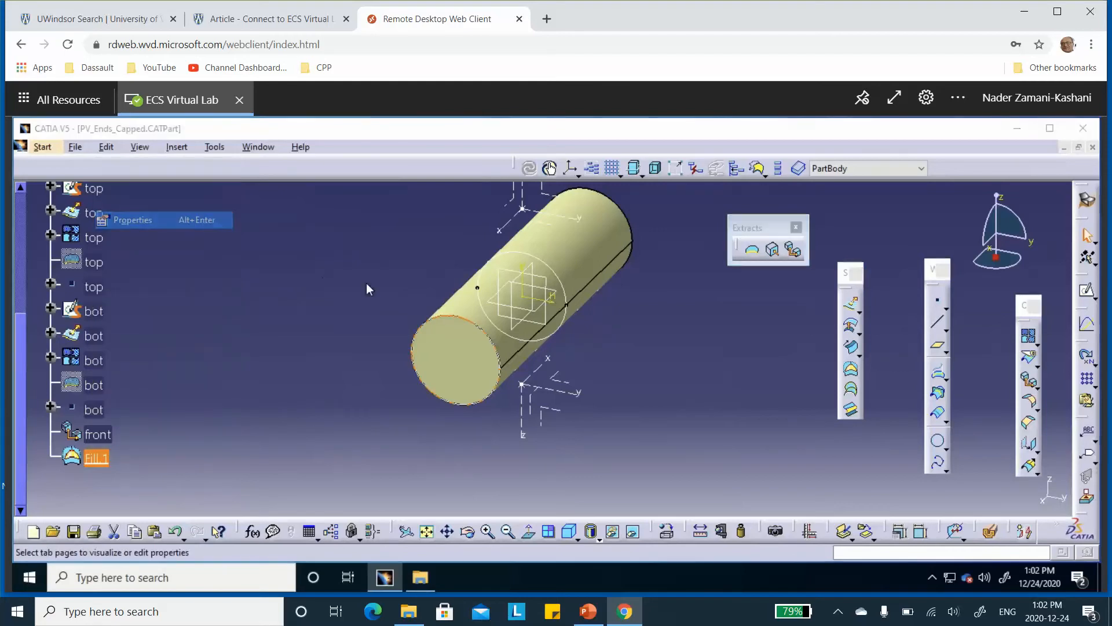
text(f)
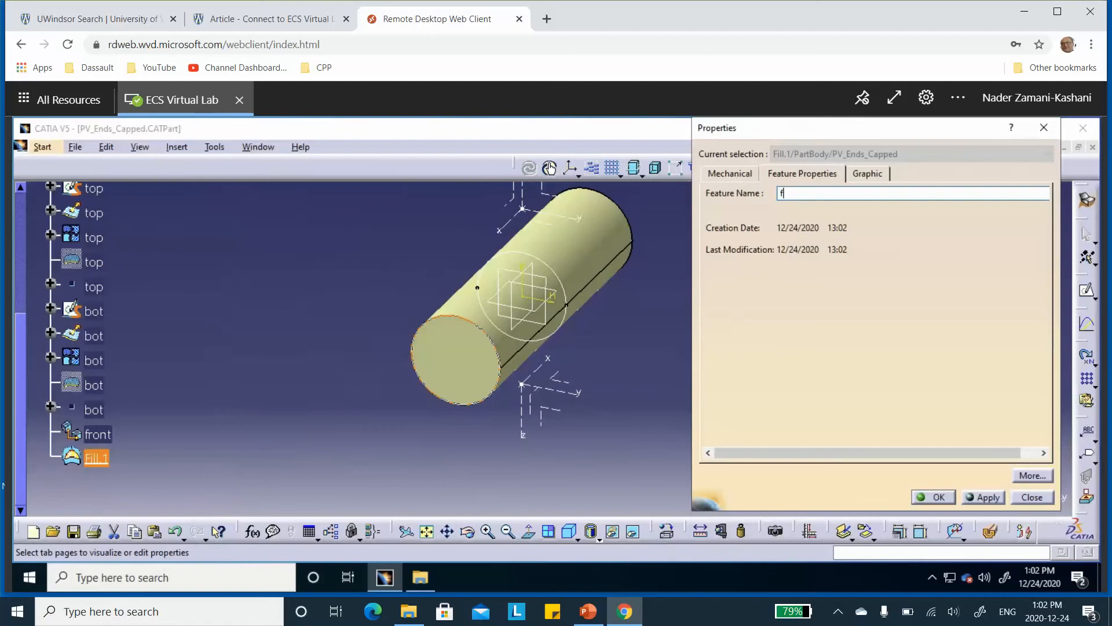
text(ront)
click(933, 497)
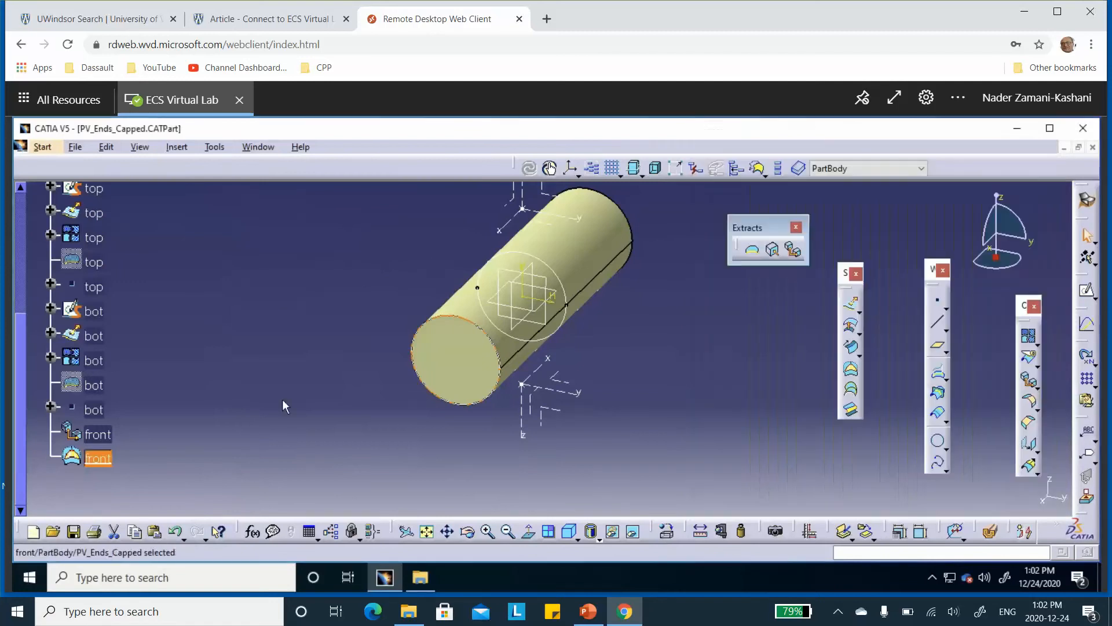
click(231, 363)
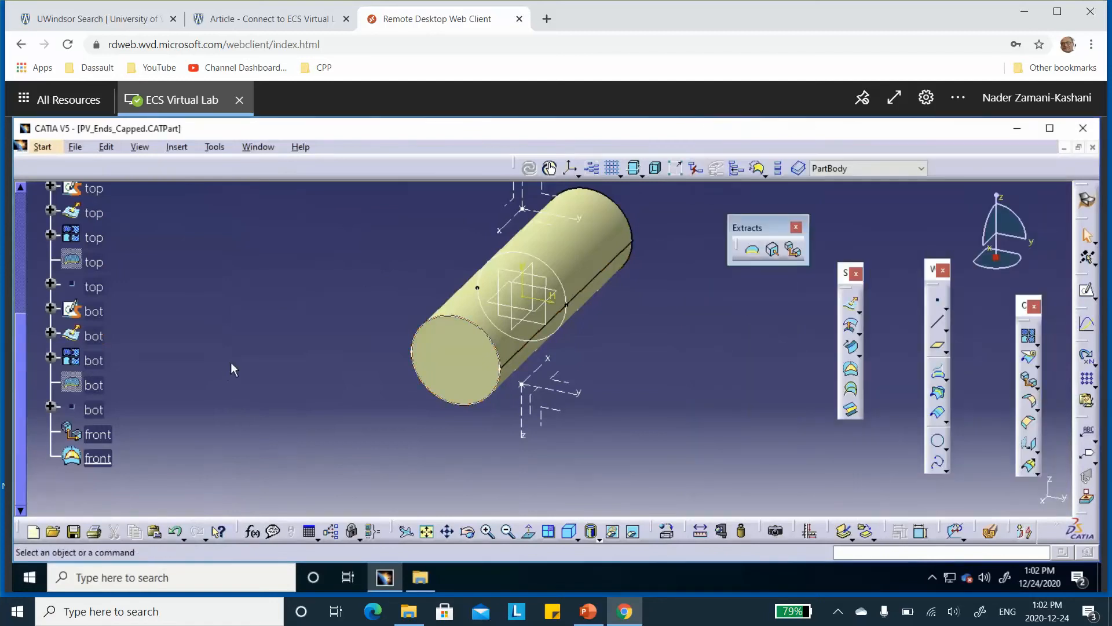
Create a standard axis system in front of the cylinder, with its origin at a new coordinates point X 30 in, Y 0 in, Z 0 in
click(570, 170)
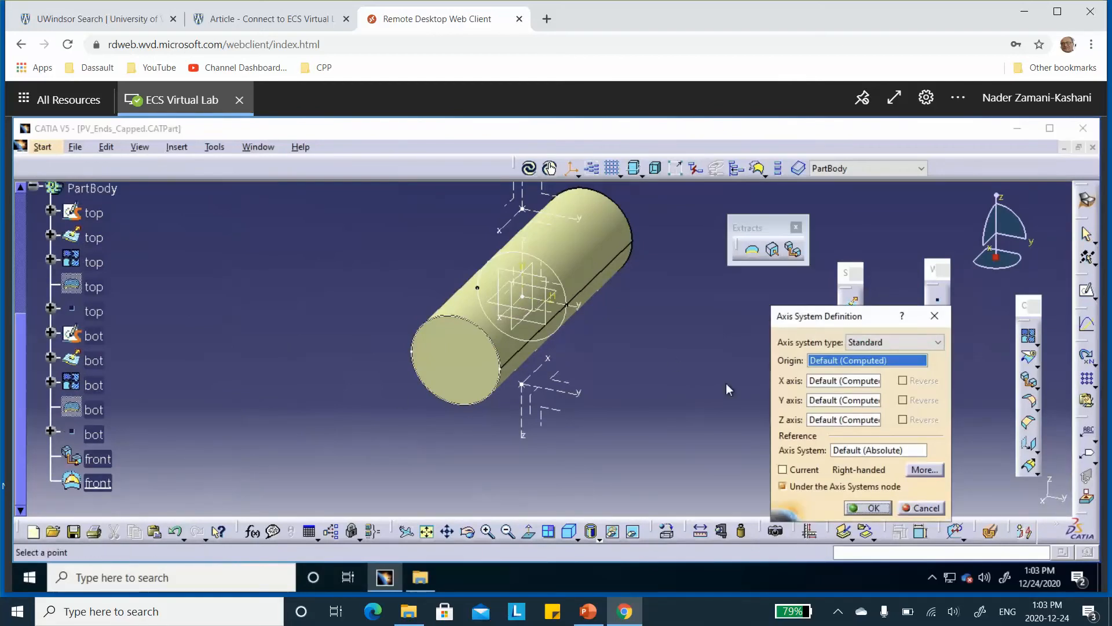
right_click(842, 369)
click(860, 377)
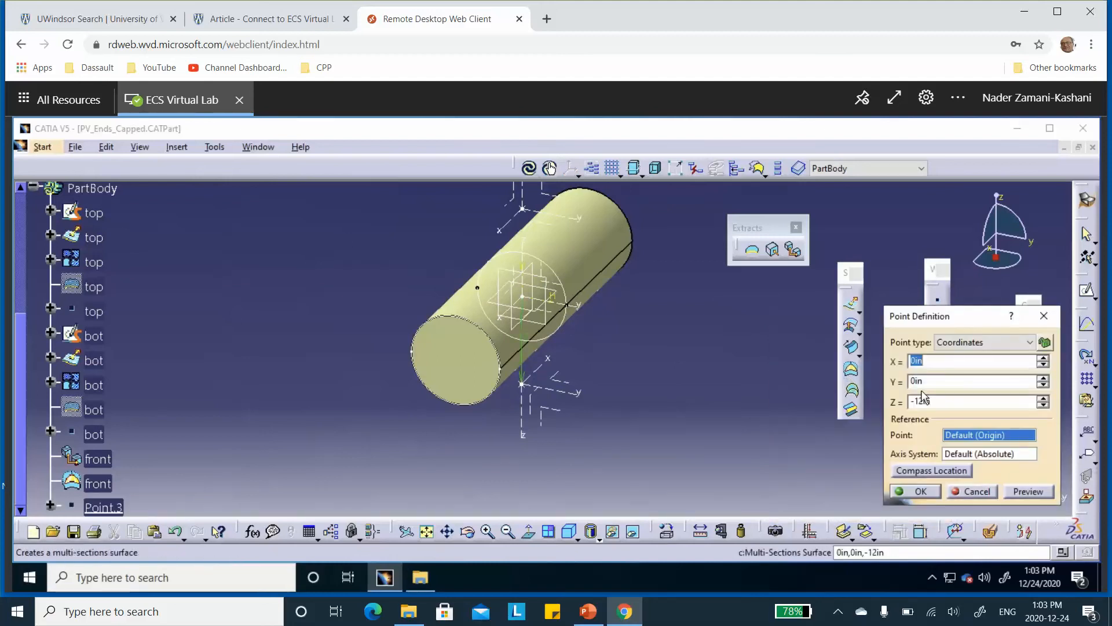
drag(927, 400, 864, 402)
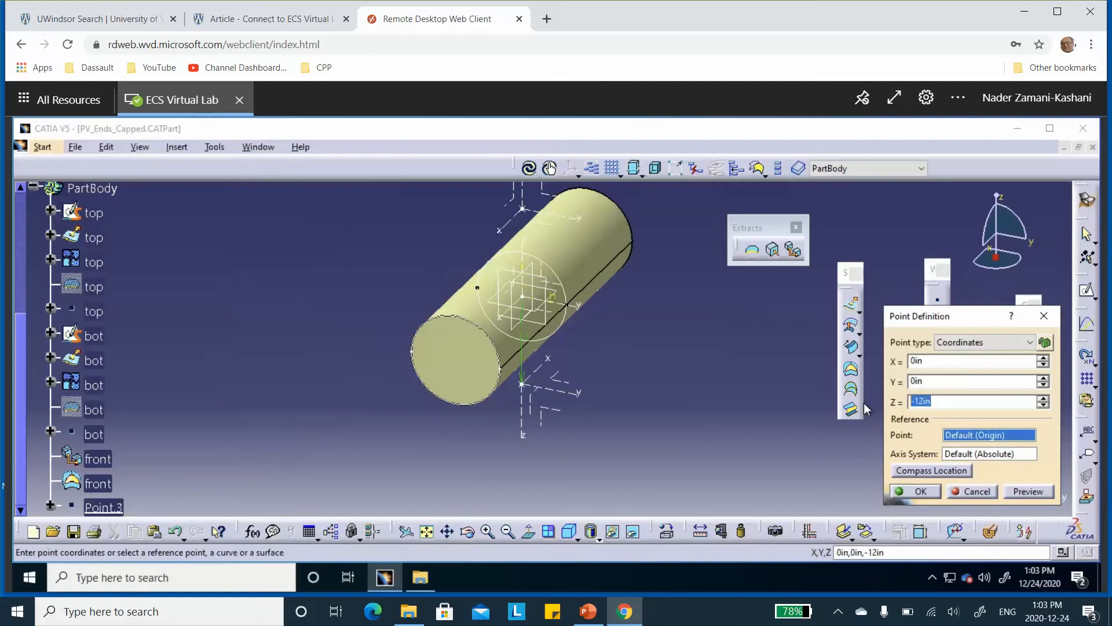
text(0)
drag(925, 360, 875, 356)
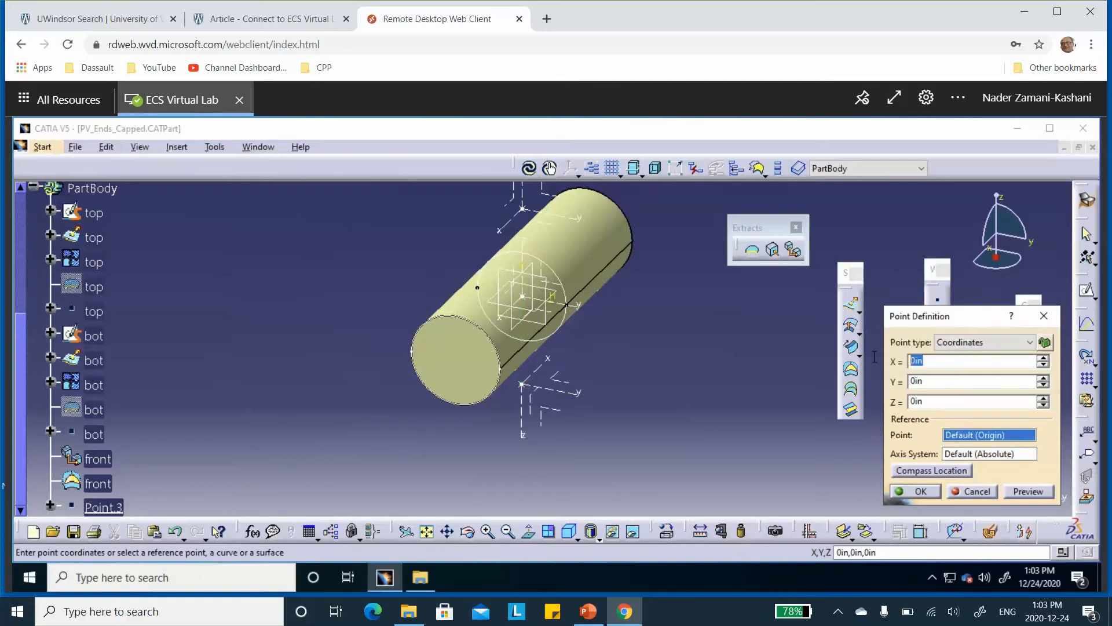
text(30)
click(1023, 488)
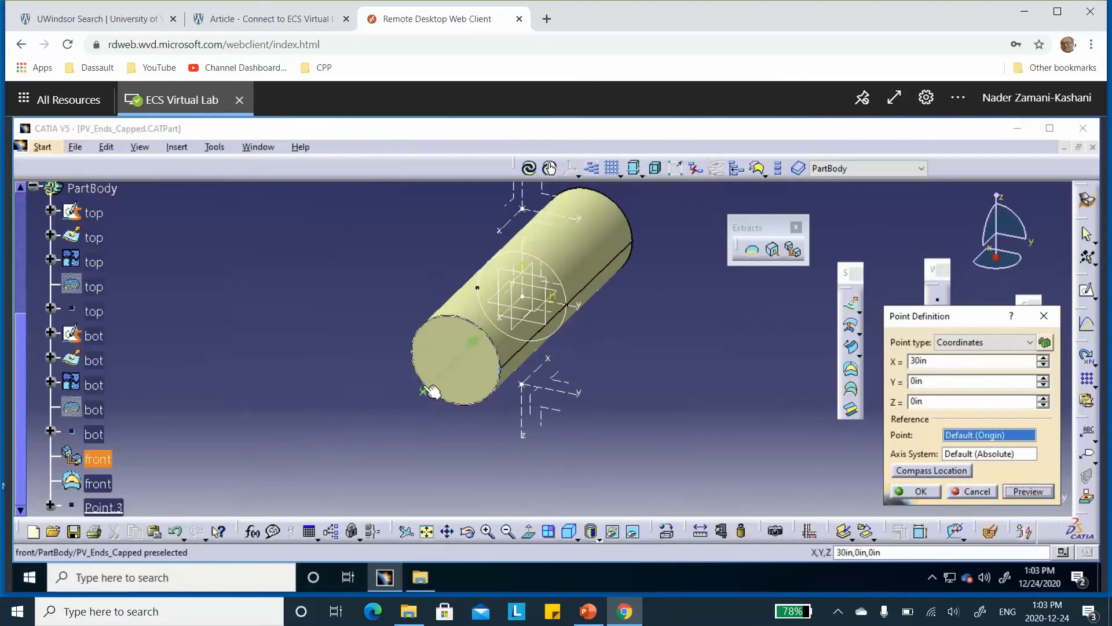
click(917, 491)
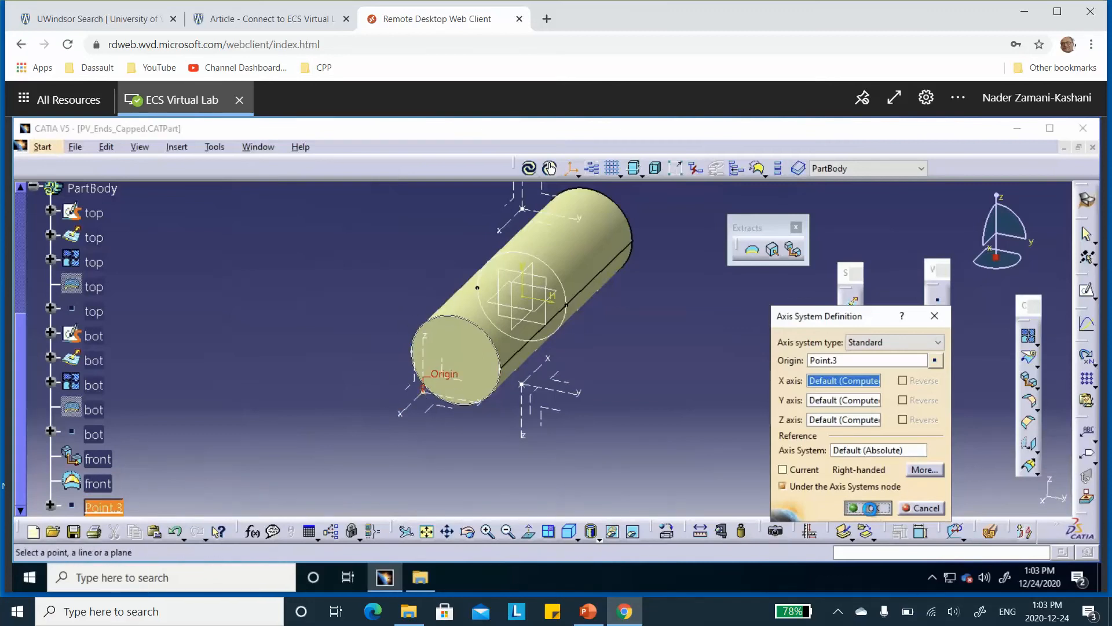
click(869, 507)
Rename the front axis system's origin point, Point.3, as front
scroll(194, 327, down, 3)
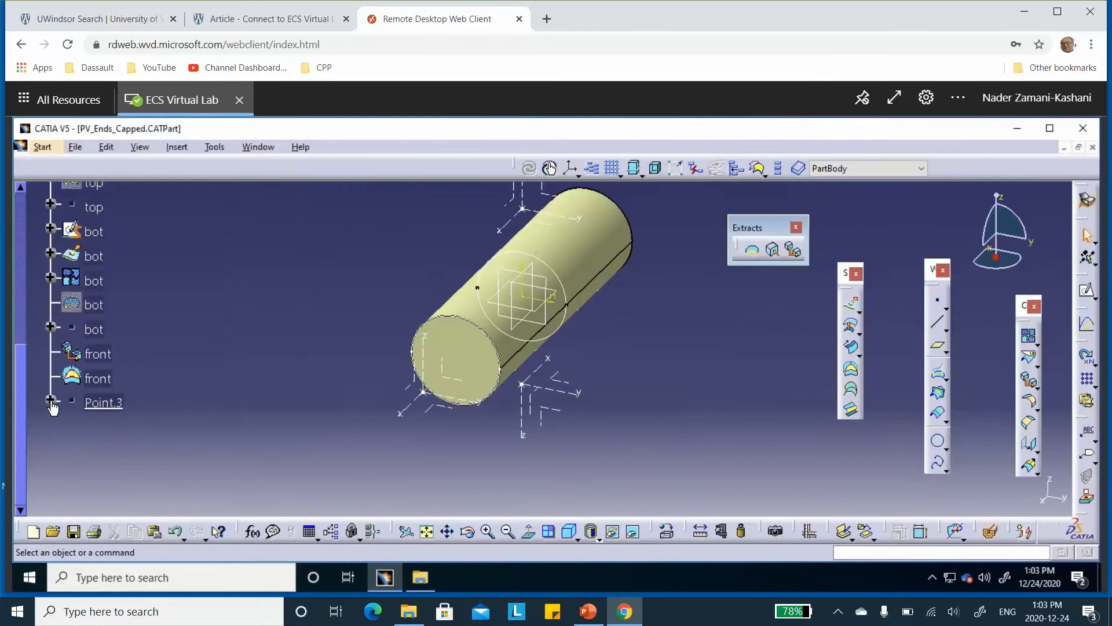
click(50, 401)
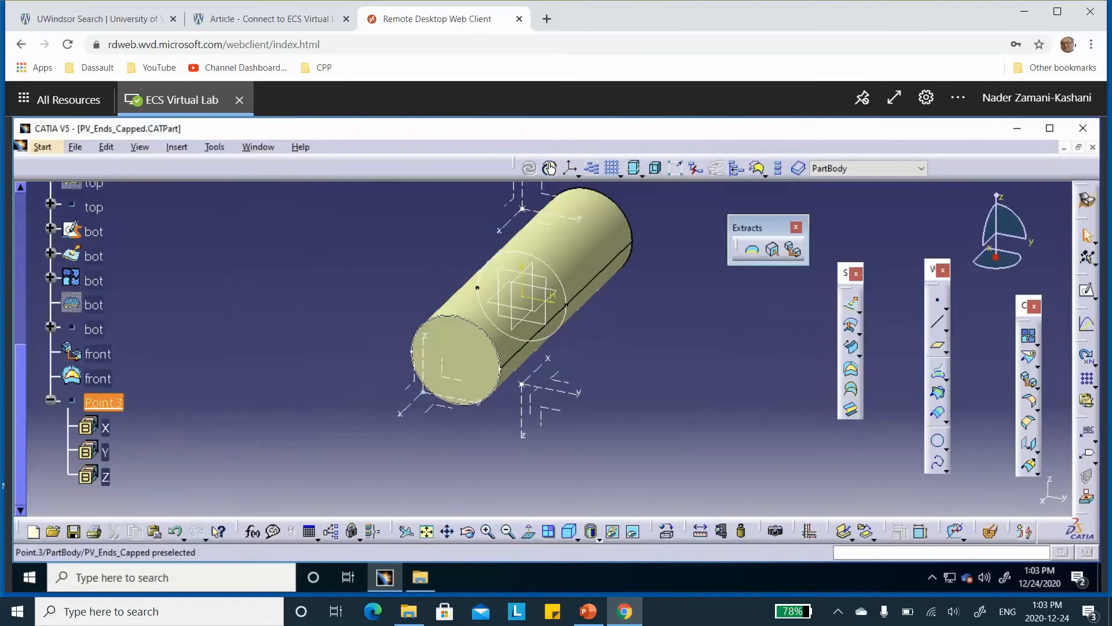
right_click(102, 402)
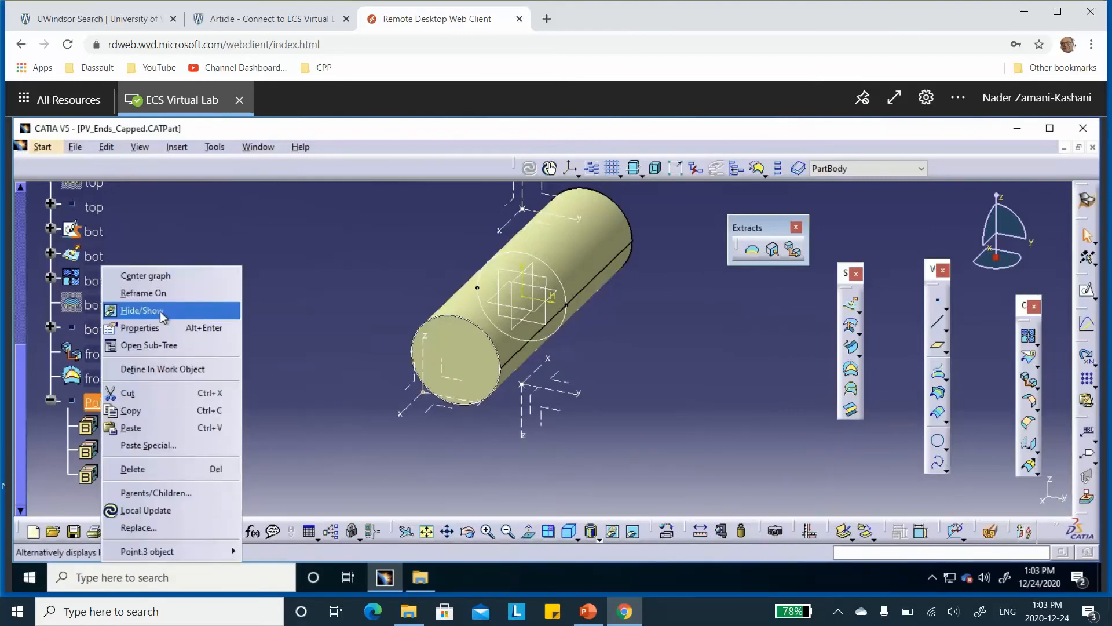
click(160, 327)
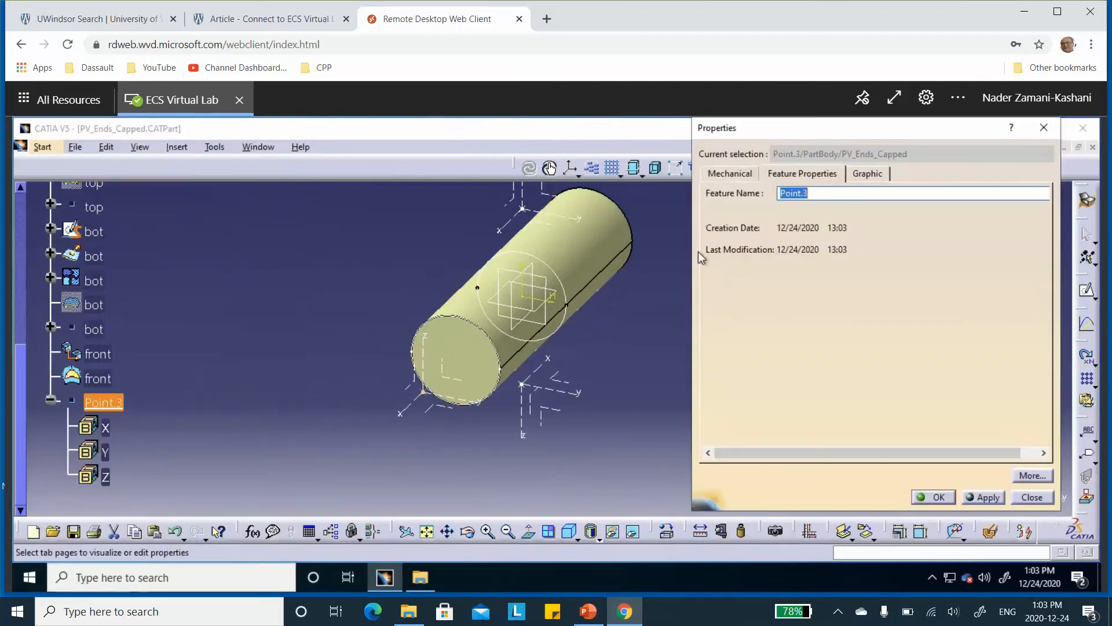
text(front)
click(933, 498)
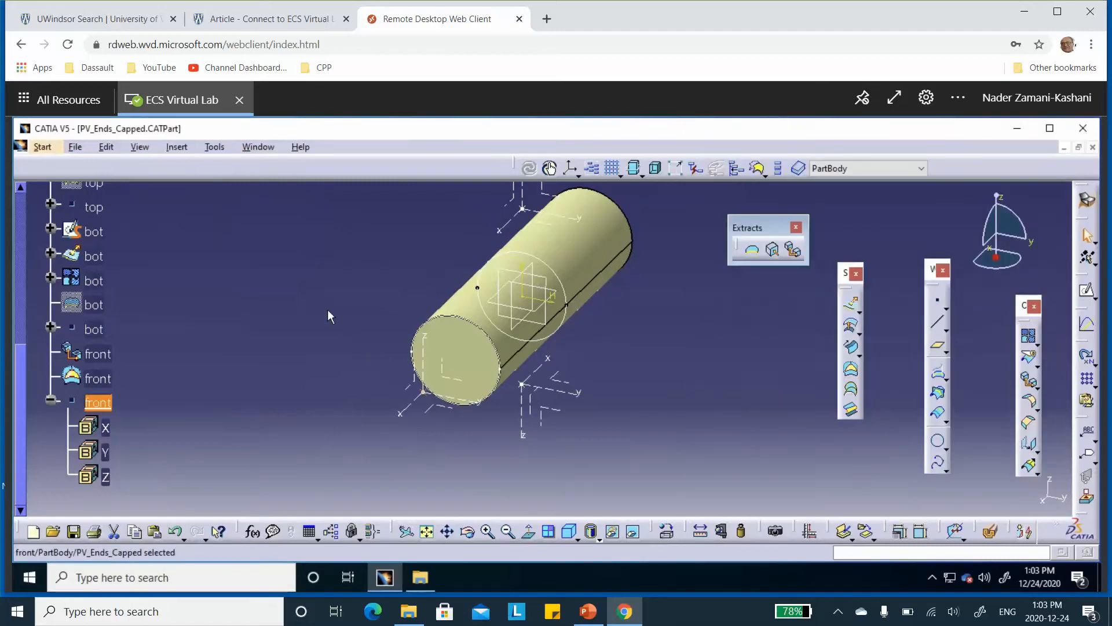
click(50, 399)
Rename the axis system below the cylinder, Axis System.2, as bot
scroll(200, 315, up, 5)
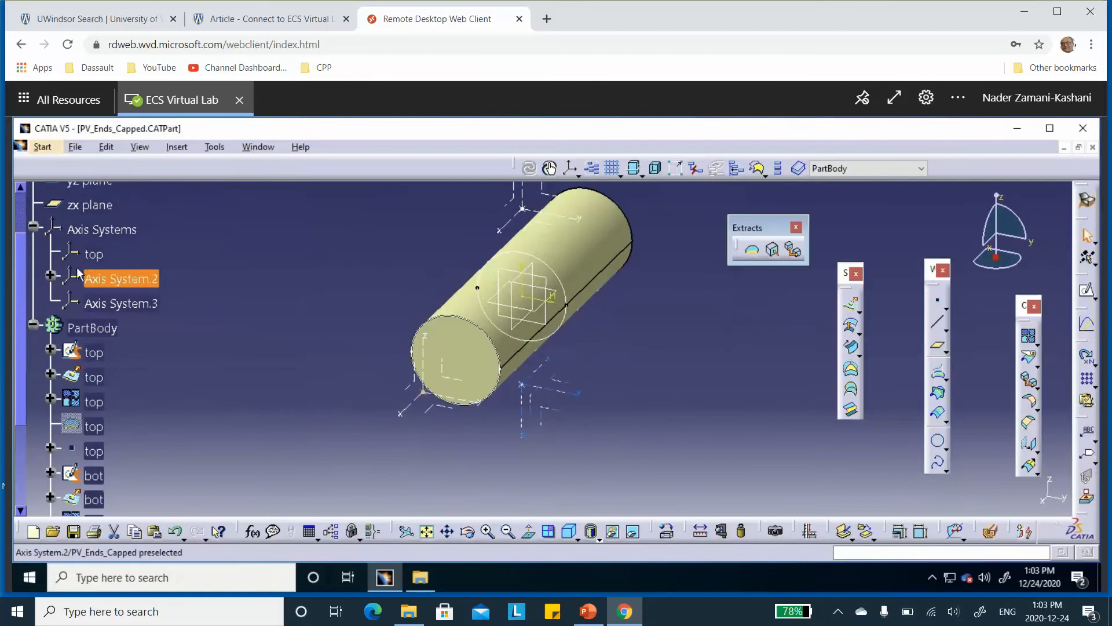
right_click(148, 281)
click(179, 328)
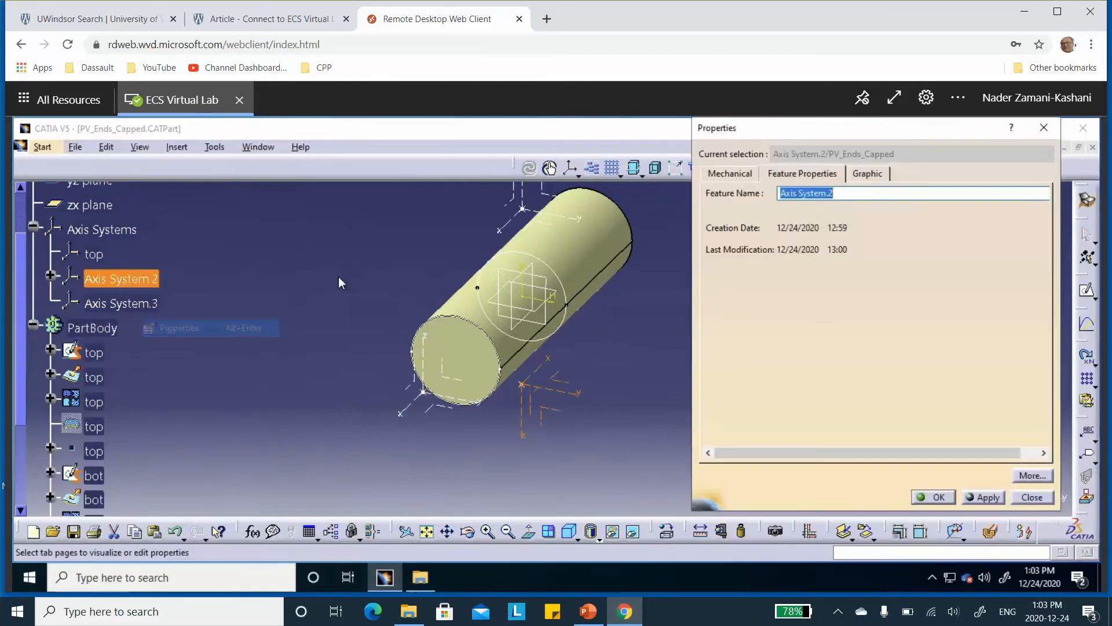
text(b)
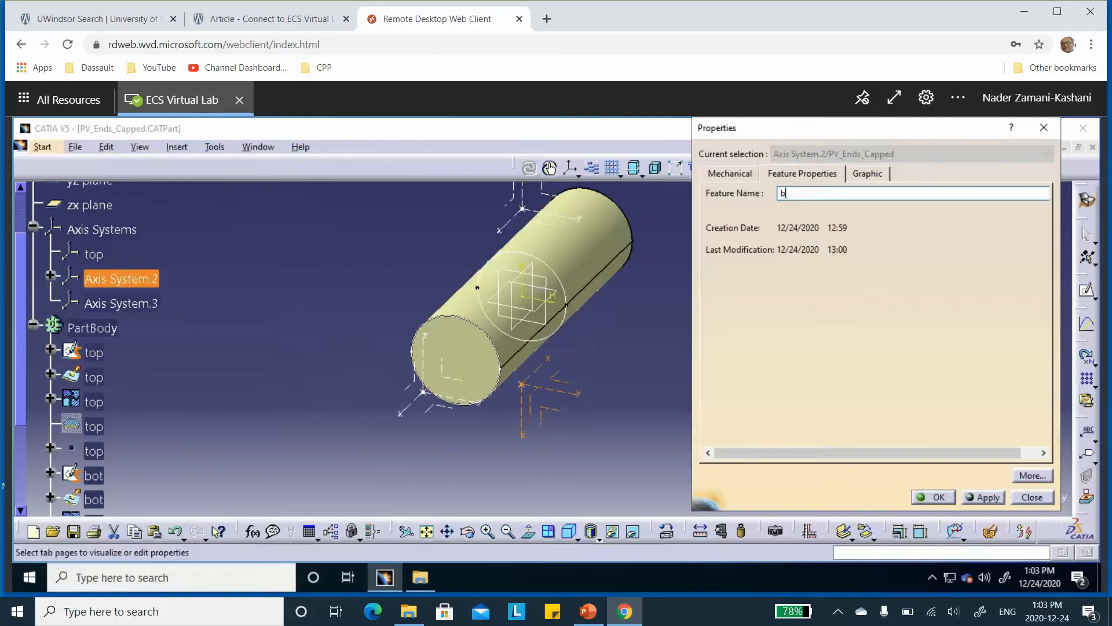
text(ot)
click(934, 498)
Rename the axis system in front of the cylinder, Axis System.3, as front_and_back
click(139, 304)
right_click(138, 302)
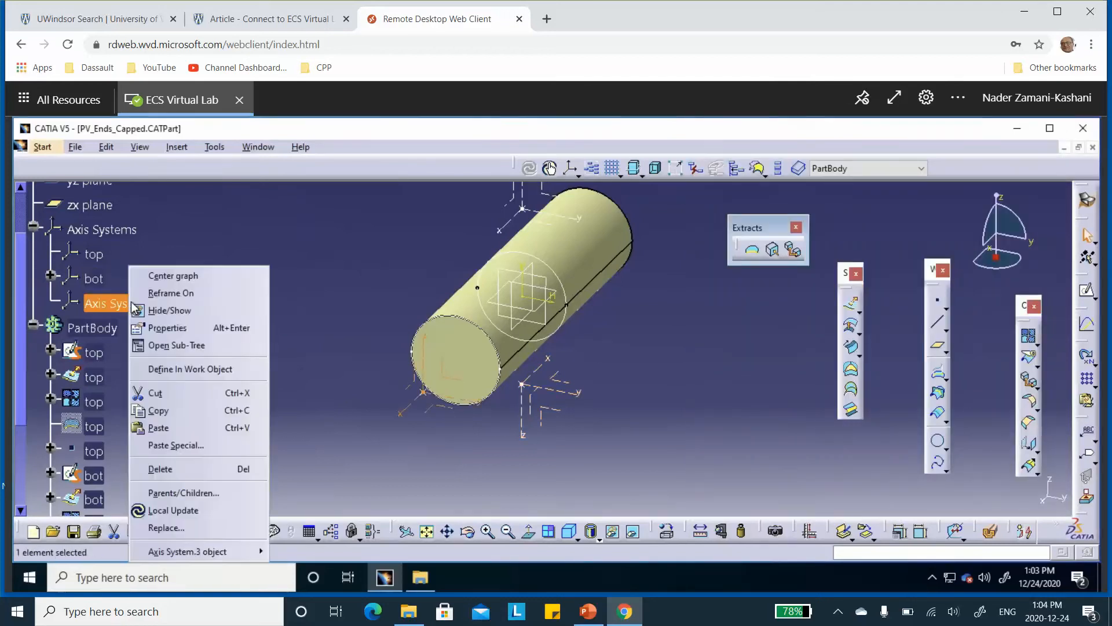
click(157, 328)
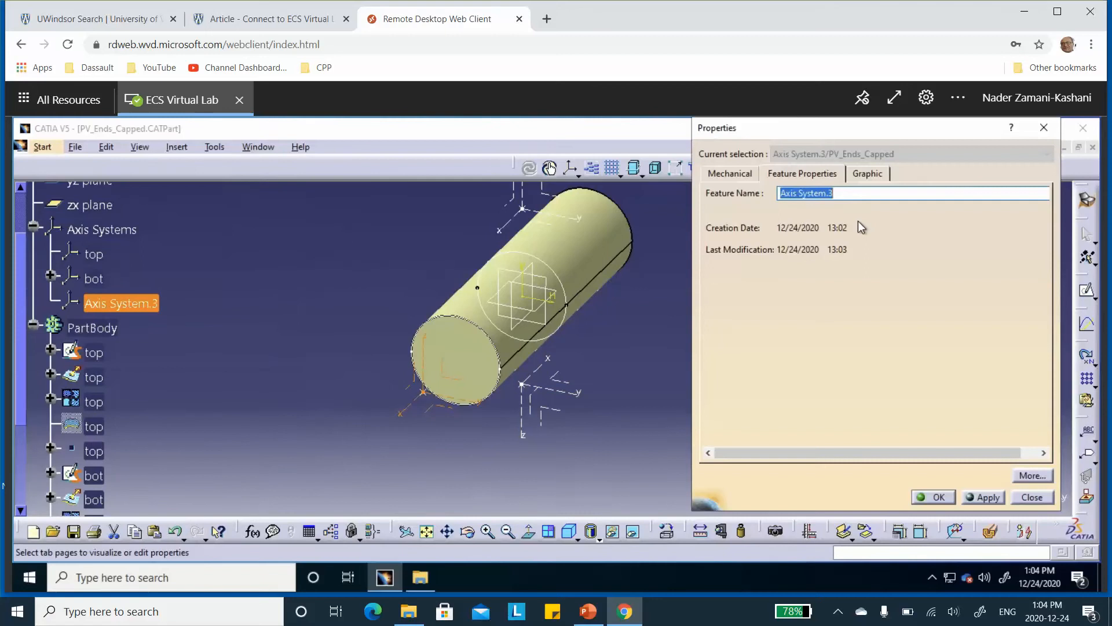
text(front_and_back)
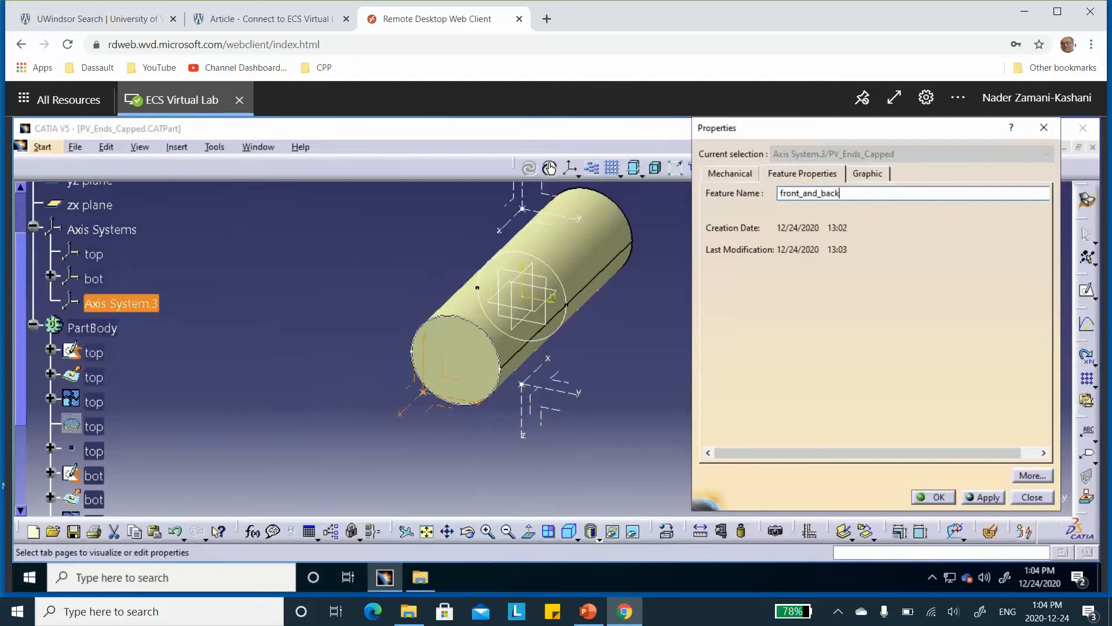
click(934, 499)
Create a Multiple Extract of the top and bot semicircular edges at the cylinder's open back end, with no propagation
middle_drag(727, 360, 441, 348)
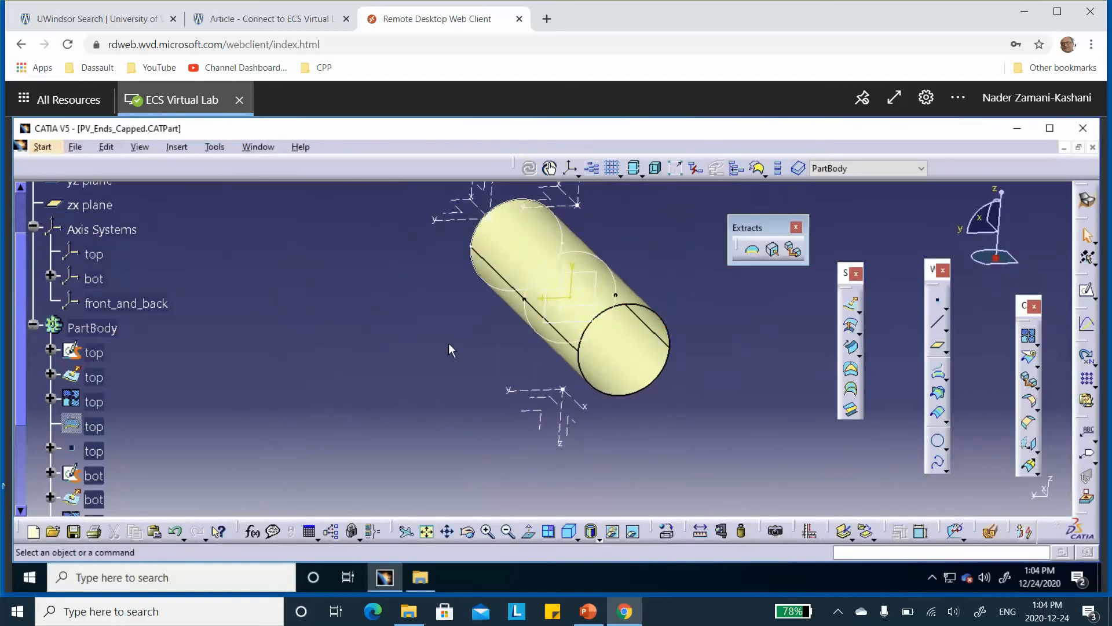
scroll(310, 359, down, 4)
scroll(314, 360, down, 2)
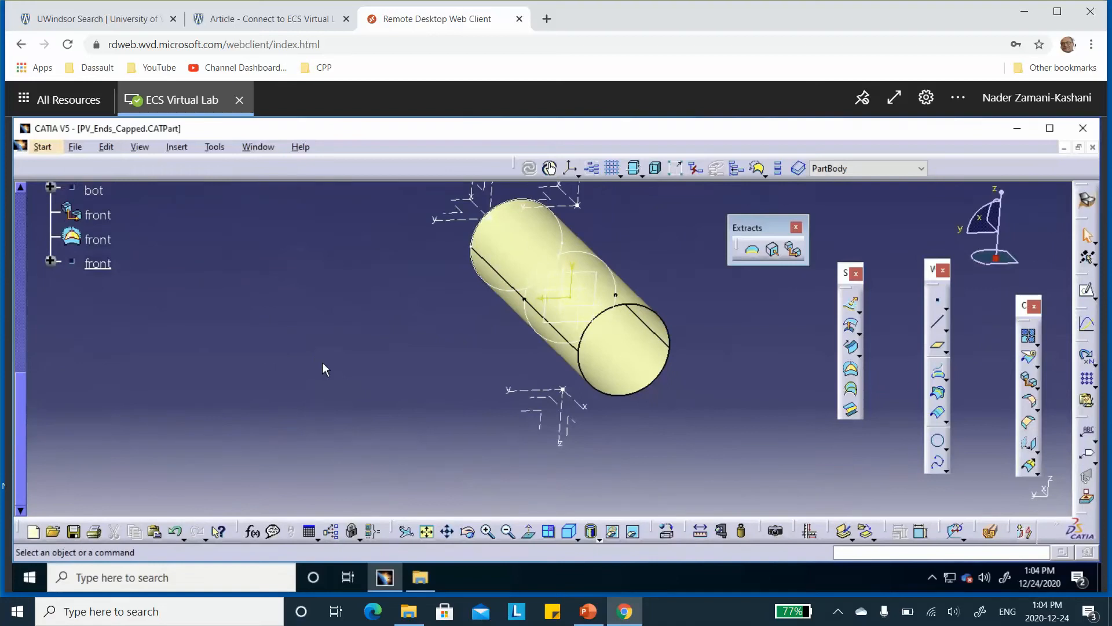
scroll(322, 362, up, 3)
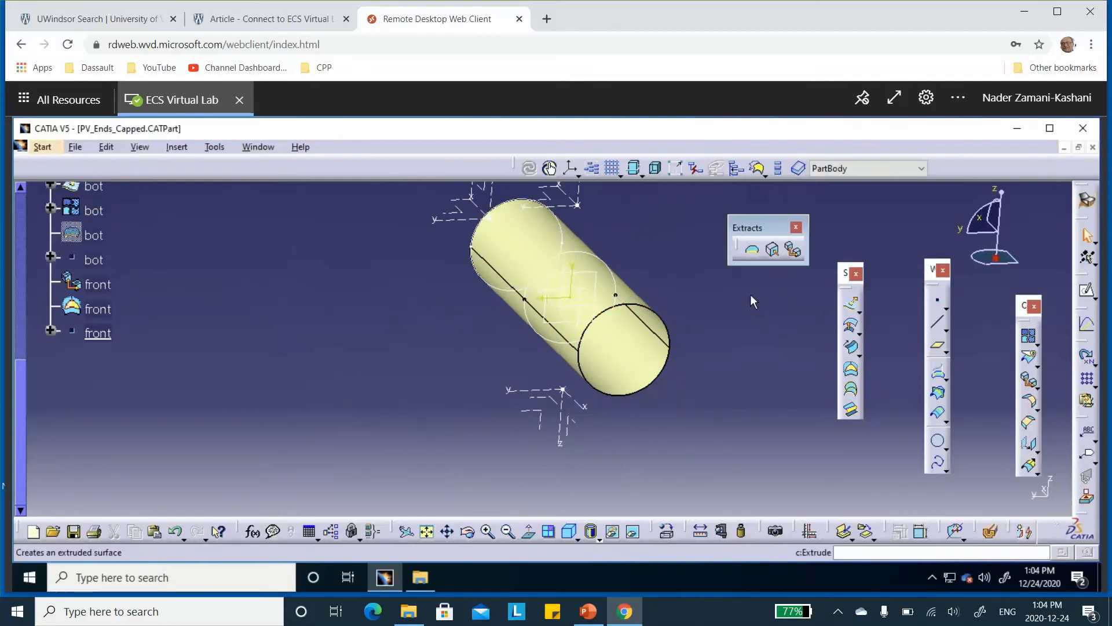
click(793, 249)
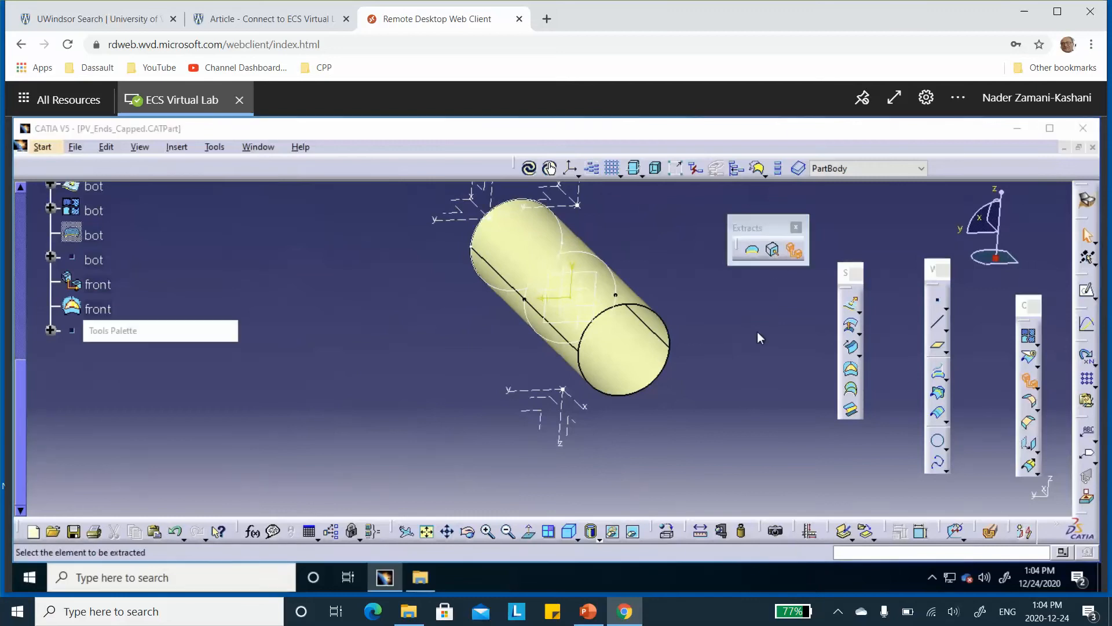
middle_drag(481, 284, 358, 283)
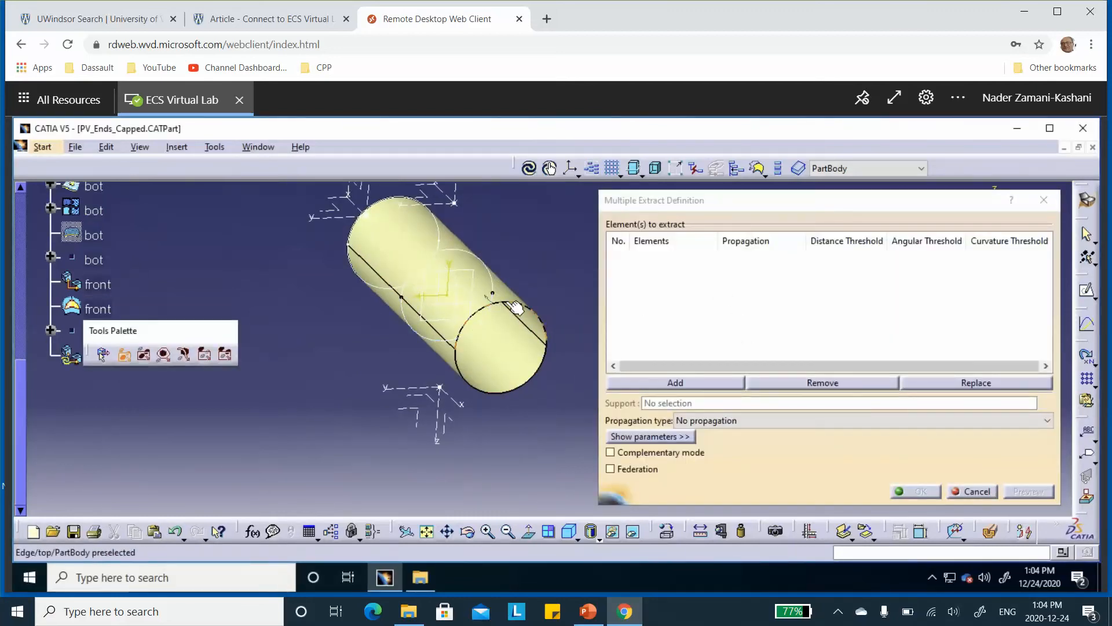
click(504, 324)
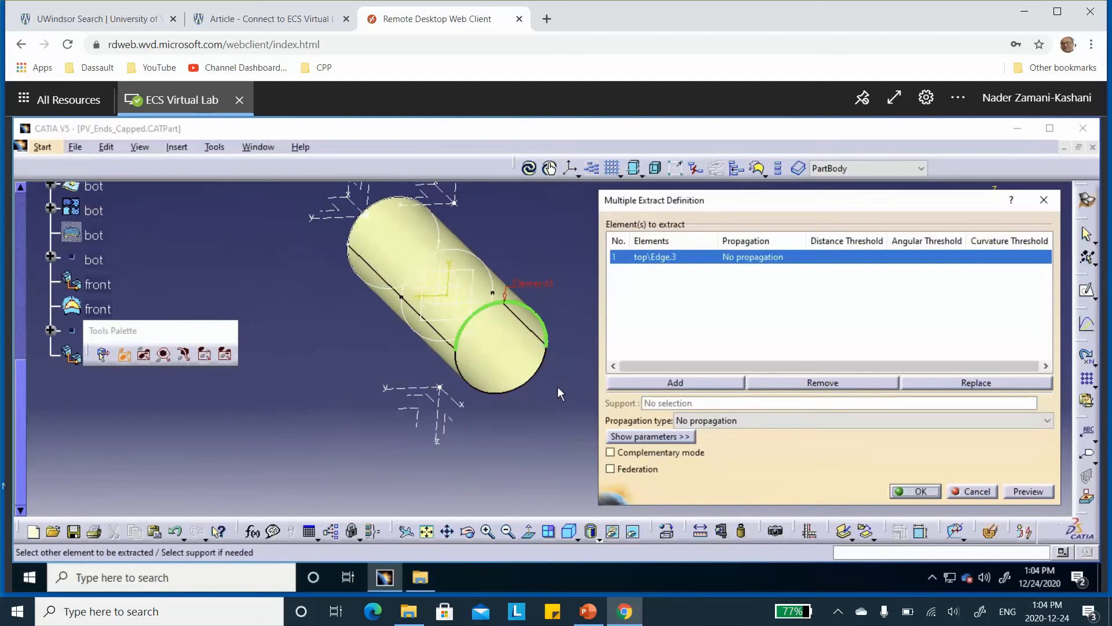
click(497, 391)
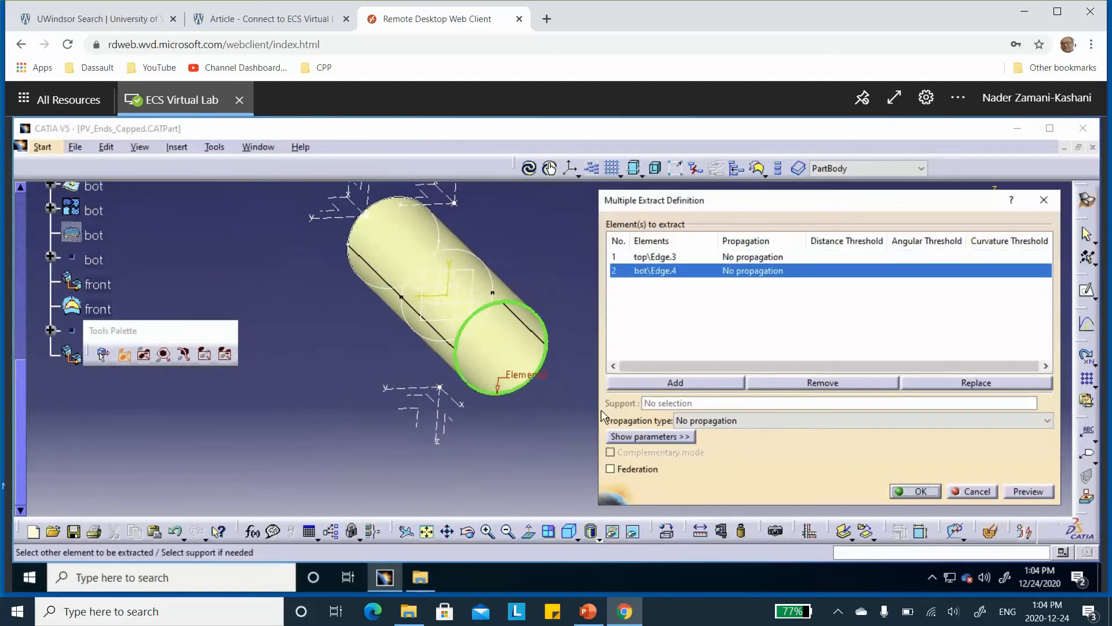
click(921, 492)
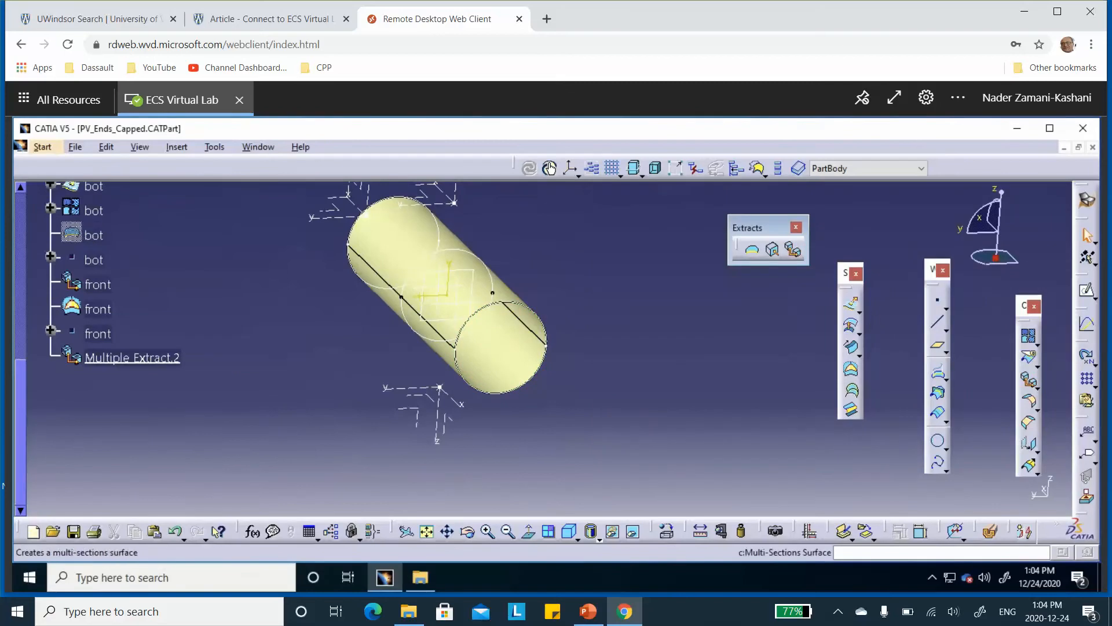
Create a Fill surface closing the cylinder's back end, using Multiple Extract.2 as its outer boundary
click(850, 385)
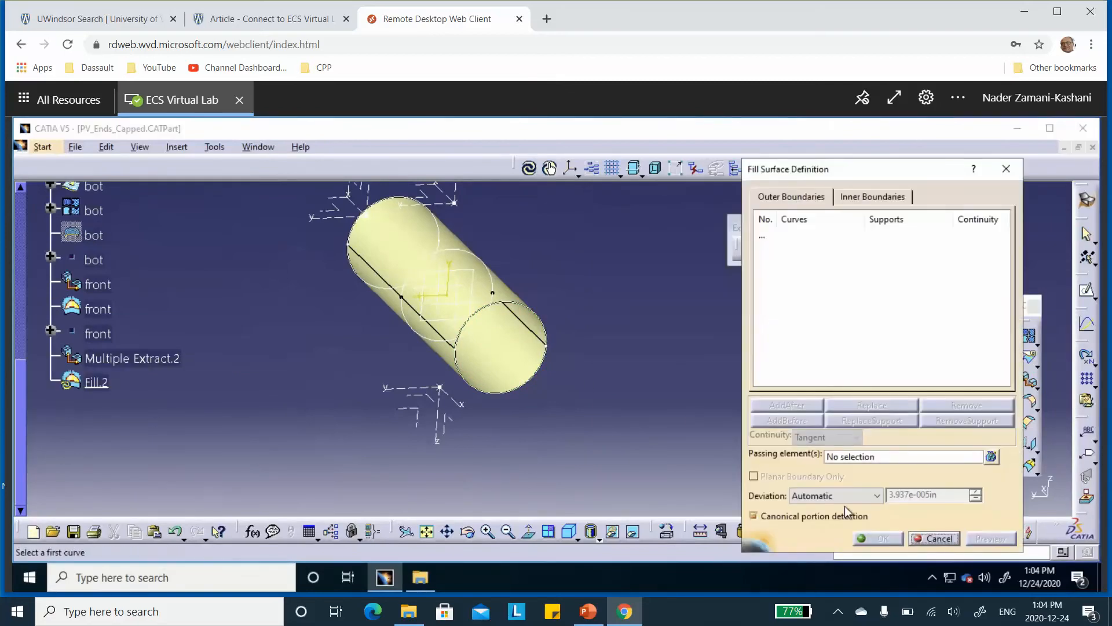
click(122, 359)
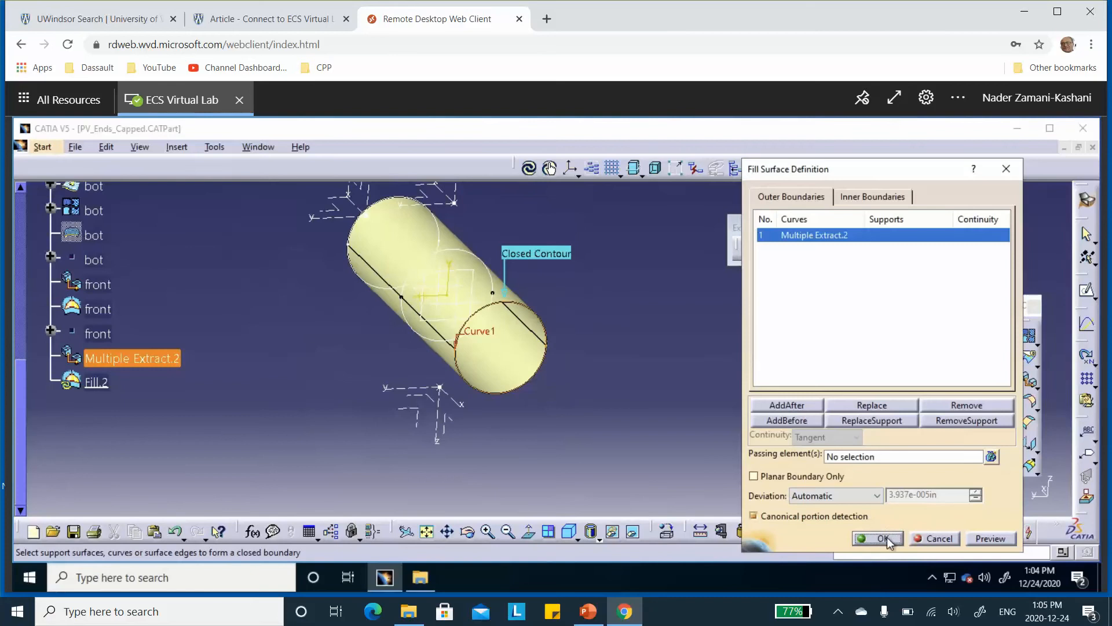
click(882, 538)
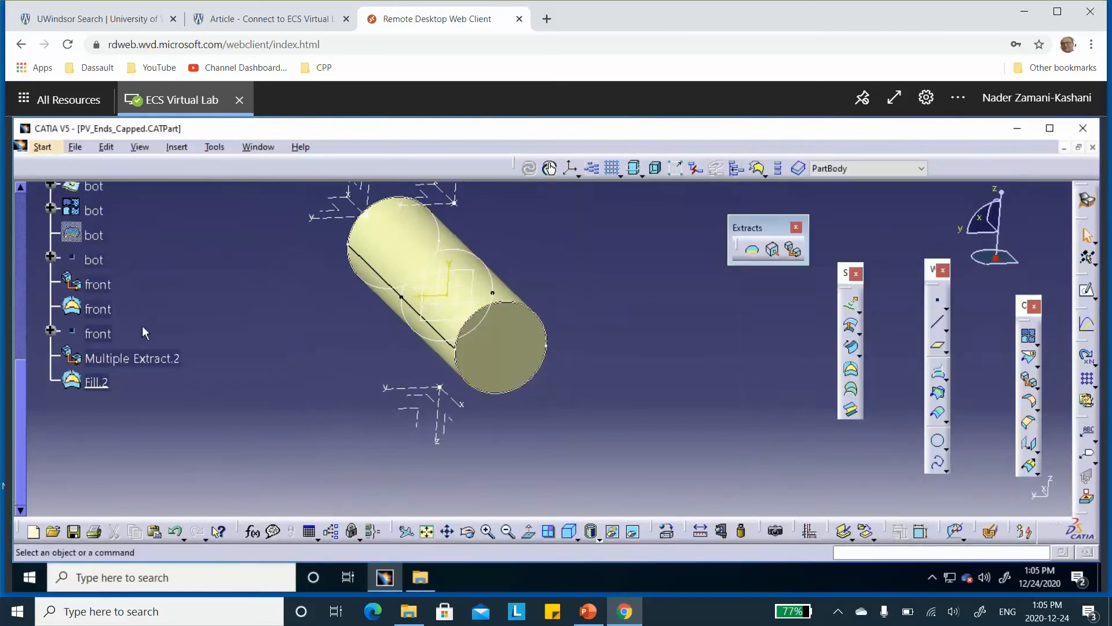
Rename the extracted back edges feature, Multiple Extract.2, as back
click(174, 359)
right_click(151, 364)
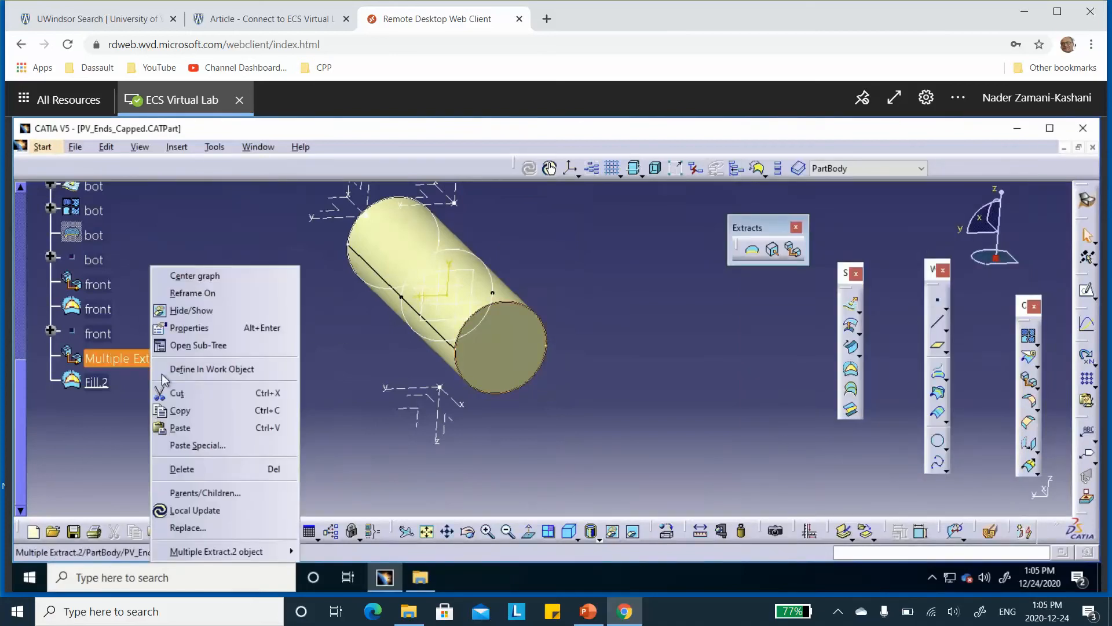
click(188, 328)
text(back)
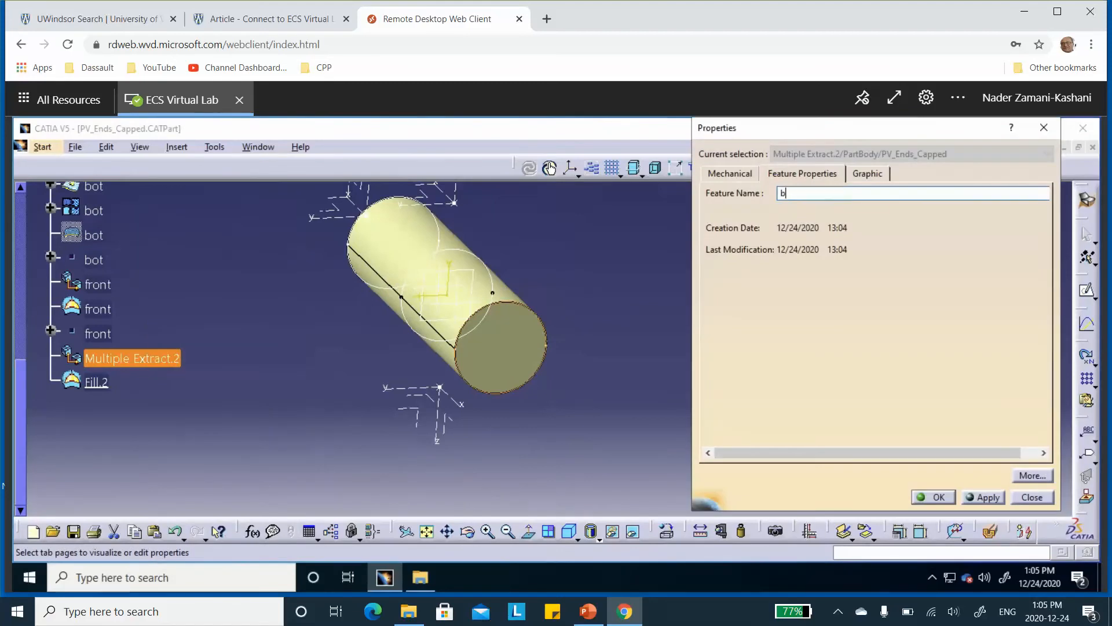
click(938, 498)
Rename the back end cap's fill surface, Fill.2, as back
right_click(98, 382)
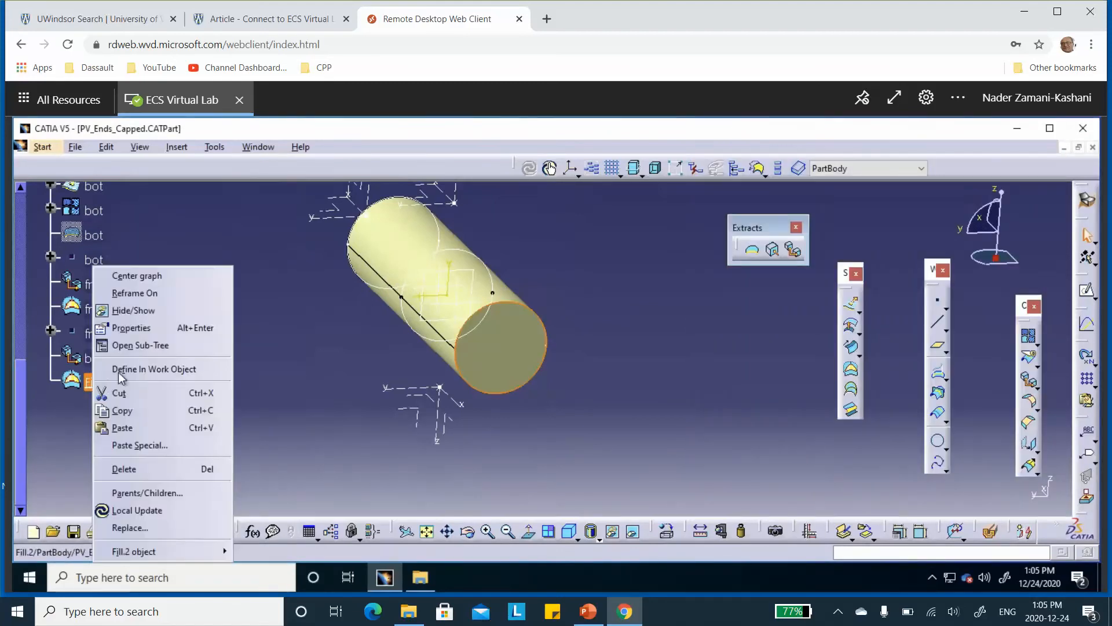
click(137, 327)
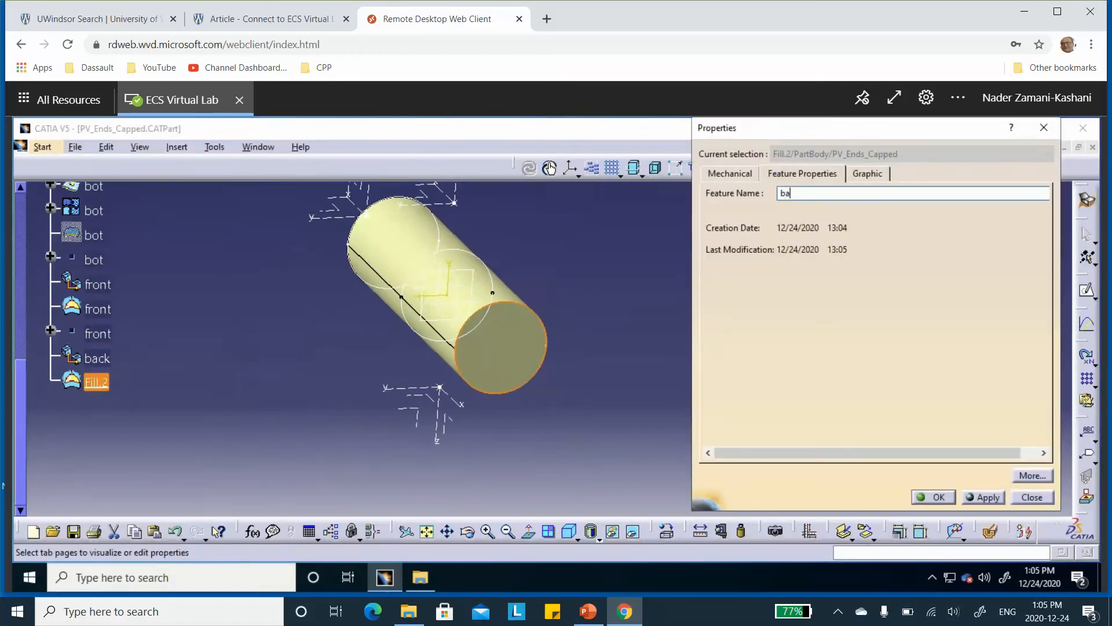
click(926, 502)
click(583, 270)
middle_drag(582, 270, 602, 313)
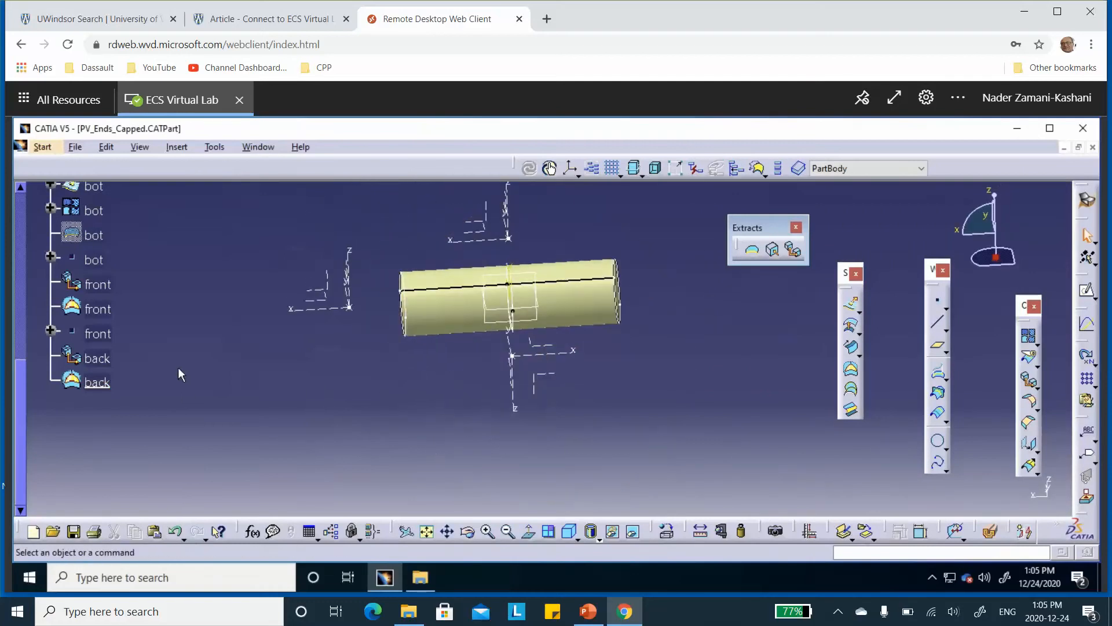
middle_drag(181, 367, 462, 360)
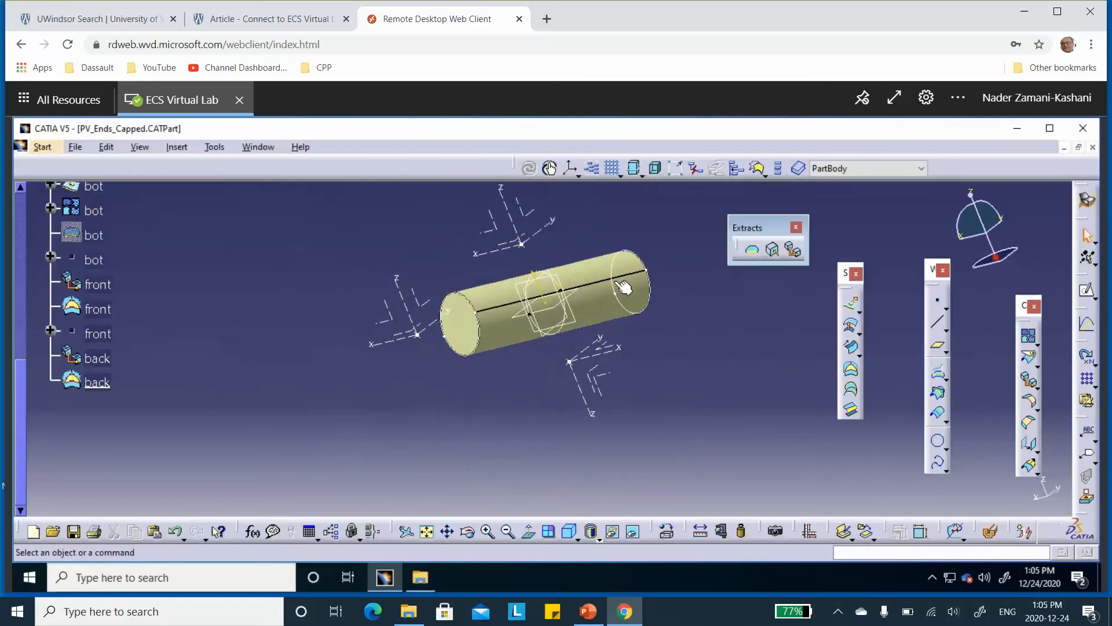
middle_drag(695, 269, 426, 412)
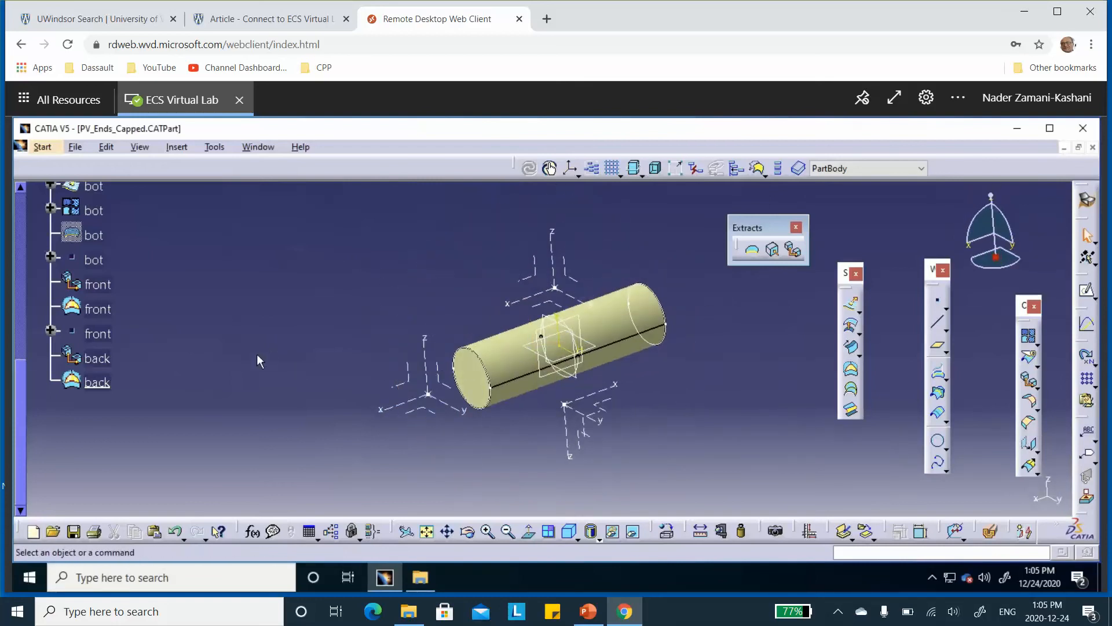
Save the part and switch to the Composites Design workbench
click(73, 531)
click(42, 148)
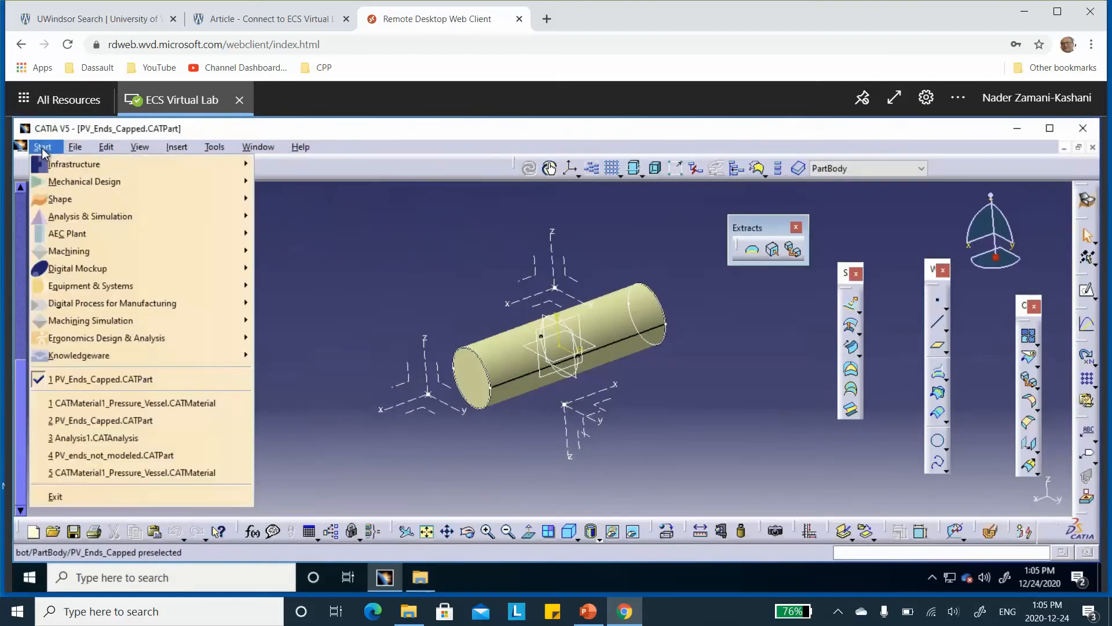
mouse_move(68, 182)
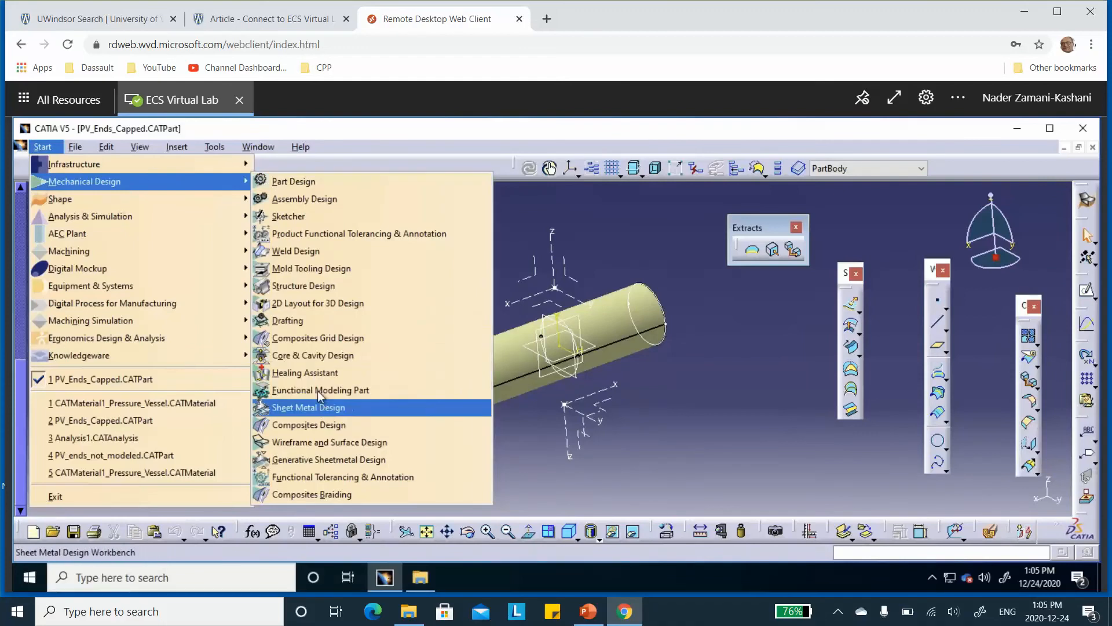
click(307, 426)
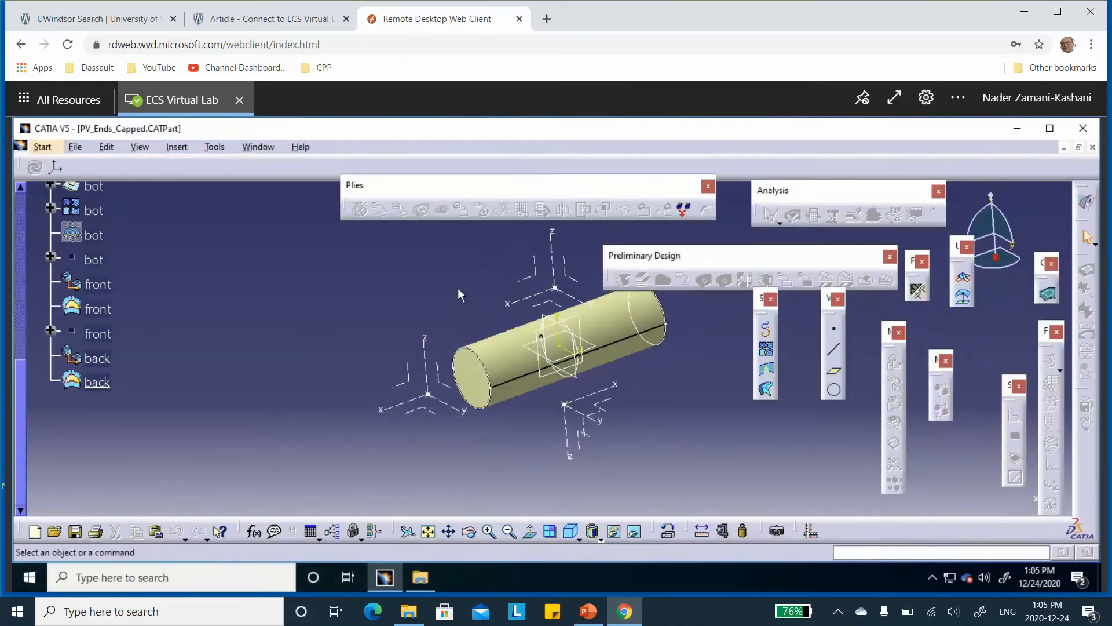
Add carbon-epoxy-0.05in to the composites parameters from the material catalog in the Desktop's PV_capped folder
click(915, 290)
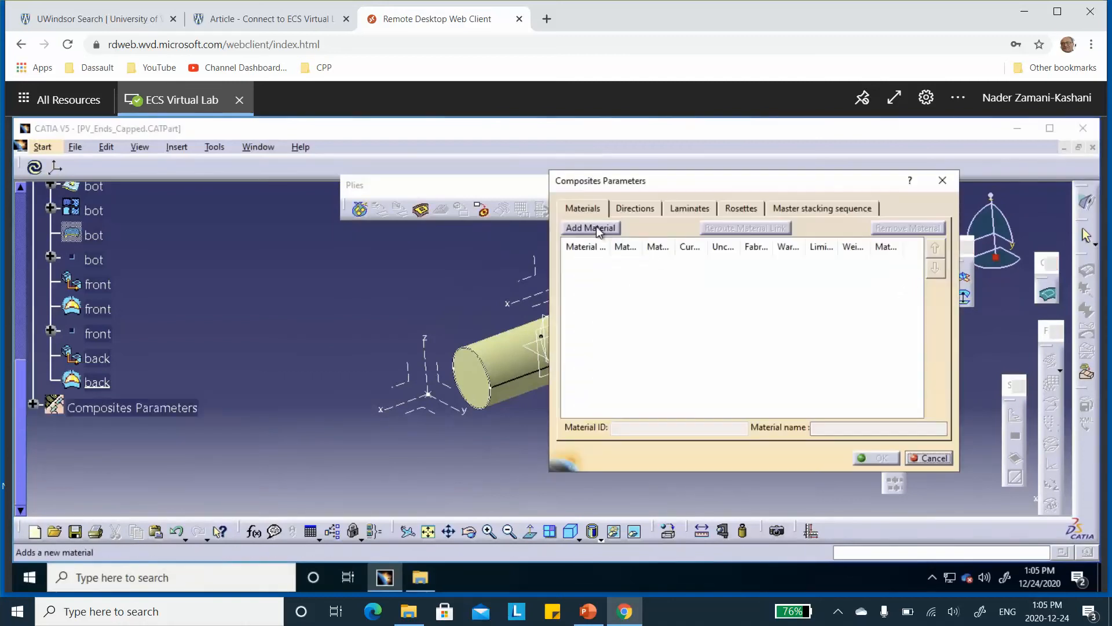
click(596, 227)
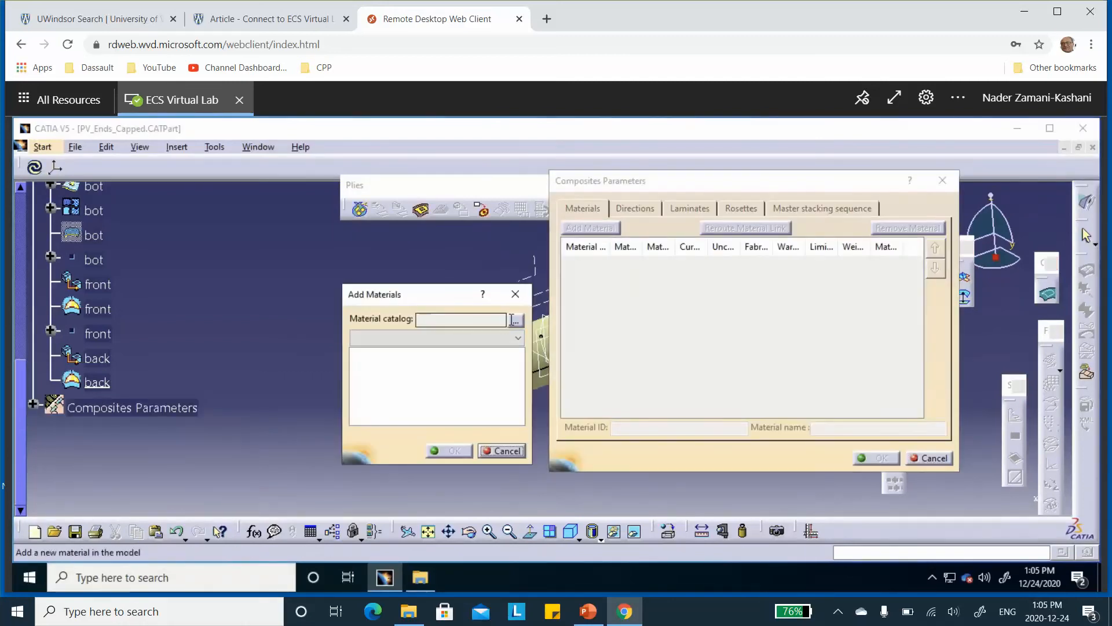
click(515, 319)
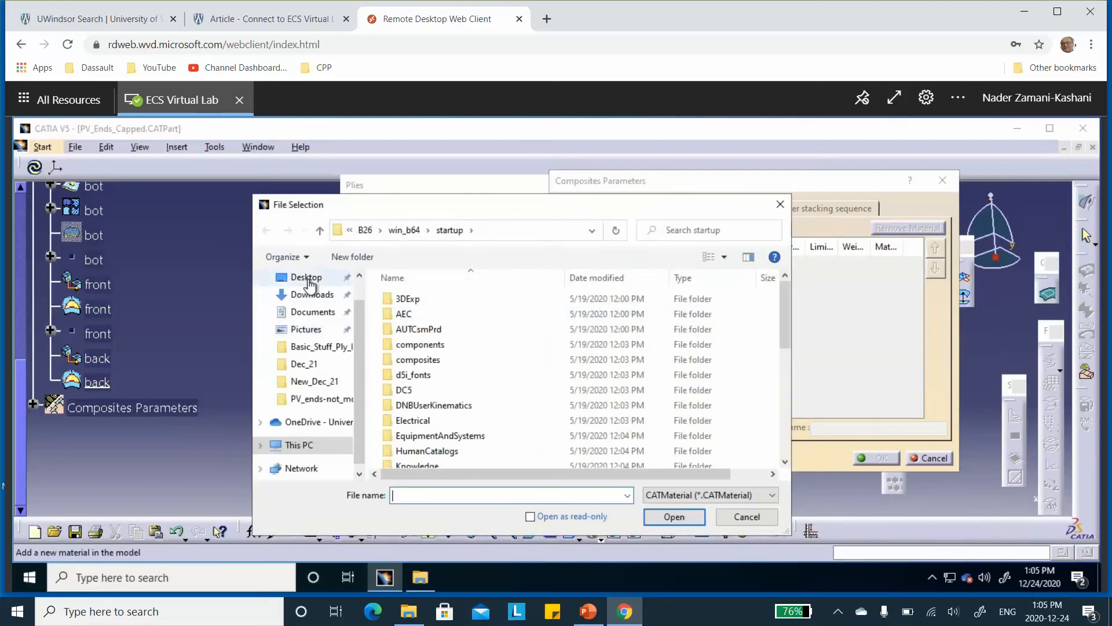
click(308, 280)
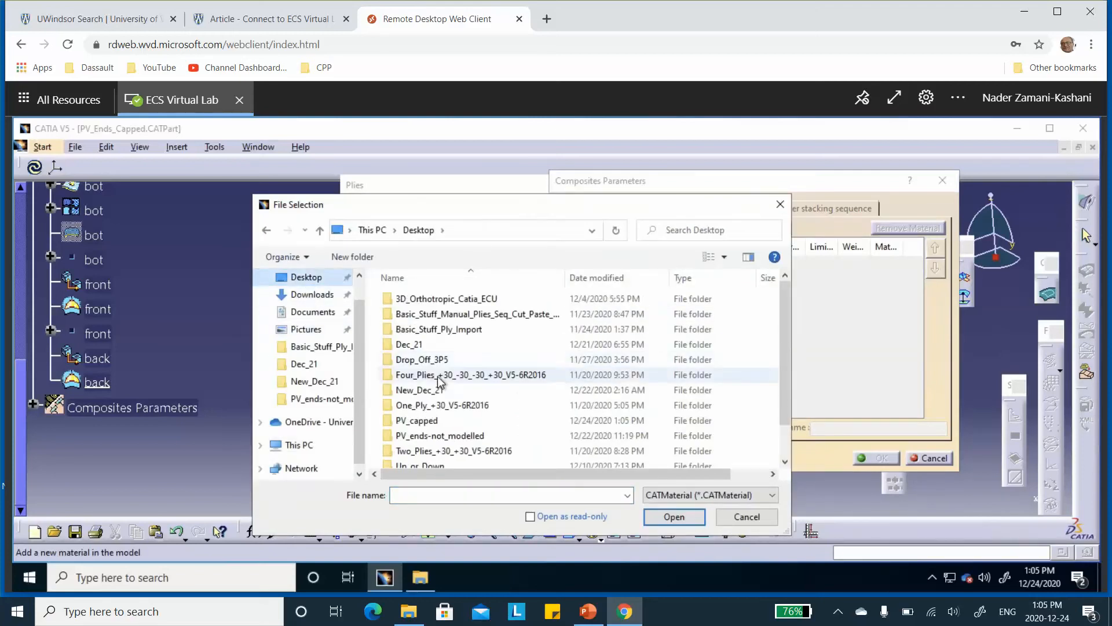
click(429, 423)
double_click(429, 421)
double_click(430, 300)
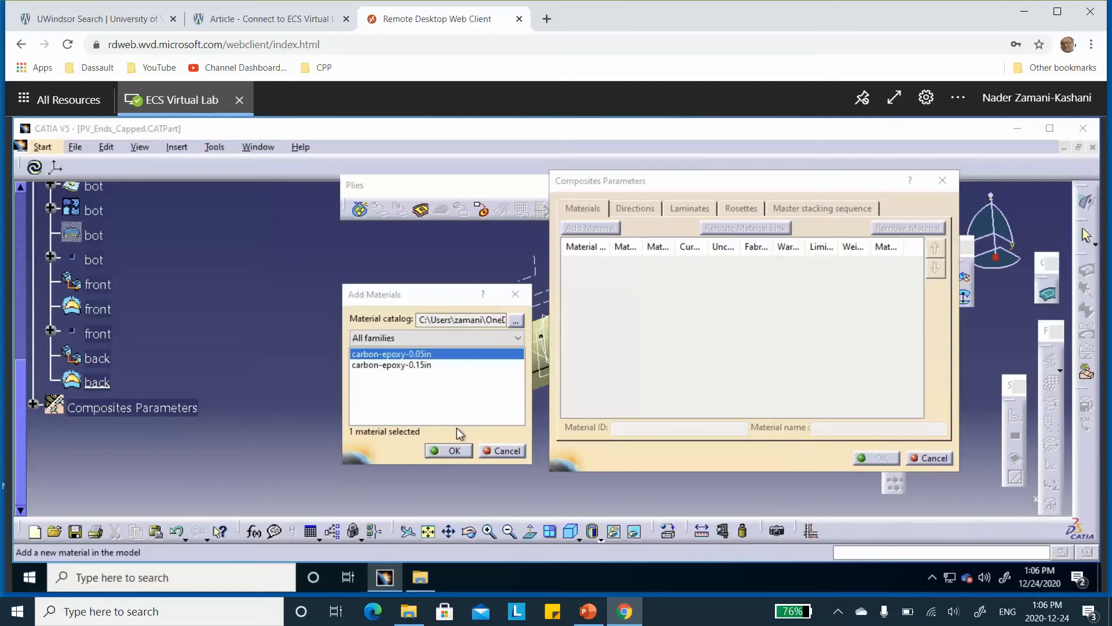
click(456, 451)
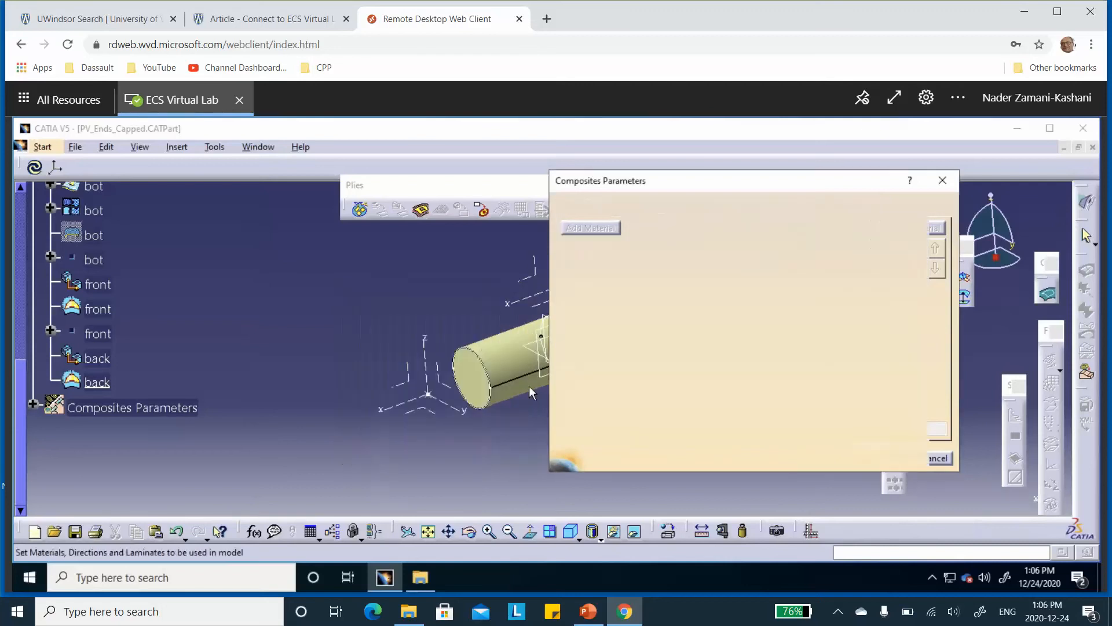
Add carbon-epoxy-0.15in from the same catalog as a second composite material
click(596, 228)
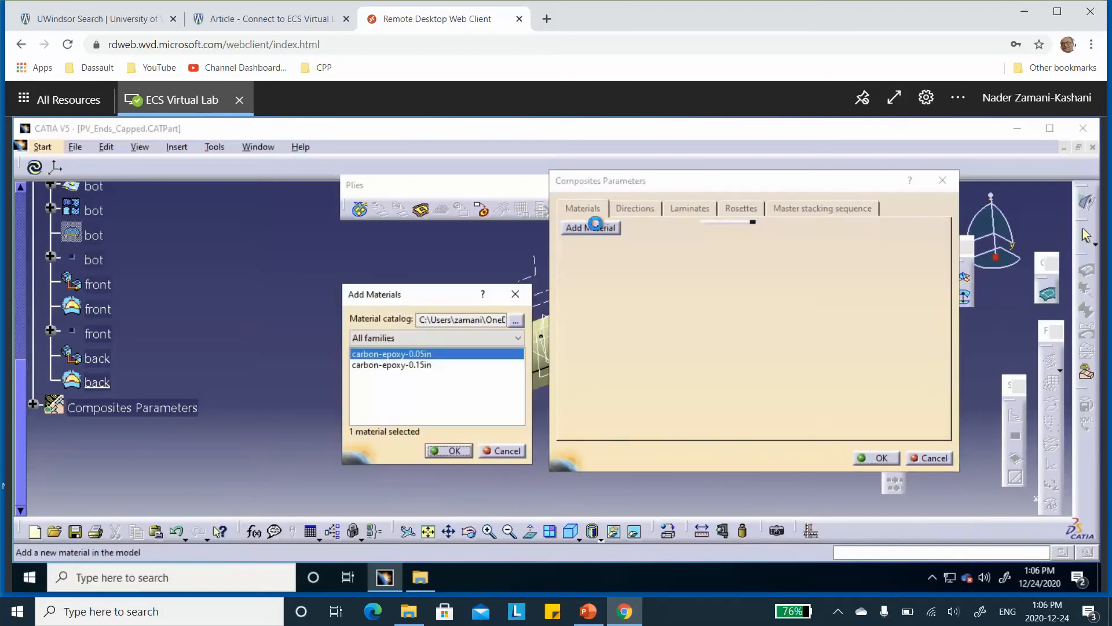
click(398, 365)
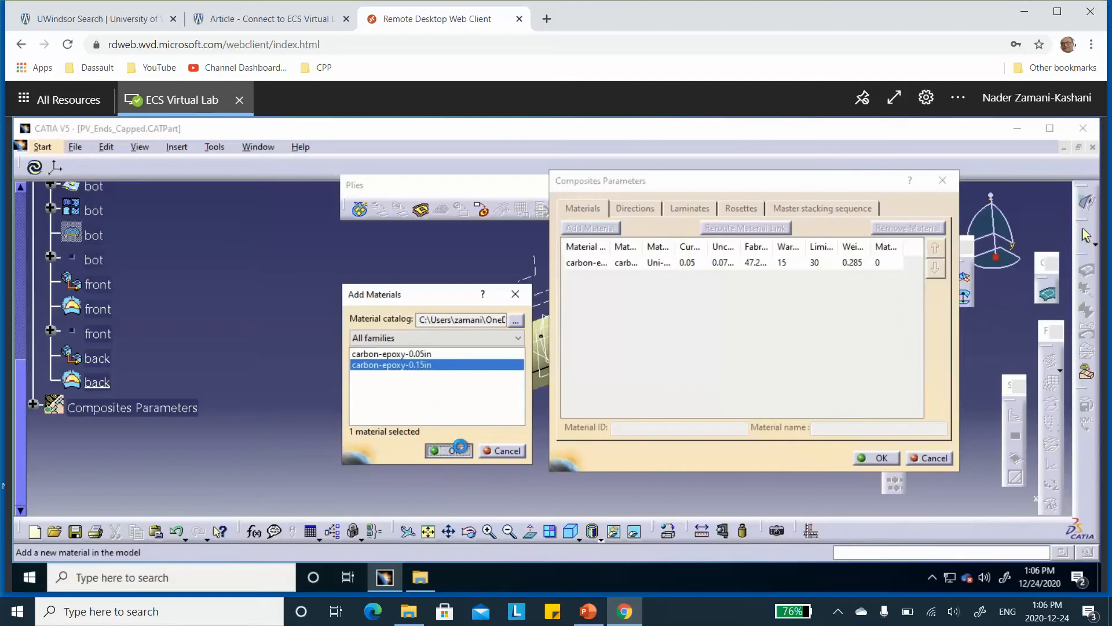
click(457, 451)
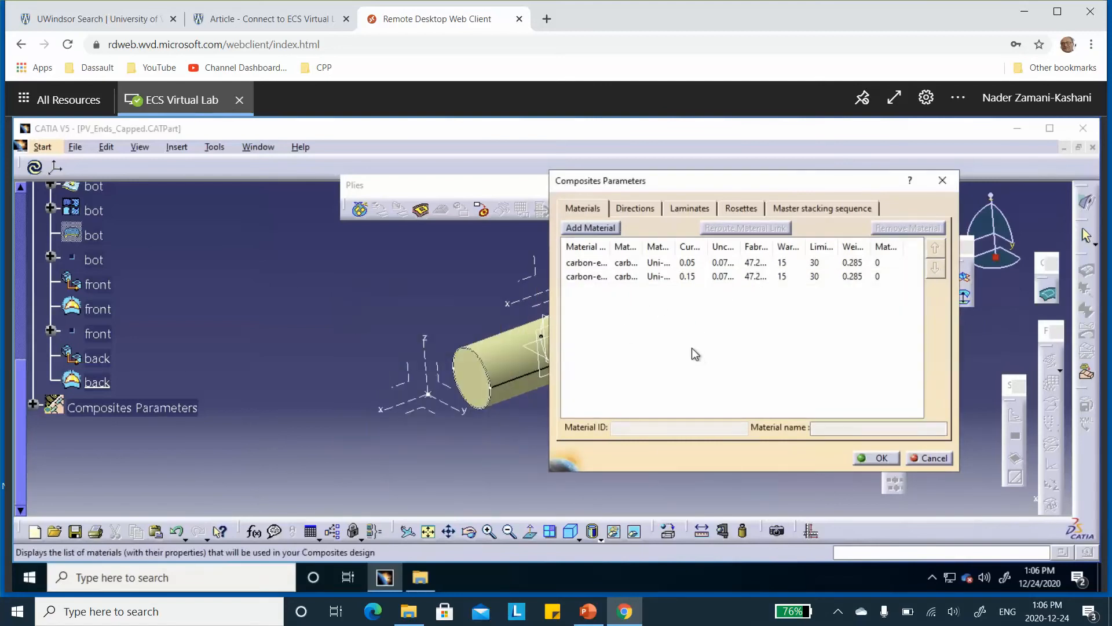
Add a rosette with Cartesian transfer based on the top axis system
click(742, 209)
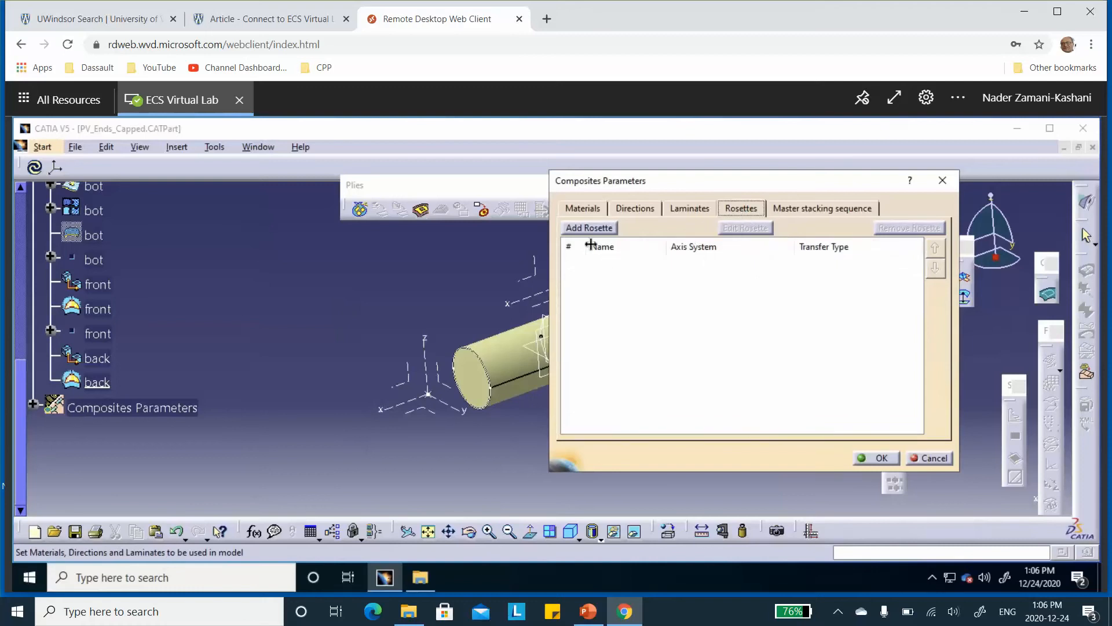
click(591, 228)
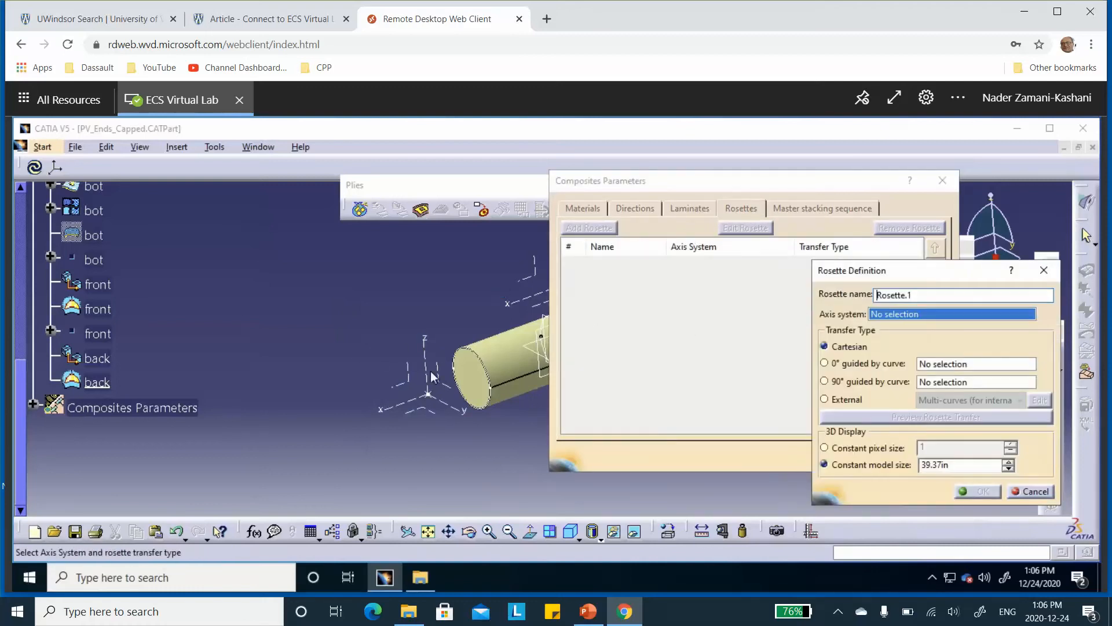
scroll(197, 300, up, 5)
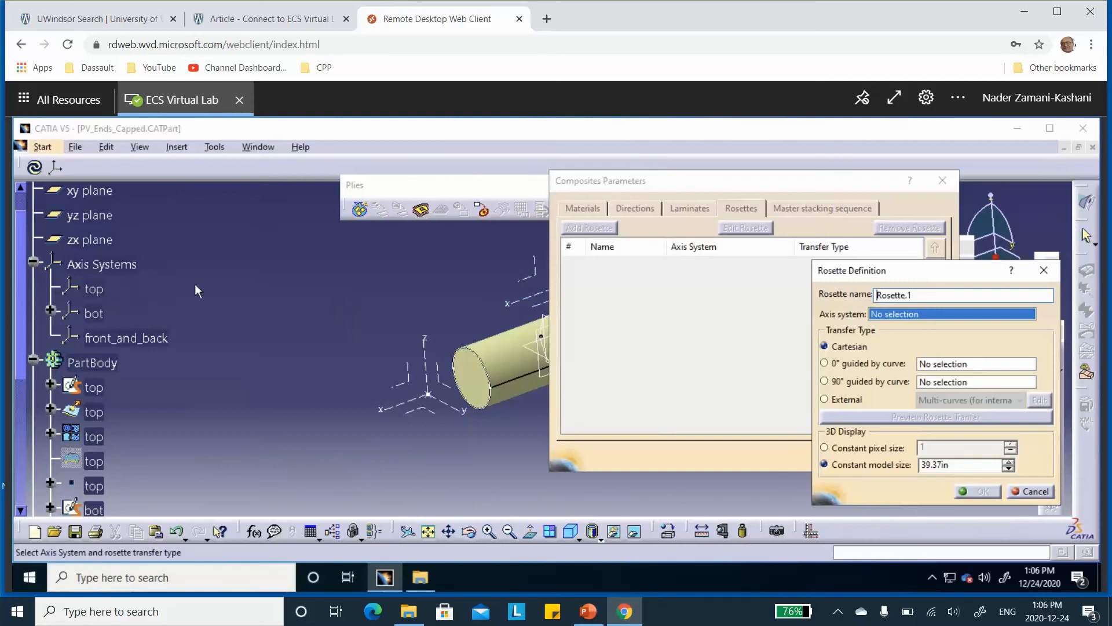
click(50, 311)
click(49, 312)
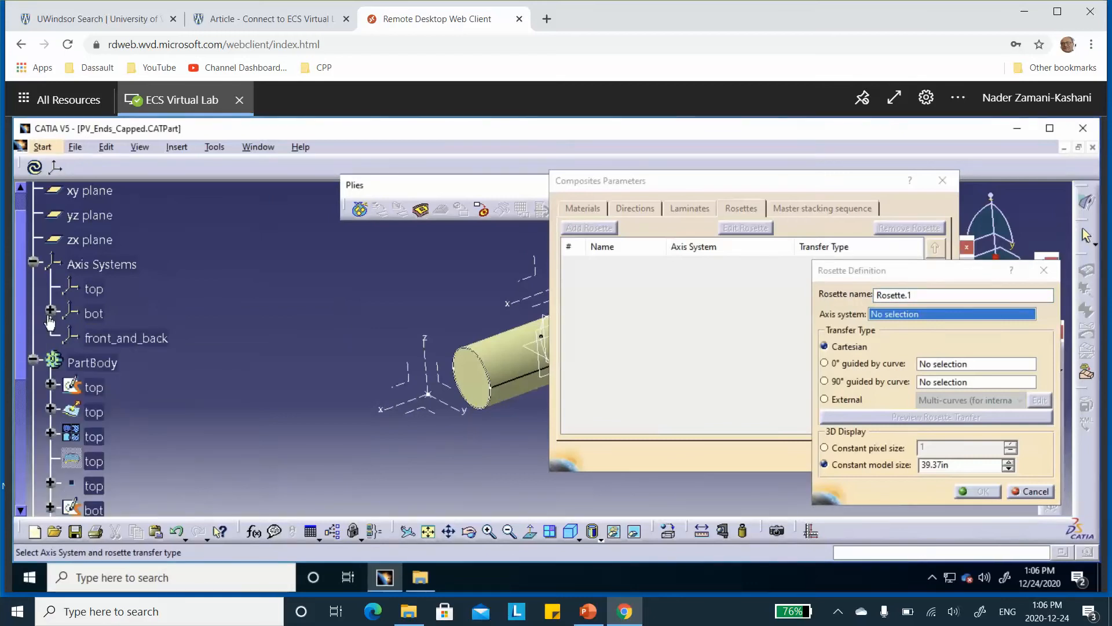
click(96, 290)
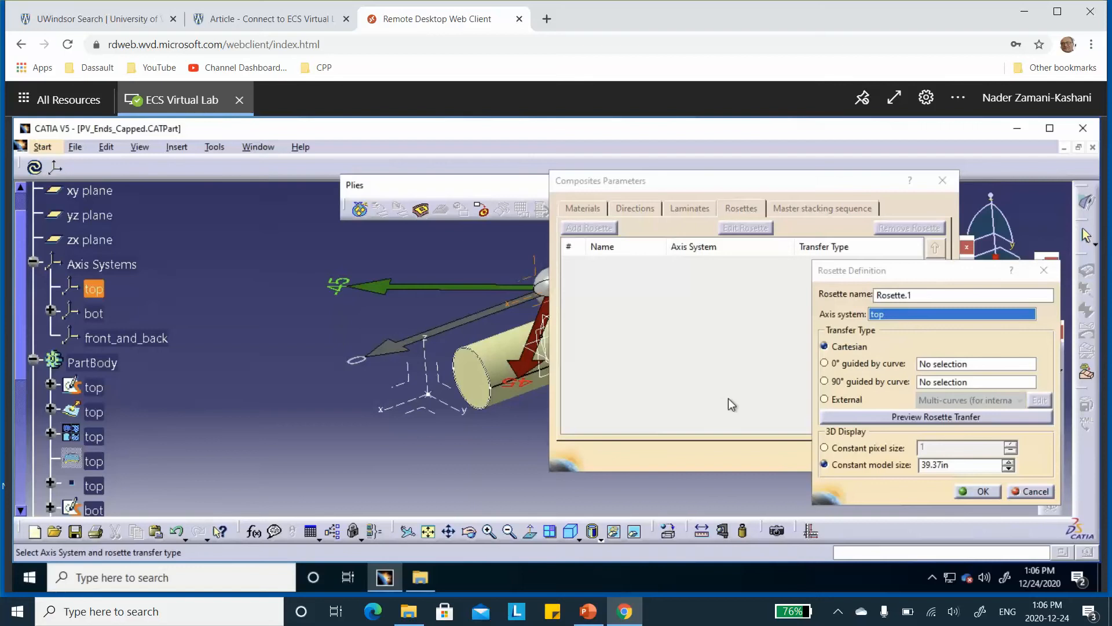
click(983, 491)
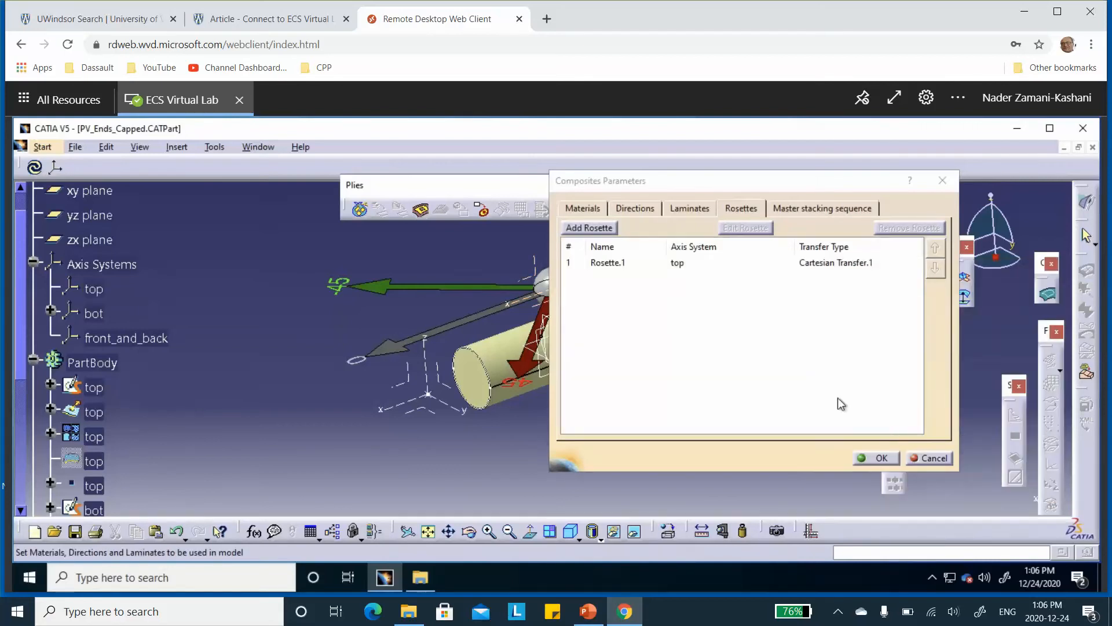
Add two more Cartesian rosettes, one on the bot axis system and one on the front_and_back axis system
click(596, 231)
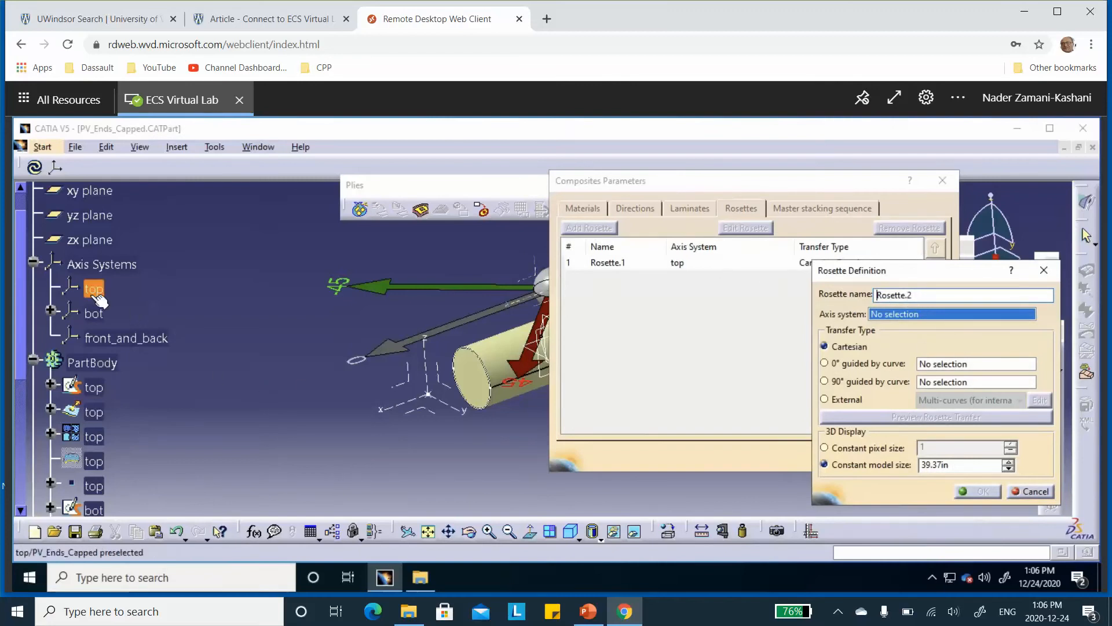
click(94, 313)
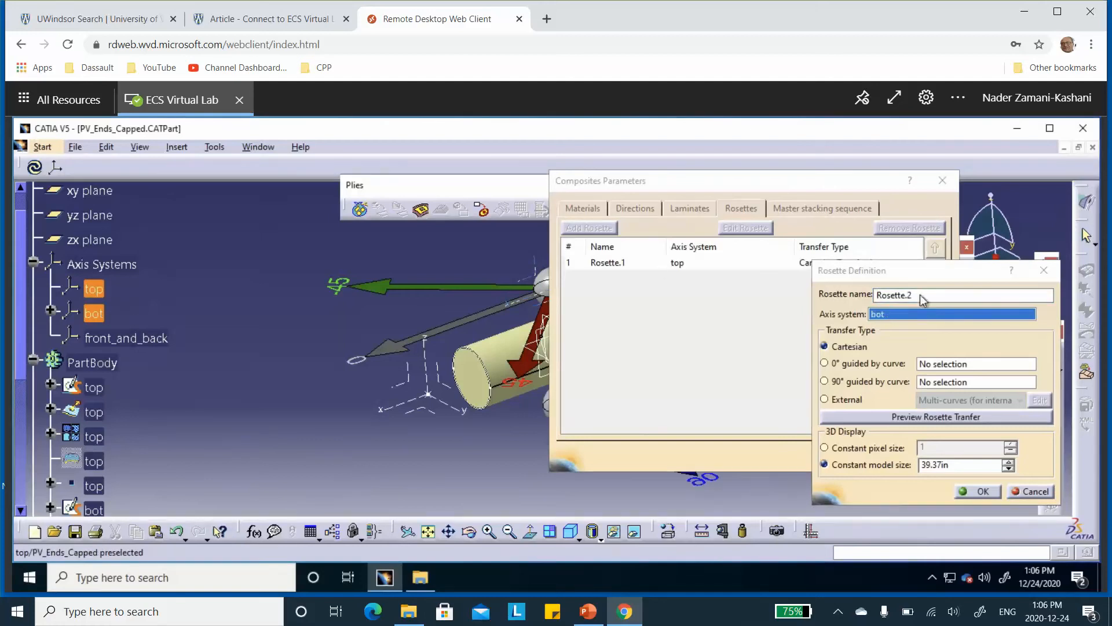
click(979, 491)
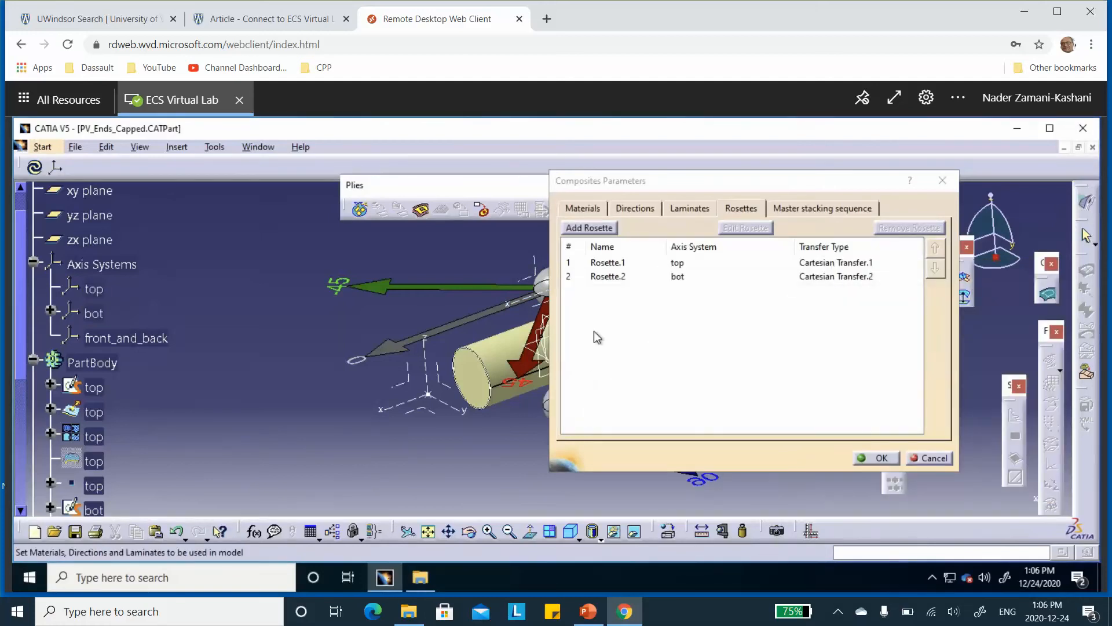
click(591, 229)
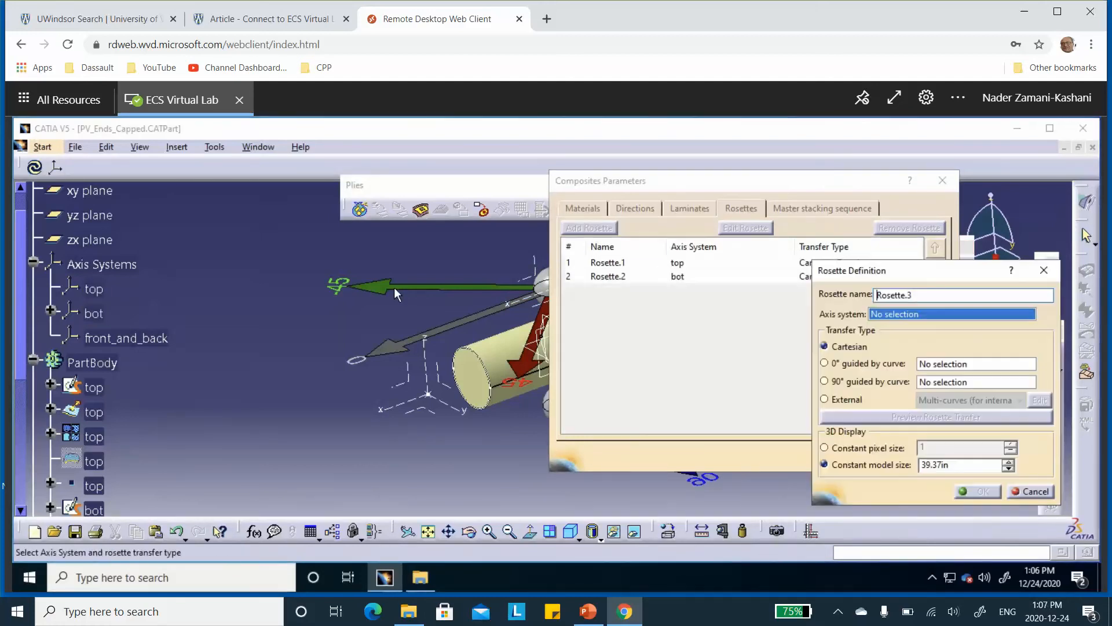
click(125, 338)
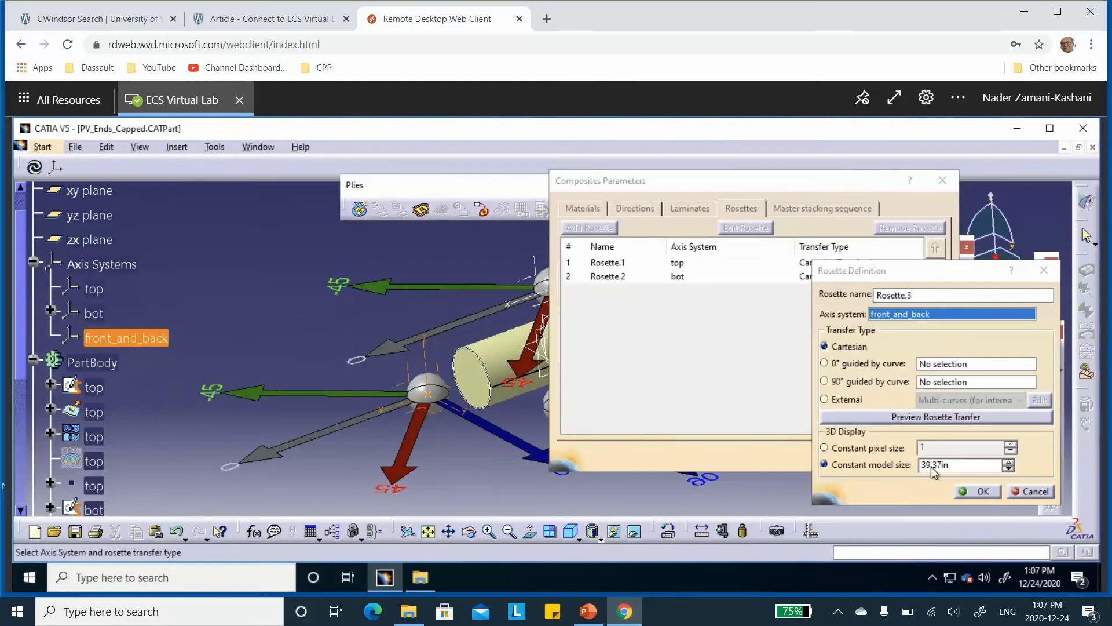
click(983, 491)
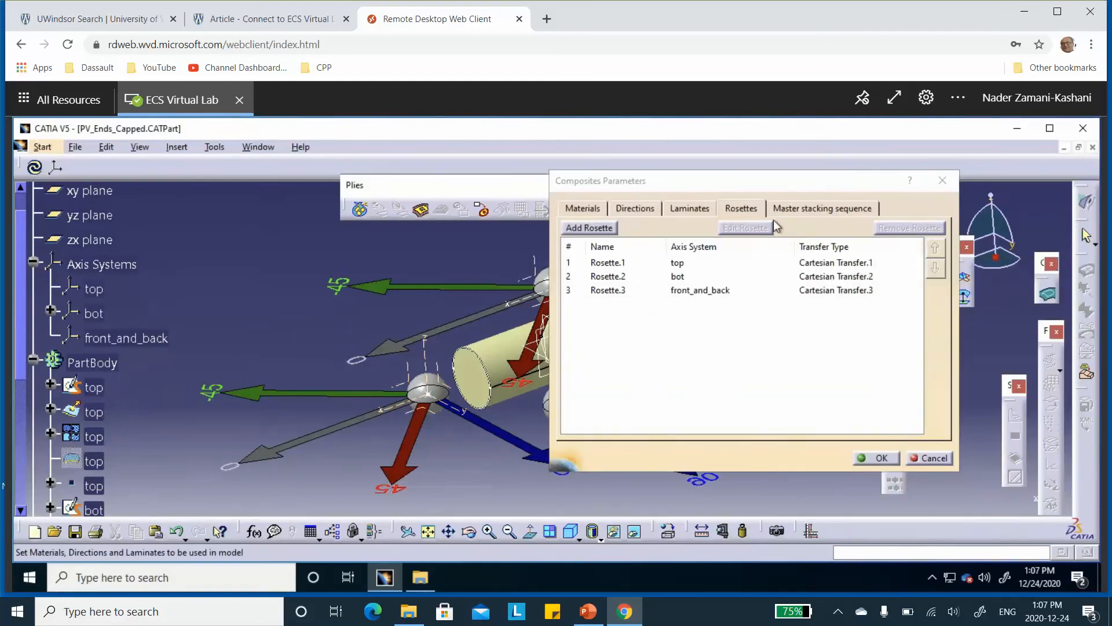
Add a ply direction named plus15 with a value of 15 degrees
click(636, 208)
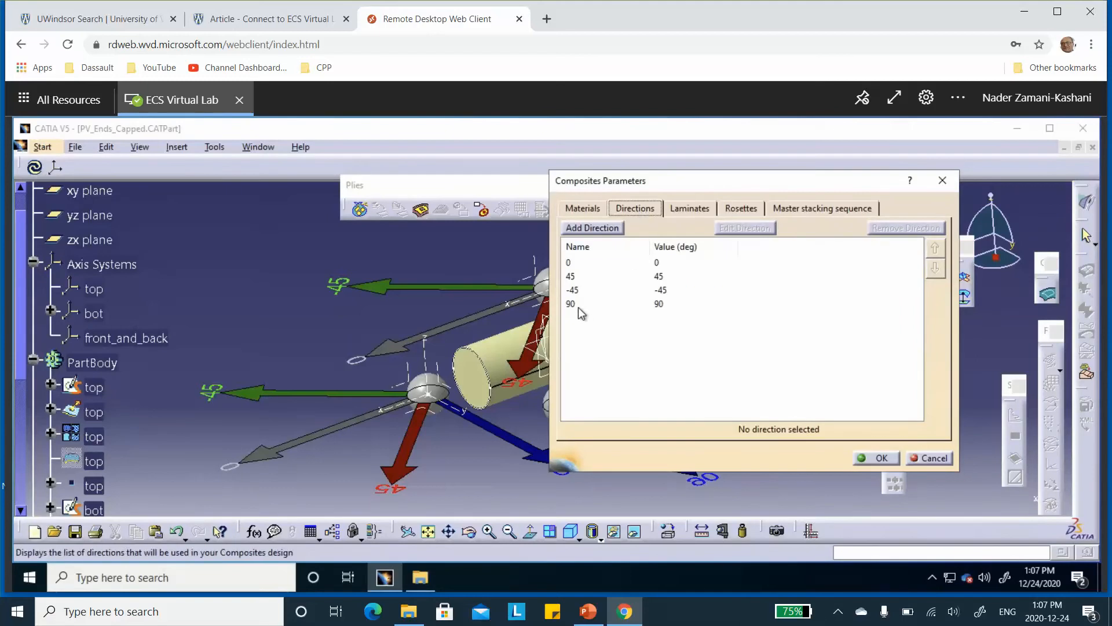
click(589, 226)
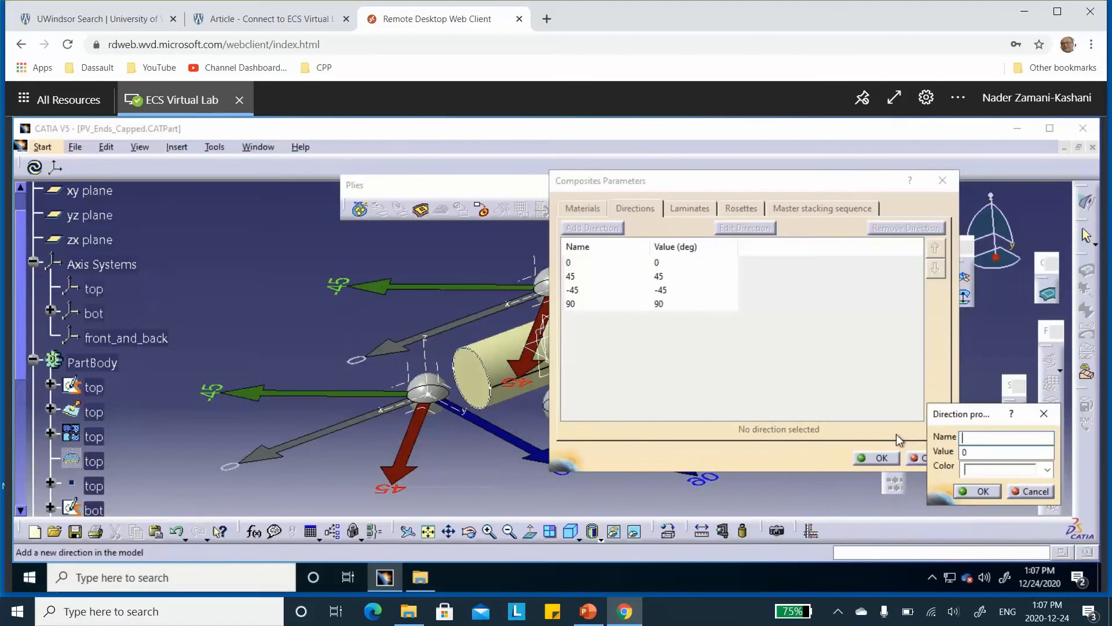
text(plus15)
click(978, 453)
double_click(957, 453)
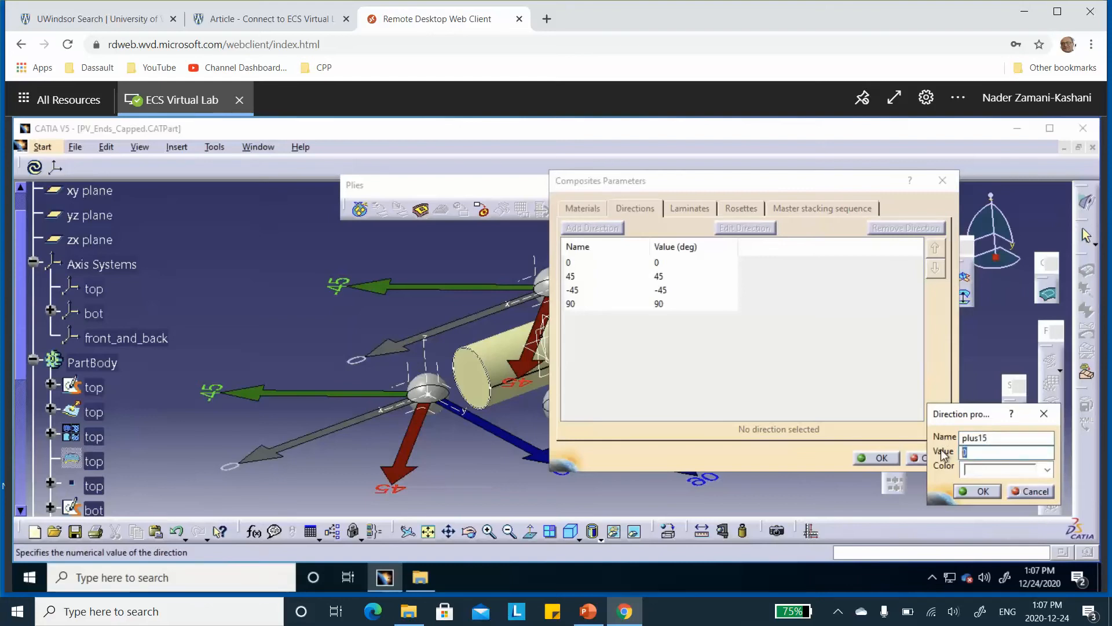
click(1048, 470)
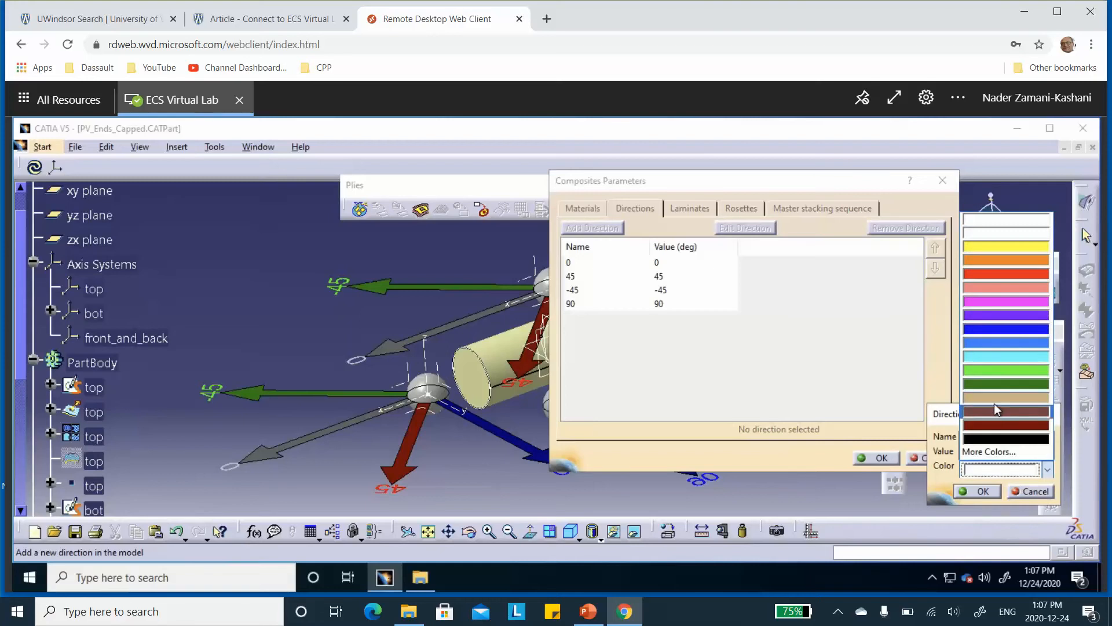
click(985, 475)
click(979, 490)
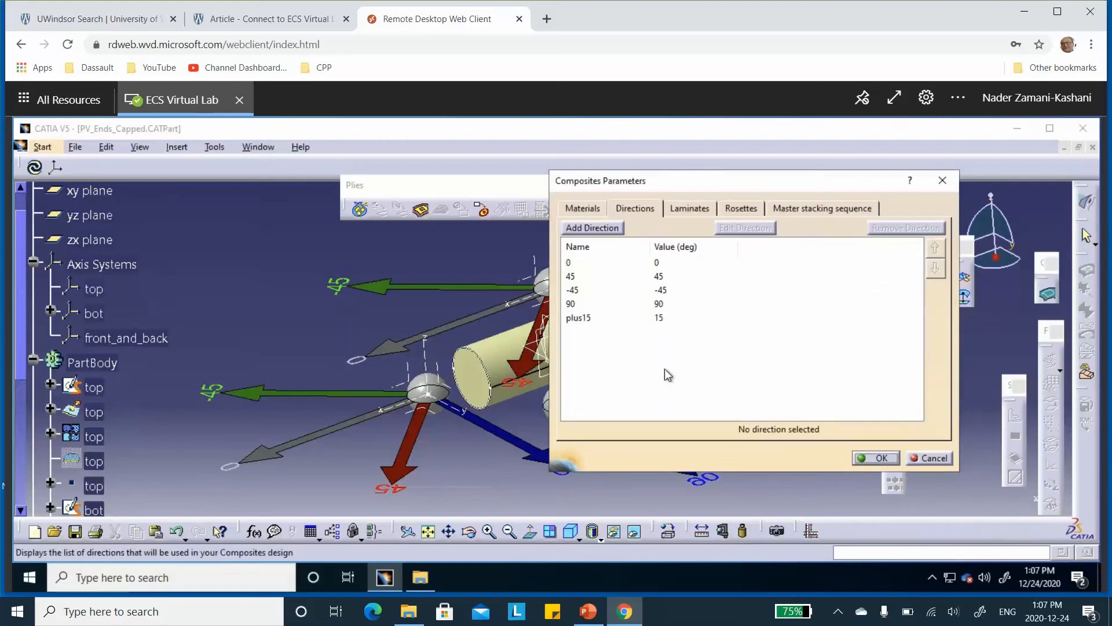
Add a ply direction named minus15 with a value of -15 degrees and a reddish-brown color
click(602, 232)
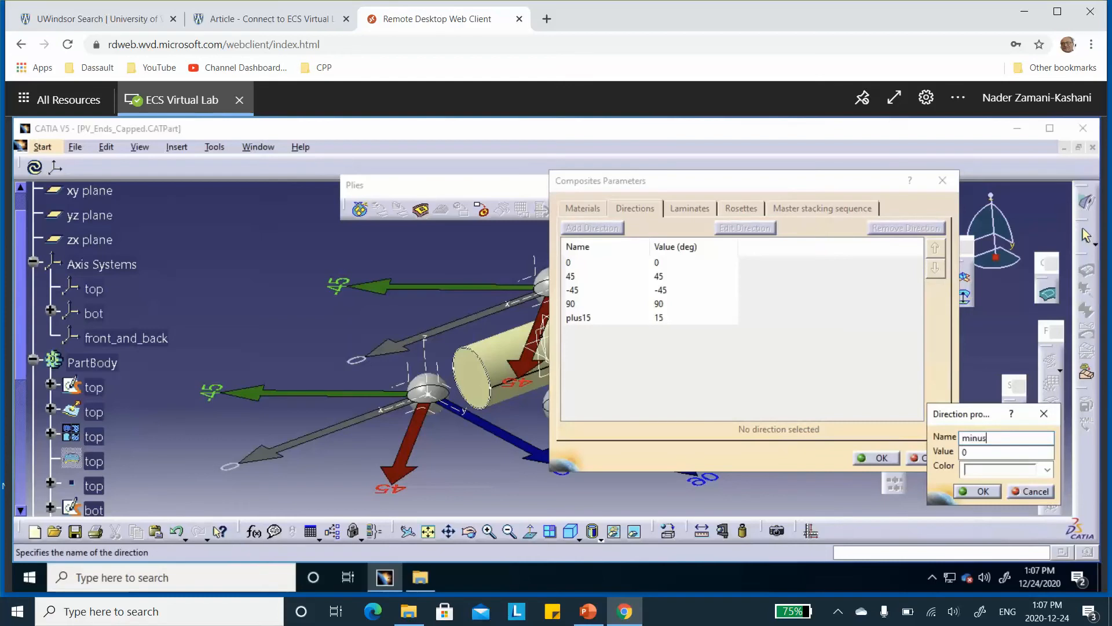
text(minus15)
click(961, 451)
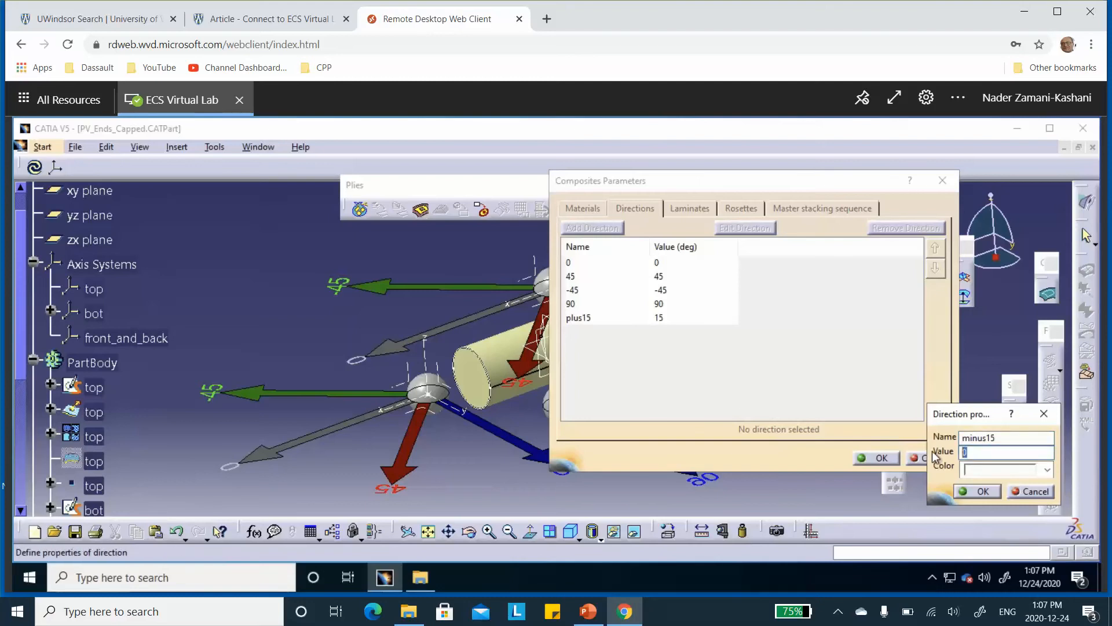
text(-15)
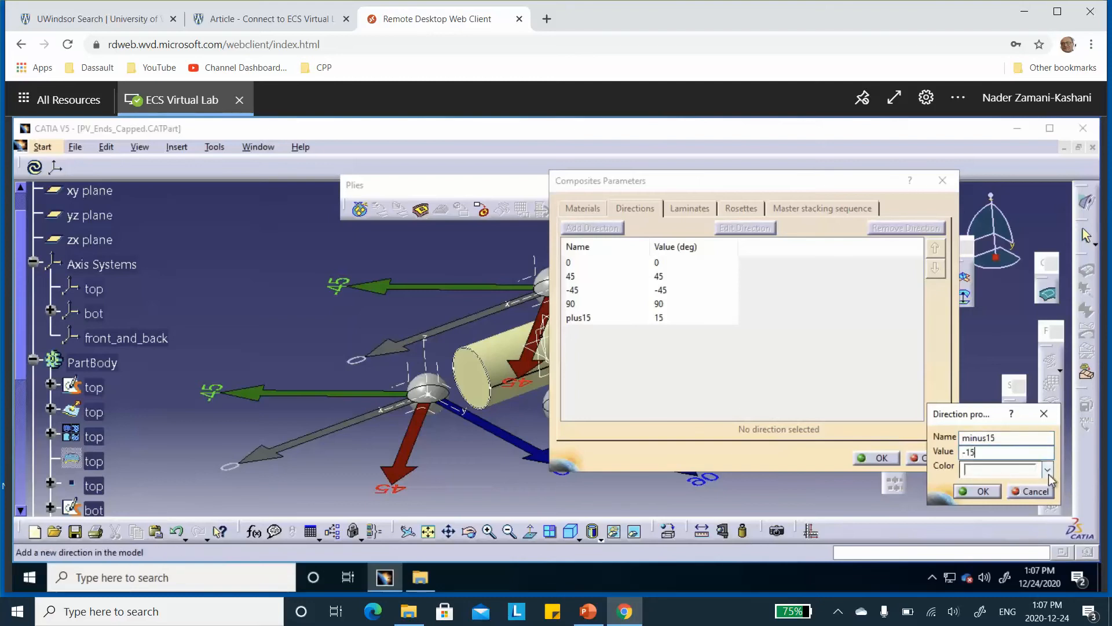
click(1048, 472)
click(1006, 415)
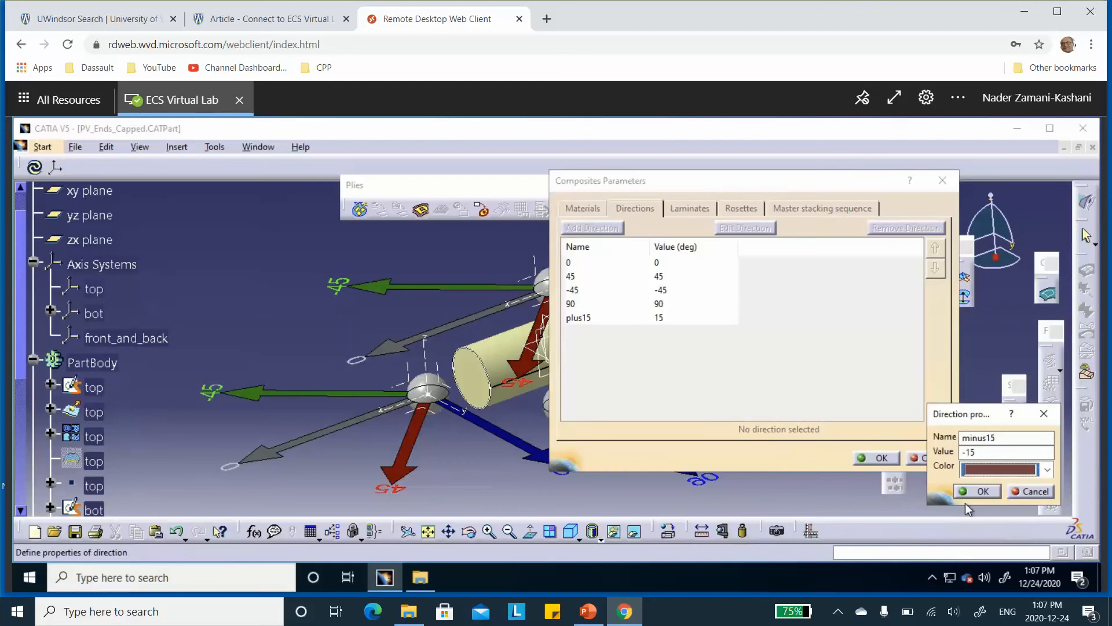
click(979, 491)
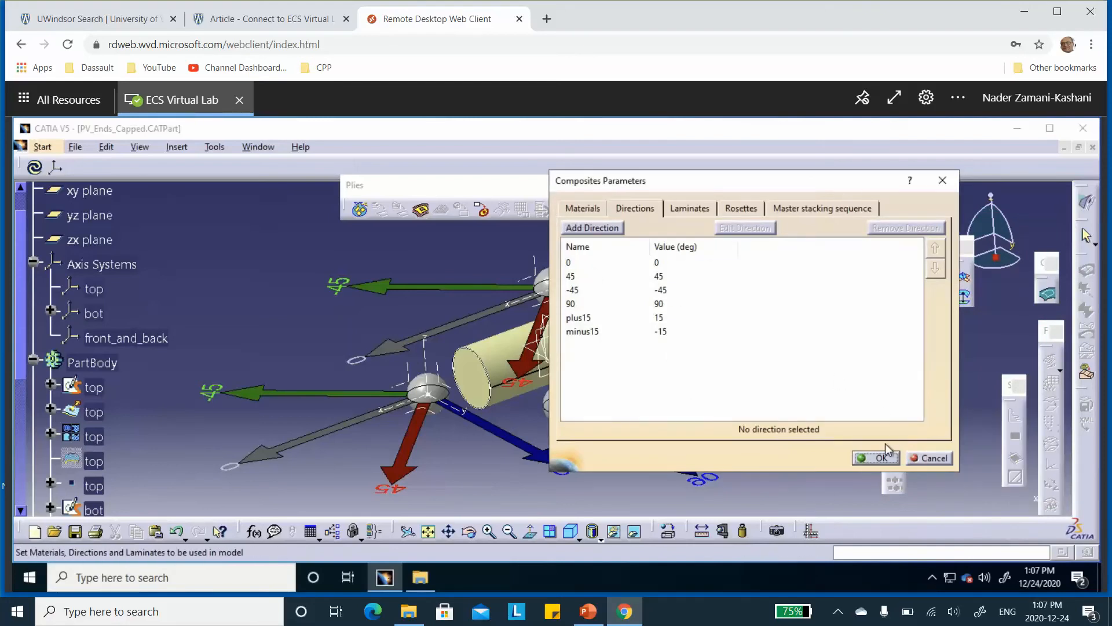
Accept the composites parameters and rename the first rosette, based on the top axis system, as top
click(881, 457)
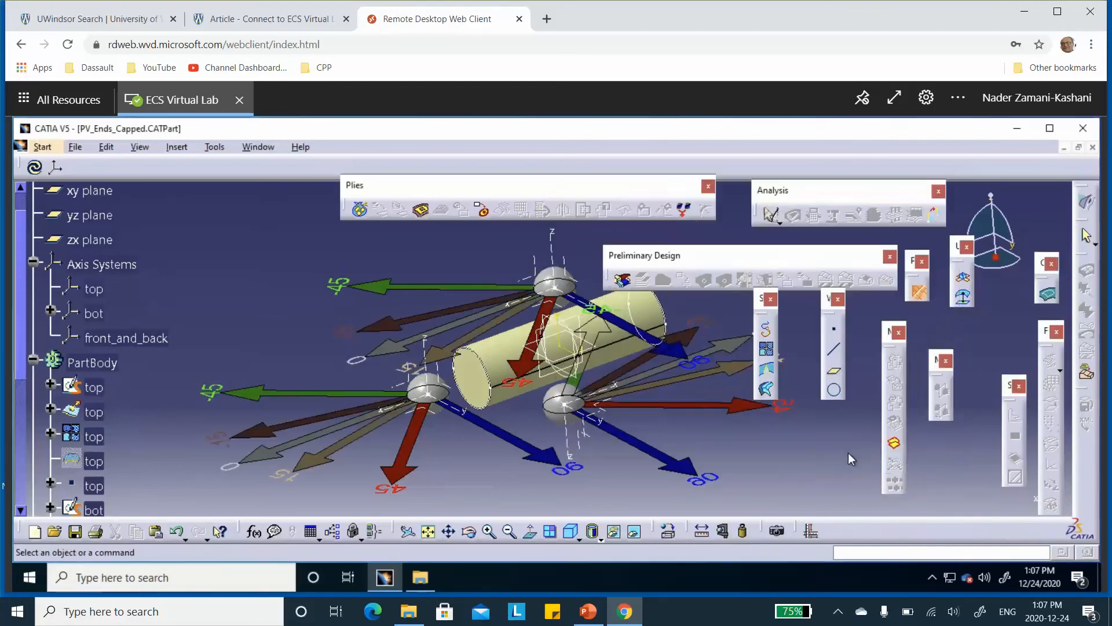
scroll(206, 292, down, 3)
scroll(207, 299, down, 3)
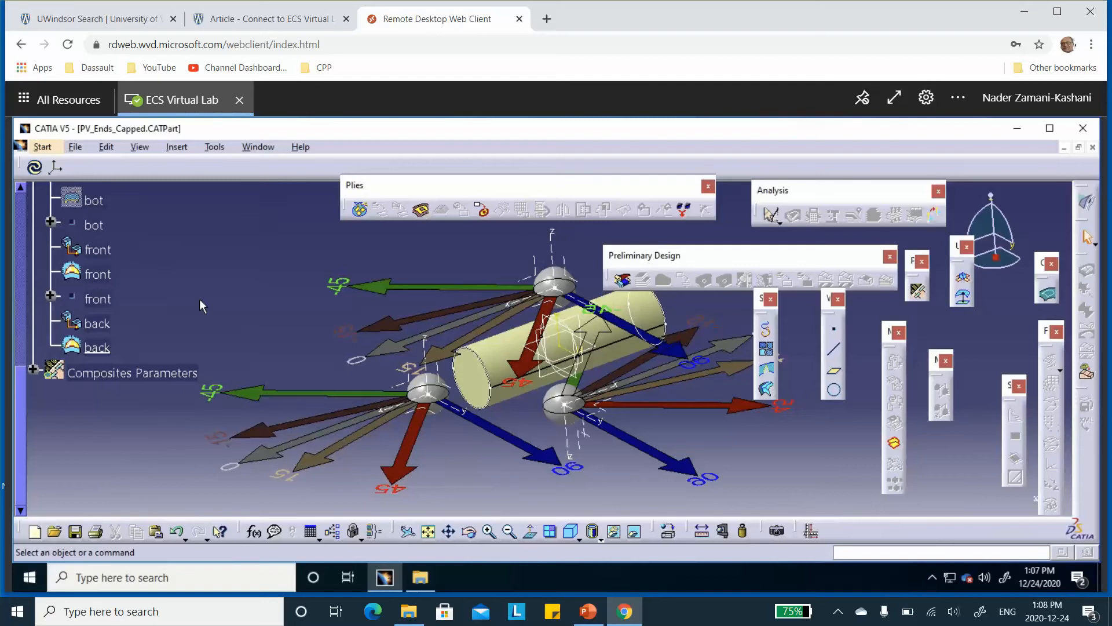
click(33, 369)
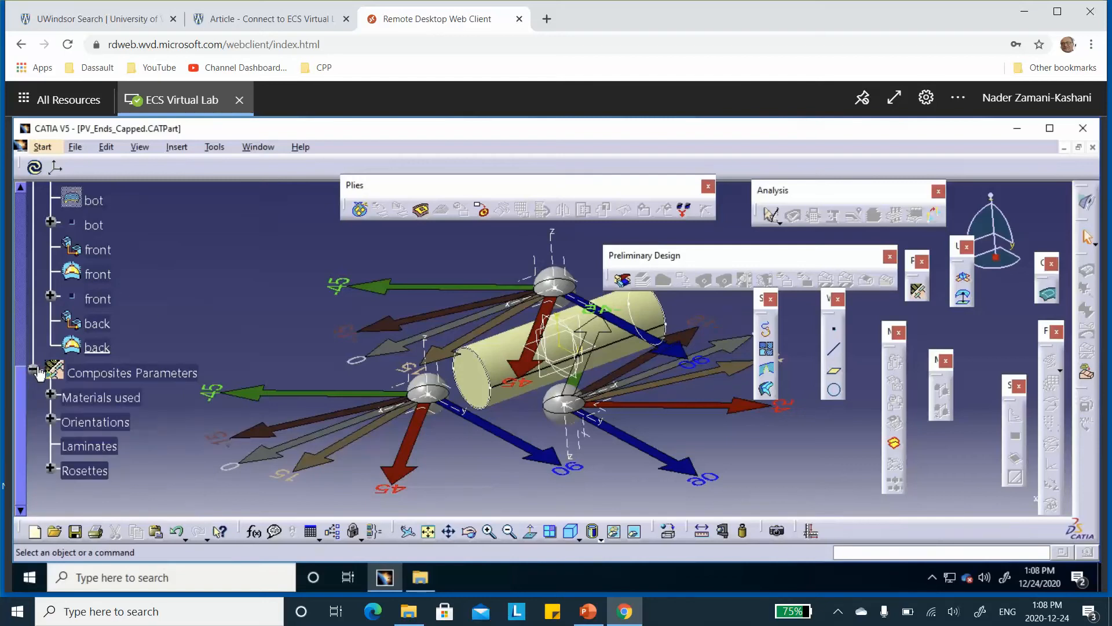
scroll(41, 388, down, 1)
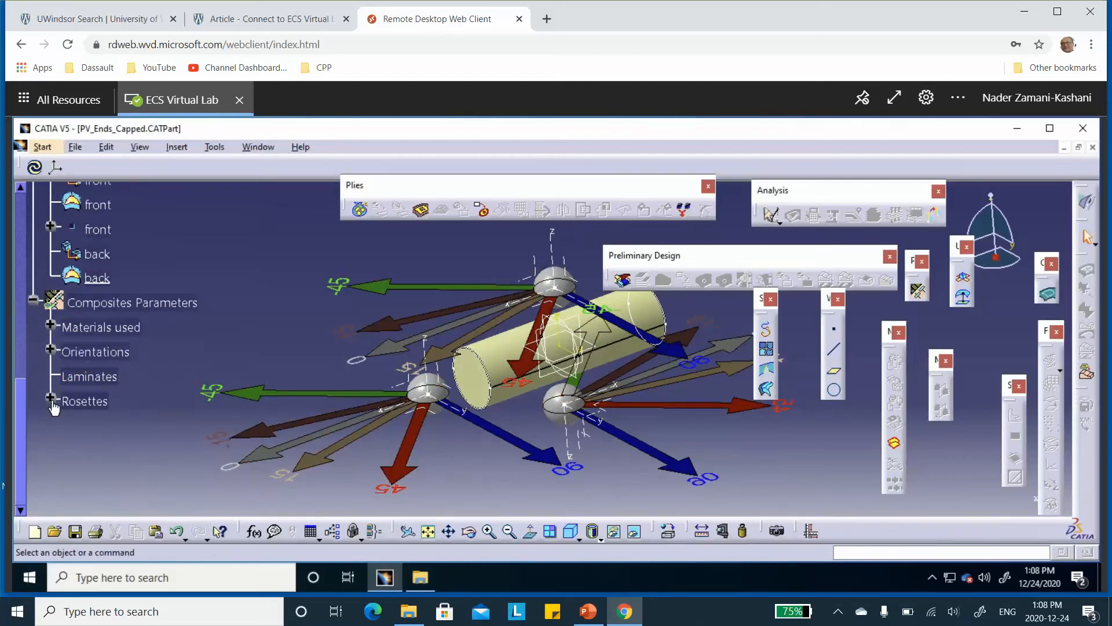
click(51, 400)
click(124, 425)
right_click(130, 426)
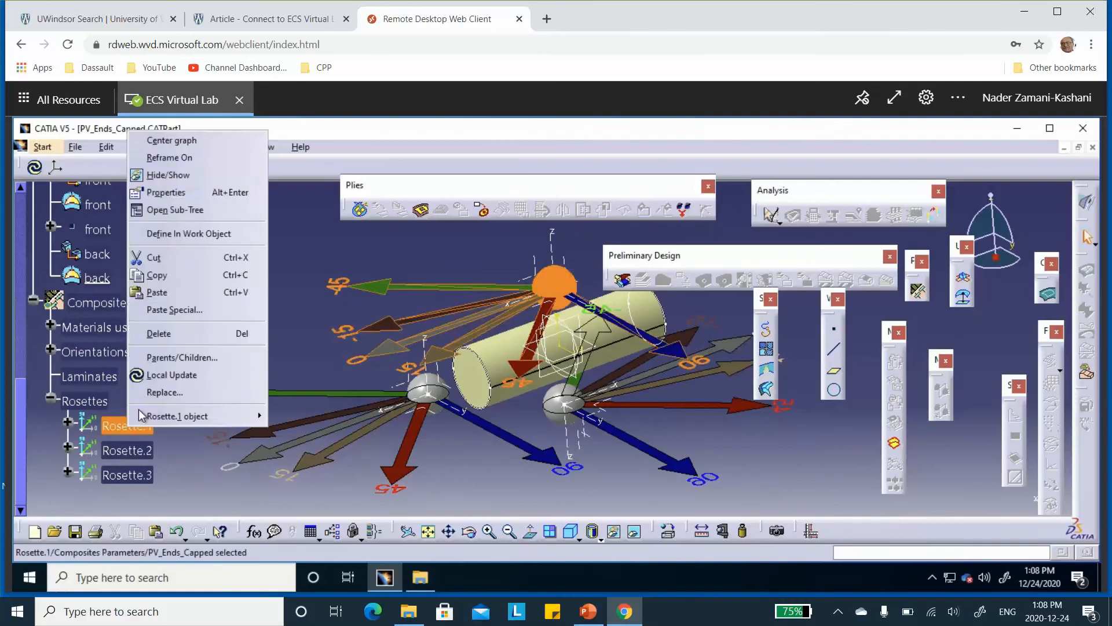
click(169, 192)
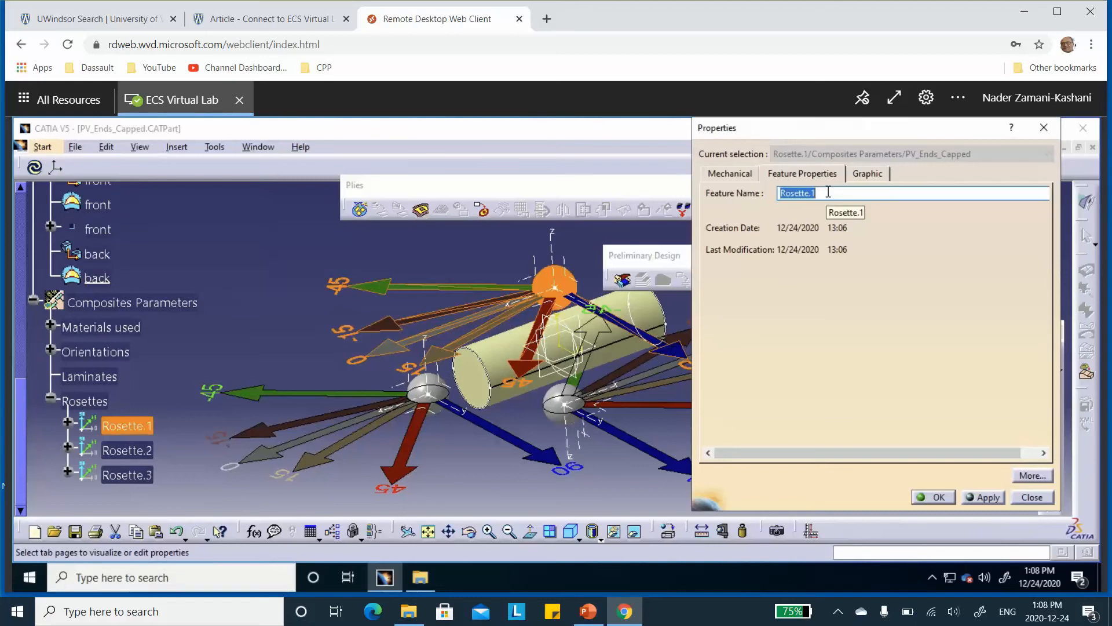
text(top)
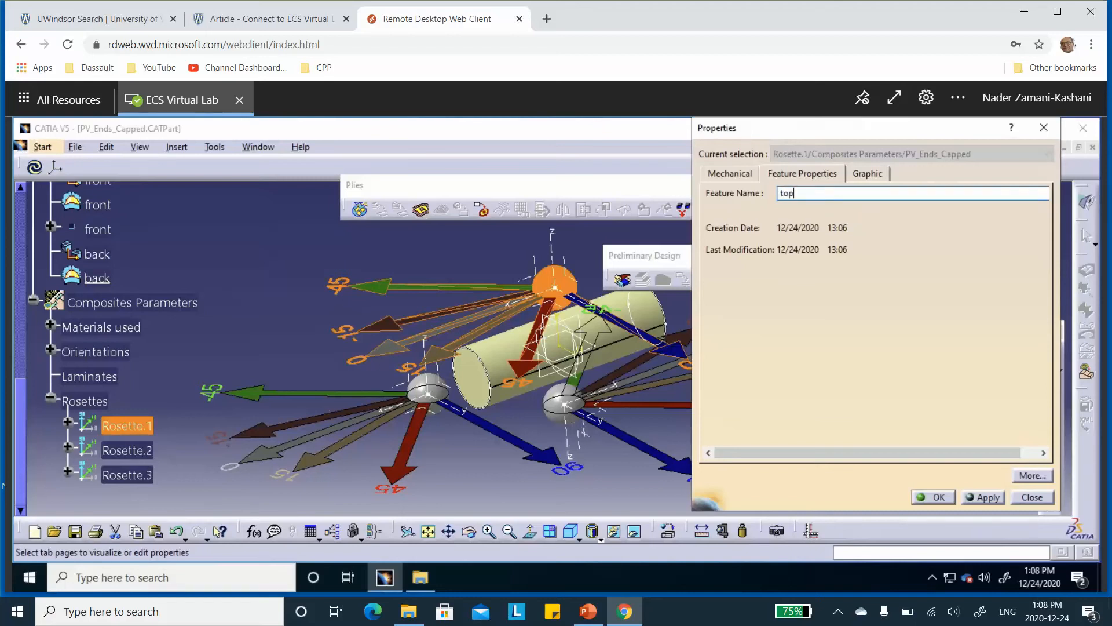
click(934, 497)
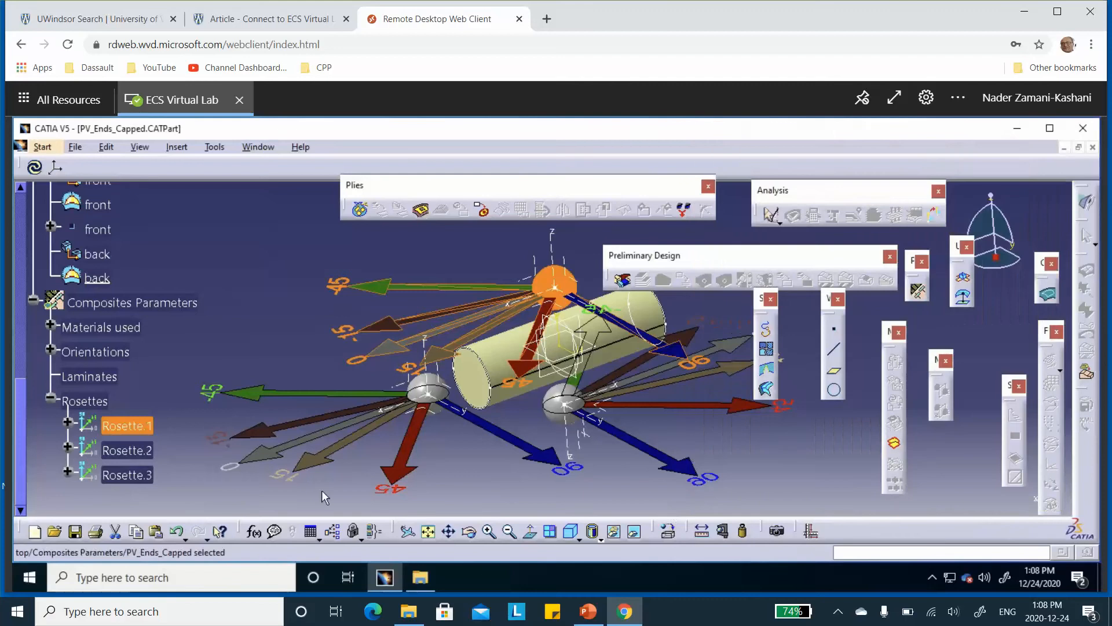
Rename the second rosette, based on the bot axis system, as bot
click(127, 450)
right_click(126, 452)
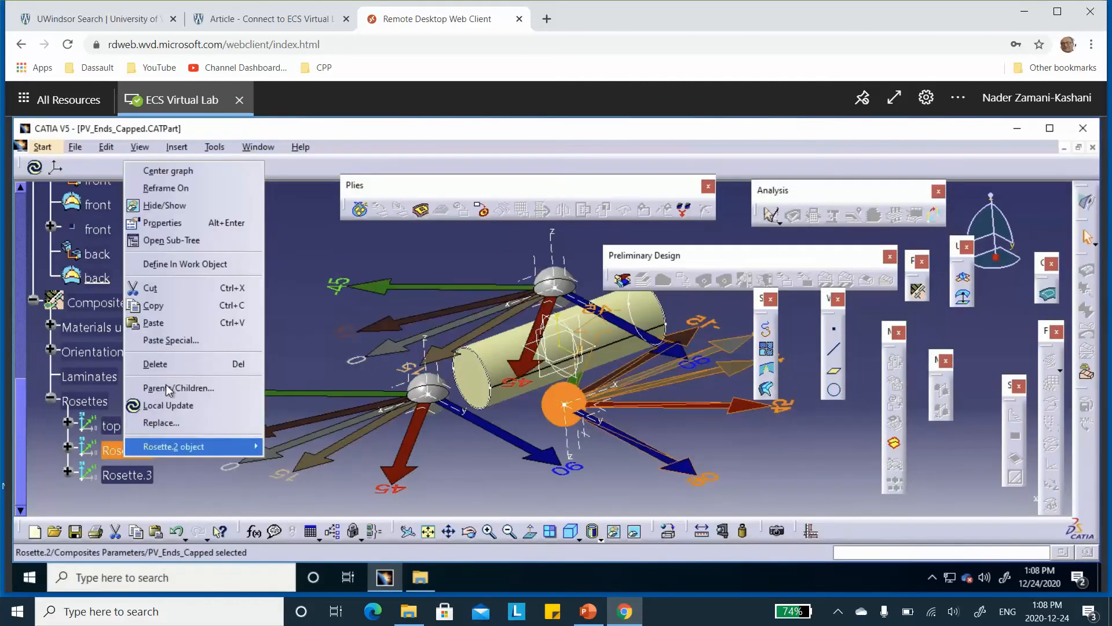
click(174, 226)
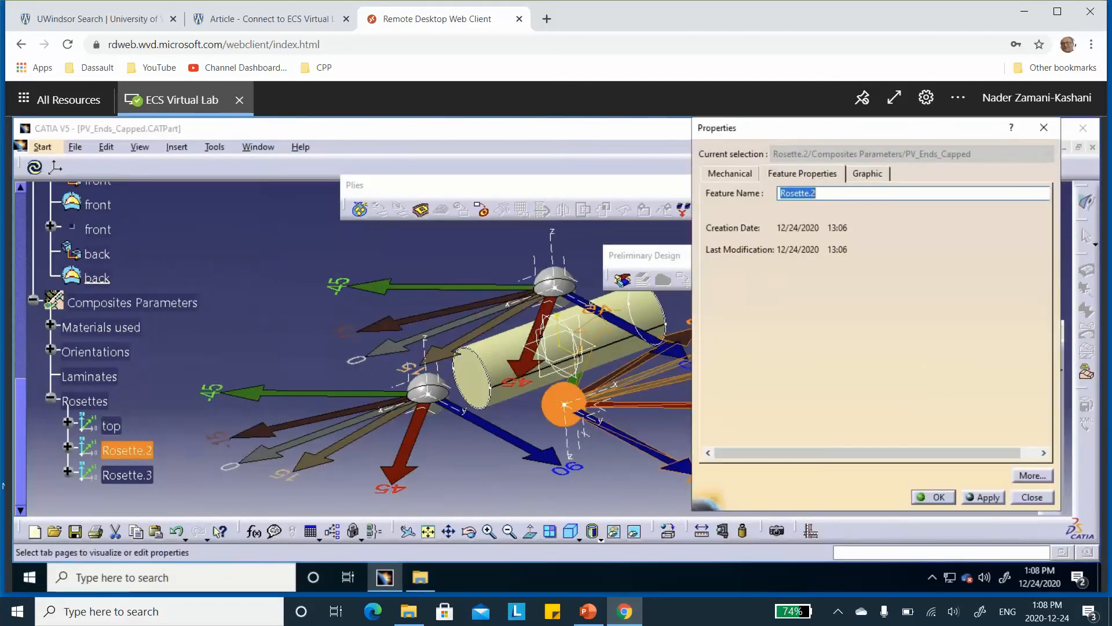
text(bot)
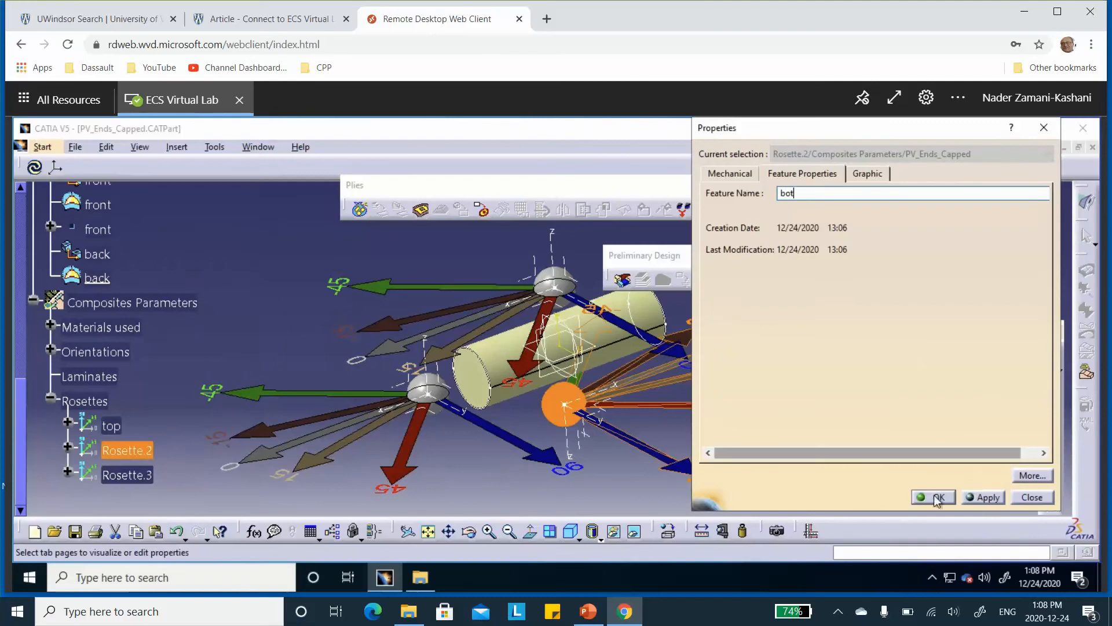
click(934, 497)
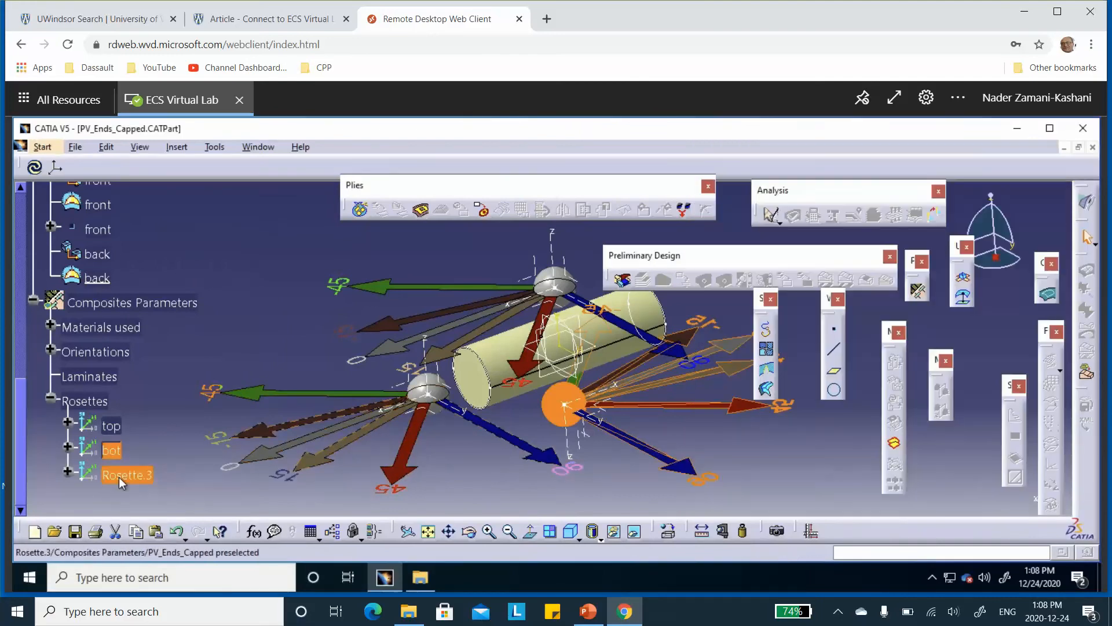
Rename the third rosette, based on the front_and_back axis system, as top_and_bot and save the part
right_click(119, 477)
click(164, 241)
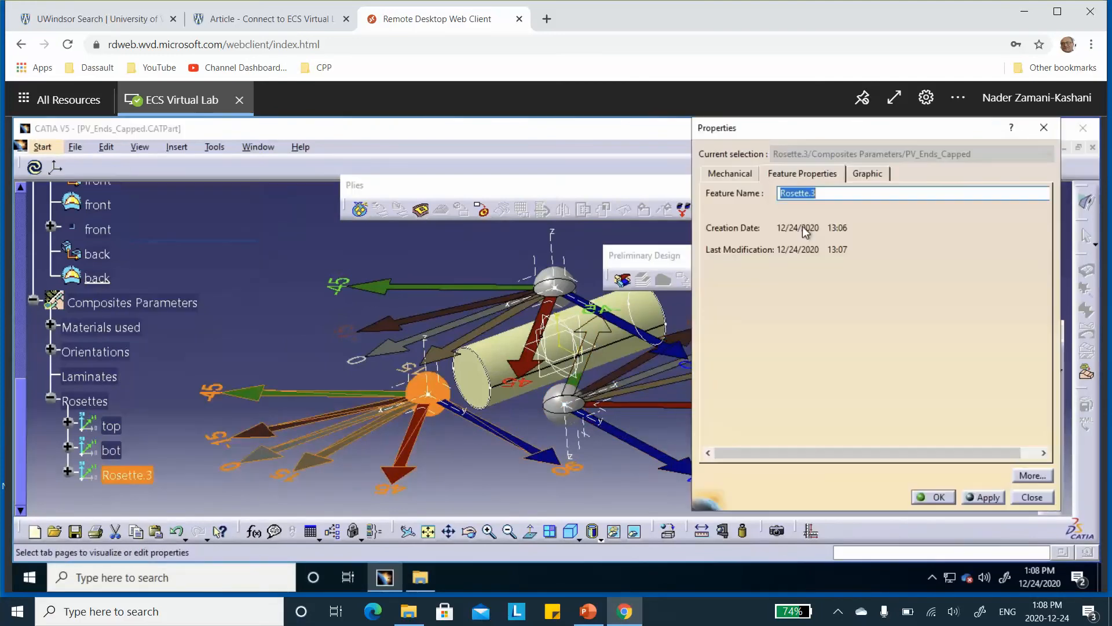
text(top_and_bot)
click(934, 497)
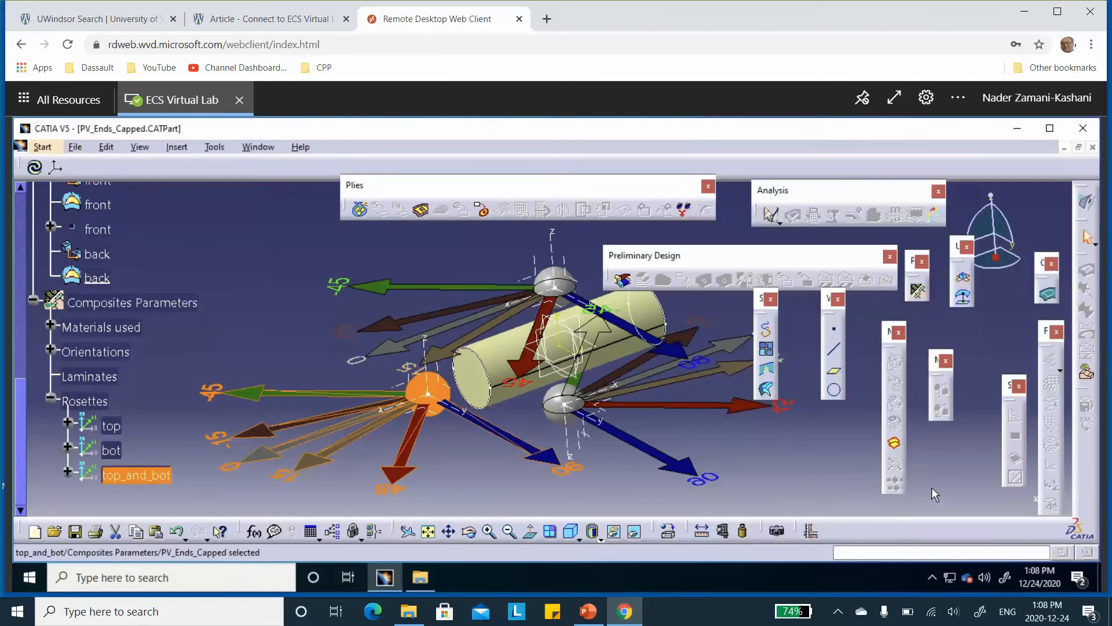
click(136, 413)
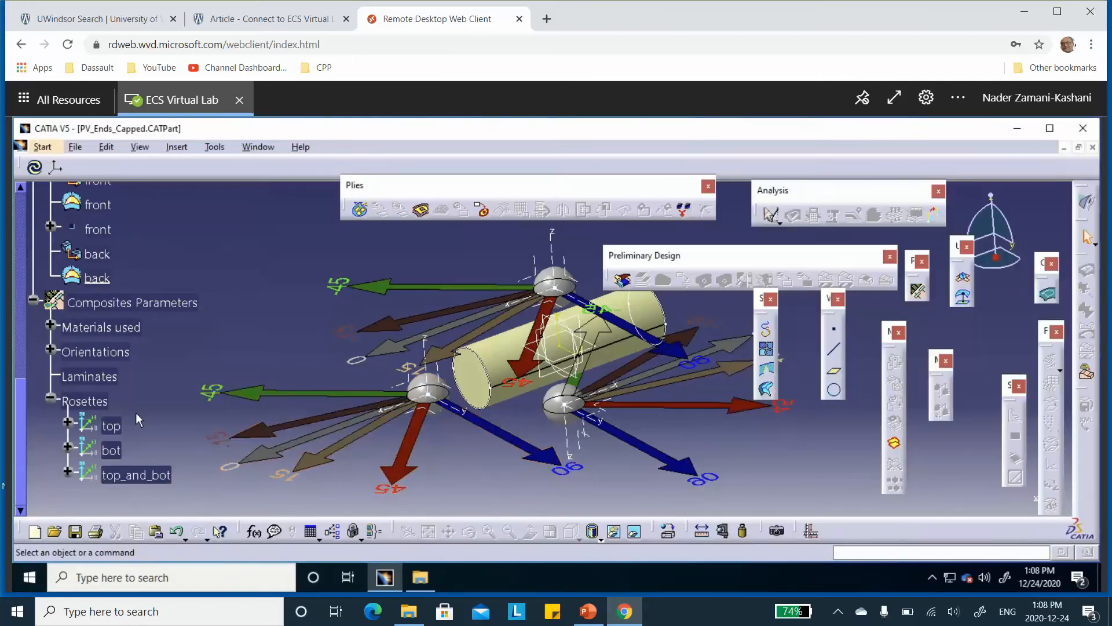
click(78, 534)
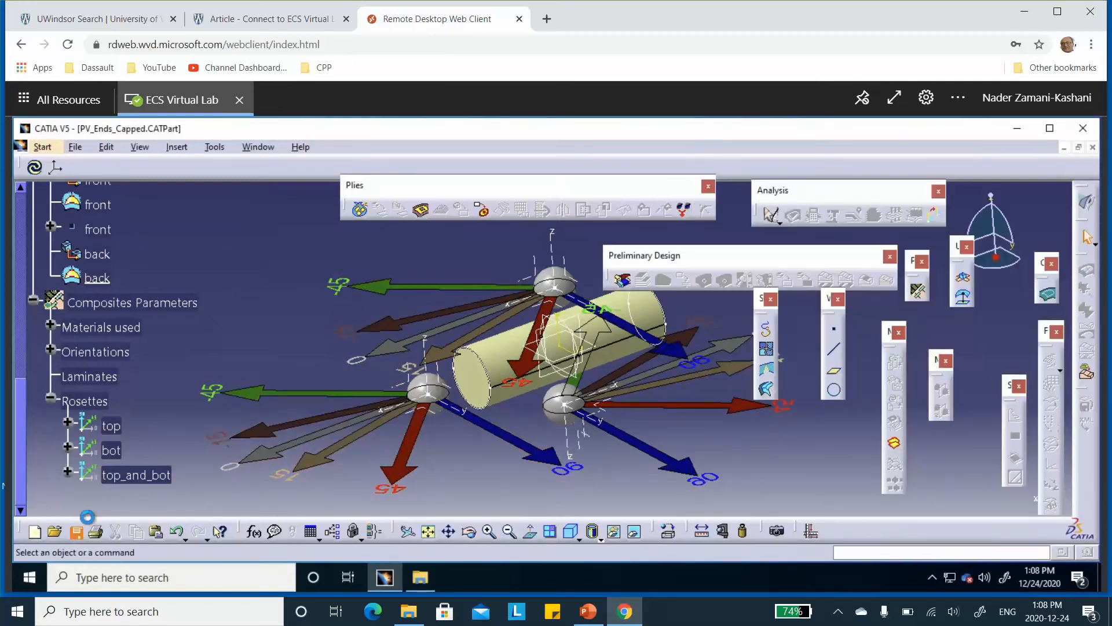
Hide the top_and_bot, top and bot rosettes in the model and collapse the Rosettes branch
right_click(422, 395)
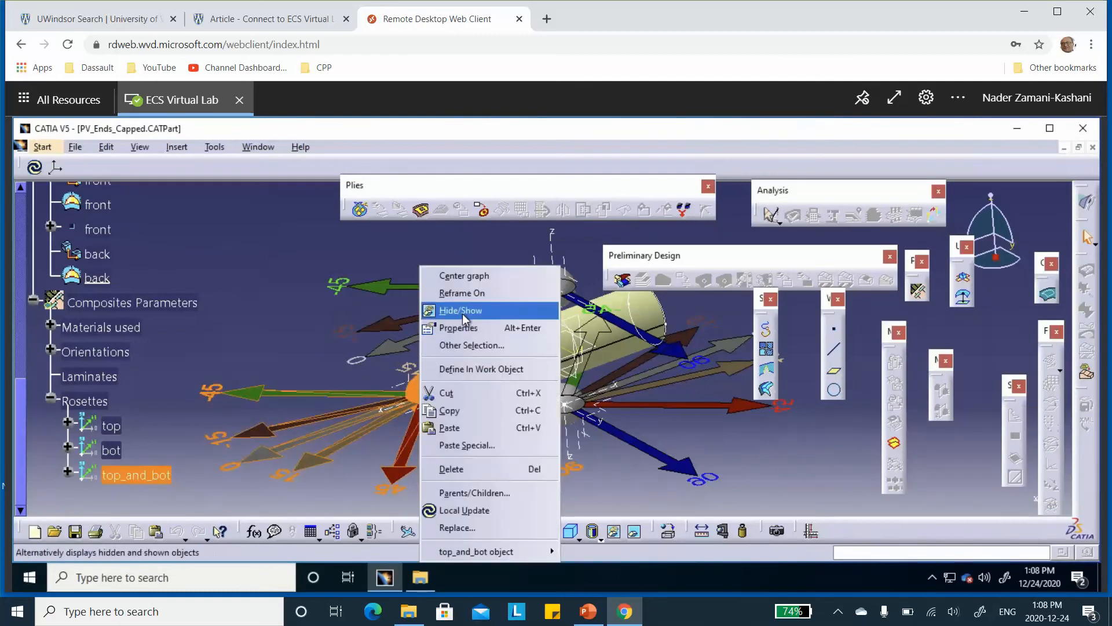
click(464, 311)
right_click(555, 277)
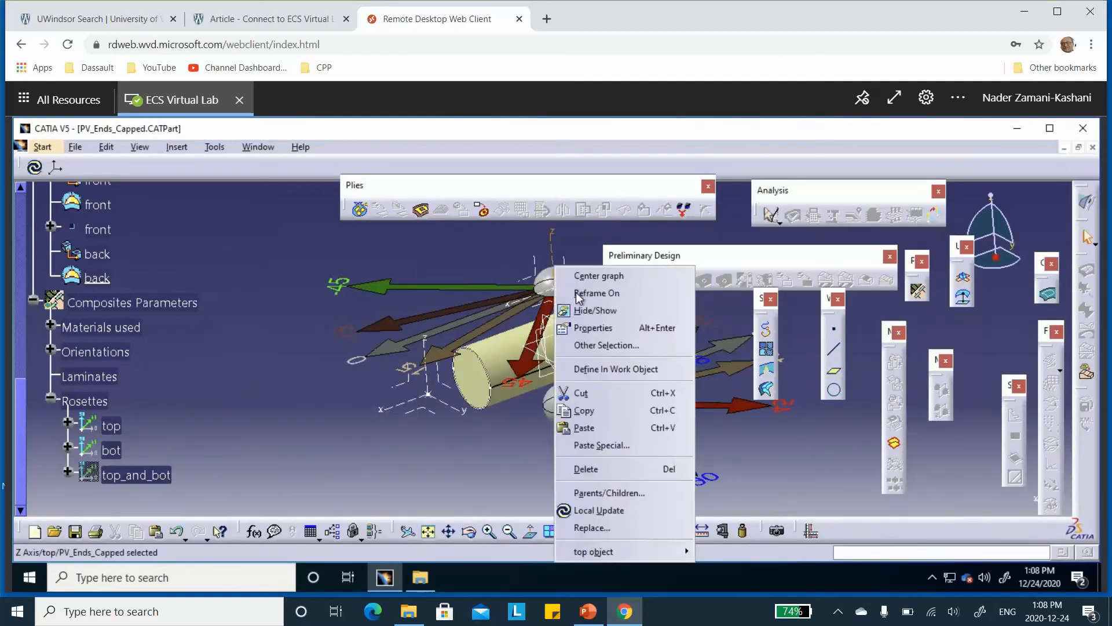
click(573, 248)
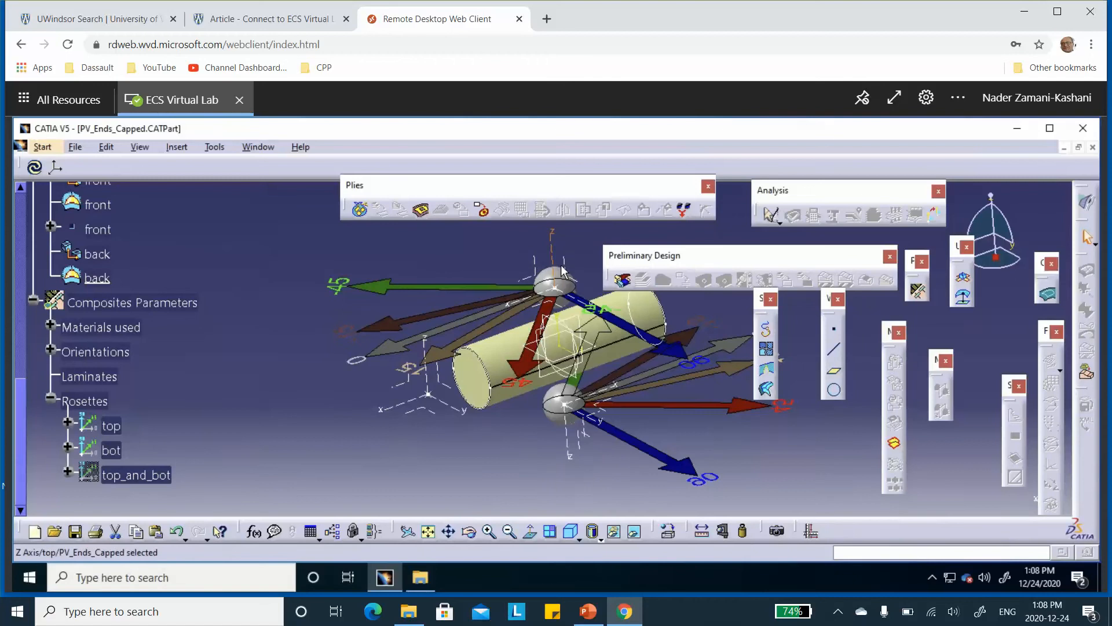
right_click(561, 268)
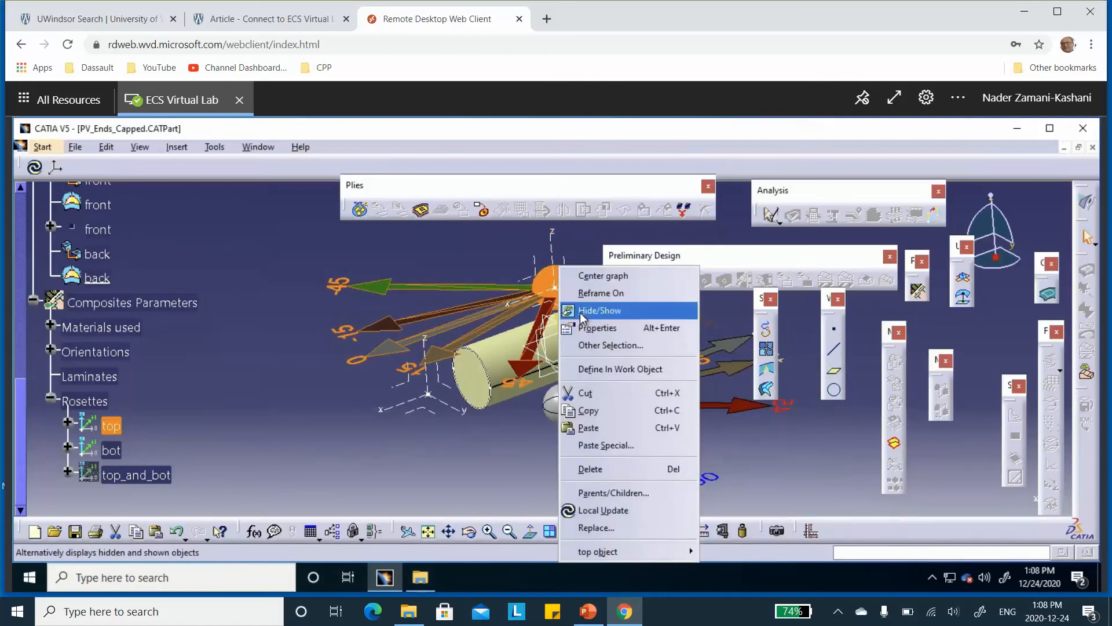
click(581, 313)
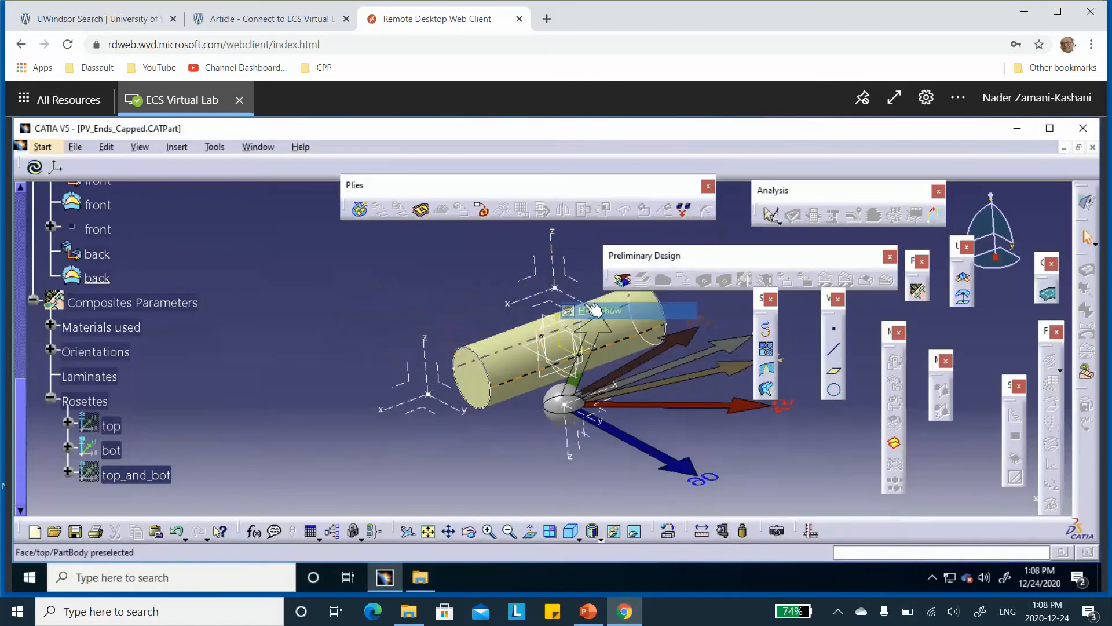
right_click(560, 395)
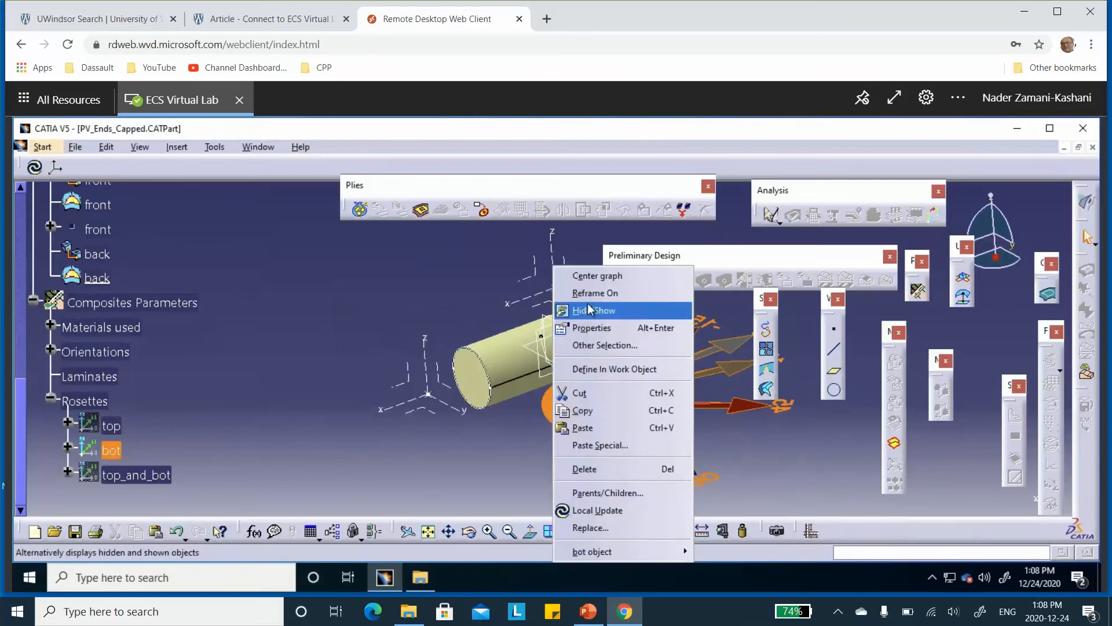
click(589, 312)
middle_drag(357, 375, 346, 400)
middle_drag(318, 339, 334, 363)
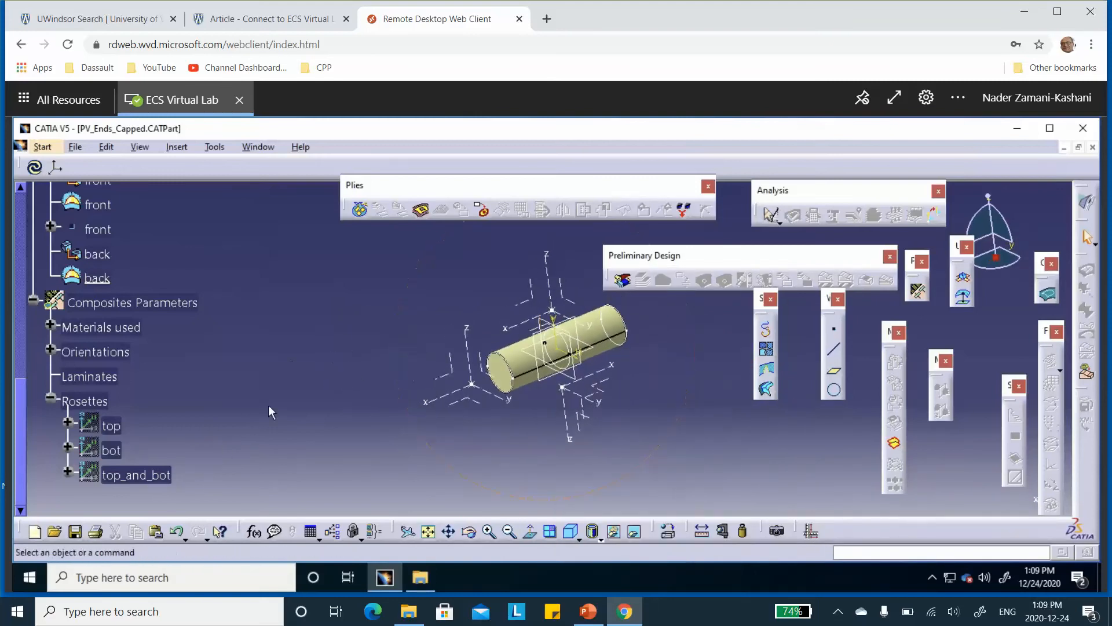
click(51, 398)
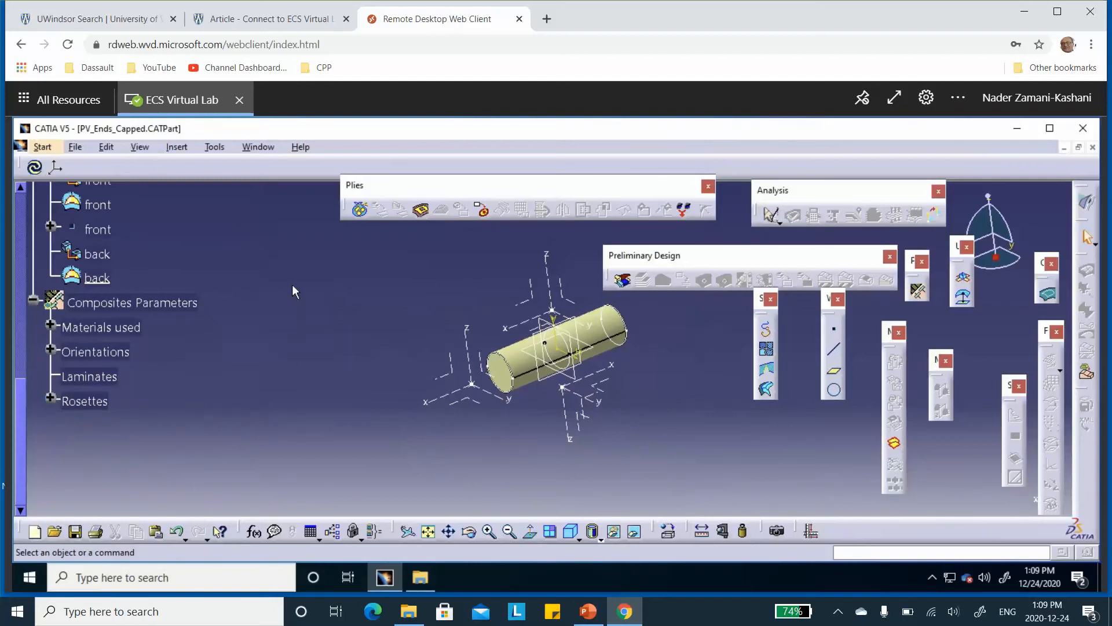
Create a plies group named top on the top surface with the draping direction reversed and the top rosette assigned
middle_drag(265, 263, 299, 249)
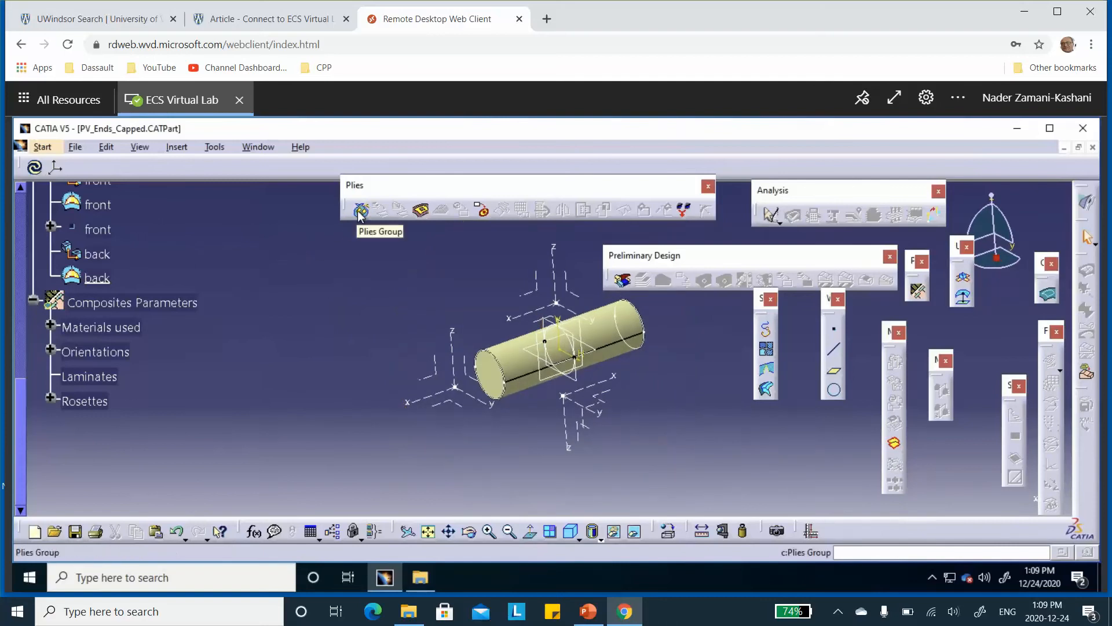
click(359, 211)
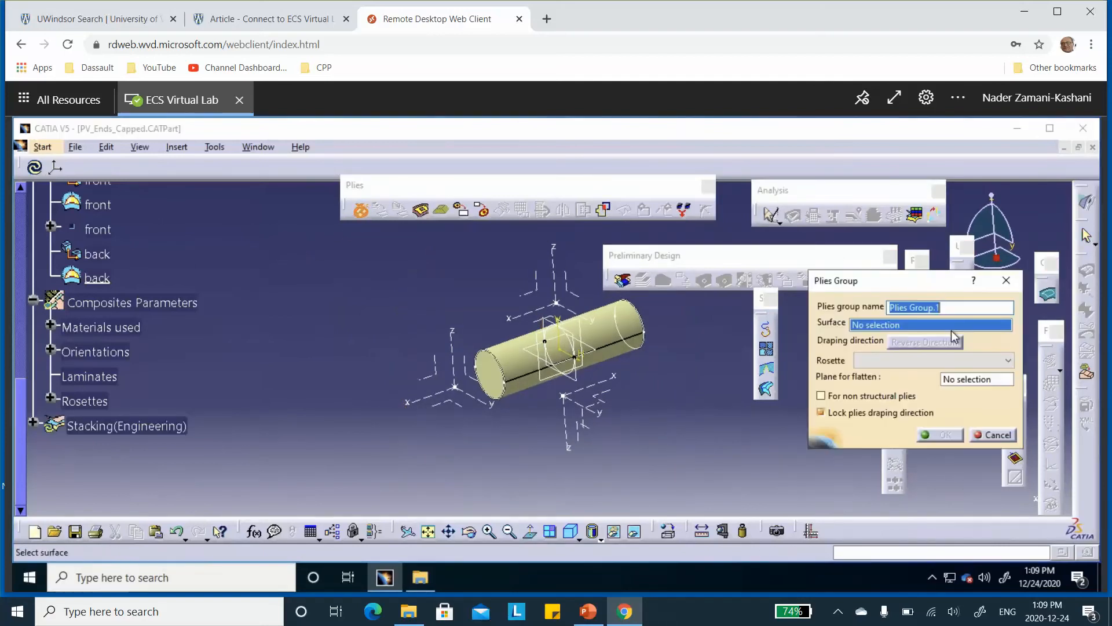
text(top)
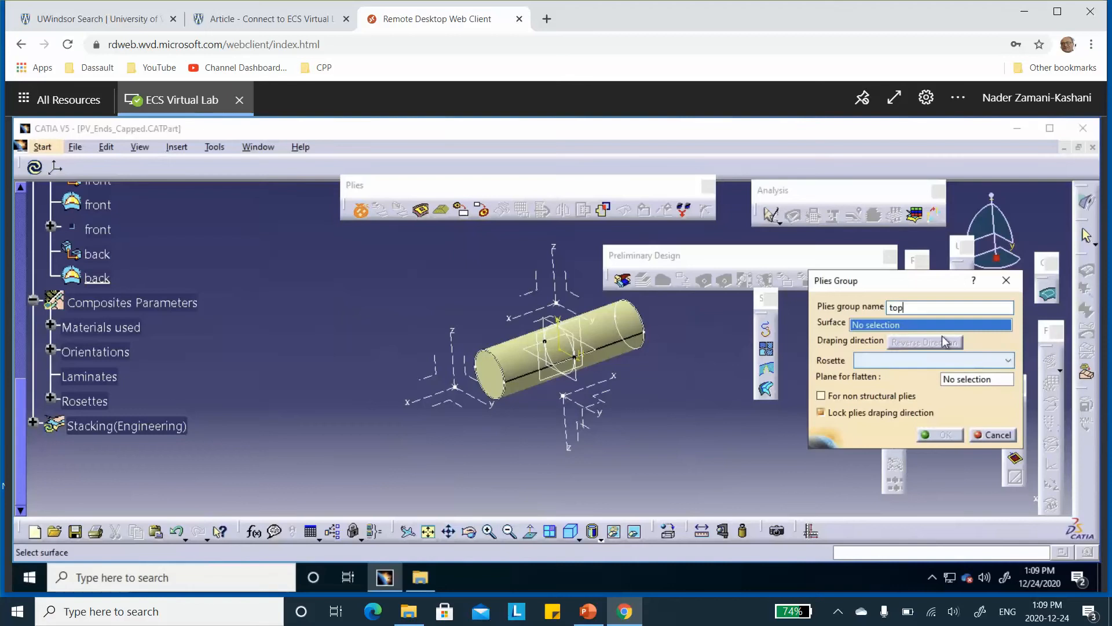
click(600, 335)
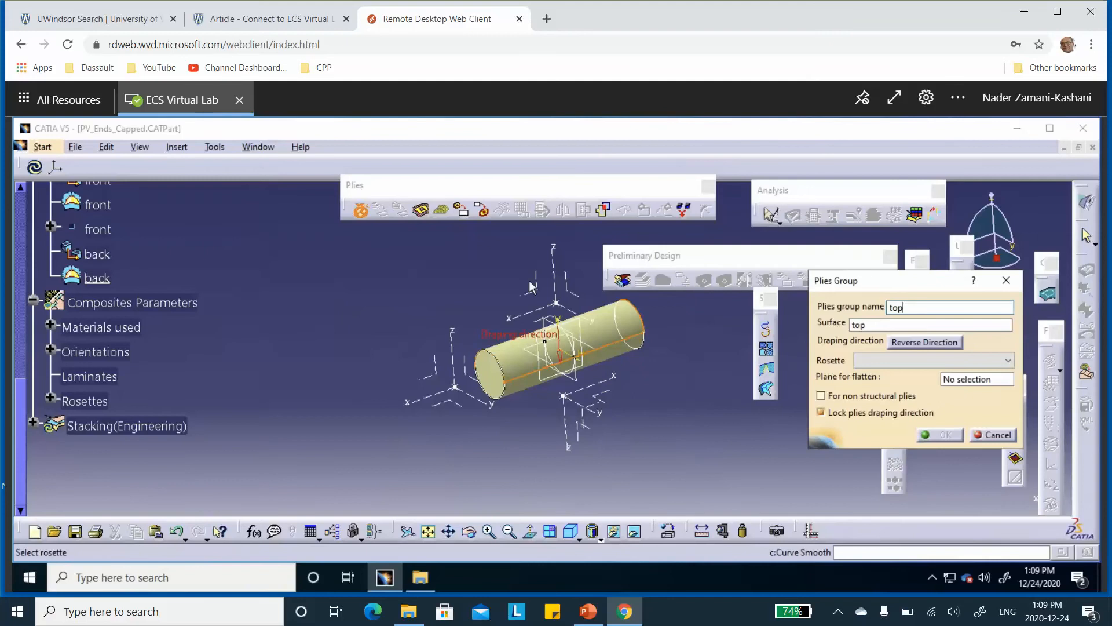
click(923, 342)
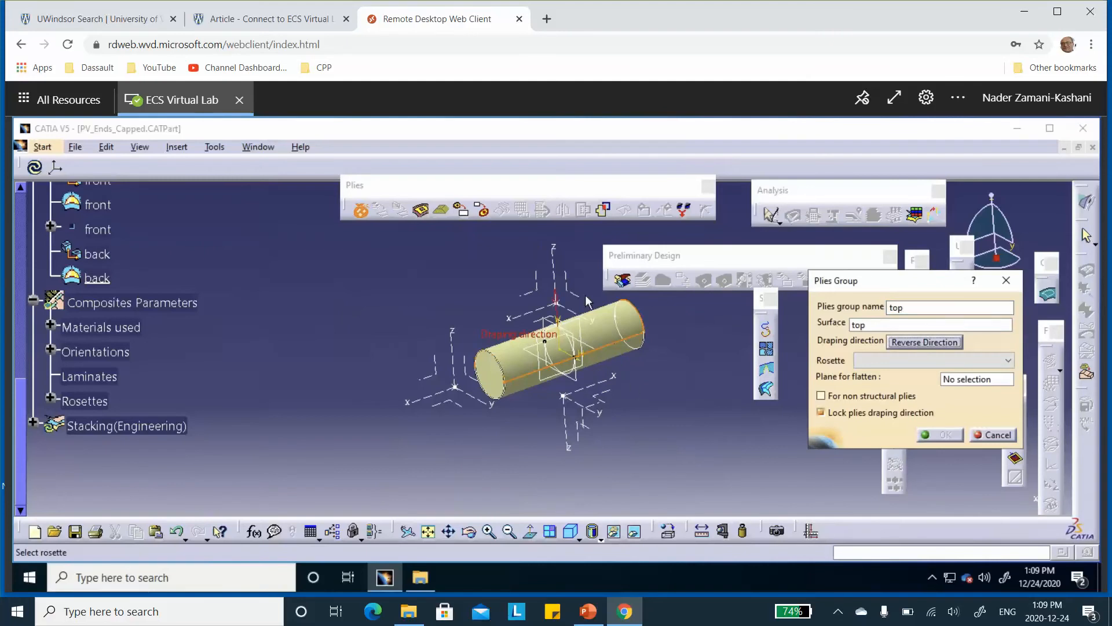
click(912, 361)
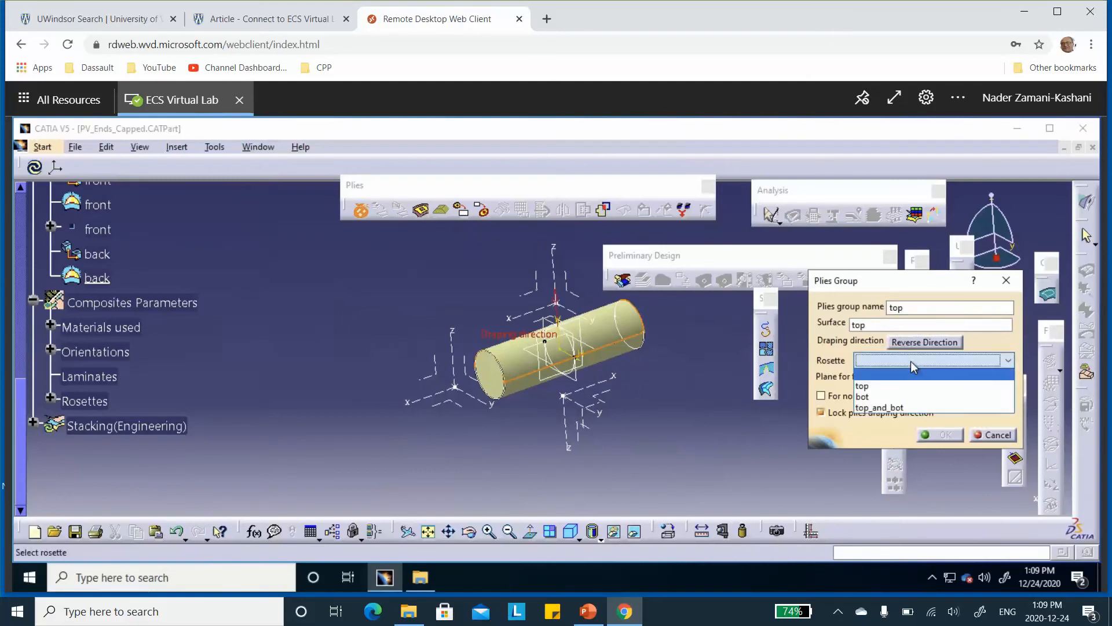
click(880, 386)
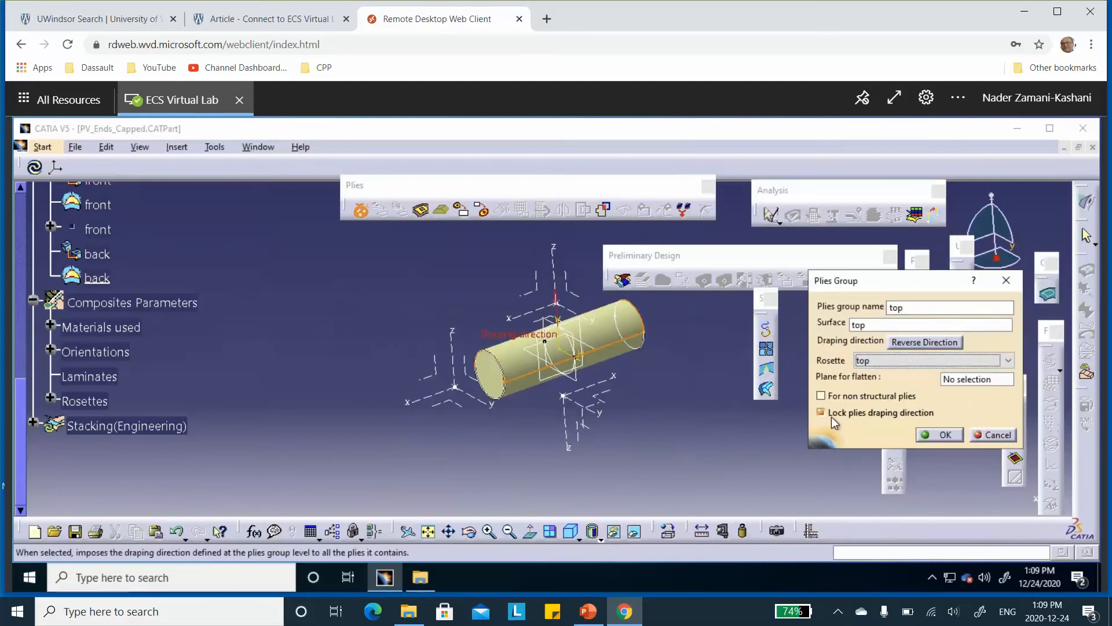
click(944, 435)
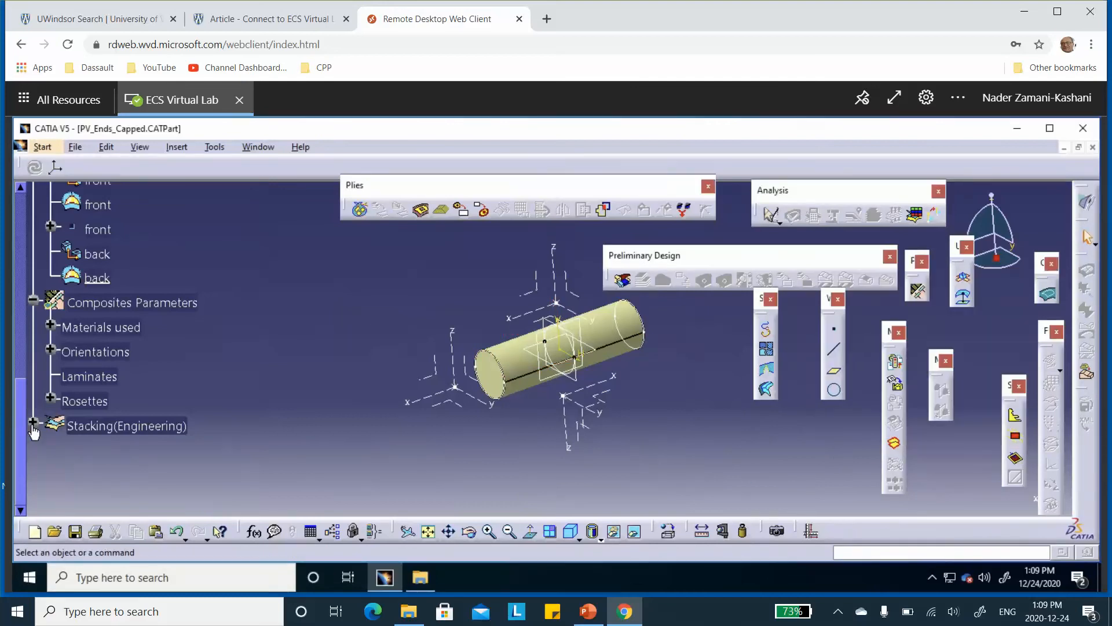
Start a ply in the top plies group and assign the top boundary curve as its contour
click(33, 422)
scroll(208, 350, down, 3)
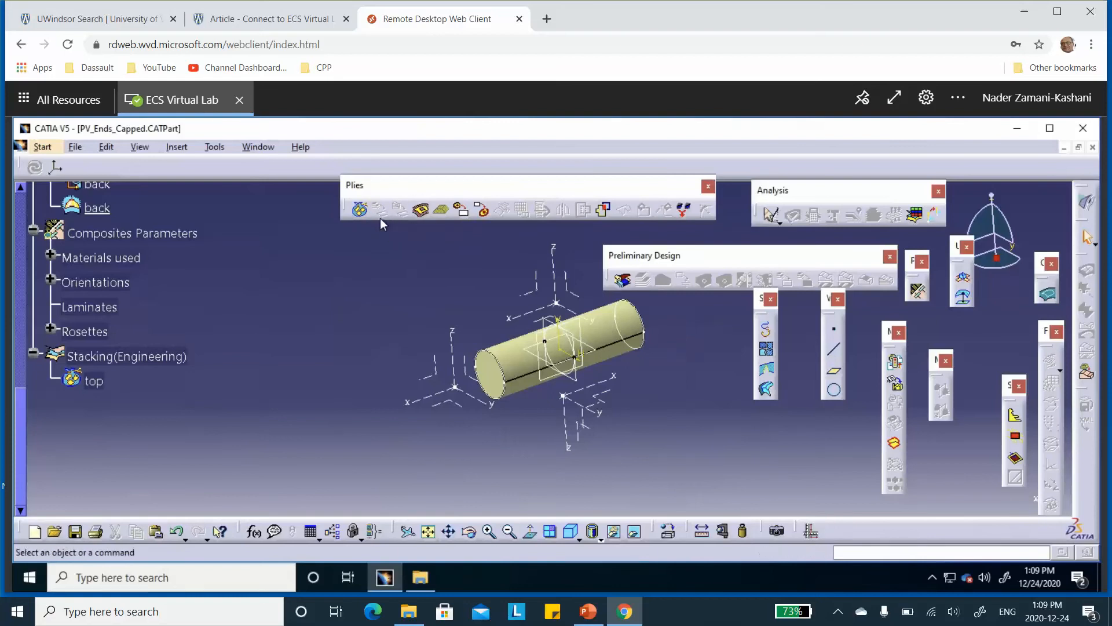
click(422, 212)
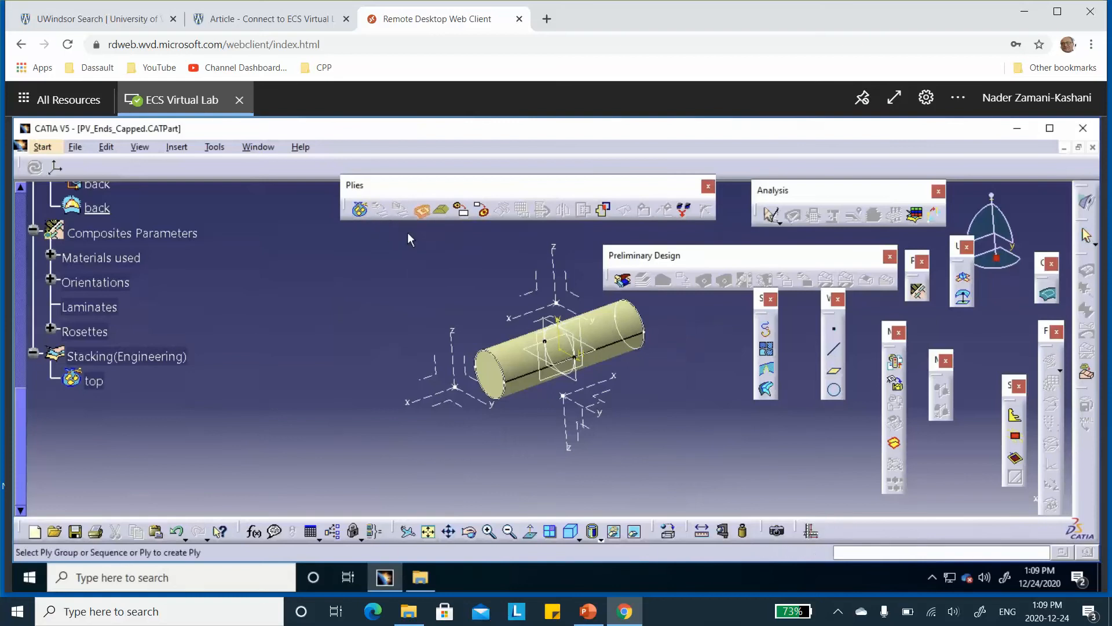
click(90, 380)
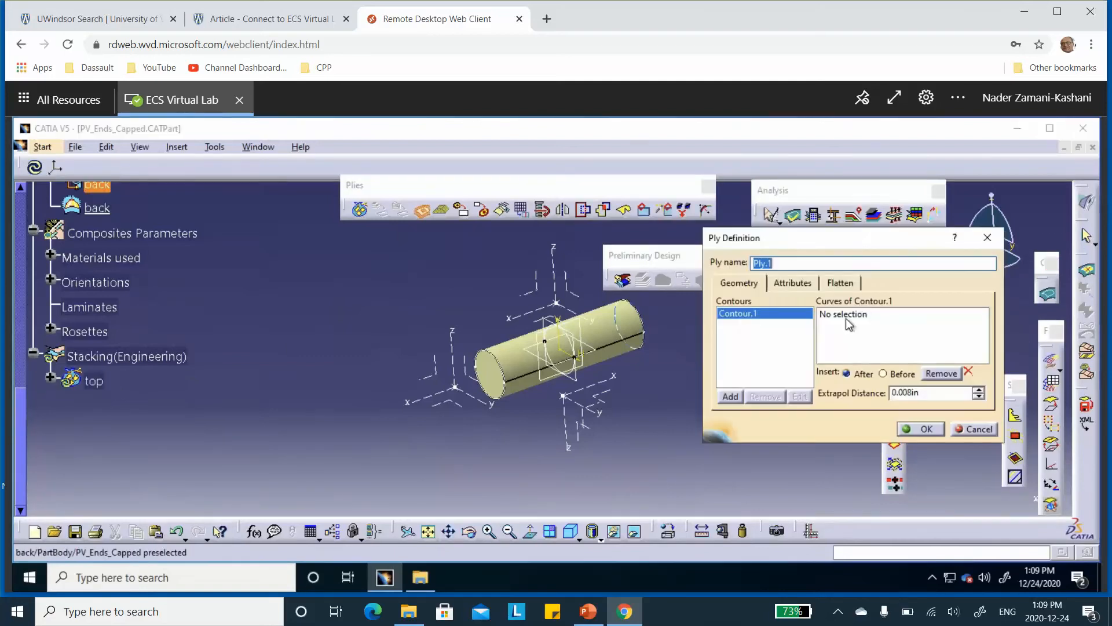
click(846, 316)
scroll(231, 290, up, 3)
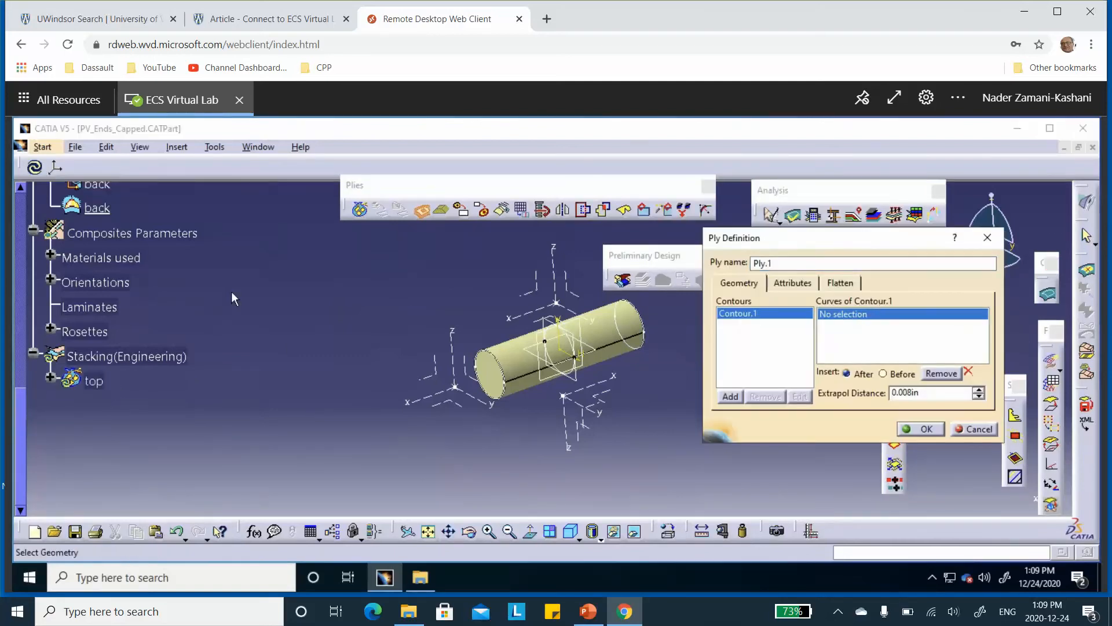
scroll(231, 289, up, 3)
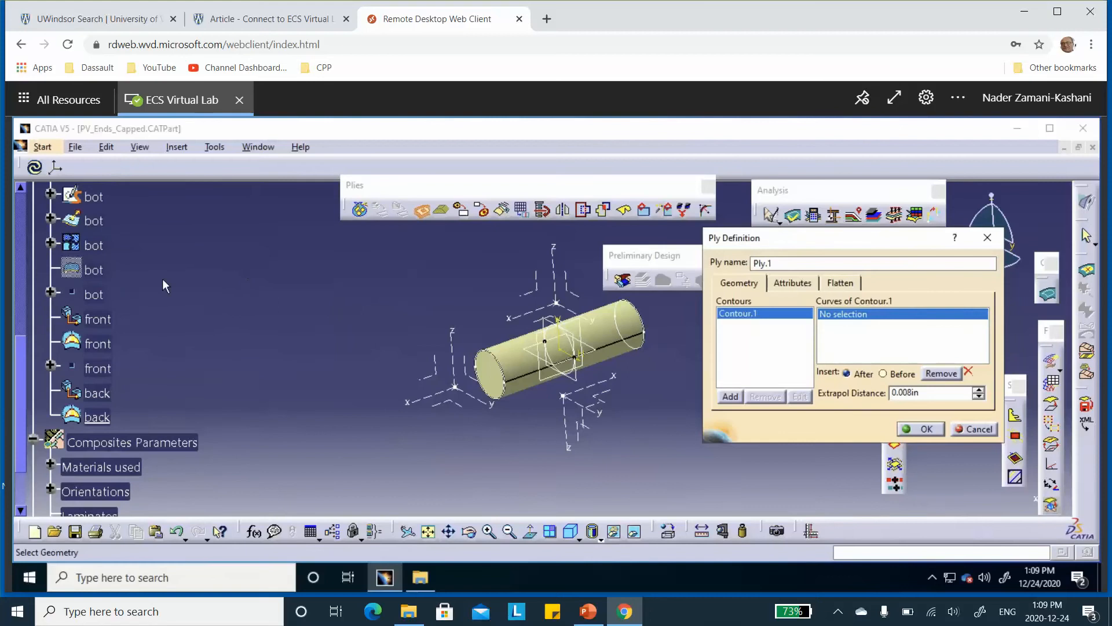
click(96, 273)
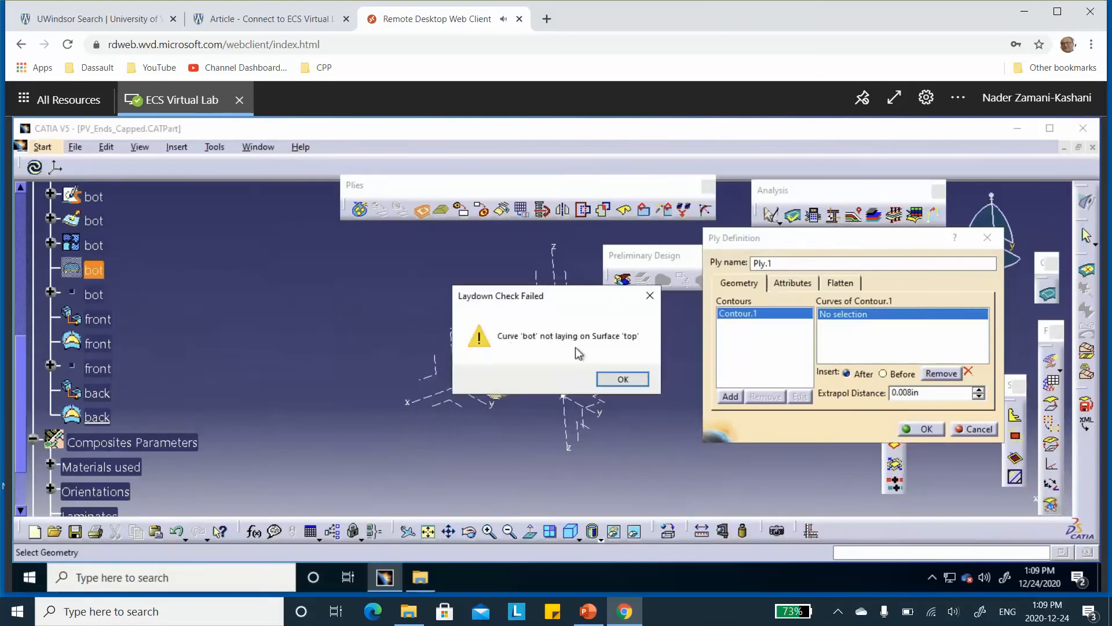
click(610, 371)
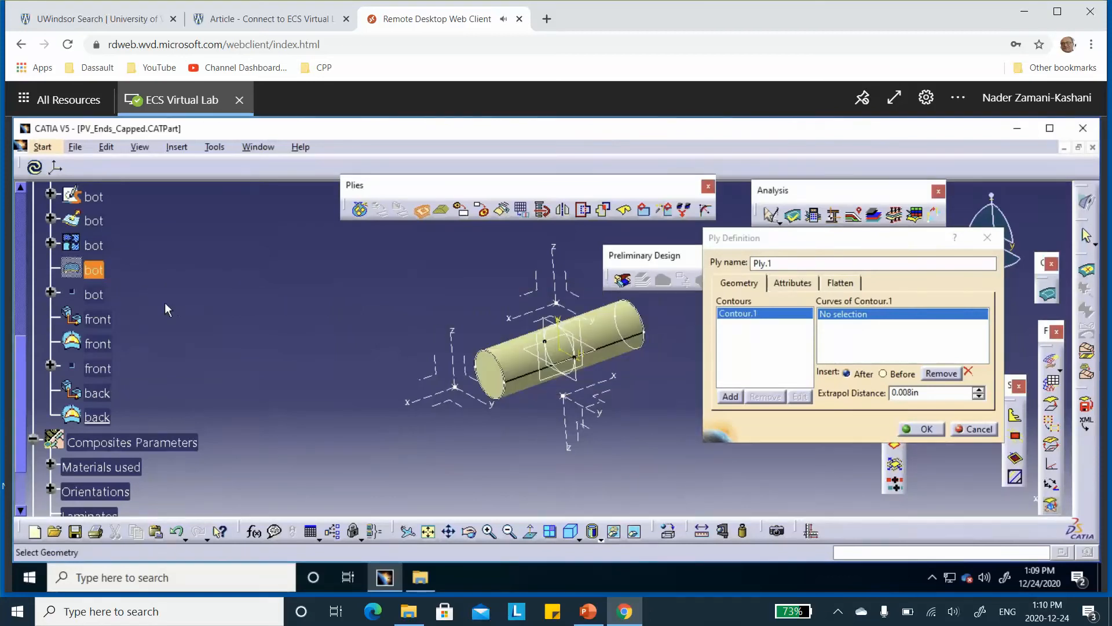
scroll(162, 300, up, 3)
click(94, 217)
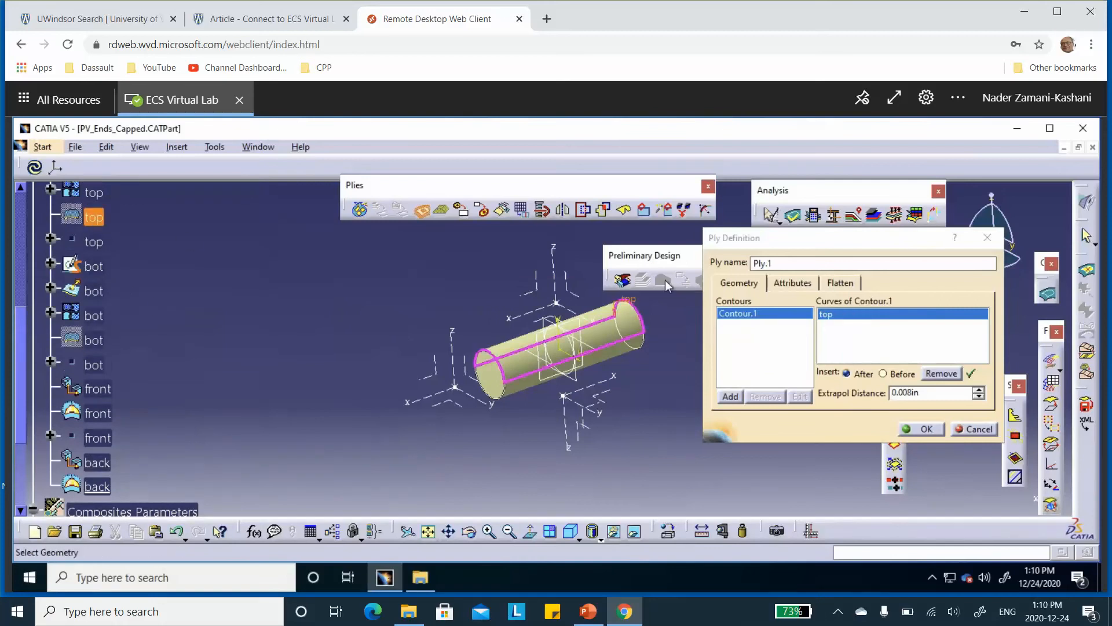
Give the first top ply the carbon-epoxy-0.05in material and the plus15 direction, and create it
click(793, 282)
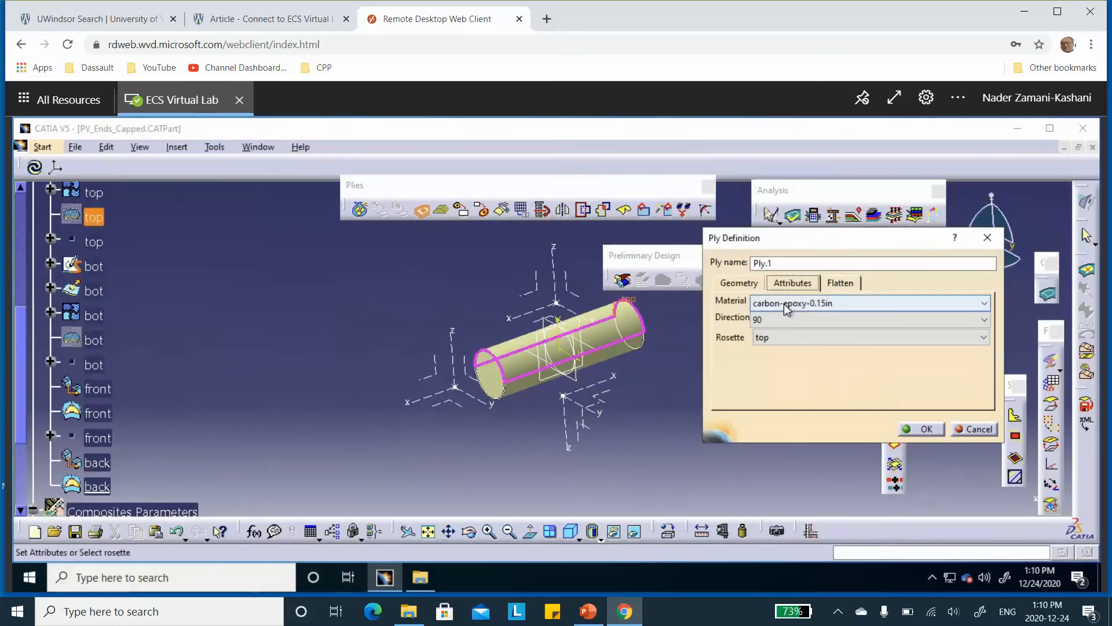
click(787, 305)
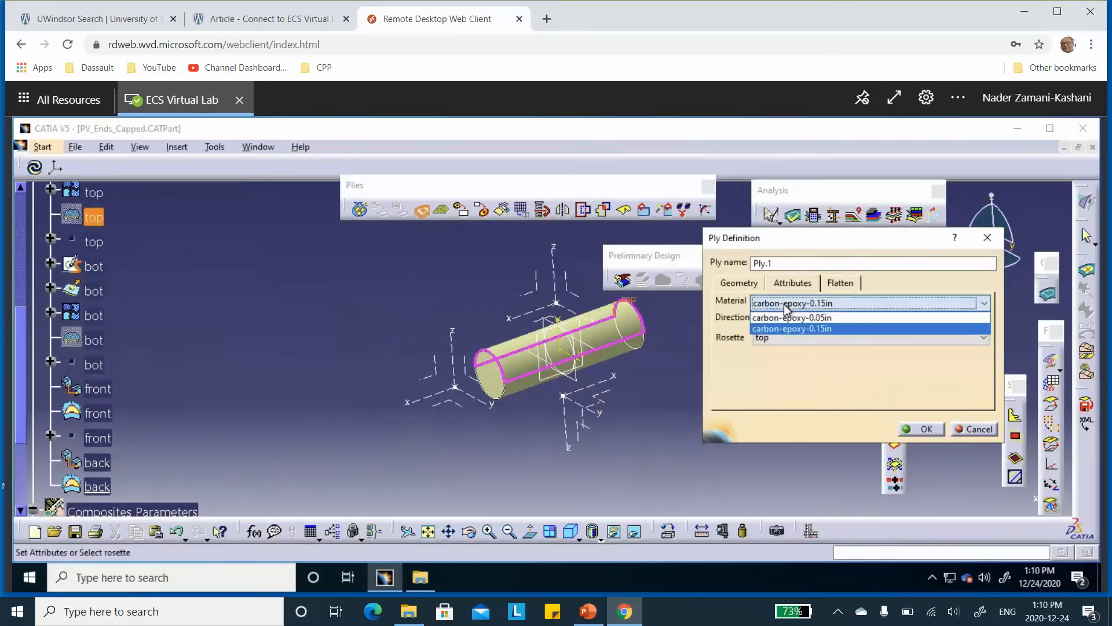
click(789, 318)
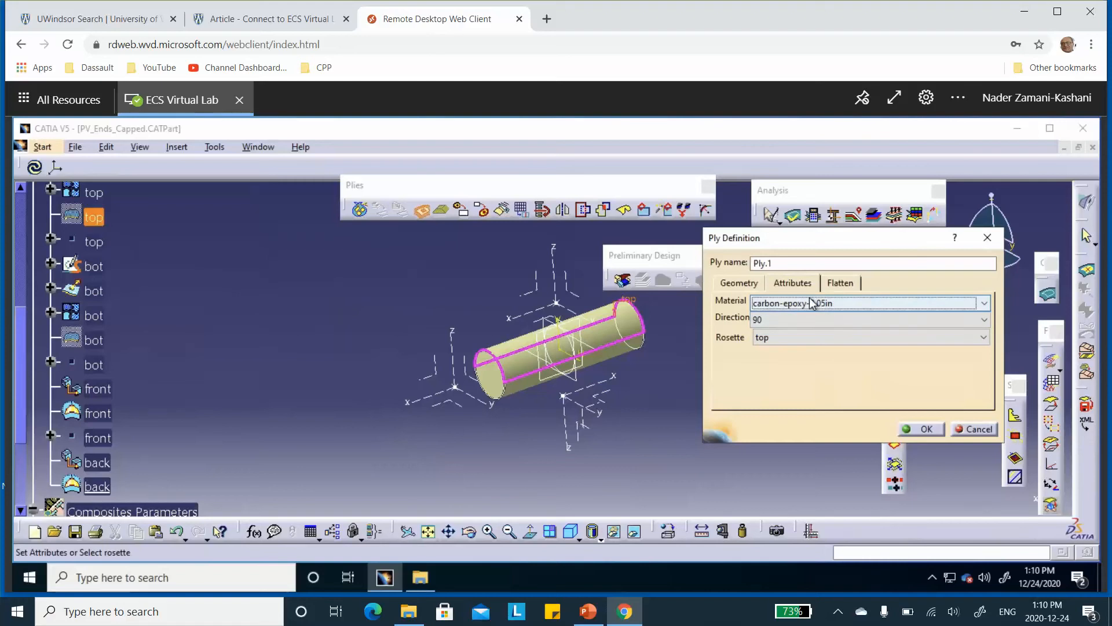
click(792, 320)
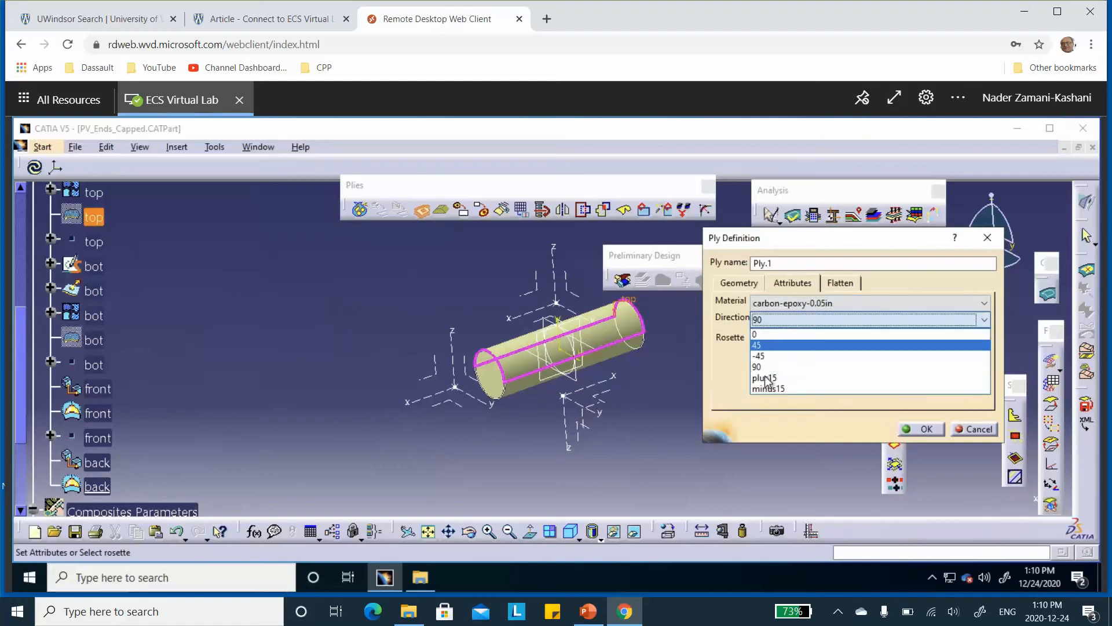
click(766, 378)
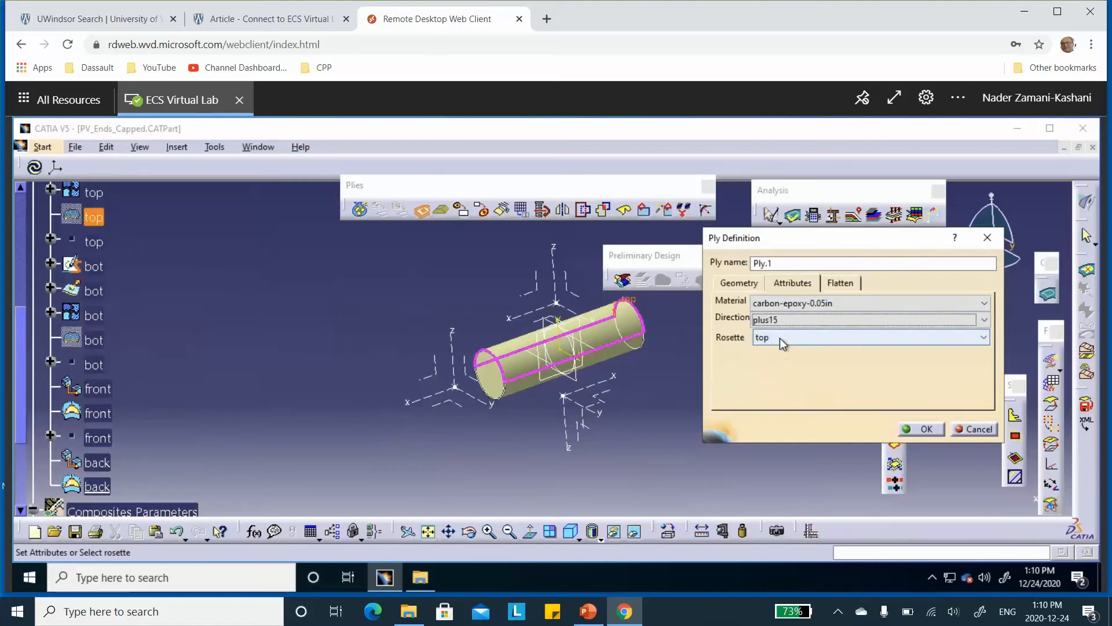
click(924, 430)
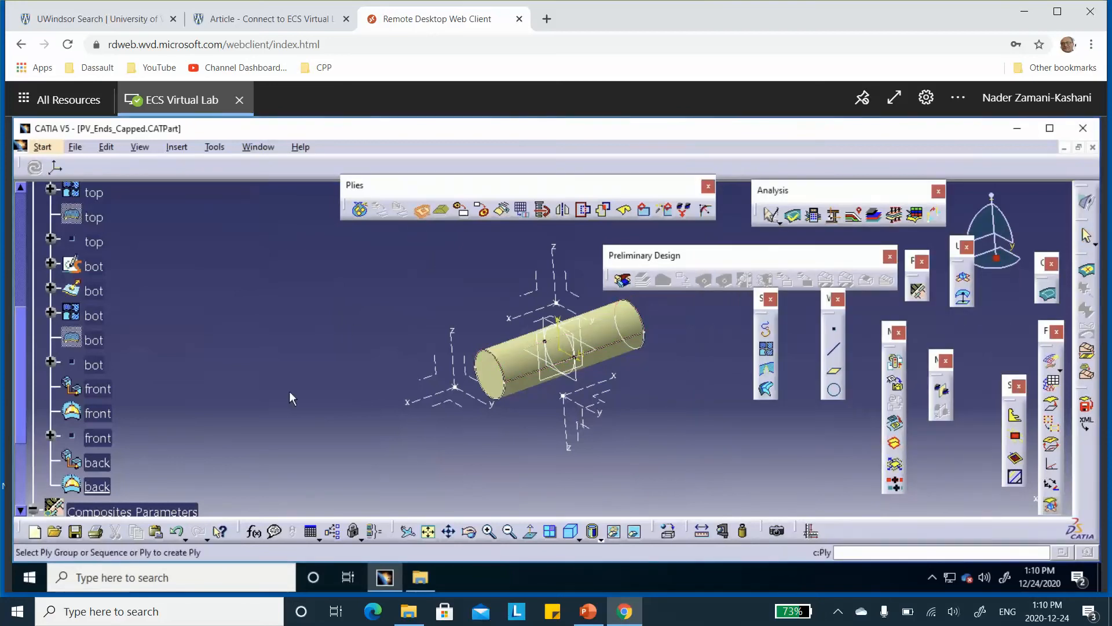
Start a second ply in the top plies group with the top boundary curve as its contour
scroll(249, 345, down, 5)
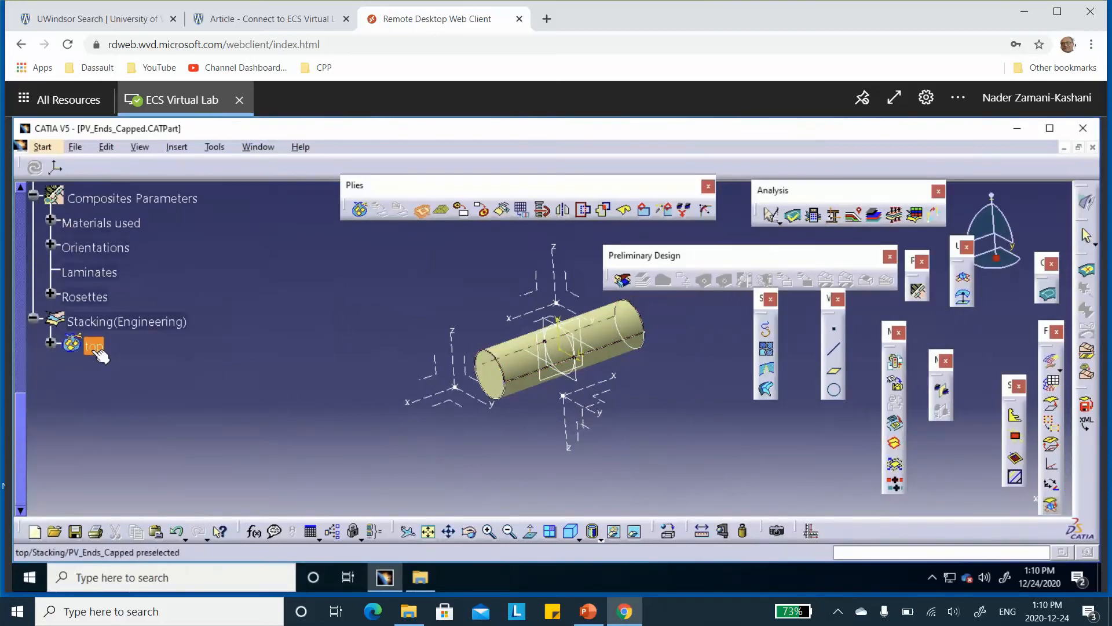
click(94, 347)
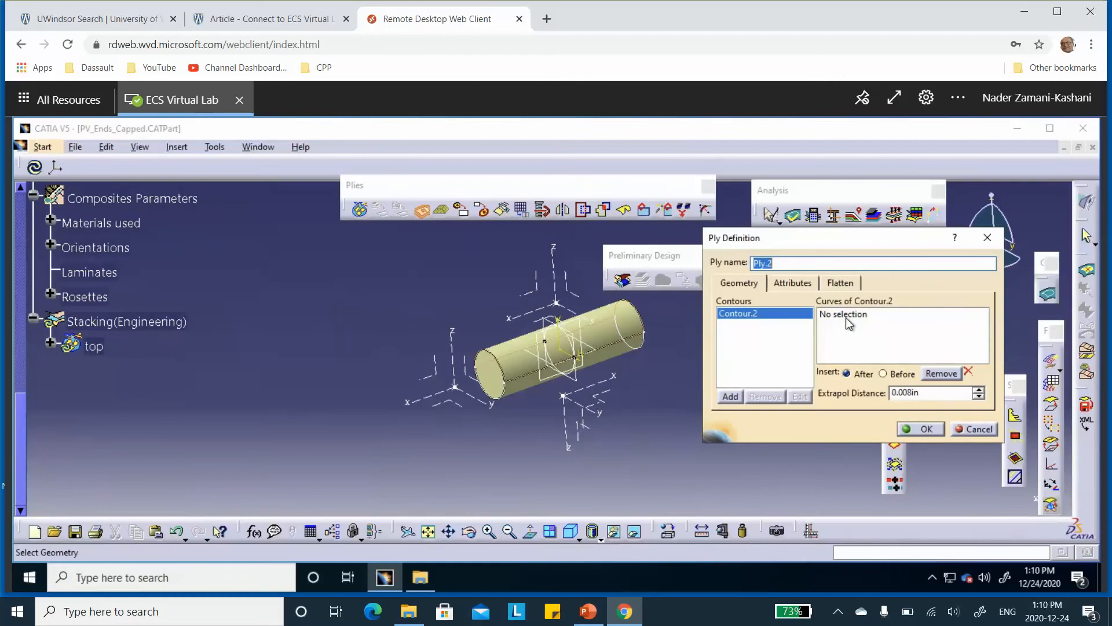
click(847, 318)
scroll(288, 272, up, 4)
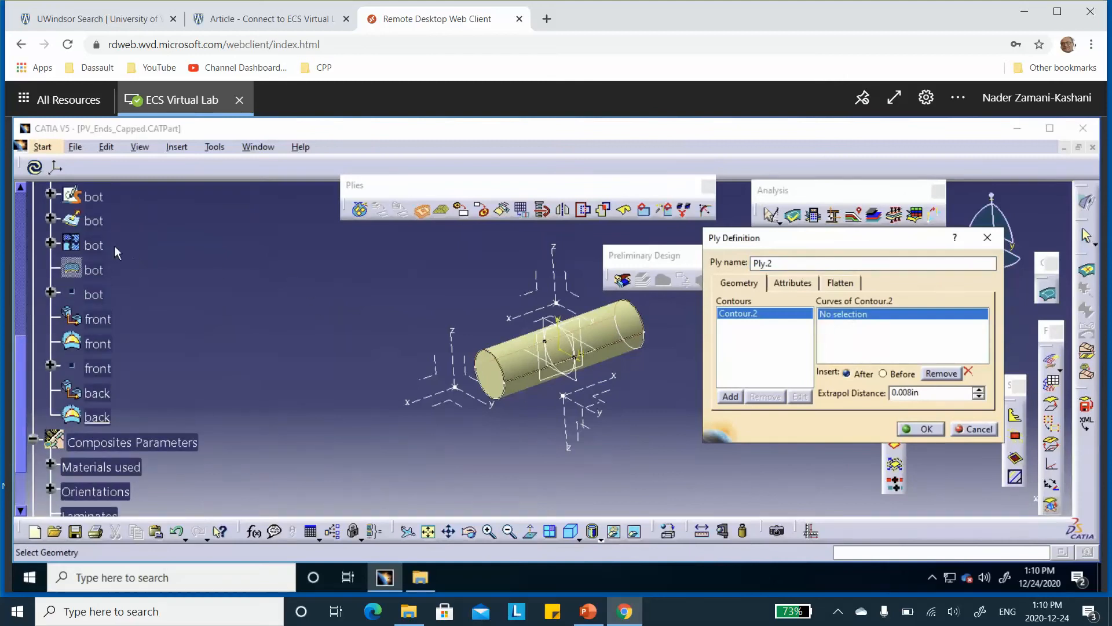
scroll(131, 258, up, 1)
click(93, 218)
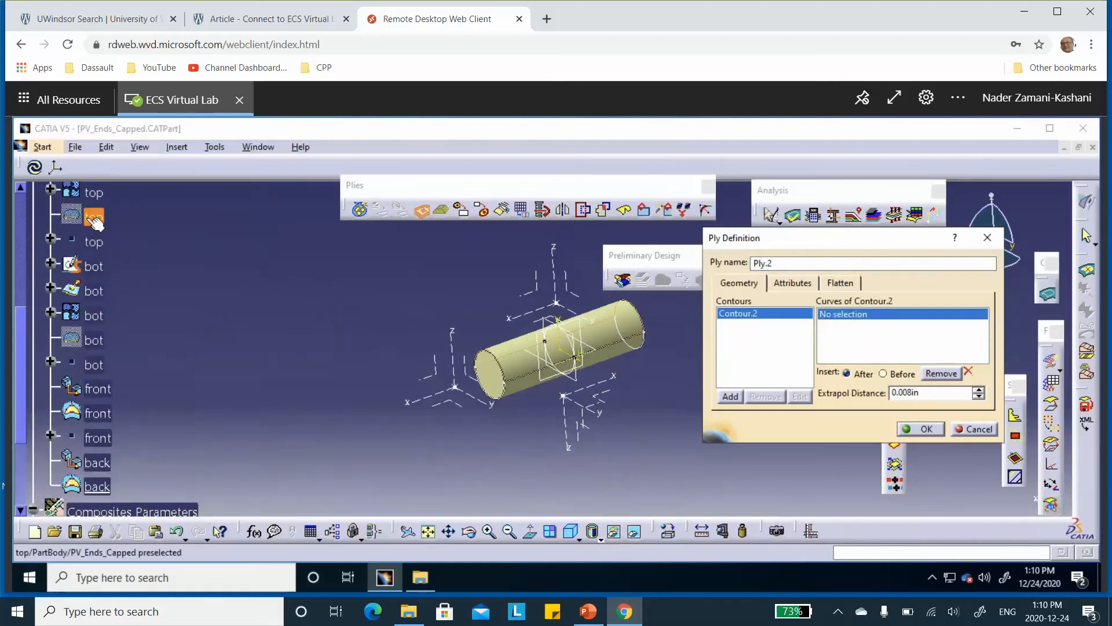
Set the second top ply's direction to minus15 and create it
click(788, 283)
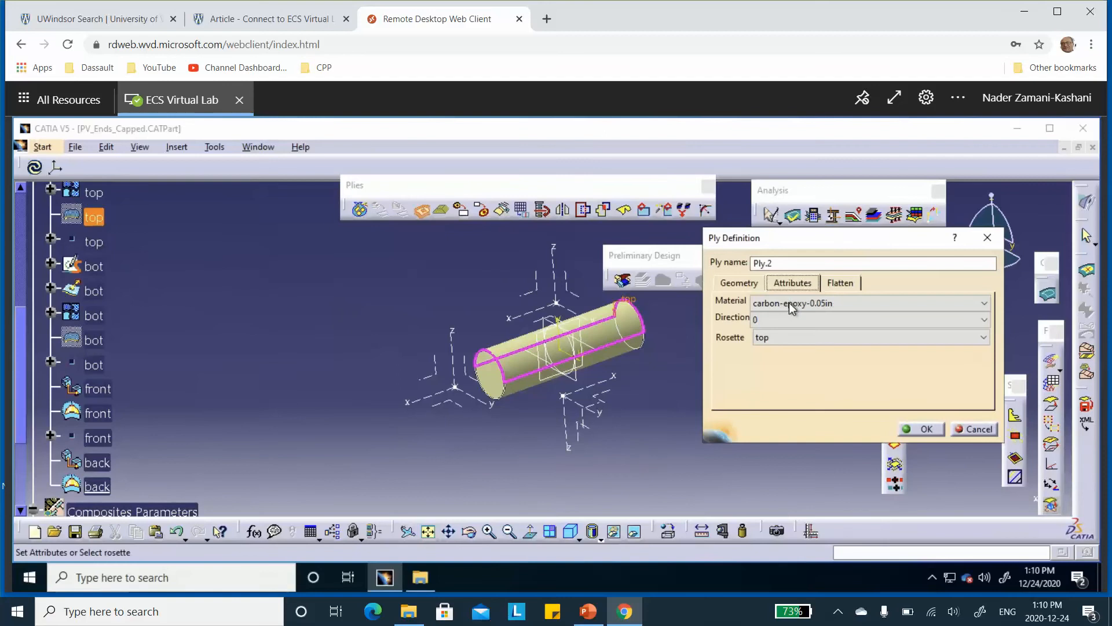
click(786, 319)
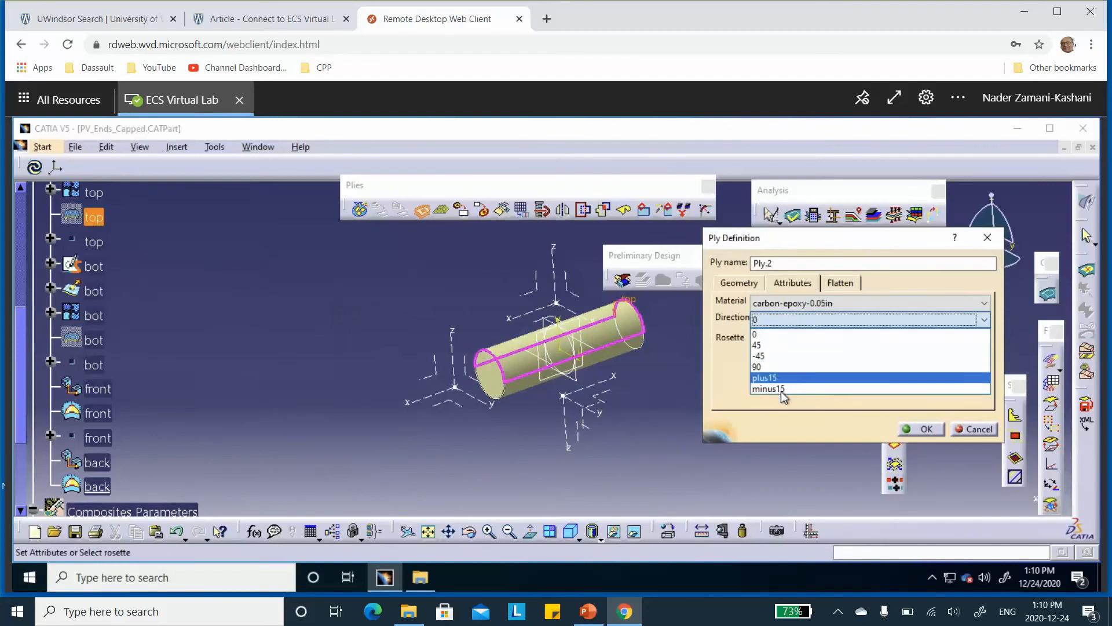
click(781, 390)
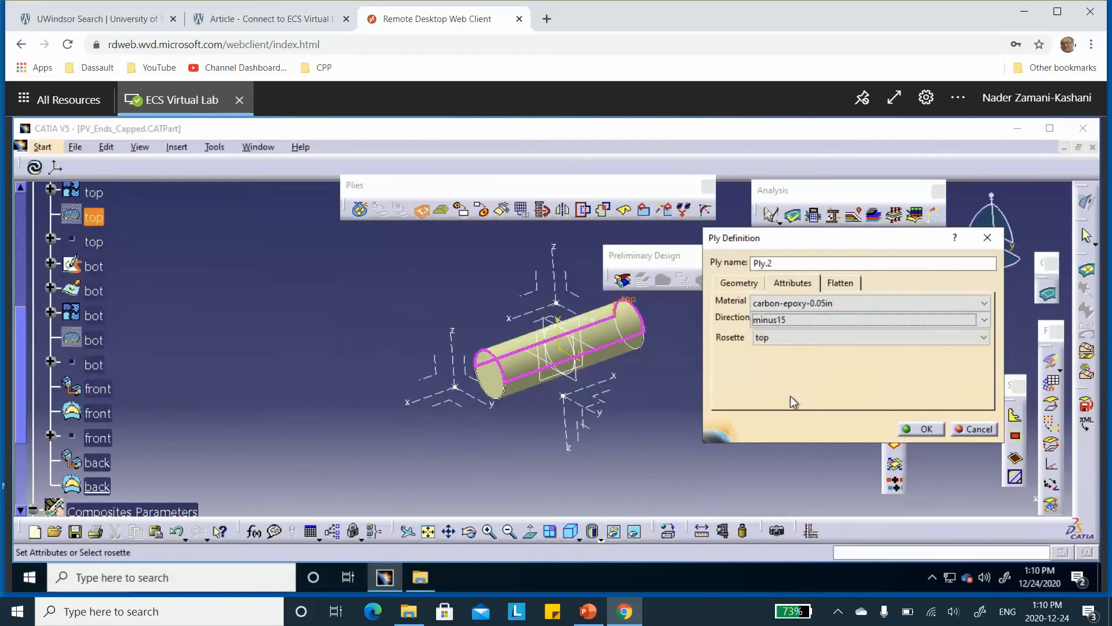
click(925, 429)
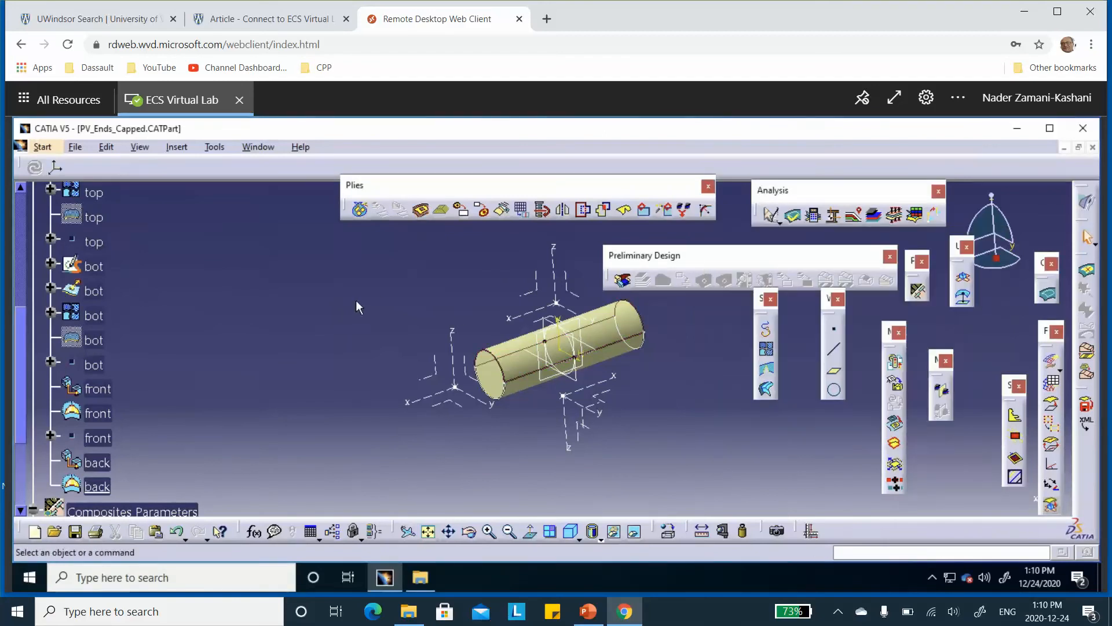
Start a third ply in the top plies group with the top boundary curve as its contour
click(421, 209)
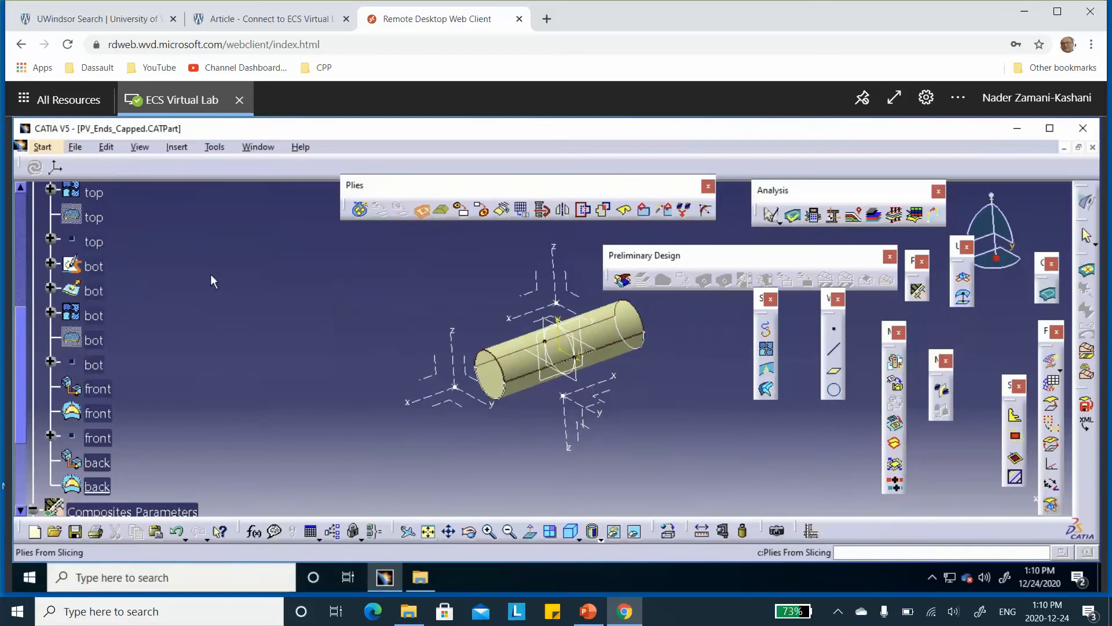
scroll(209, 270, down, 5)
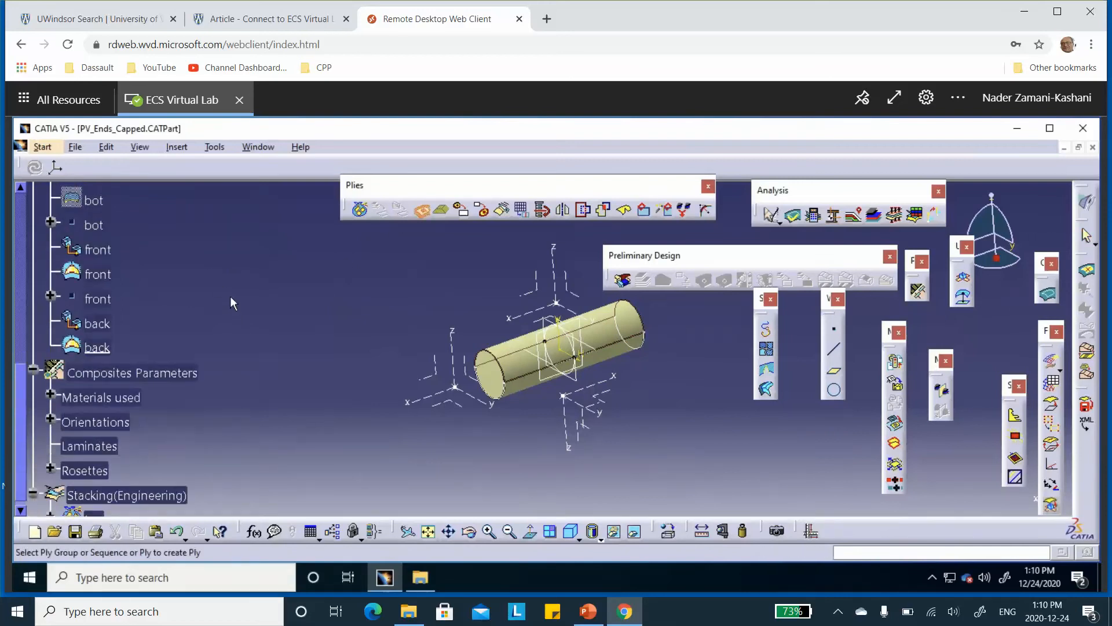
scroll(230, 304, down, 1)
click(98, 484)
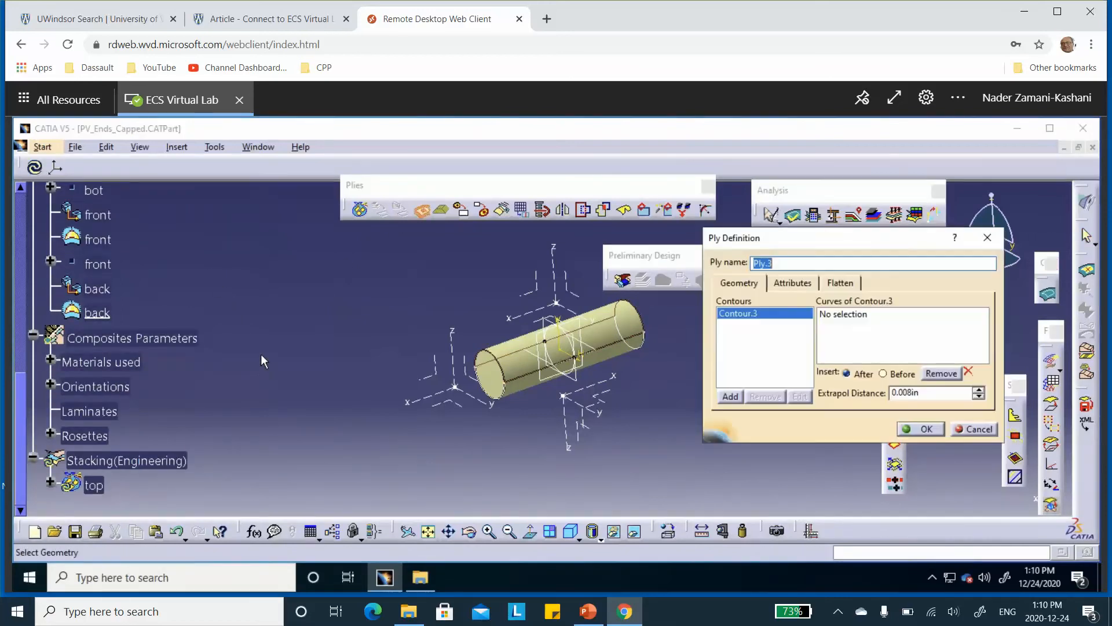
click(850, 316)
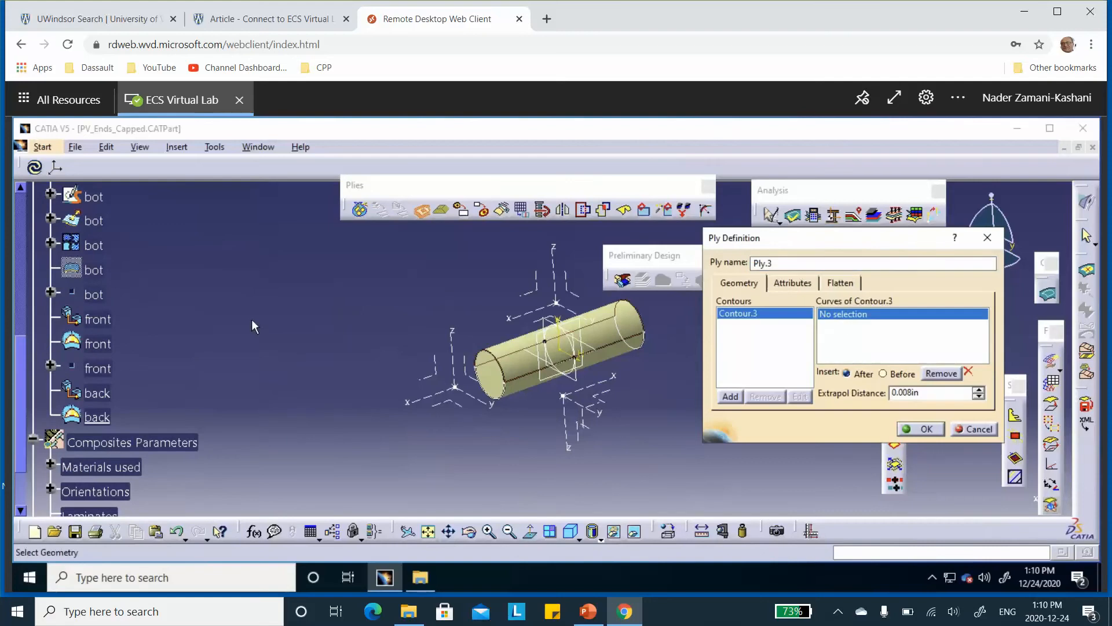
scroll(179, 313, up, 3)
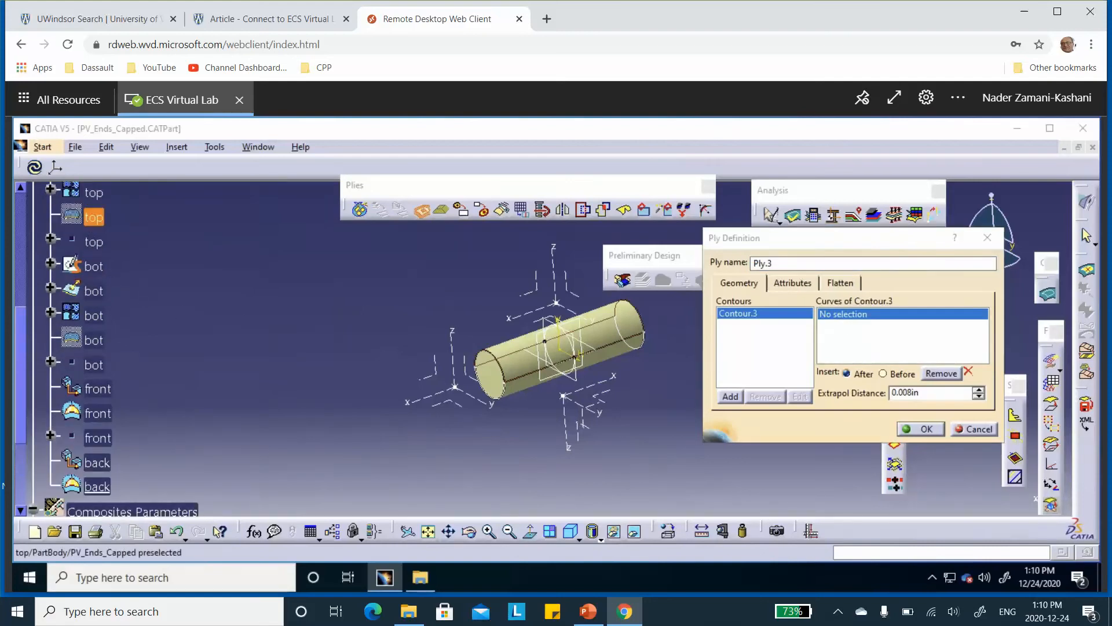
click(91, 219)
Give the third top ply the 90 direction and the carbon-epoxy-0.15in material, and create it
click(798, 284)
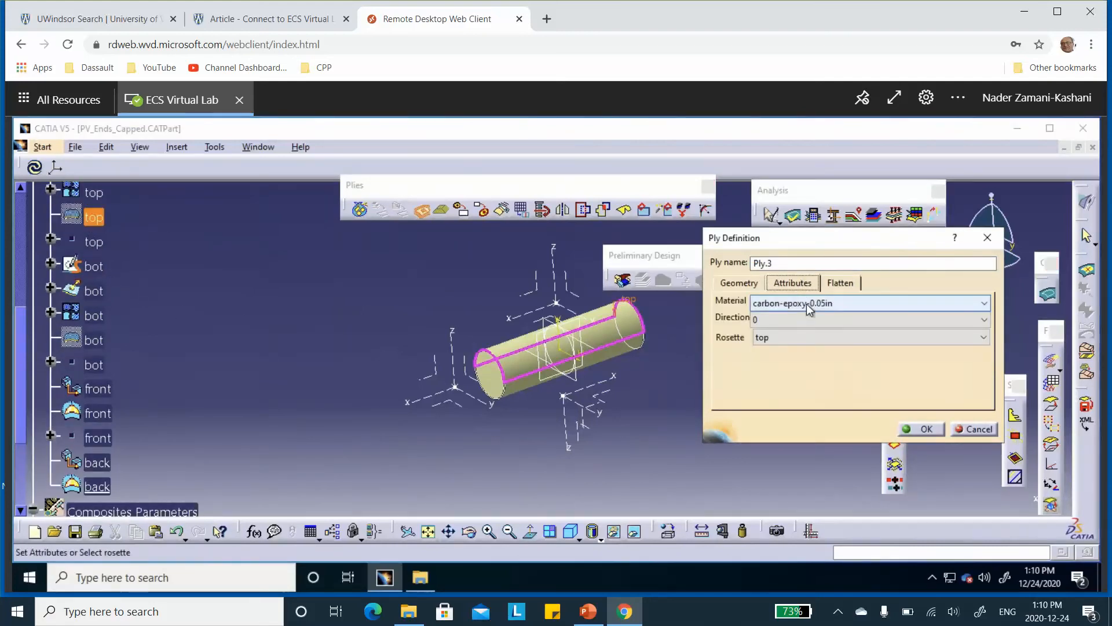
click(802, 317)
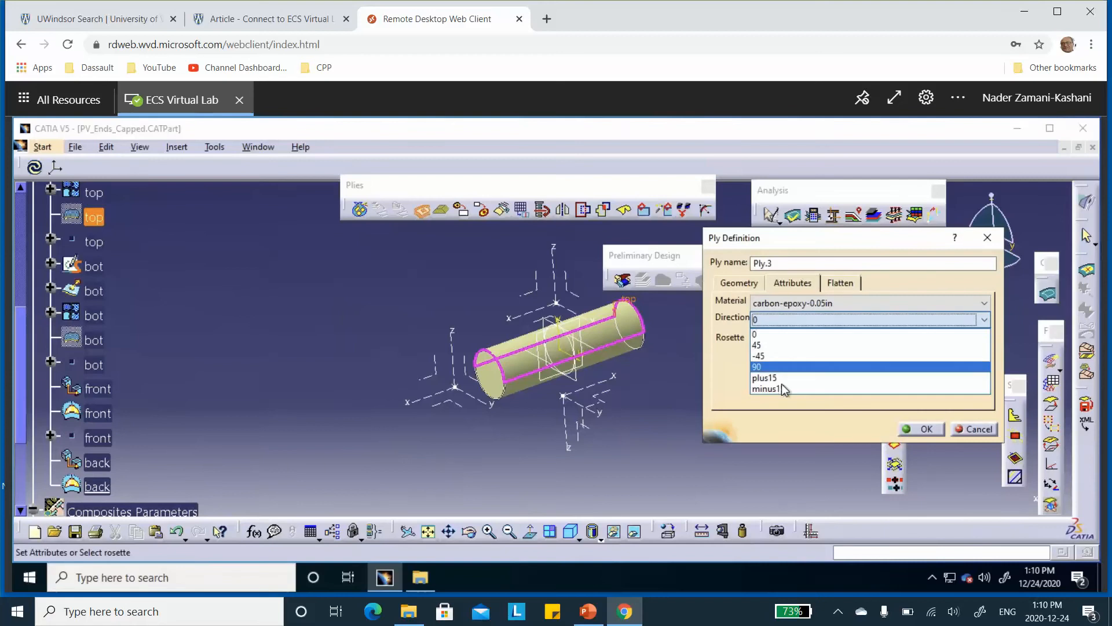
click(773, 368)
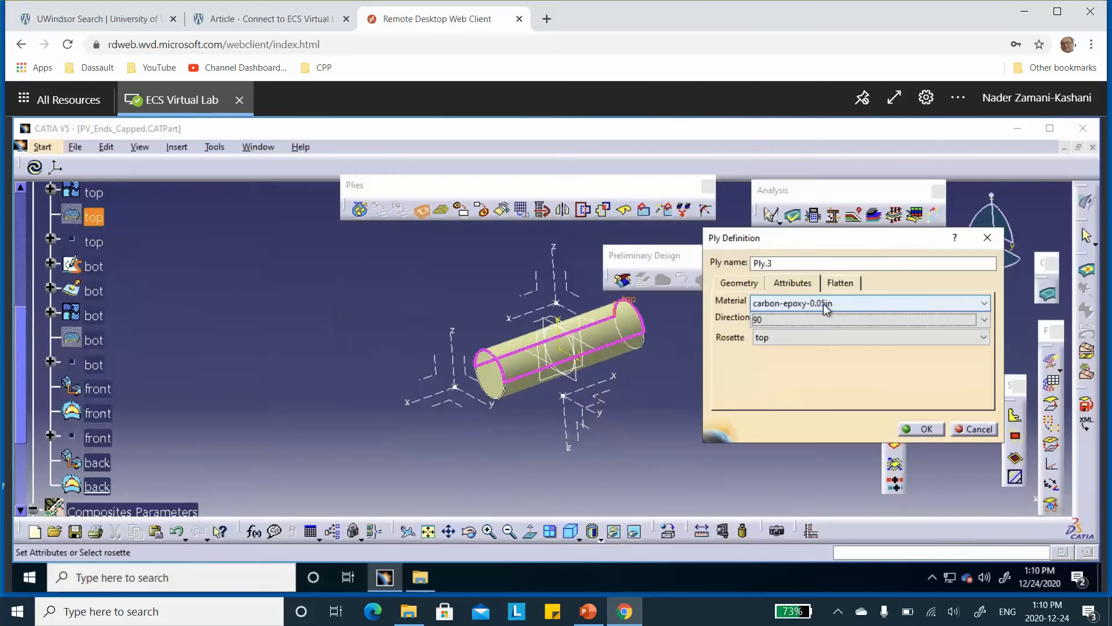
click(824, 305)
click(822, 329)
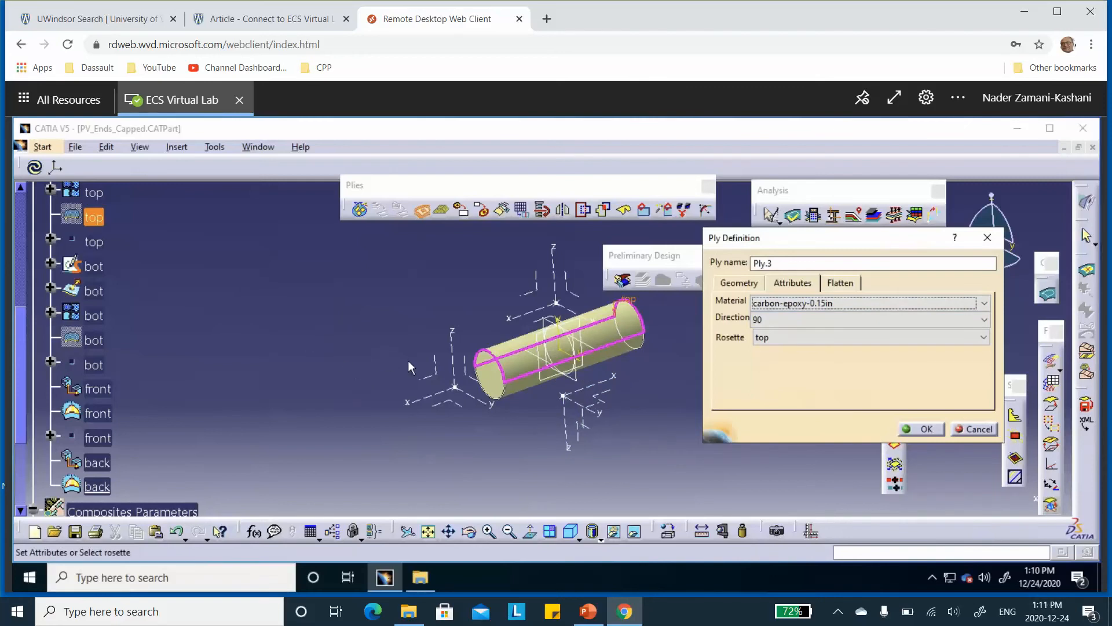
click(926, 429)
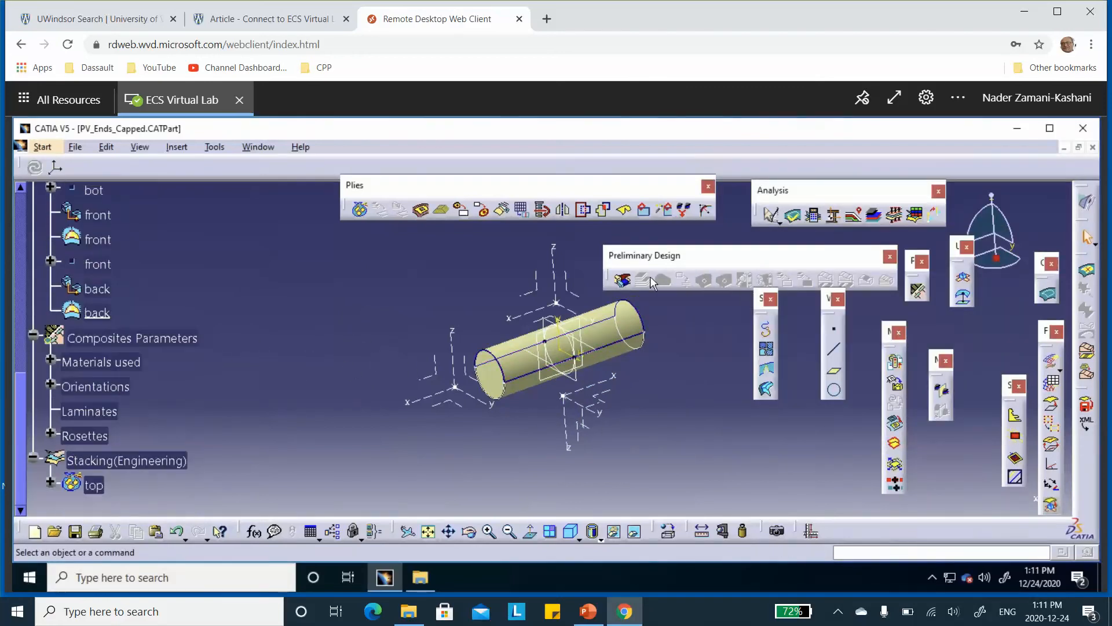
Preview the top plies group with the Ply Exploder to check its stacking, and close the preview without keeping it
click(876, 219)
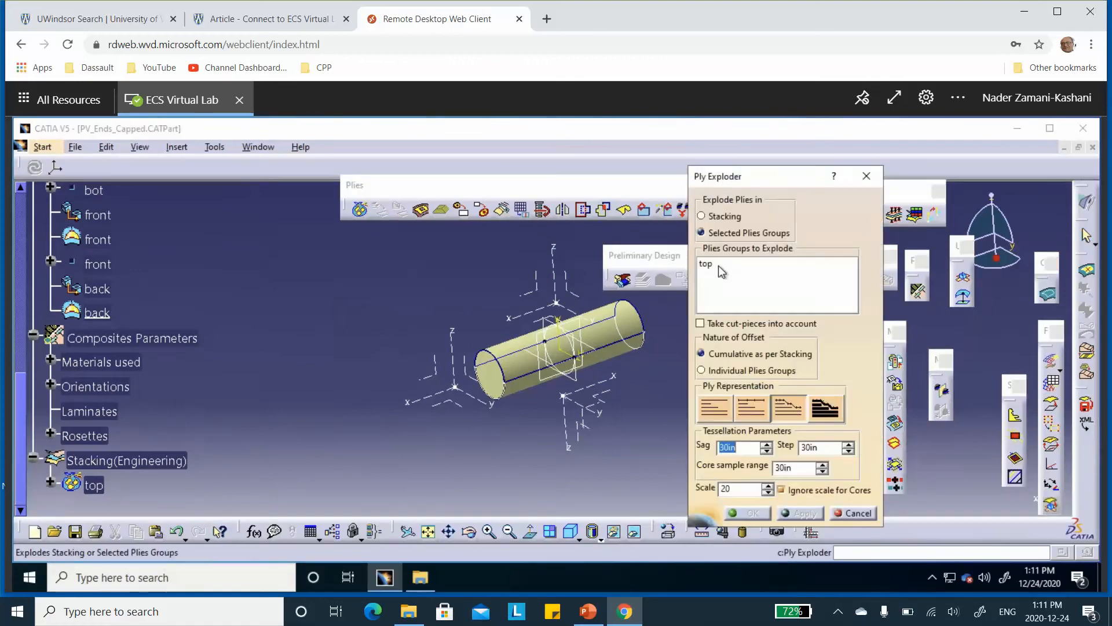
click(721, 266)
click(799, 513)
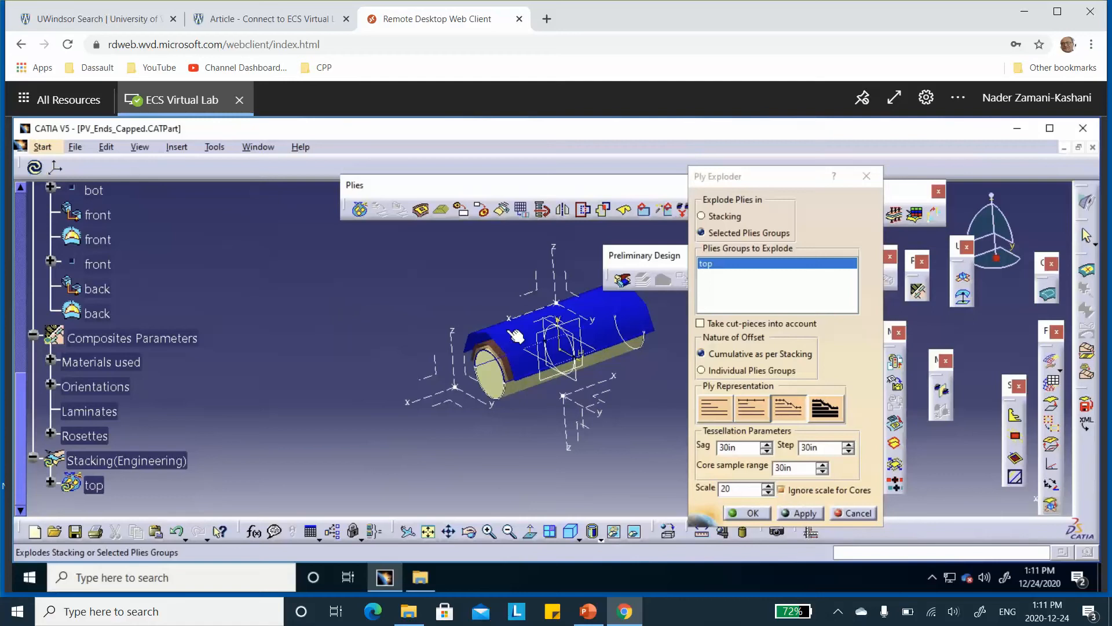
click(849, 514)
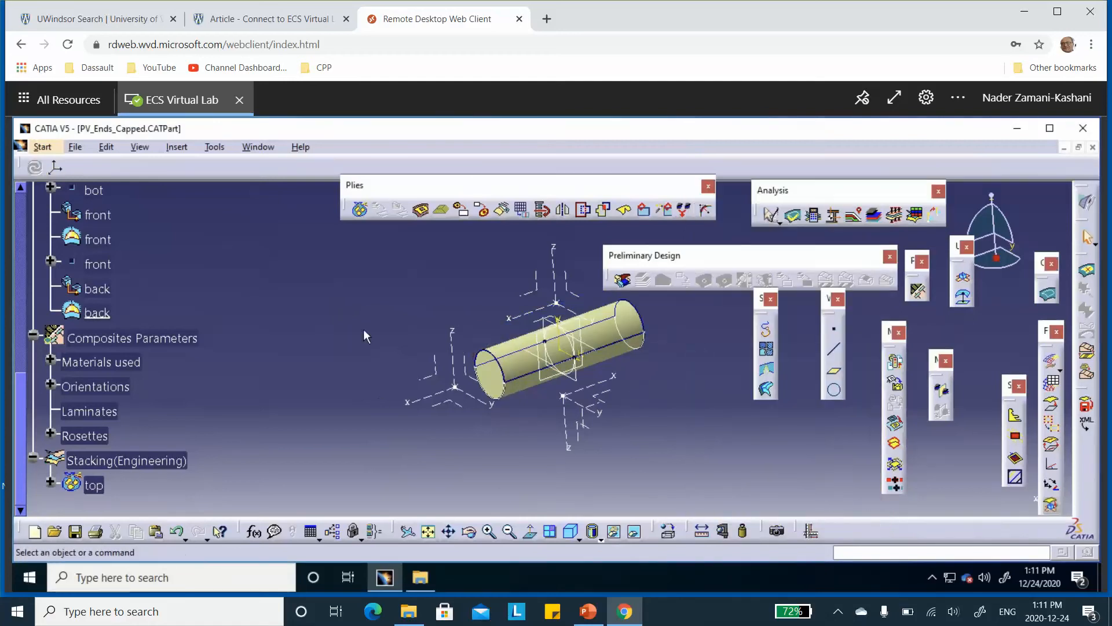
Start a plies group on the bot surface with its draping direction reversed and the bot rosette assigned
scroll(304, 308, down, 5)
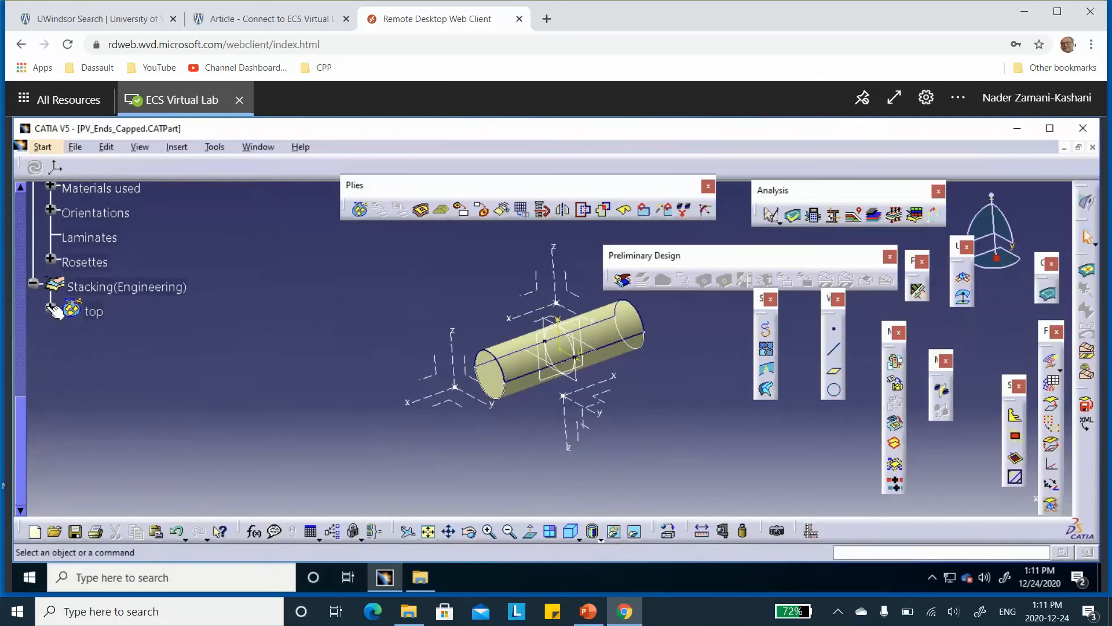
click(360, 209)
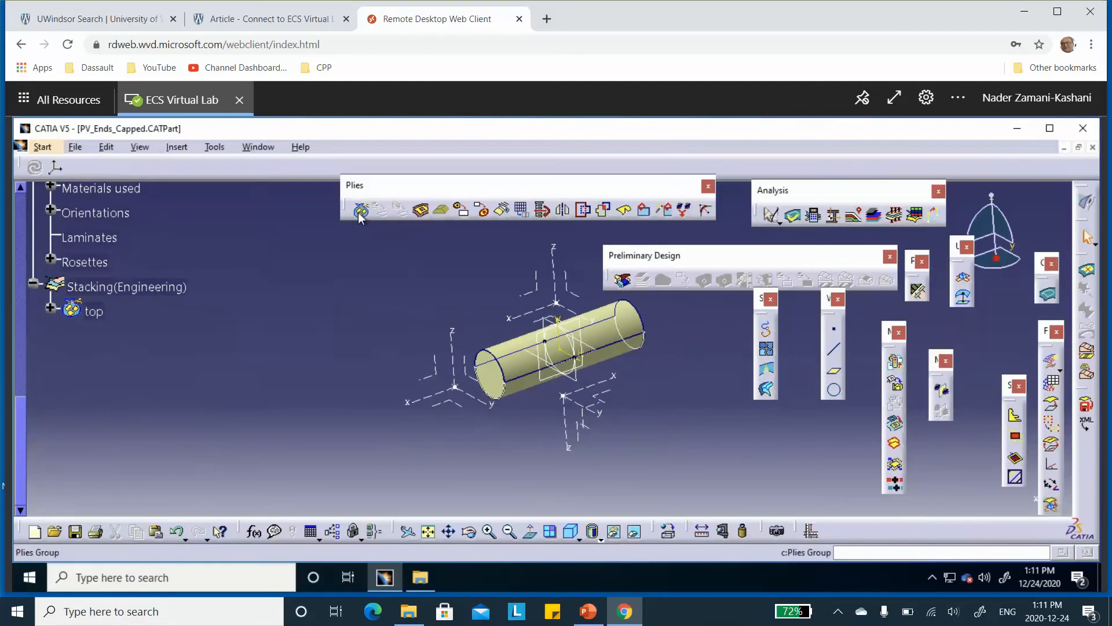
click(618, 350)
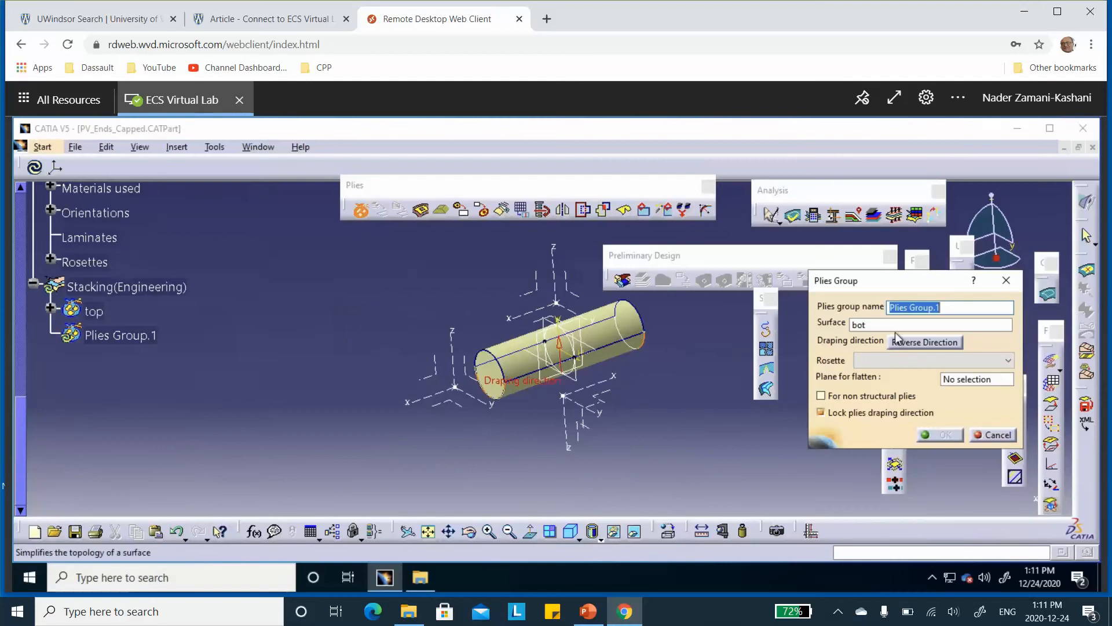
click(919, 343)
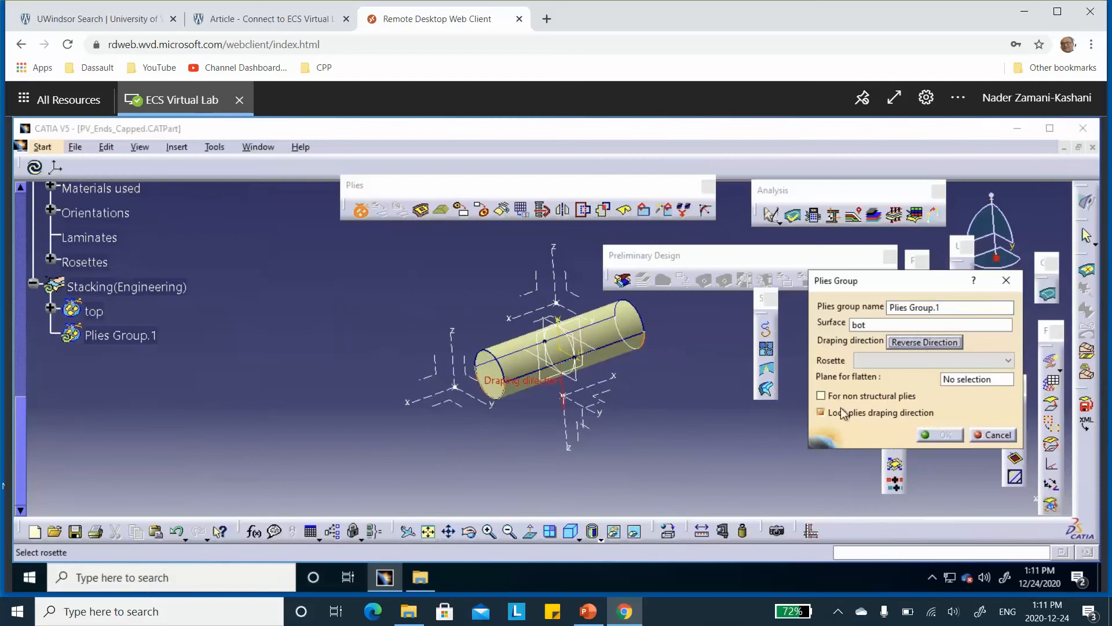
click(908, 362)
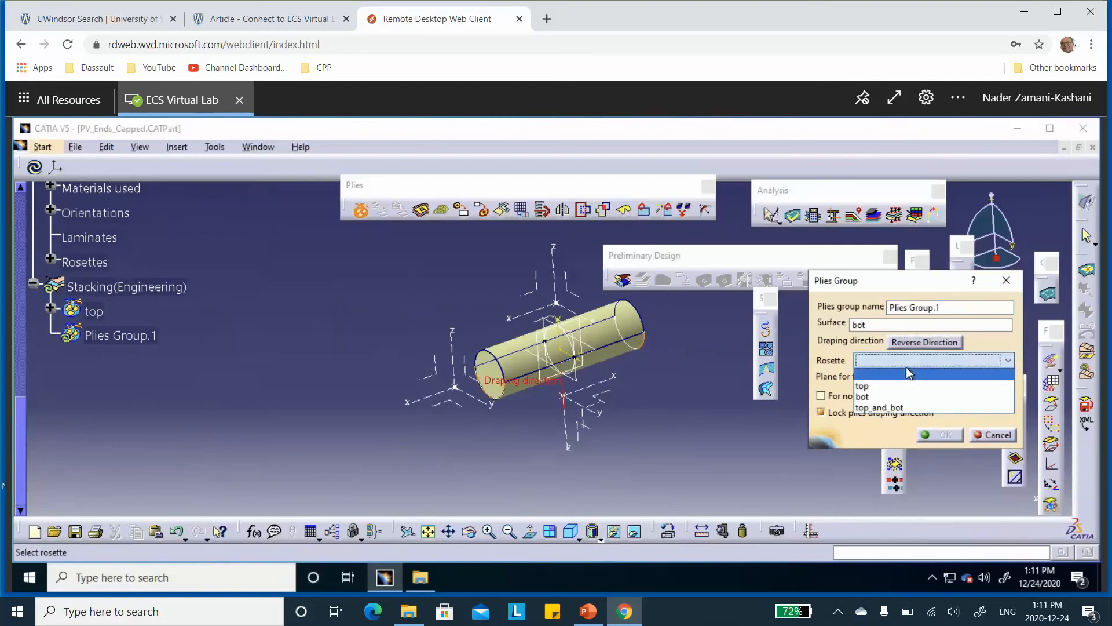
click(884, 397)
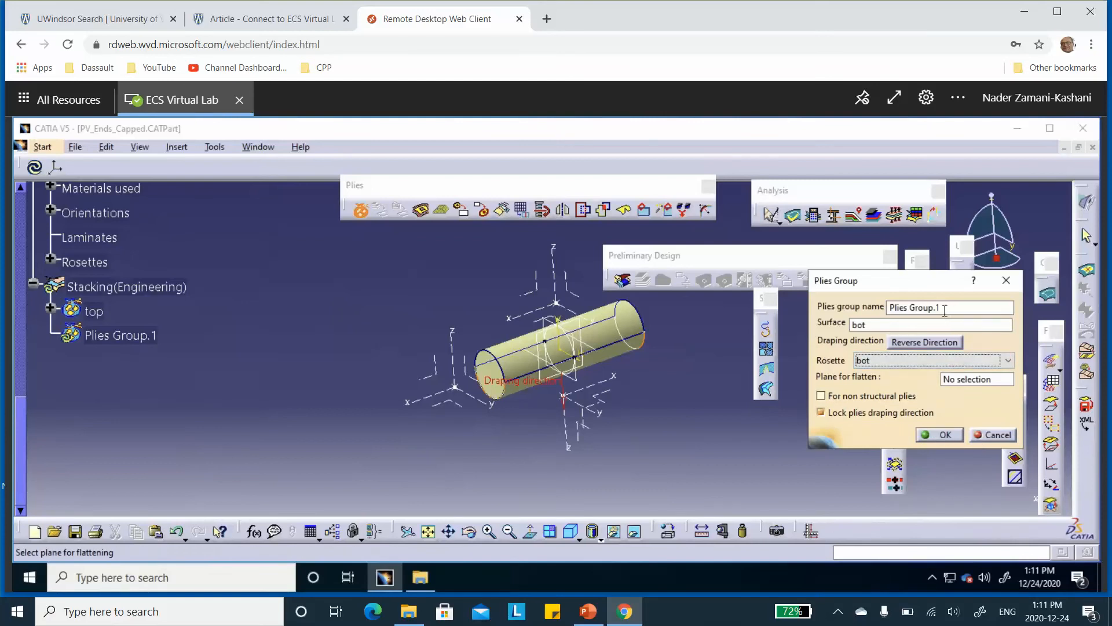
Name the new plies group bot and create it
drag(921, 306, 860, 307)
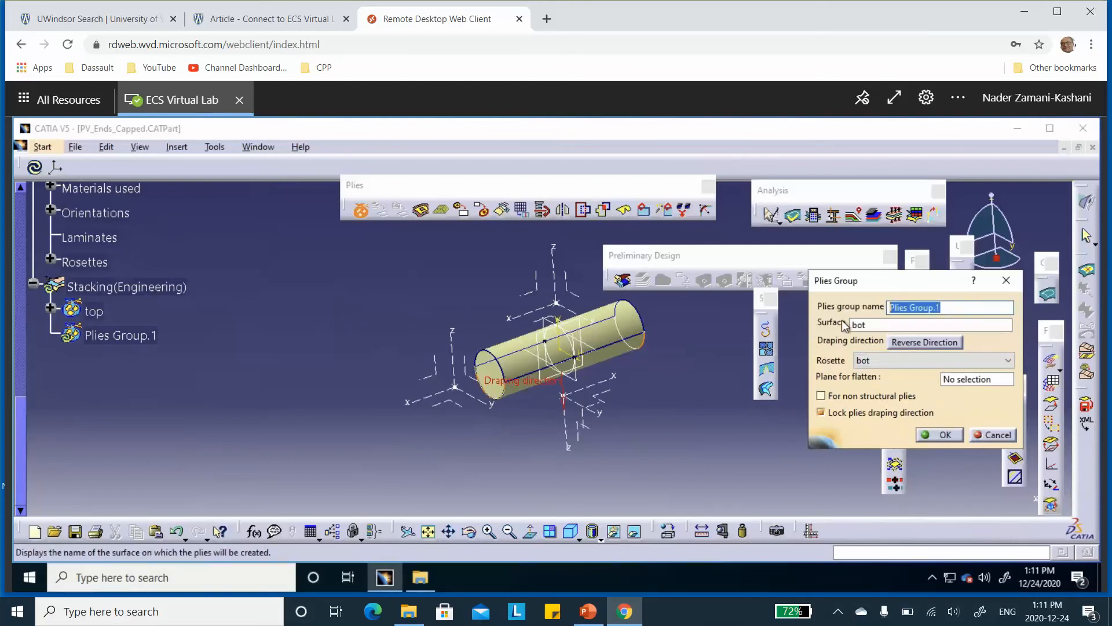
text(bot)
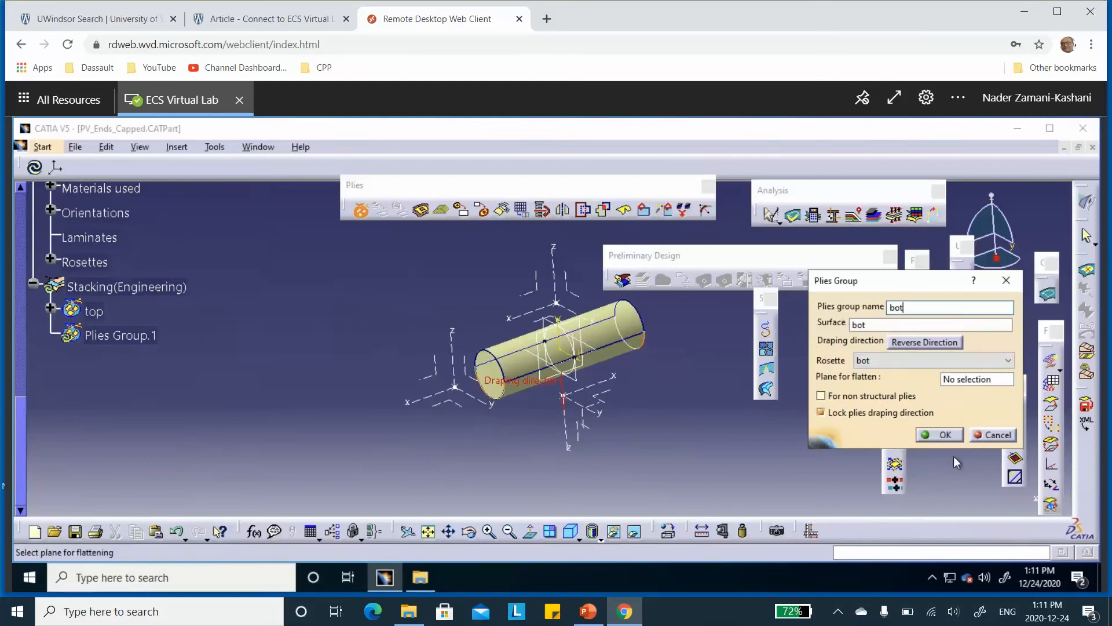
click(945, 435)
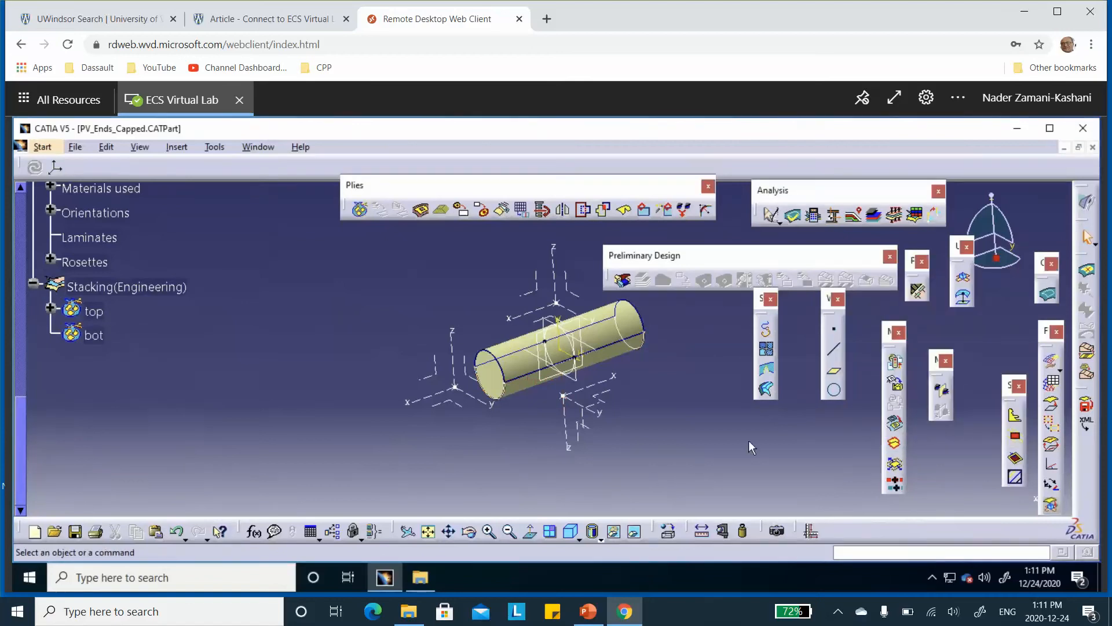
Start a first ply in the bot plies group with the bot boundary curve as its contour
click(421, 210)
click(92, 334)
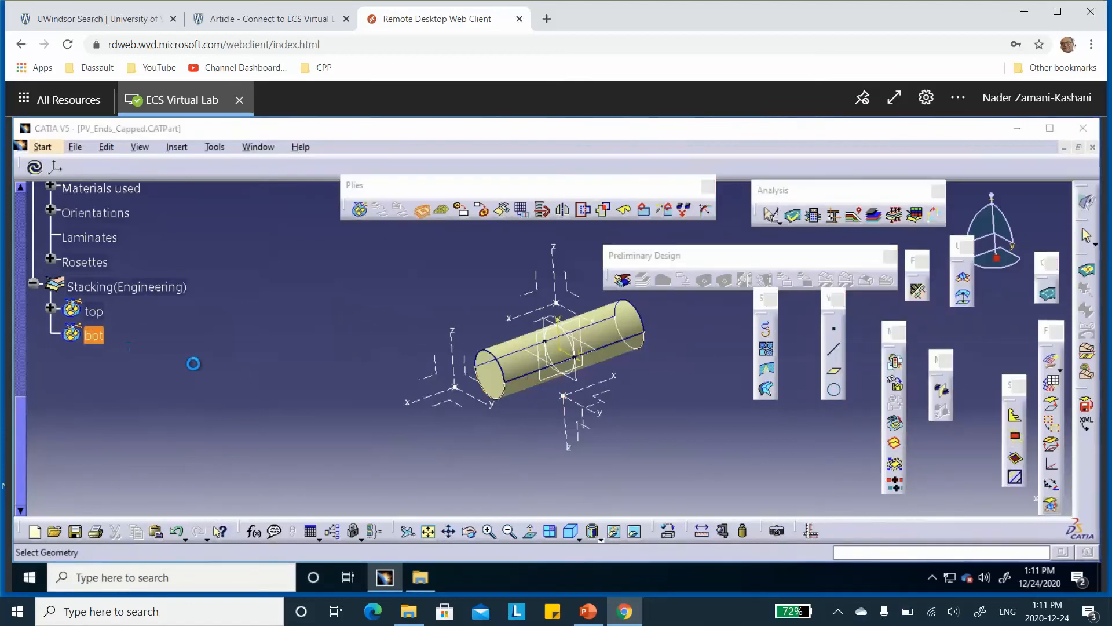
click(793, 285)
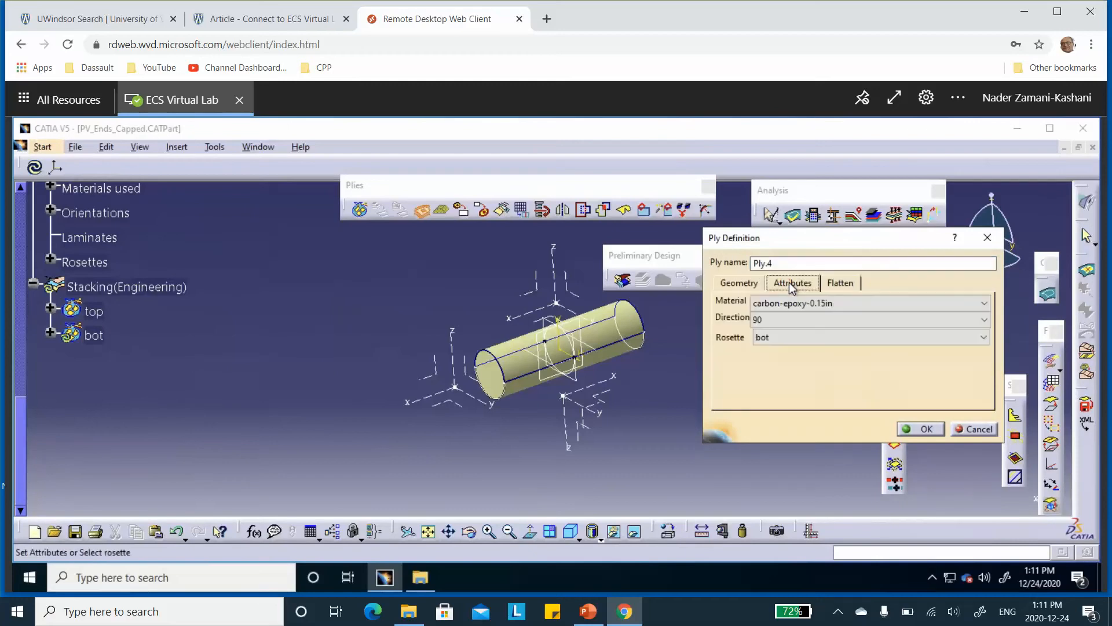
click(740, 285)
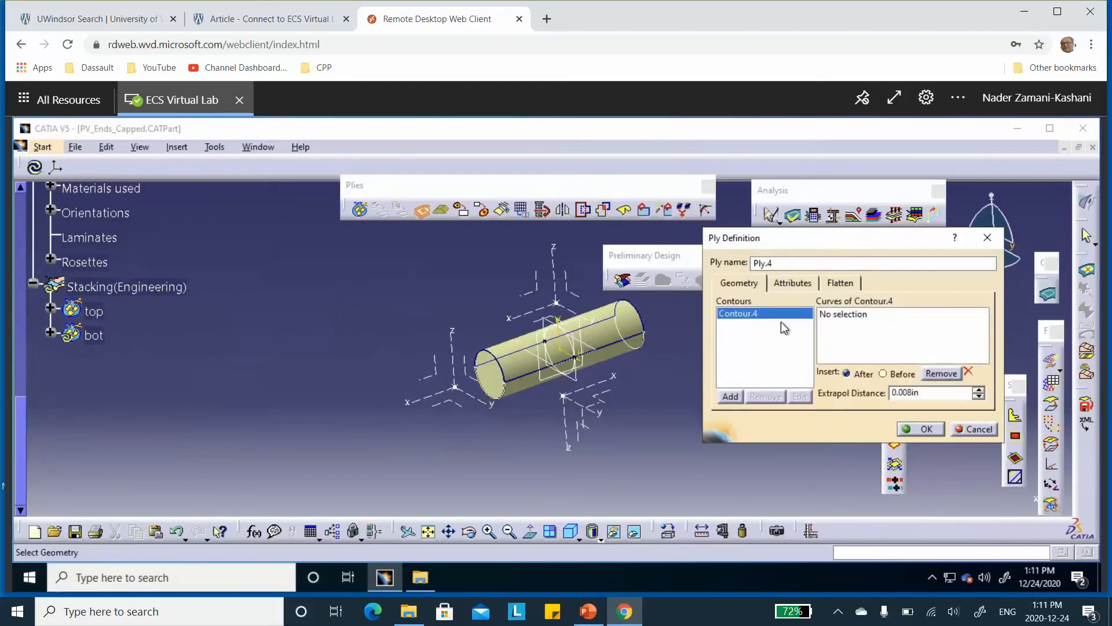
click(846, 317)
scroll(249, 277, up, 3)
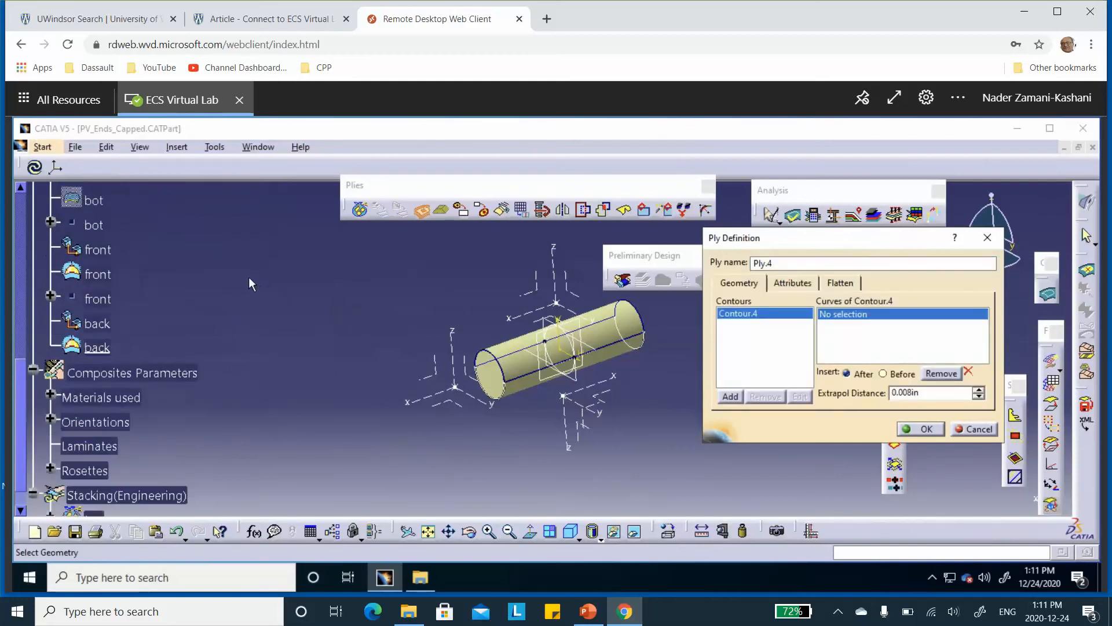
click(91, 200)
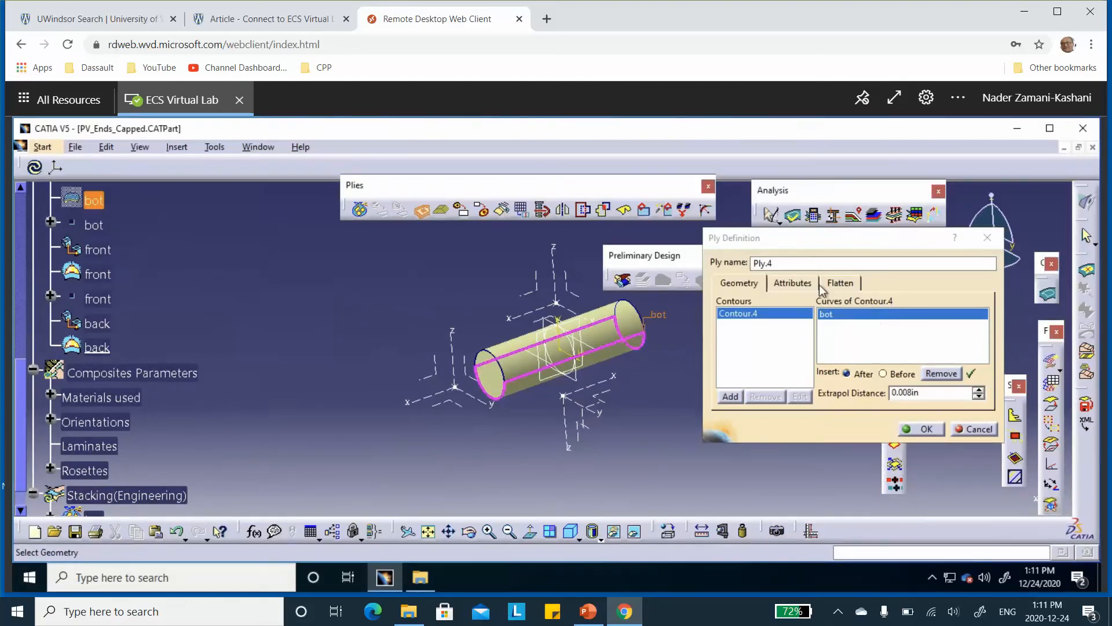
Give the first bot ply the carbon-epoxy-0.05in material and the plus15 direction, and create it
click(793, 284)
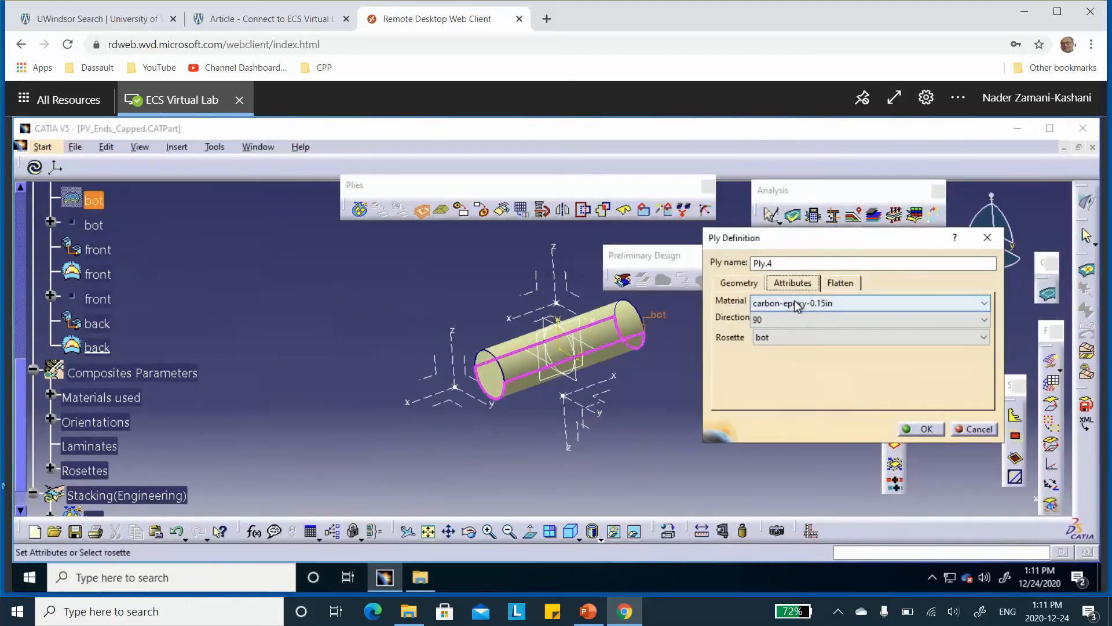
click(797, 304)
click(792, 318)
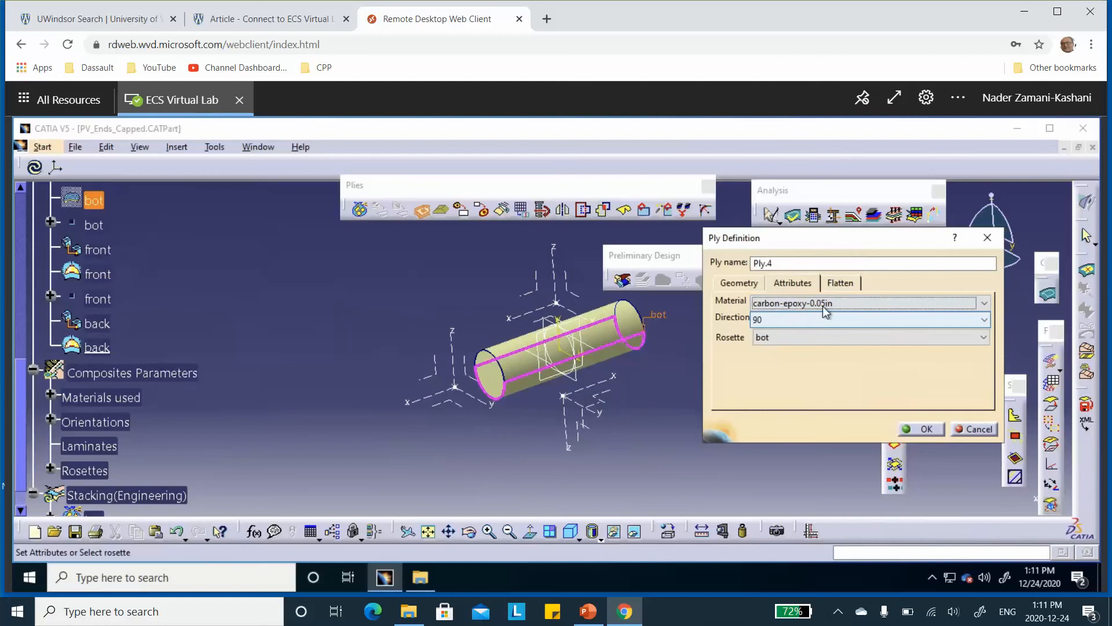
click(802, 321)
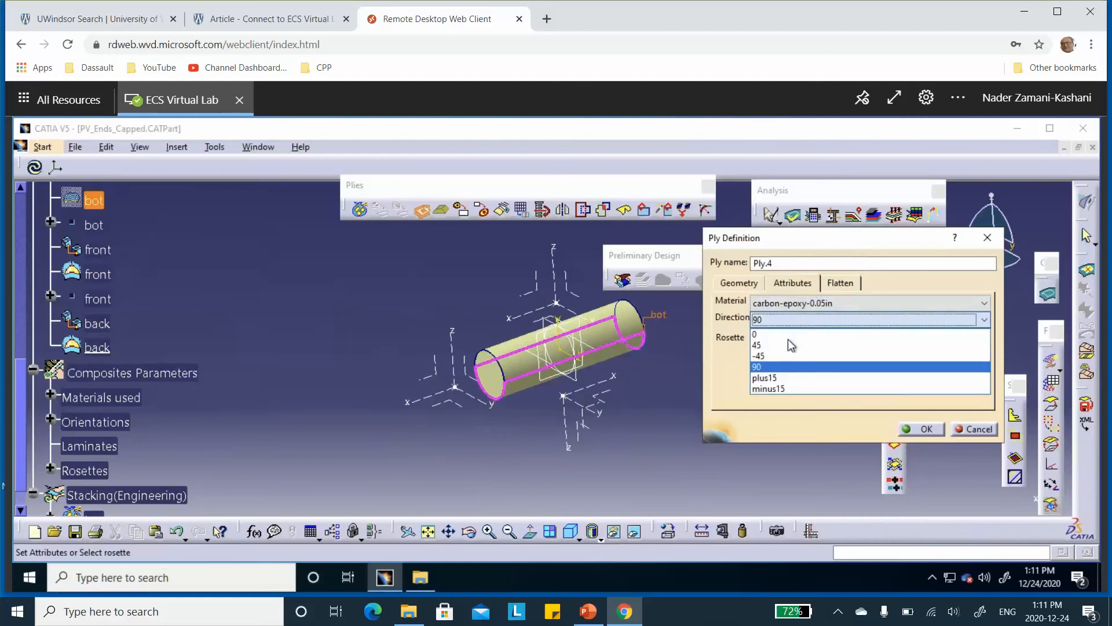
click(767, 379)
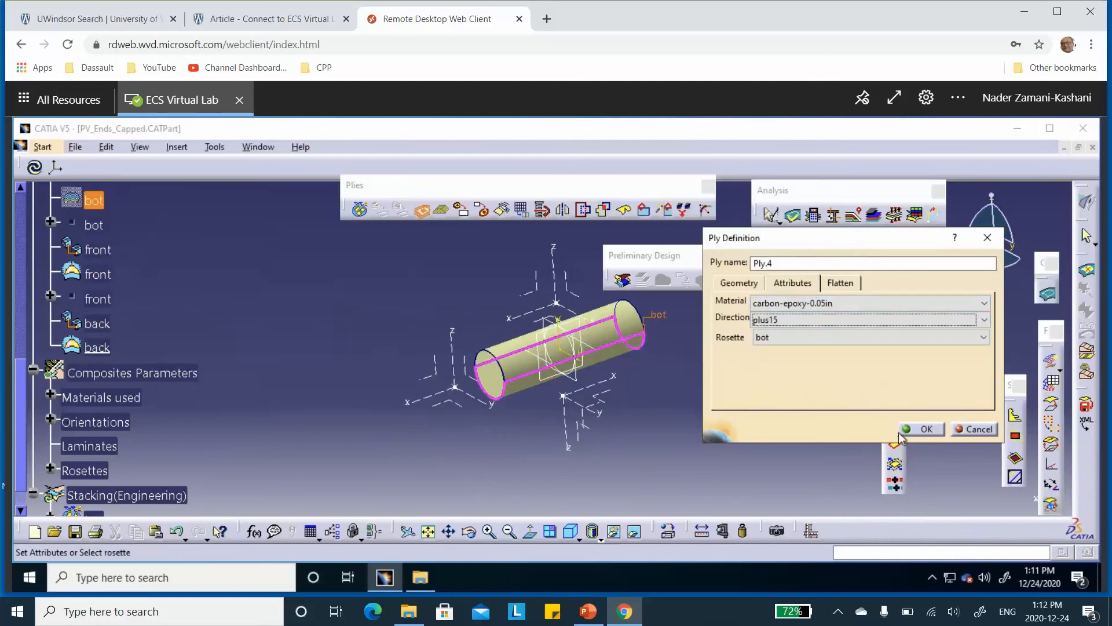
click(925, 428)
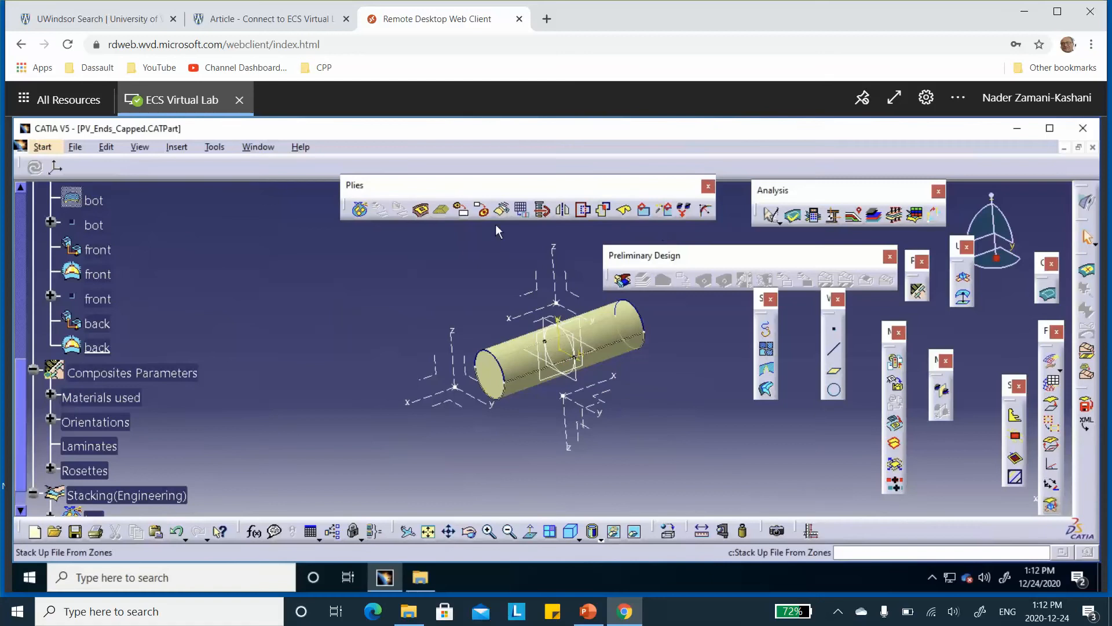
Start a second ply in the bot plies group with the bot boundary curve as its contour
click(423, 214)
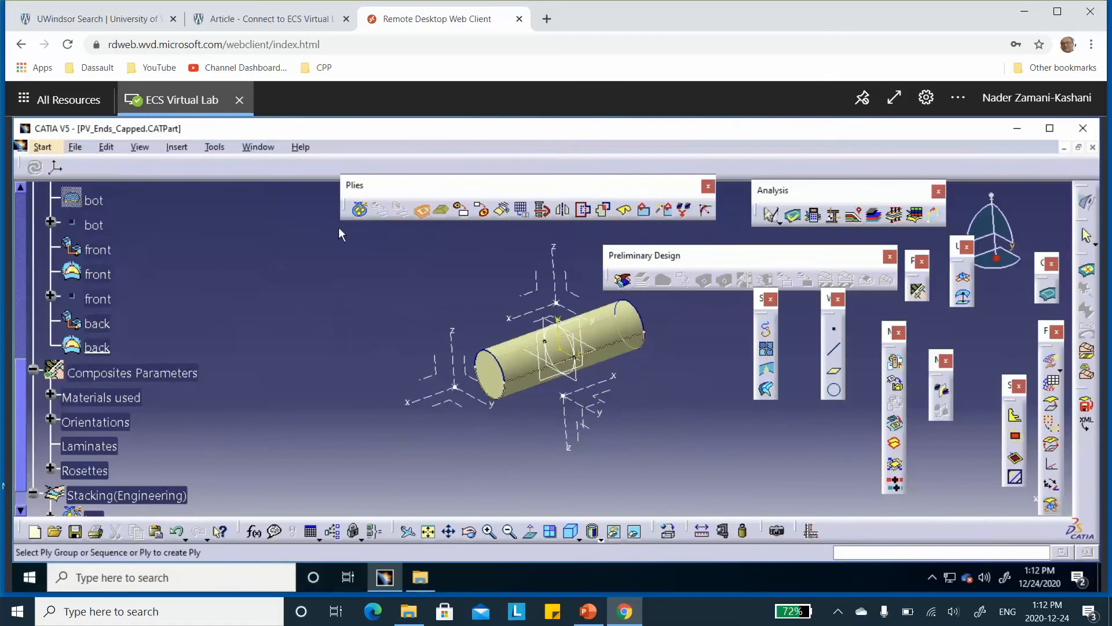
scroll(276, 300, down, 3)
click(94, 439)
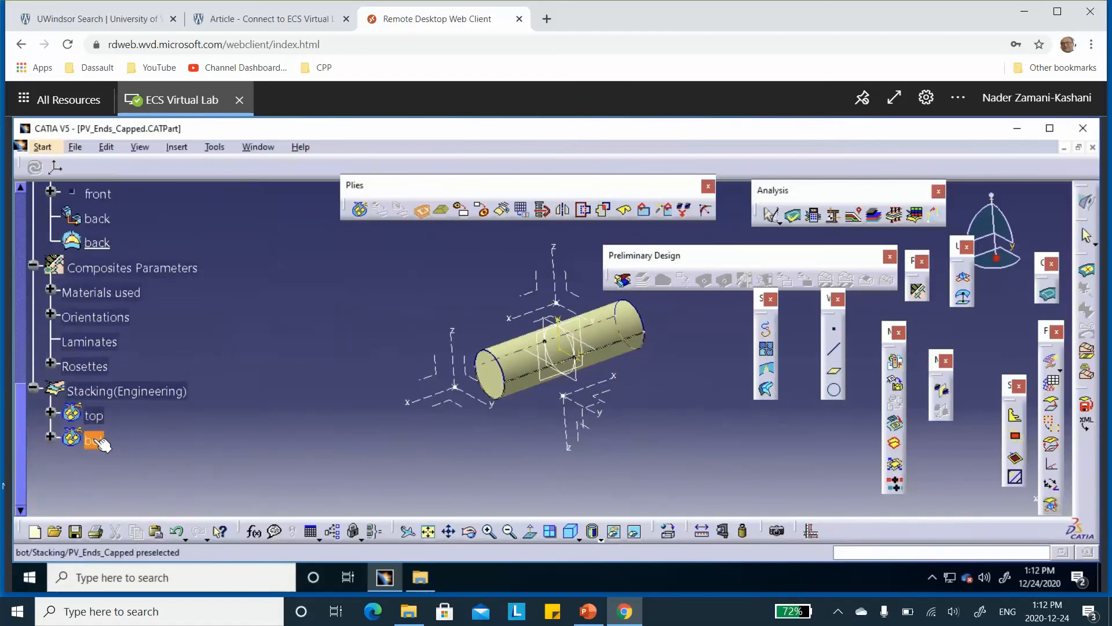
click(836, 317)
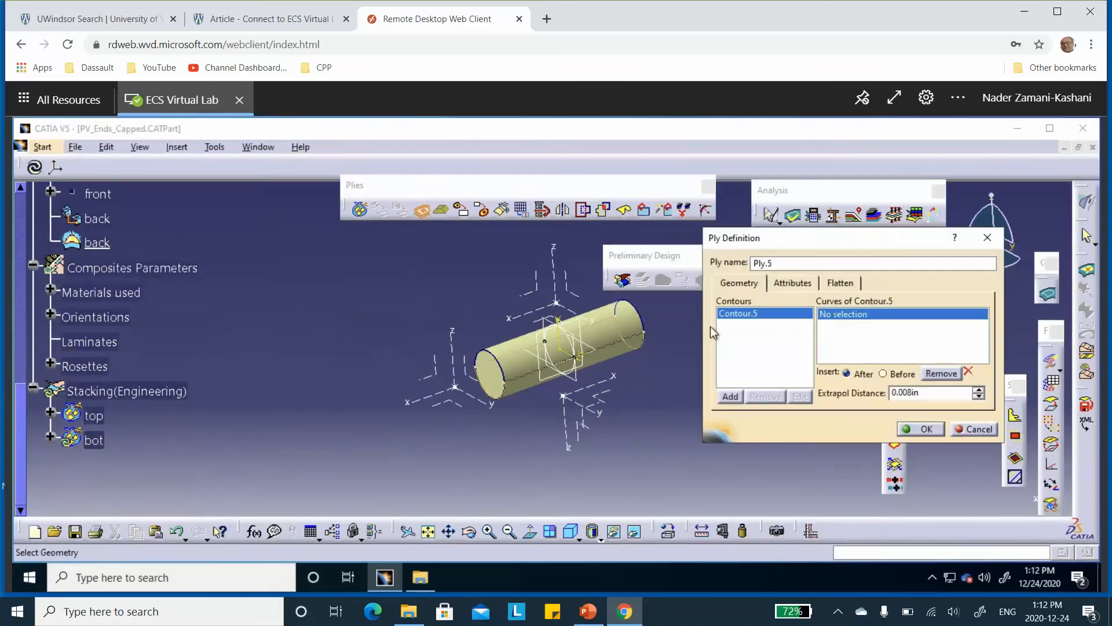
scroll(191, 264, up, 2)
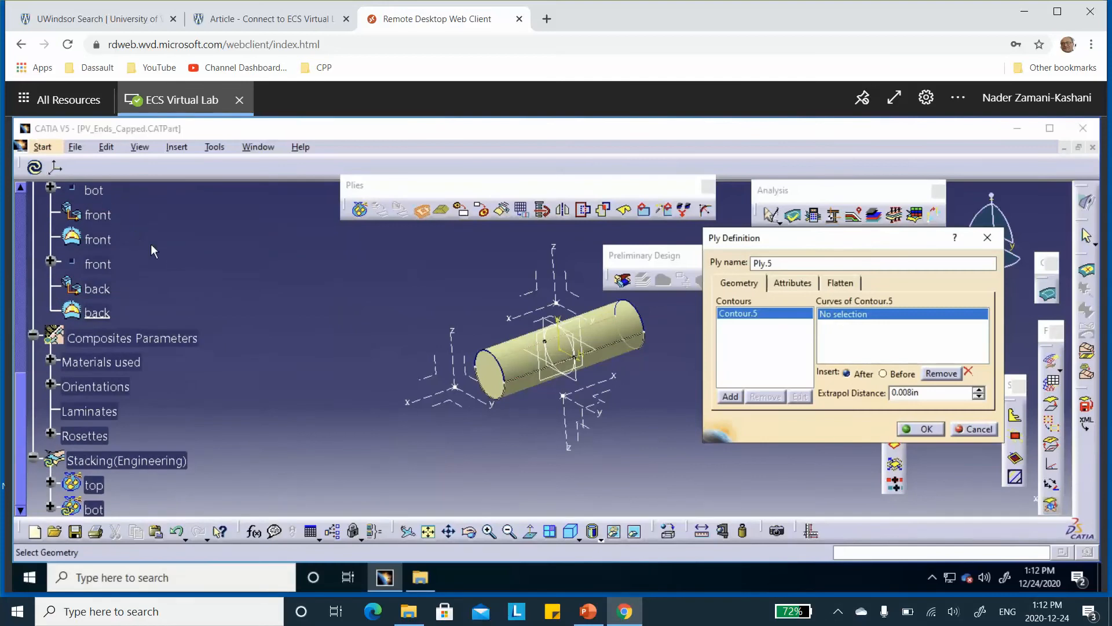
scroll(165, 248, up, 1)
click(93, 200)
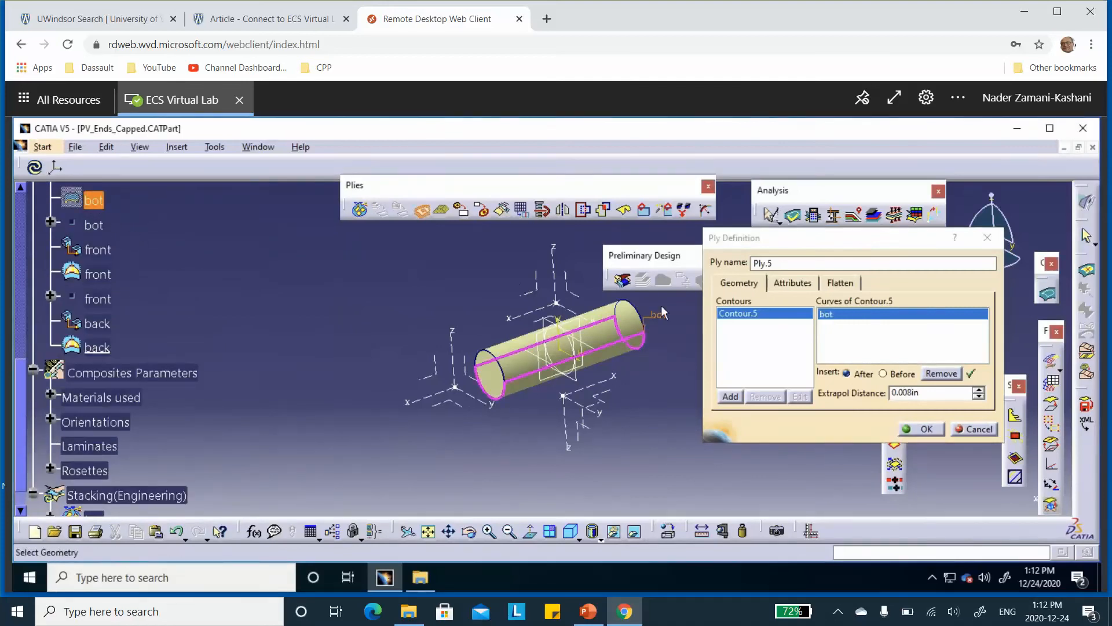
Set the second bot ply's direction to minus15 and create it
click(794, 285)
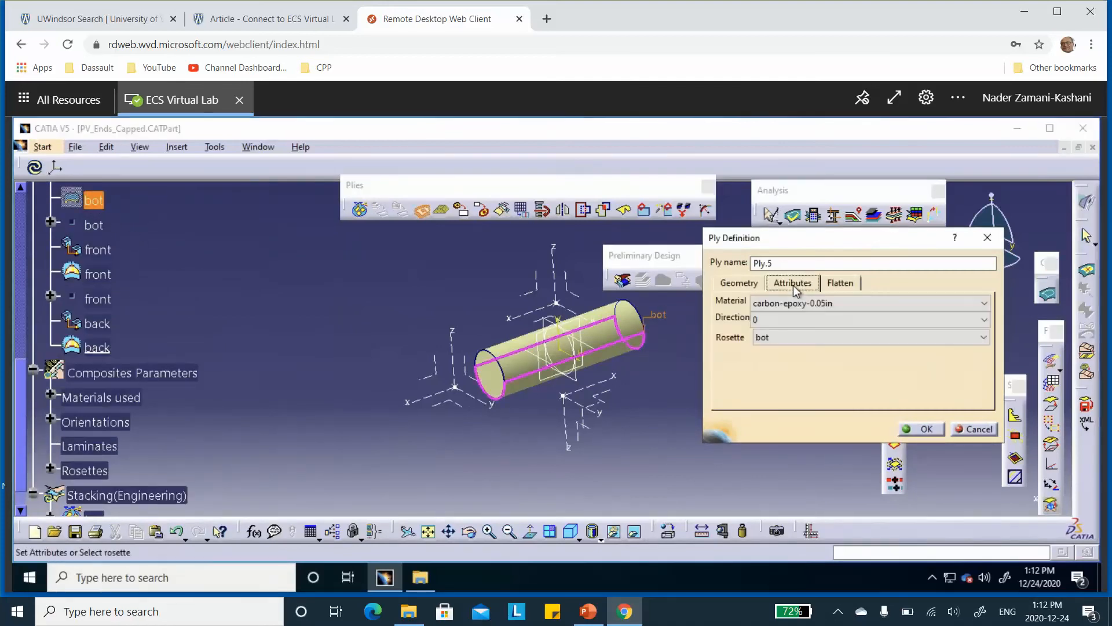
click(775, 322)
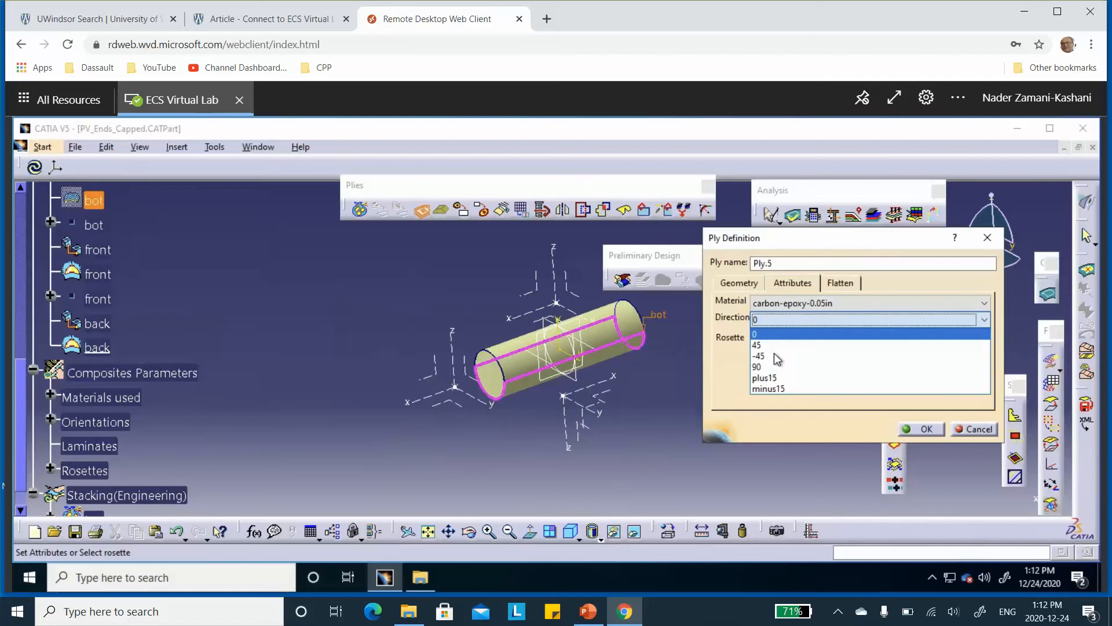
click(776, 390)
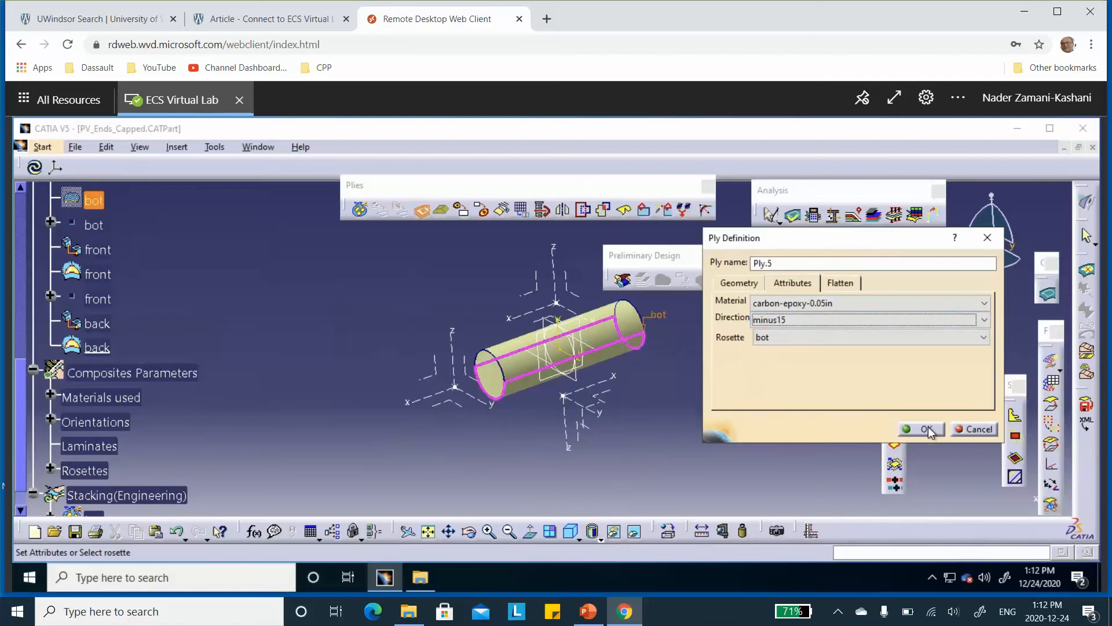
click(926, 429)
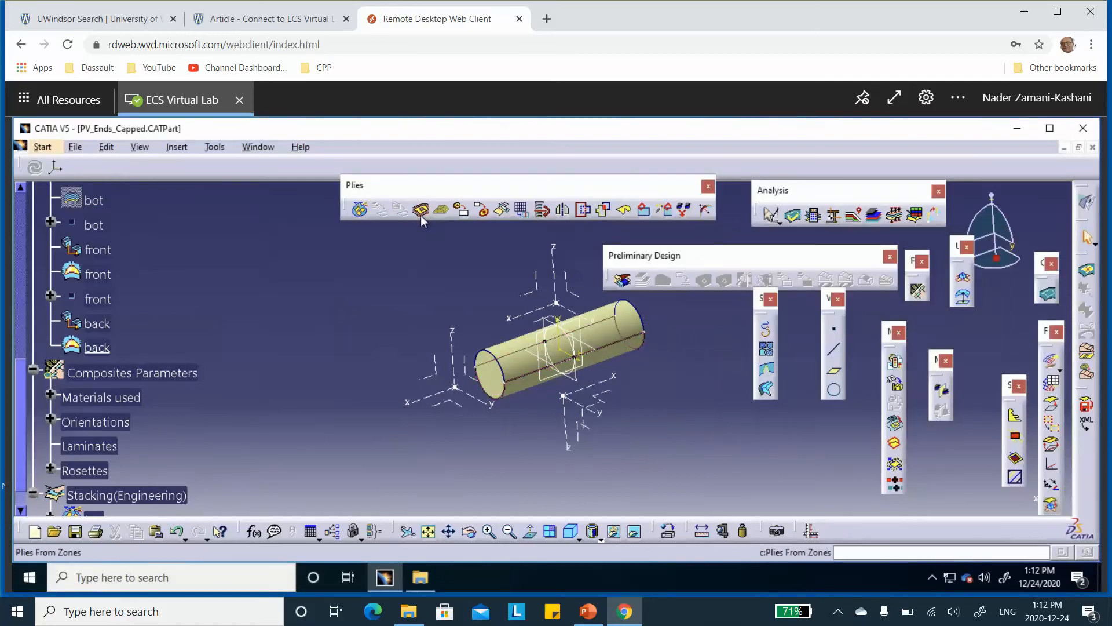
Start a third ply in the bot plies group with the bot boundary curve as its contour
click(422, 213)
scroll(312, 291, down, 1)
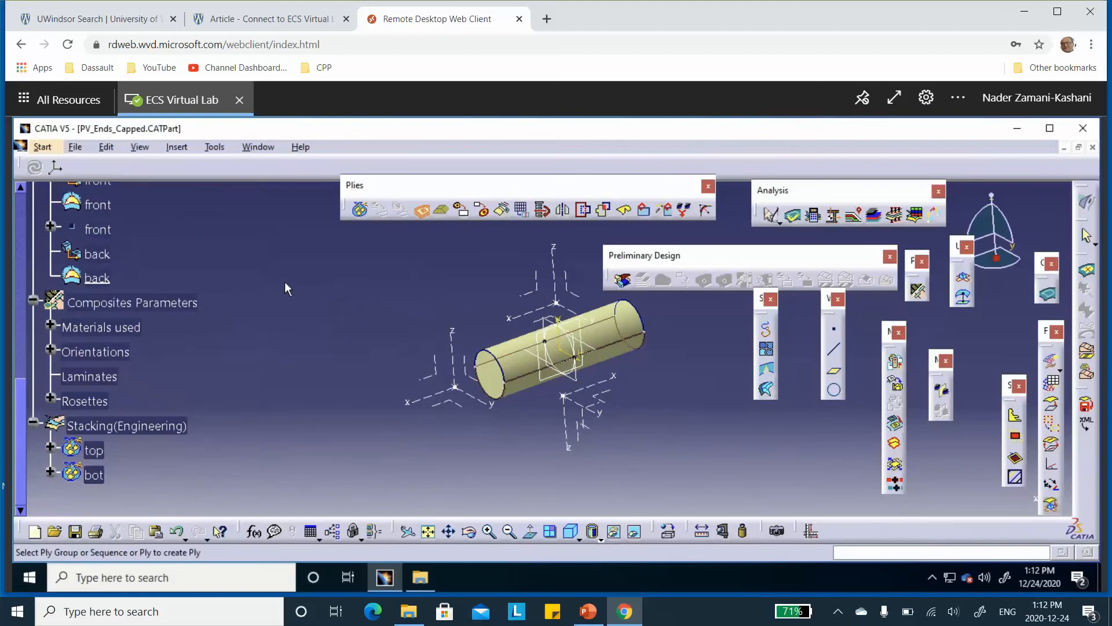
click(93, 475)
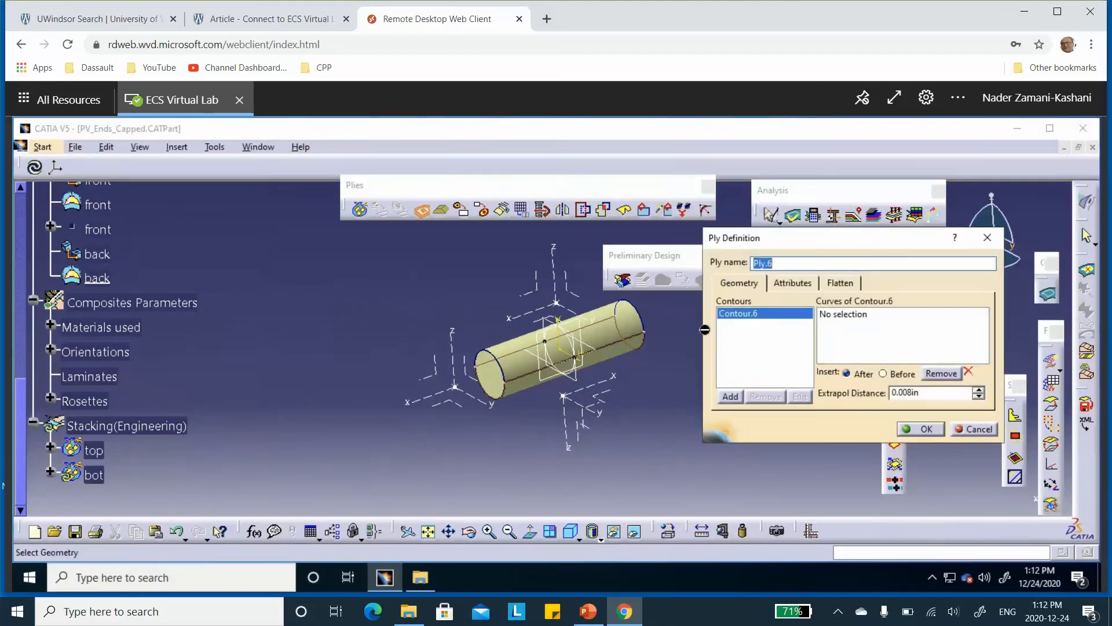
click(850, 318)
scroll(267, 308, up, 1)
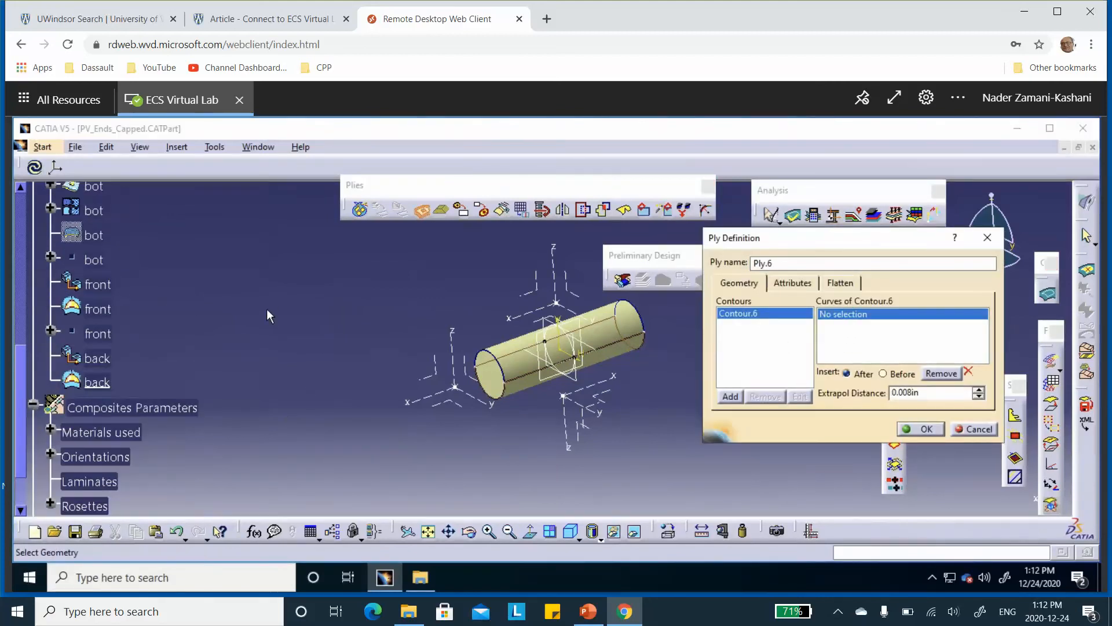
click(87, 236)
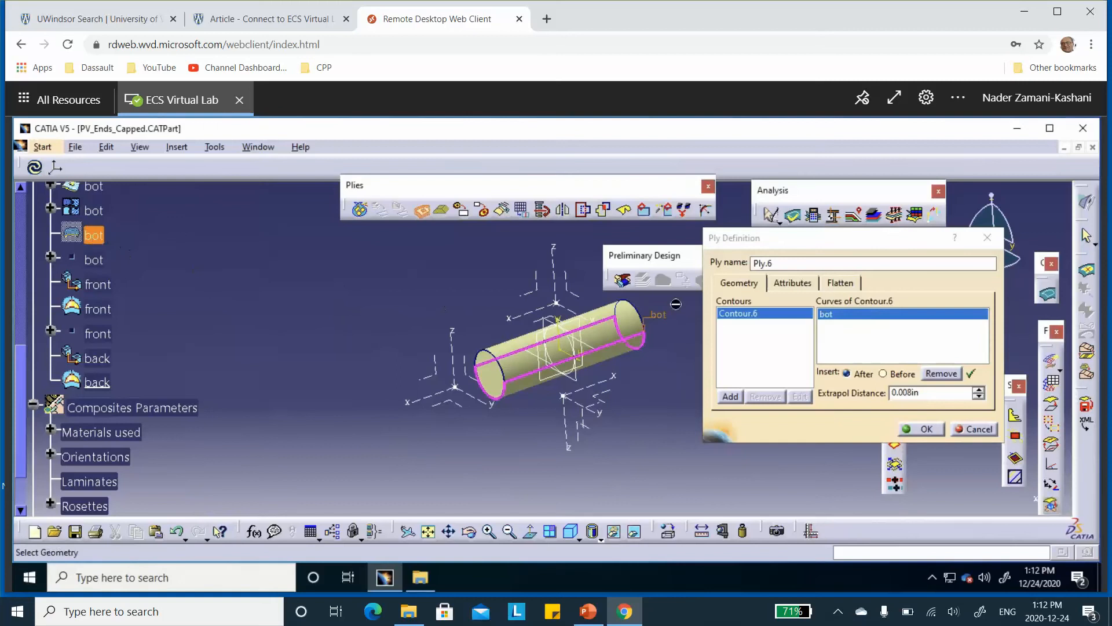
Give the third bot ply the carbon-epoxy-0.15in material and the 90 direction, and create it
click(805, 285)
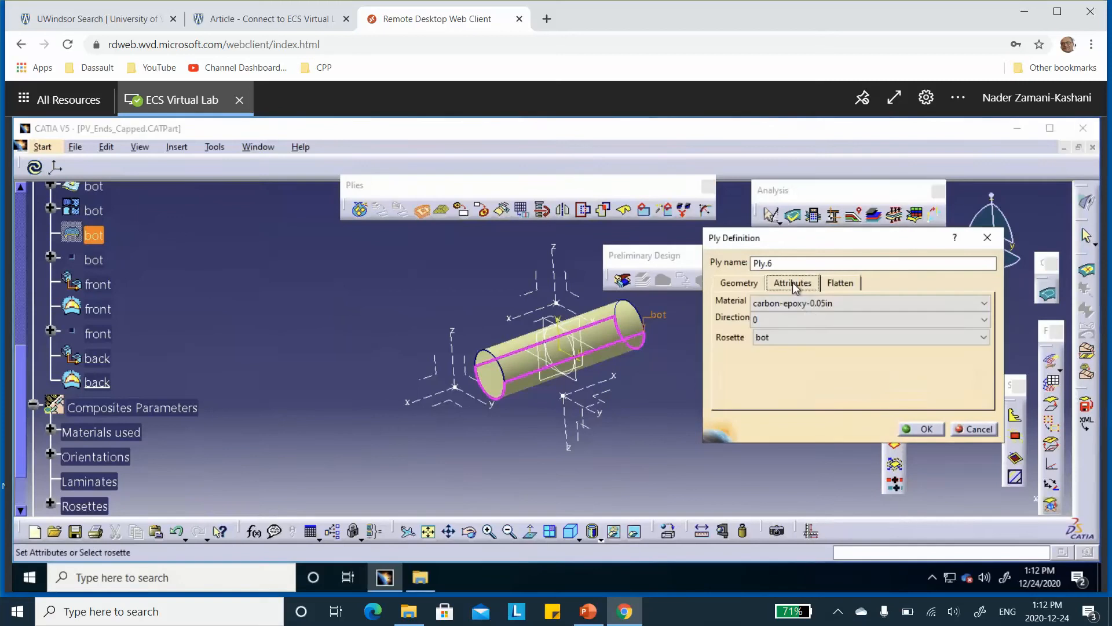
click(822, 308)
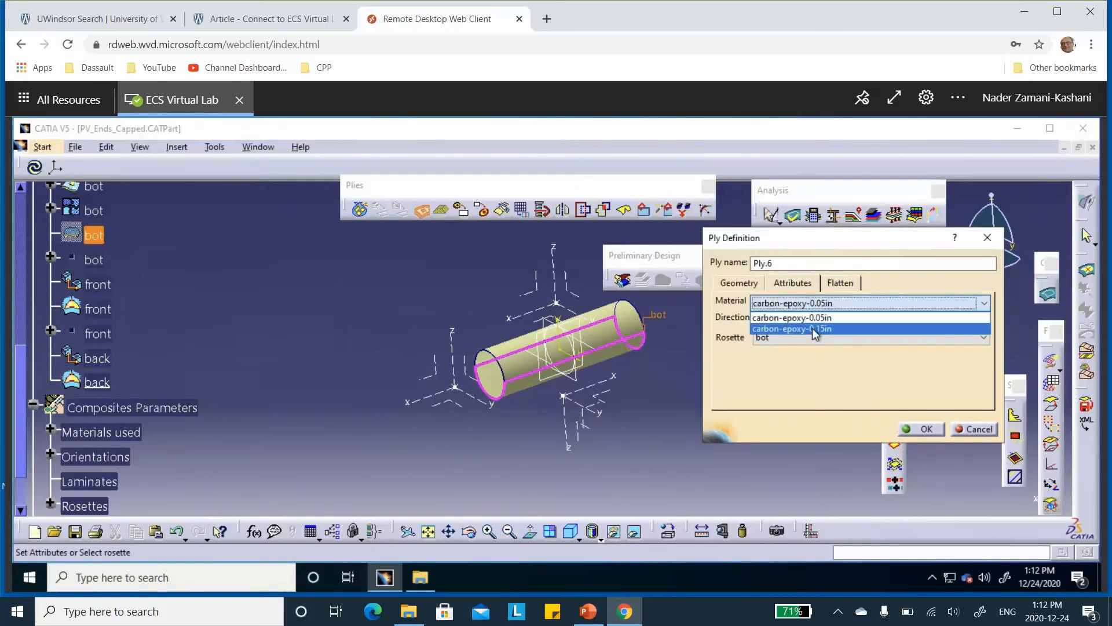
click(821, 329)
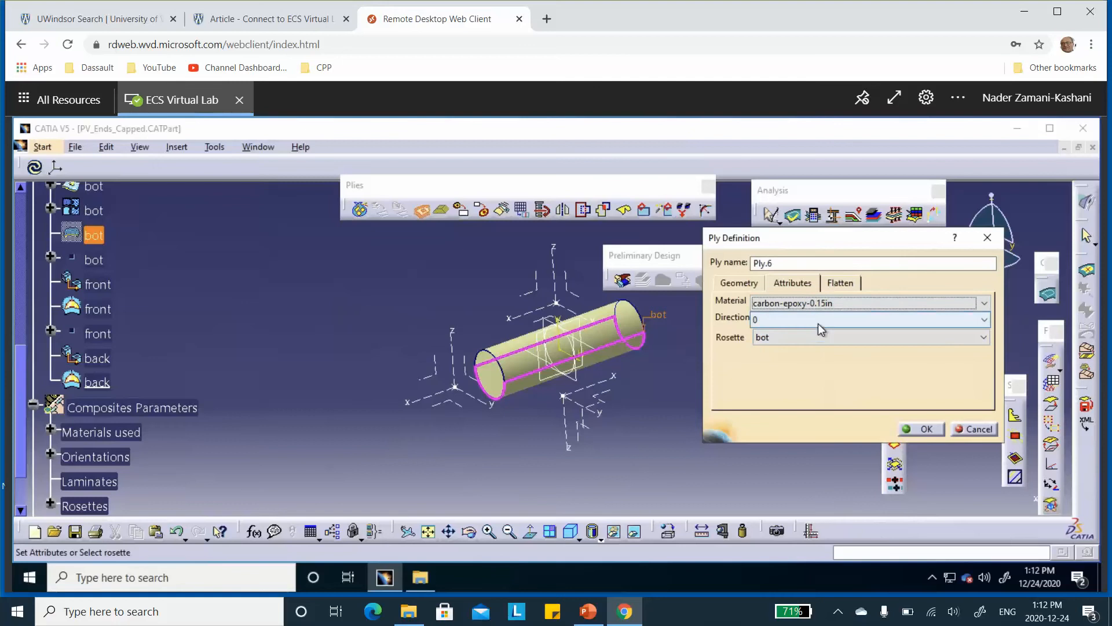
click(810, 322)
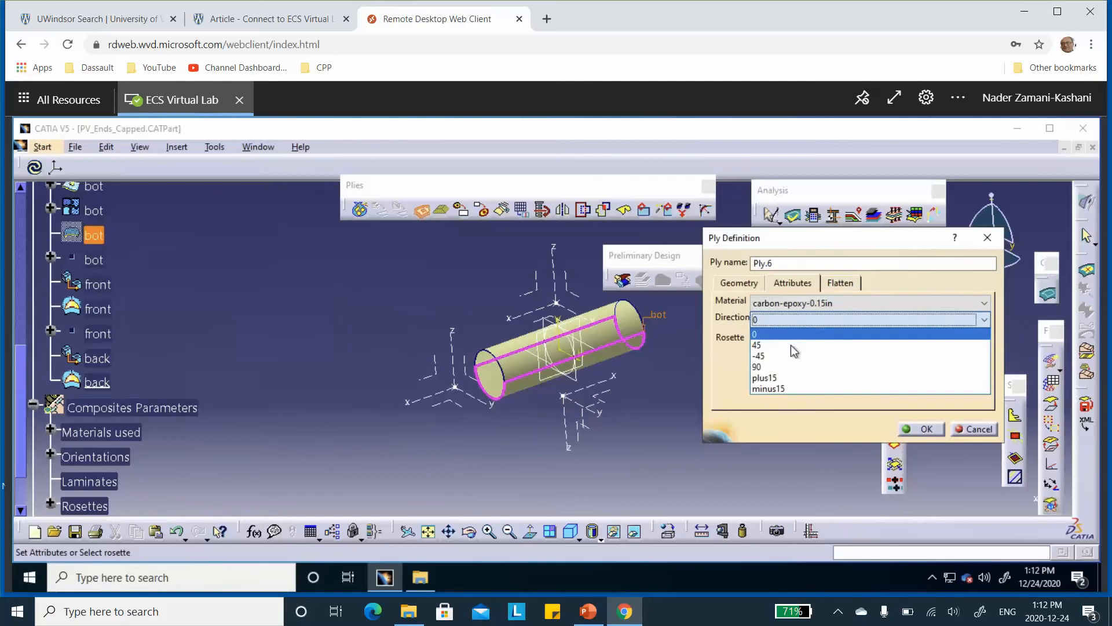
click(780, 380)
click(927, 429)
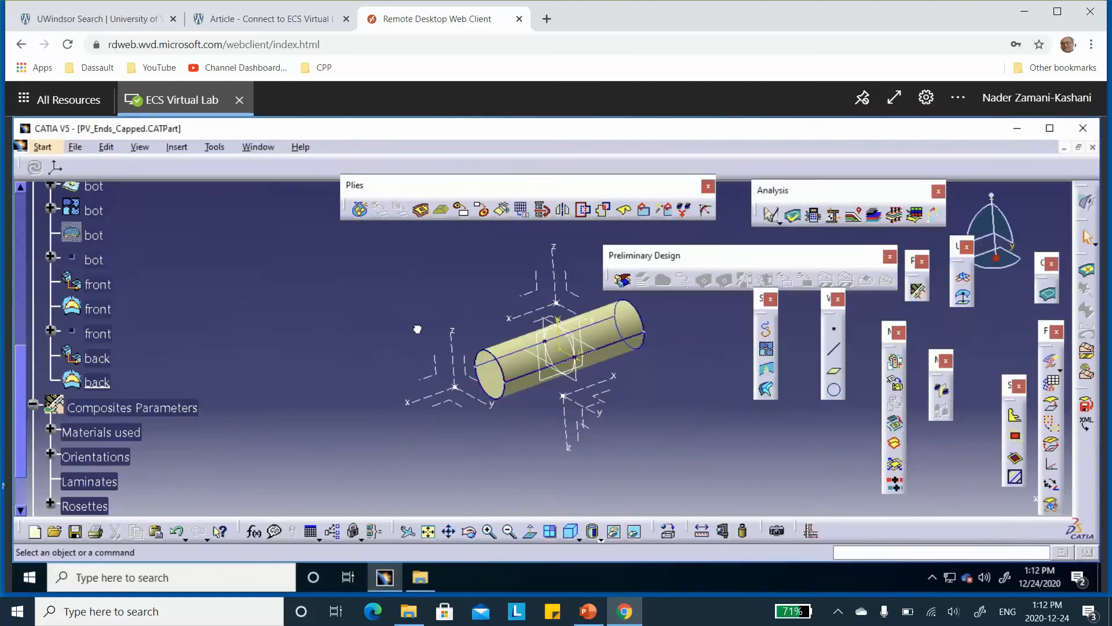
Preview the exploded plies of the top and bot plies groups at scale 20, inspect the layup, and close the preview
click(792, 215)
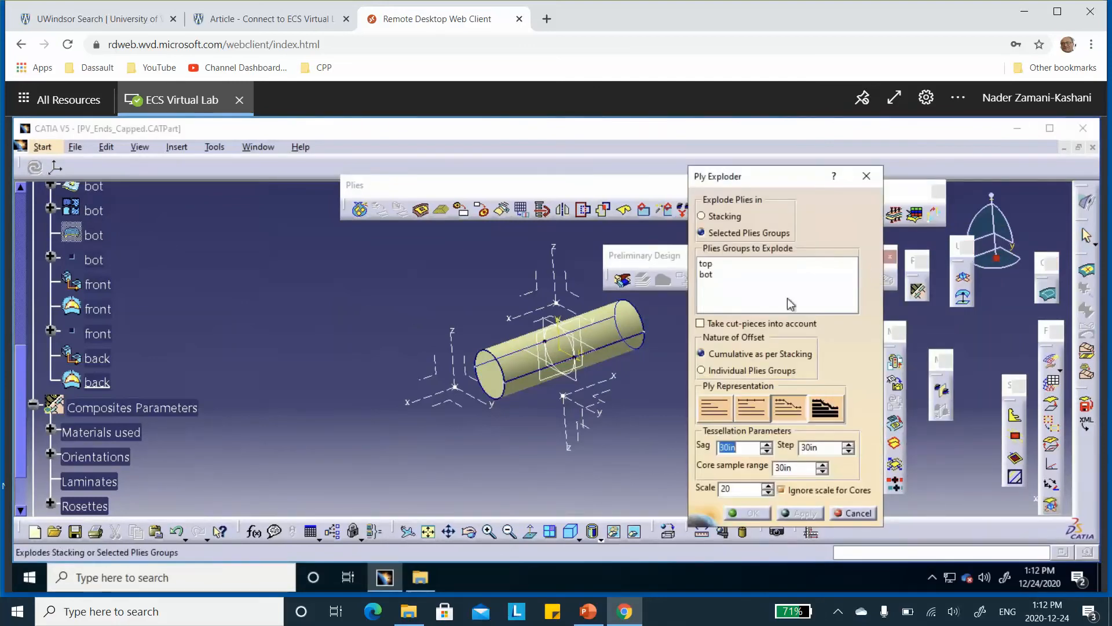
click(709, 267)
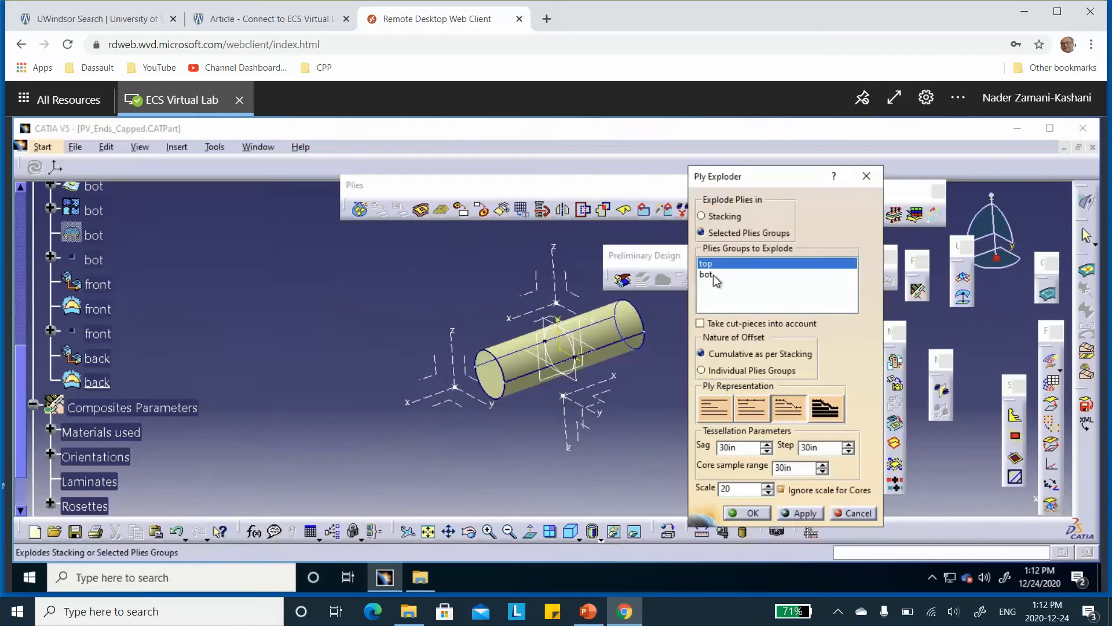
click(706, 274)
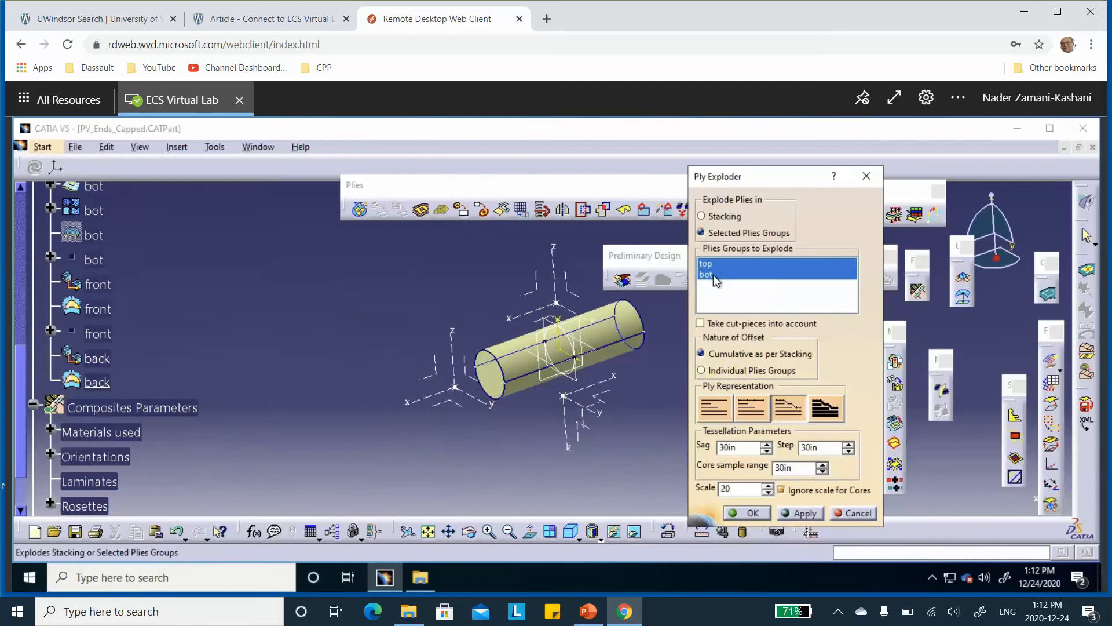
click(810, 513)
middle_drag(528, 419, 509, 389)
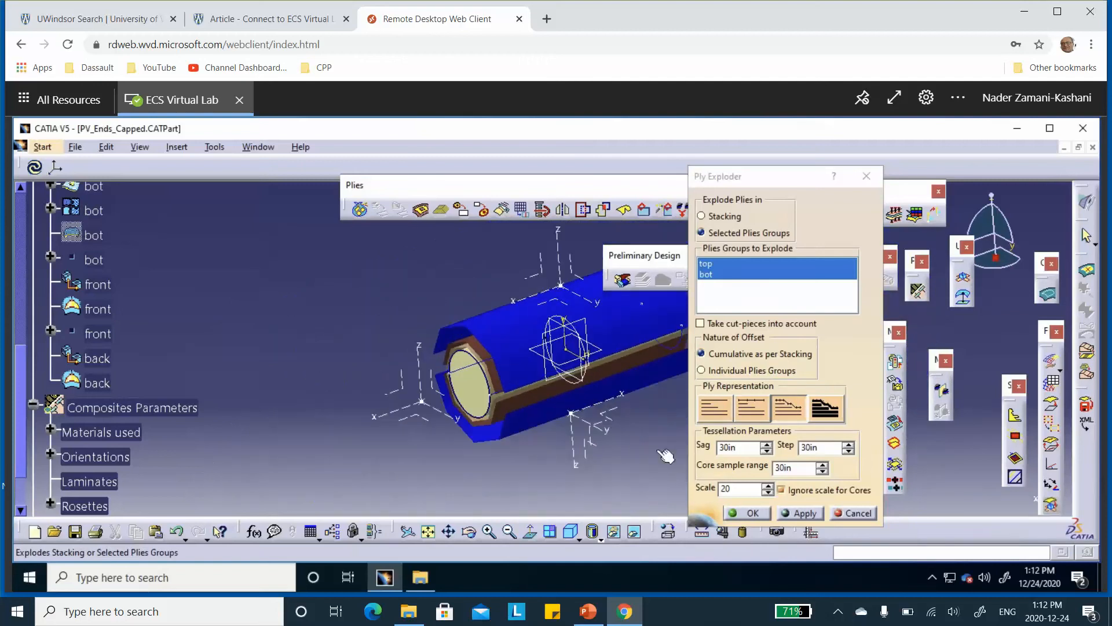
click(853, 512)
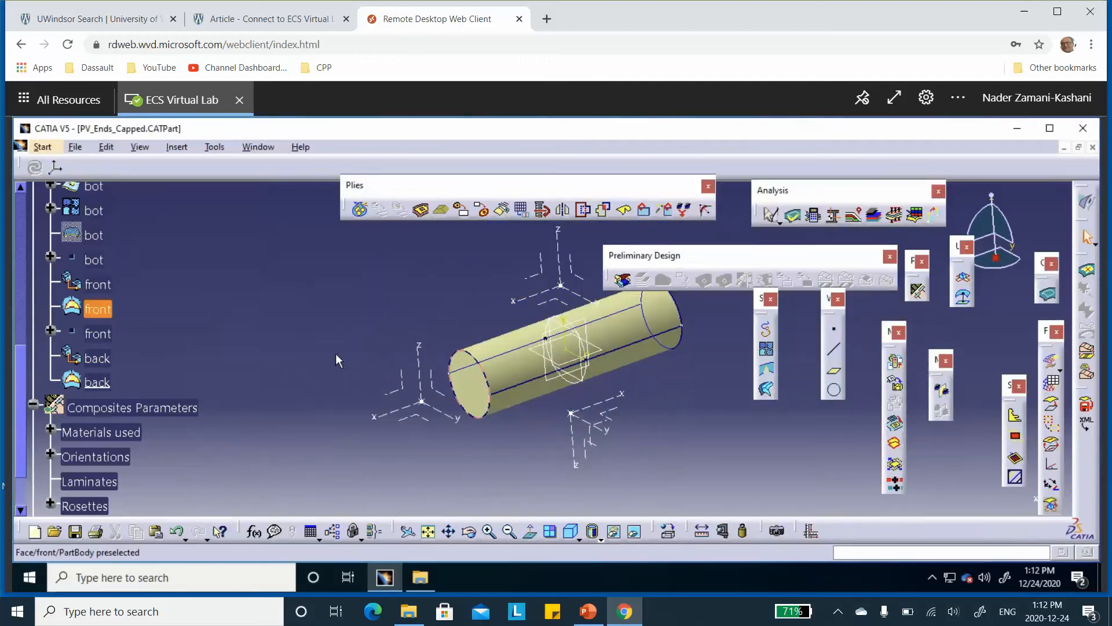
scroll(301, 339, down, 3)
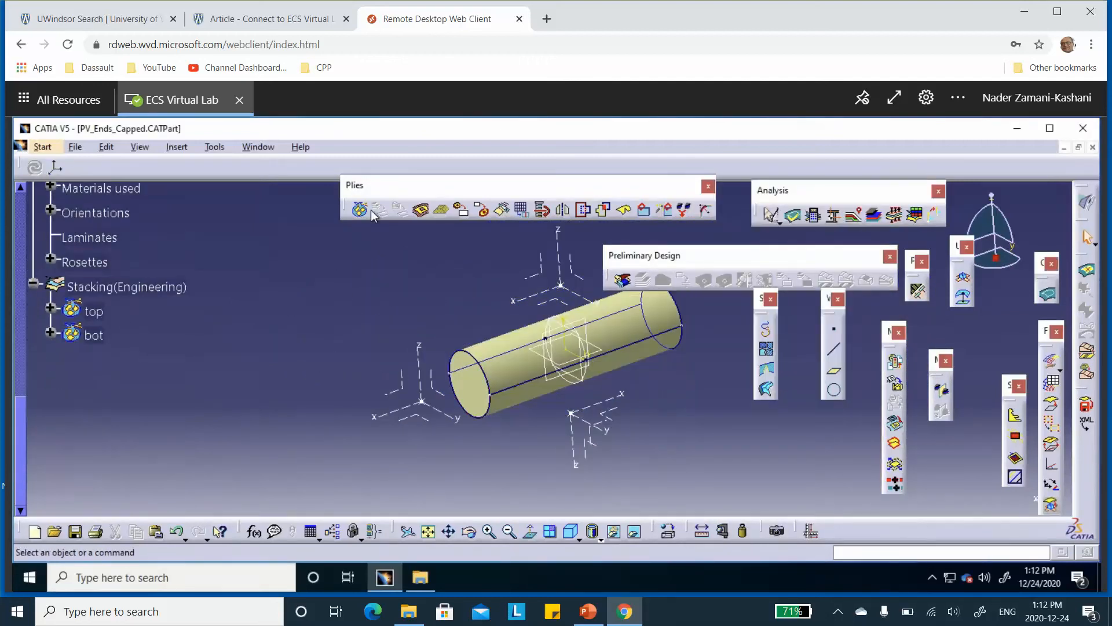
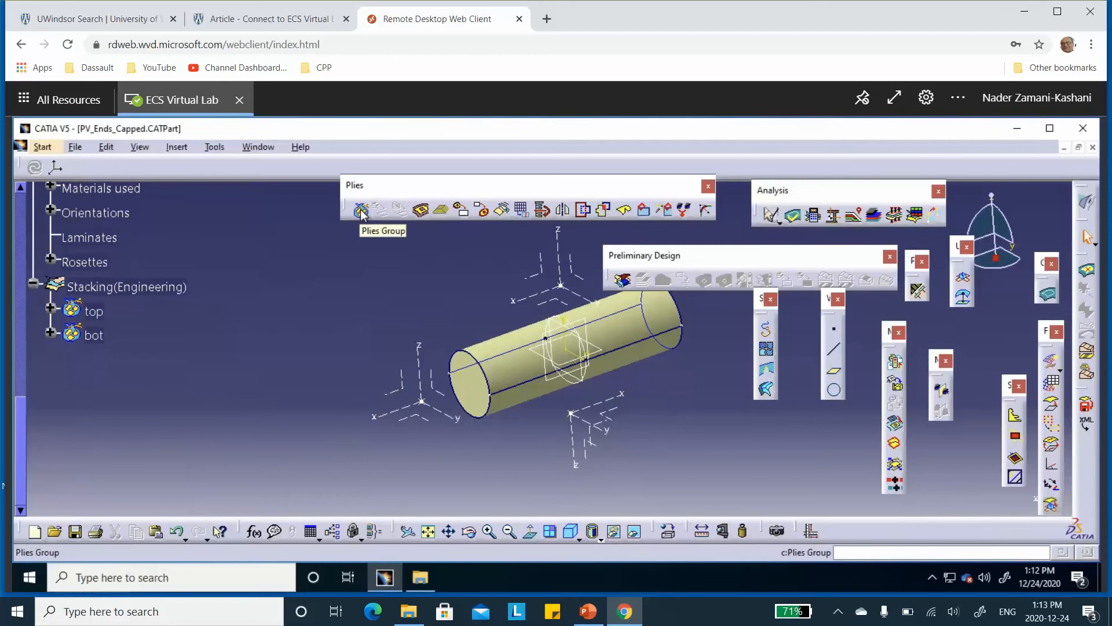
Abandon the new plies group and check the front cap's axis directions on PowerPoint's Modelling Strategy slide, returning to CATIA
click(361, 210)
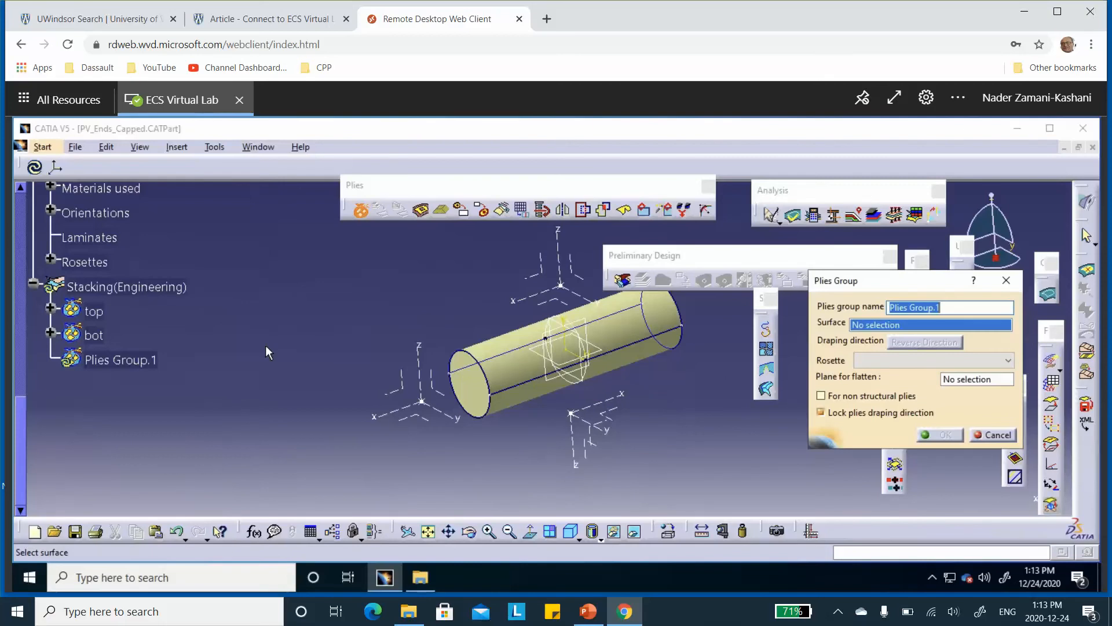
click(996, 432)
click(588, 611)
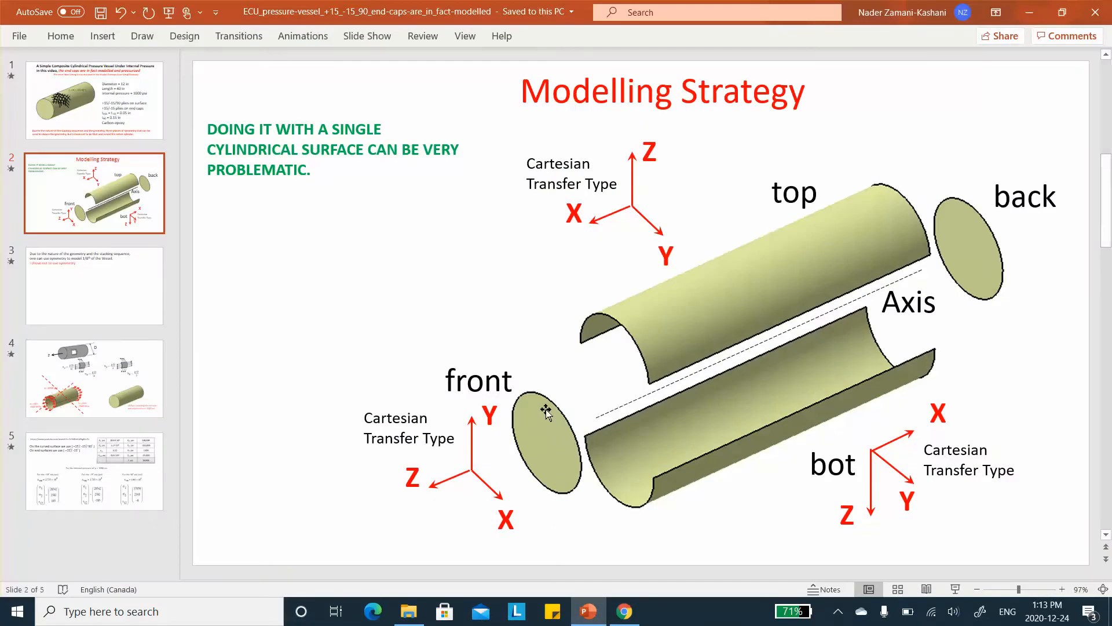
click(1029, 12)
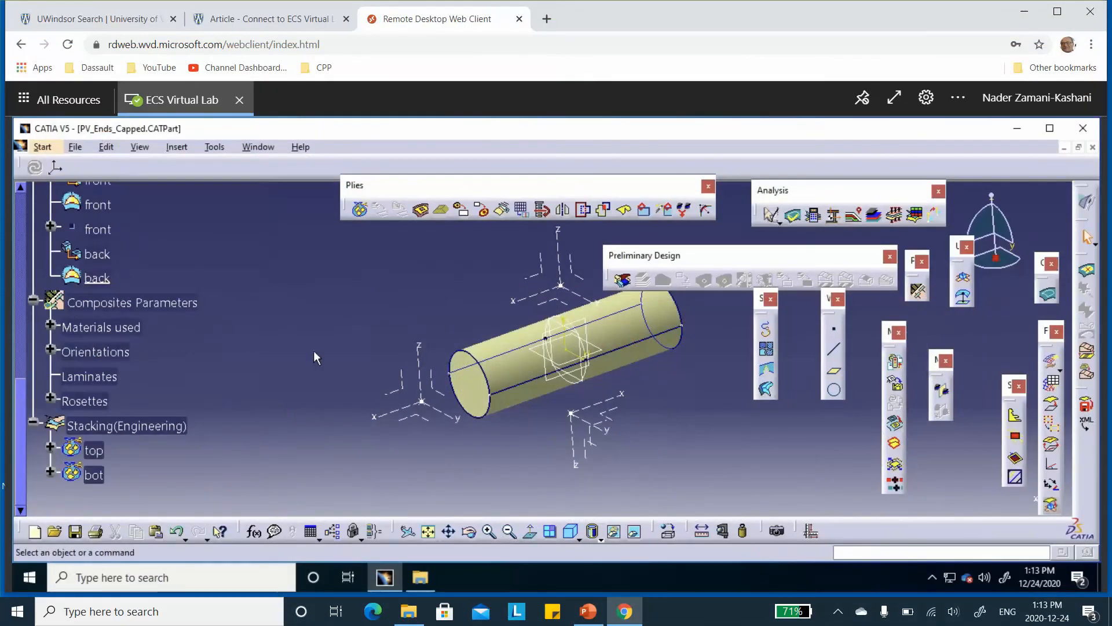
Open the front_and_back axis system for editing, compare it with the Modelling Strategy slide, and rotate it 90 degrees about its Y axis
scroll(252, 294, up, 2)
double_click(420, 406)
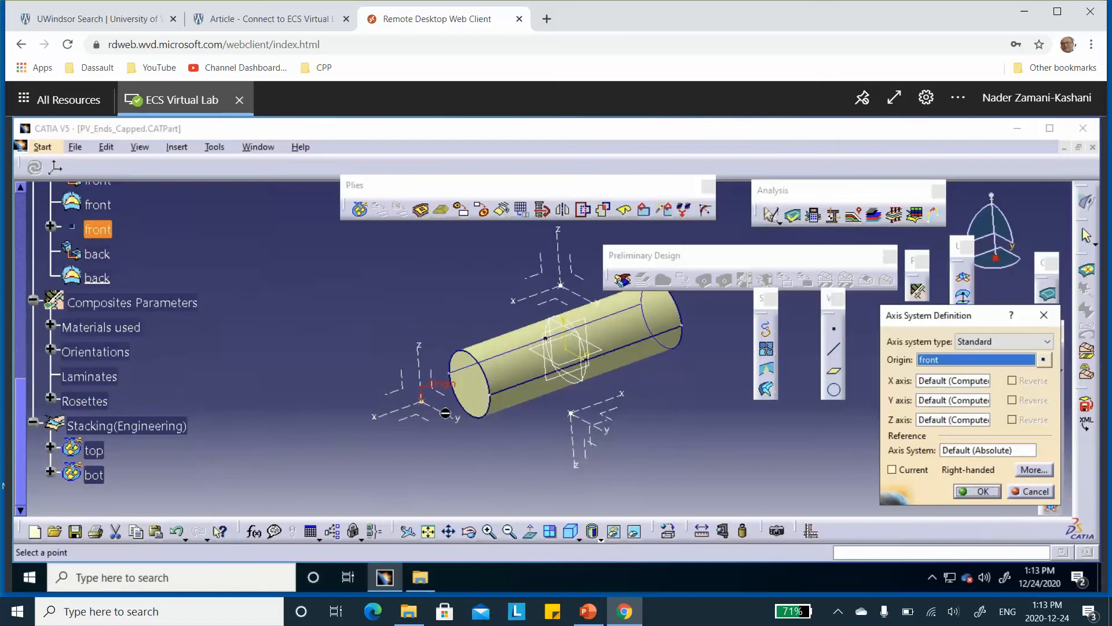
click(588, 609)
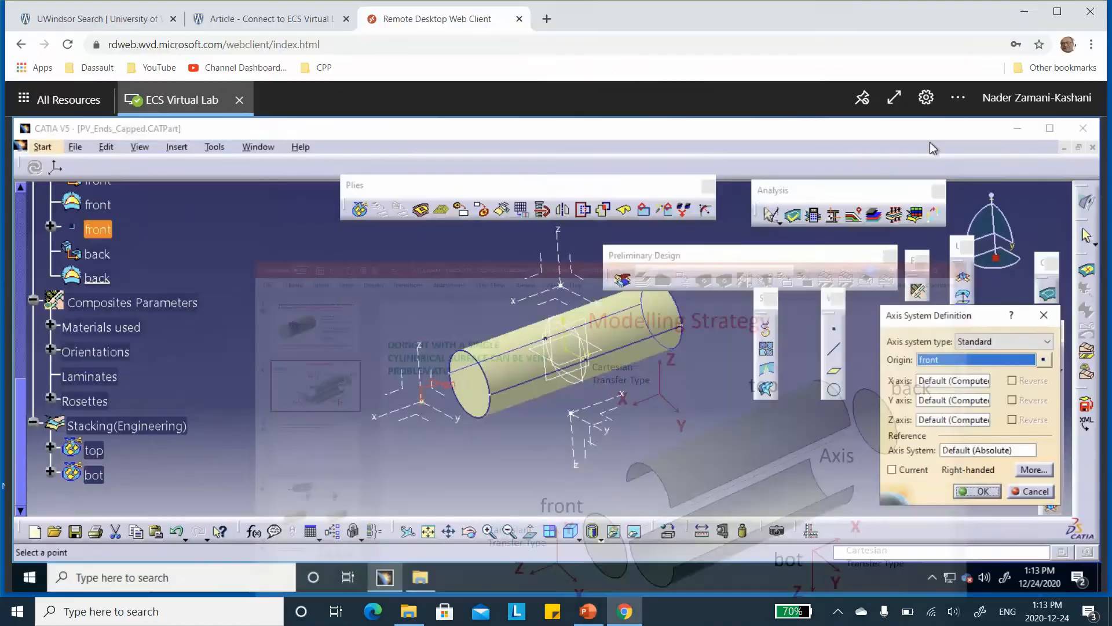
click(1029, 12)
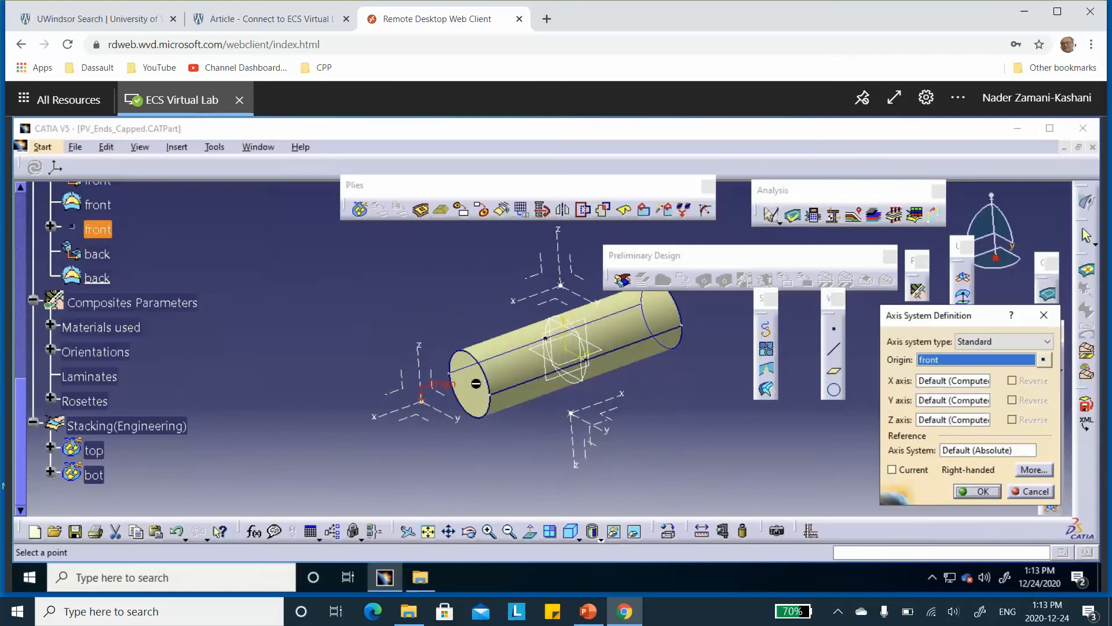
click(595, 613)
click(595, 613)
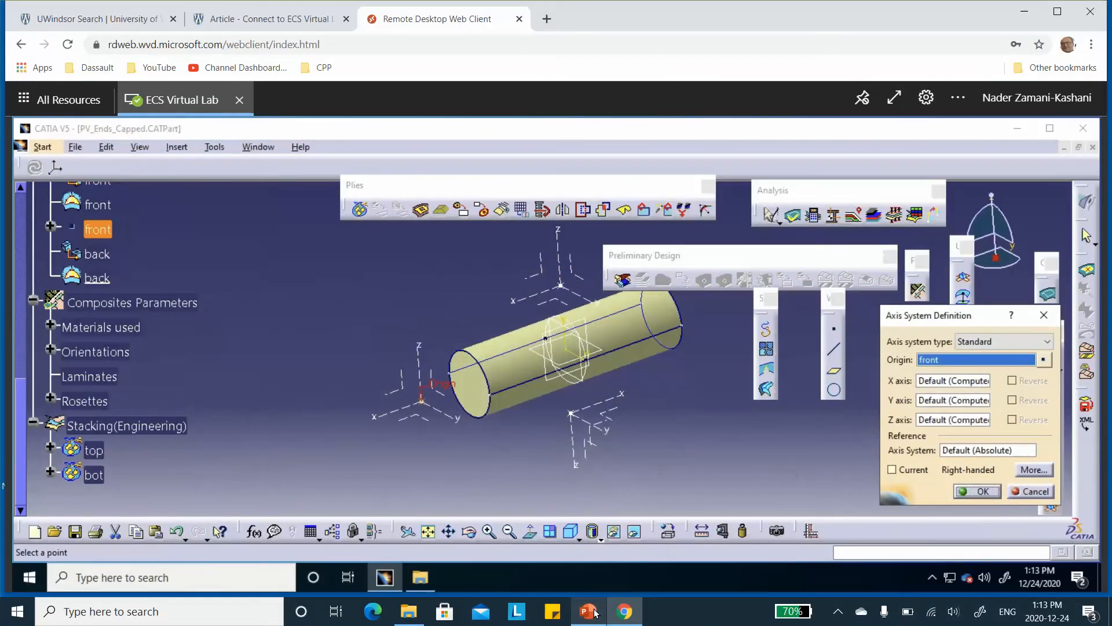
right_click(942, 403)
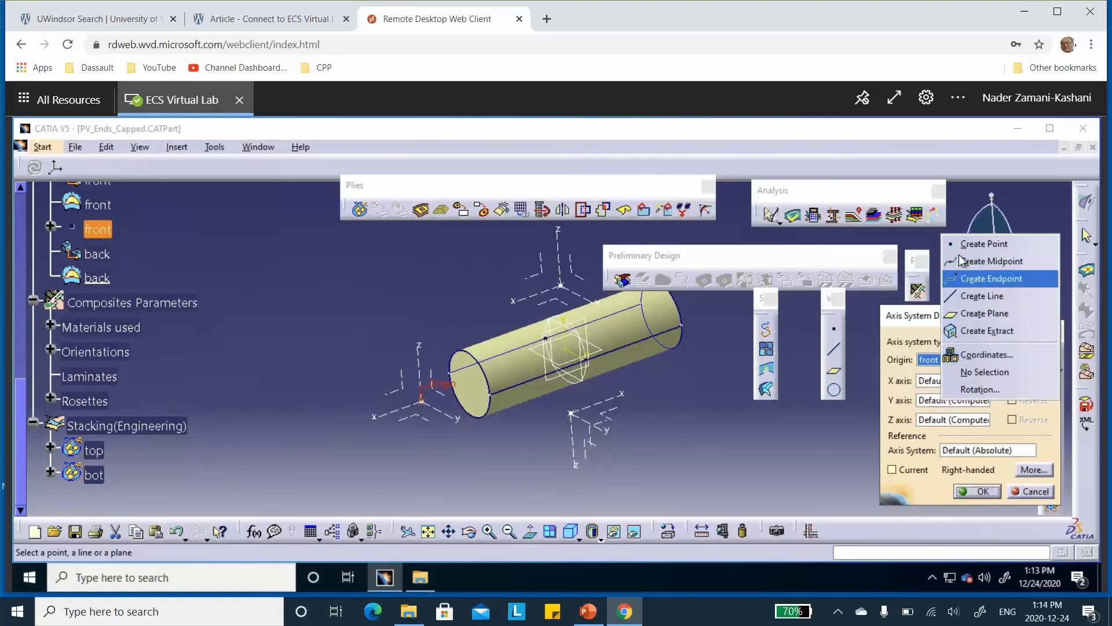
click(978, 390)
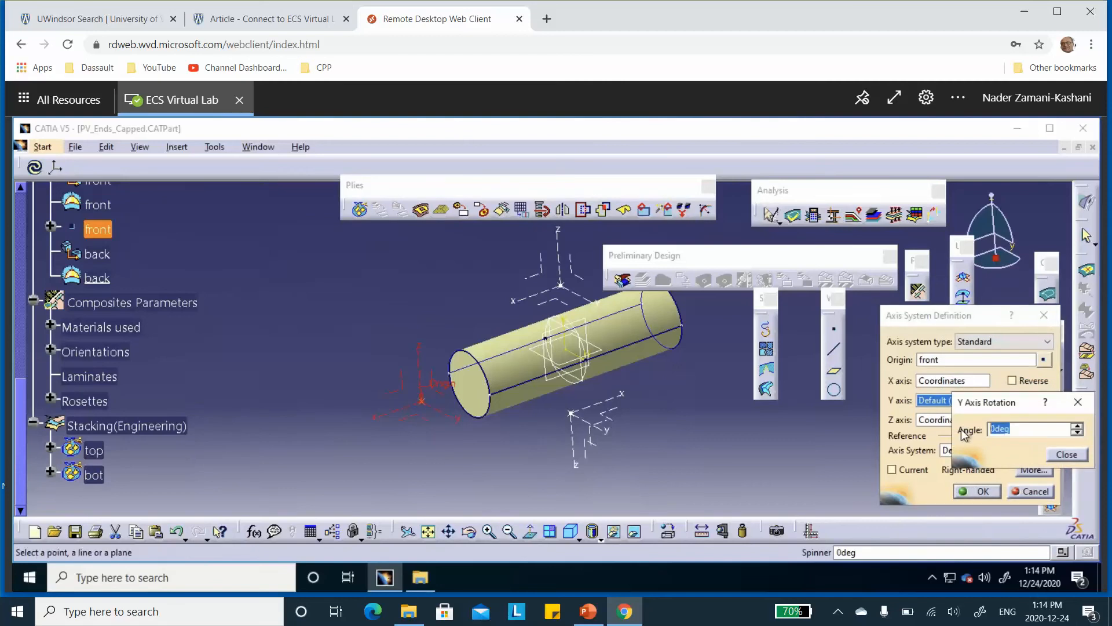
text(90)
click(1067, 455)
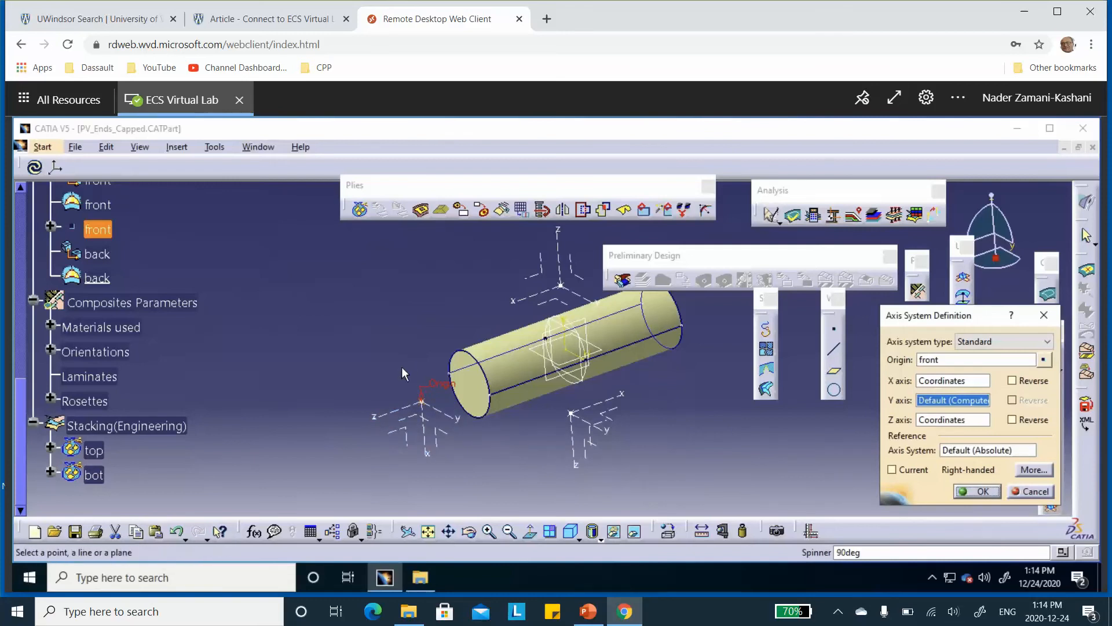
Rotate the front_and_back axis system 90 degrees about its Z axis, check it against the Modelling Strategy slide, and accept the definition
click(588, 611)
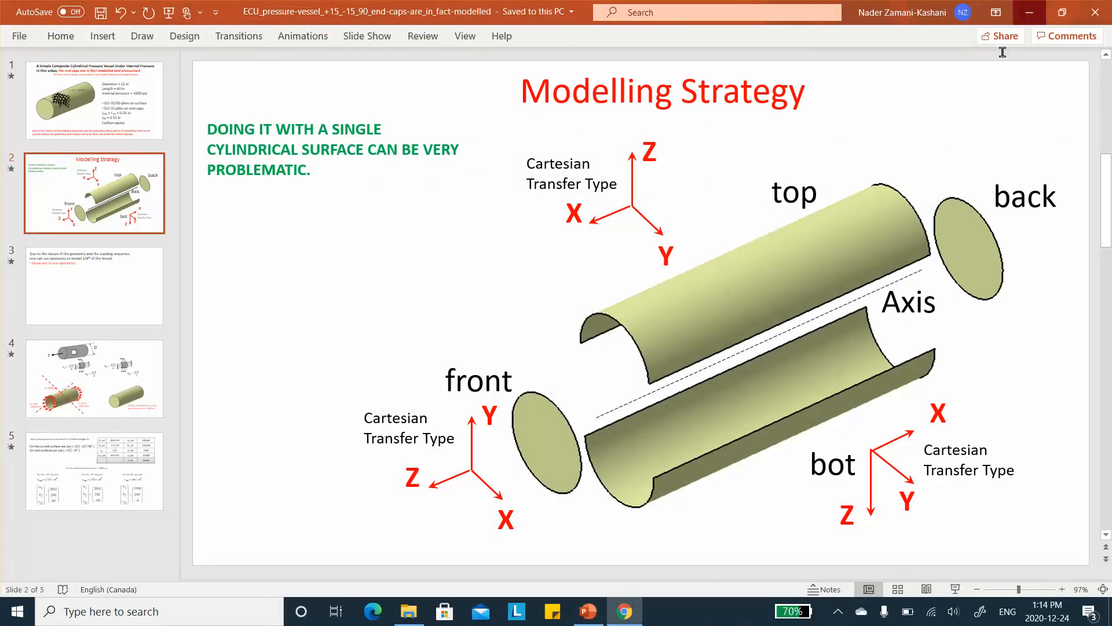
click(624, 611)
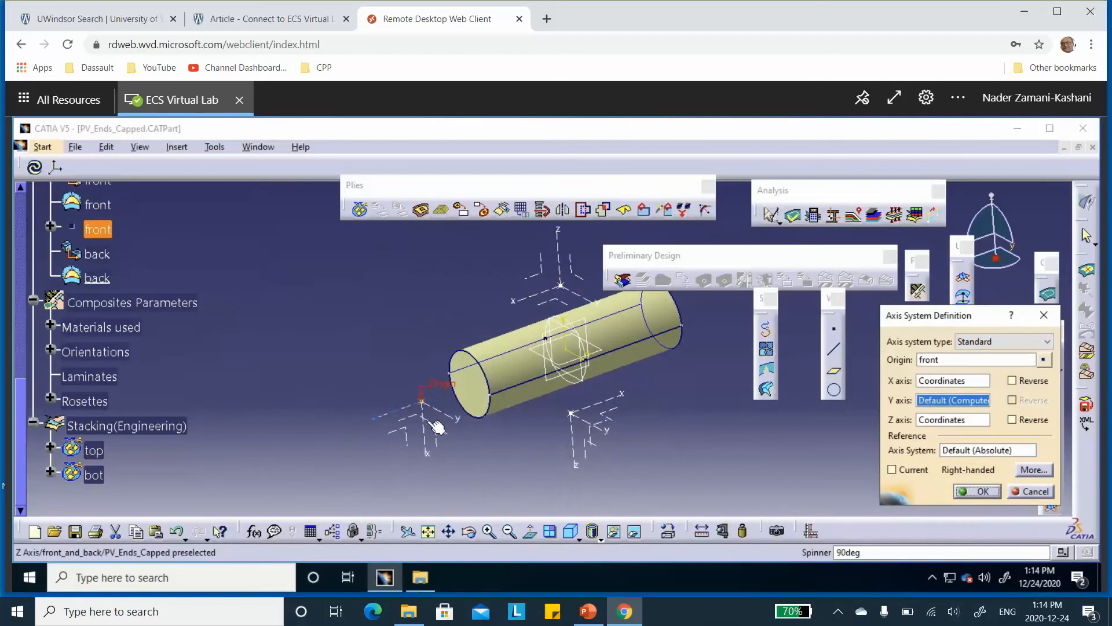
click(941, 383)
right_click(942, 383)
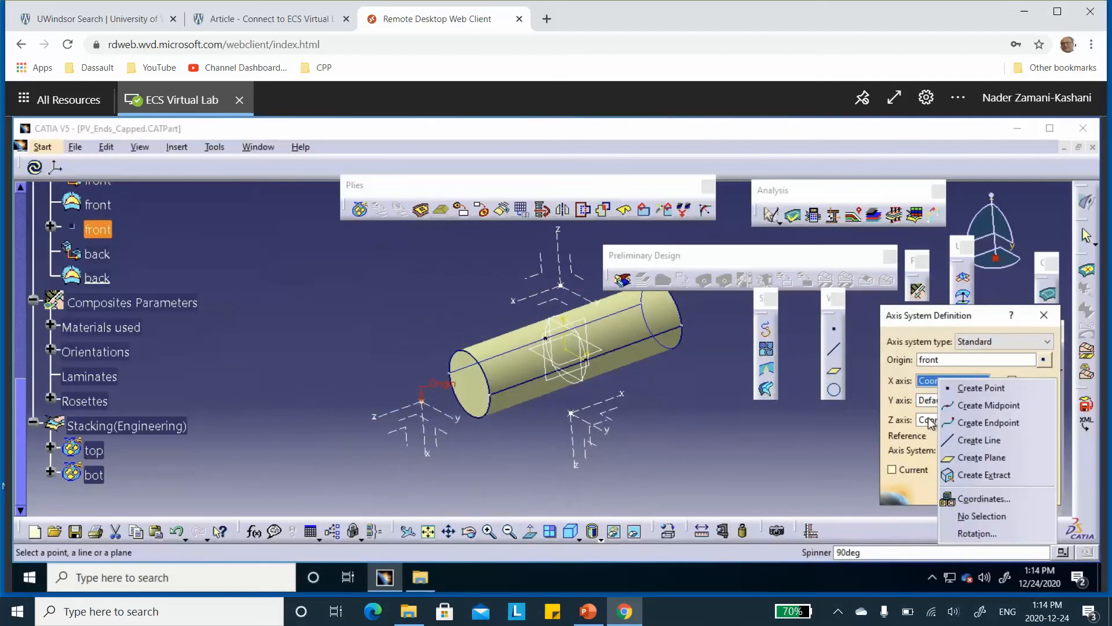
click(930, 421)
right_click(929, 422)
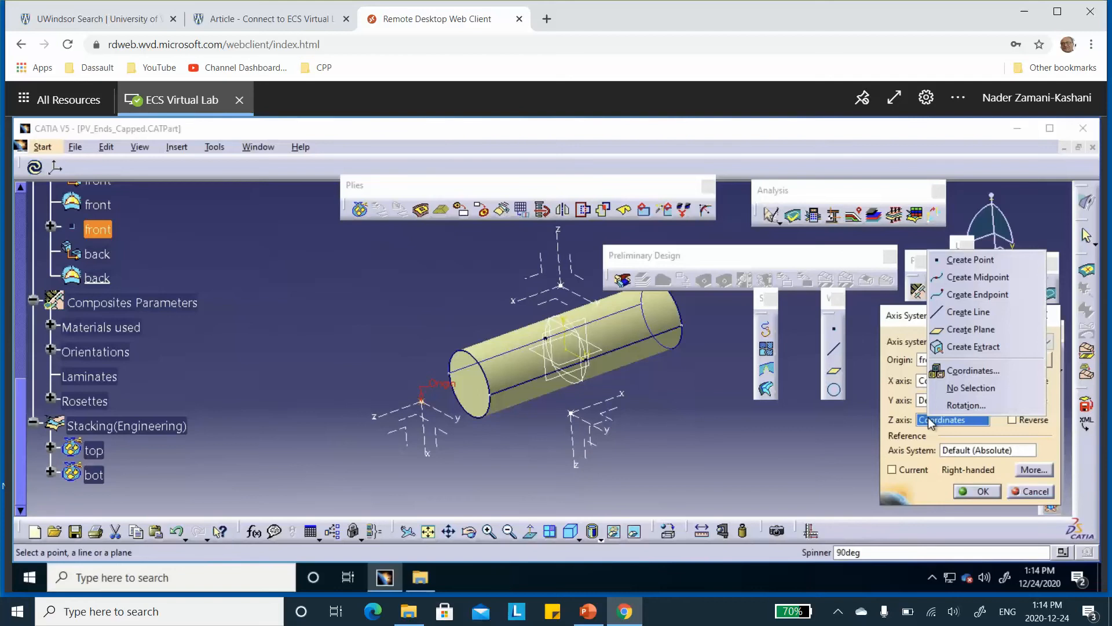
click(962, 406)
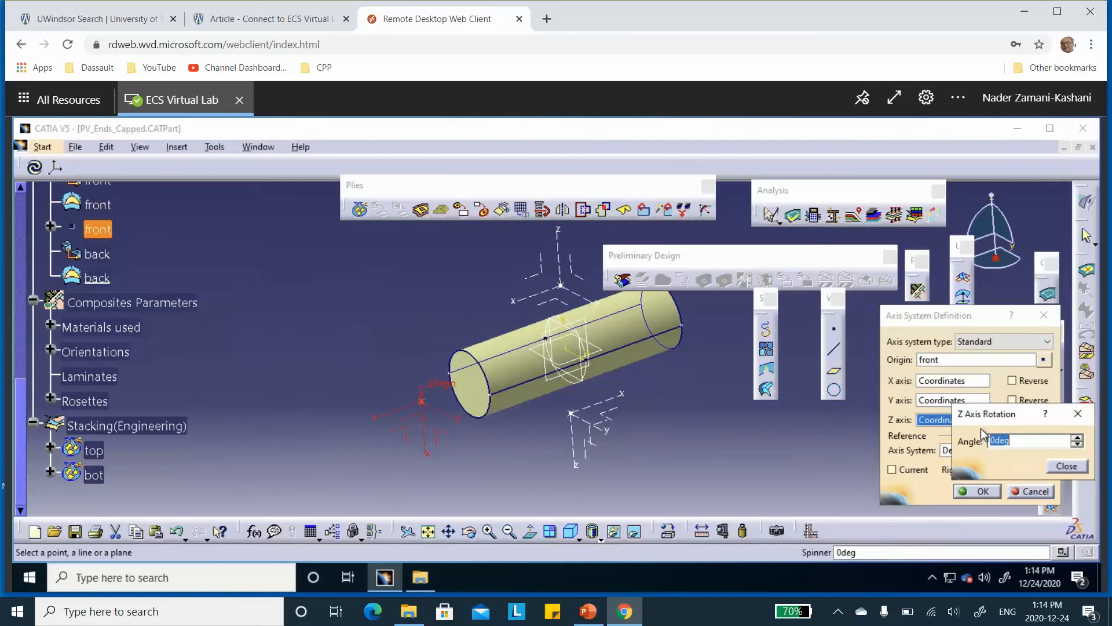
text(90)
click(1068, 468)
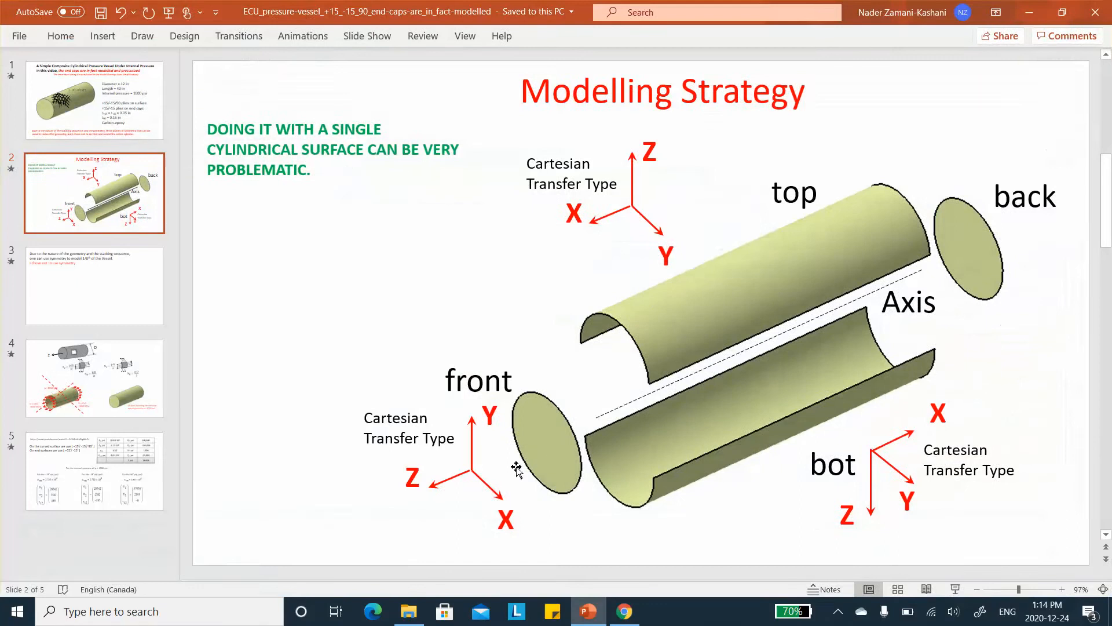
click(1029, 12)
click(979, 491)
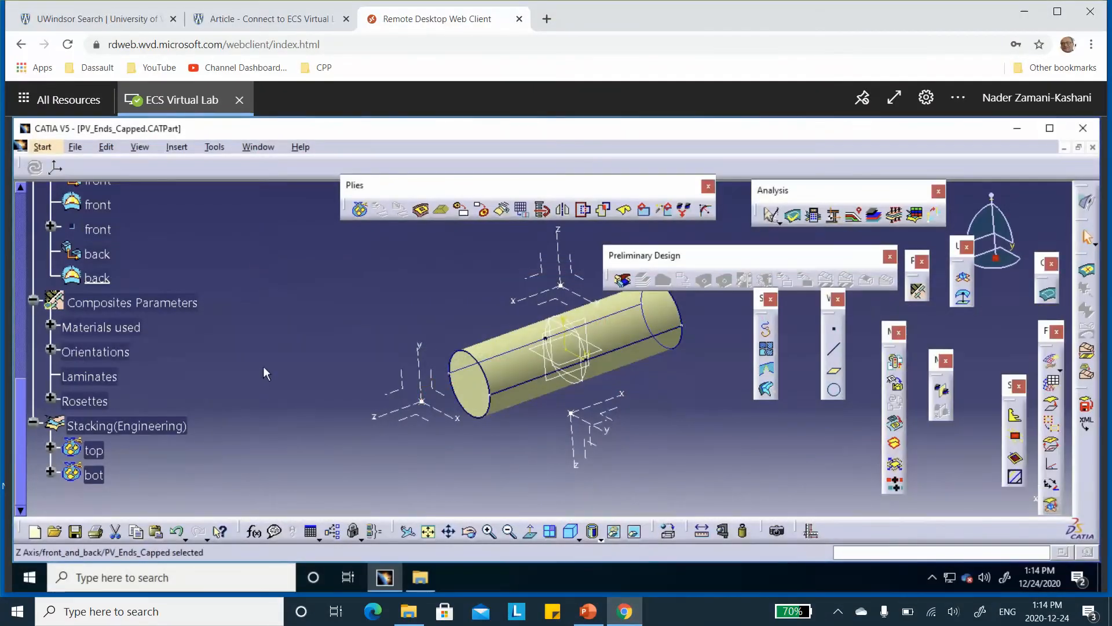
Start a plies group named front on the front end-cap surface
scroll(262, 324, down, 3)
scroll(259, 288, down, 1)
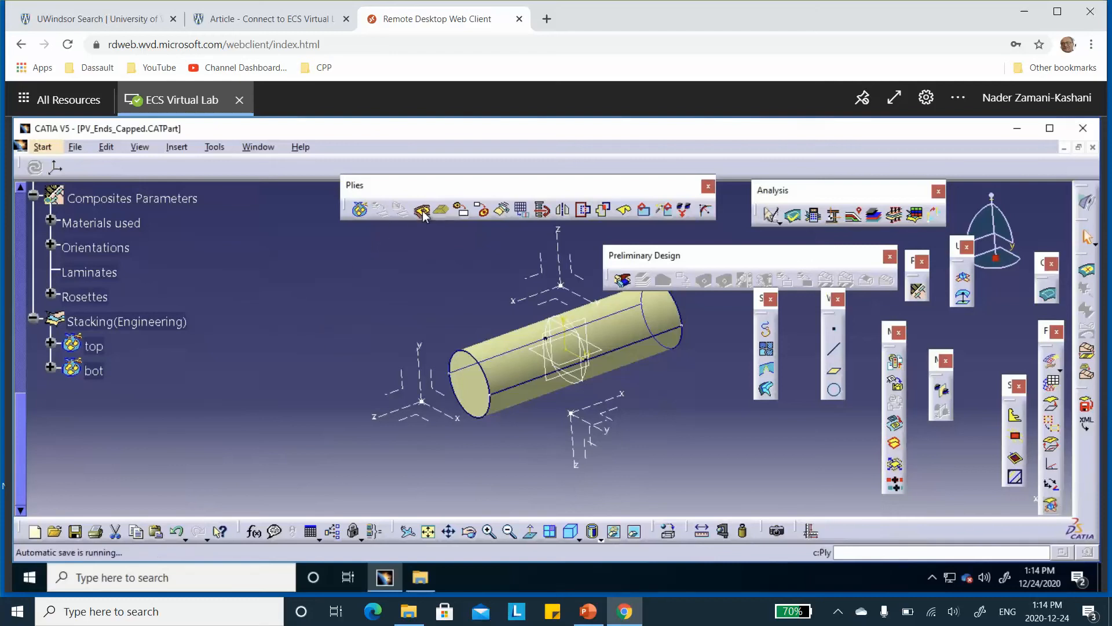
click(358, 211)
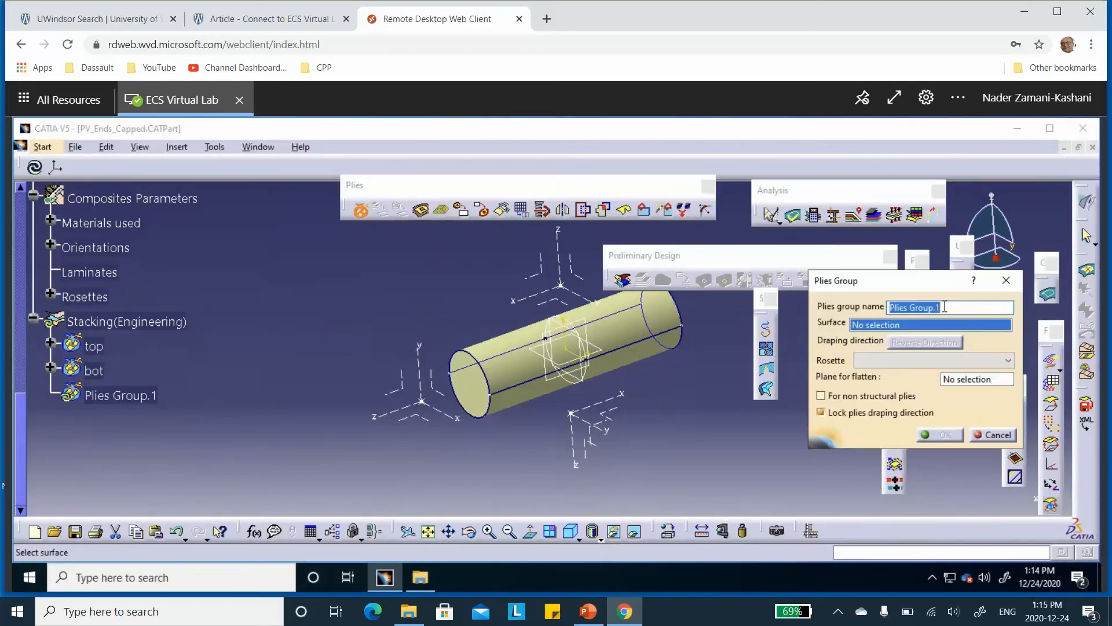
text(front)
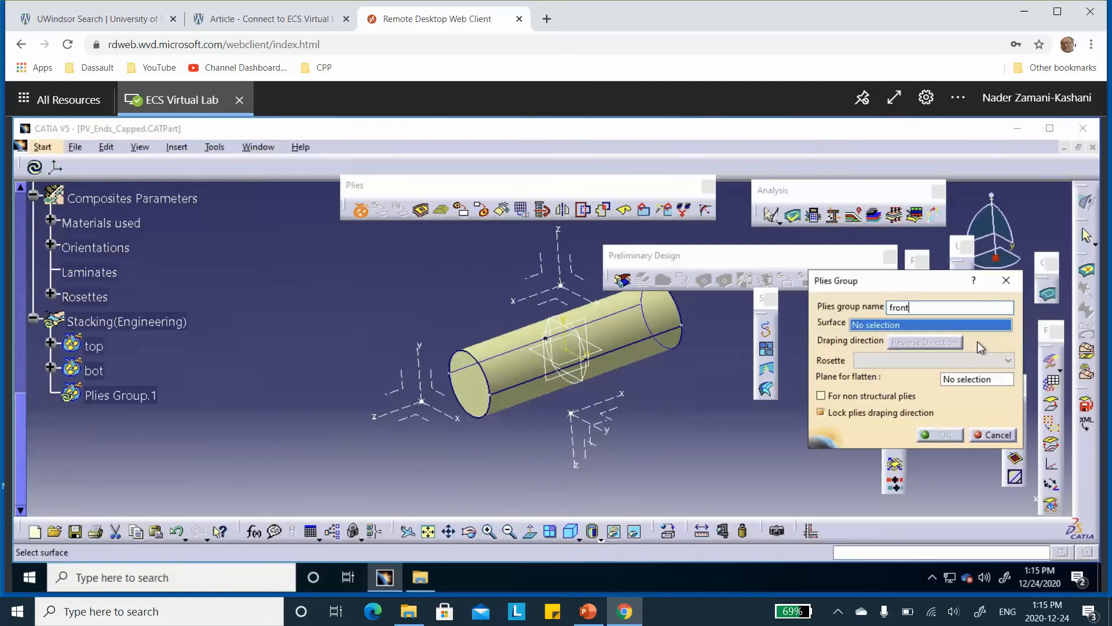
click(477, 389)
click(483, 392)
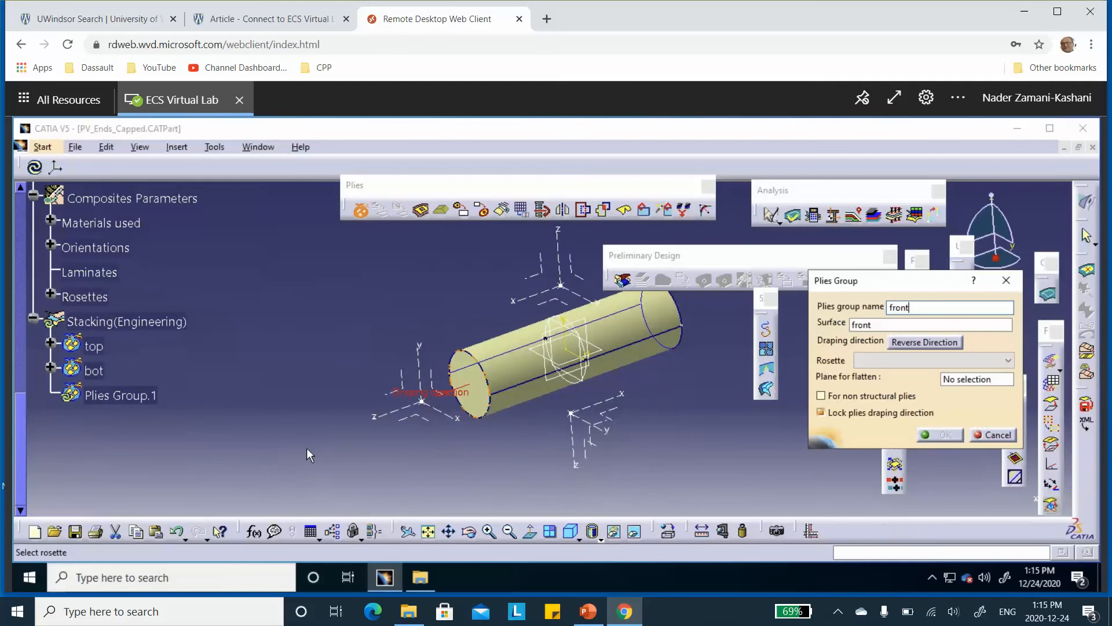
Assign the top_and_bot rosette to the front plies group and create the group
click(881, 362)
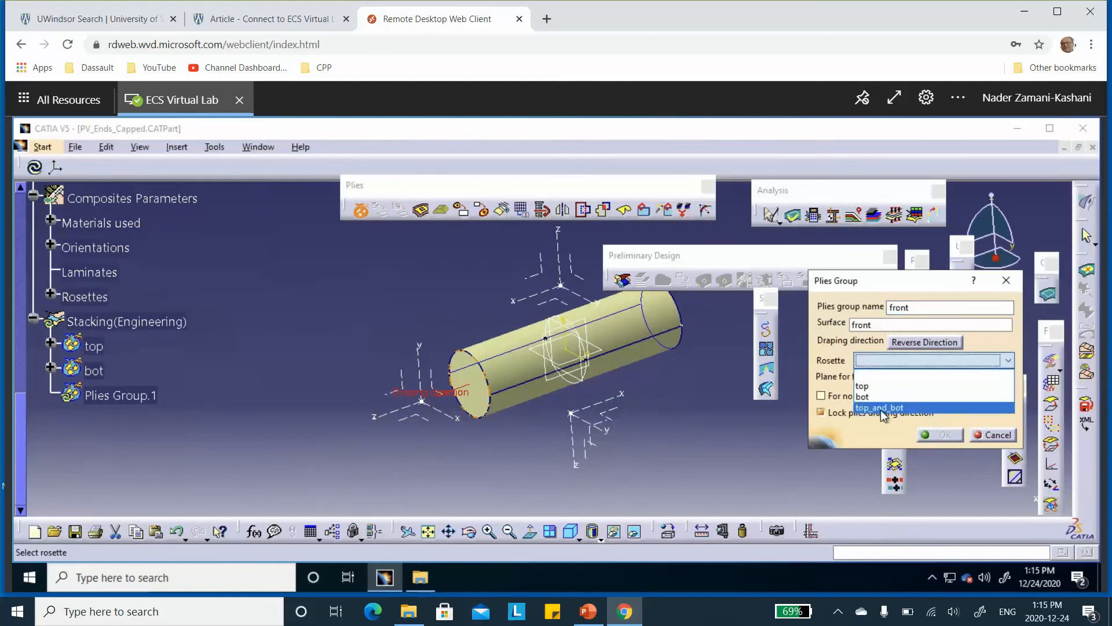
click(875, 362)
click(875, 363)
click(879, 408)
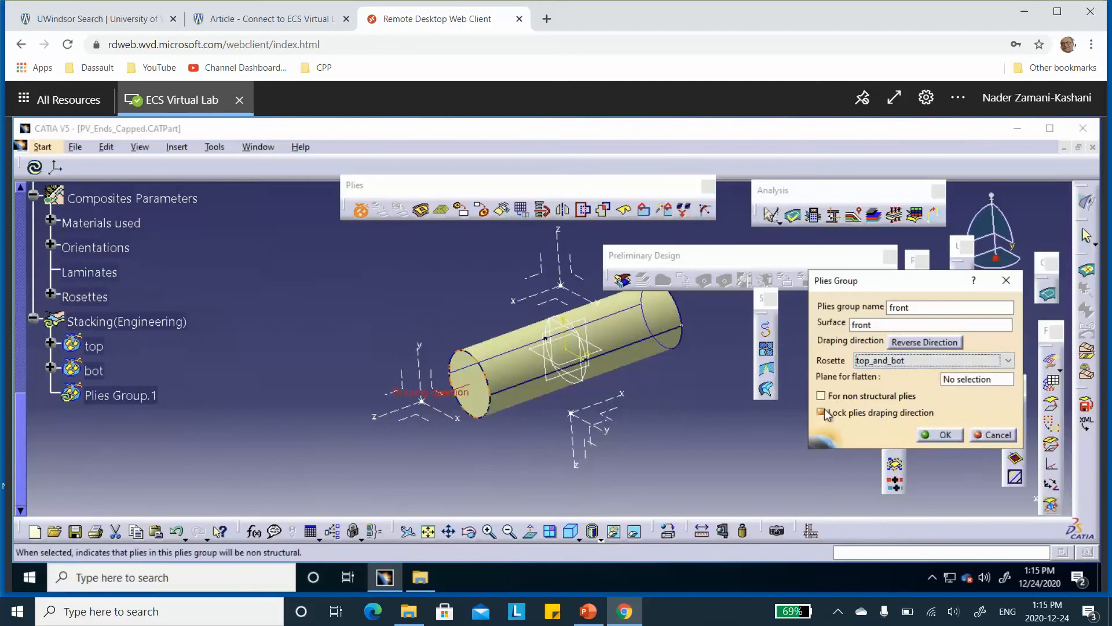
click(945, 435)
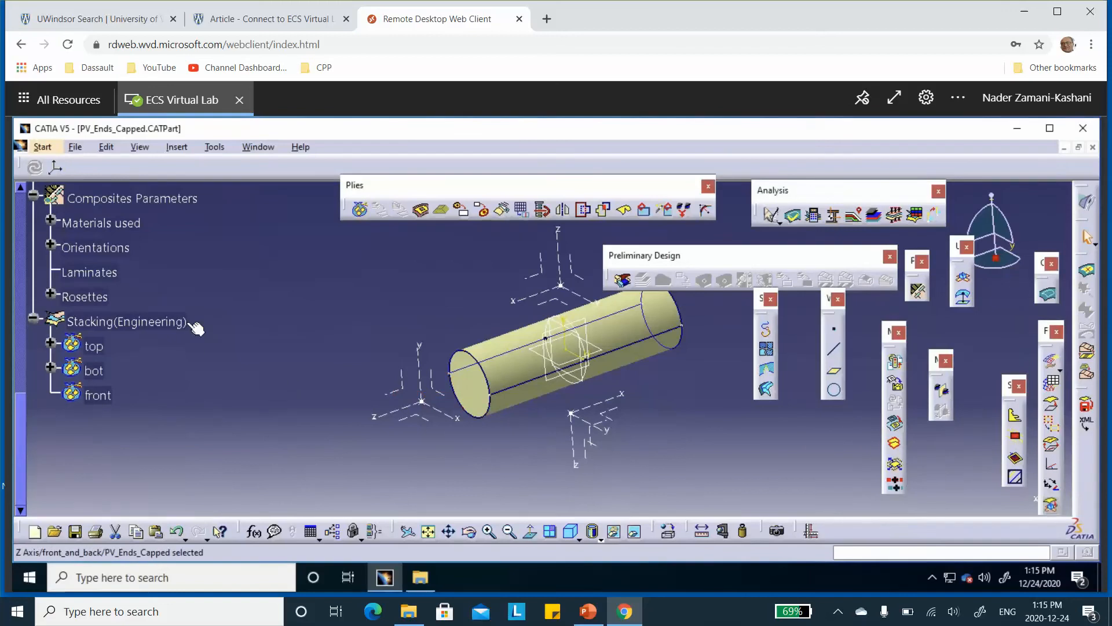
Rename the top_and_bot rosette as front_and_back to match its axis system
scroll(185, 338, up, 2)
scroll(189, 336, up, 12)
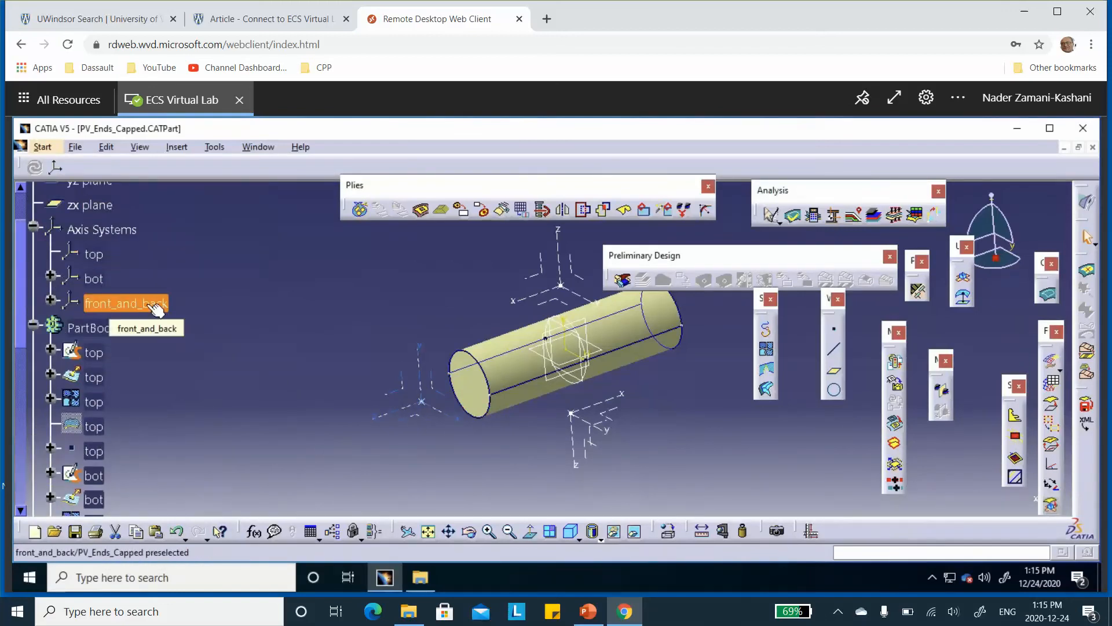
scroll(188, 283, down, 5)
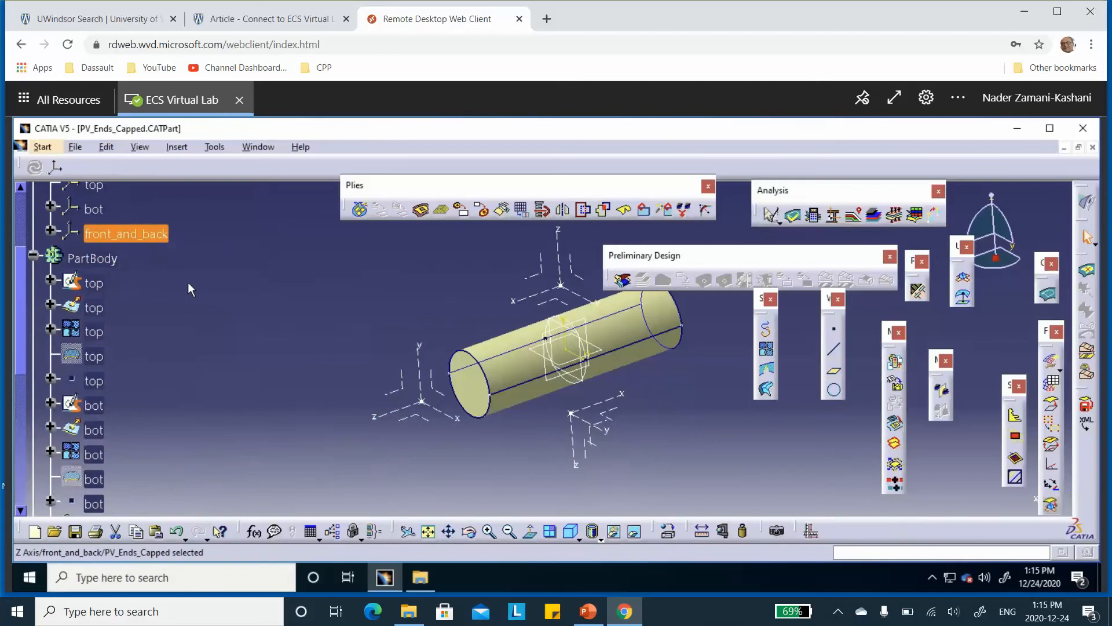
scroll(188, 283, down, 5)
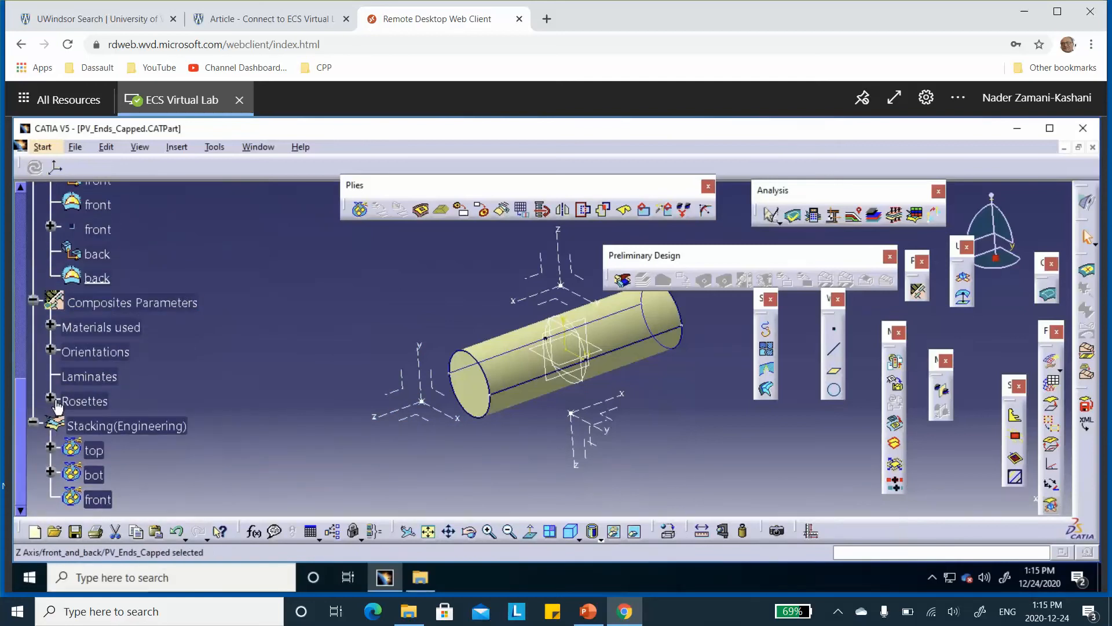
click(50, 399)
scroll(201, 393, down, 1)
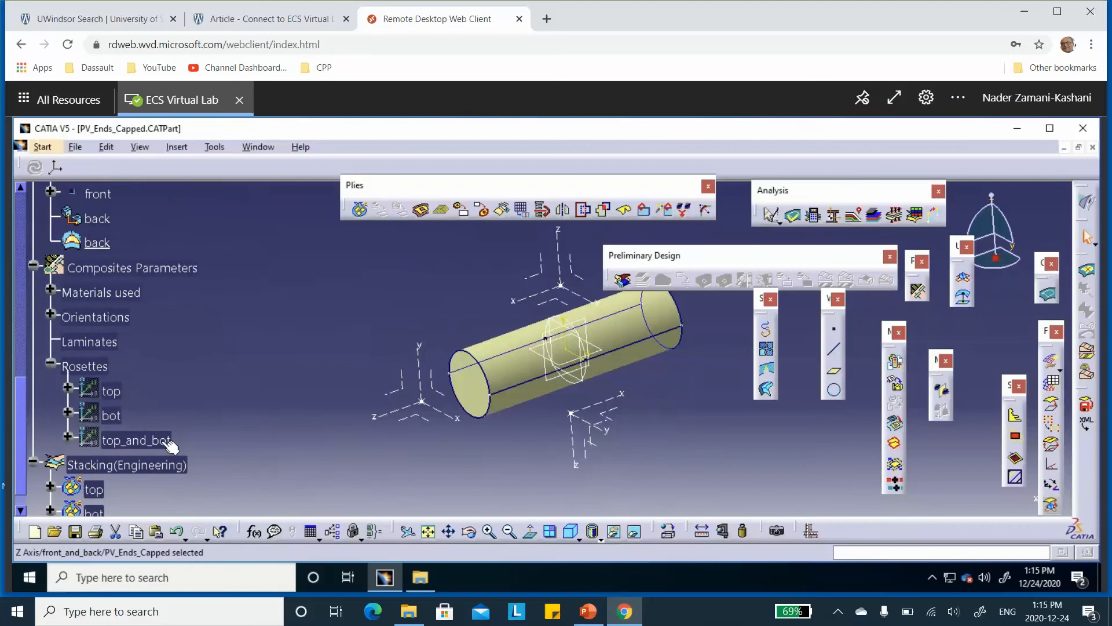
right_click(163, 444)
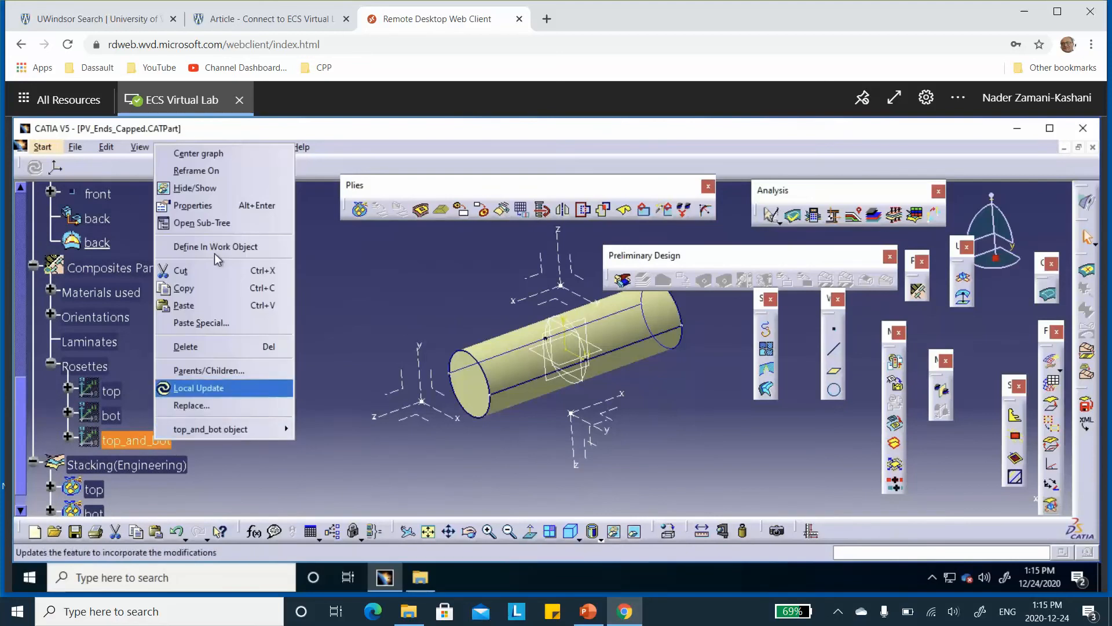
click(212, 207)
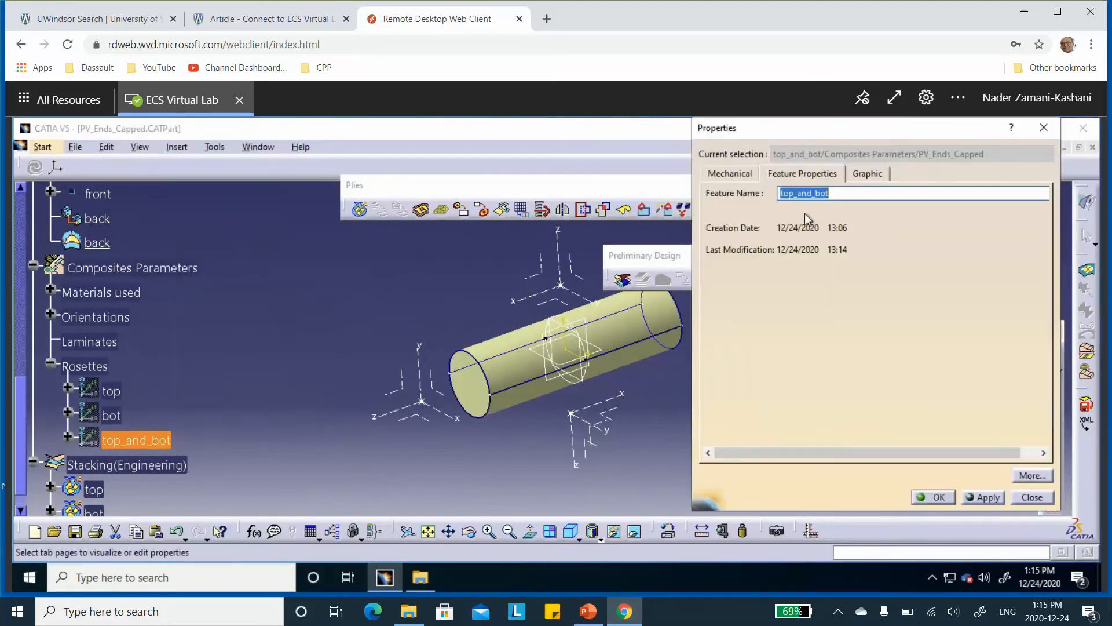
text(fr)
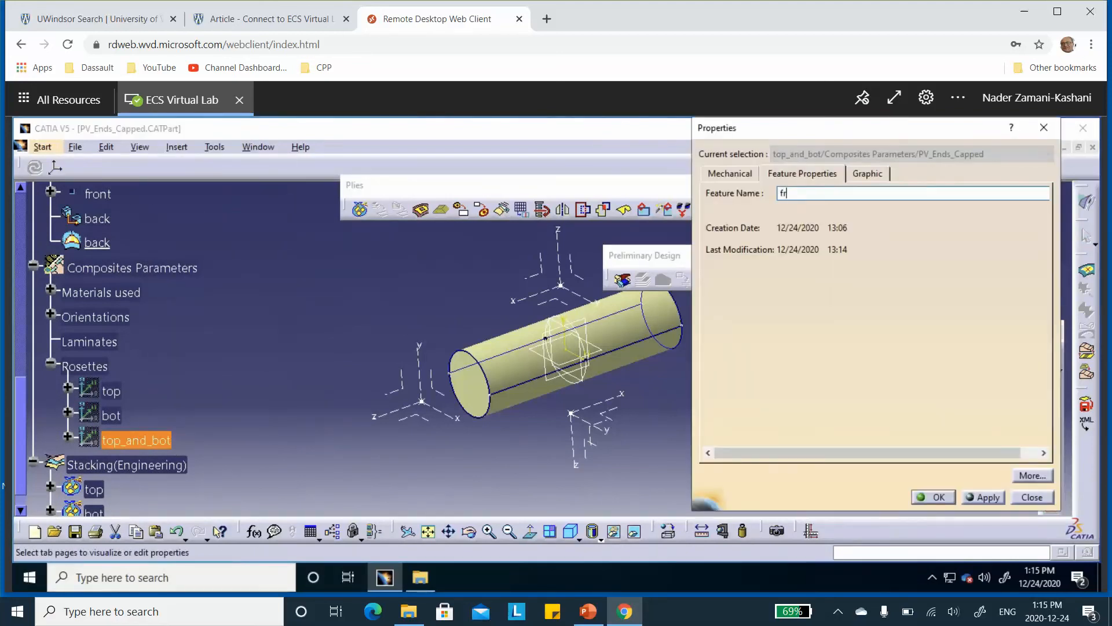
text(ont_and_back)
click(934, 497)
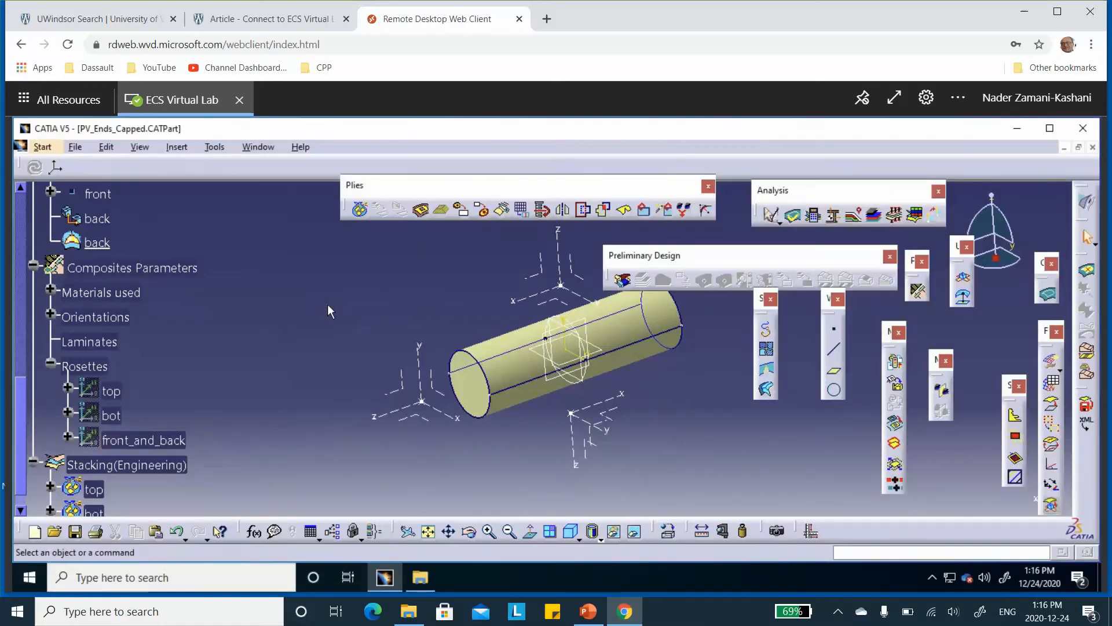
Start a ply in the front plies group and use the front boundary curve as its contour
scroll(176, 316, down, 3)
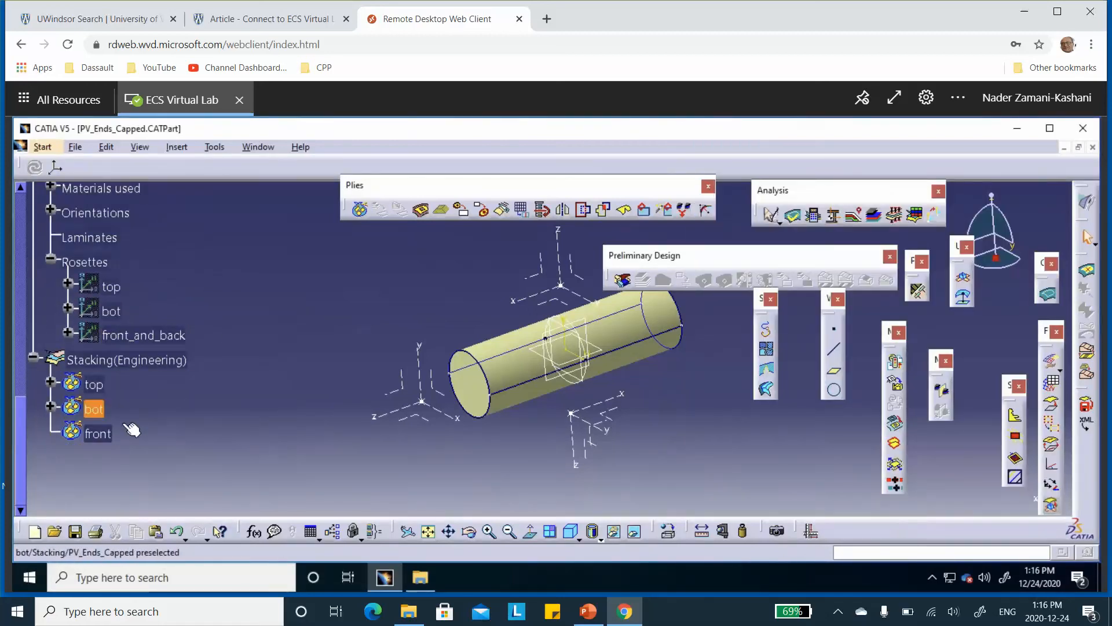
click(421, 210)
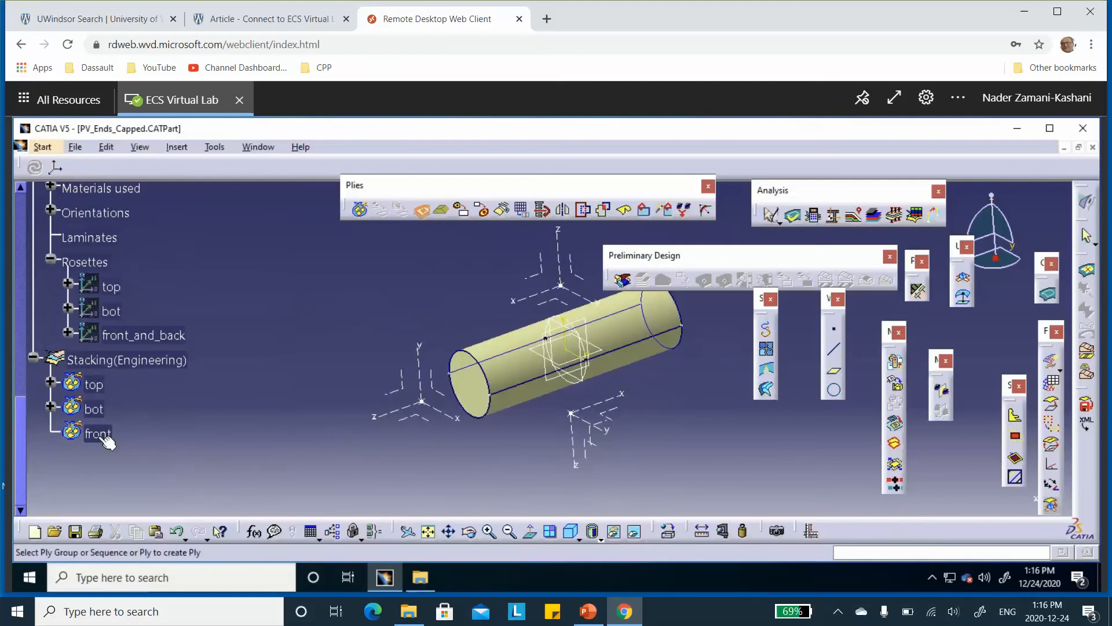
click(97, 433)
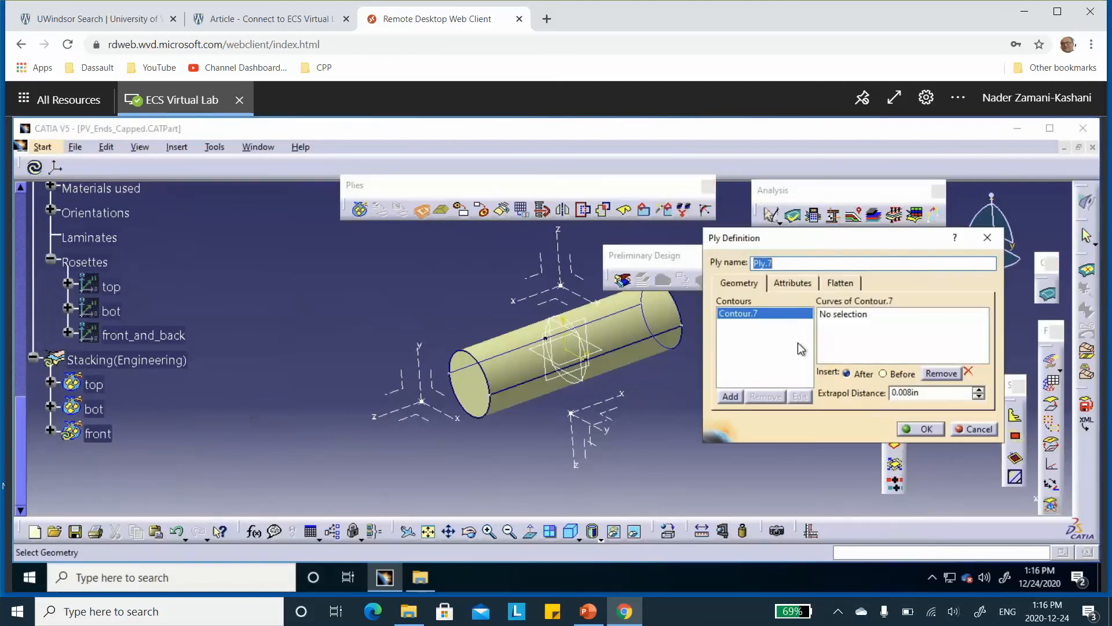
click(830, 316)
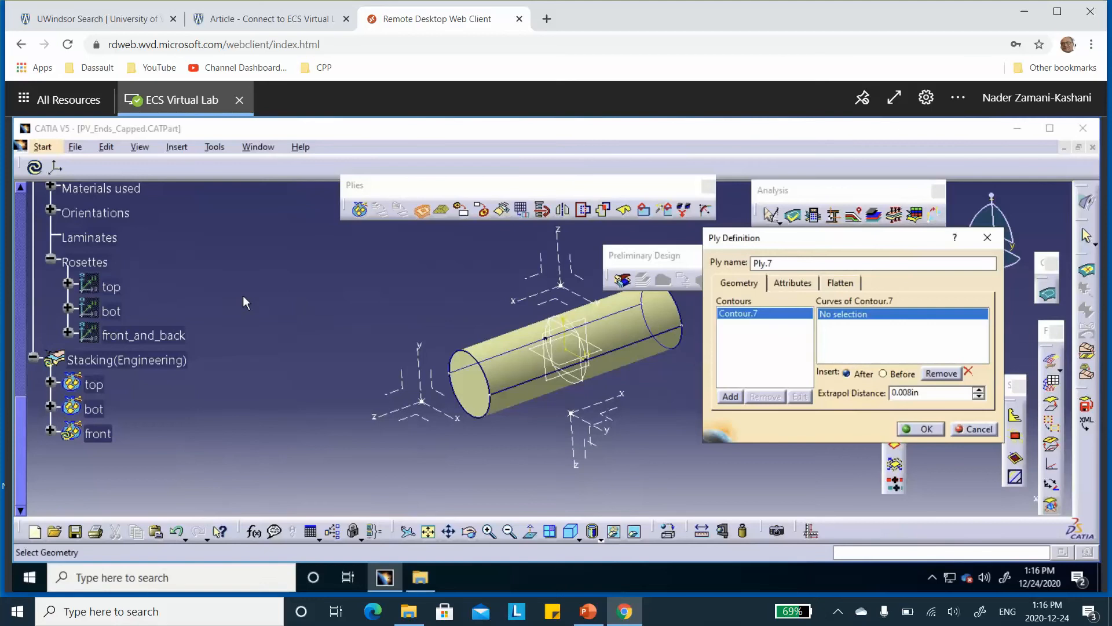
scroll(242, 296, up, 5)
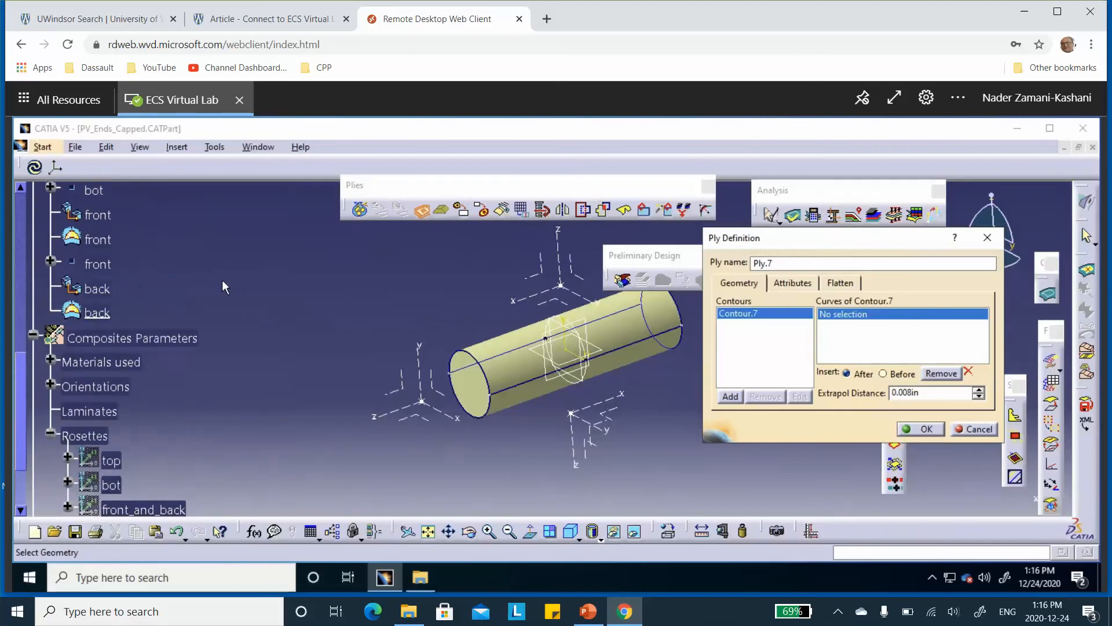
scroll(158, 232, up, 1)
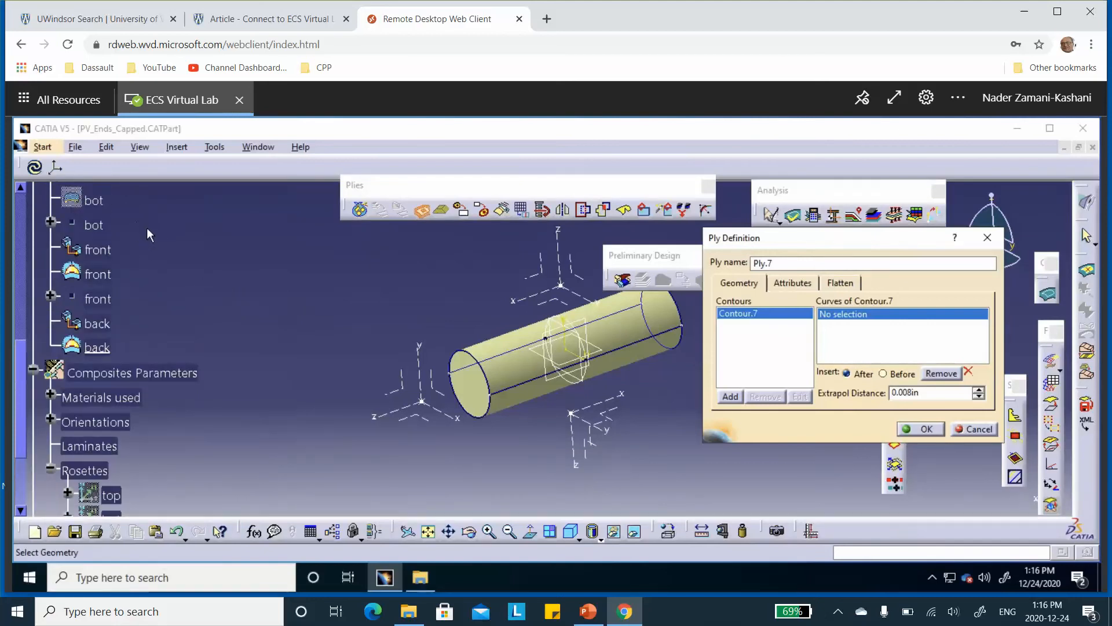
scroll(147, 228, up, 1)
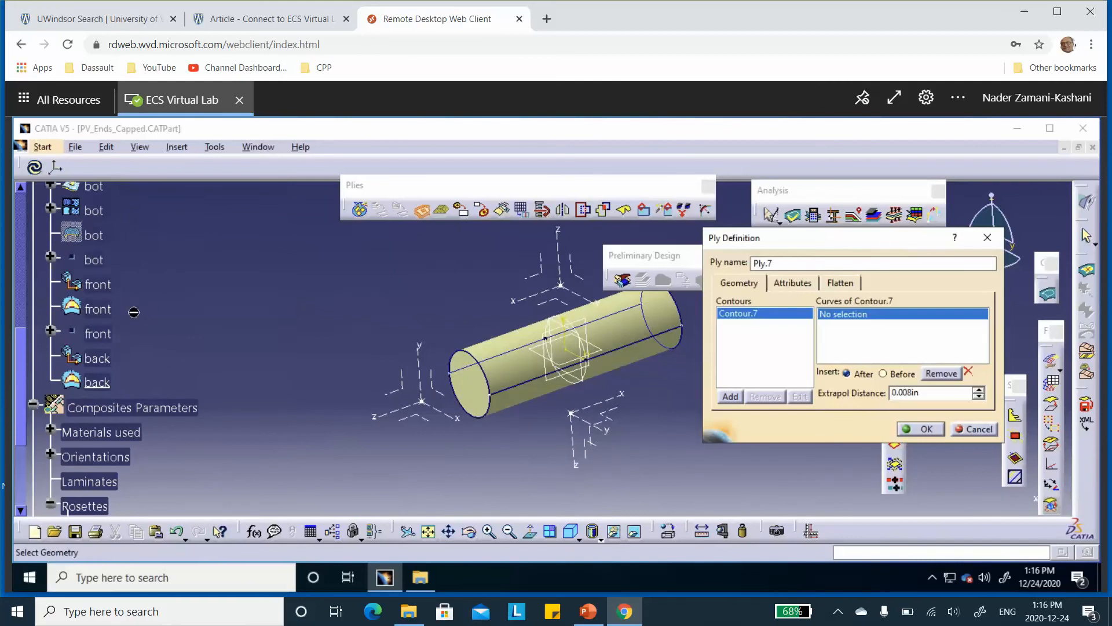
click(104, 286)
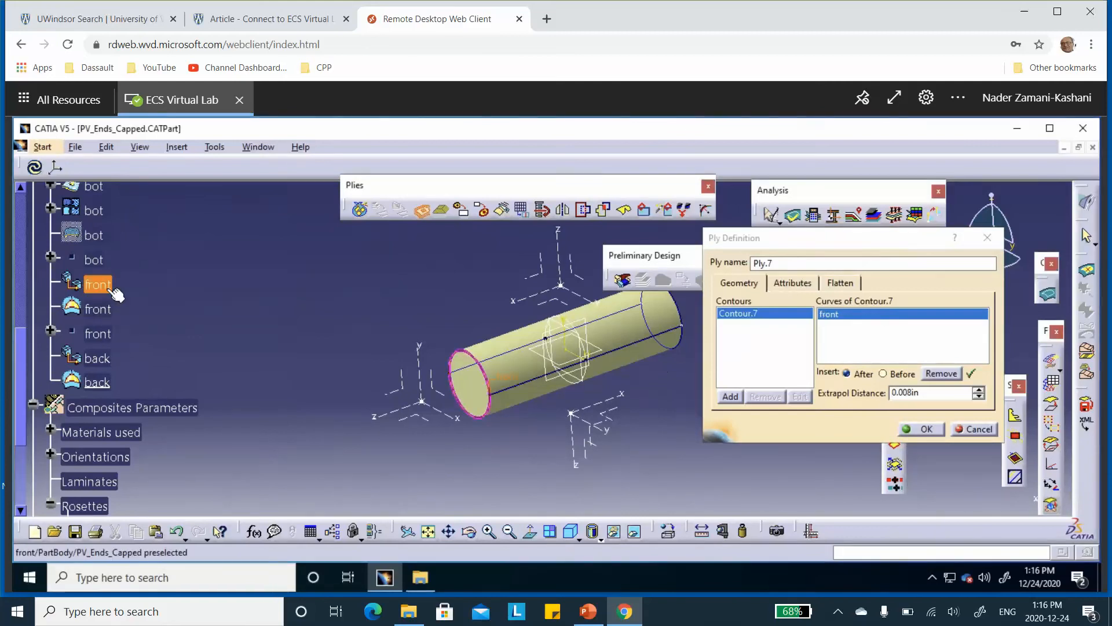
Set the ply's material to carbon-epoxy-0.05in and its direction to plus15, and create the ply
click(797, 282)
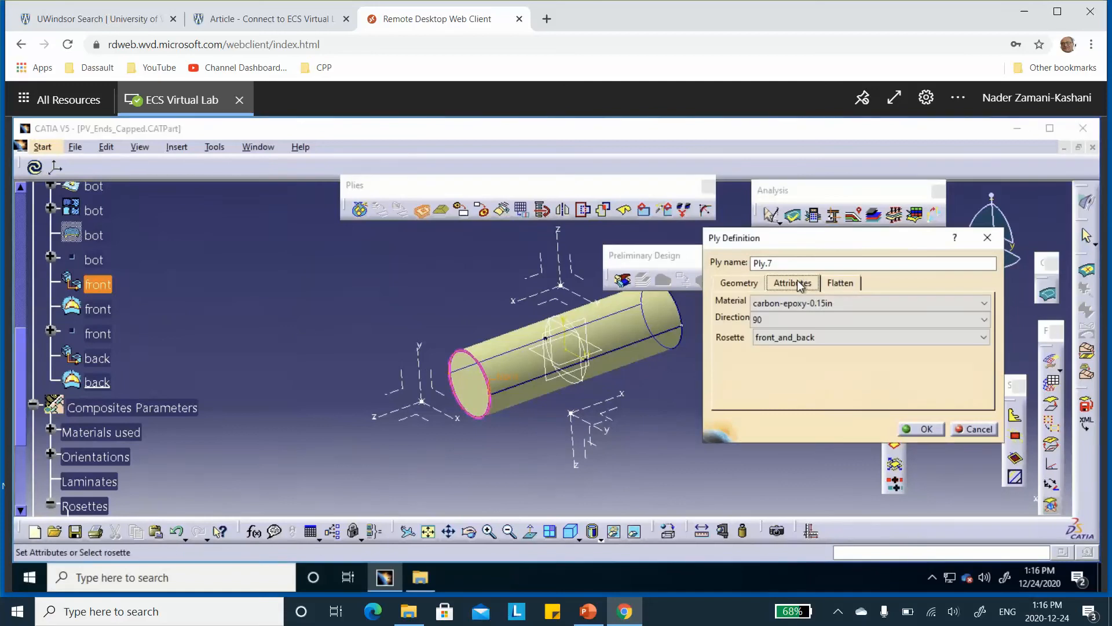
click(823, 297)
click(814, 319)
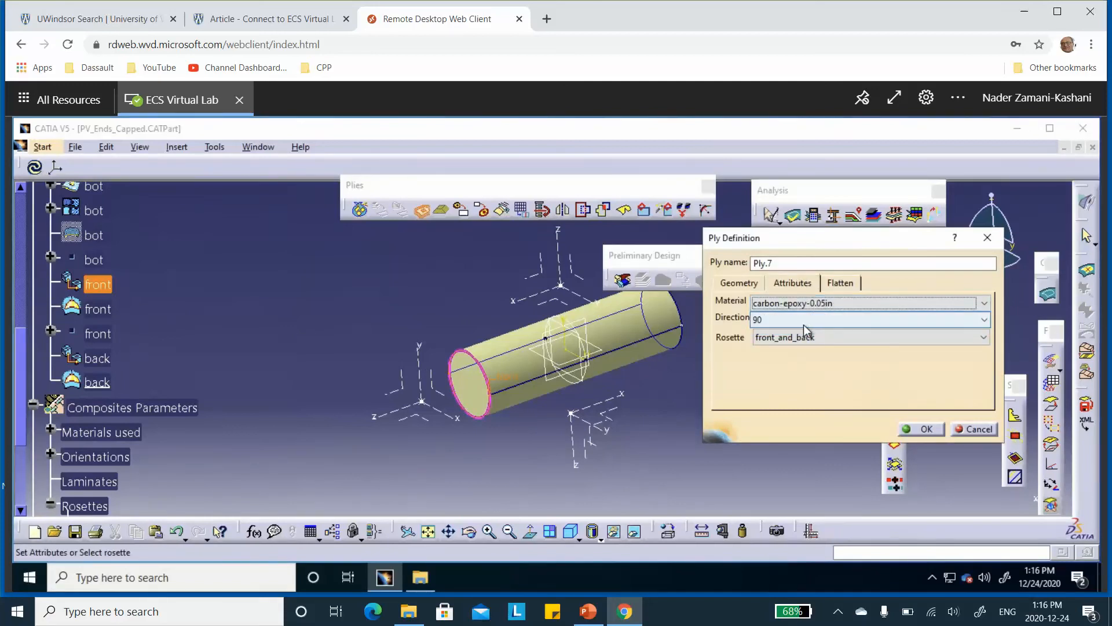
click(803, 322)
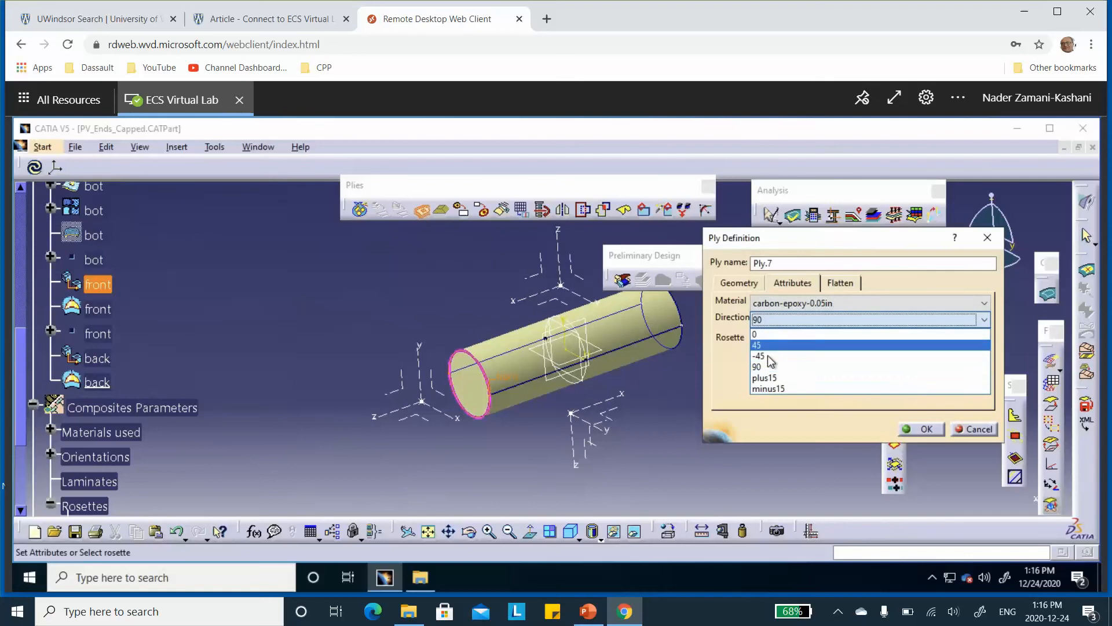
click(766, 379)
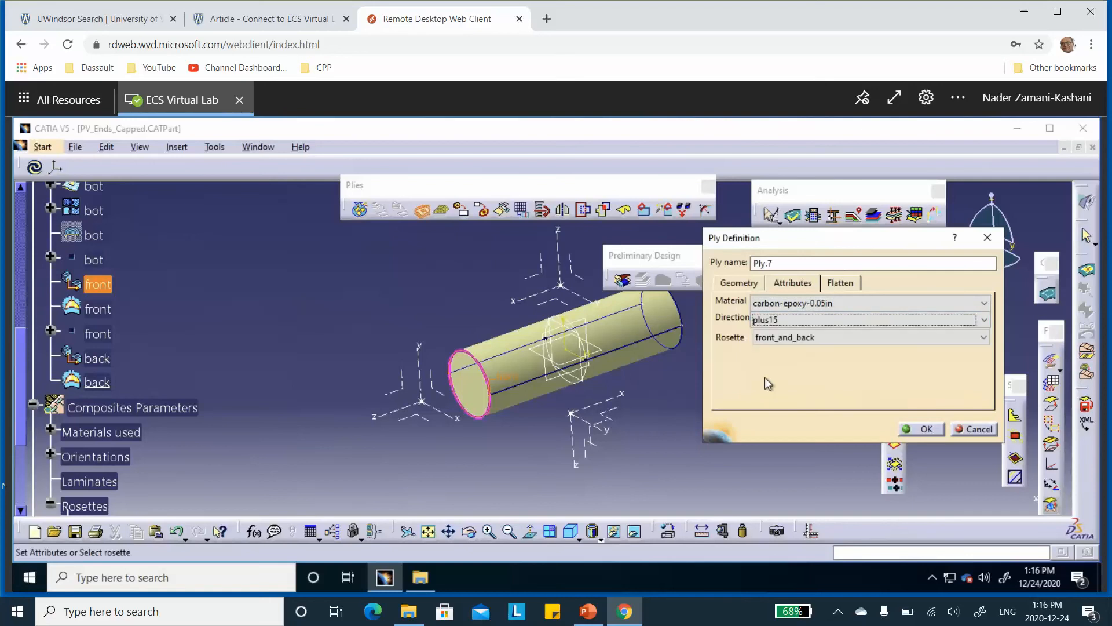
click(926, 430)
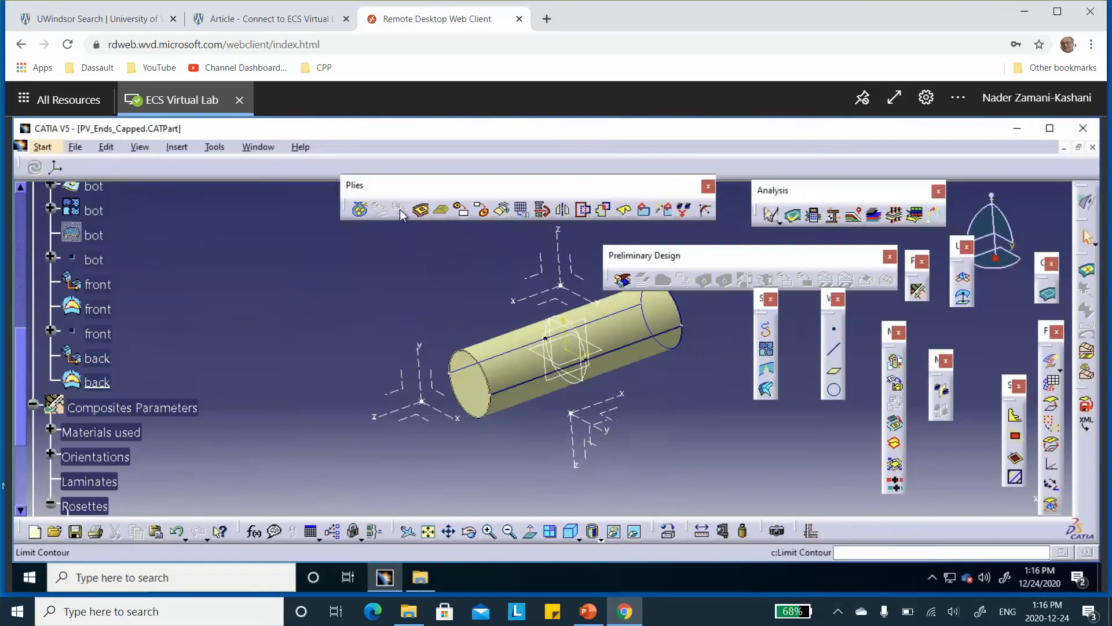
Start a second ply in the front plies group, bounded by the front boundary curve
click(422, 209)
scroll(265, 260, down, 3)
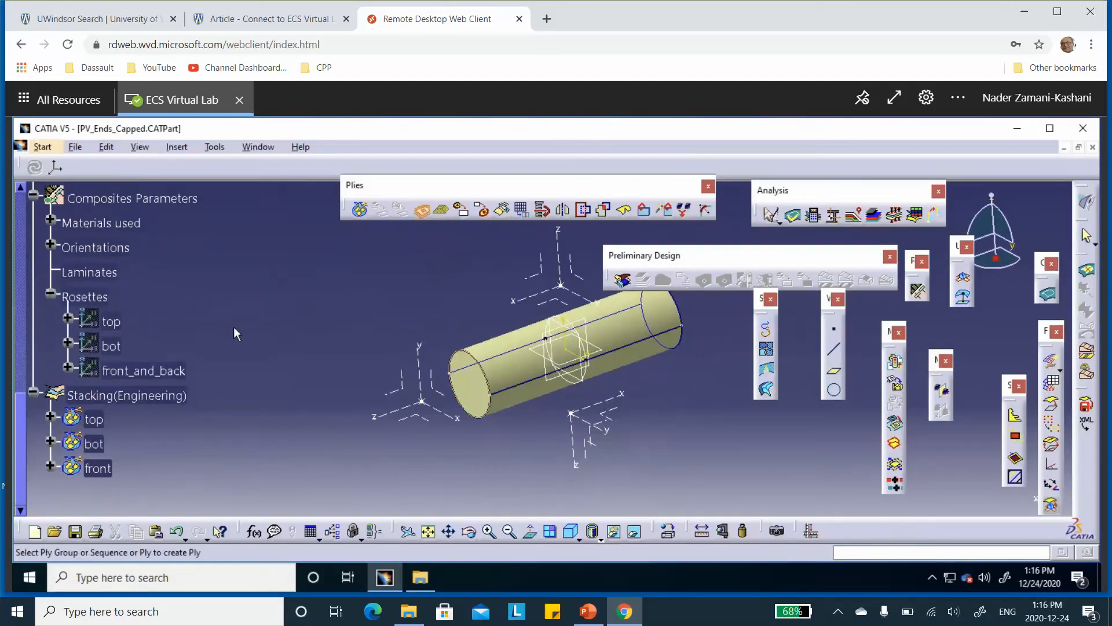
click(106, 447)
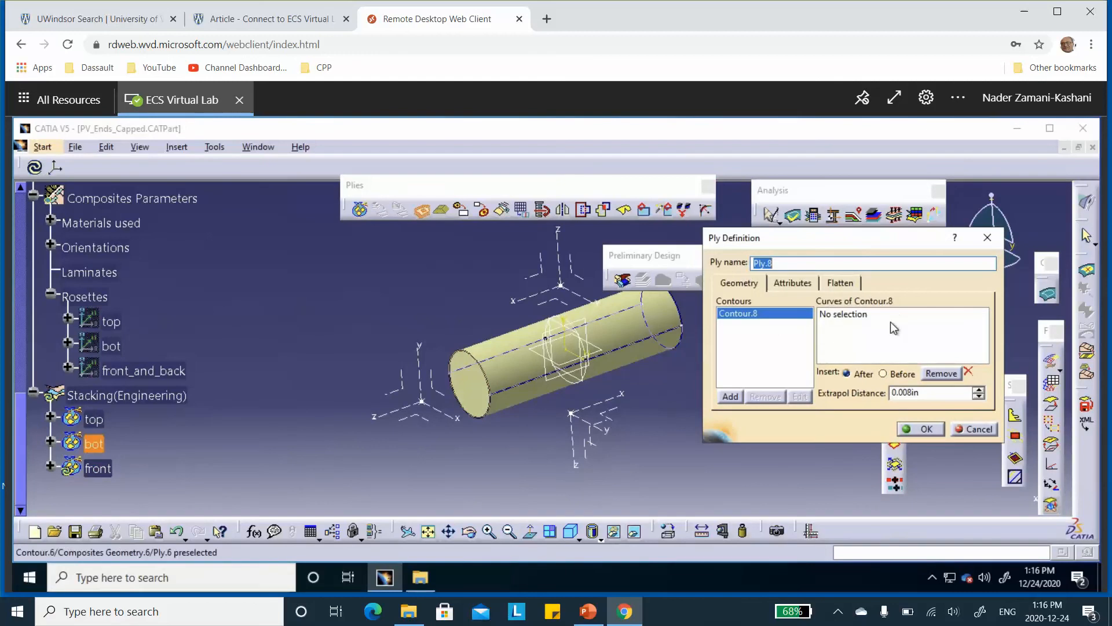
click(851, 315)
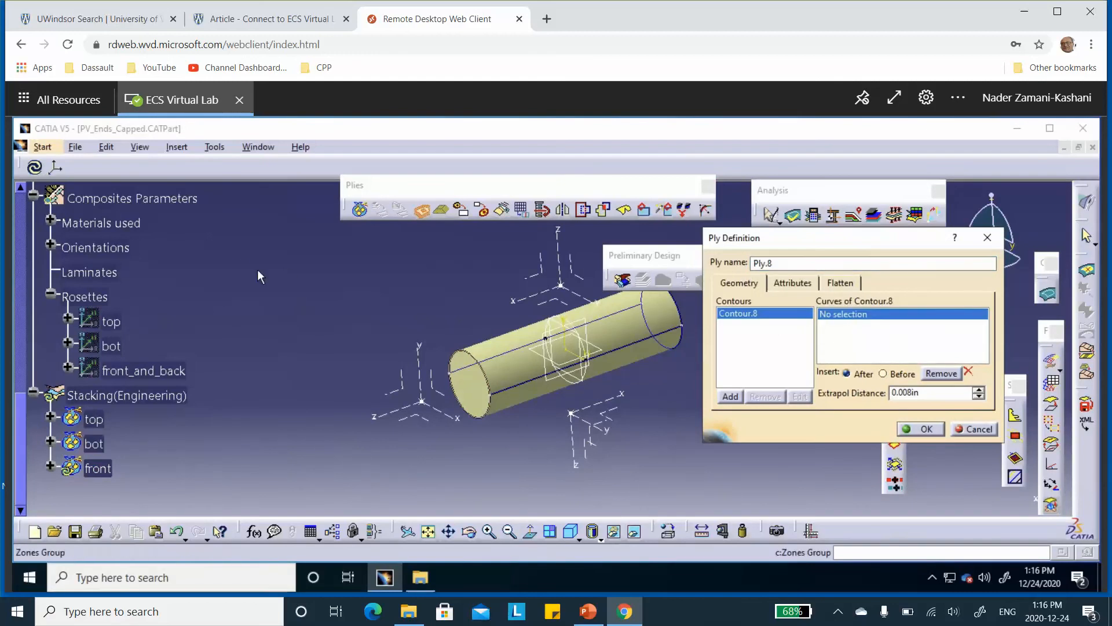
scroll(237, 257, up, 3)
scroll(92, 188, up, 1)
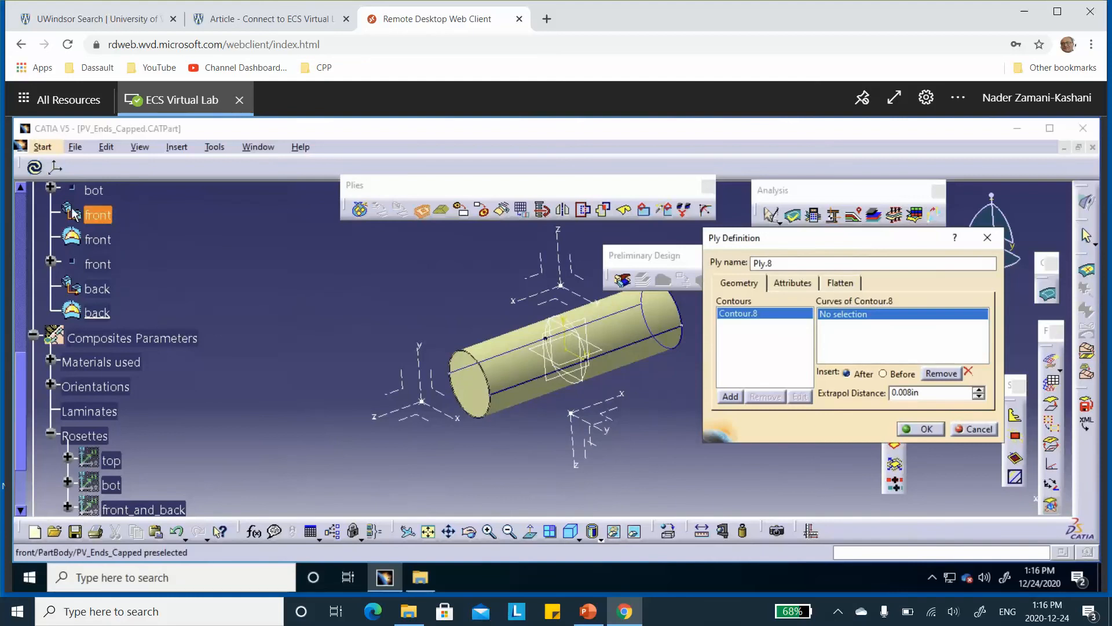
click(106, 221)
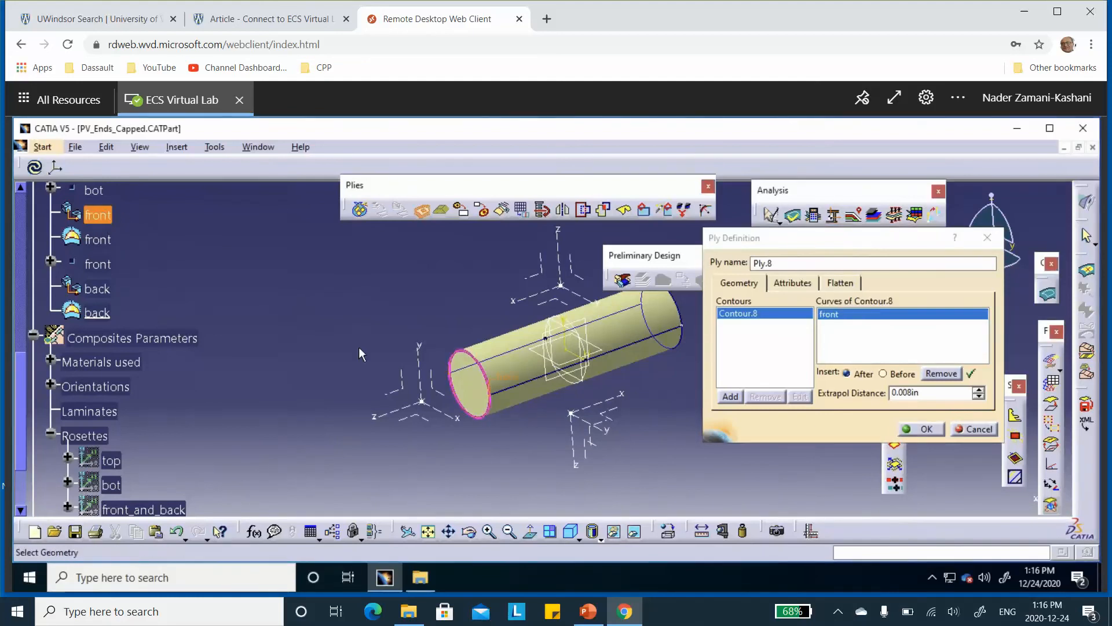
Set the second front ply's direction to plus15 and create the ply
click(798, 282)
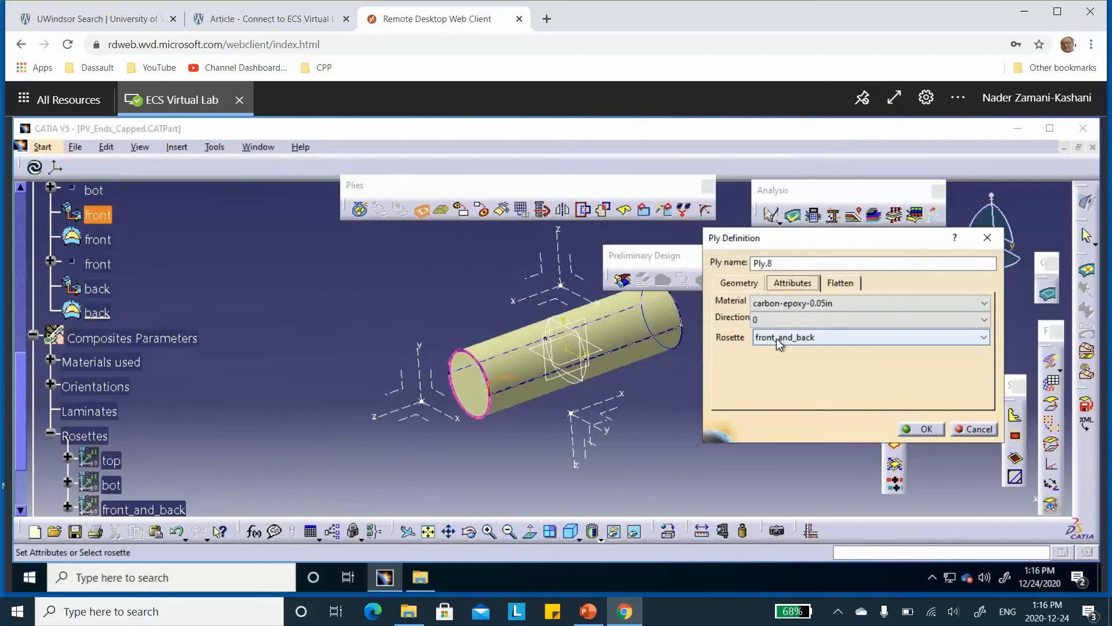
click(786, 318)
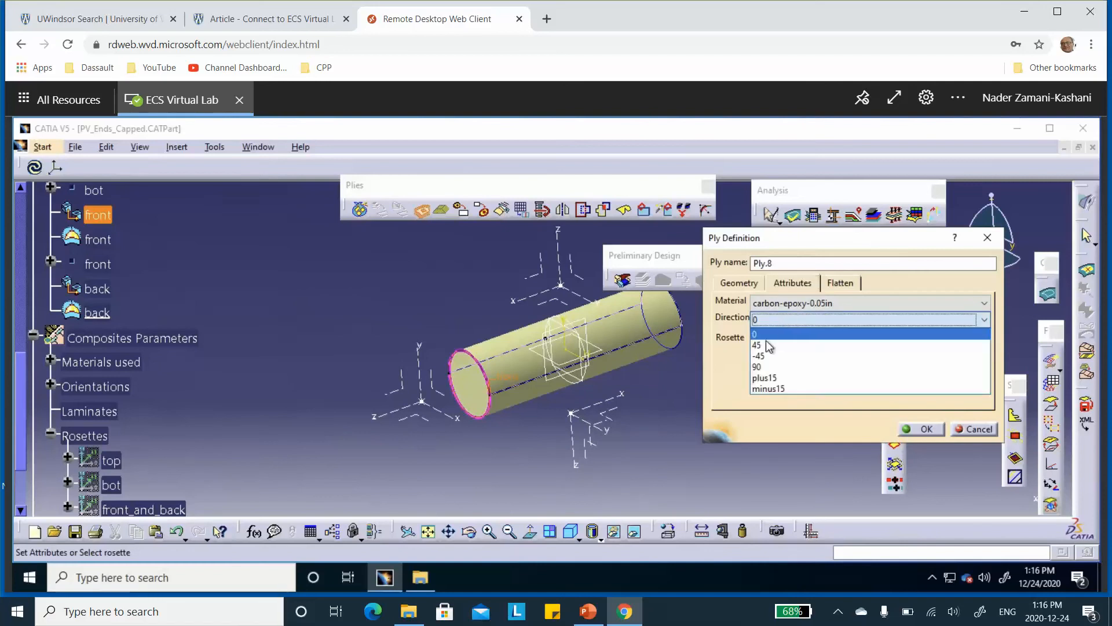
click(761, 379)
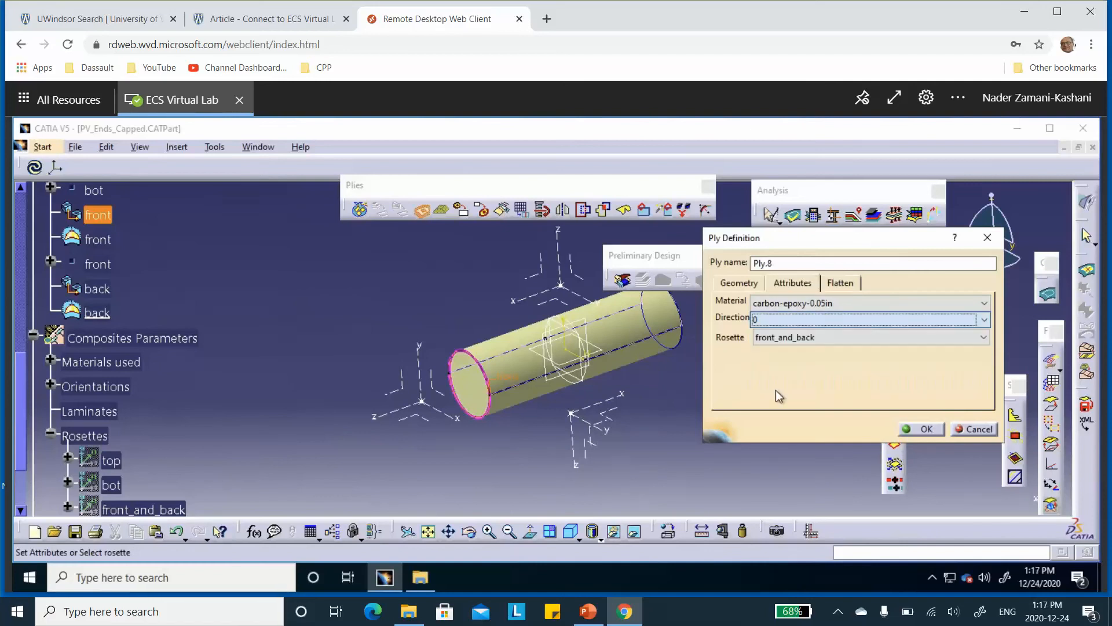
click(925, 430)
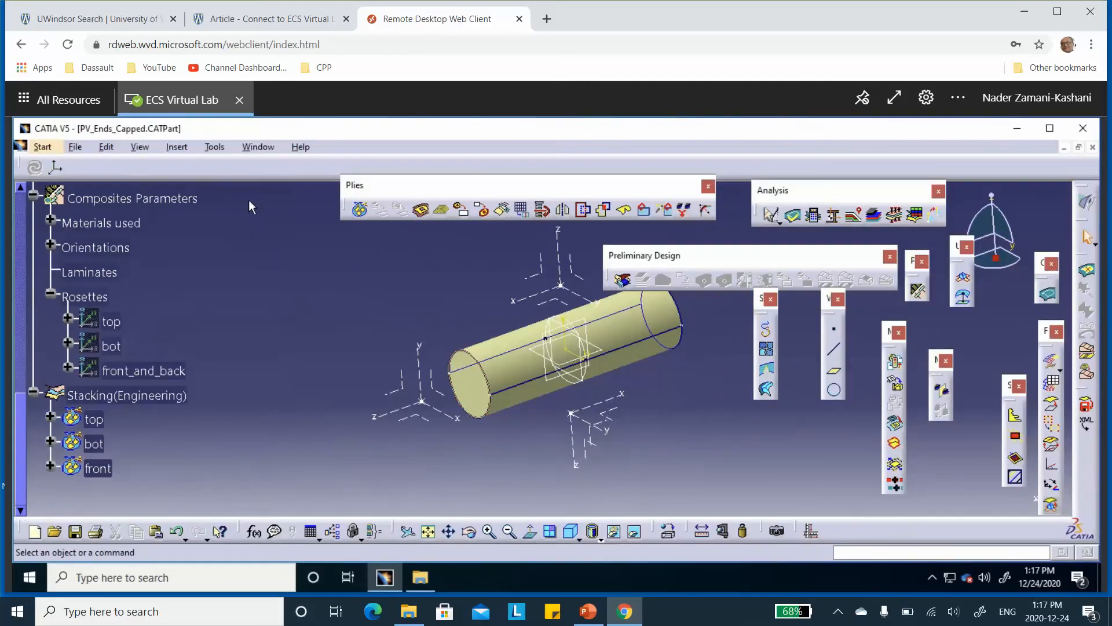
Start a plies group named back on the back end-cap surface
scroll(248, 202, down, 2)
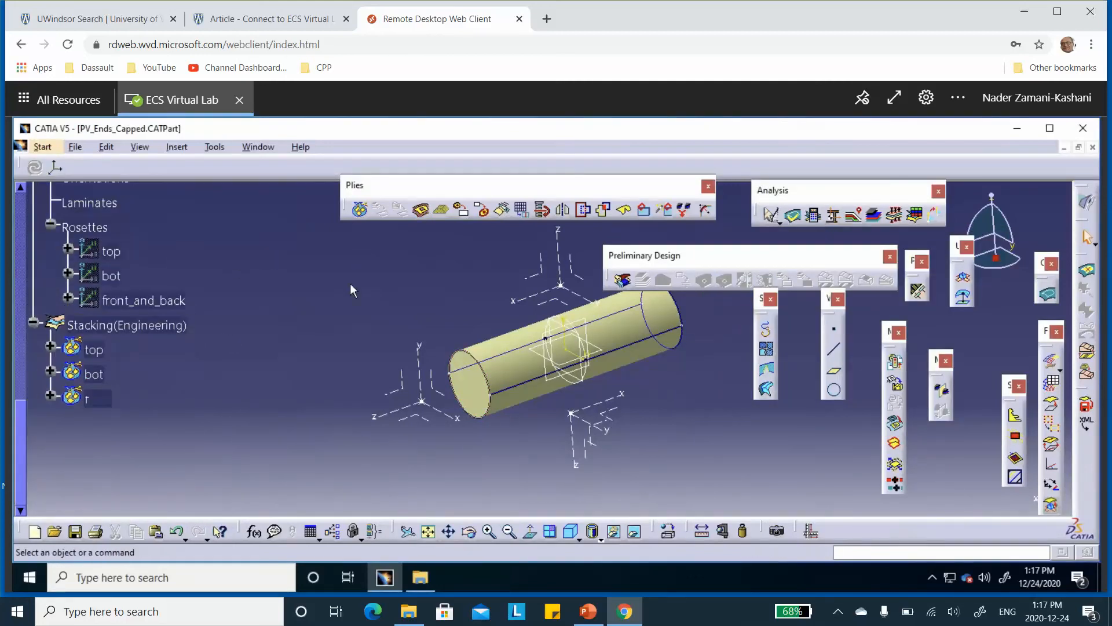
click(363, 214)
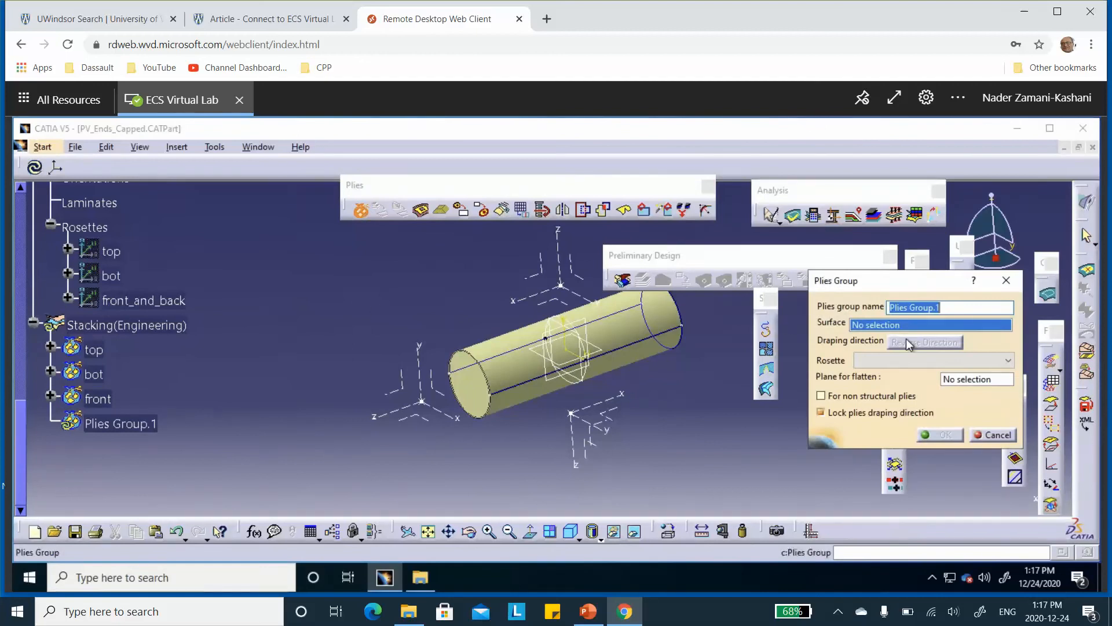
text(back)
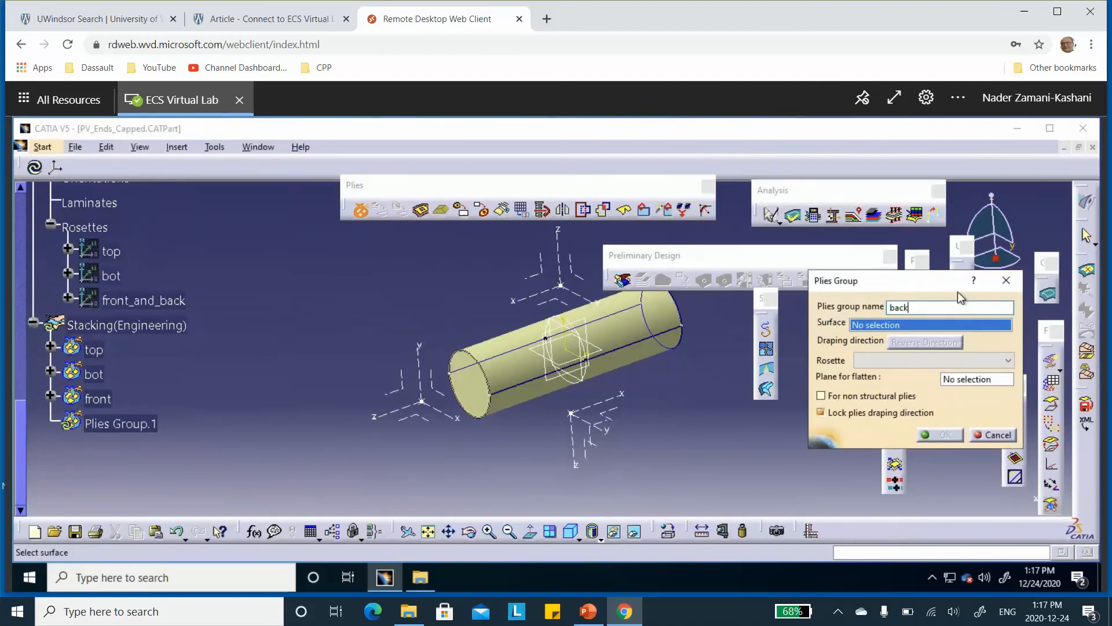
middle_drag(624, 322, 486, 346)
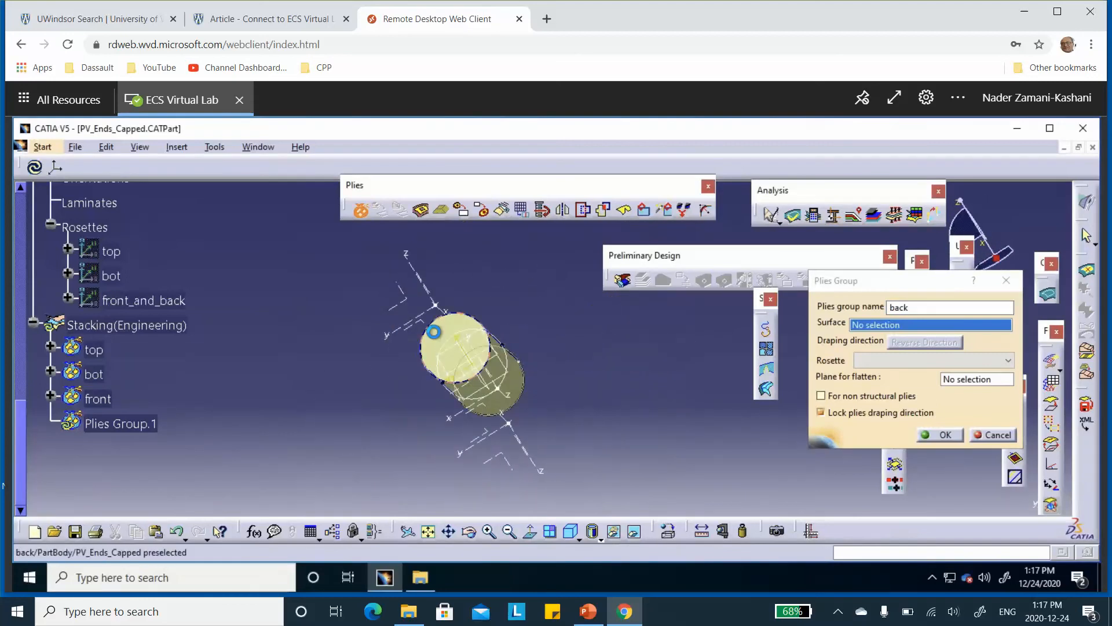
click(443, 335)
middle_drag(510, 330, 701, 369)
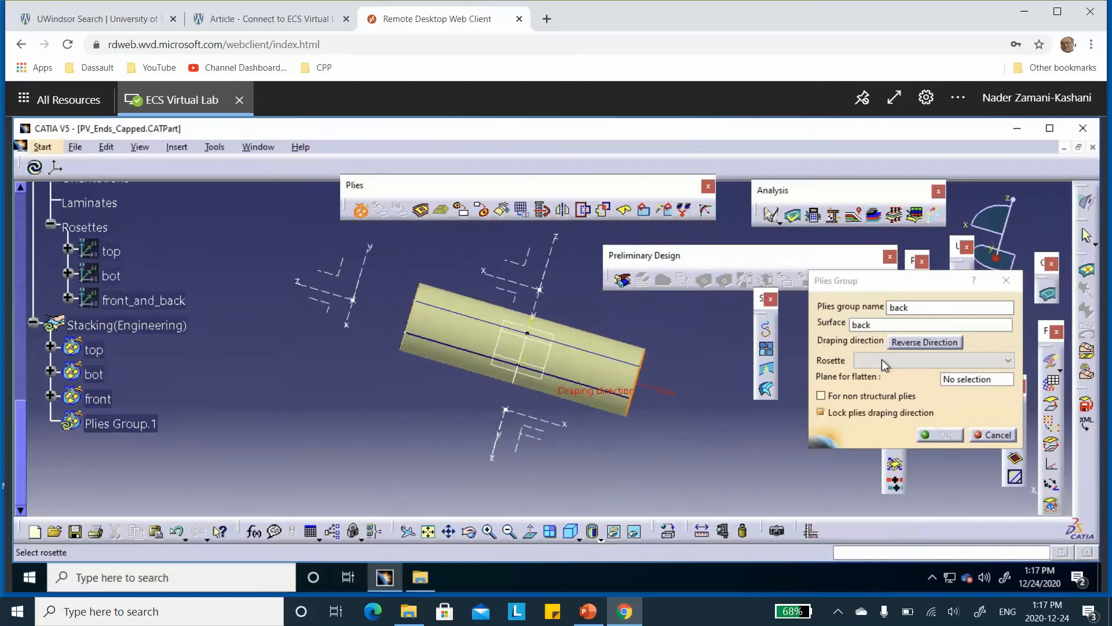
Assign the front_and_back rosette to the back plies group and create the group
click(898, 361)
click(893, 409)
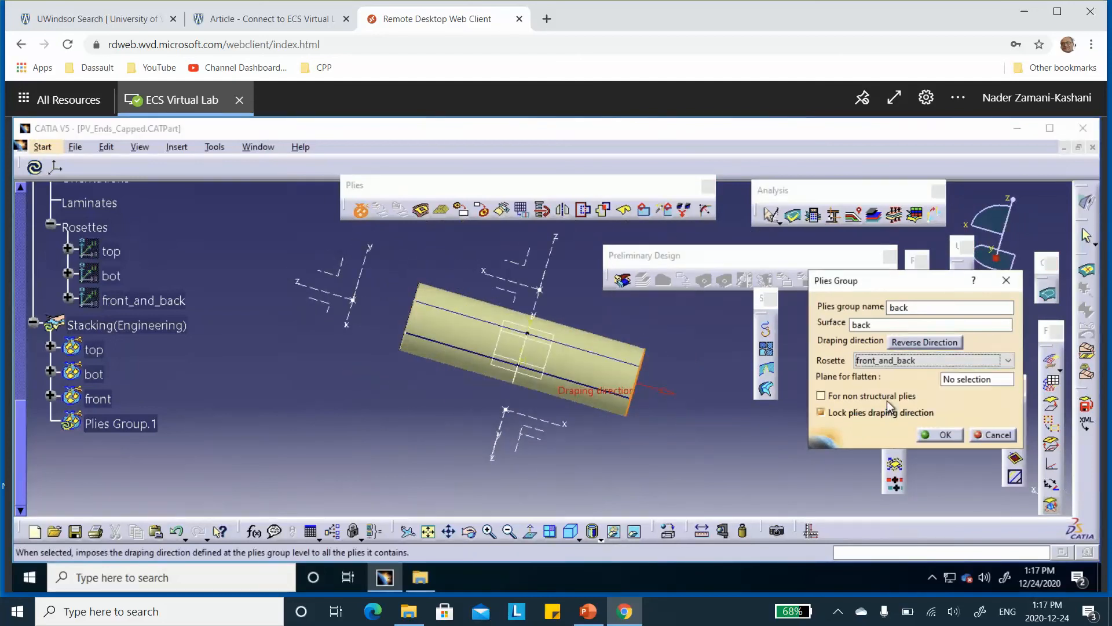
click(944, 435)
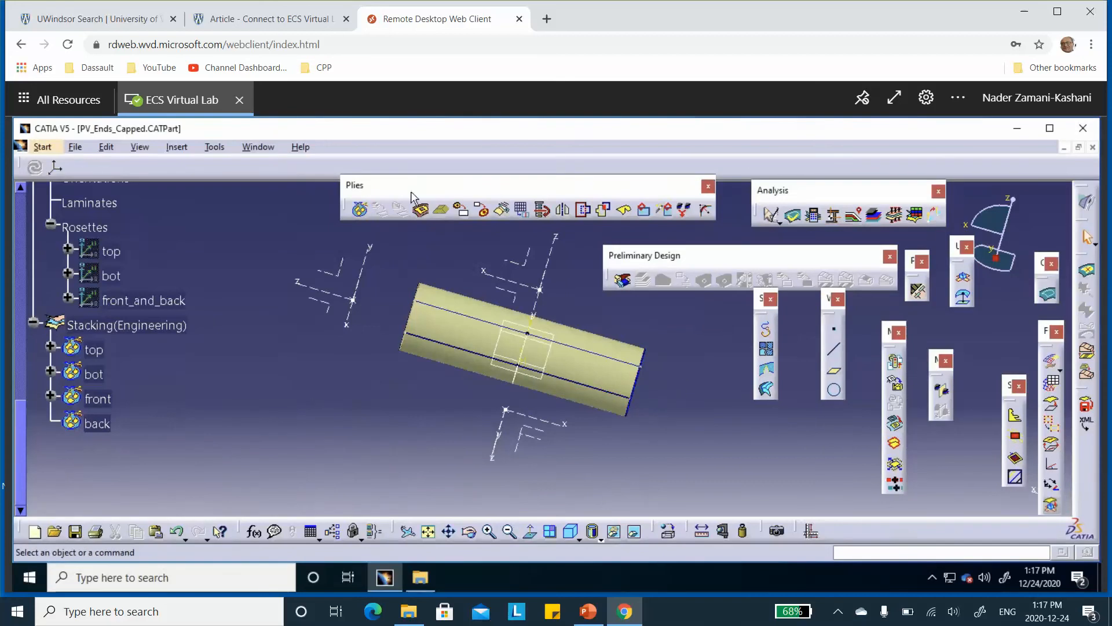
Start a ply in the back plies group and use the back boundary curve as its contour
click(421, 210)
click(97, 424)
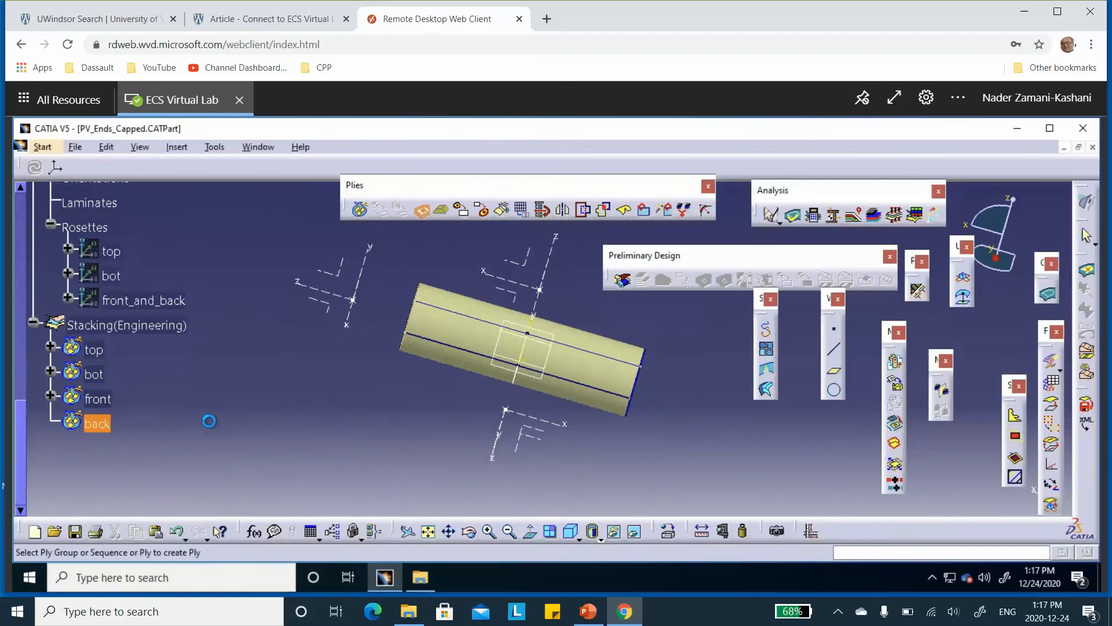
click(847, 318)
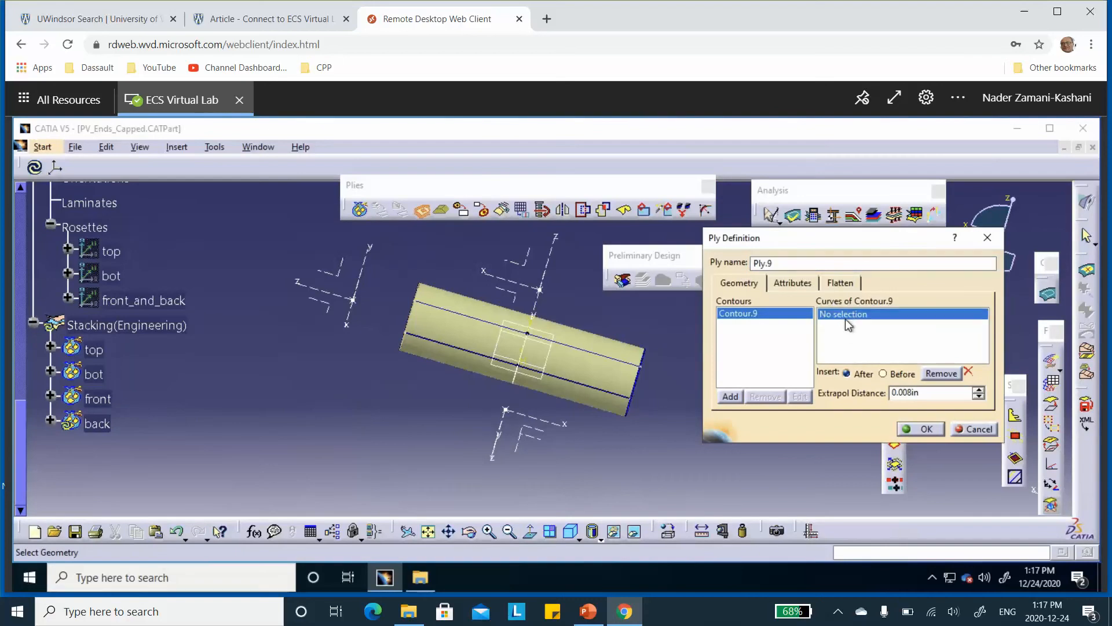
scroll(218, 318, up, 5)
scroll(217, 312, up, 2)
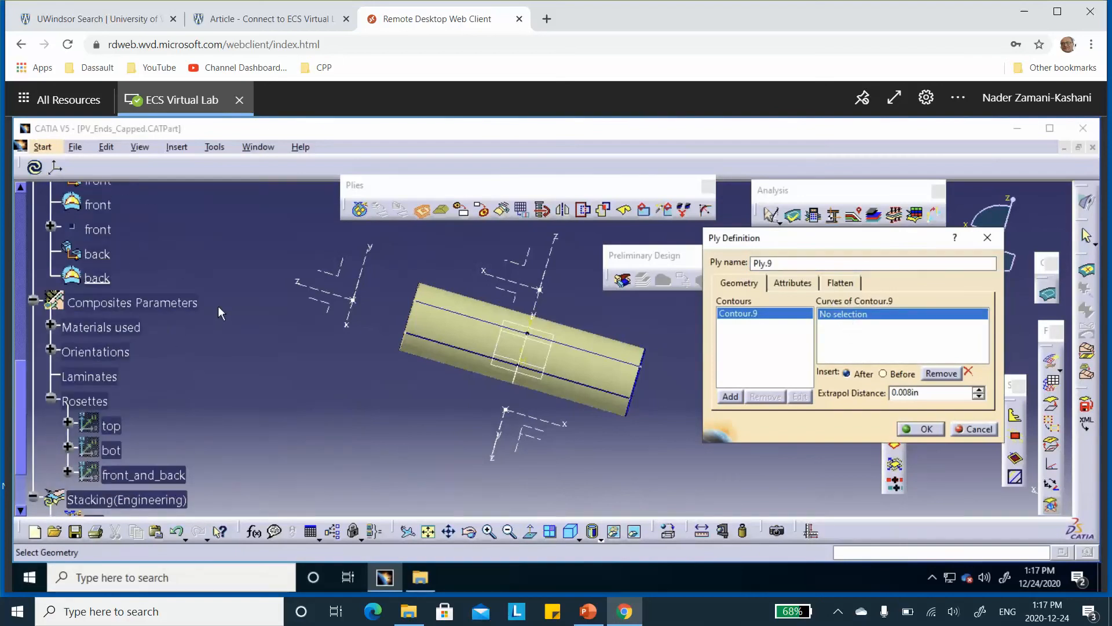
click(98, 253)
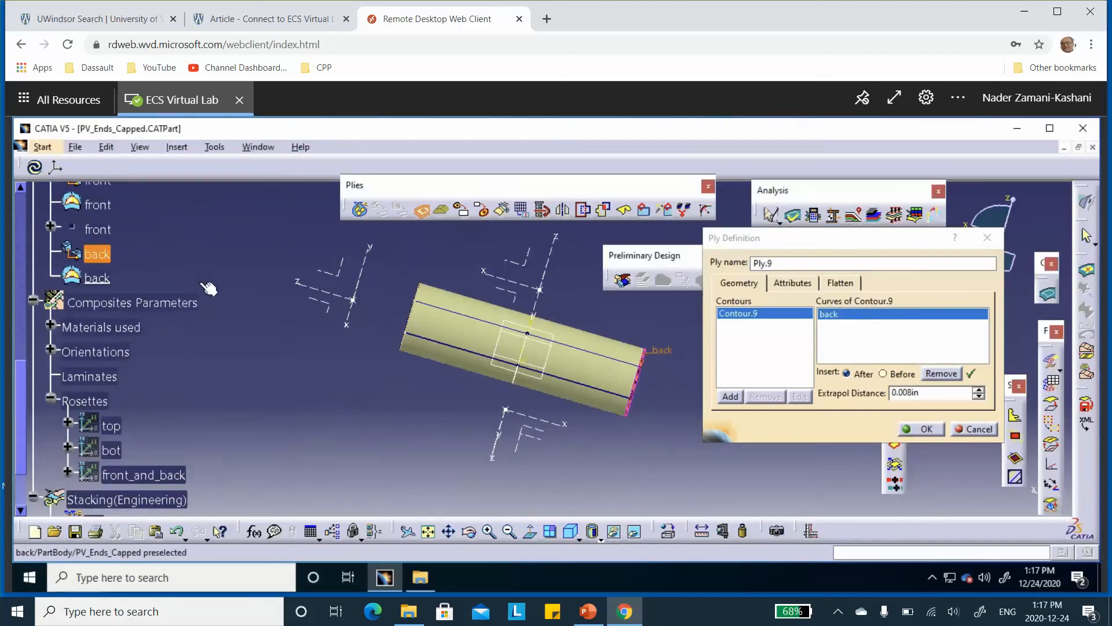
Set the first back ply's direction to plus15 and create the ply
click(794, 284)
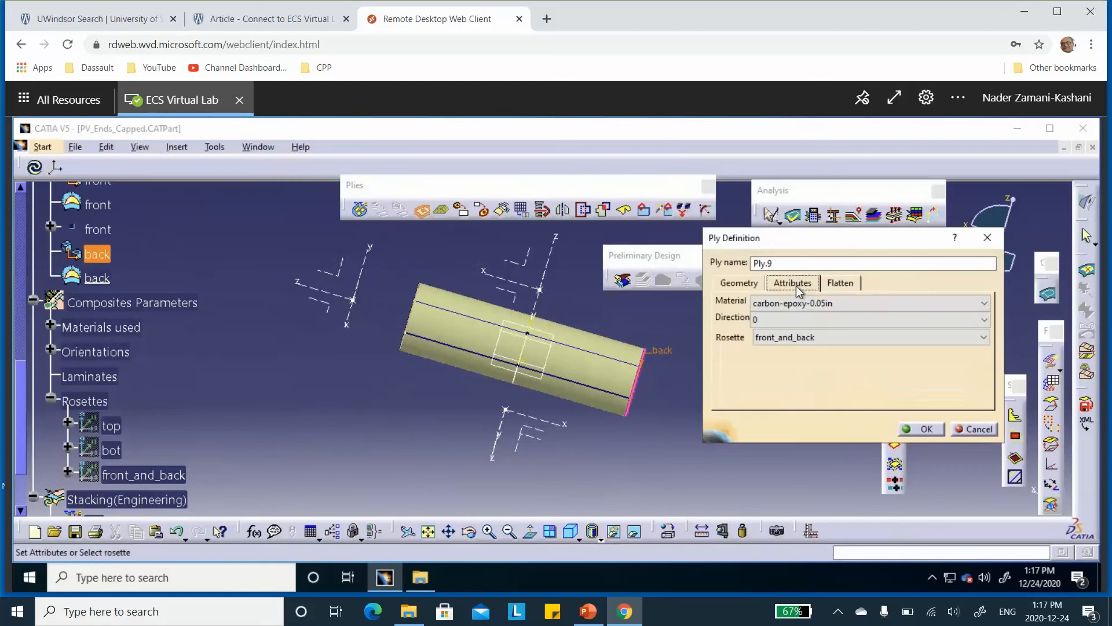
click(783, 318)
click(766, 378)
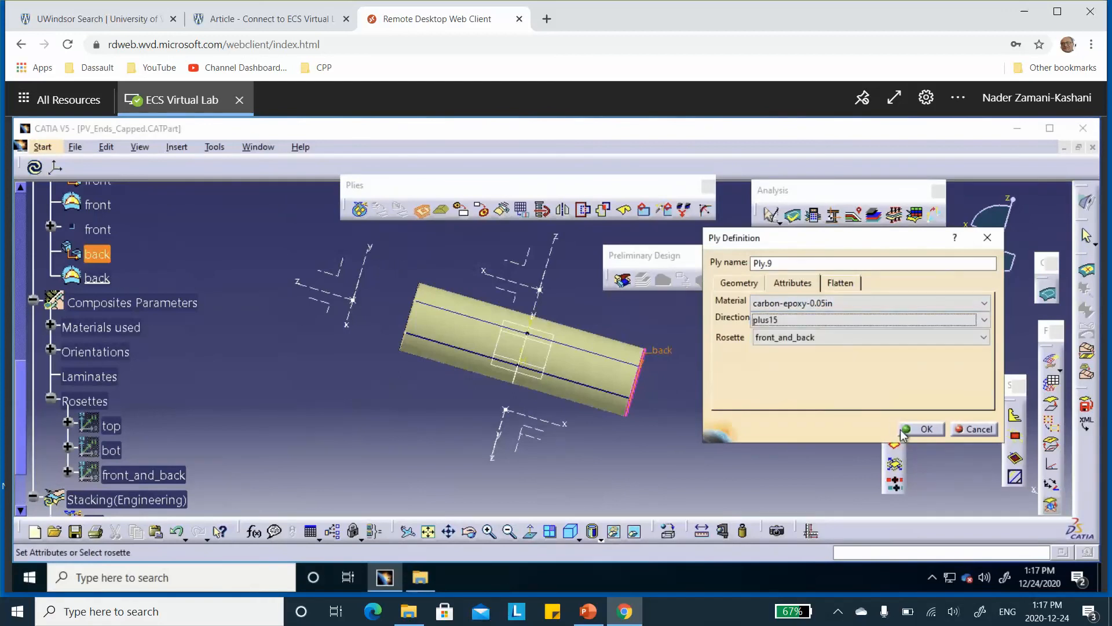
click(927, 430)
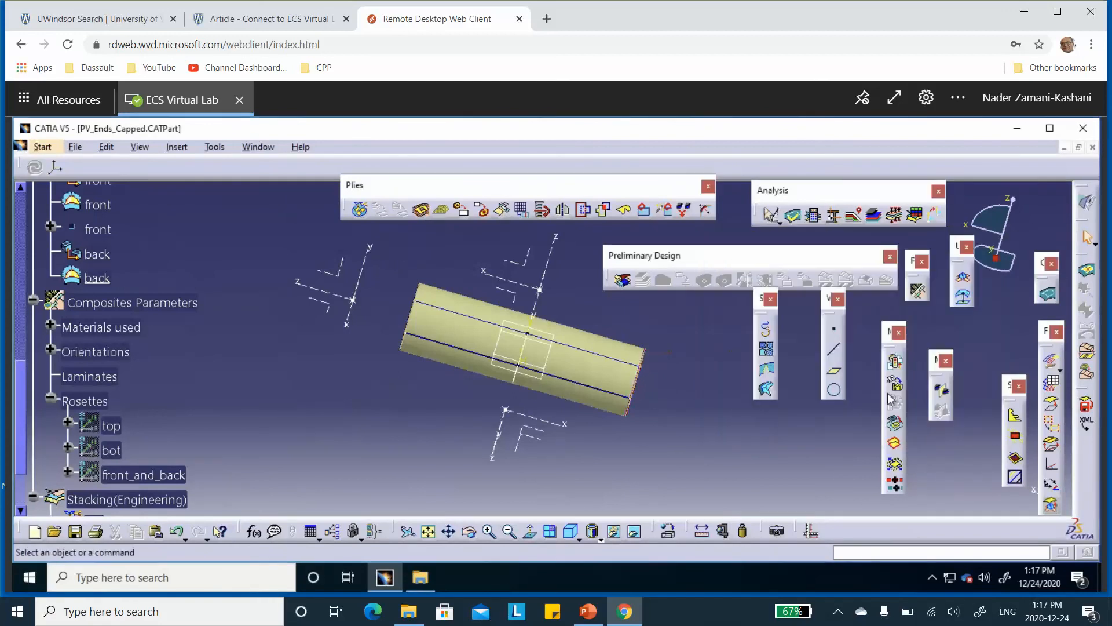
Start a second ply in the back plies group and use the back boundary curve as its contour
click(420, 211)
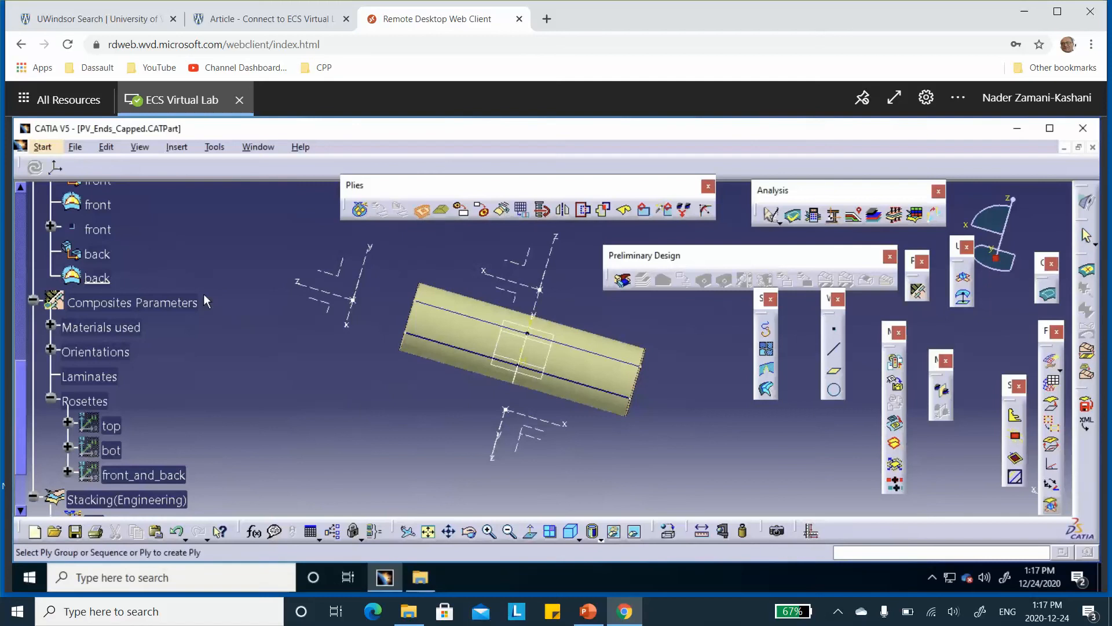
scroll(206, 307, down, 3)
click(90, 424)
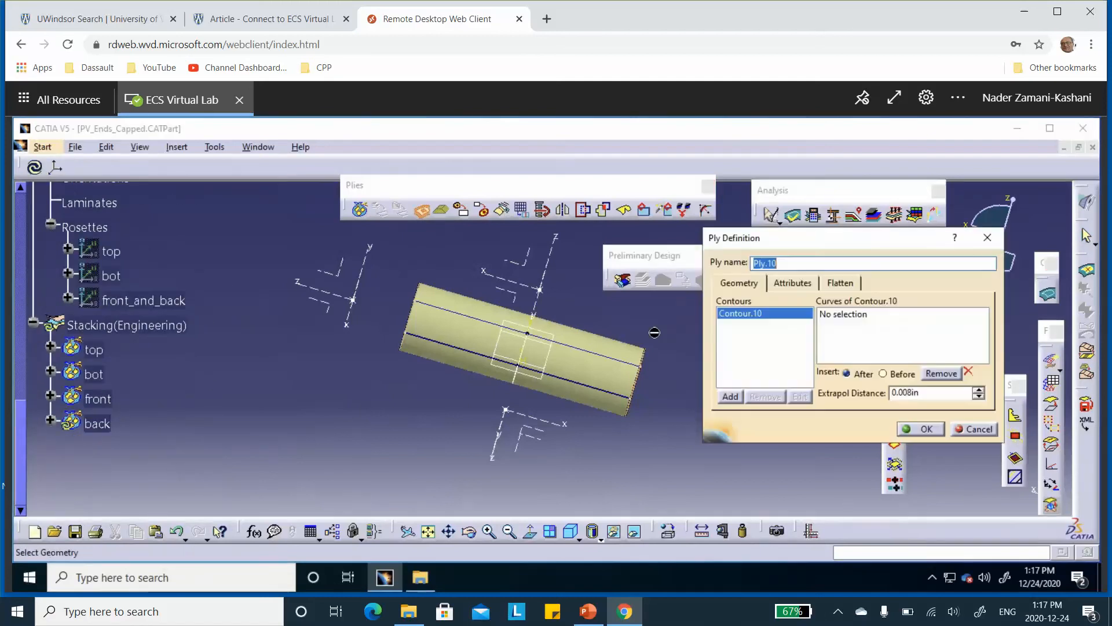
click(854, 319)
scroll(242, 280, up, 3)
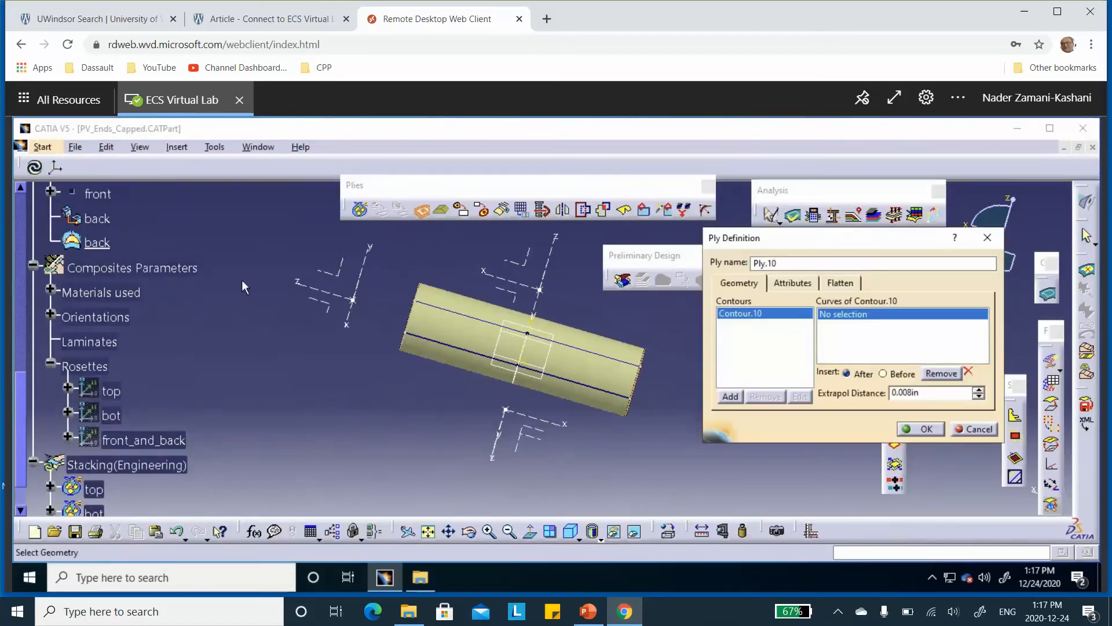
scroll(209, 280, up, 2)
click(99, 331)
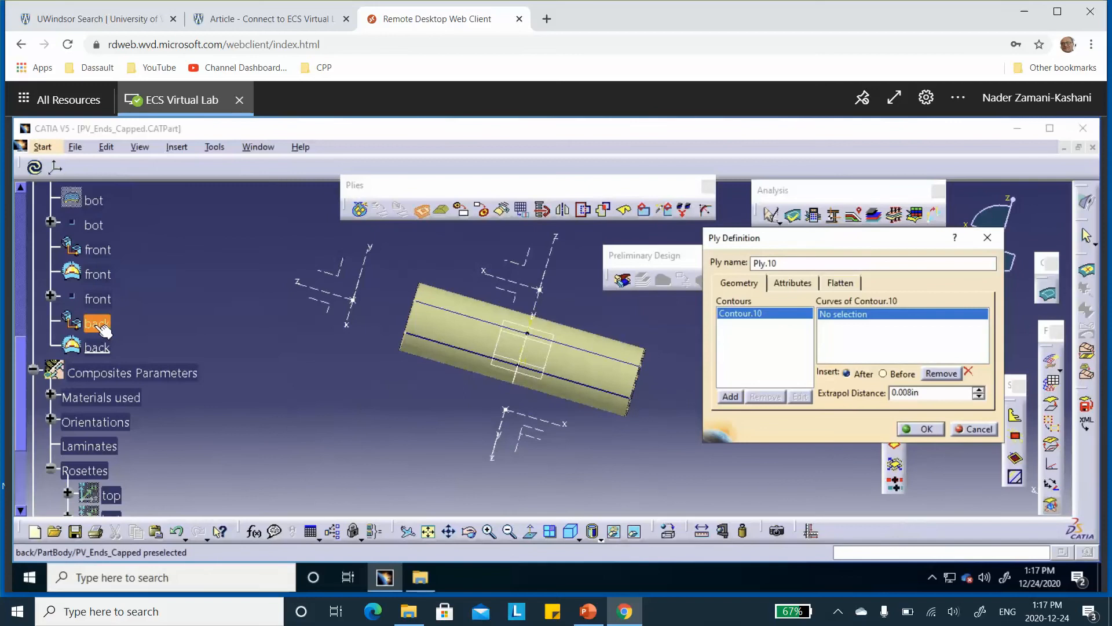
Set the second back ply's direction to minus15 and create the ply
click(791, 284)
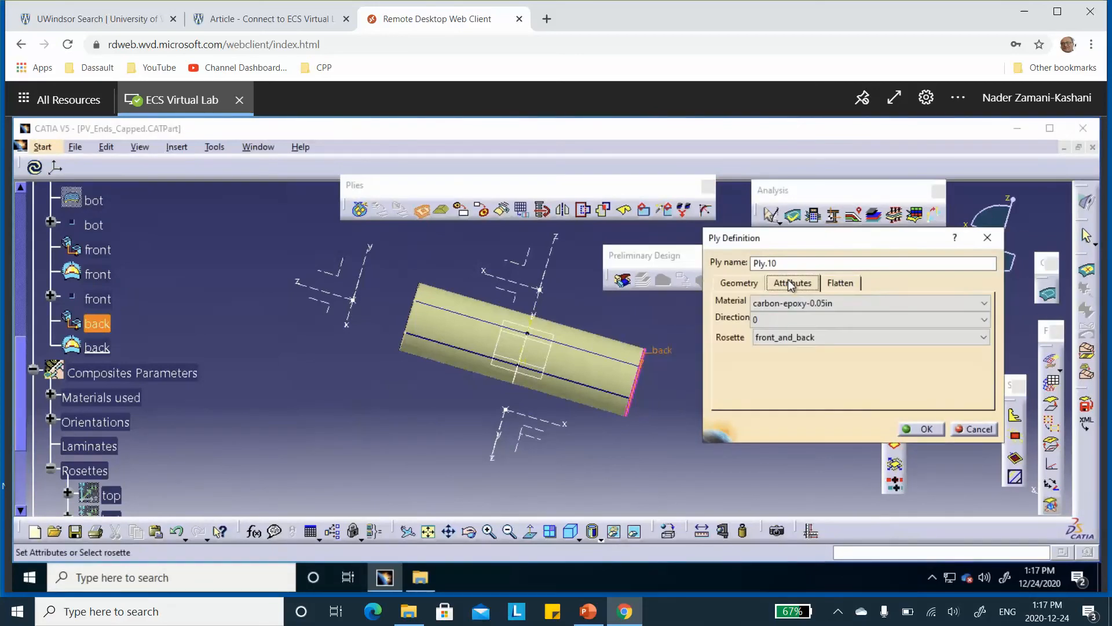
click(797, 318)
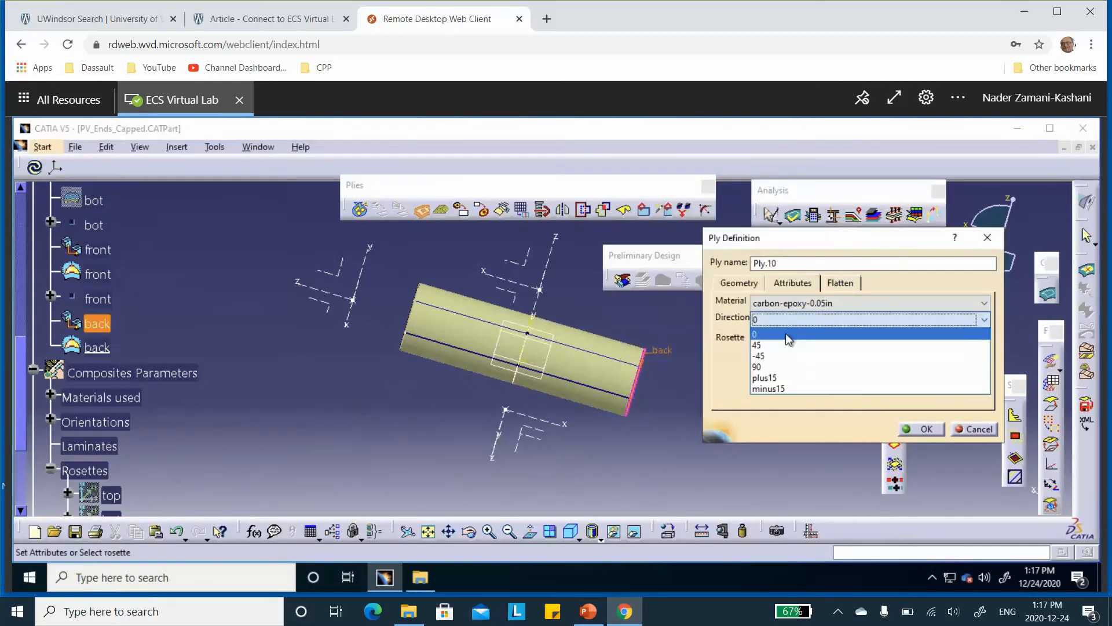
click(780, 389)
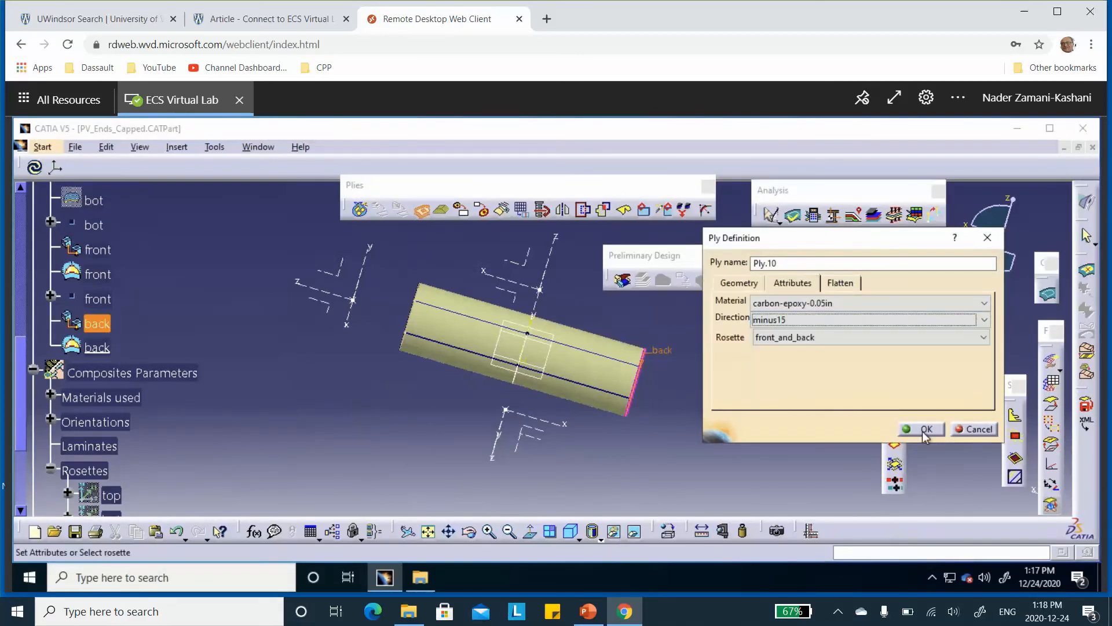
click(923, 429)
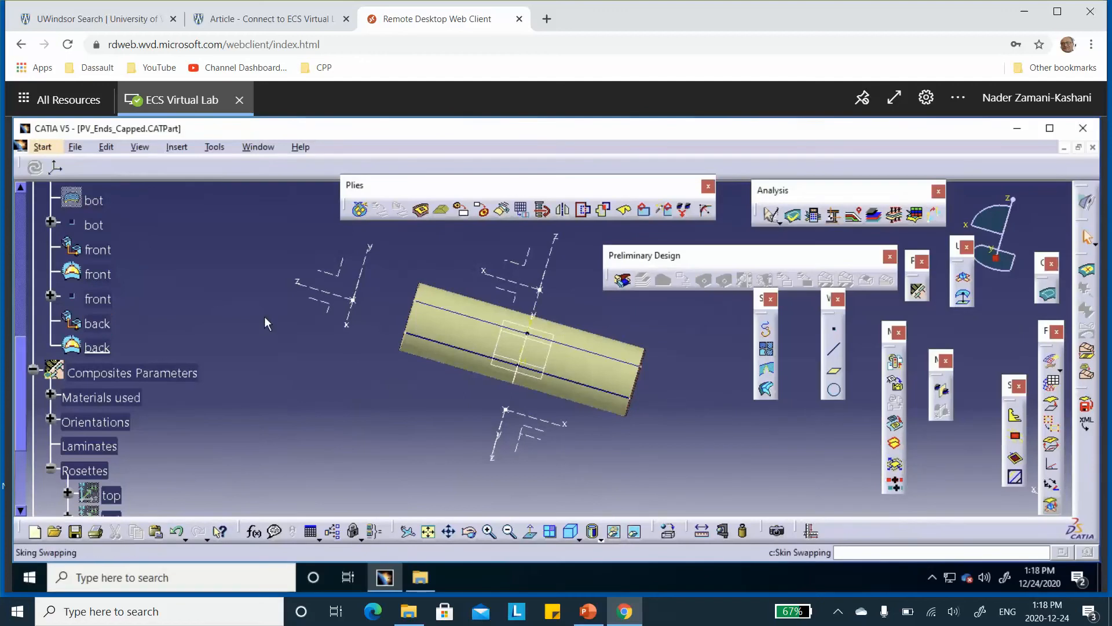
Review the vessel and its four plies groups, and save the PV_Ends_Capped part
middle_drag(288, 380, 305, 406)
middle_drag(449, 395, 472, 304)
middle_drag(411, 280, 364, 304)
scroll(230, 311, down, 5)
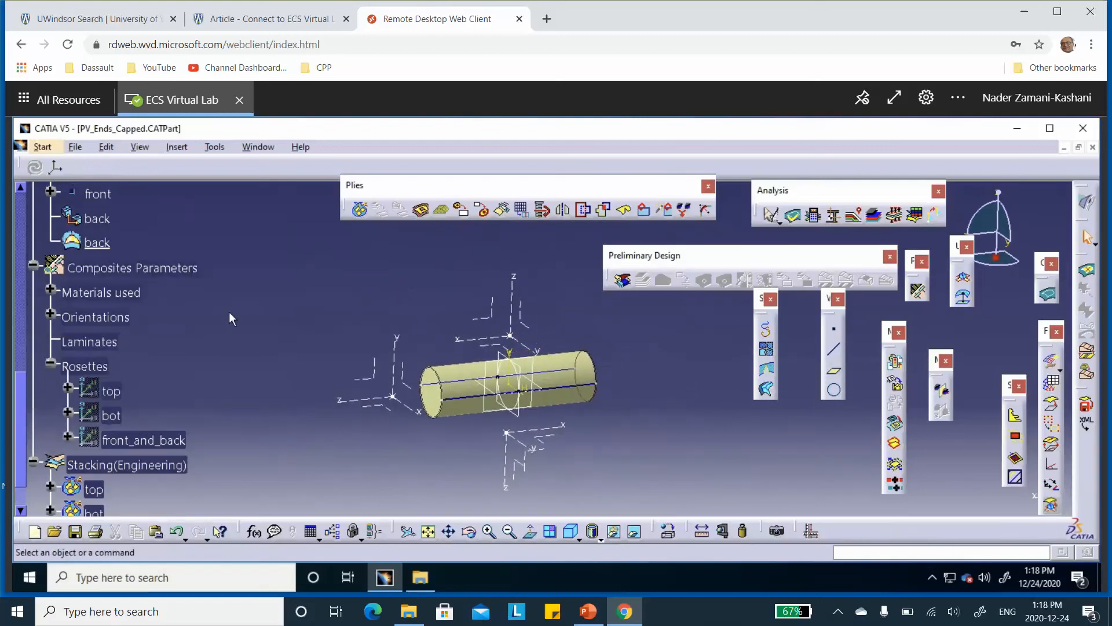
scroll(231, 307, down, 4)
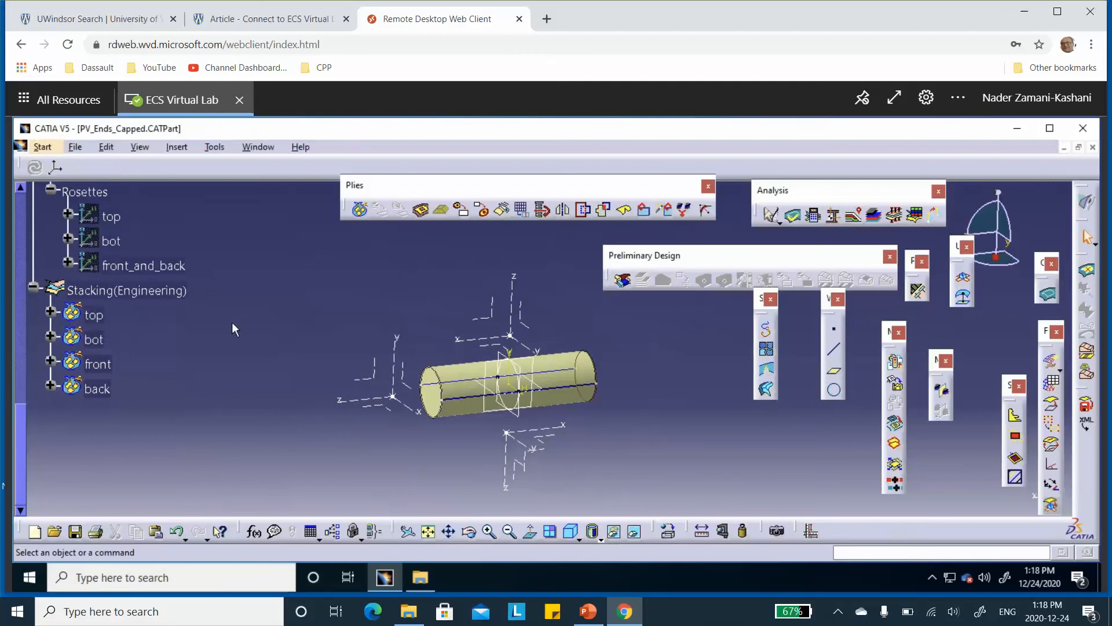
click(74, 531)
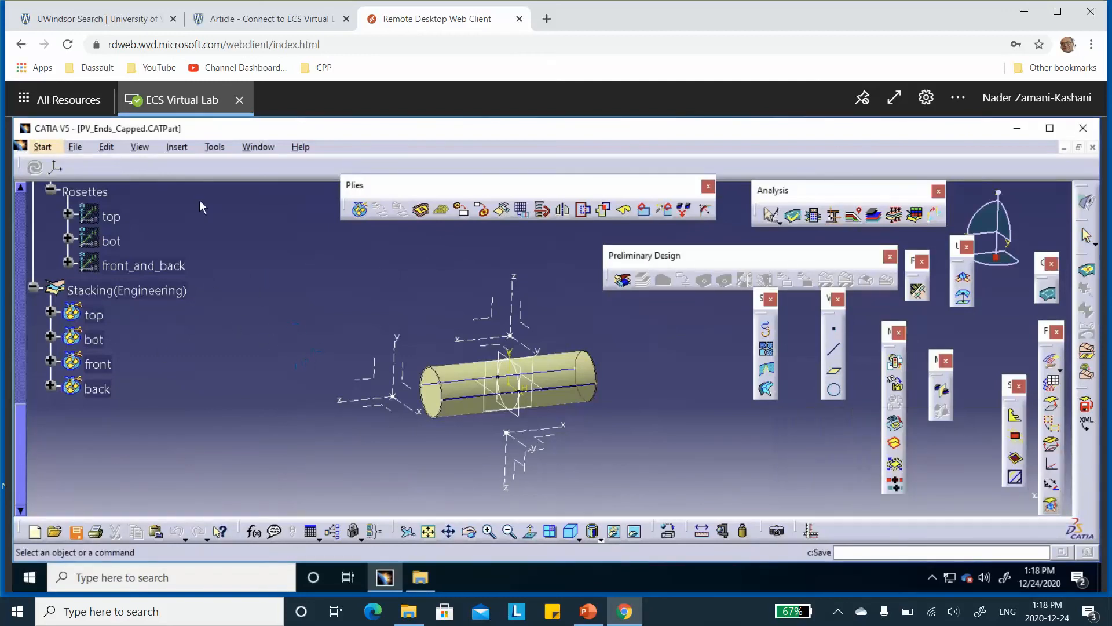
Open the part in the Analysis & Simulation meshing workbench with a new Static Analysis case
click(42, 147)
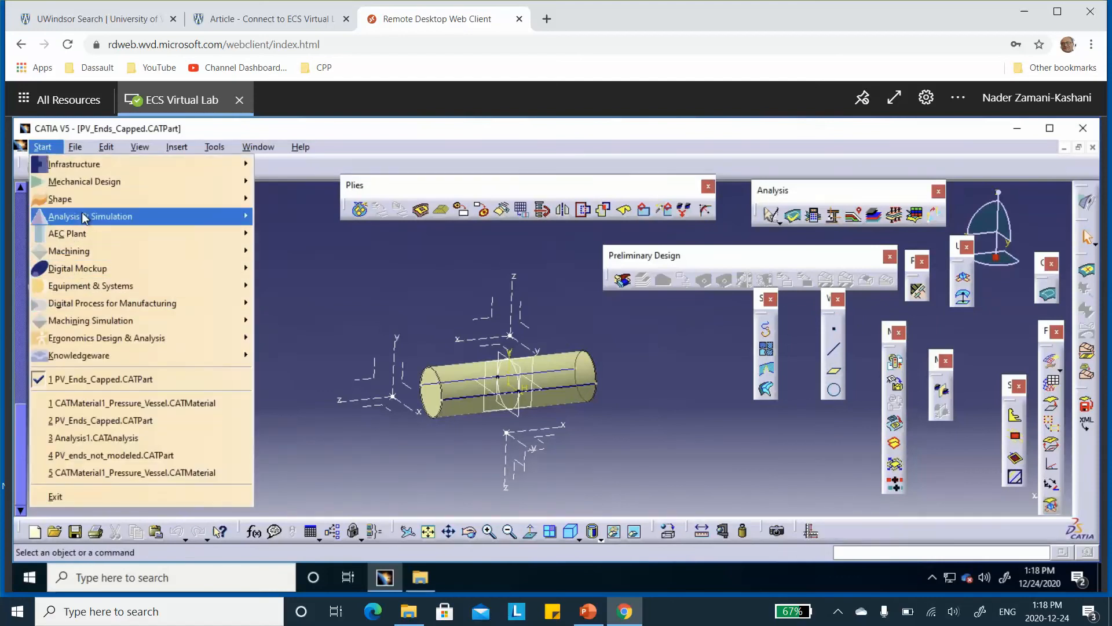
mouse_move(83, 220)
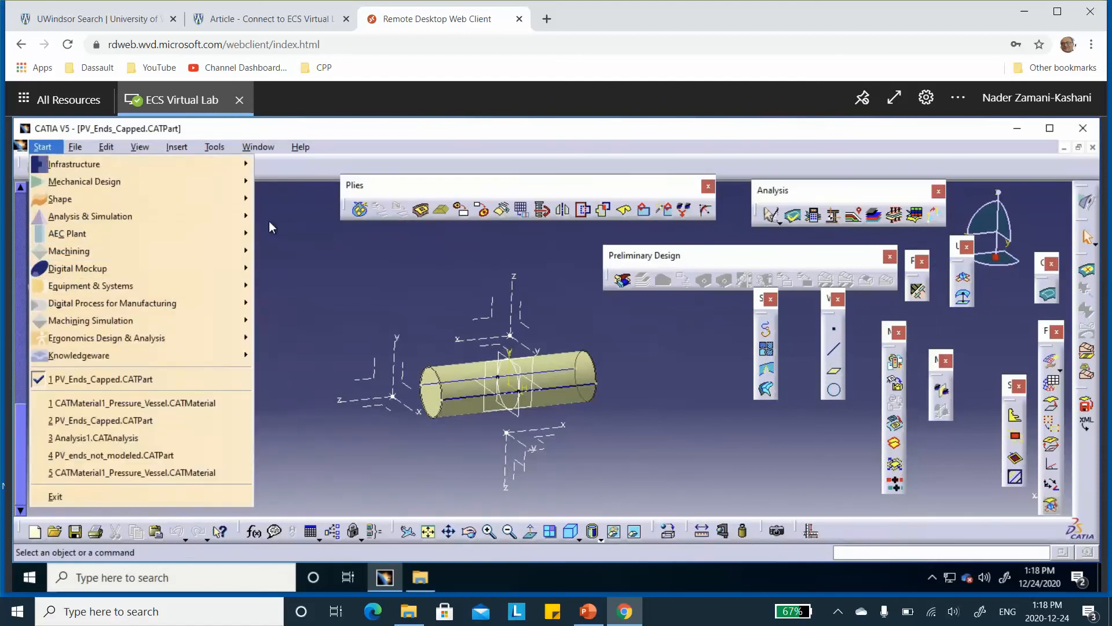
click(301, 233)
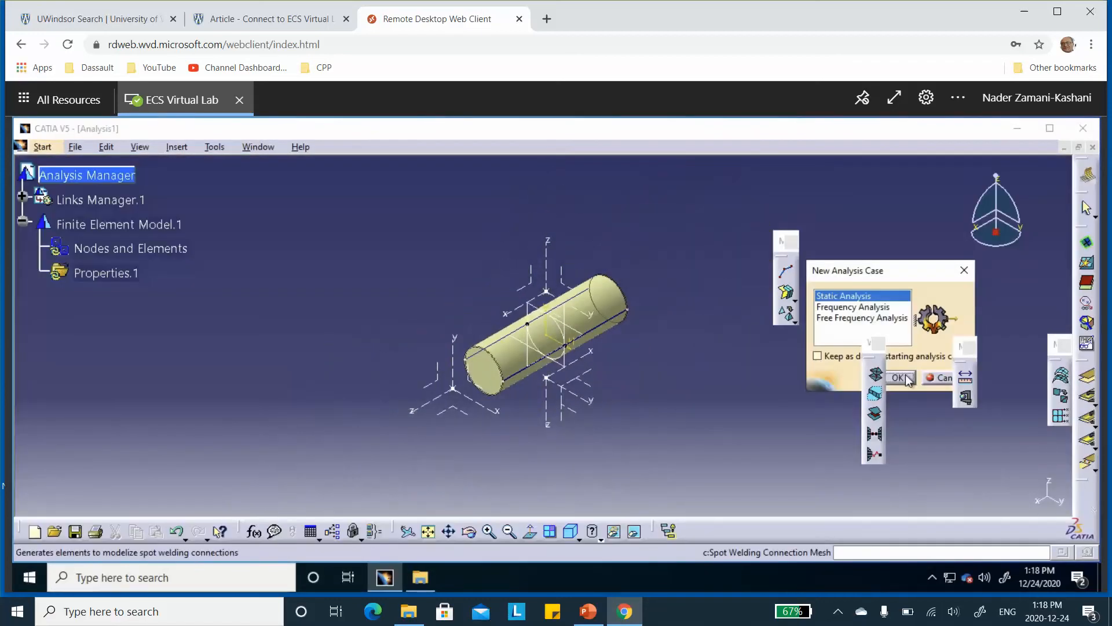
click(898, 377)
Mesh the upper half-cylinder surface with 1in parabolic quads-only elements and automatic mesh capture, and exit the surface mesher
middle_drag(492, 295, 376, 200)
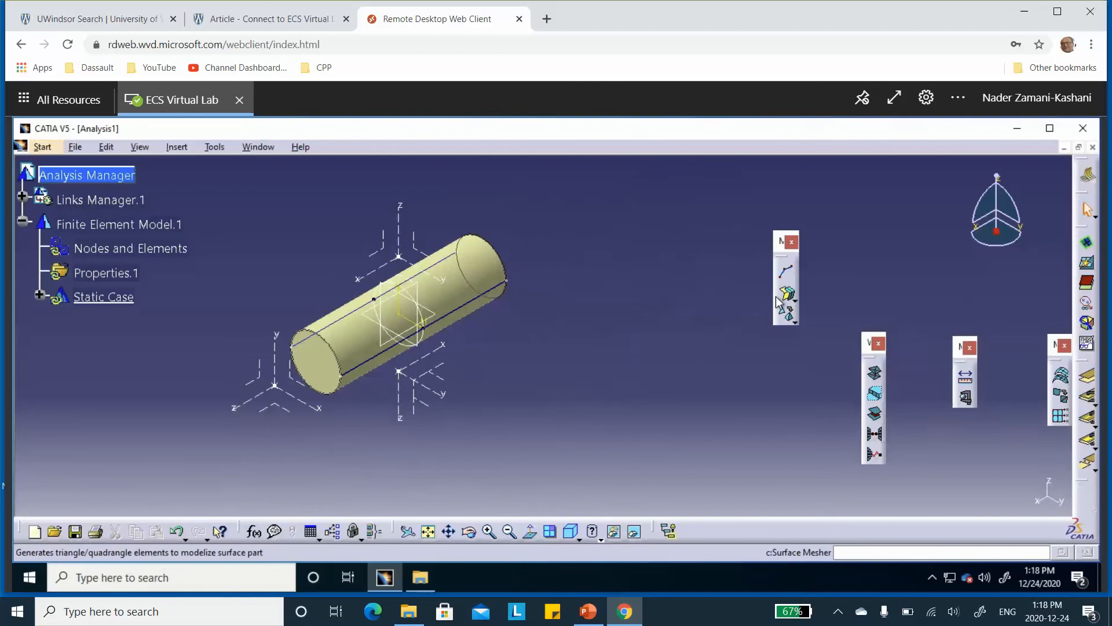
click(779, 300)
click(473, 265)
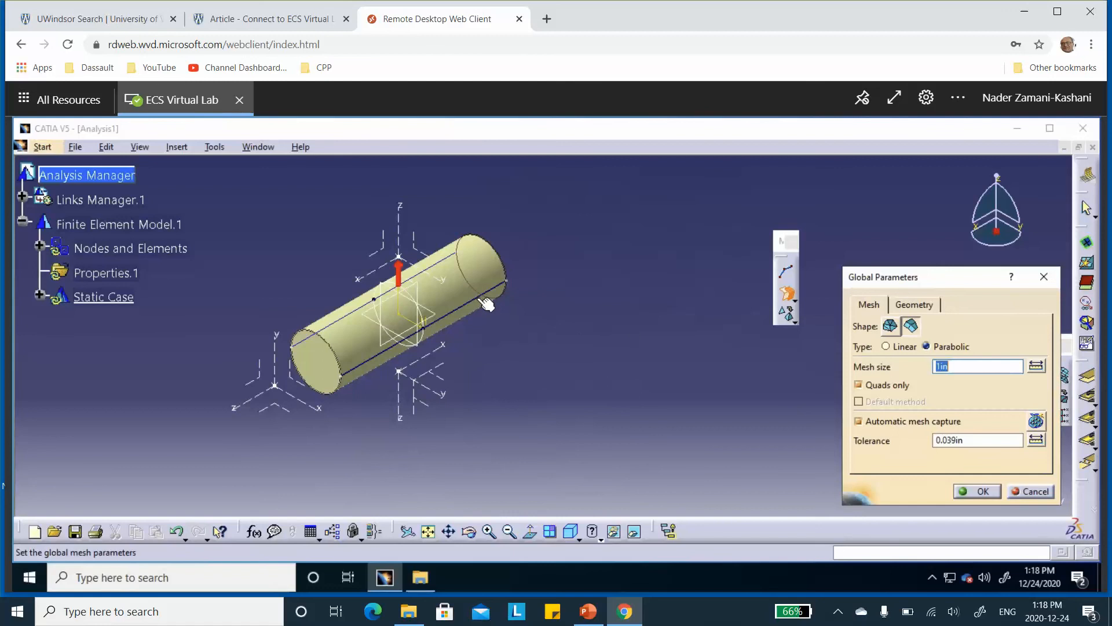
click(979, 491)
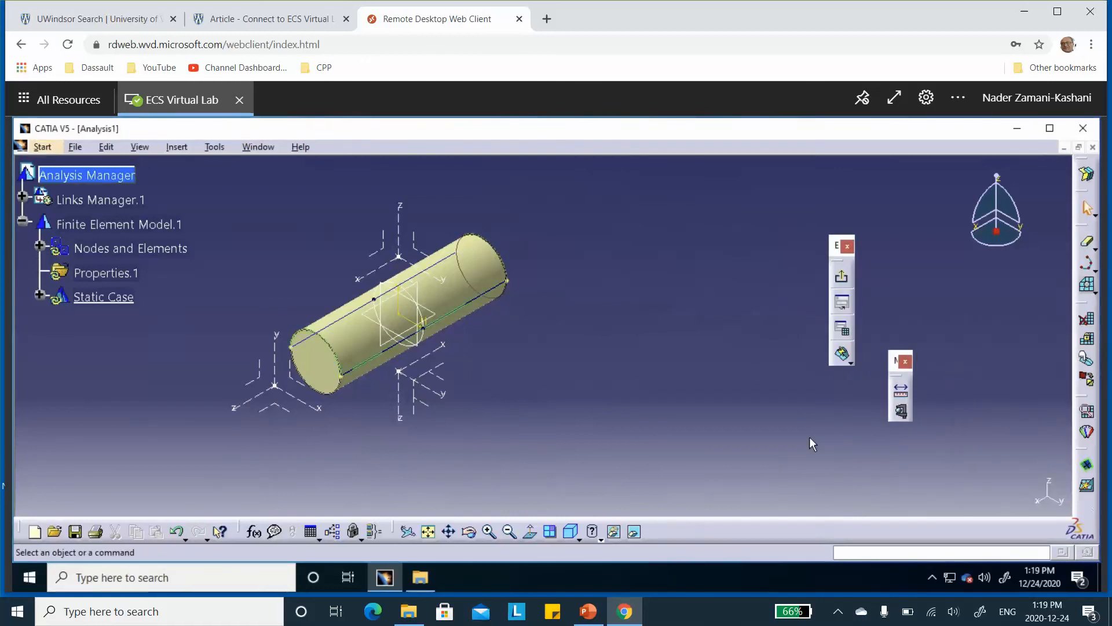
click(843, 358)
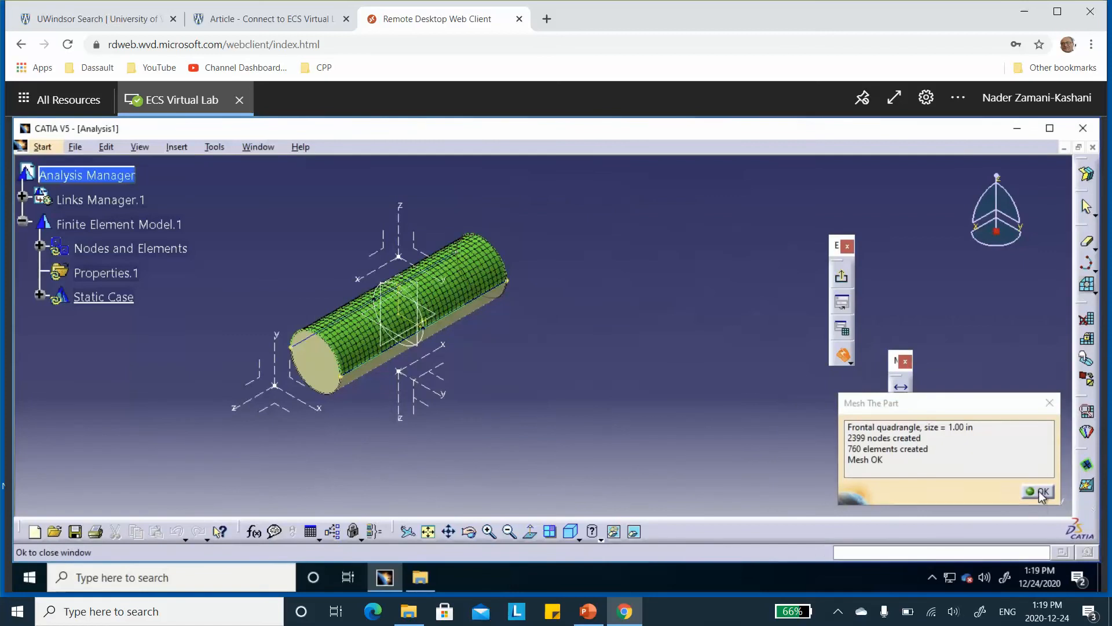
click(1042, 493)
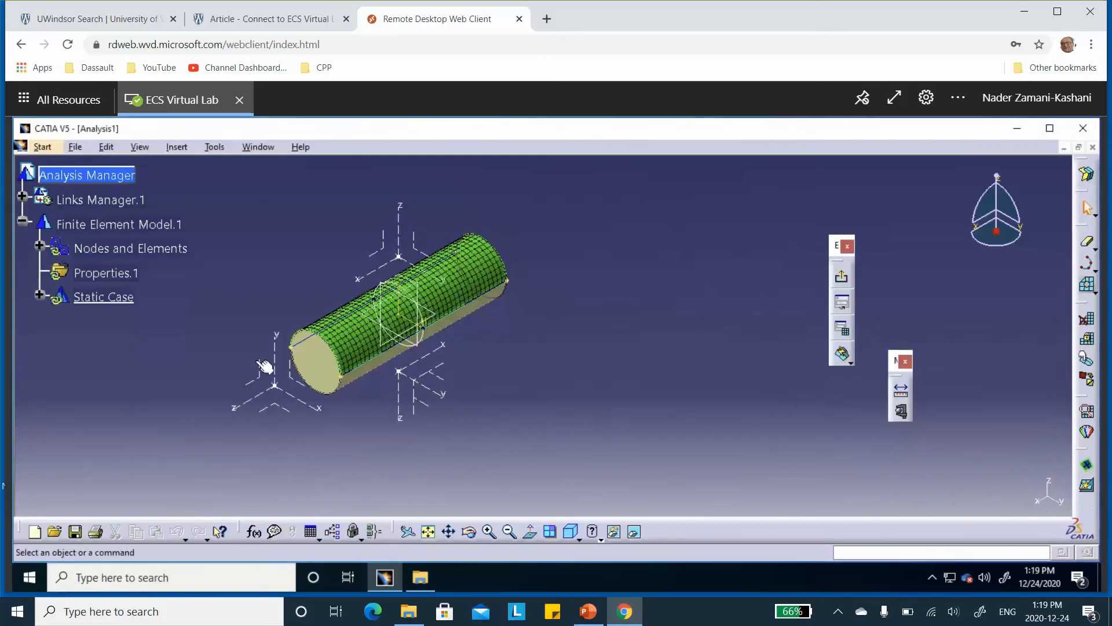
click(40, 245)
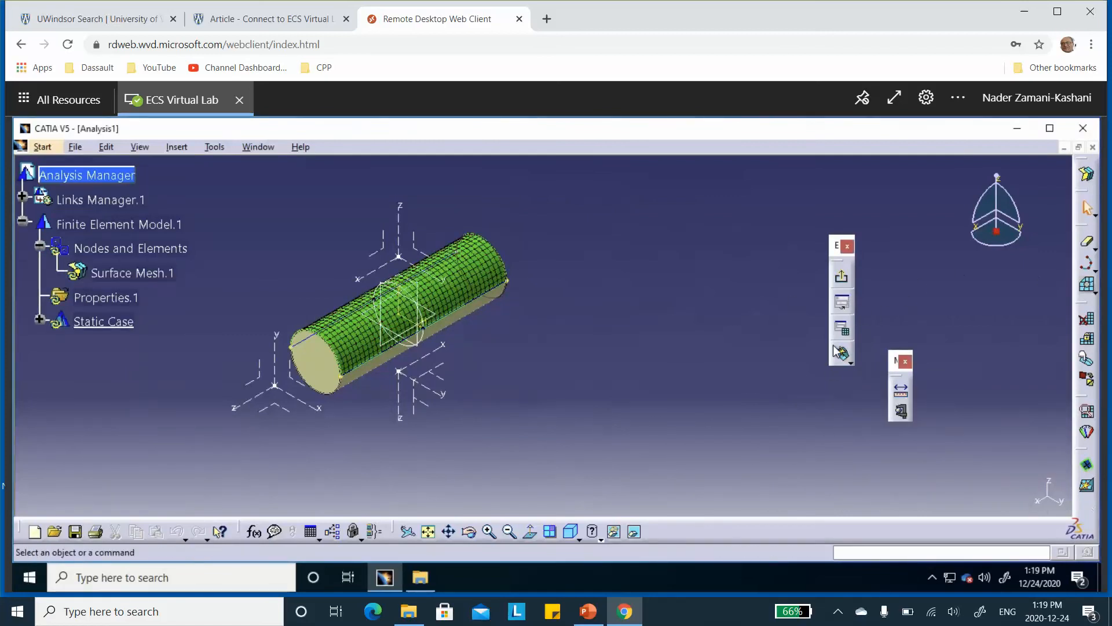
click(841, 277)
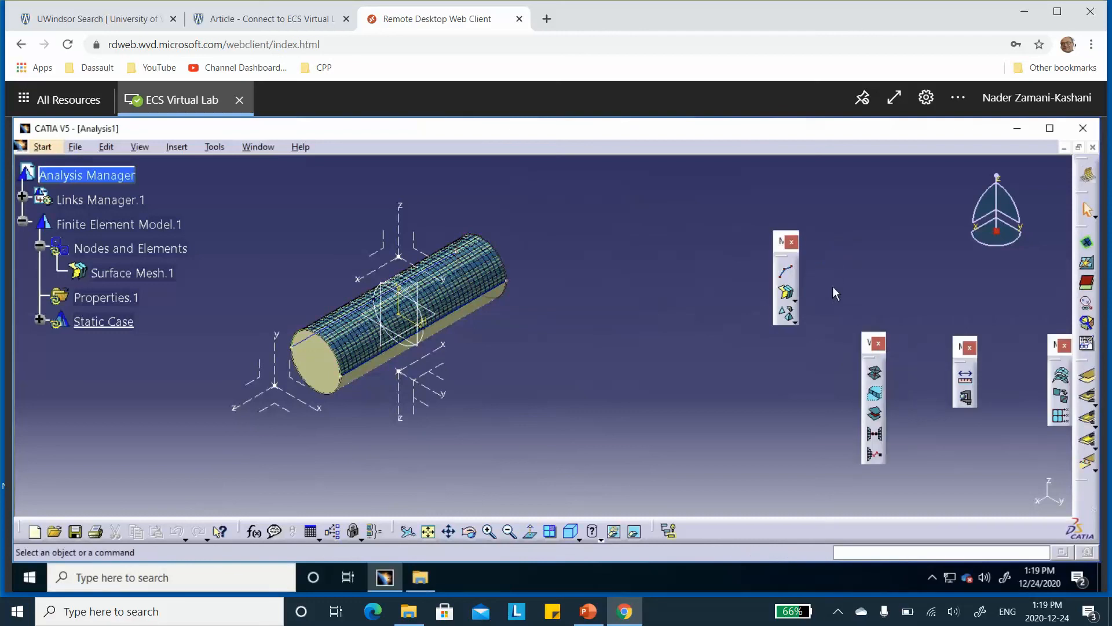
Mesh the lower half-cylinder surface with 1in parabolic quads-only elements and automatic mesh capture, and exit the surface mesher
click(786, 293)
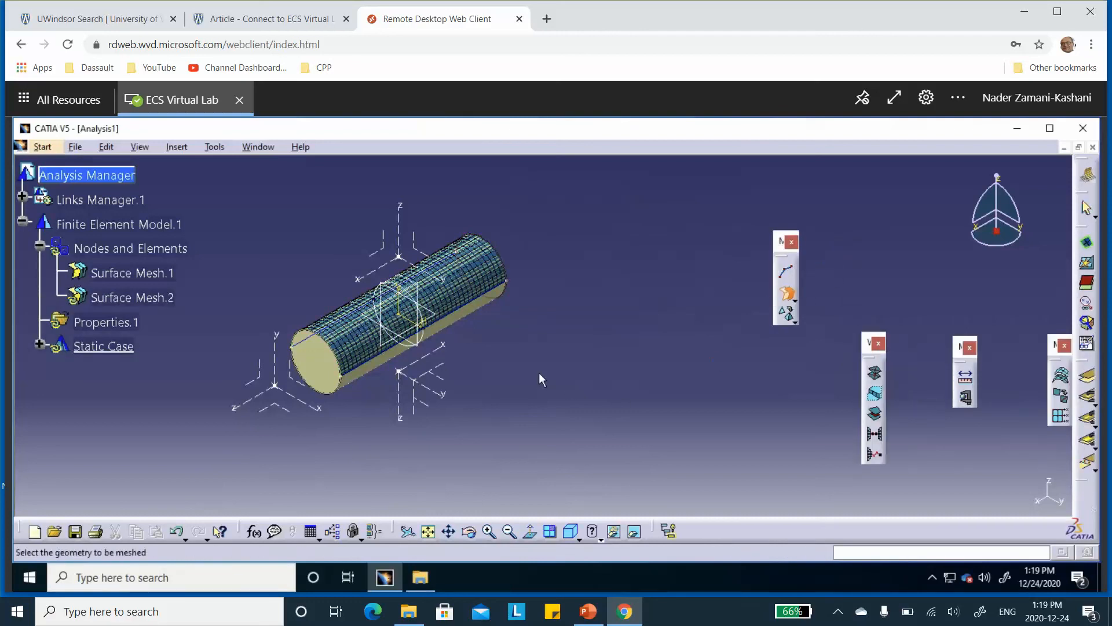
click(466, 325)
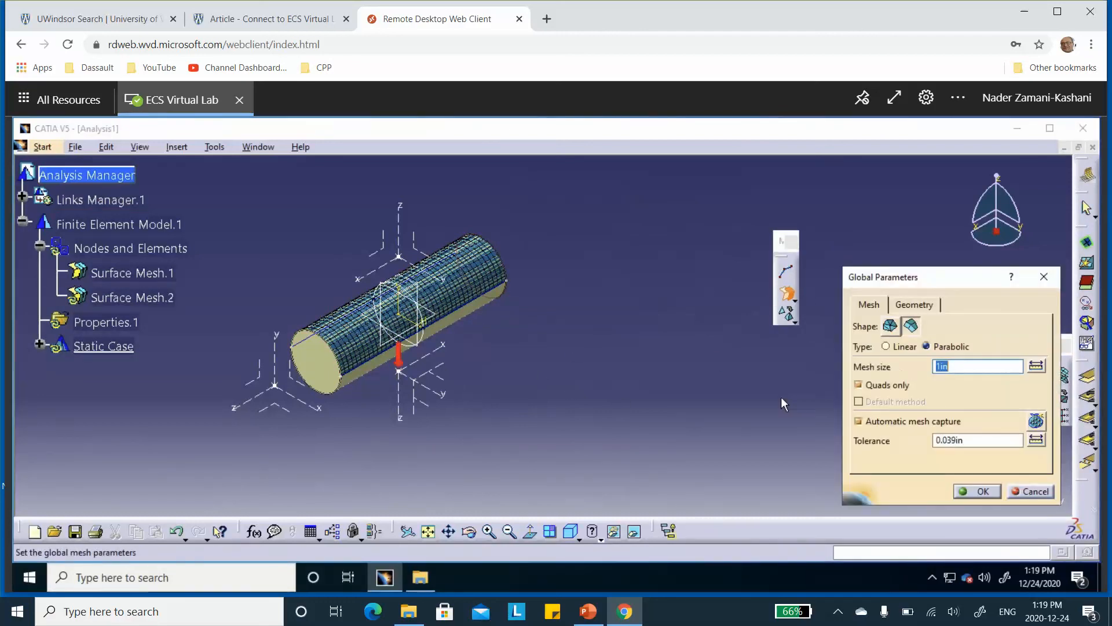
click(981, 493)
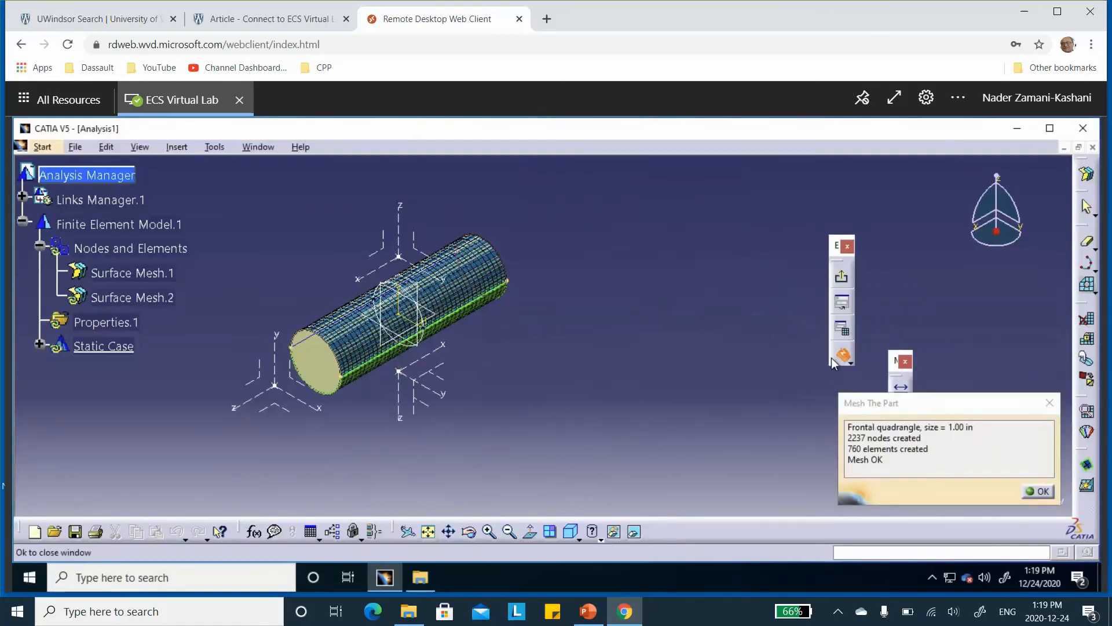
click(1034, 496)
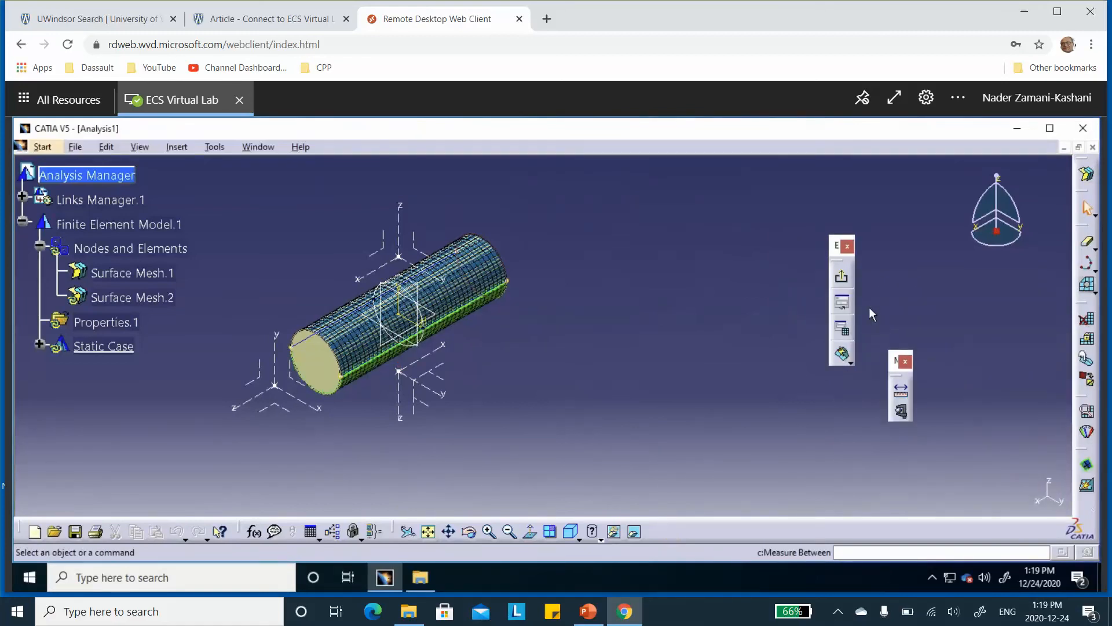
click(841, 275)
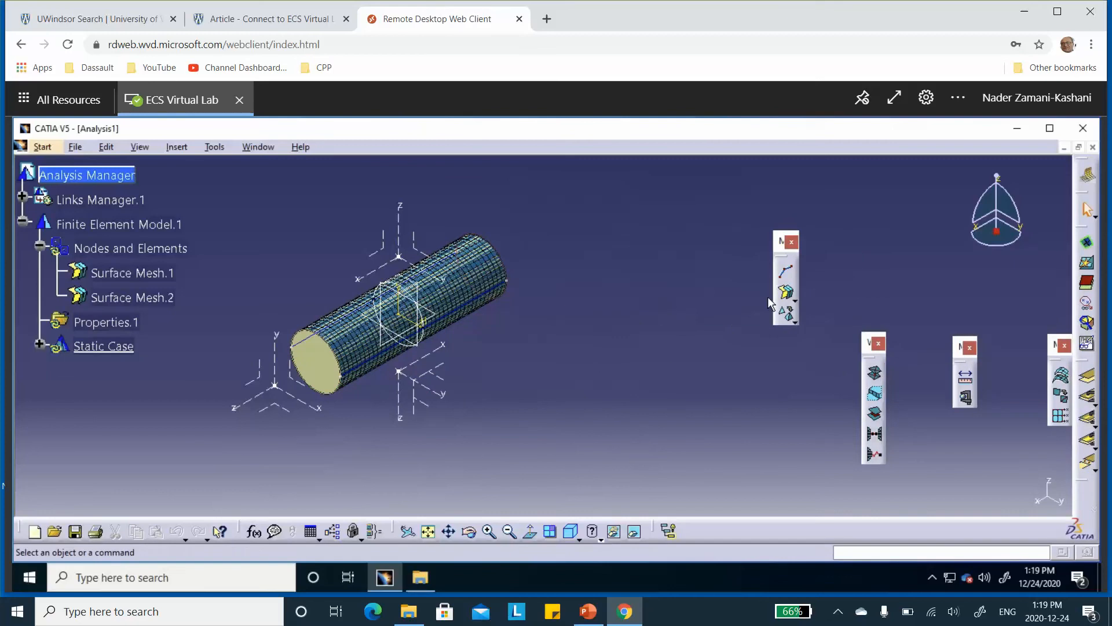
Mesh the front end cap surface with 1in parabolic quads-only elements and automatic mesh capture, and exit the surface mesher
click(785, 292)
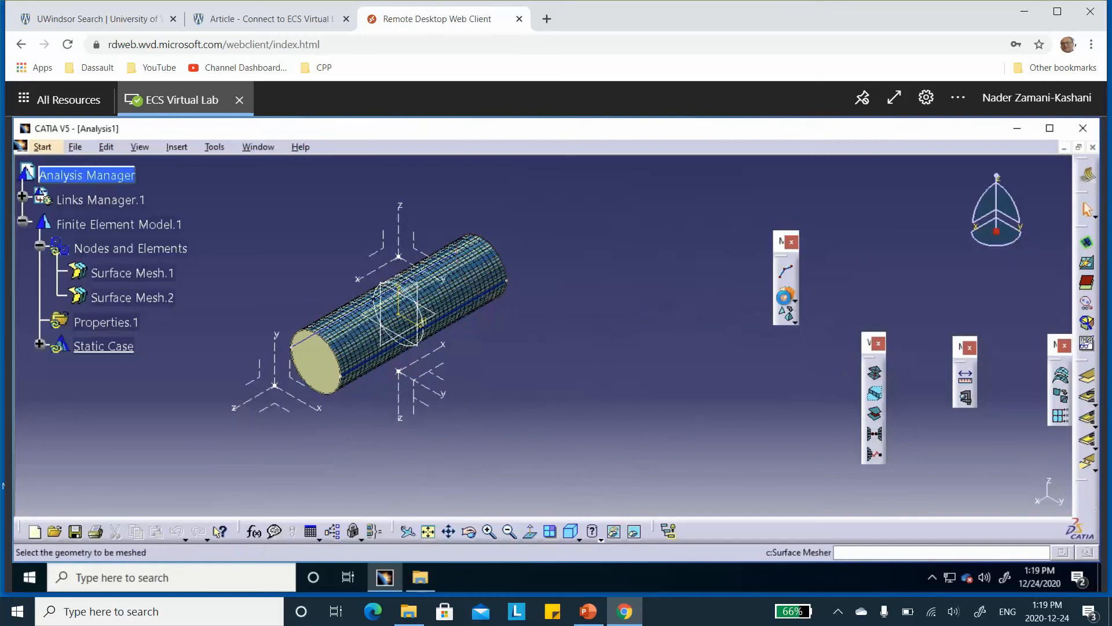
click(329, 368)
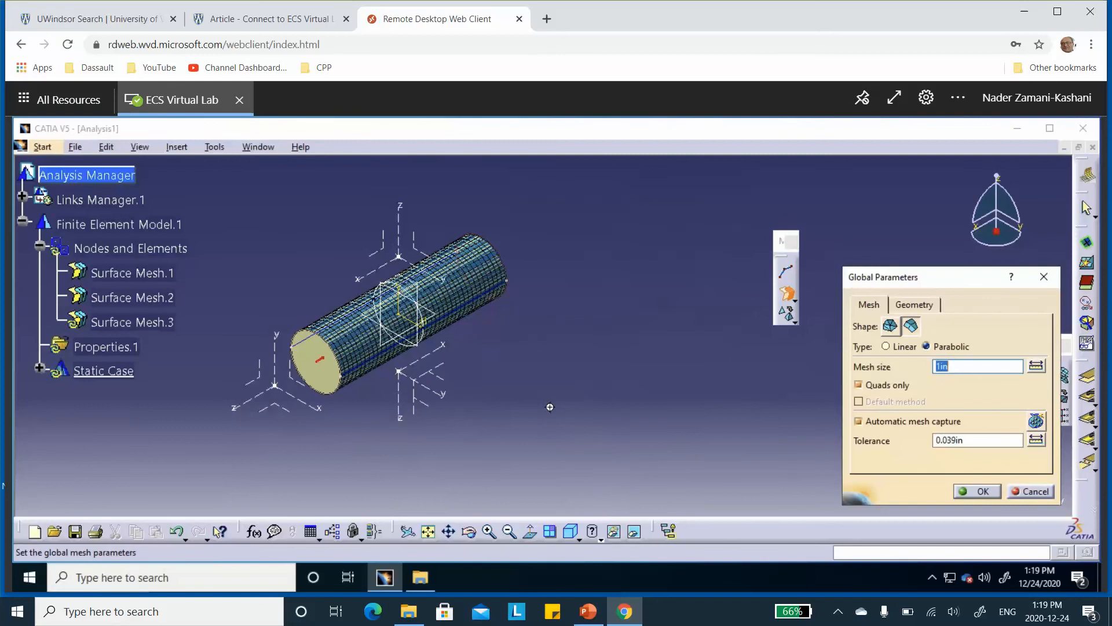
middle_drag(549, 407, 715, 326)
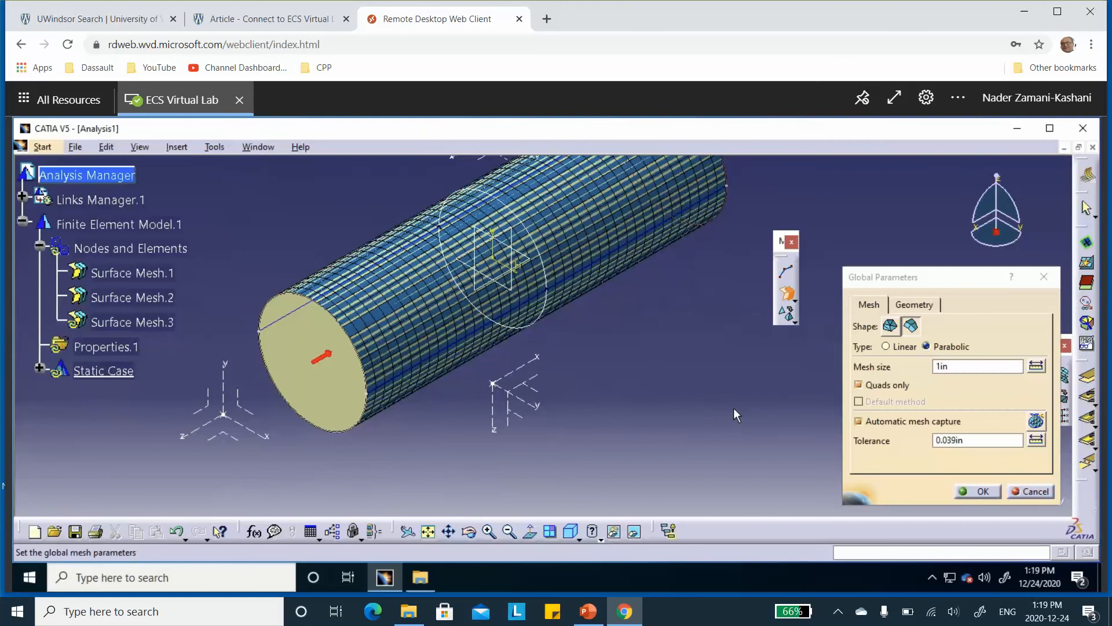
click(911, 305)
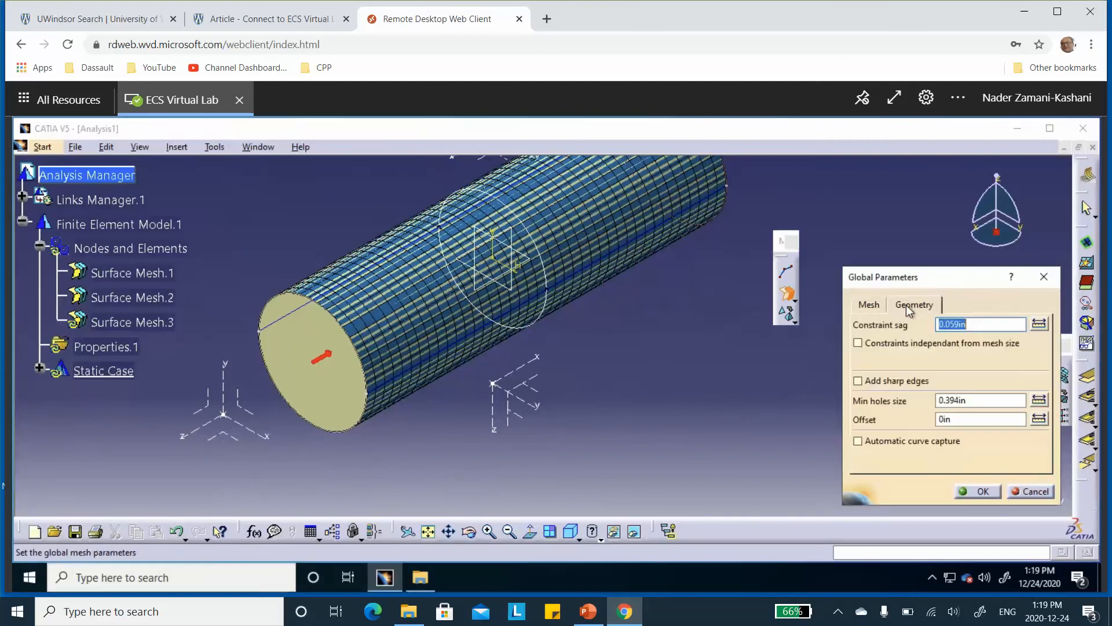
click(868, 303)
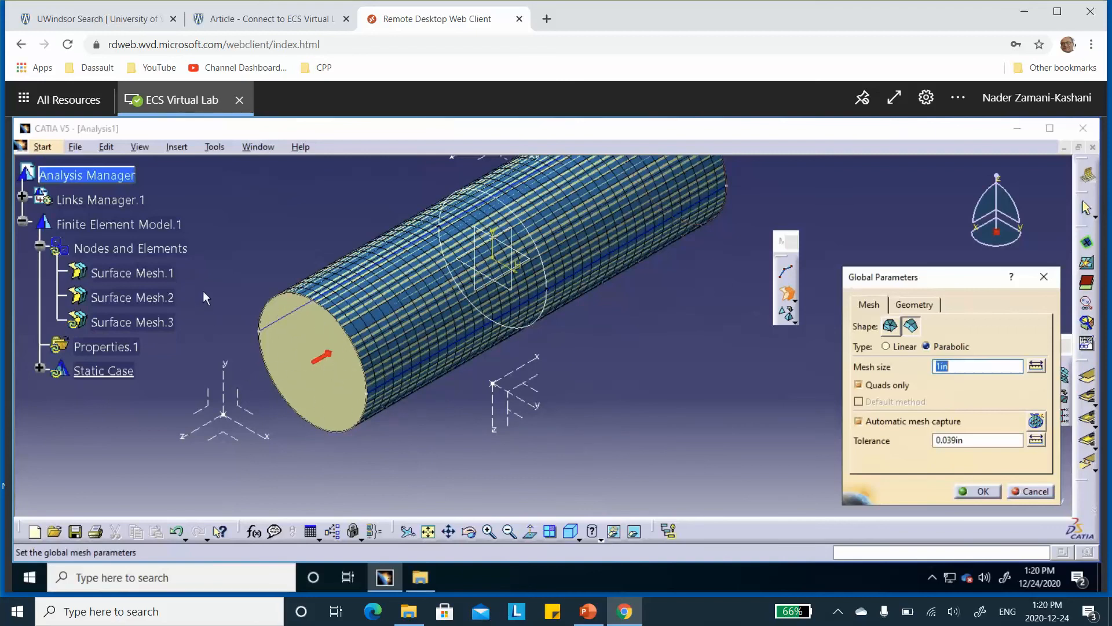
scroll(213, 280, up, 2)
scroll(214, 280, up, 4)
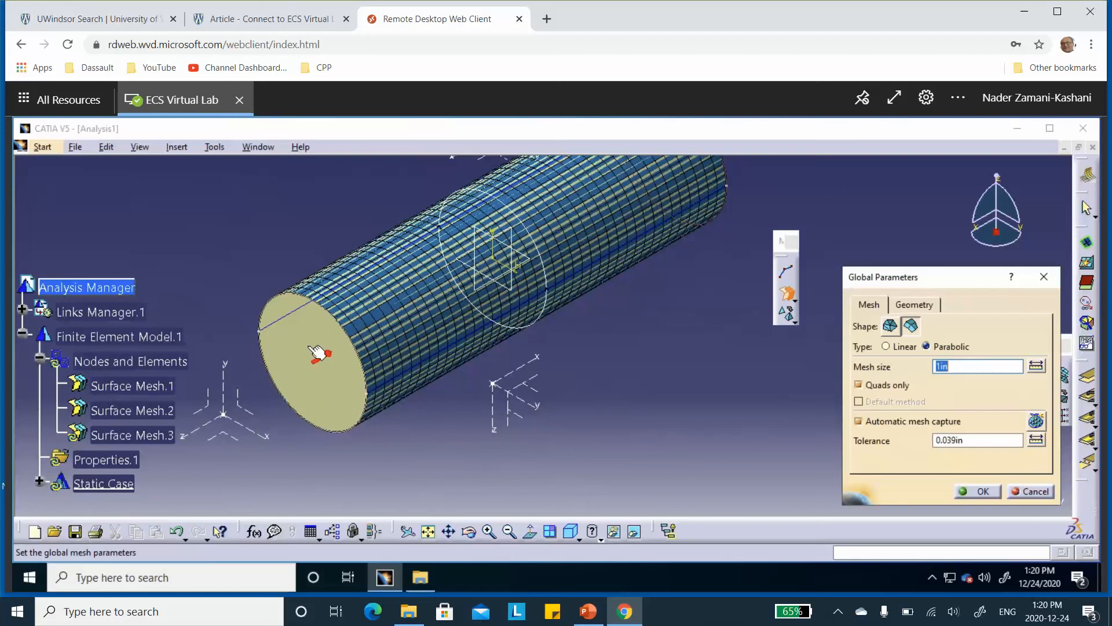
click(983, 492)
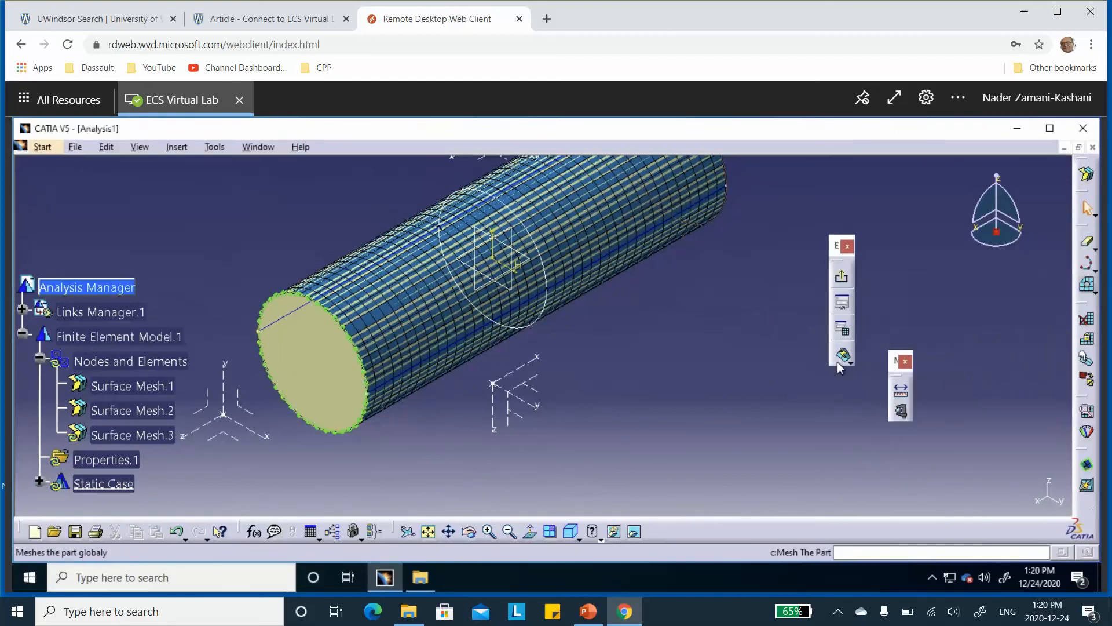
click(842, 353)
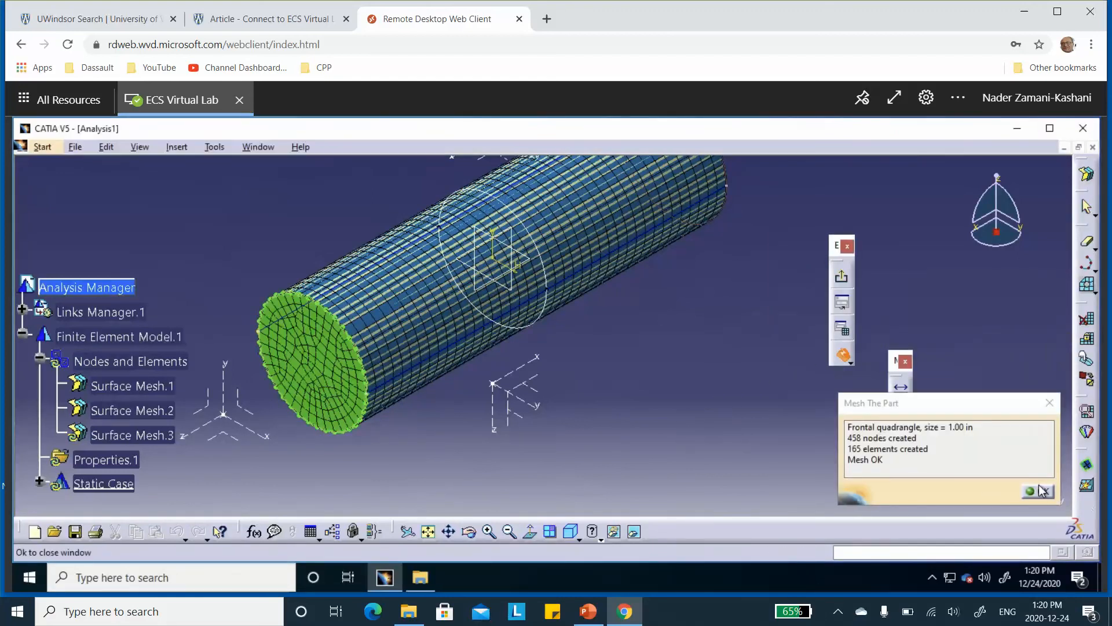
click(1036, 491)
middle_drag(715, 380, 875, 355)
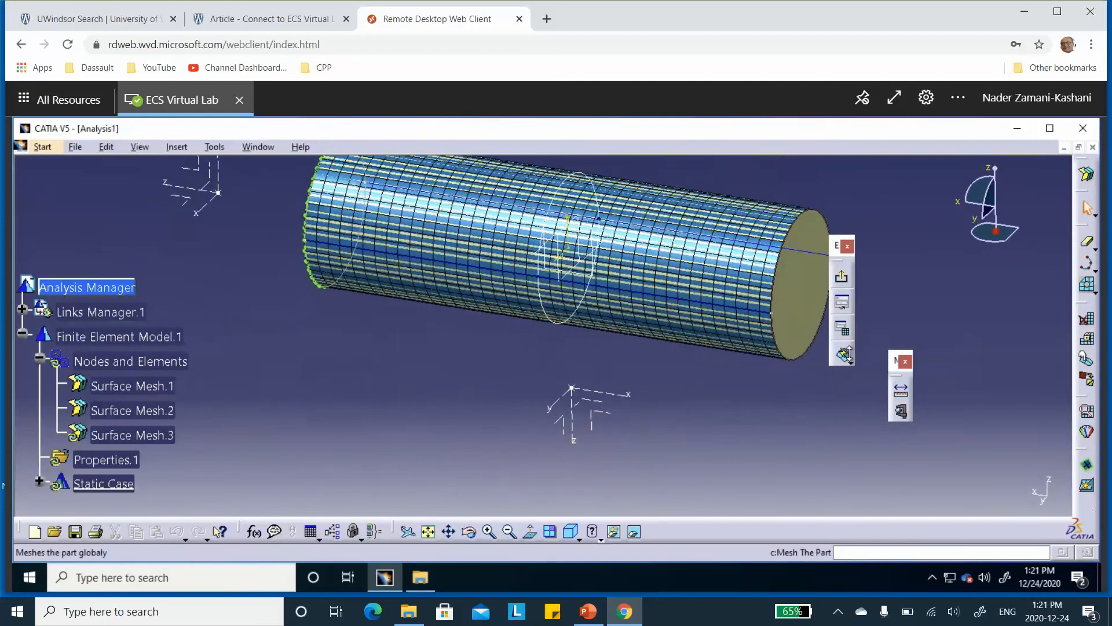
click(842, 276)
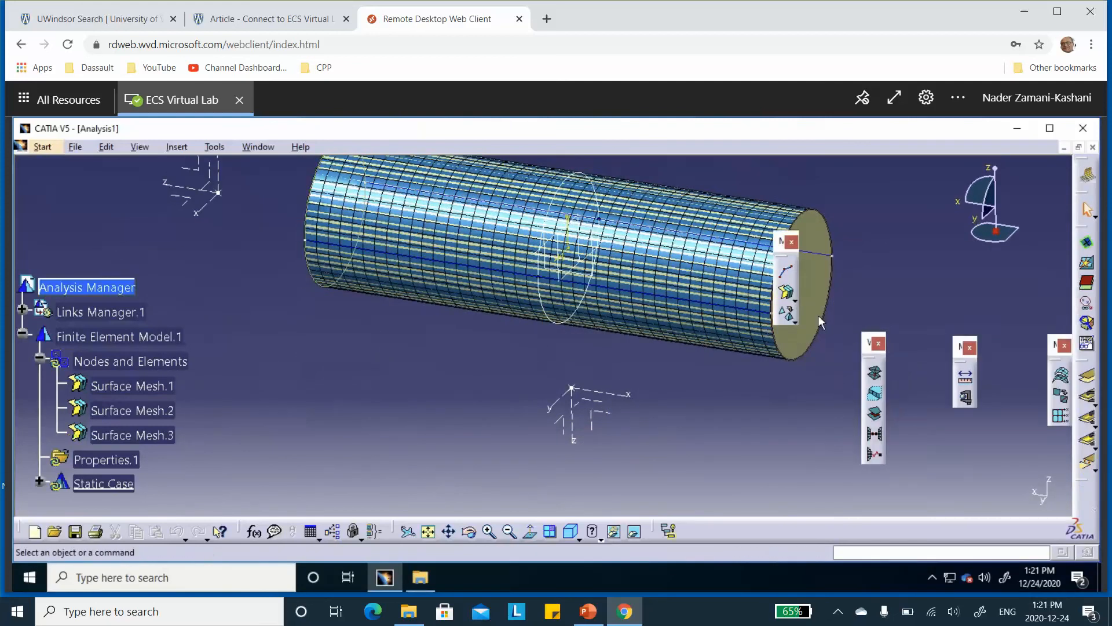
Mesh the opposite end cap surface with 1in parabolic quads-only elements and automatic mesh capture, and exit the surface mesher
click(787, 294)
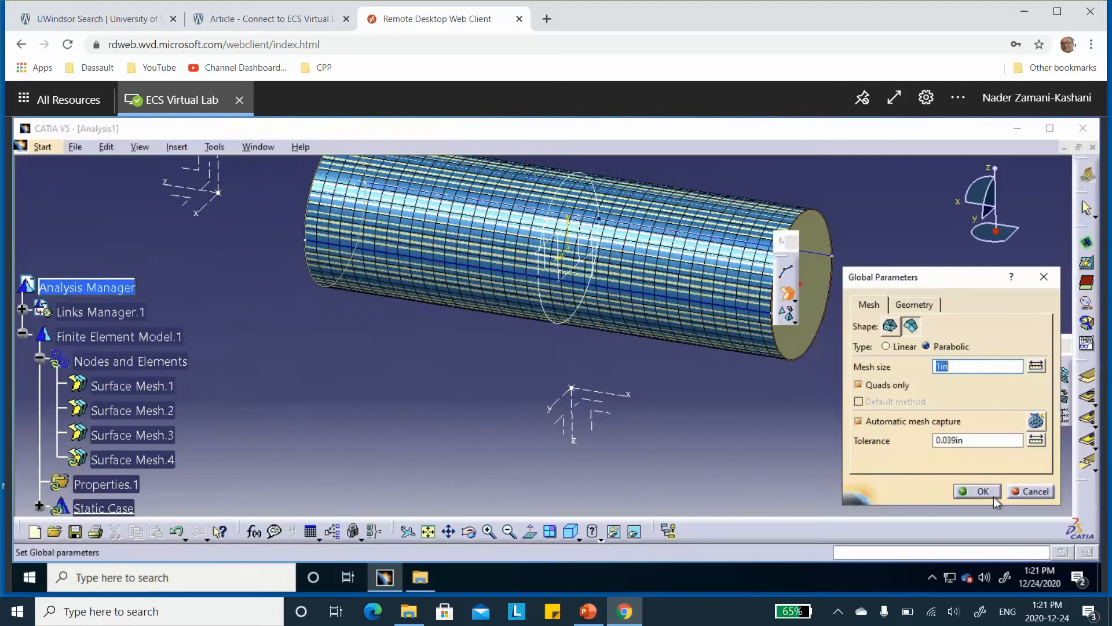
click(985, 492)
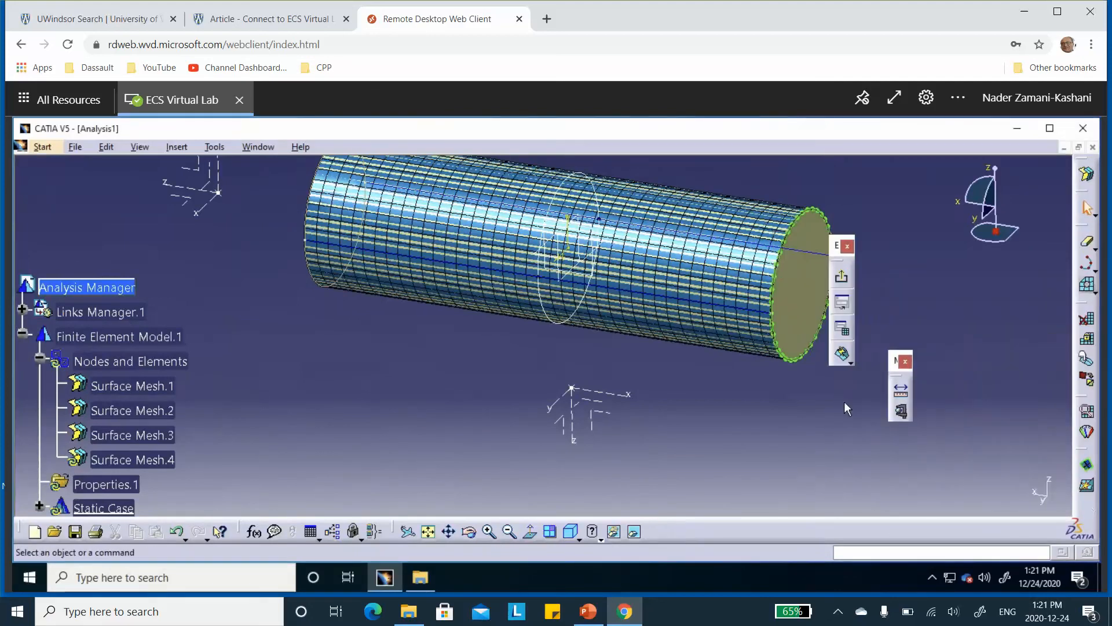
click(842, 354)
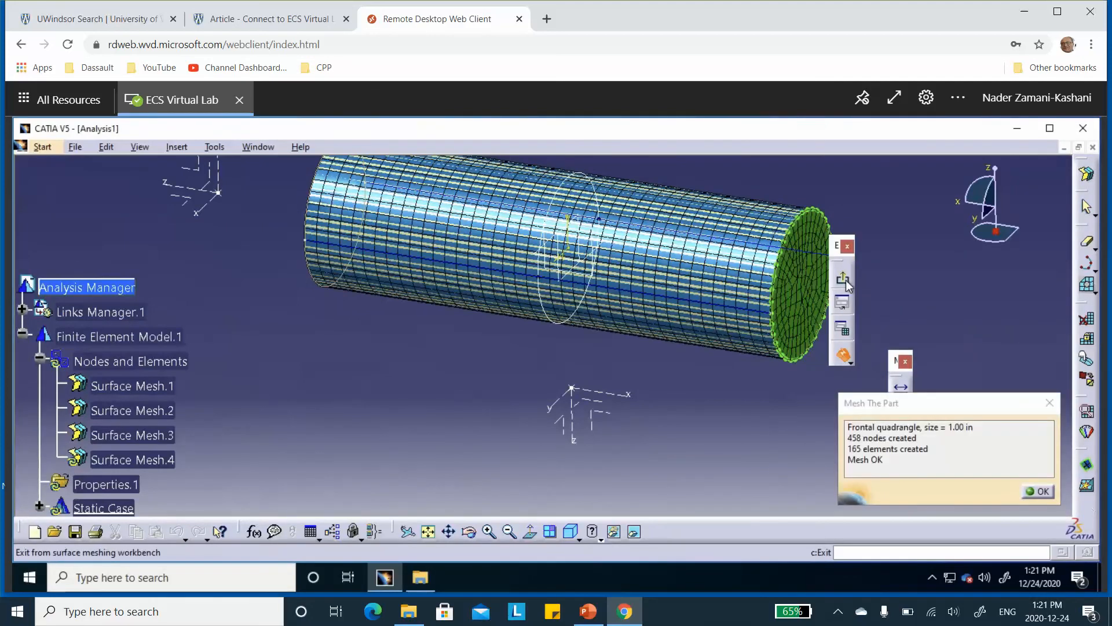
click(843, 280)
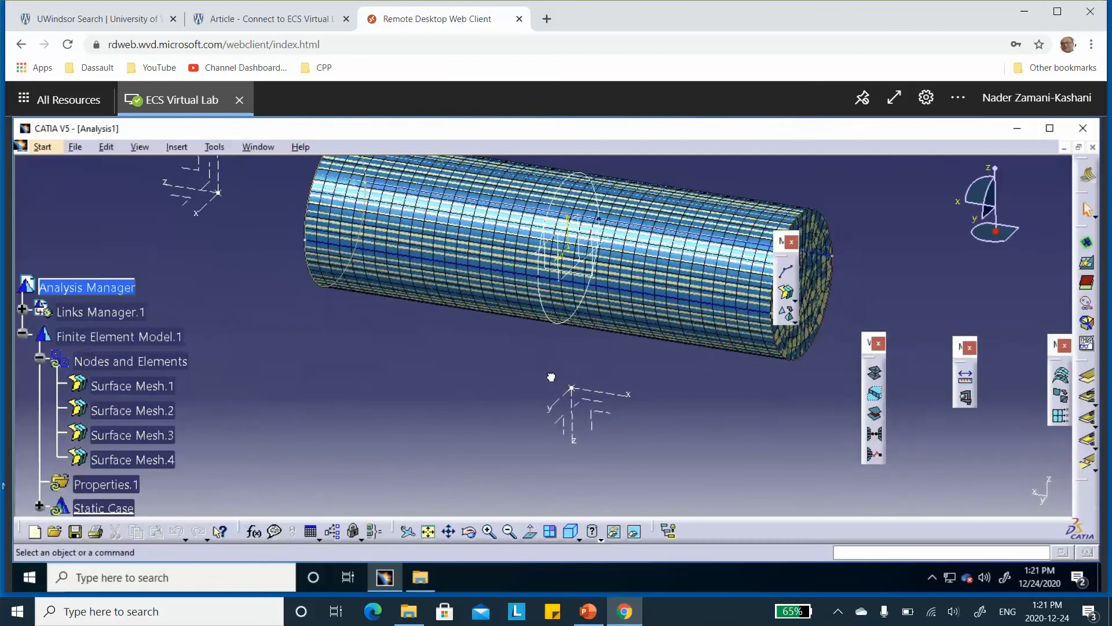
Save the new analysis as Analysis1 in the PV_capped folder using Save Management
middle_drag(496, 363, 692, 370)
scroll(235, 381, down, 5)
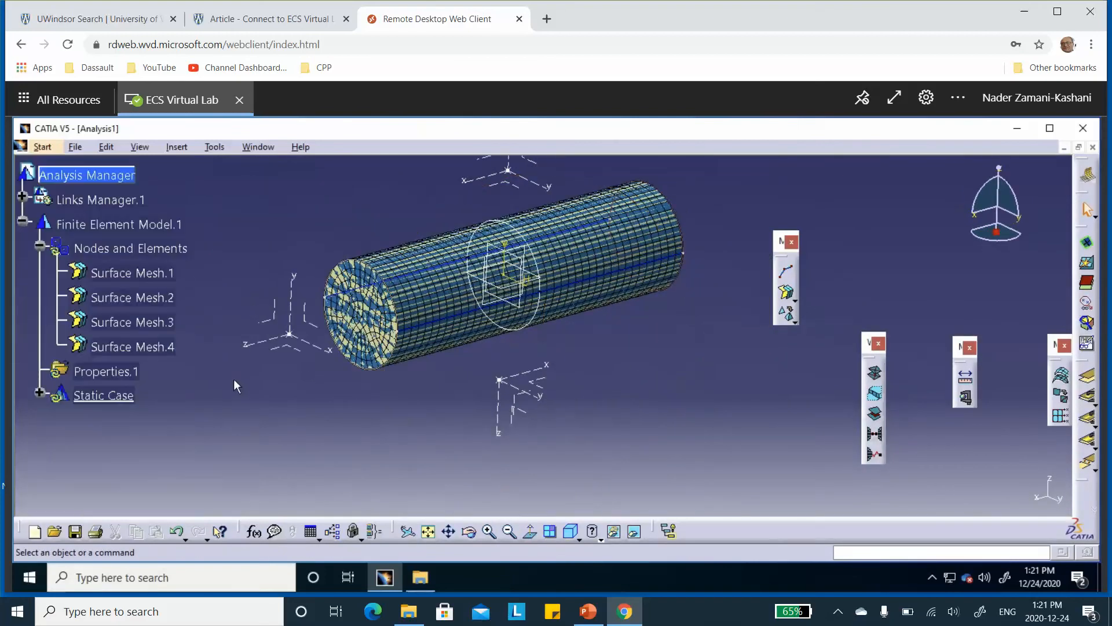
click(75, 532)
click(512, 476)
click(76, 148)
click(156, 289)
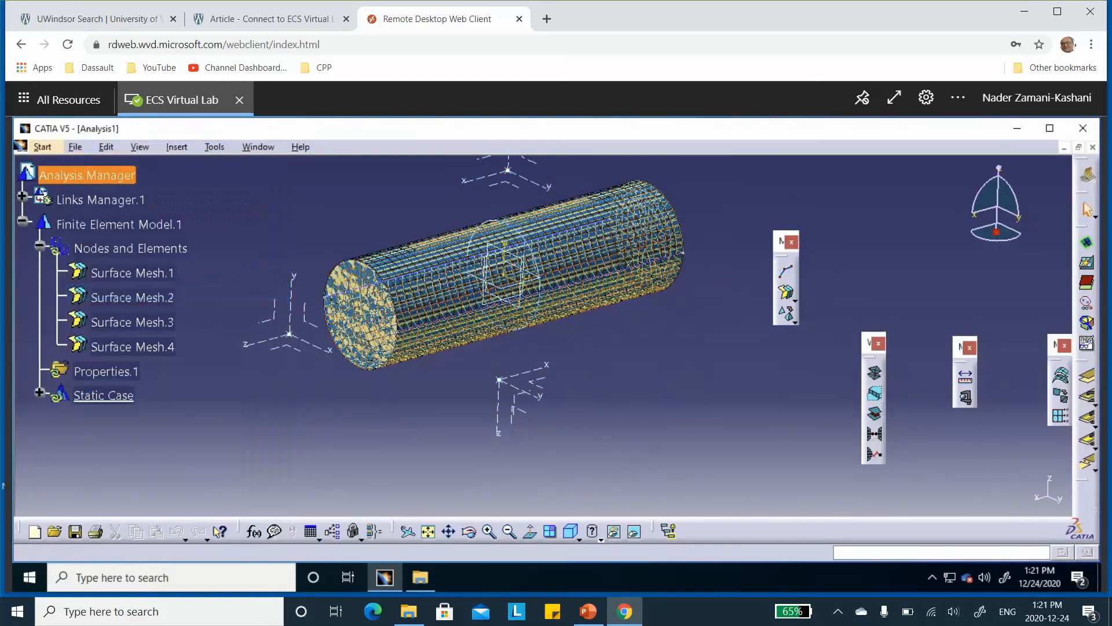
click(193, 188)
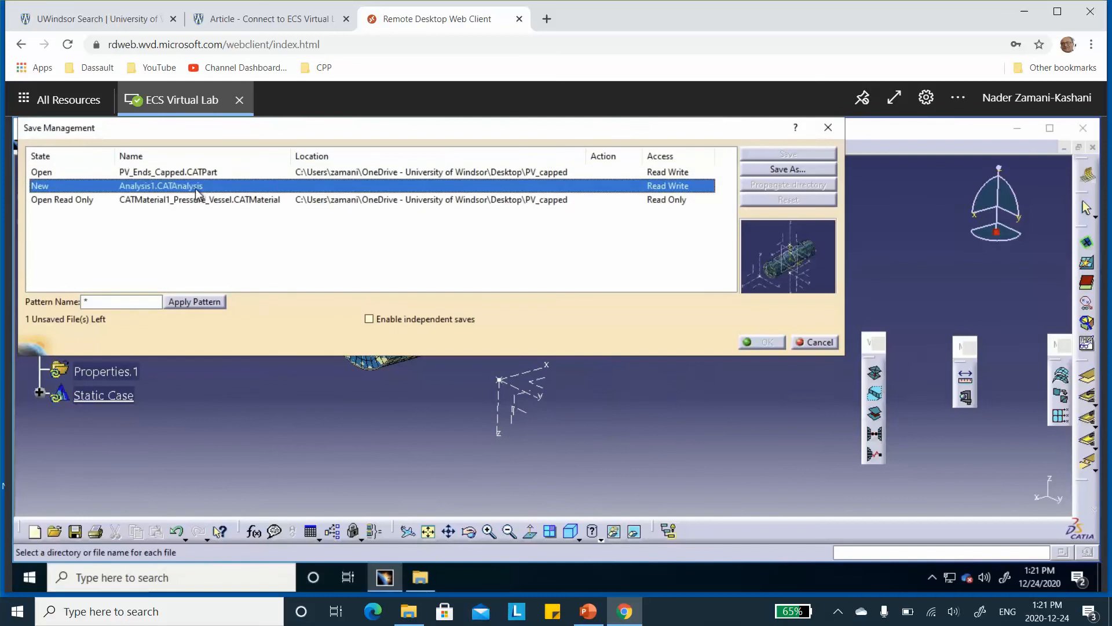
click(757, 168)
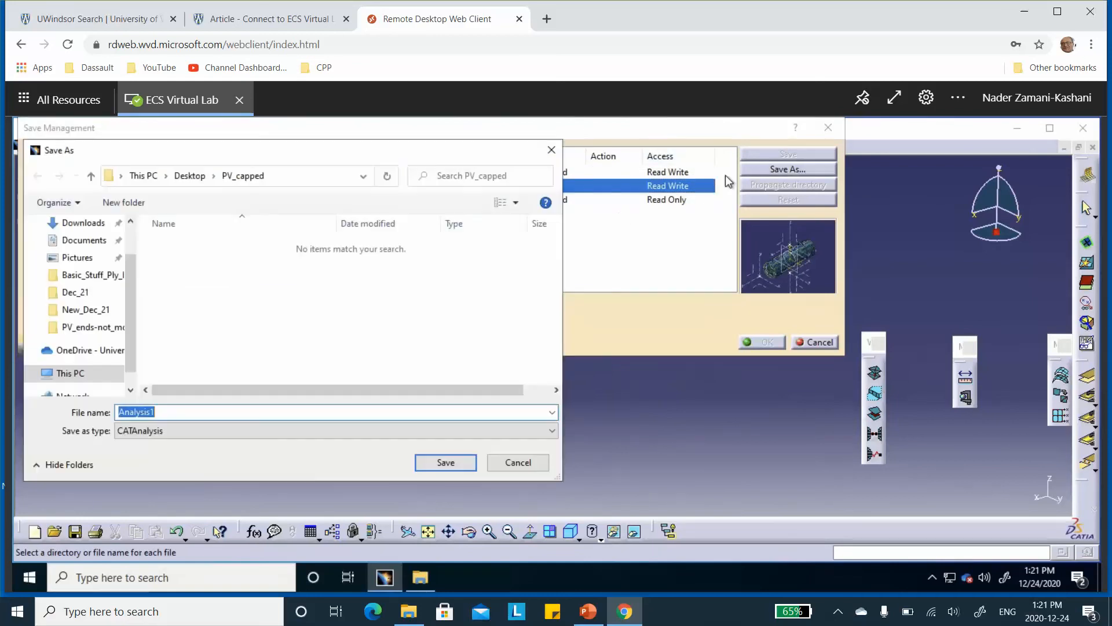
click(454, 467)
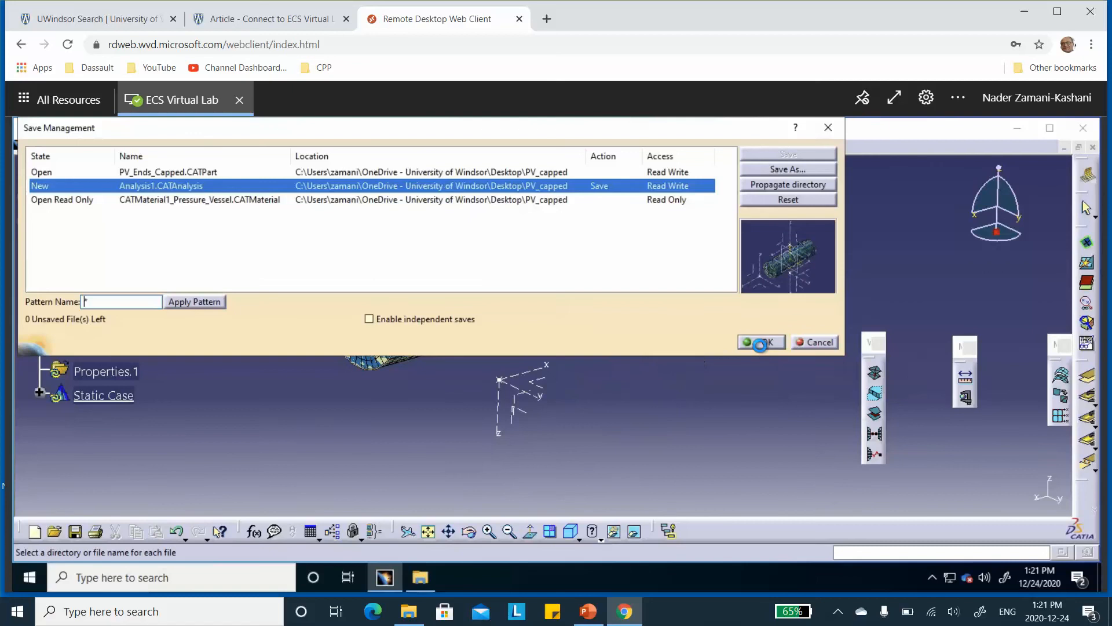
click(759, 342)
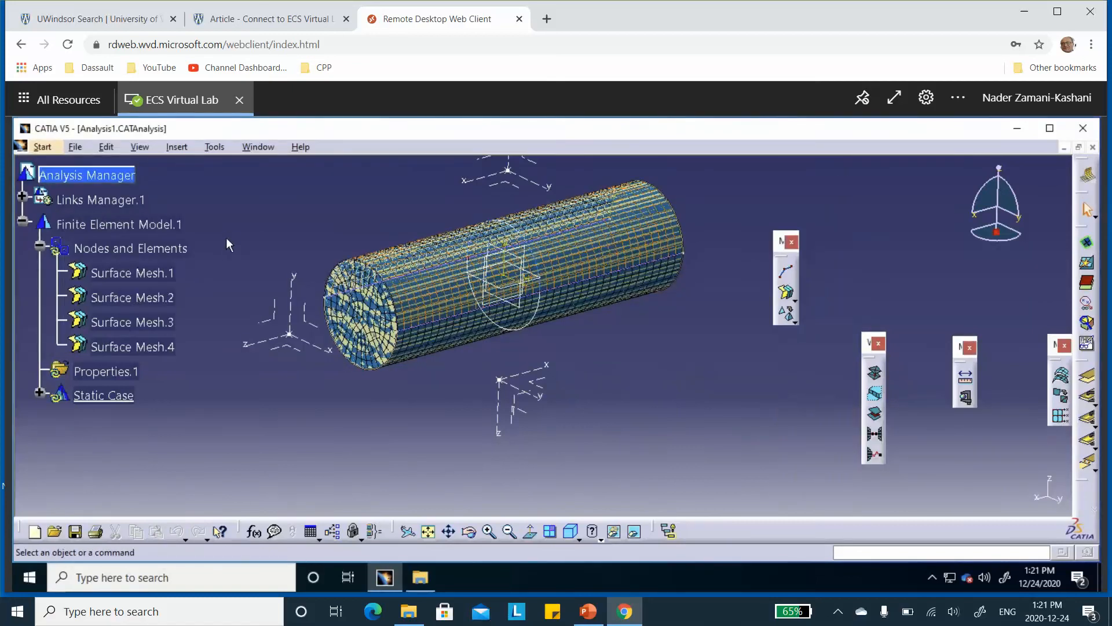
Switch to the Generative Structural Analysis workbench and create a mesh visualization of Nodes and Elements
click(43, 147)
mouse_move(70, 220)
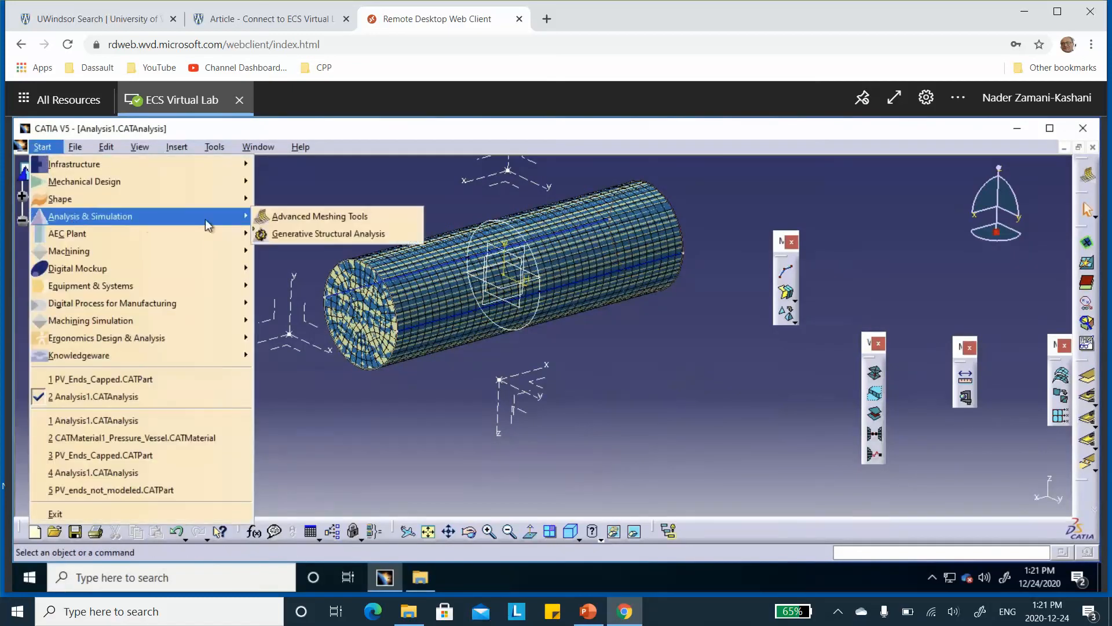
click(277, 233)
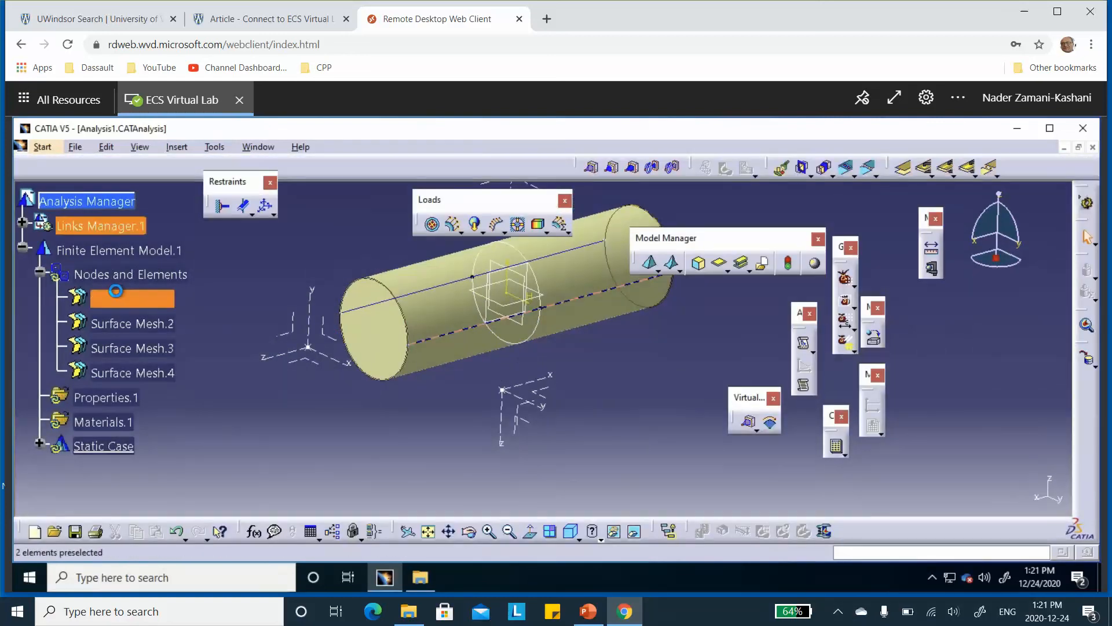
right_click(113, 276)
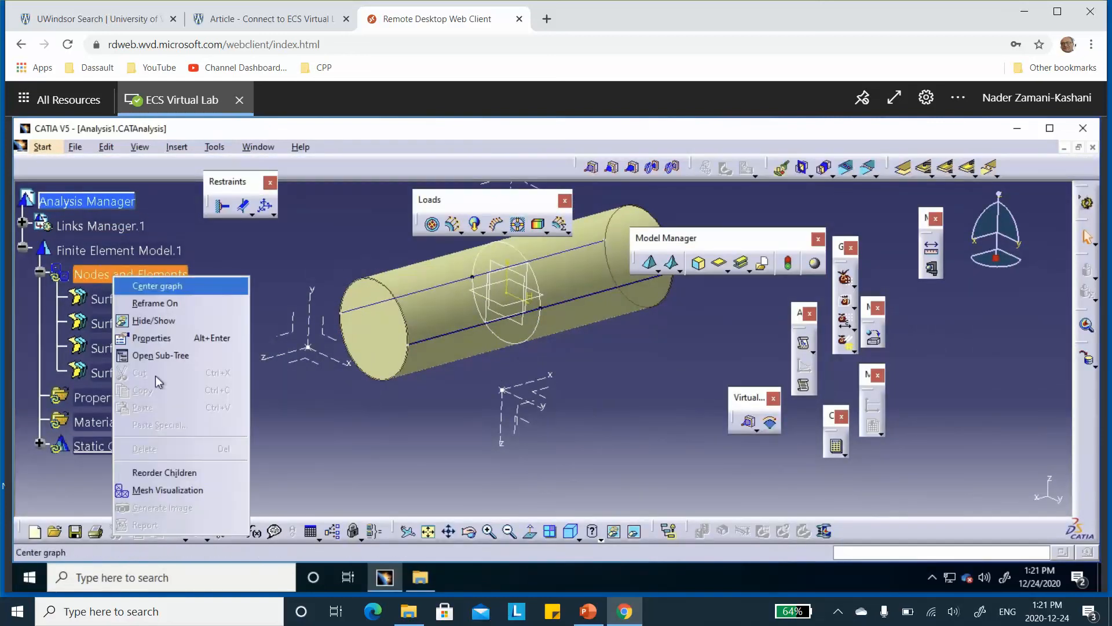
click(166, 489)
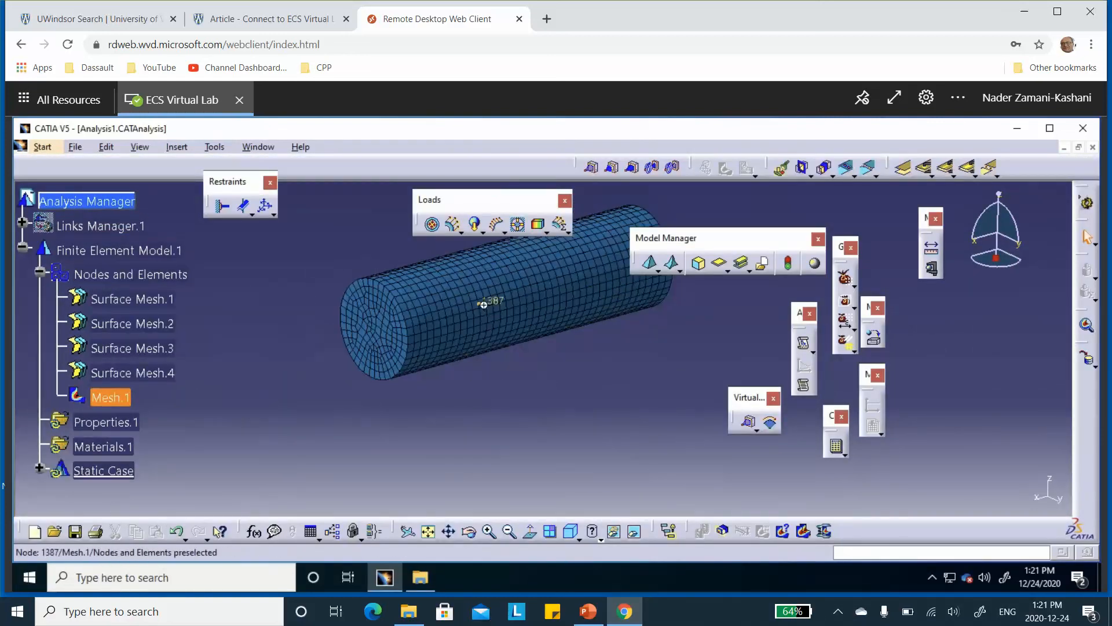
middle_drag(489, 298, 417, 376)
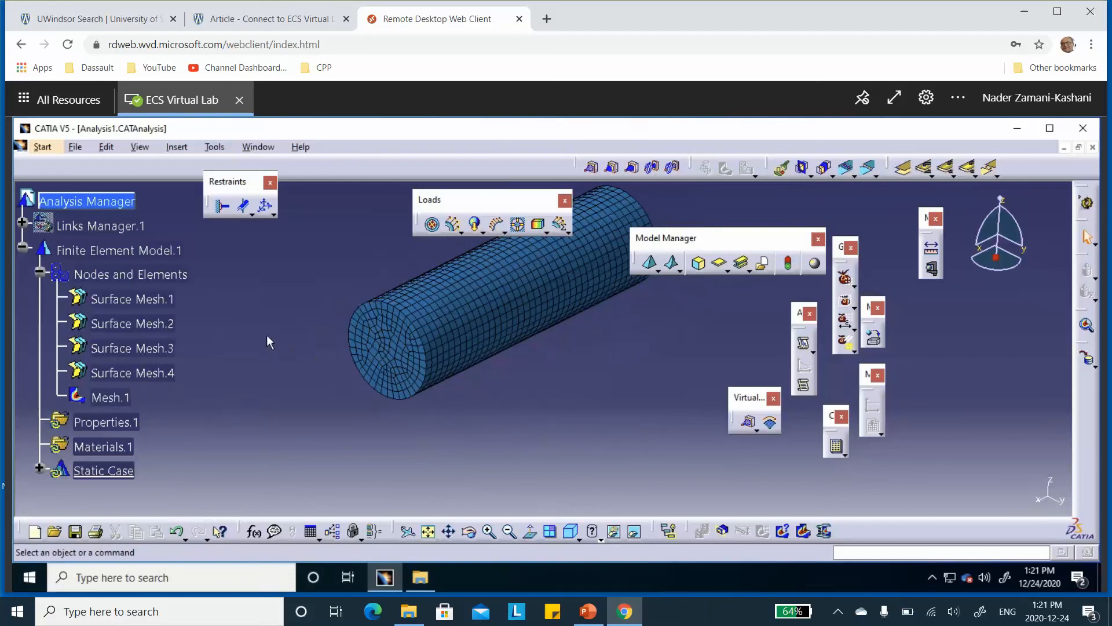
Rename Surface Mesh.1 under Nodes and Elements as top
scroll(268, 295, down, 1)
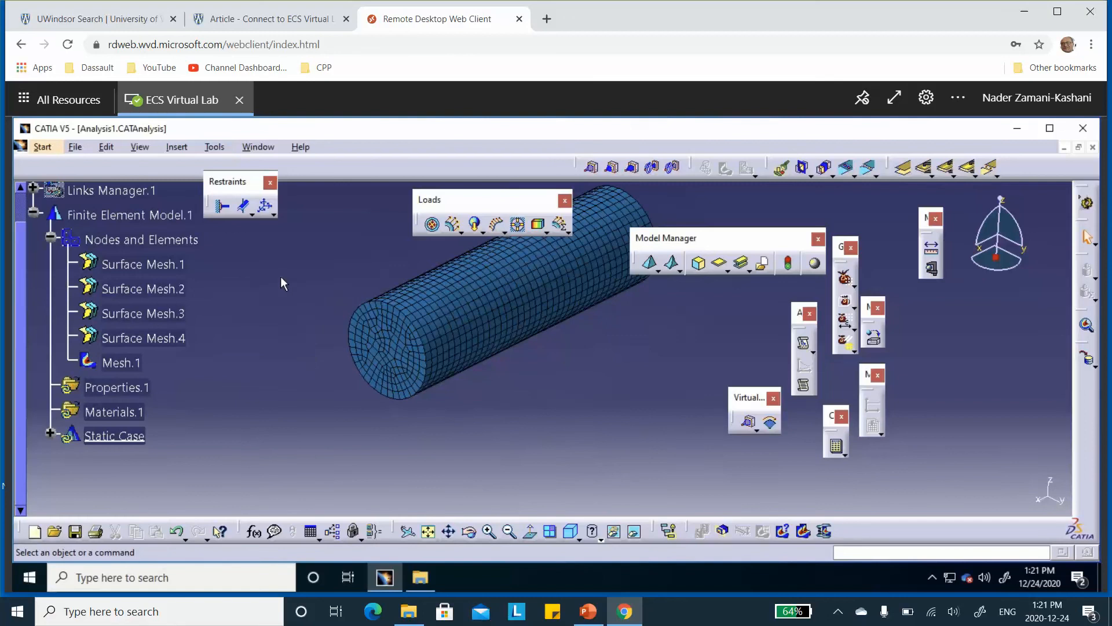
right_click(168, 269)
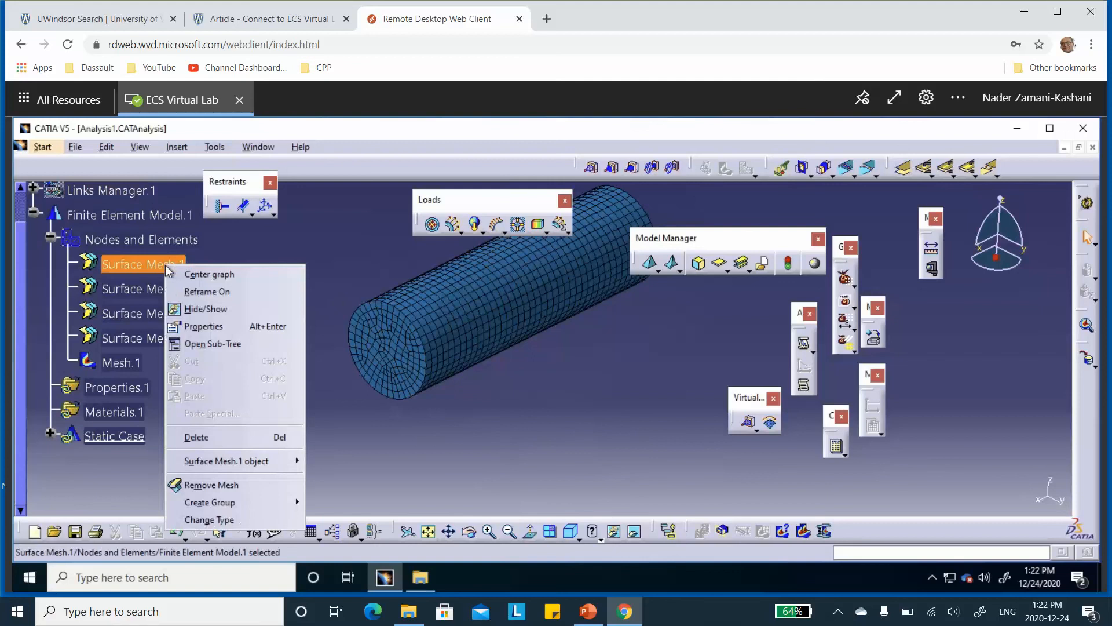
click(188, 325)
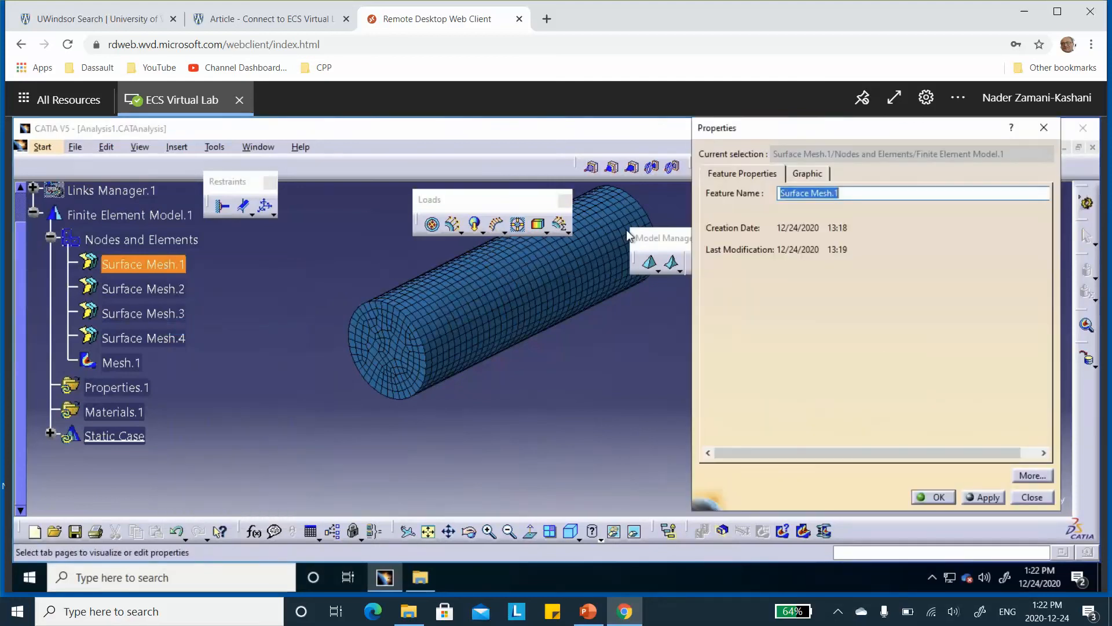
text(top)
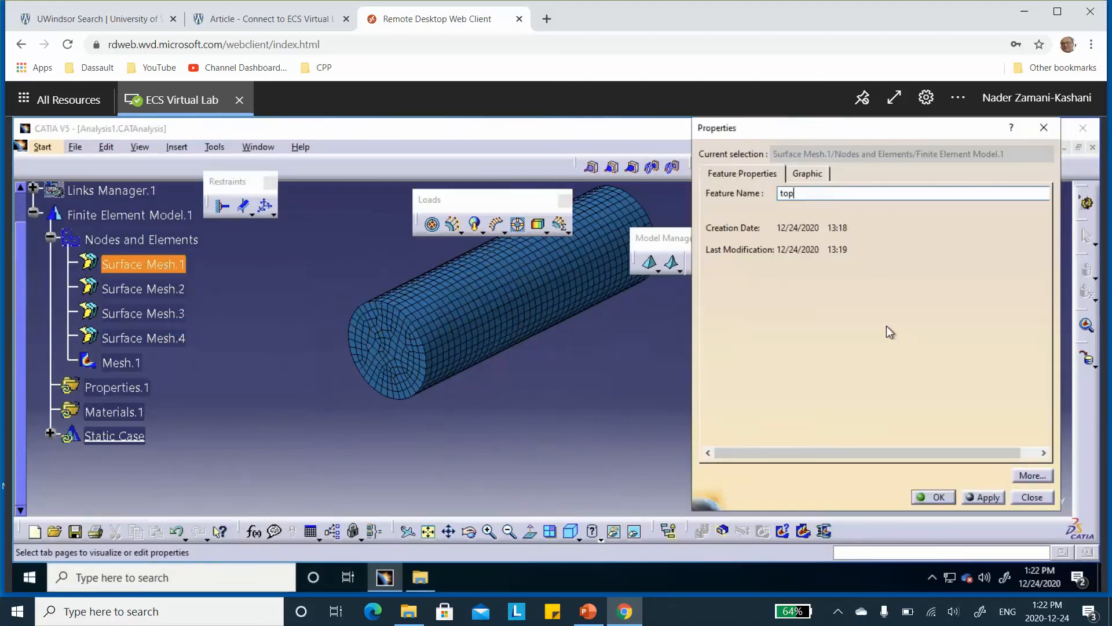
click(938, 495)
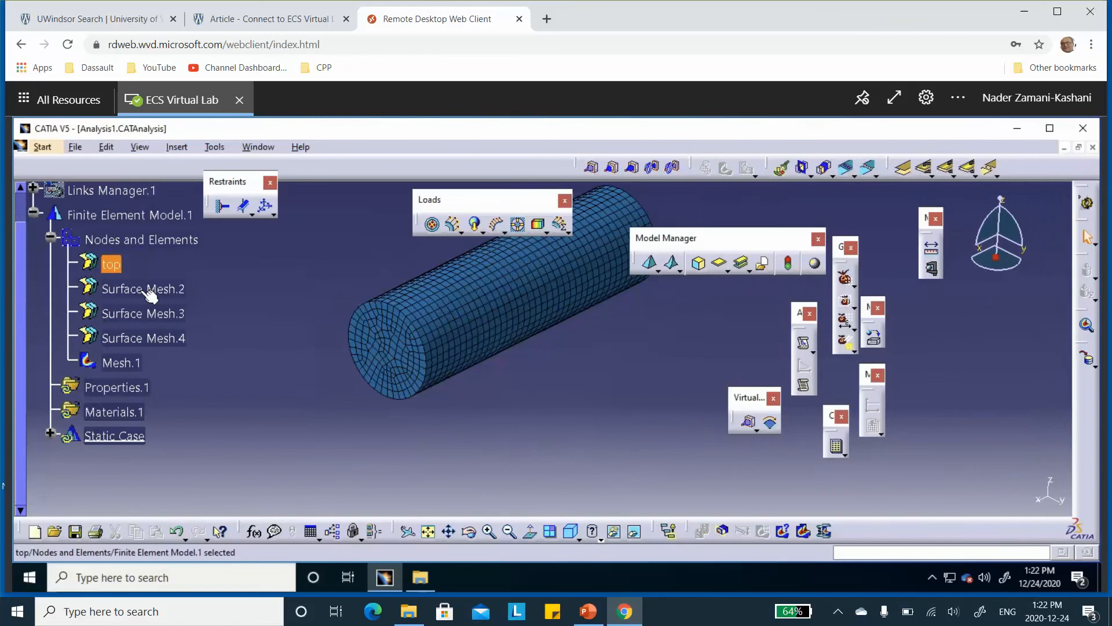
Rename Surface Mesh.2 under Nodes and Elements as bot
right_click(149, 289)
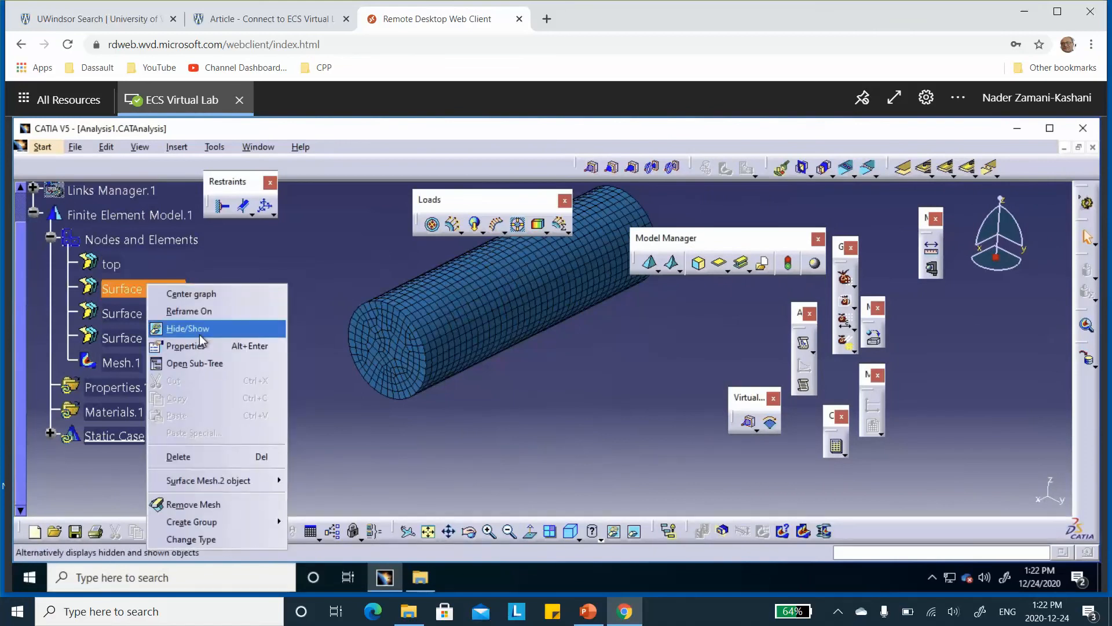
click(185, 346)
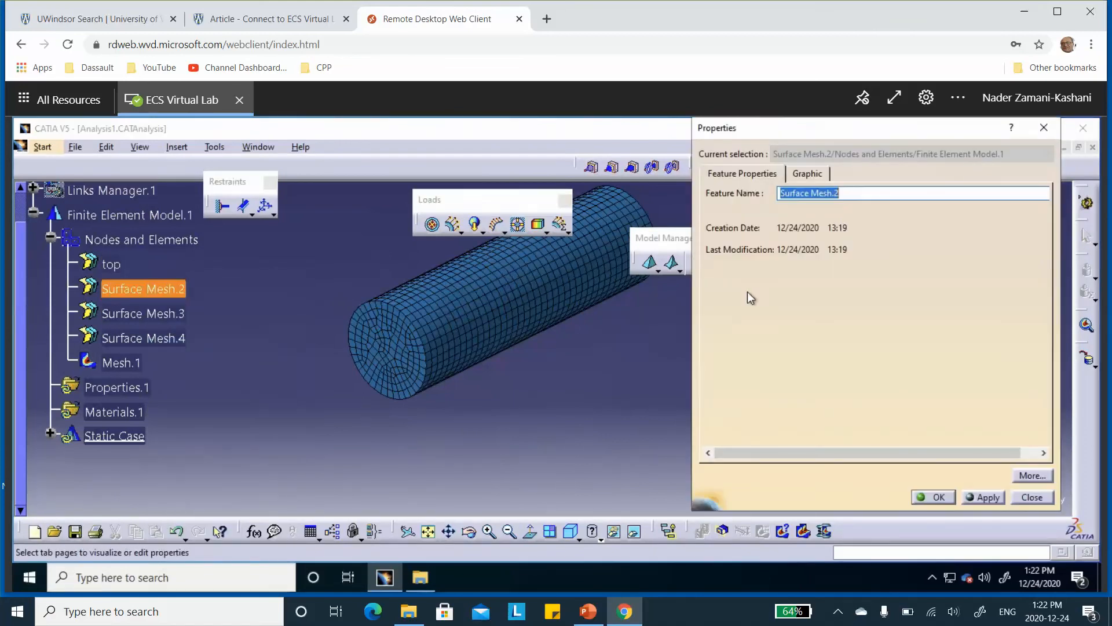
text(bot)
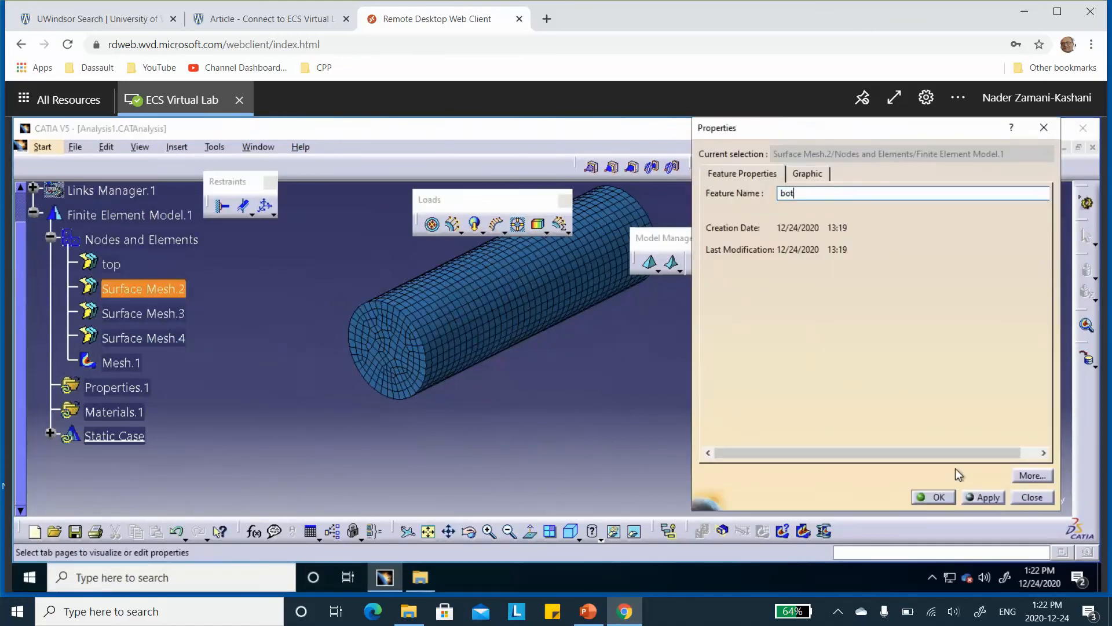
click(935, 497)
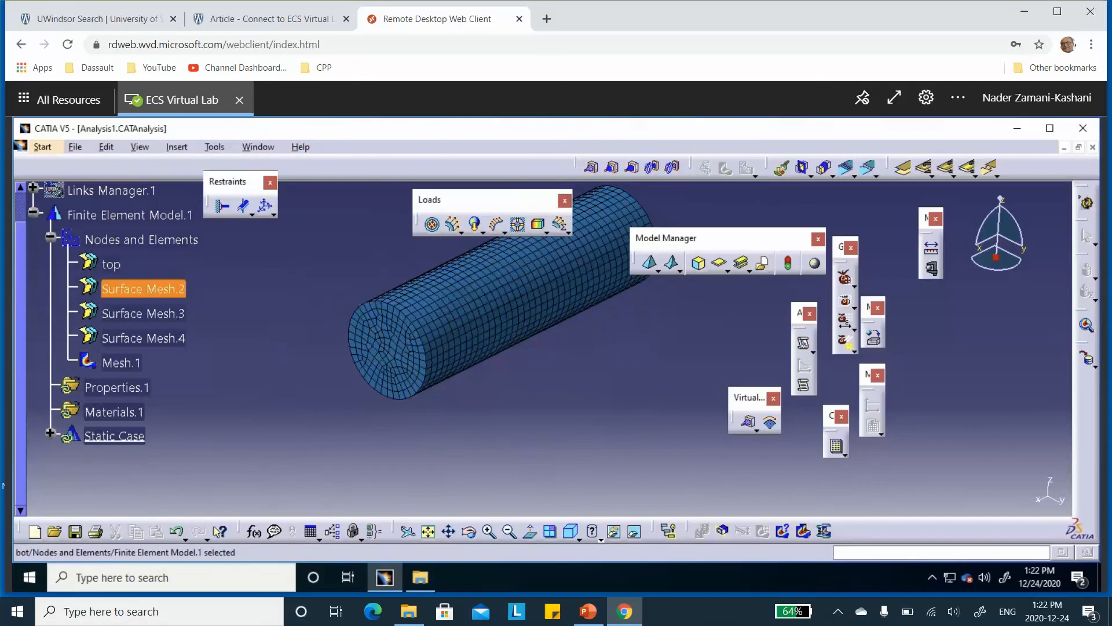
Rename Surface Mesh.3 under Nodes and Elements as front
right_click(145, 311)
click(174, 307)
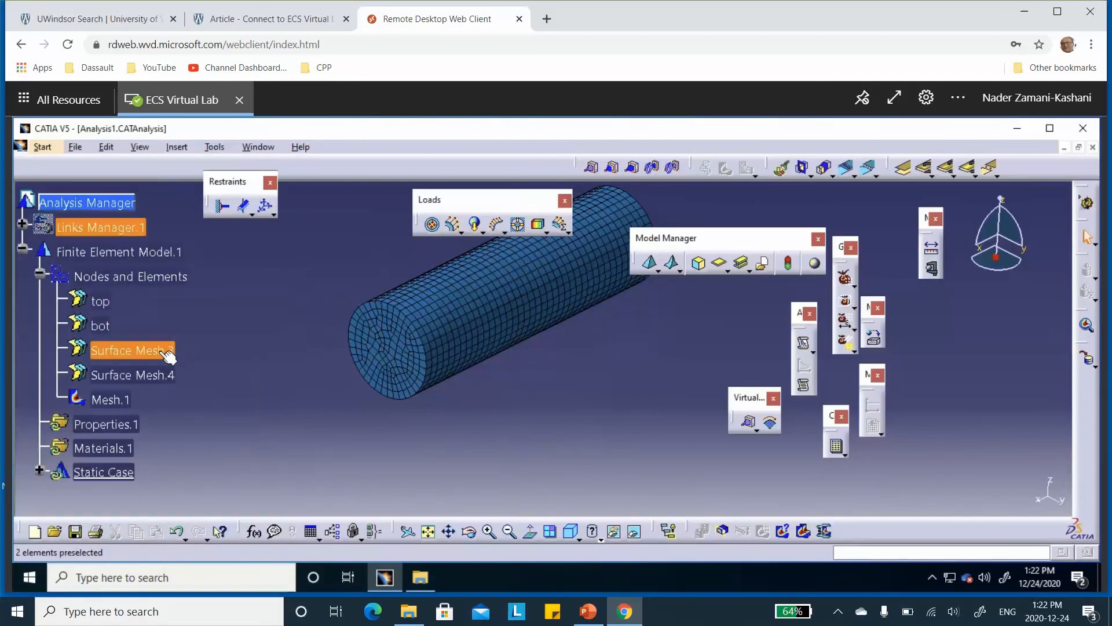
right_click(167, 350)
click(189, 358)
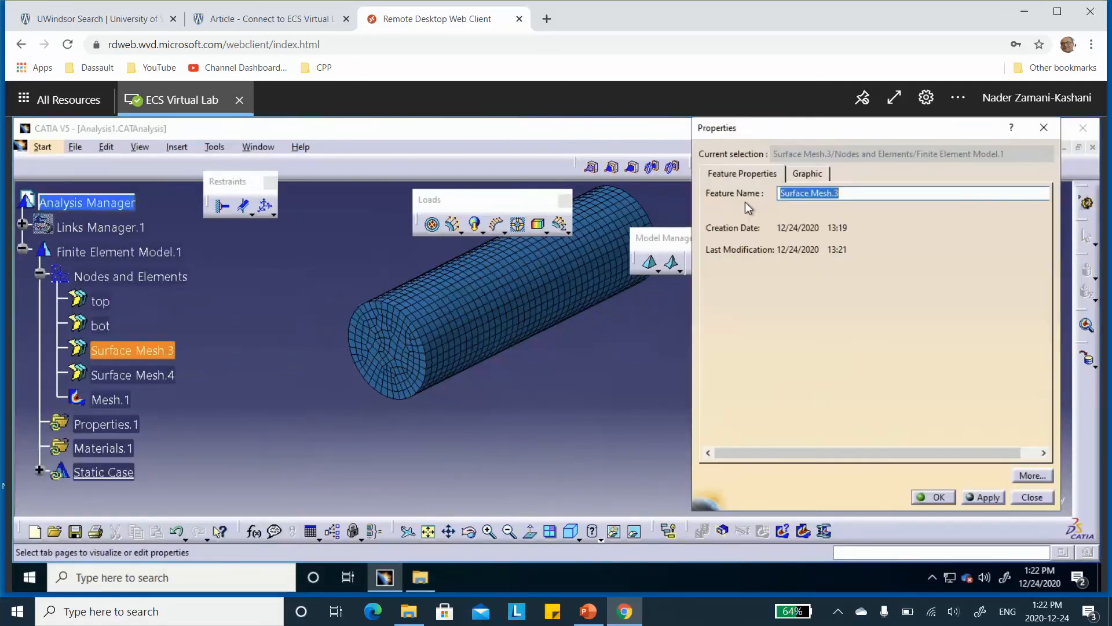
text(fro)
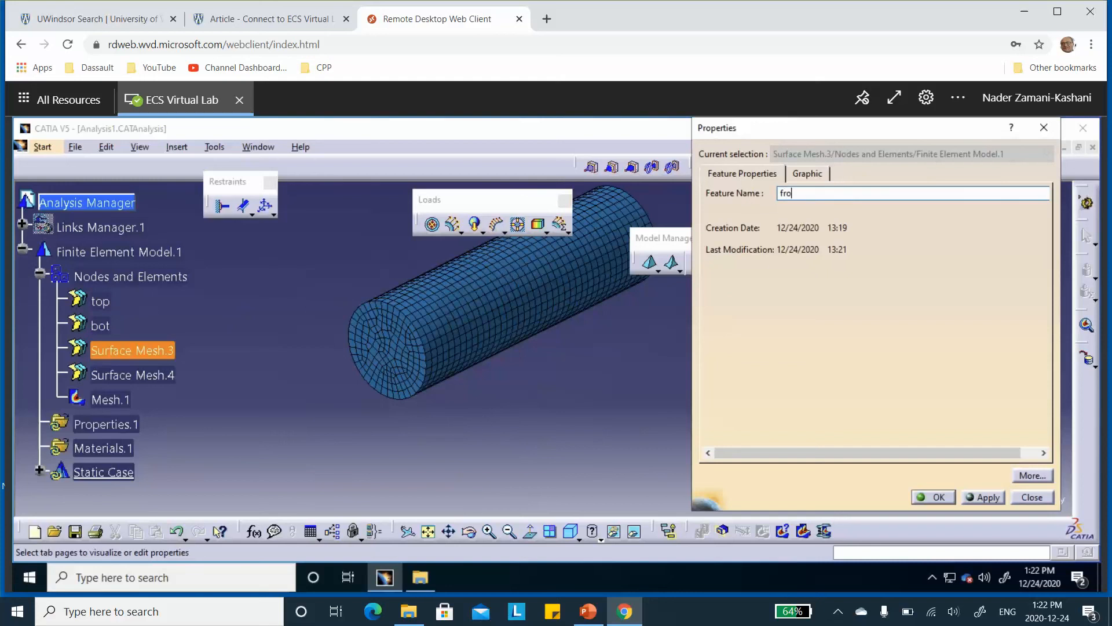
text(nt)
click(933, 497)
Rename Surface Mesh.4 under Nodes and Elements as back
right_click(147, 375)
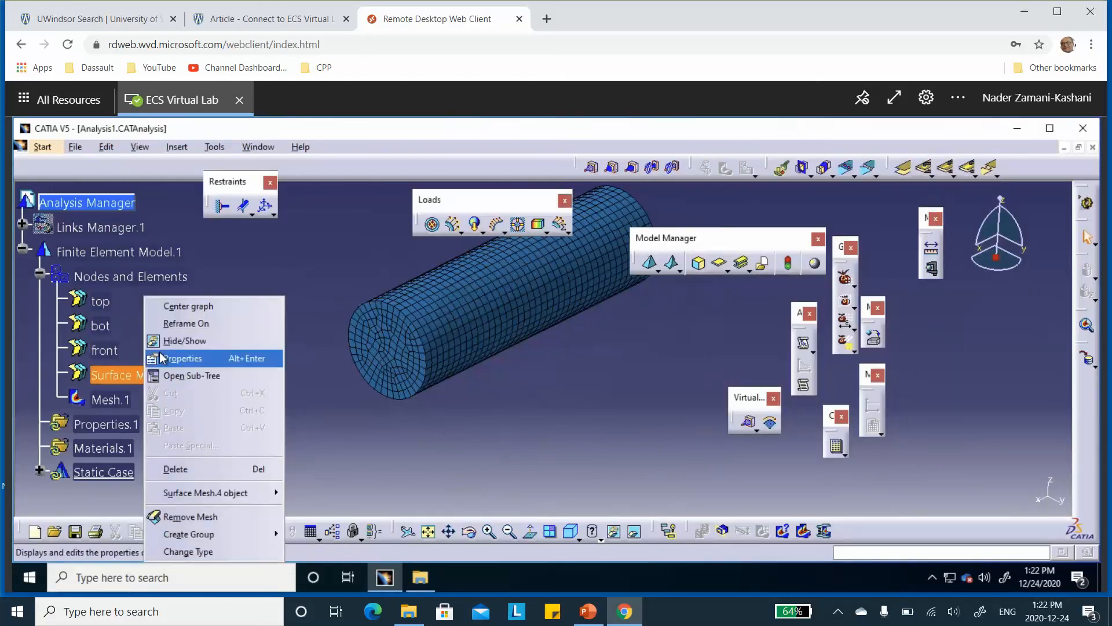
click(170, 359)
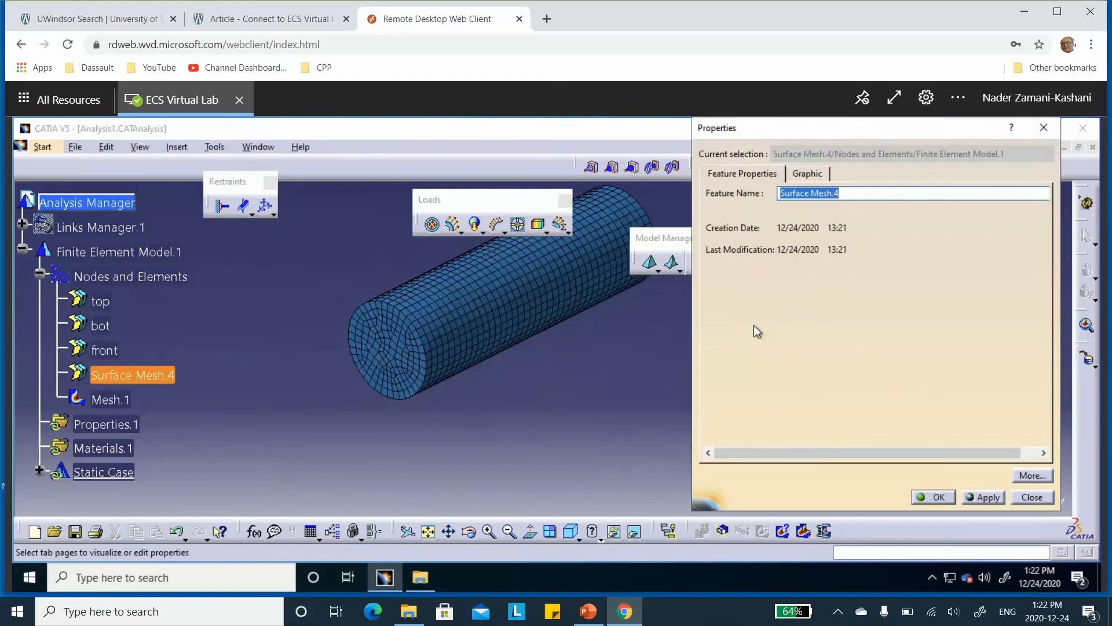
text(bac)
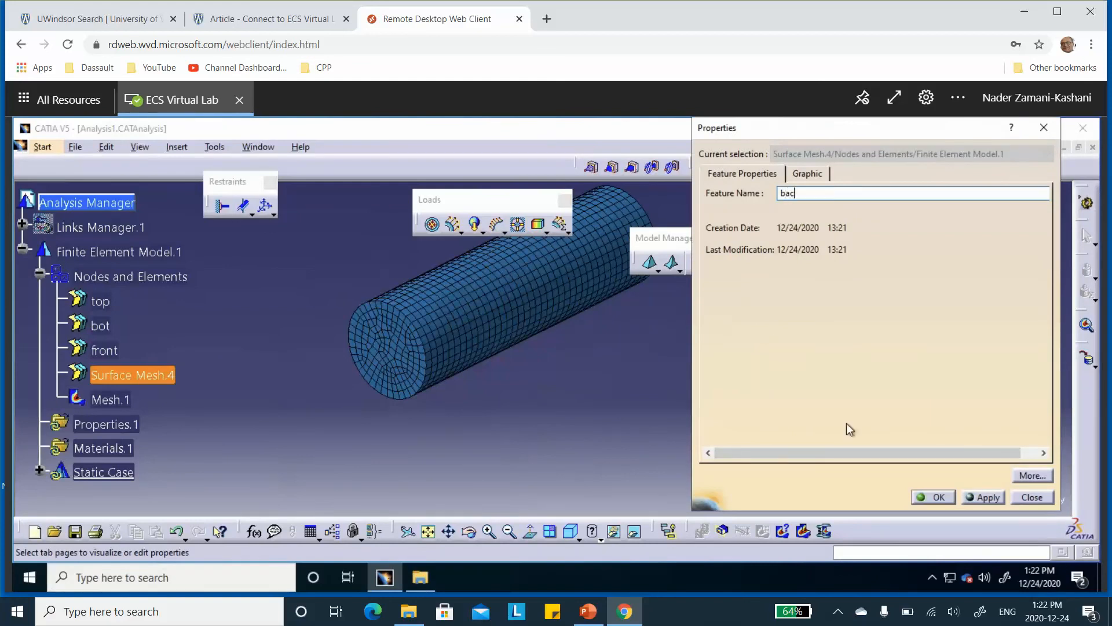
text(k)
click(933, 497)
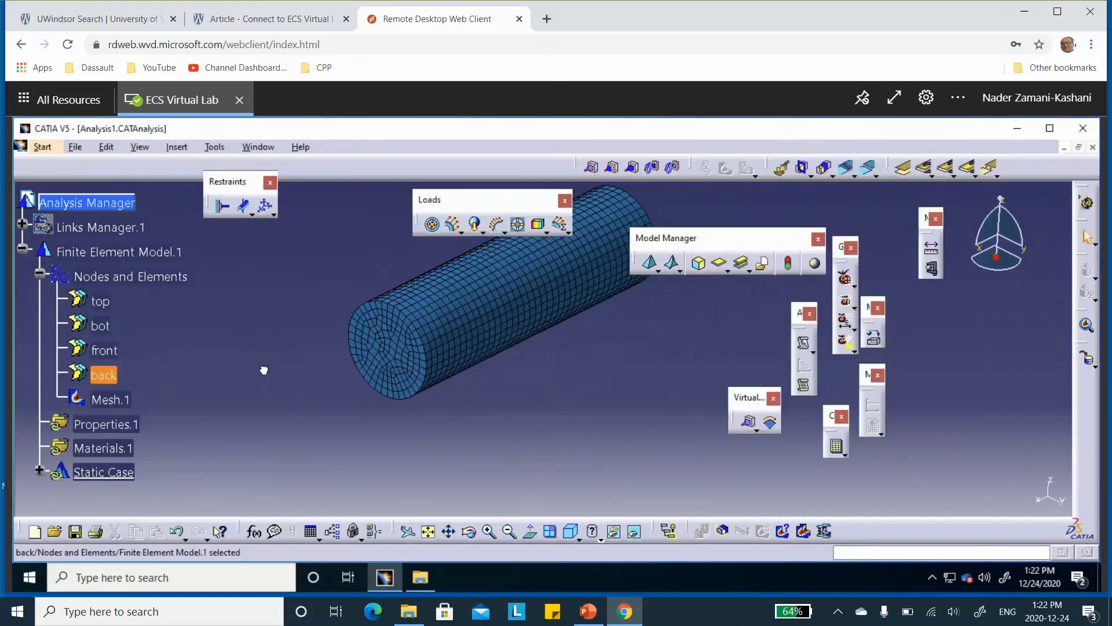
click(264, 370)
Deactivate the Mesh.1 image under Nodes and Elements
scroll(247, 341, down, 1)
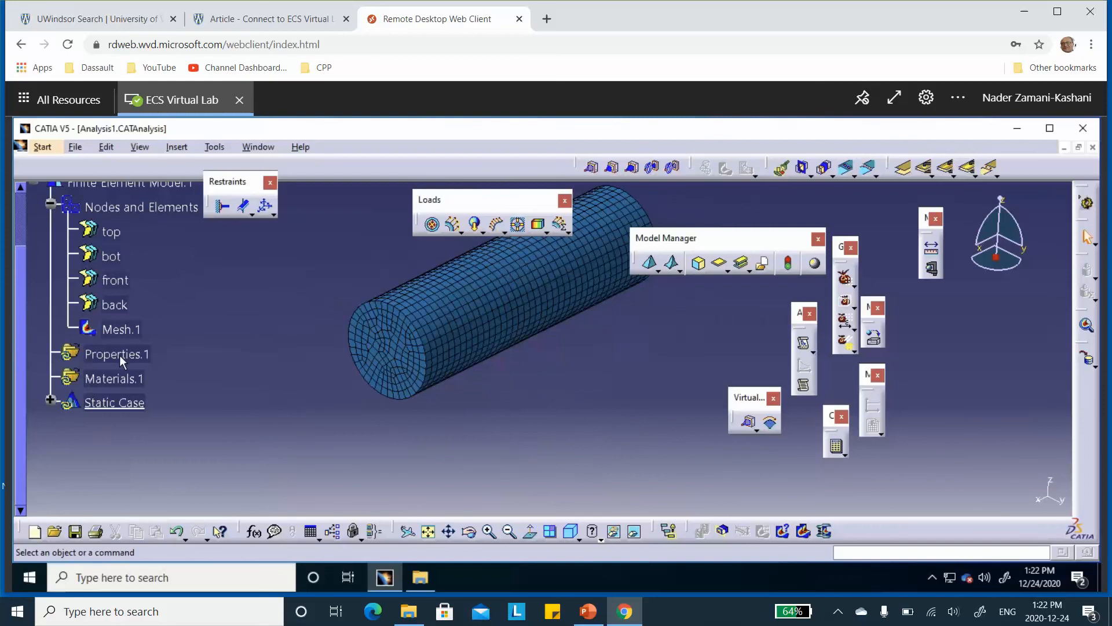
click(123, 330)
right_click(123, 330)
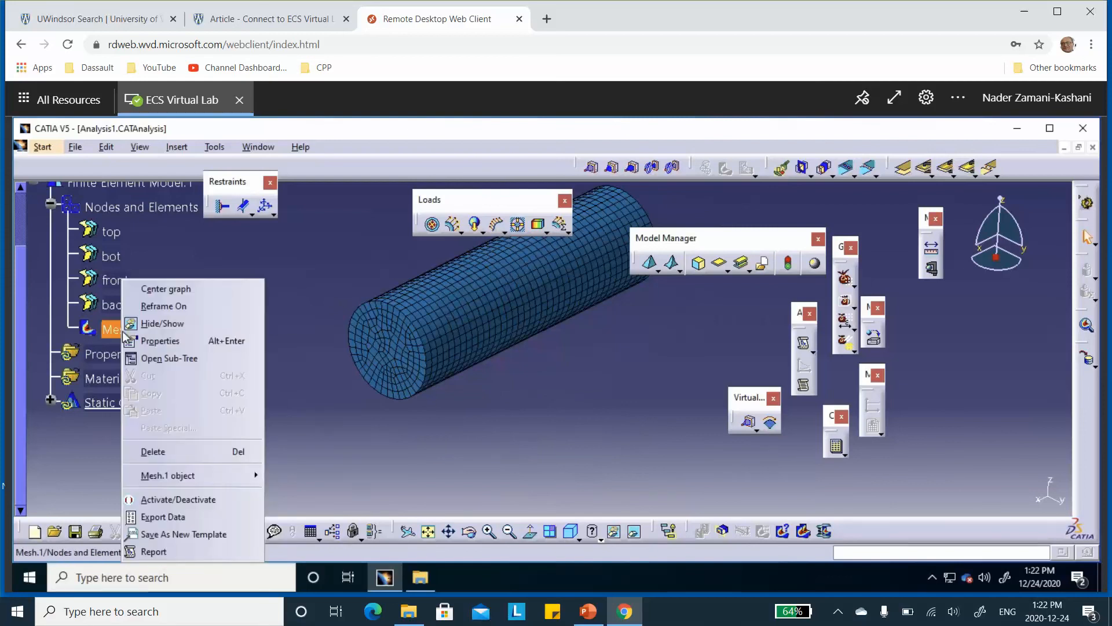
click(174, 500)
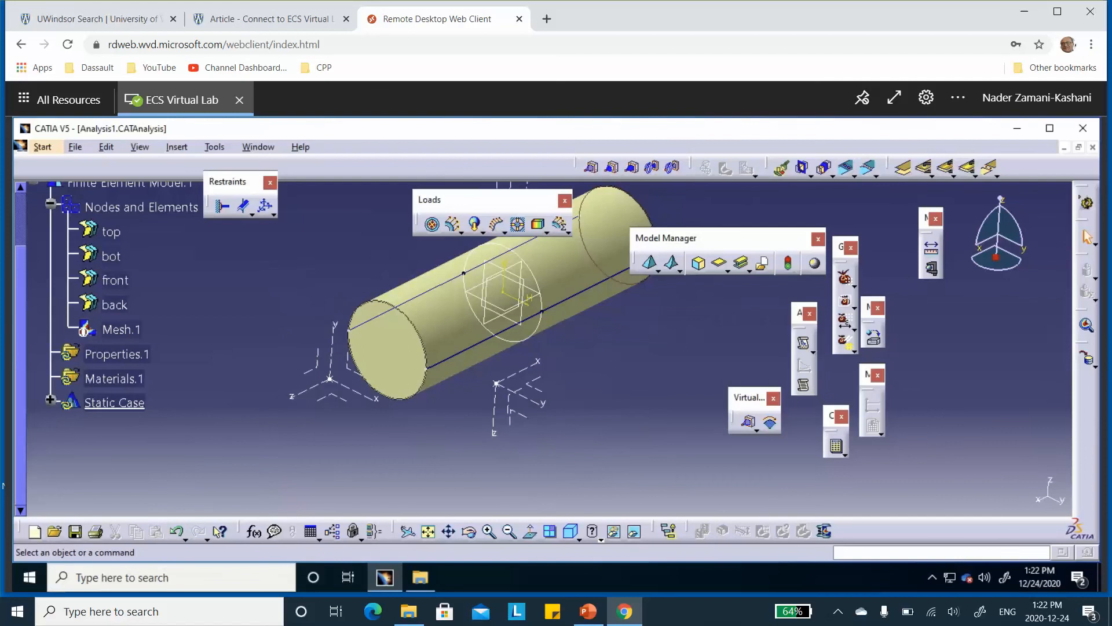
mouse_move(690, 355)
middle_down()
mouse_move(688, 341)
mouse_move(686, 352)
middle_up()
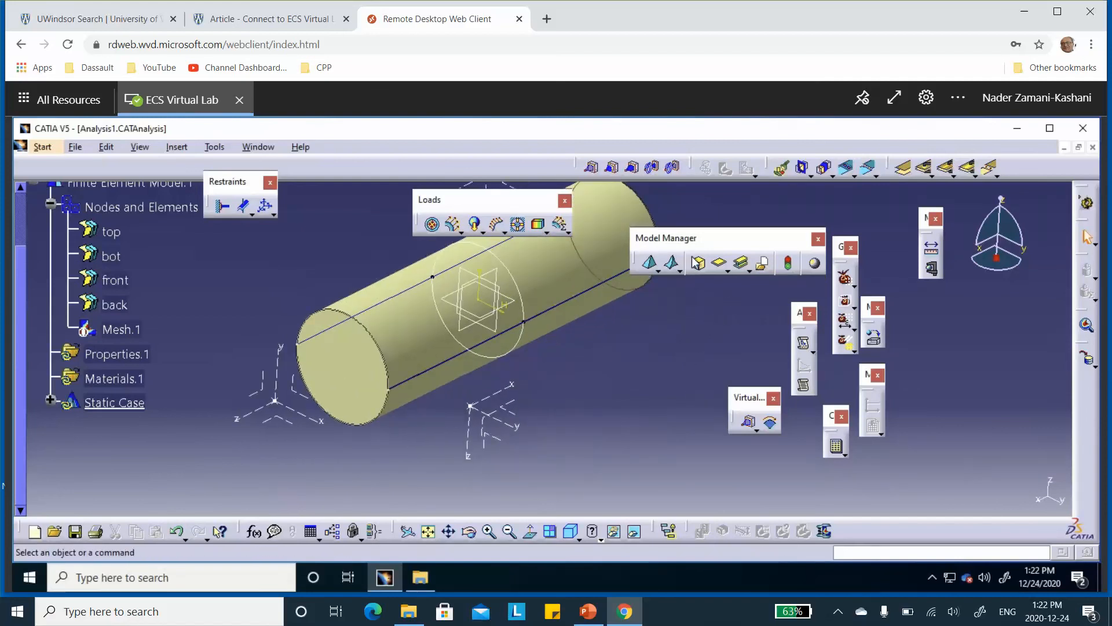
click(432, 224)
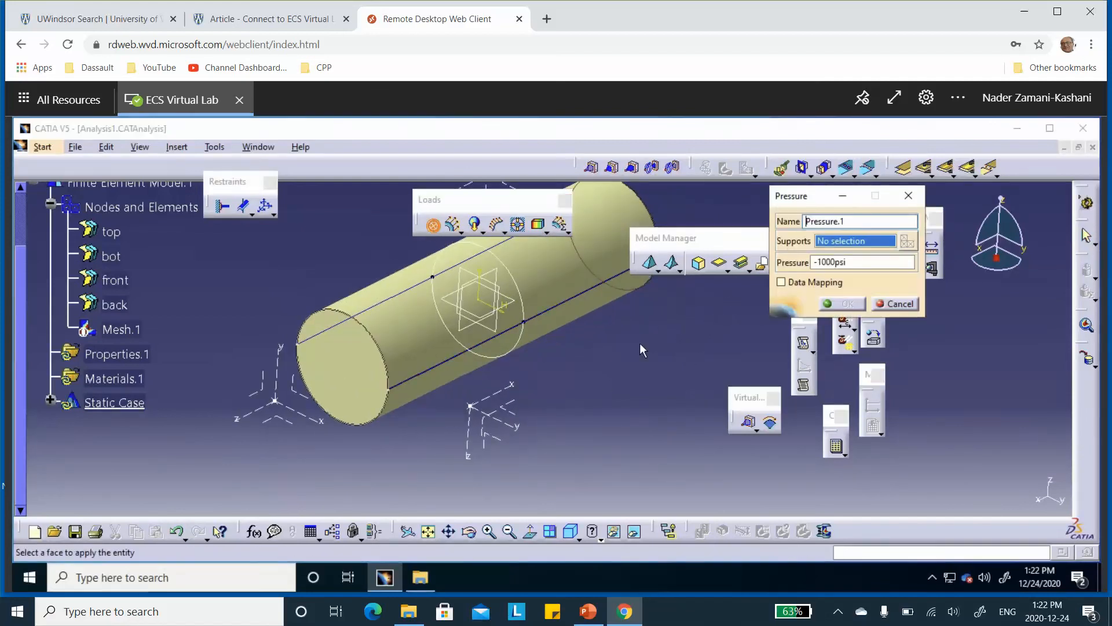
middle_drag(641, 344, 597, 401)
click(496, 318)
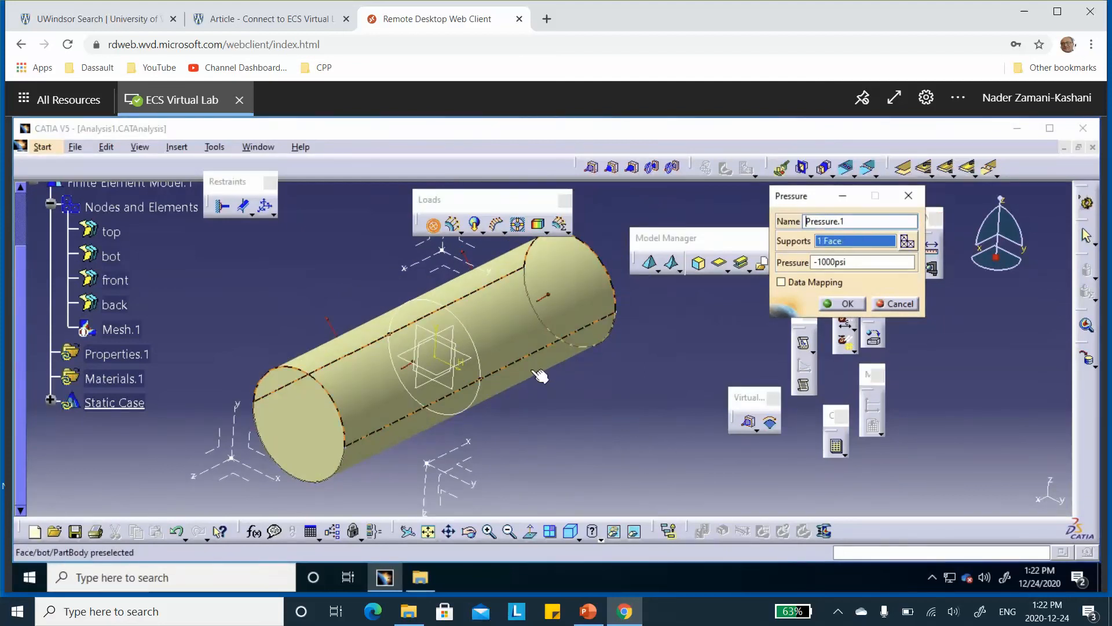
click(557, 328)
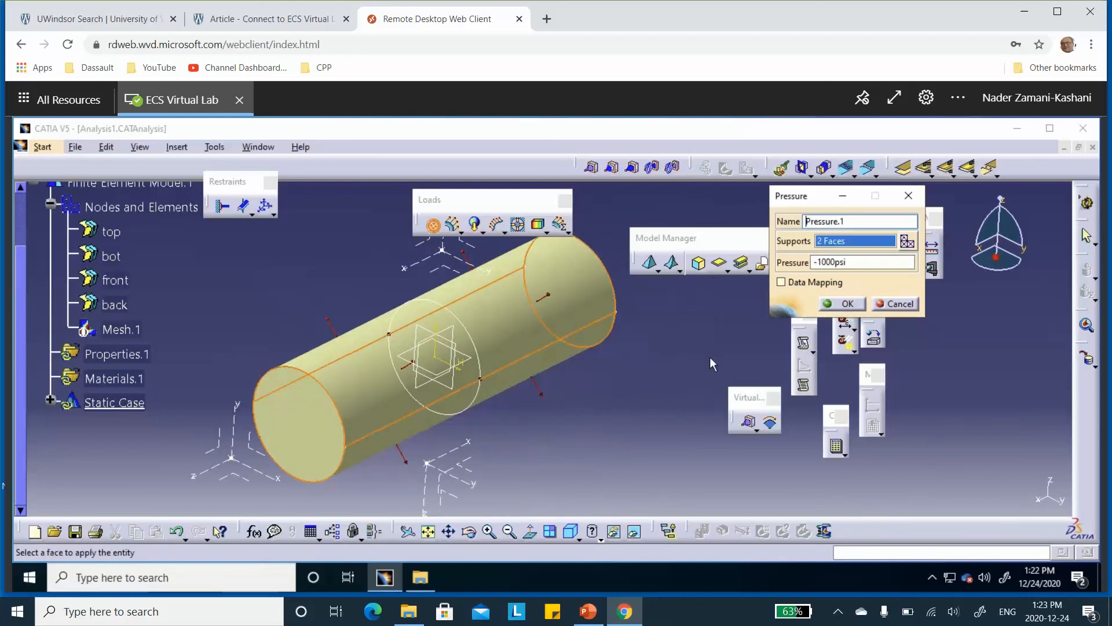
click(284, 424)
mouse_move(332, 415)
middle_down()
mouse_move(343, 380)
mouse_move(346, 409)
middle_up()
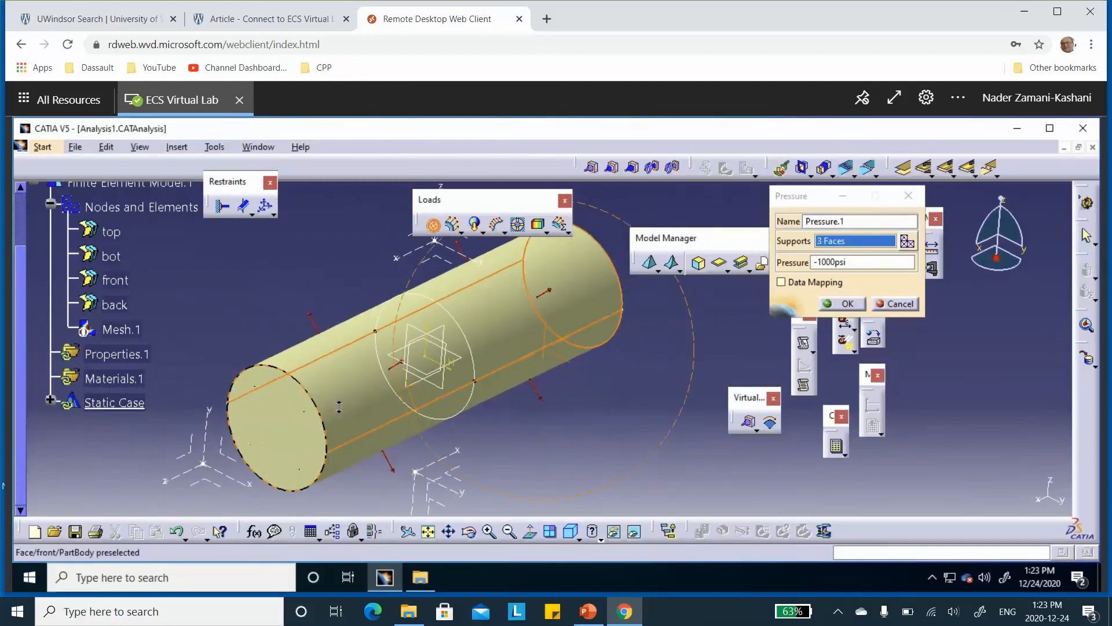
click(607, 535)
click(611, 530)
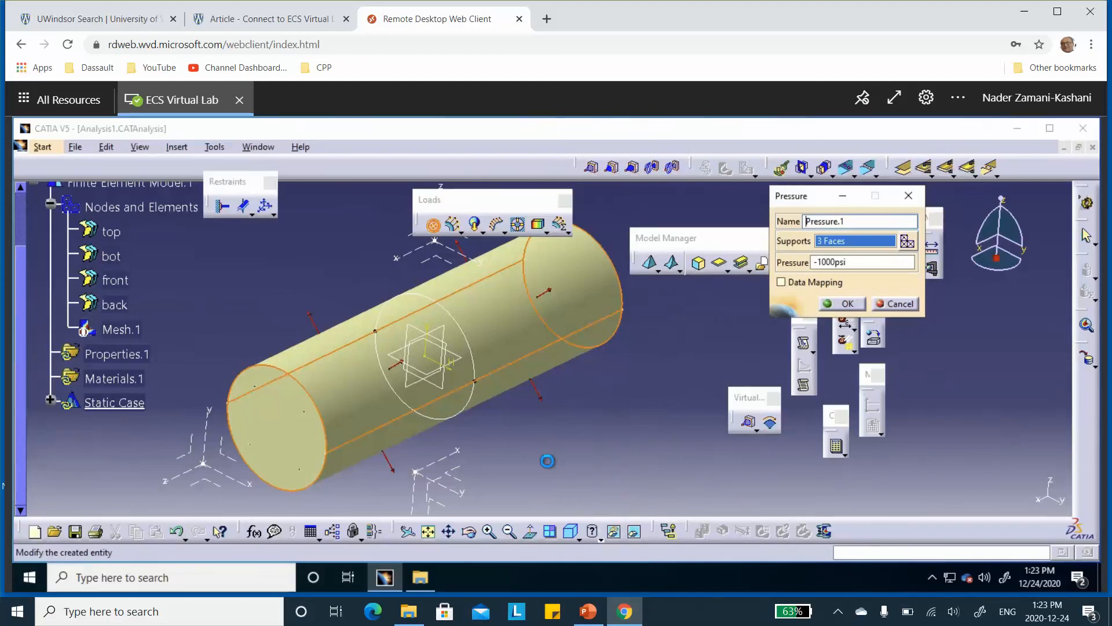
middle_drag(295, 426, 418, 377)
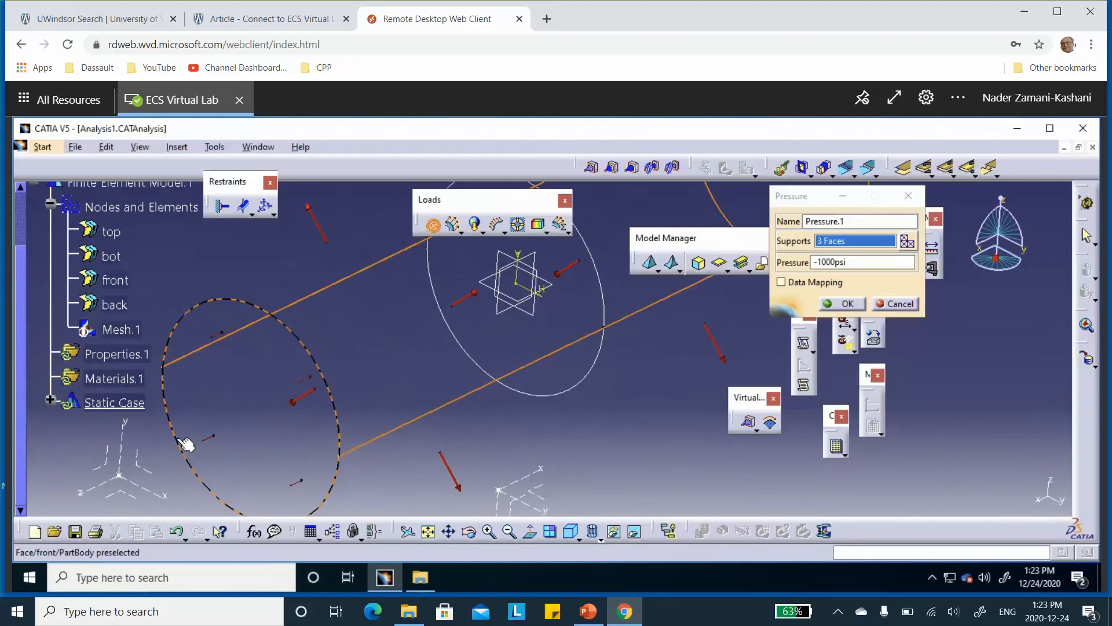
middle_drag(269, 410, 313, 351)
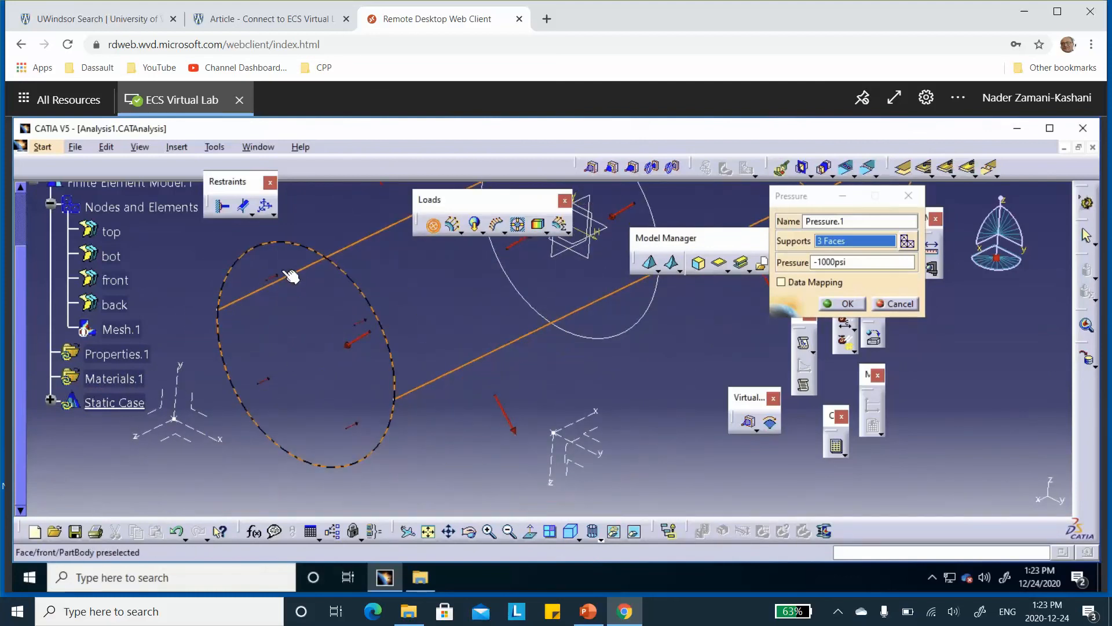
middle_drag(346, 421, 336, 367)
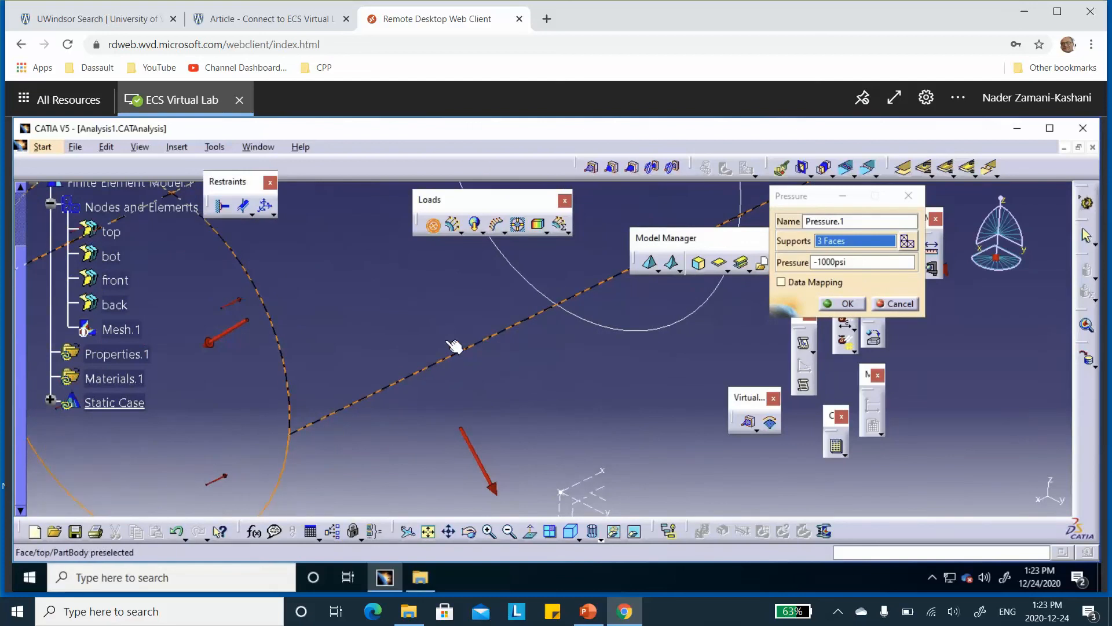
middle_drag(403, 306, 478, 360)
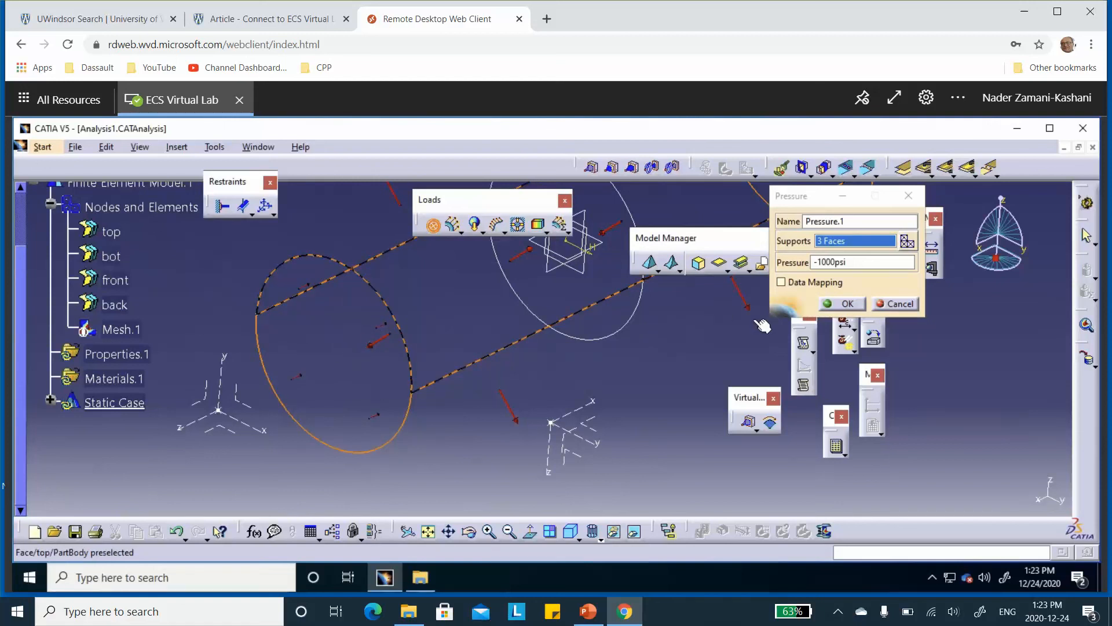
click(843, 302)
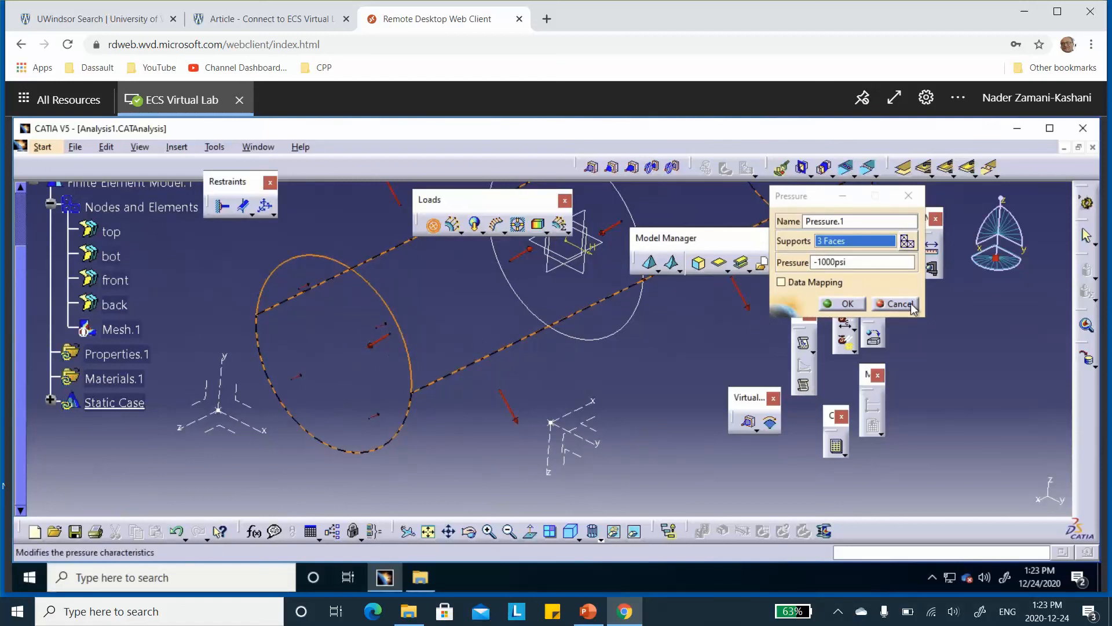
click(592, 530)
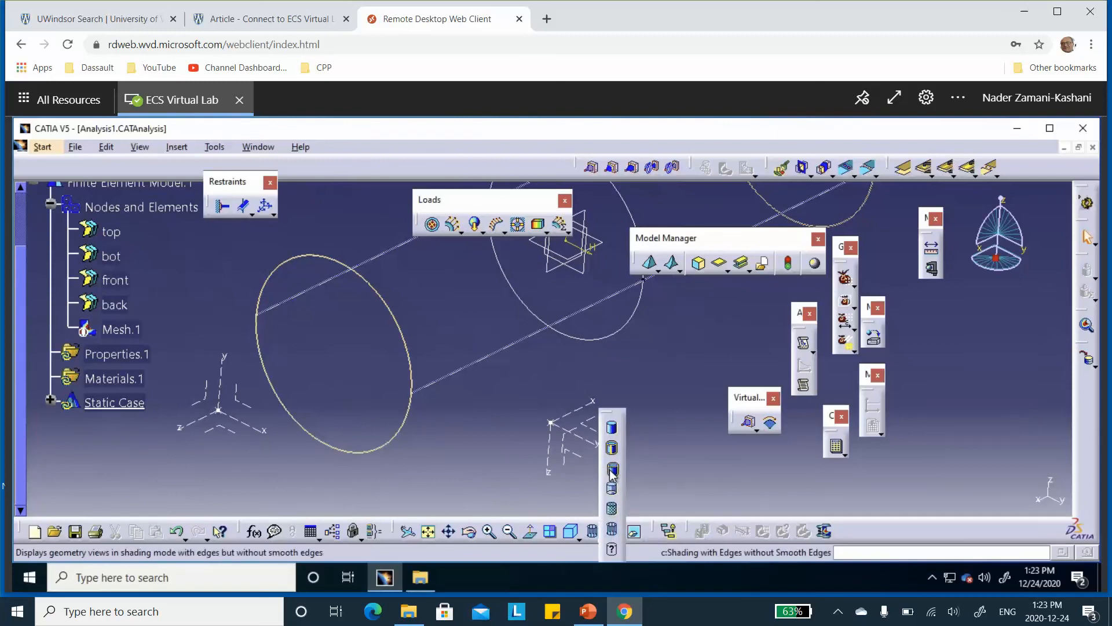
click(612, 469)
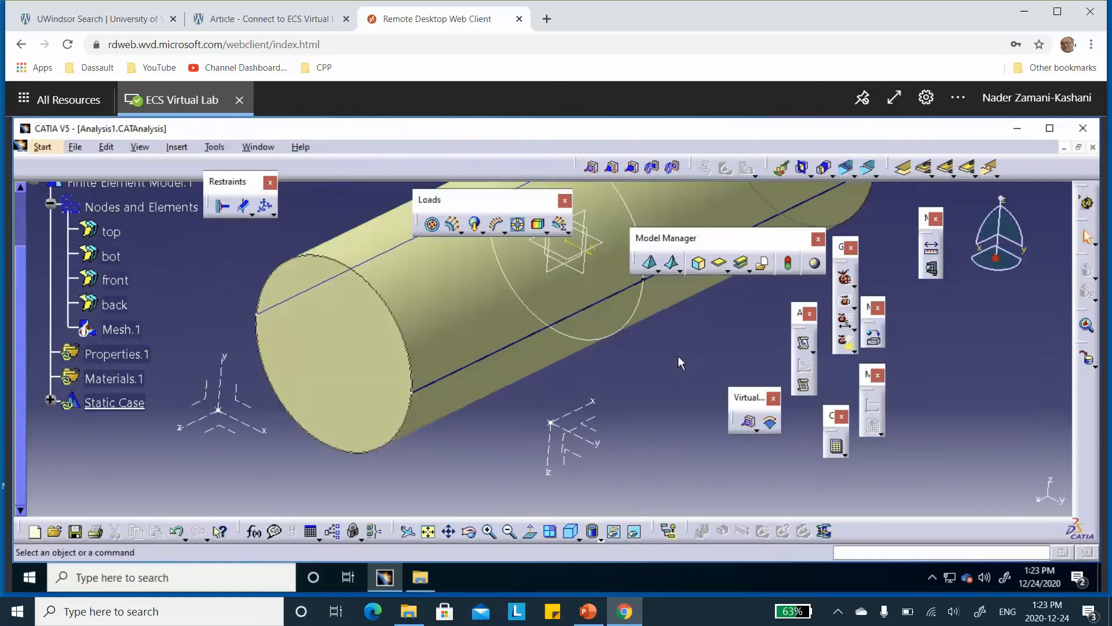
Apply a -1000psi pressure load to the top and bot halves of the cylindrical wall
click(432, 224)
click(452, 336)
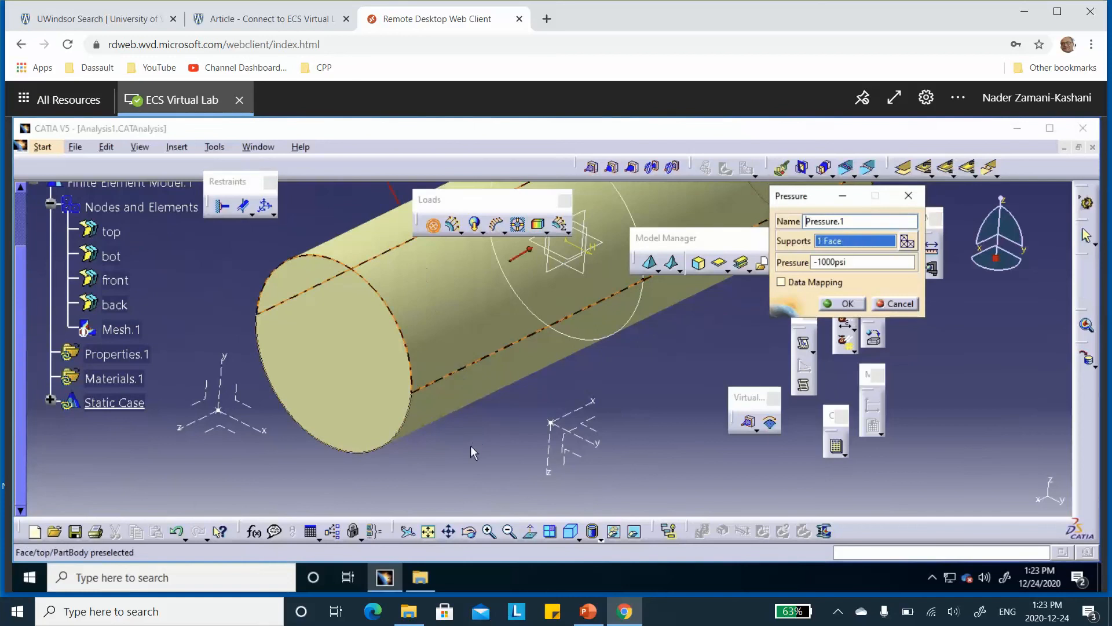
click(497, 379)
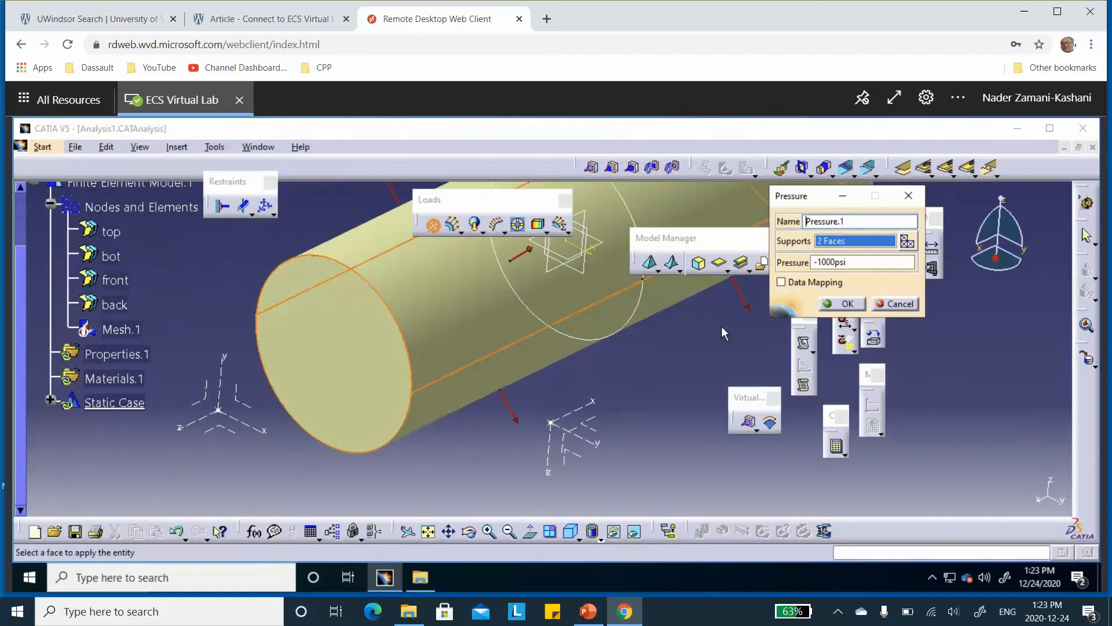
click(841, 303)
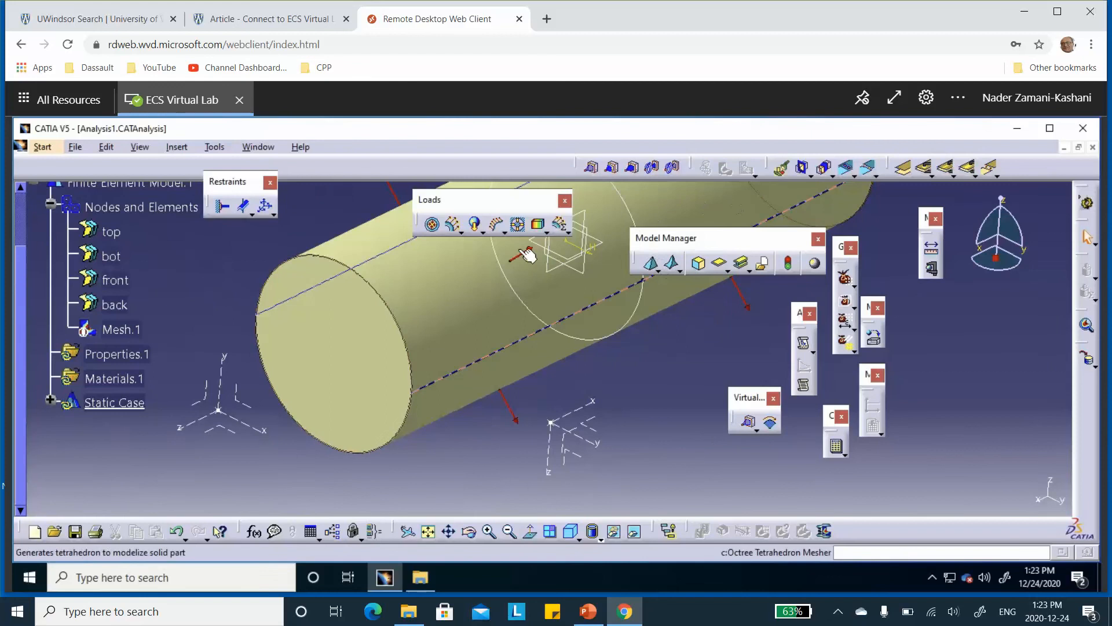
Apply a second pressure load of 1000psi to the front and back end caps
click(329, 363)
middle_drag(597, 343, 332, 349)
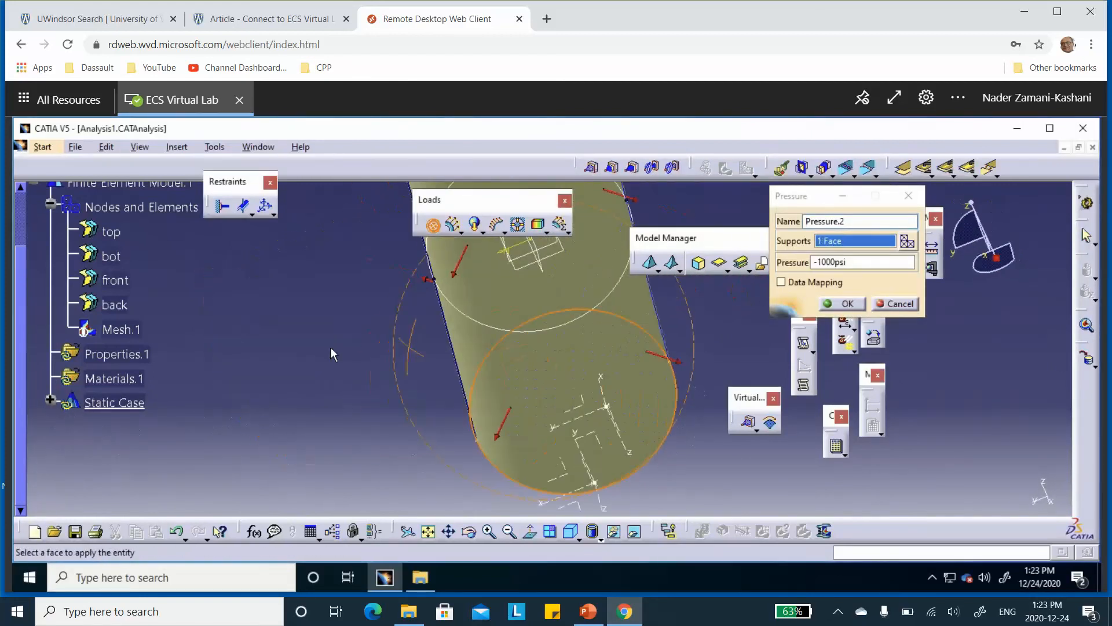
middle_drag(591, 271, 638, 412)
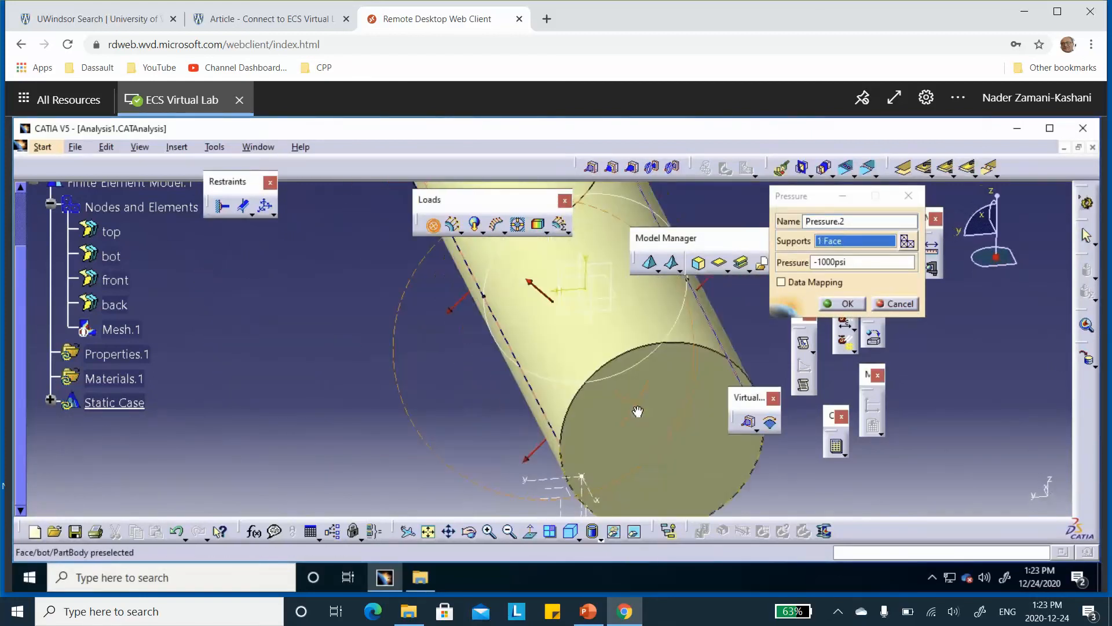
click(682, 427)
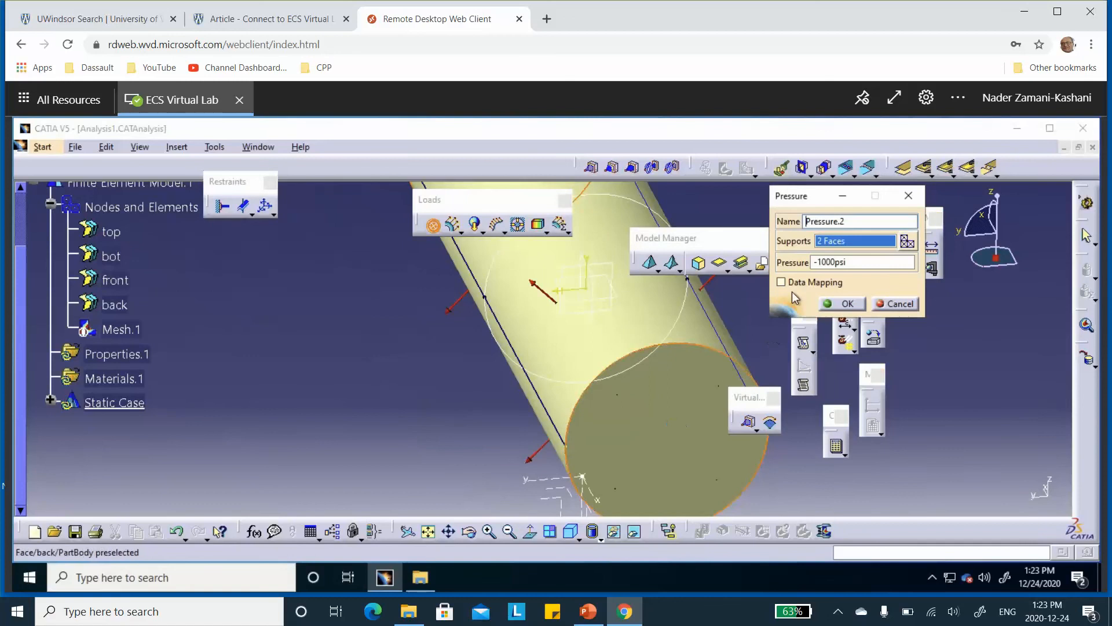
click(819, 262)
key(BackSpace)
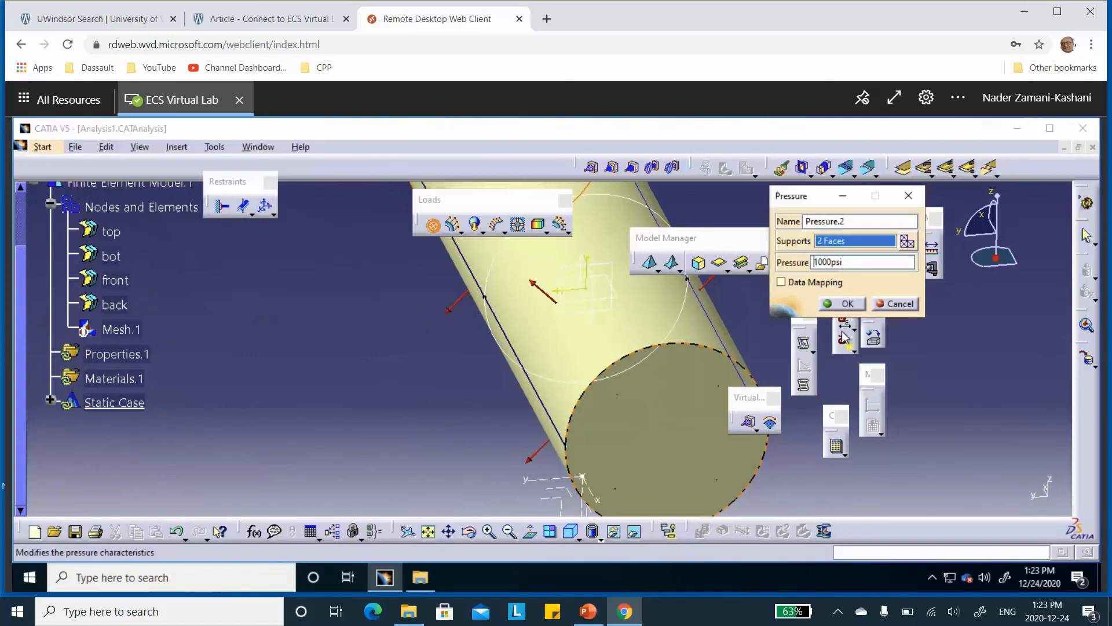
click(856, 307)
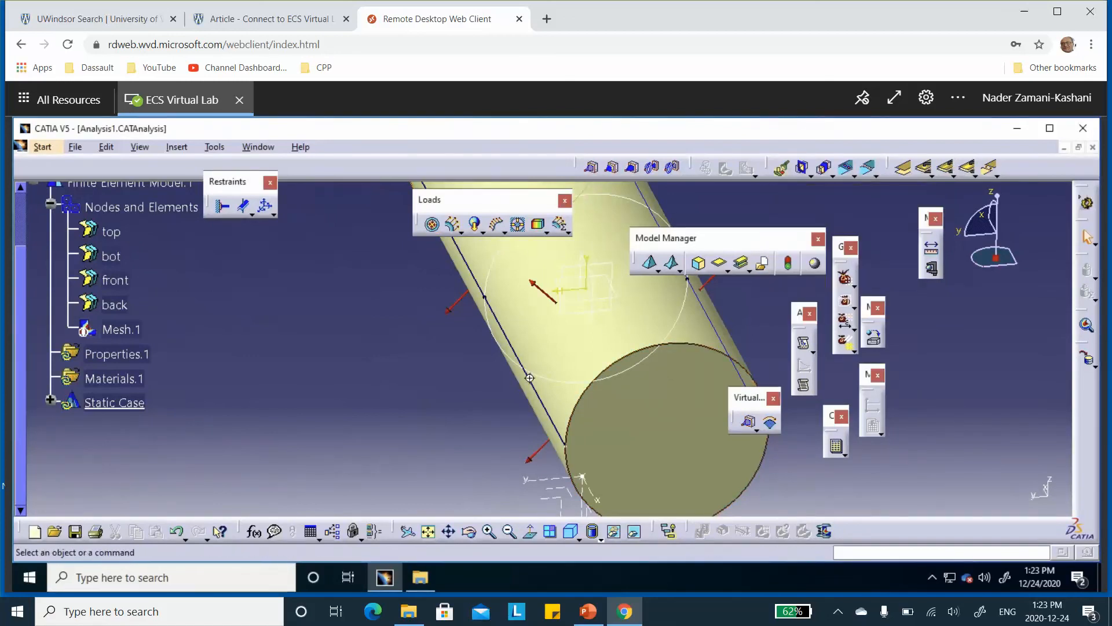
Display the vessel in wireframe and examine the directions of the pressure arrows on the back end cap
middle_drag(529, 377, 591, 414)
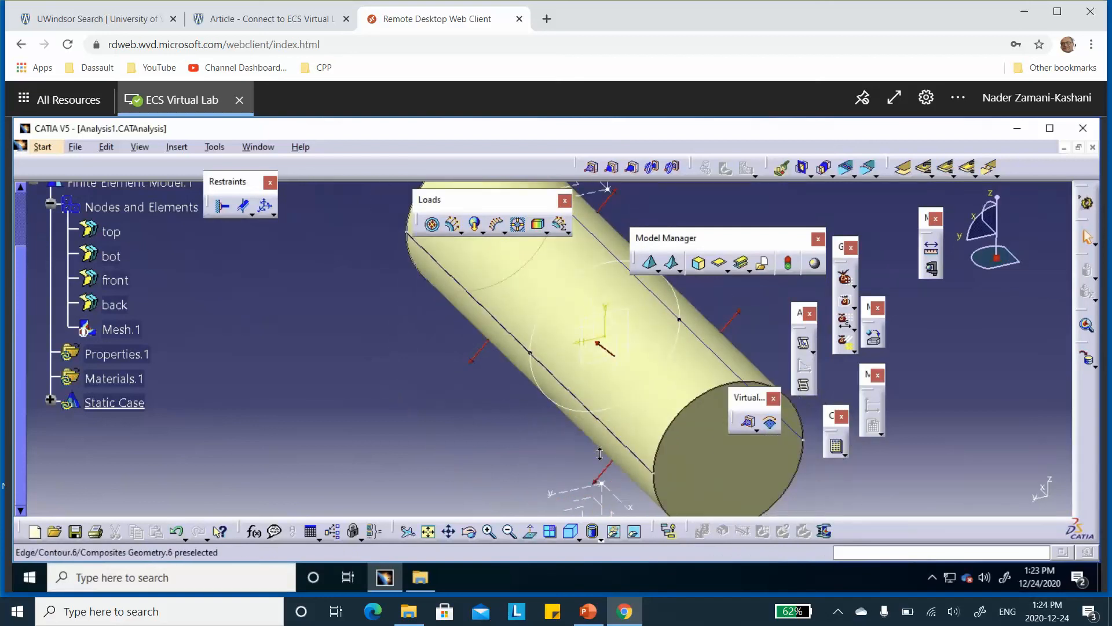
click(599, 539)
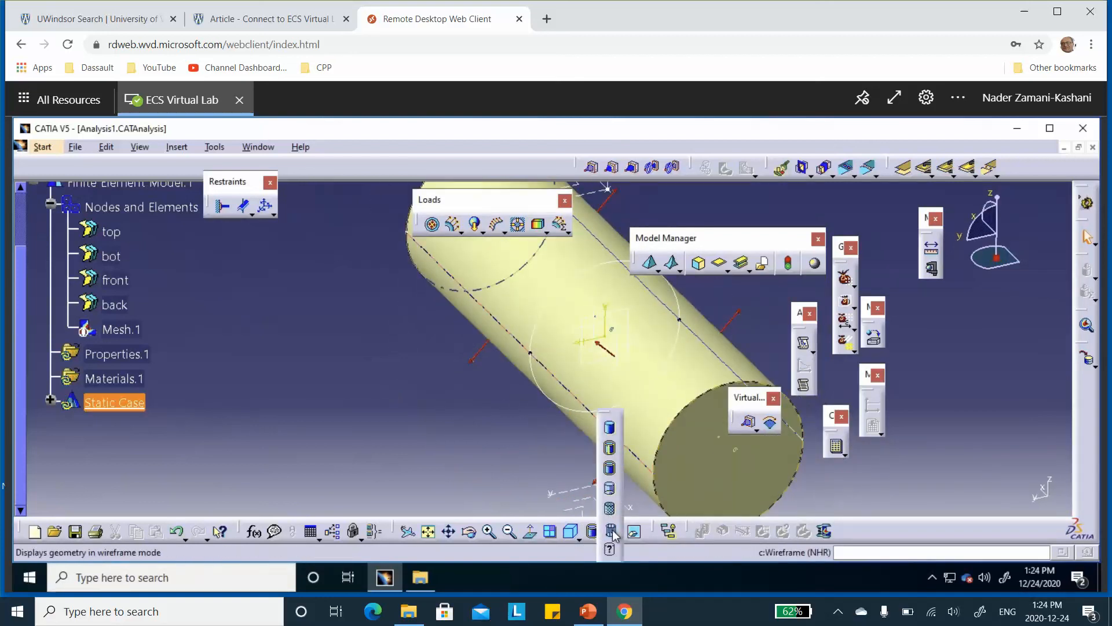
click(611, 532)
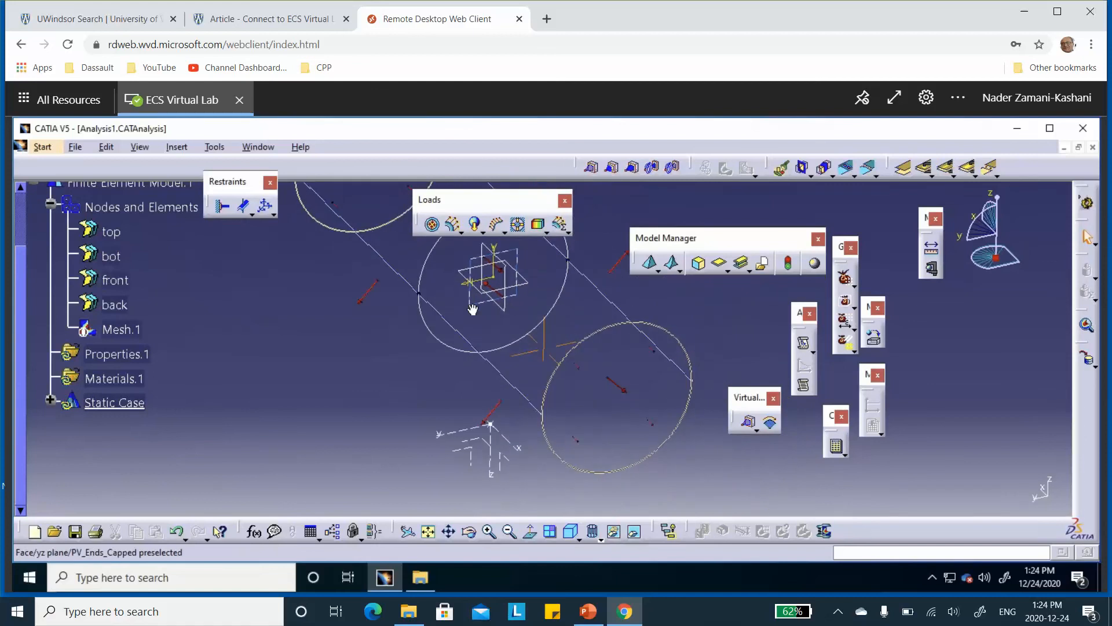
ctrl+middle_drag(473, 310, 453, 225)
middle_drag(605, 392, 475, 224)
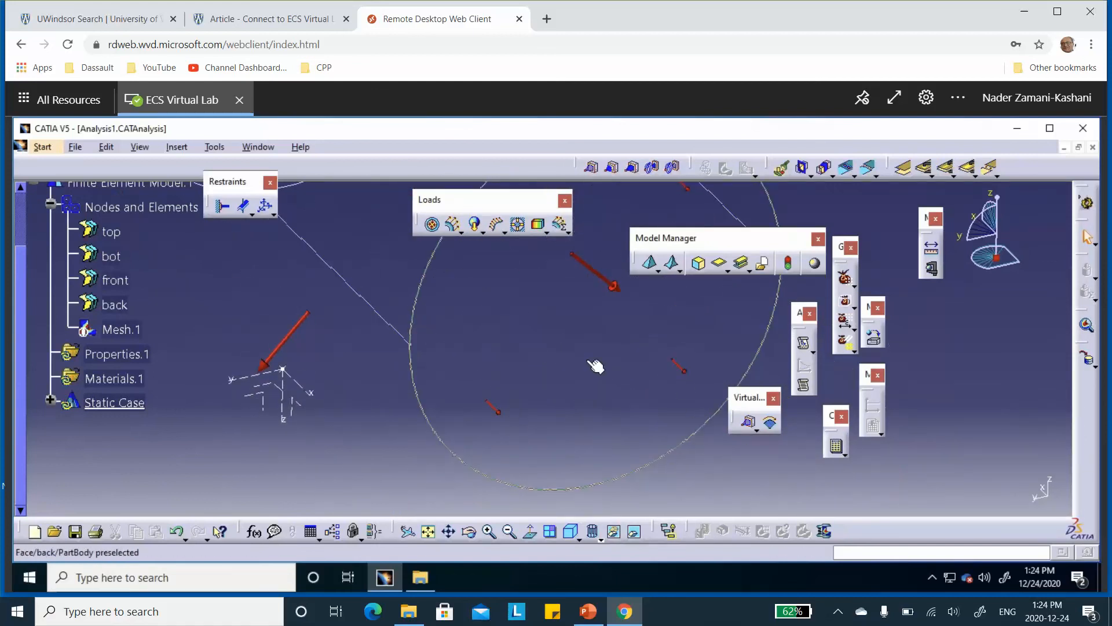
Examine the directions of the pressure arrows on the front end cap and return the vessel to the shaded display
ctrl+middle_drag(588, 357, 604, 432)
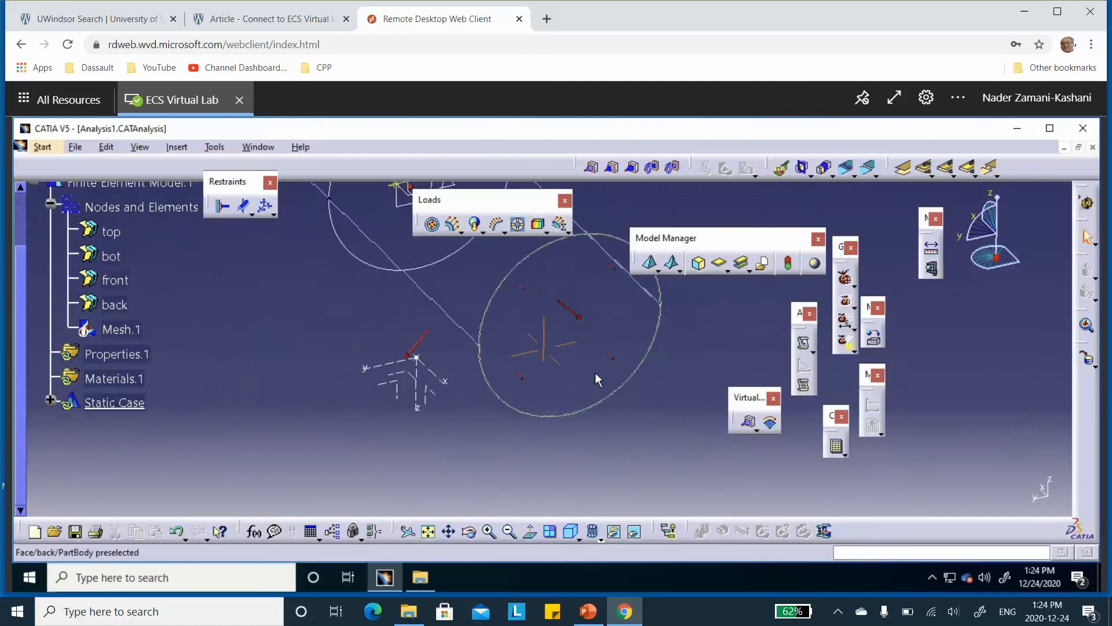
middle_drag(425, 375, 455, 337)
middle_drag(447, 370, 638, 359)
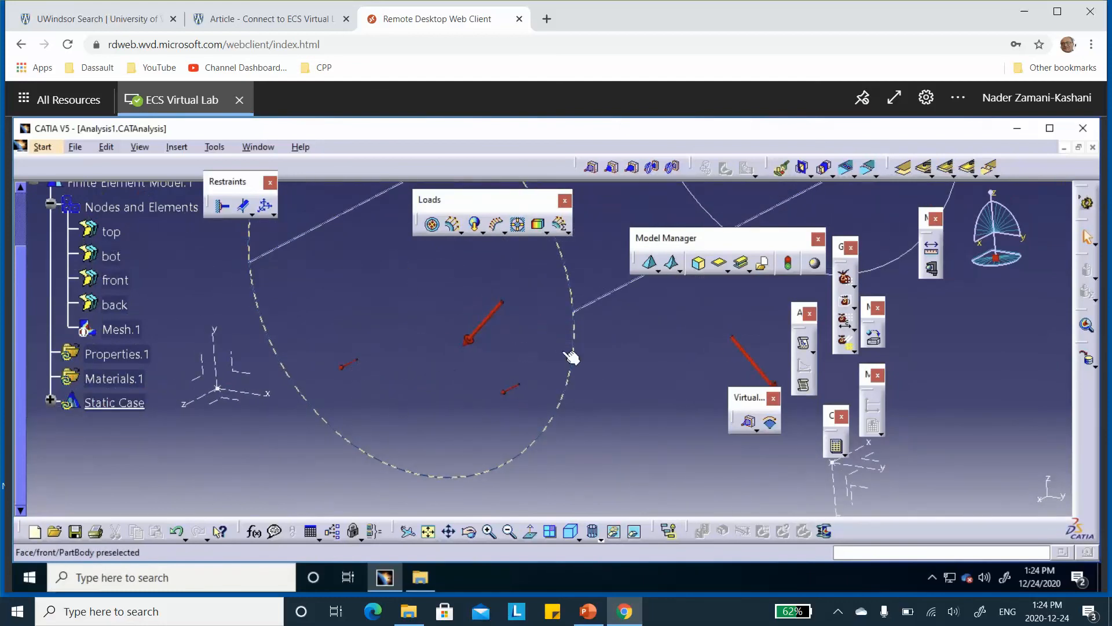
middle_drag(574, 365, 586, 409)
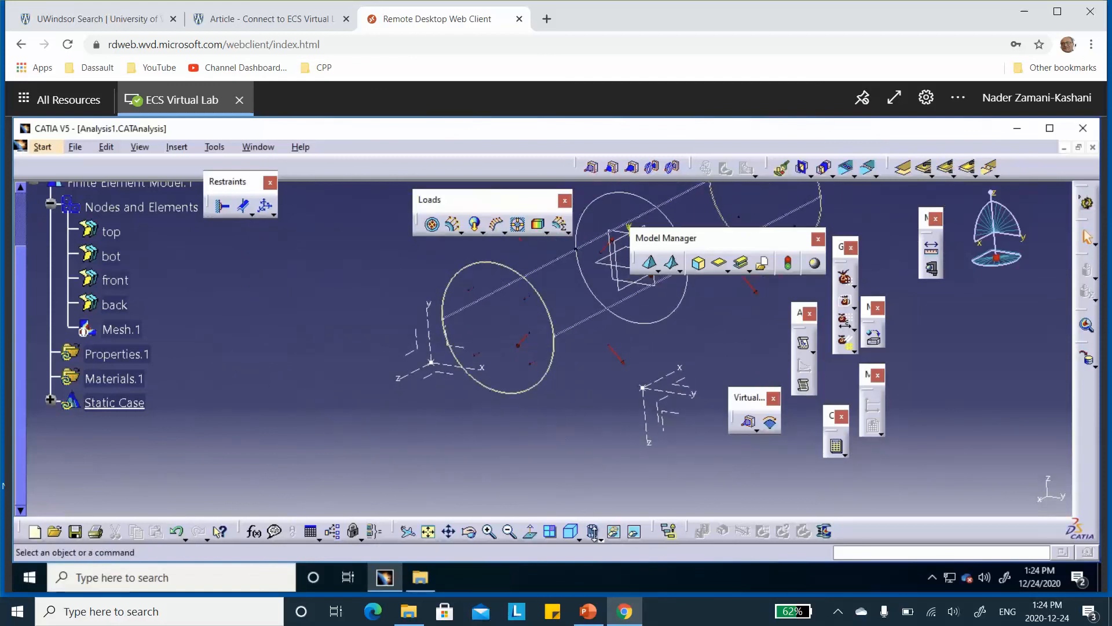
click(600, 538)
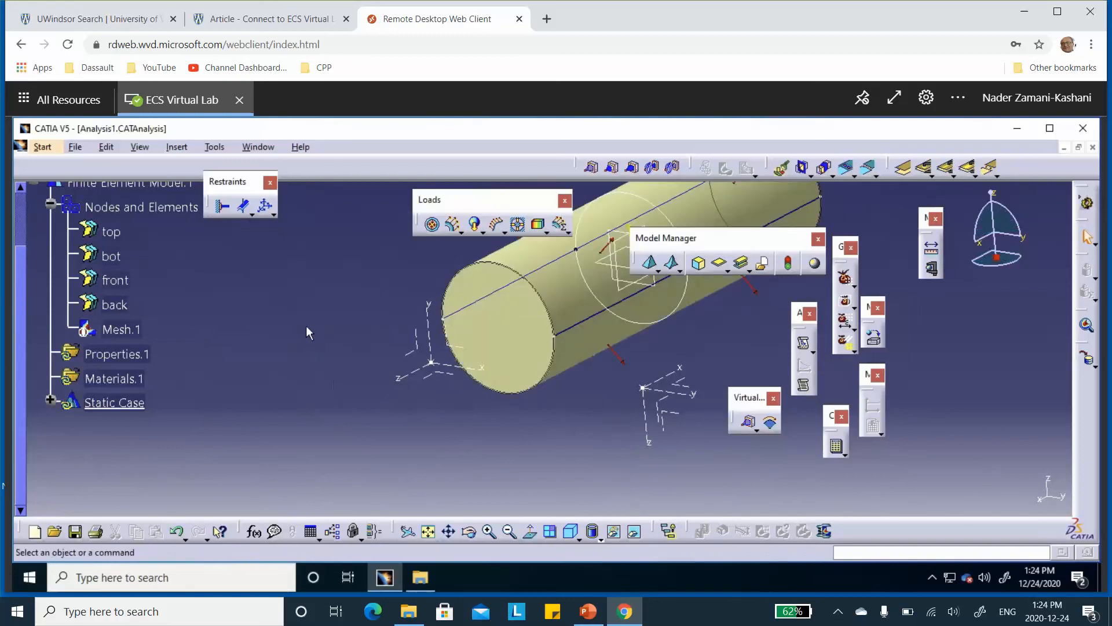
mouse_move(307, 326)
middle_down()
mouse_move(325, 383)
mouse_move(339, 387)
mouse_move(355, 341)
middle_up()
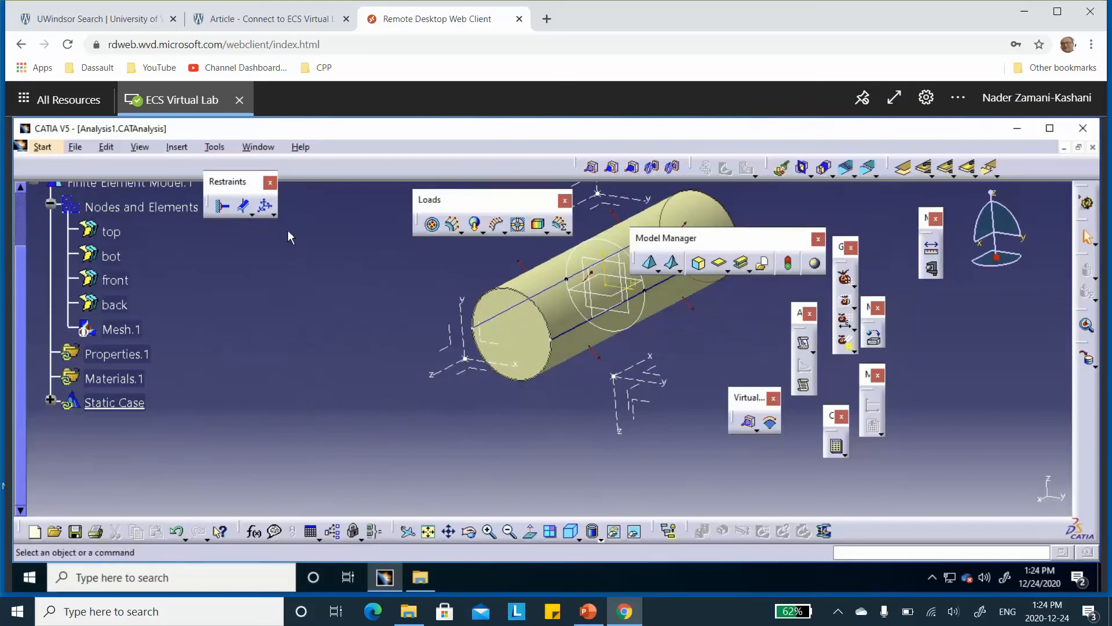
Add an isostatic restraint to the pressure vessel model
click(275, 213)
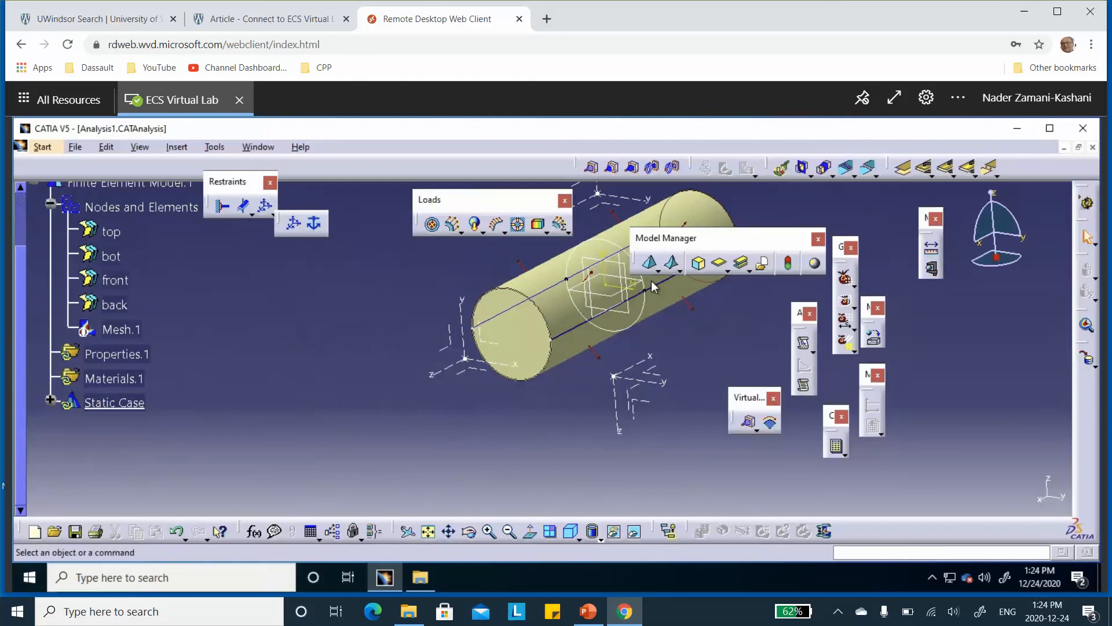
click(315, 226)
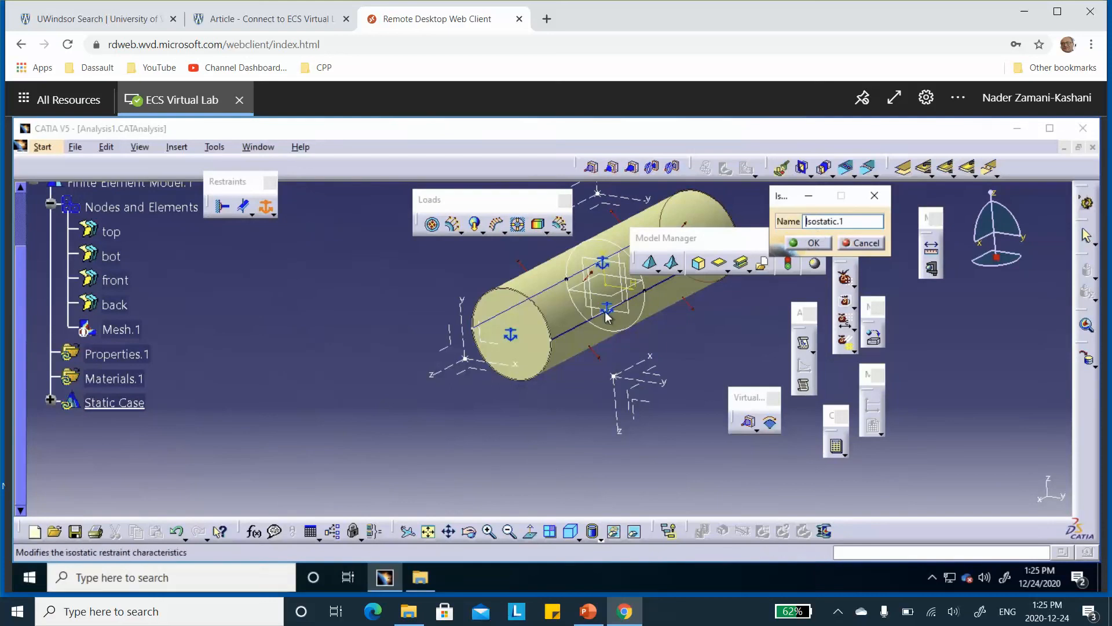
middle_drag(535, 336, 366, 414)
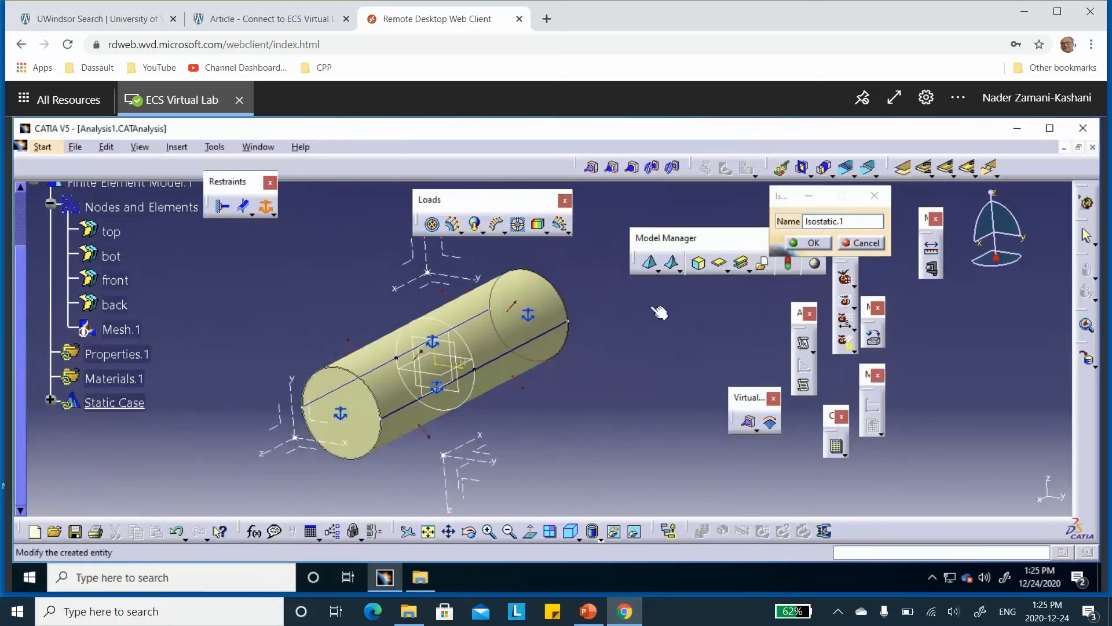
click(810, 243)
middle_drag(349, 344, 480, 296)
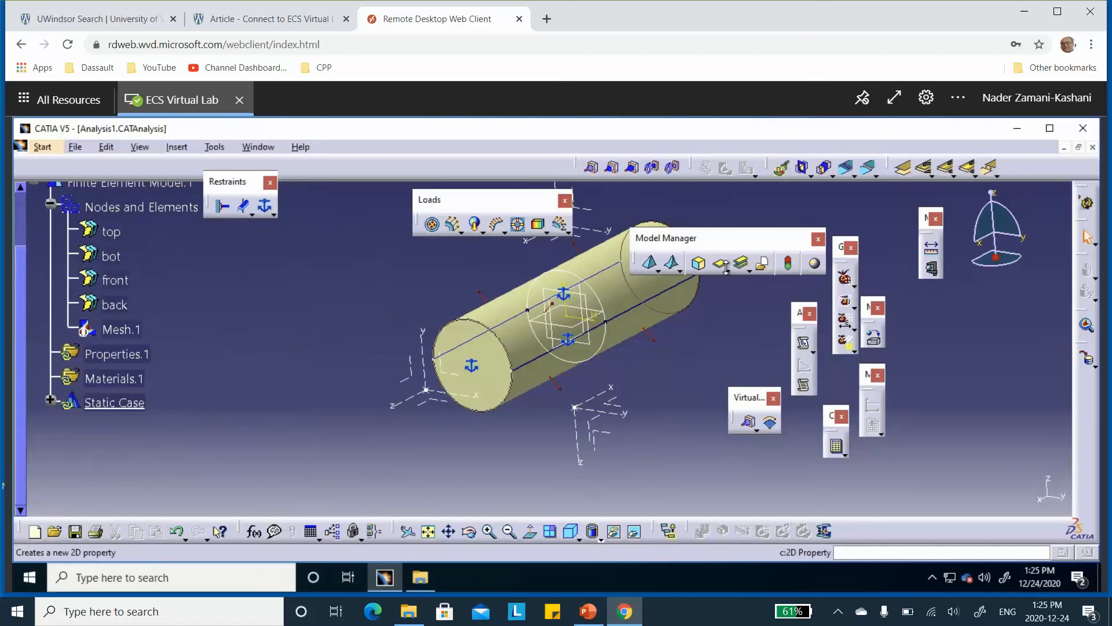
Start an imported composite property with the top half of the cylindrical wall as its support
click(749, 270)
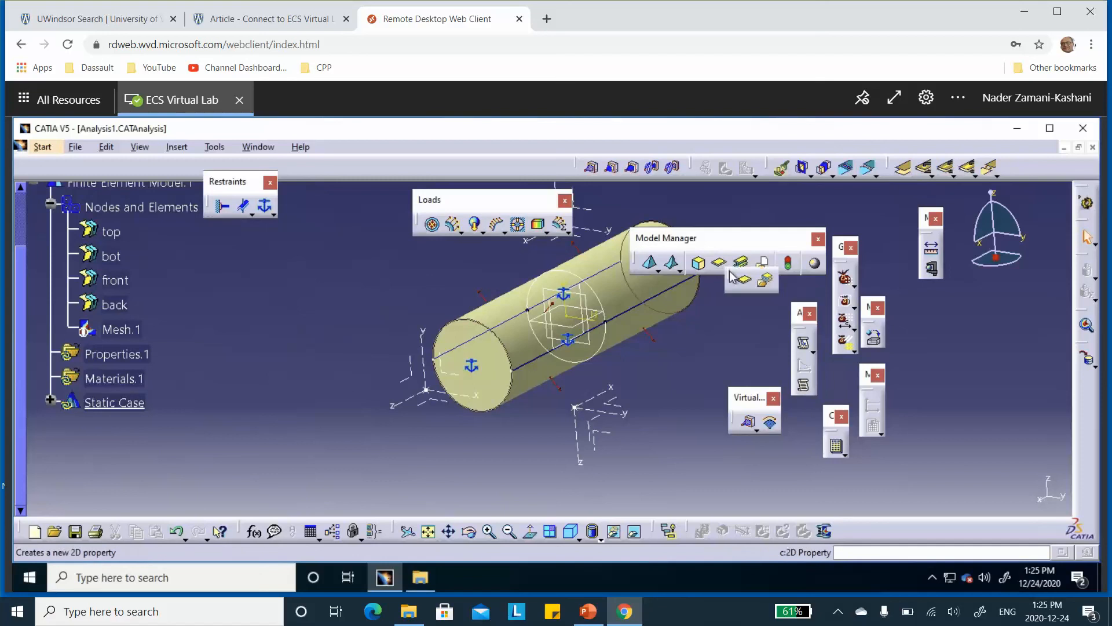
click(760, 283)
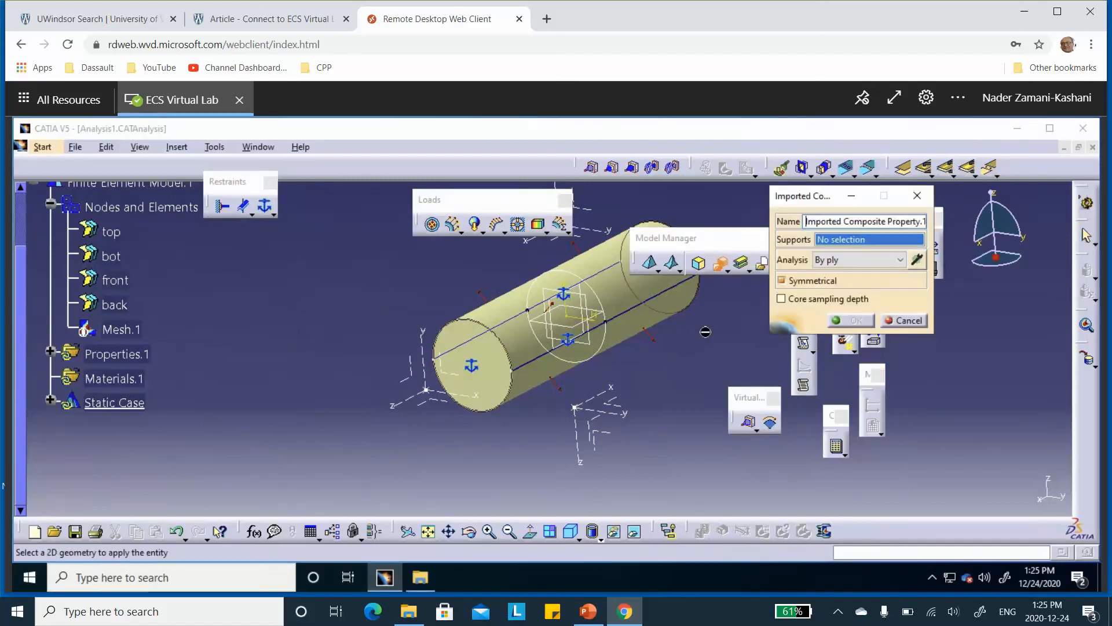
middle_drag(604, 264, 528, 290)
click(532, 288)
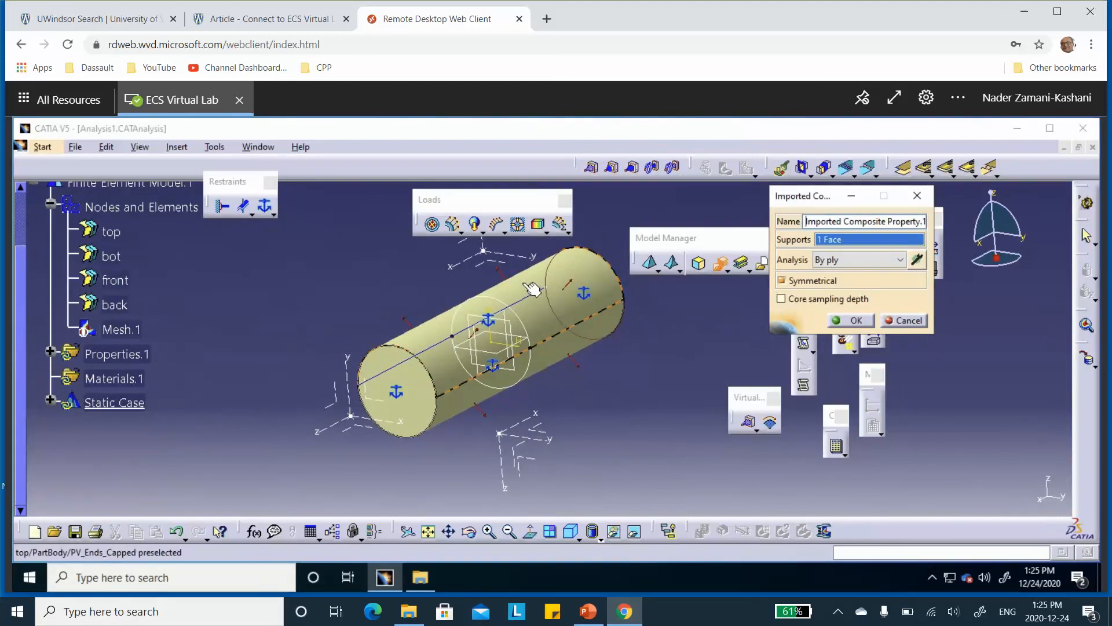
Filter the top half's composite property to the top ply group of Stacking(Engineering), with analysis by ply, and create the property
click(917, 260)
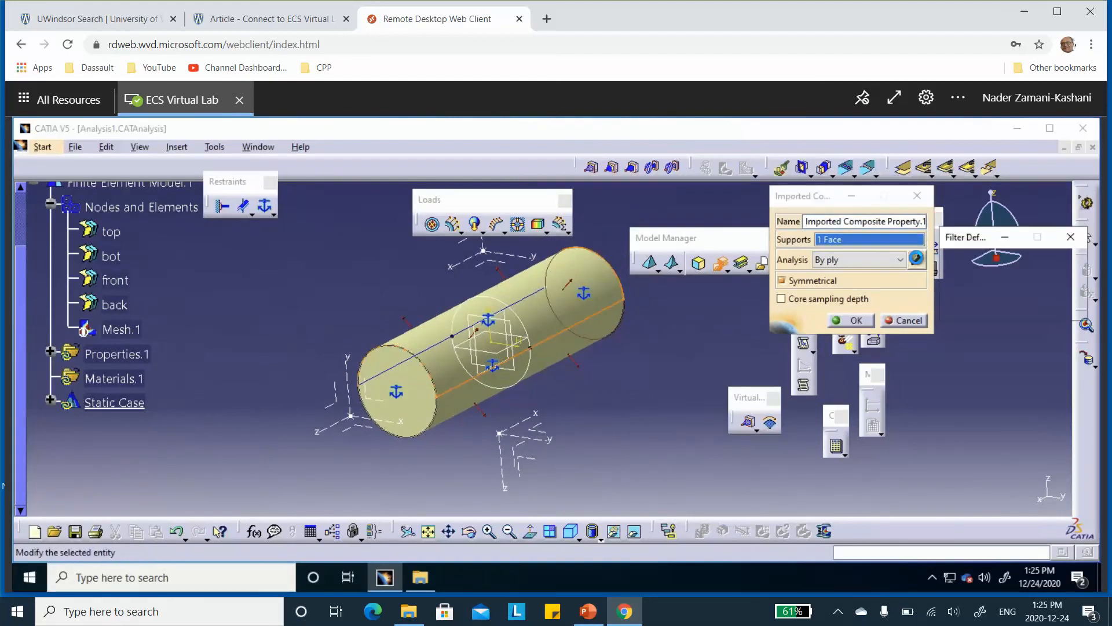
scroll(314, 323, up, 7)
scroll(212, 324, down, 3)
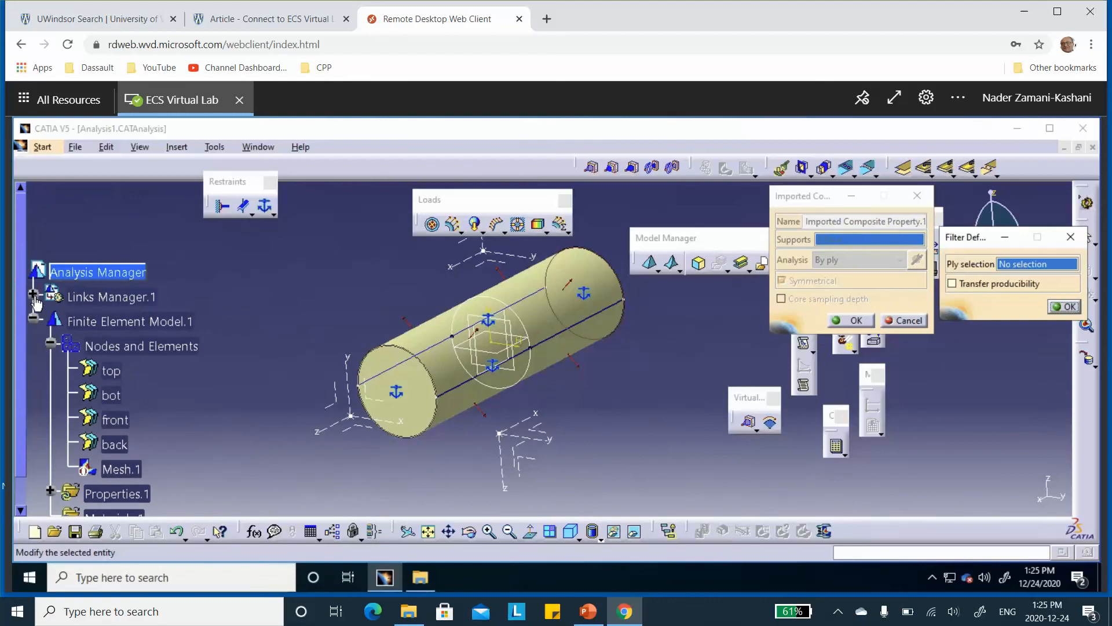
click(33, 294)
click(49, 317)
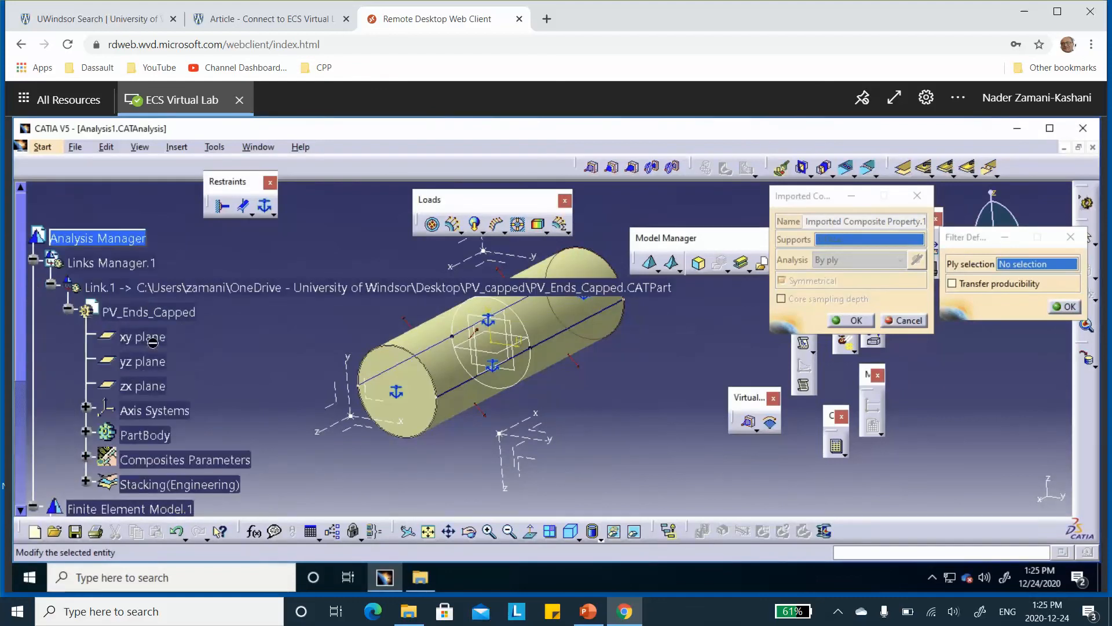
scroll(155, 331, down, 3)
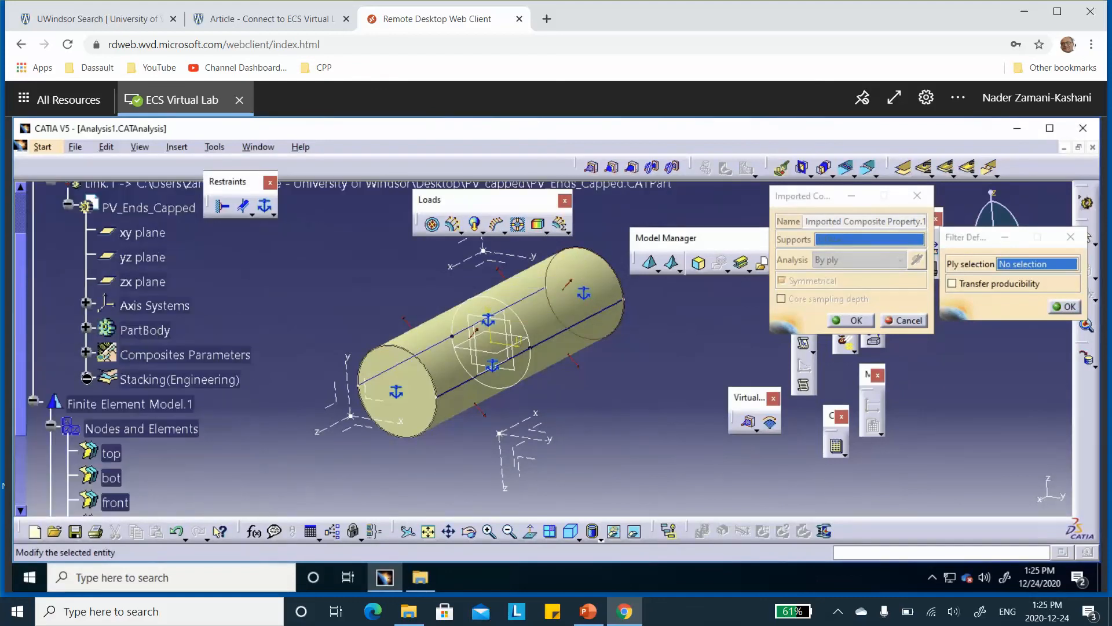
click(86, 379)
click(147, 403)
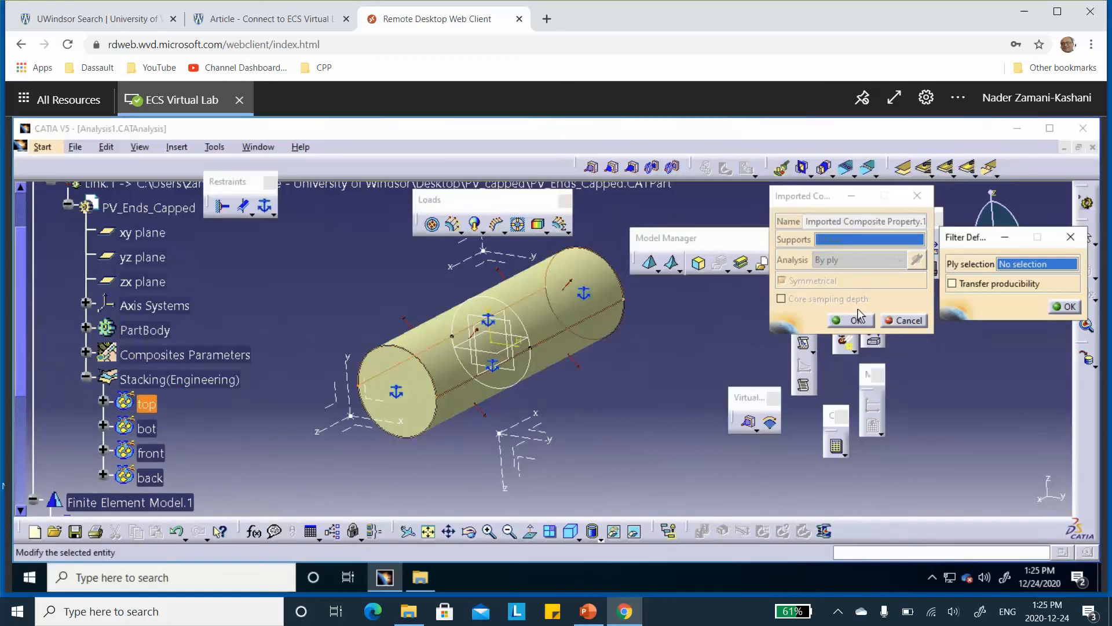
click(1066, 309)
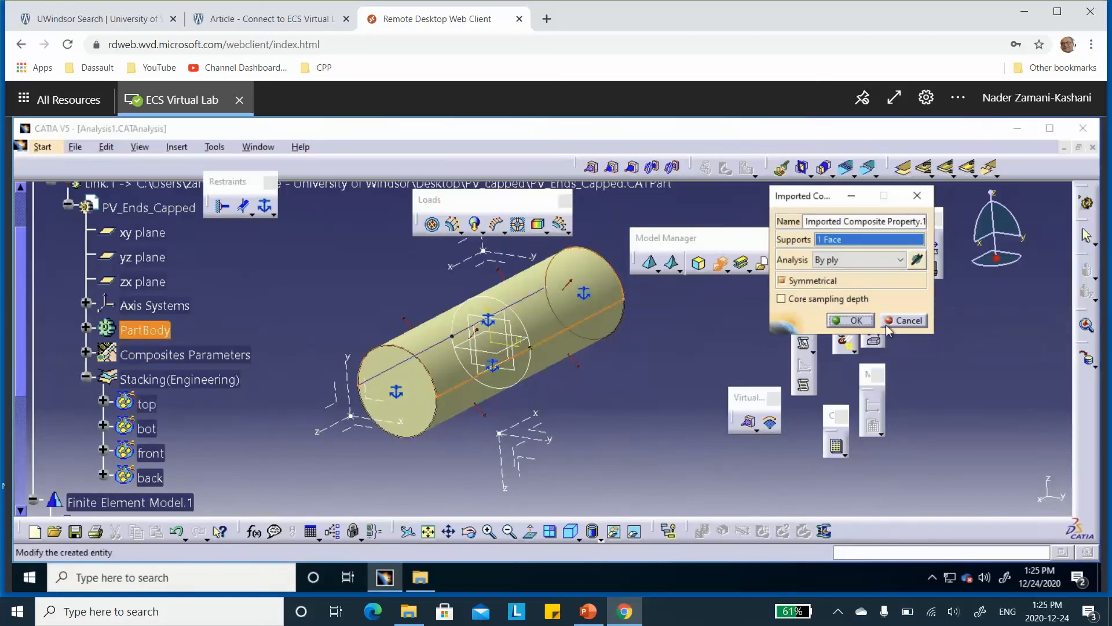
click(853, 320)
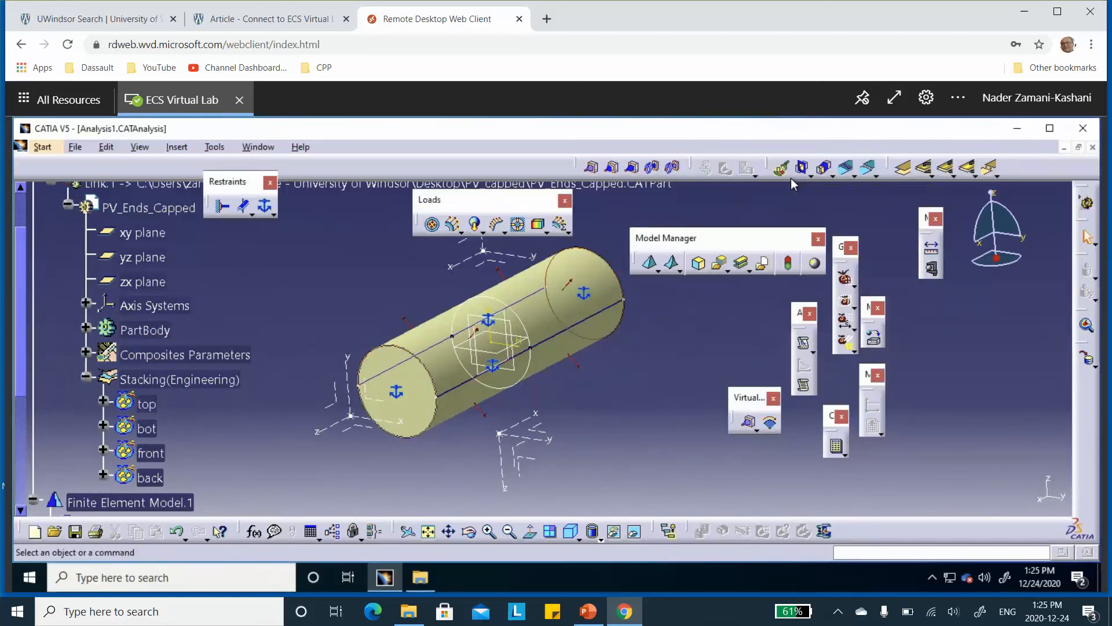
Create an imported composite property on the bottom half of the cylindrical wall, filtered to the bot ply group
click(722, 265)
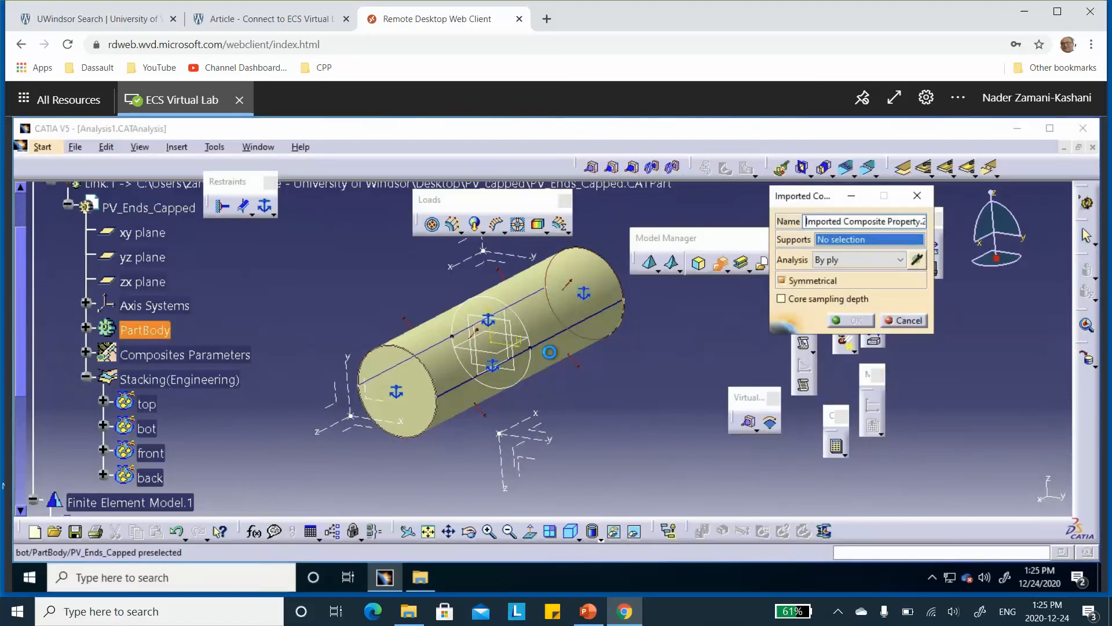
click(549, 351)
click(917, 261)
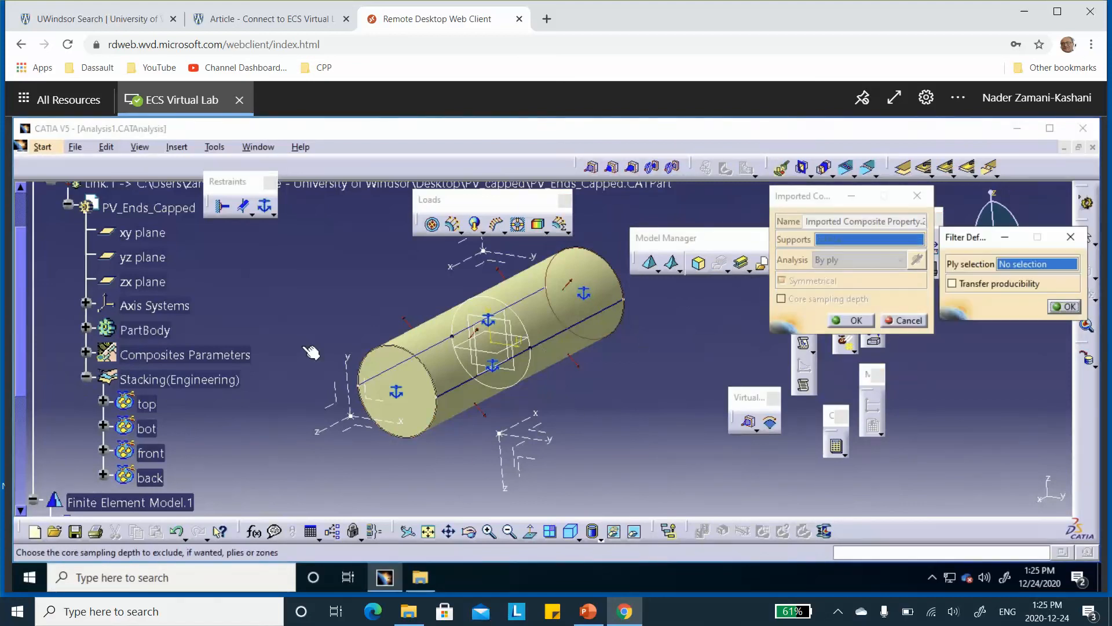
click(148, 430)
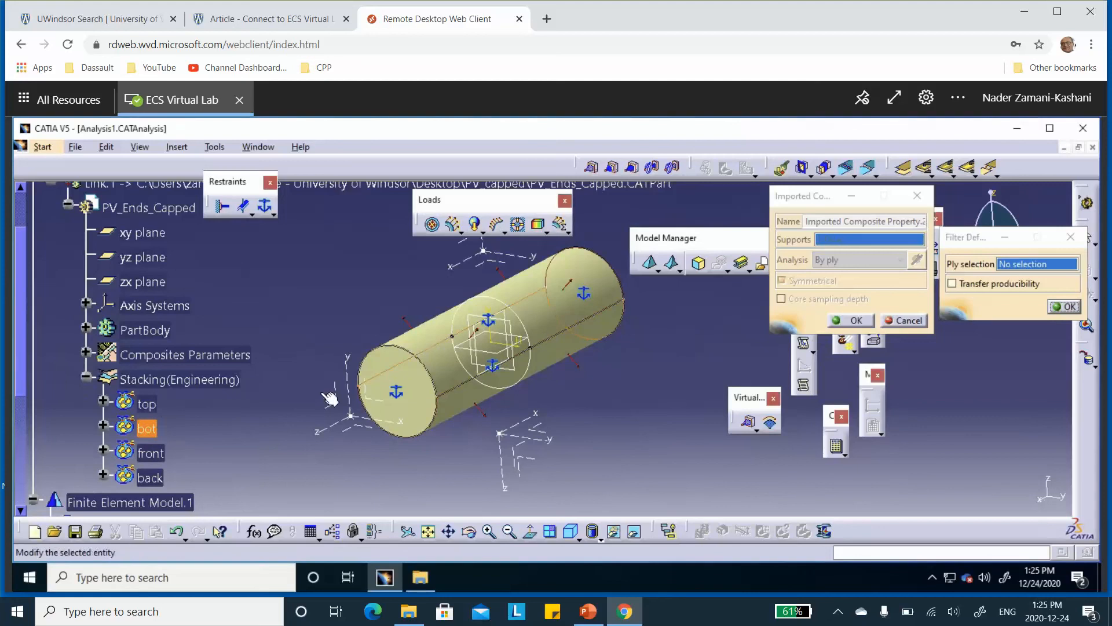
click(1065, 308)
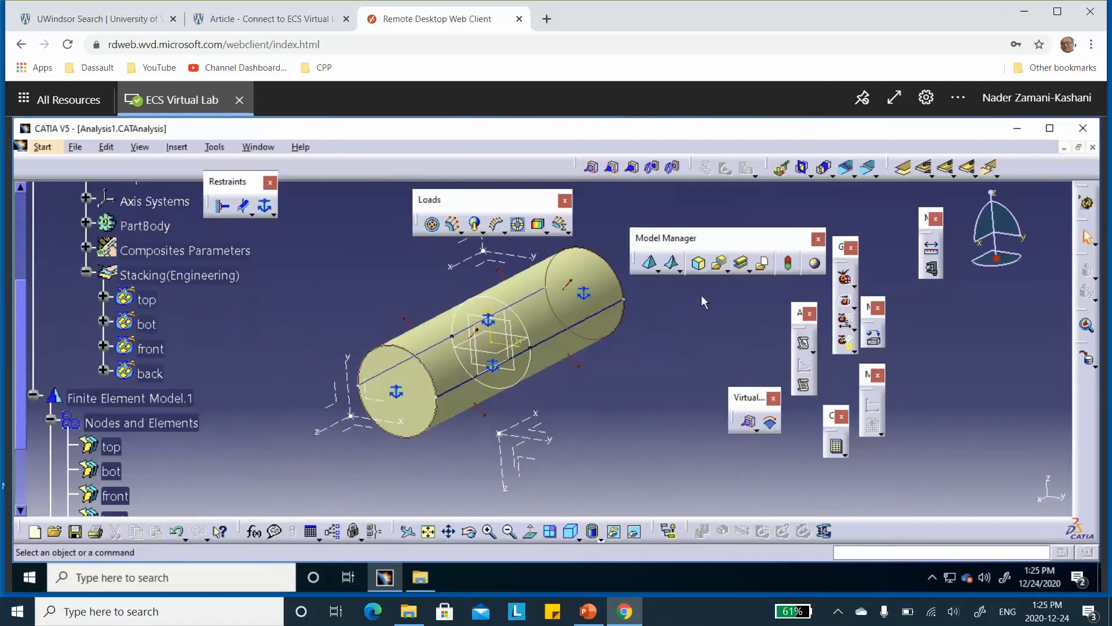
Create an imported composite property on the front end cap, filtered to the front ply group
click(721, 265)
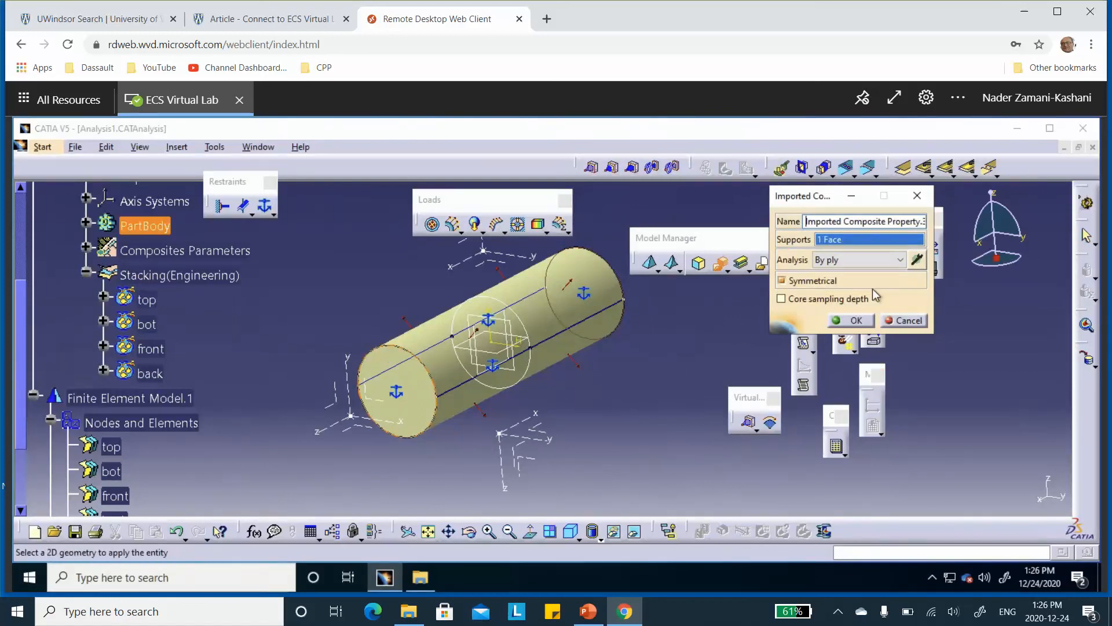
click(917, 260)
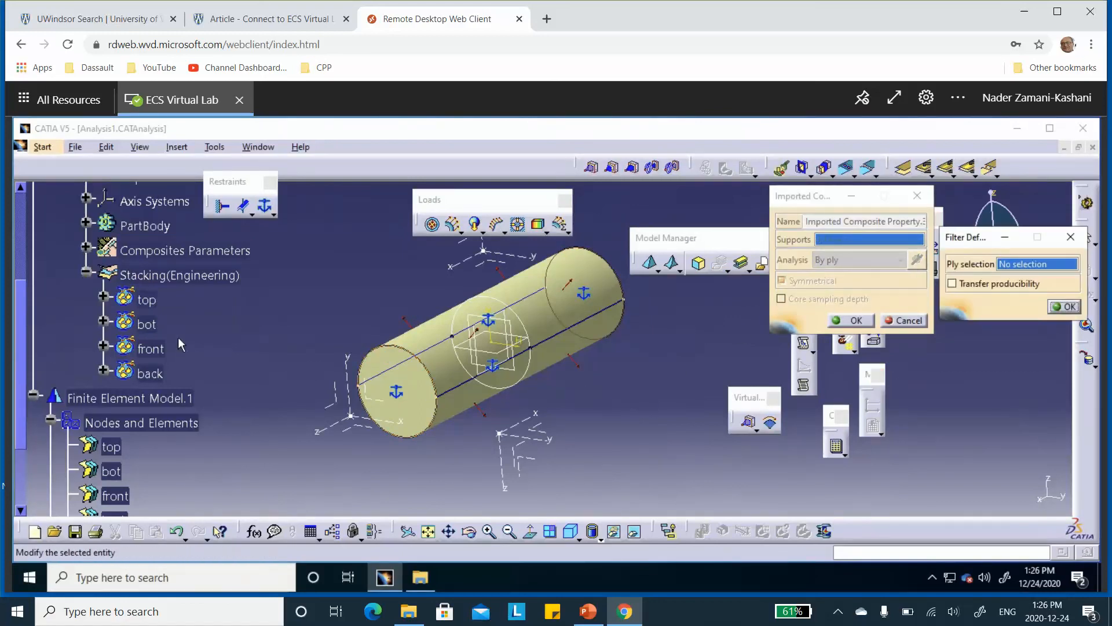
click(152, 349)
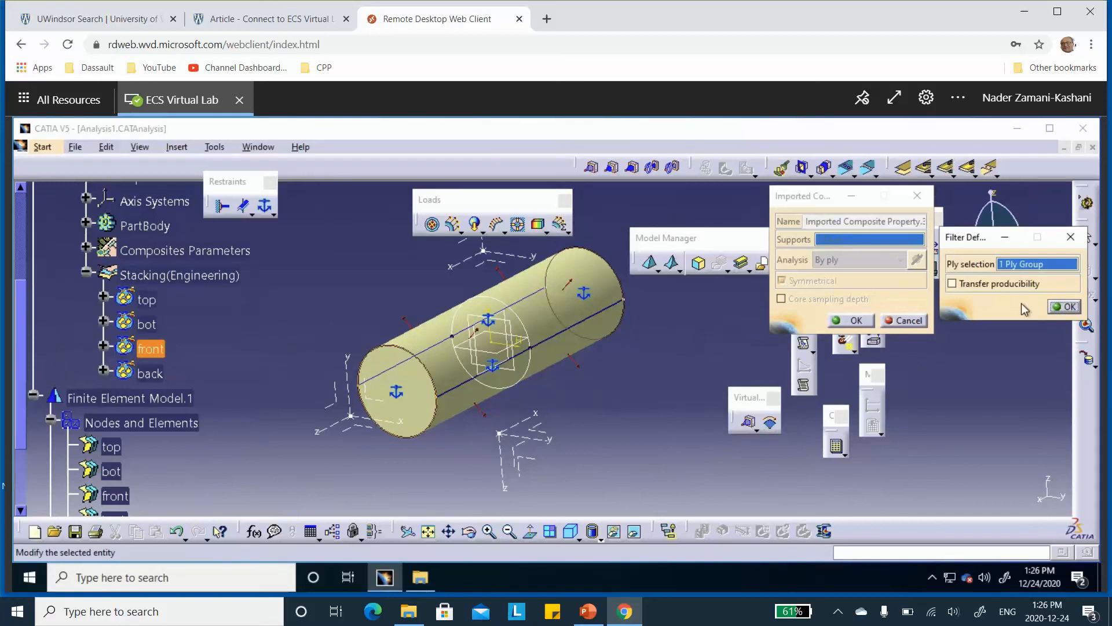
click(1072, 305)
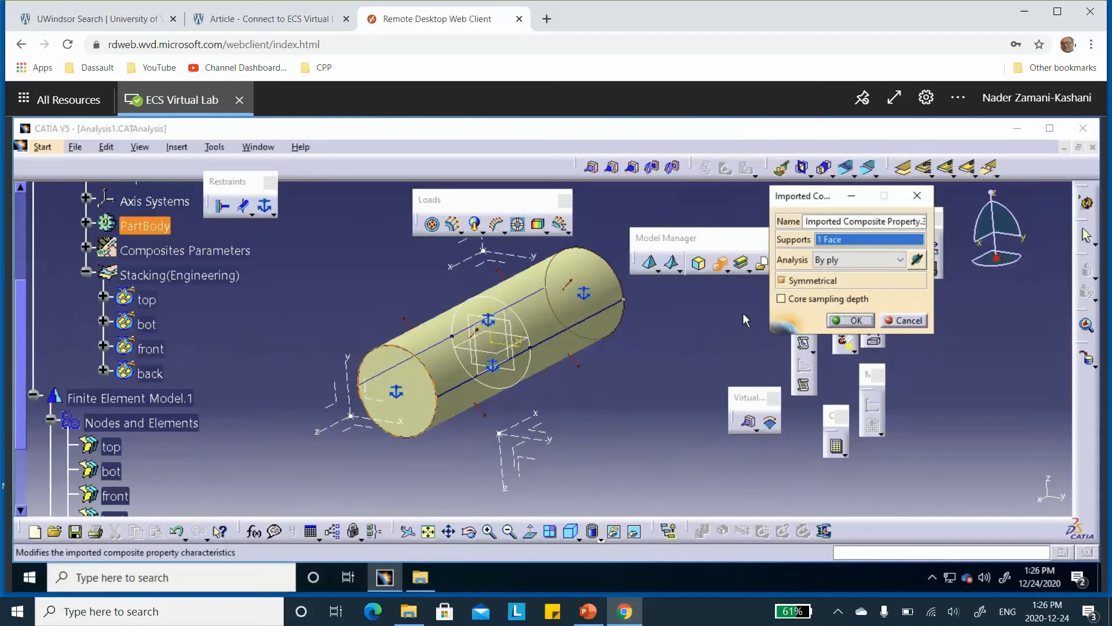
click(851, 320)
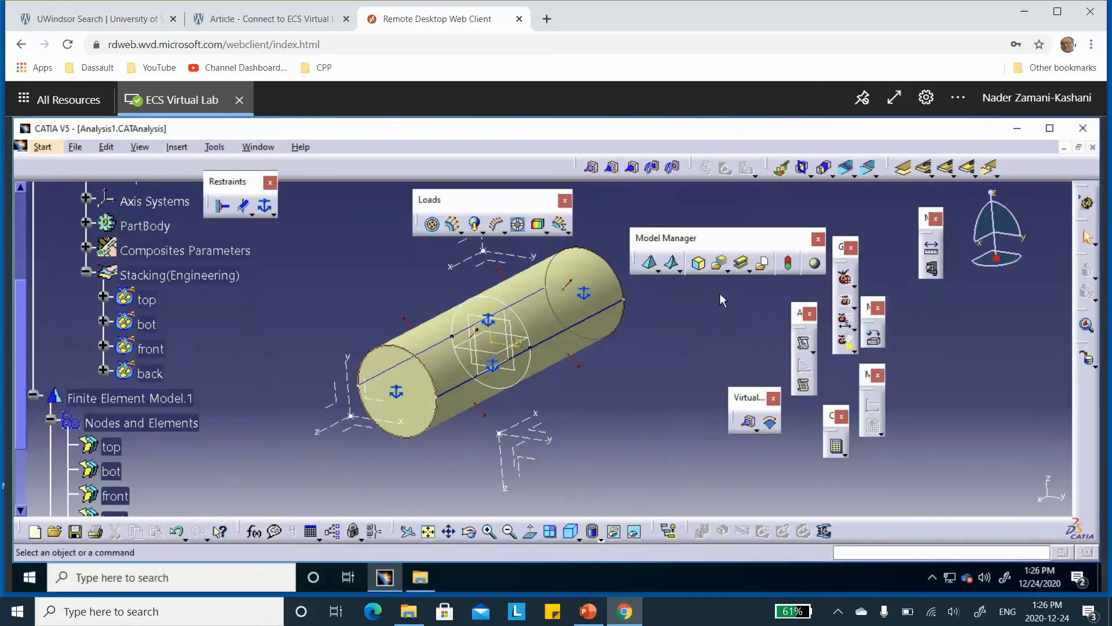
Create an imported composite property on the back end cap, filtered to the back ply group
click(720, 262)
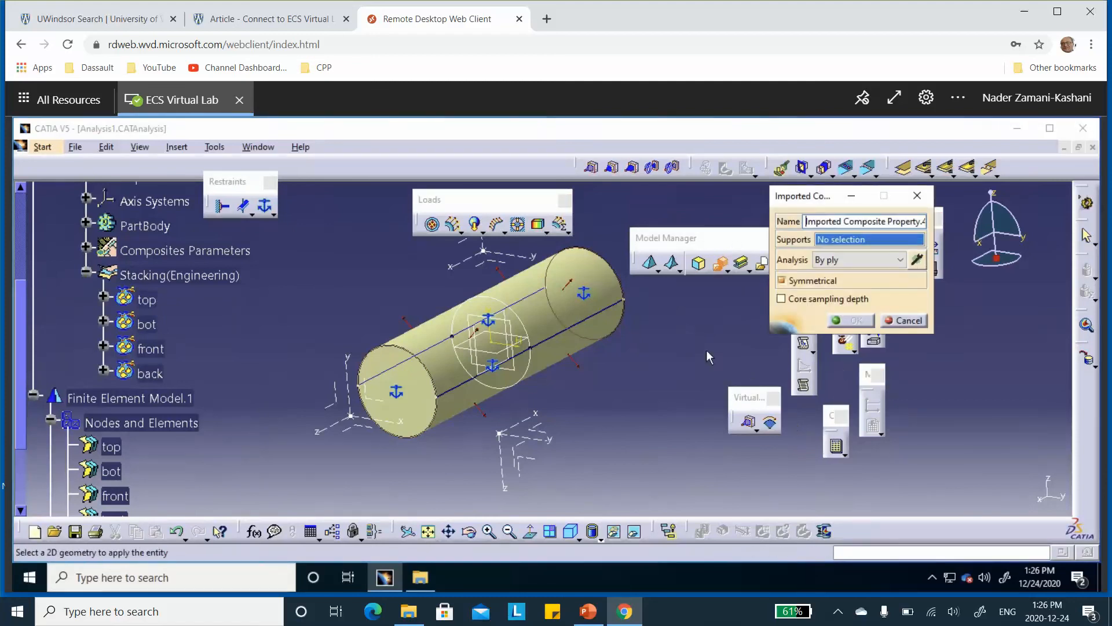
middle_drag(707, 350, 620, 352)
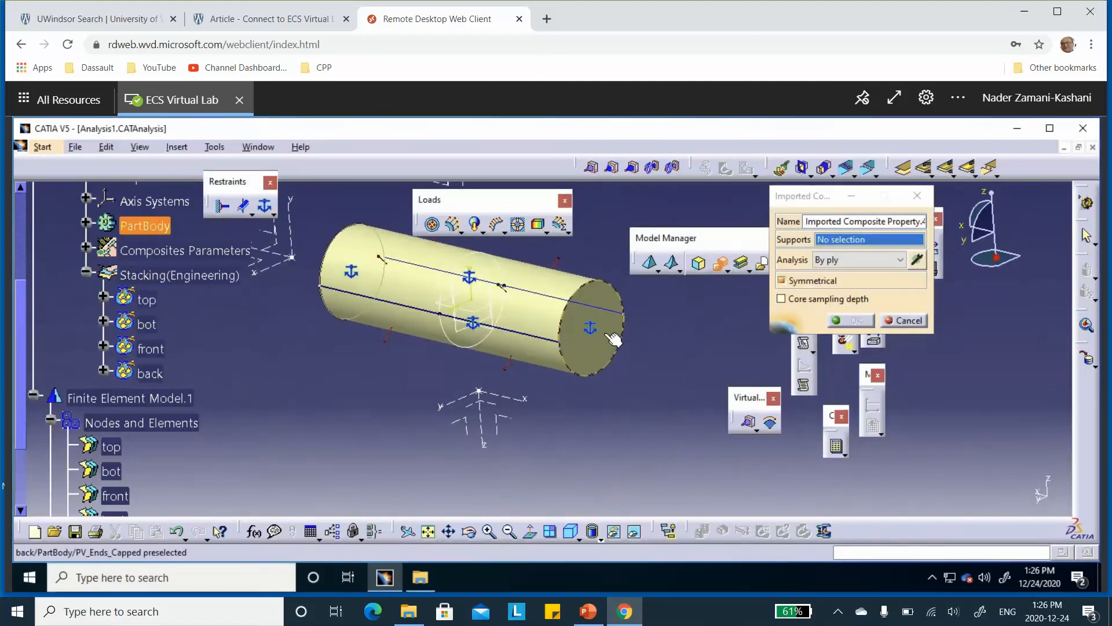
click(613, 339)
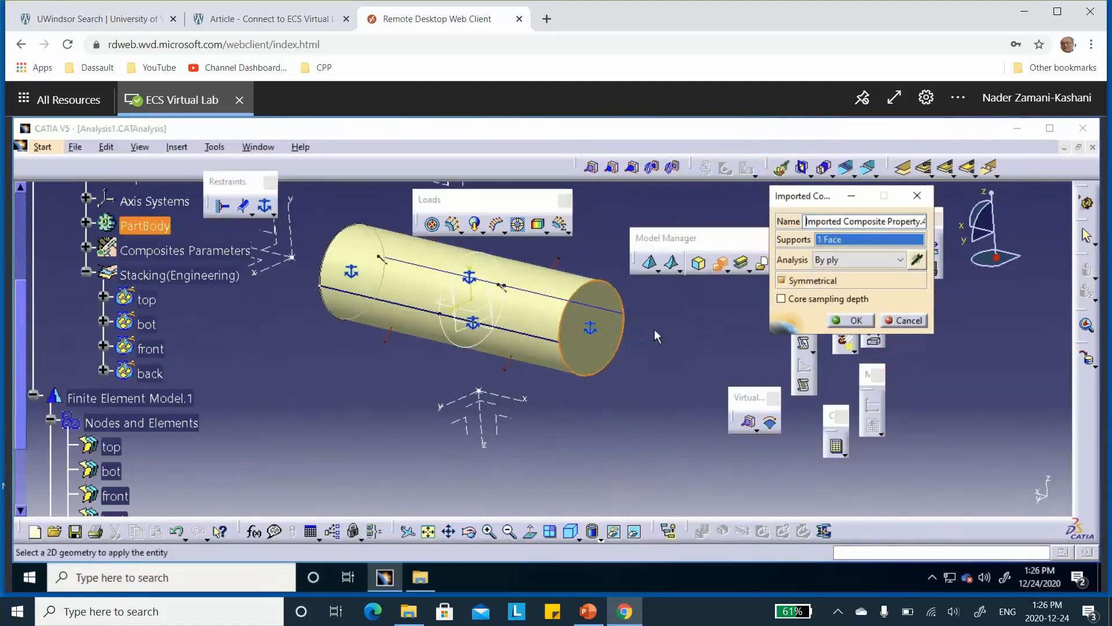
click(917, 259)
click(150, 374)
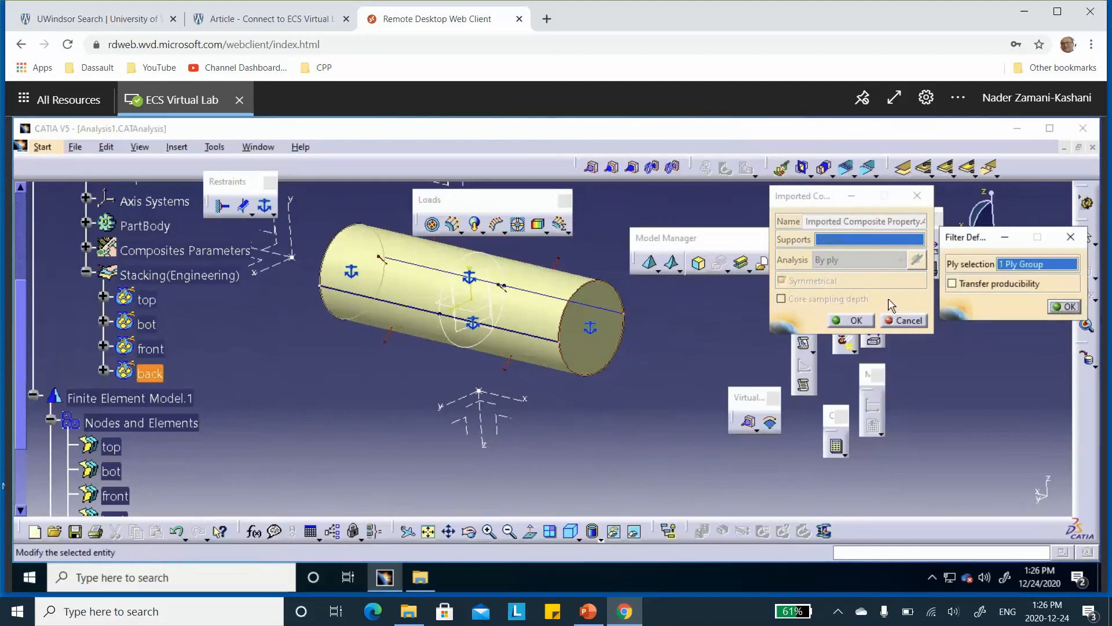
click(1064, 308)
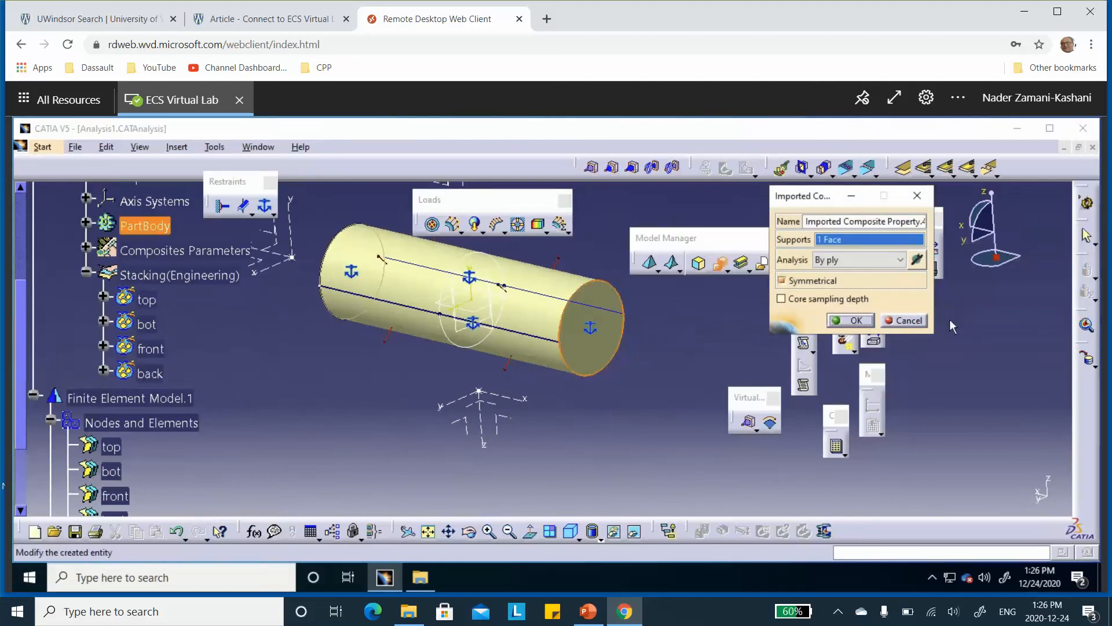
click(854, 320)
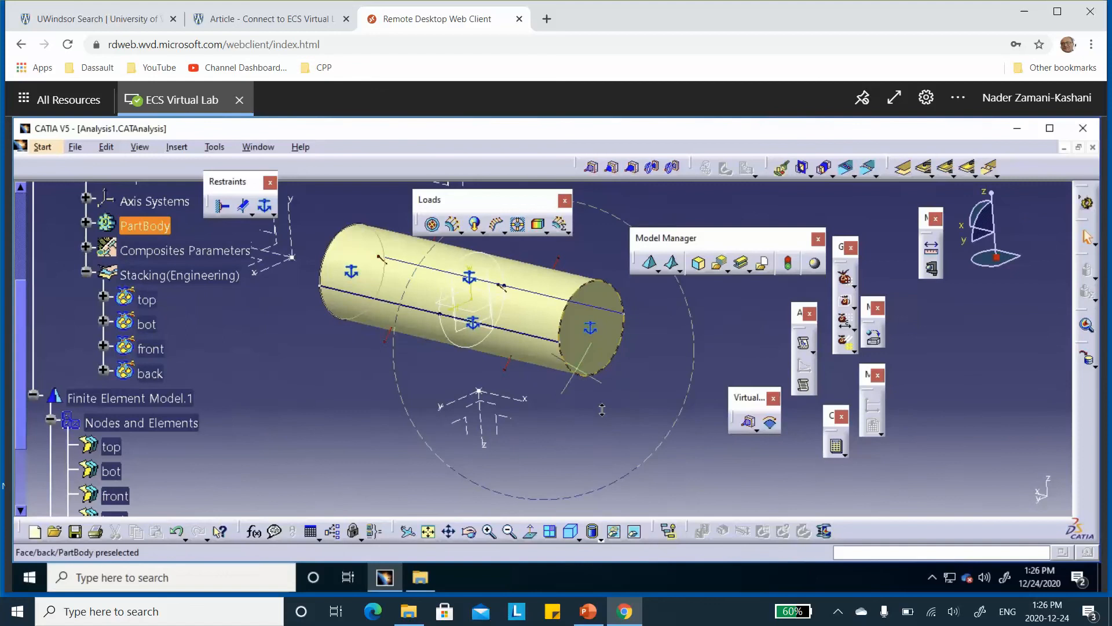
middle_drag(646, 419, 732, 392)
middle_drag(616, 430, 643, 347)
scroll(255, 404, down, 4)
scroll(227, 409, down, 1)
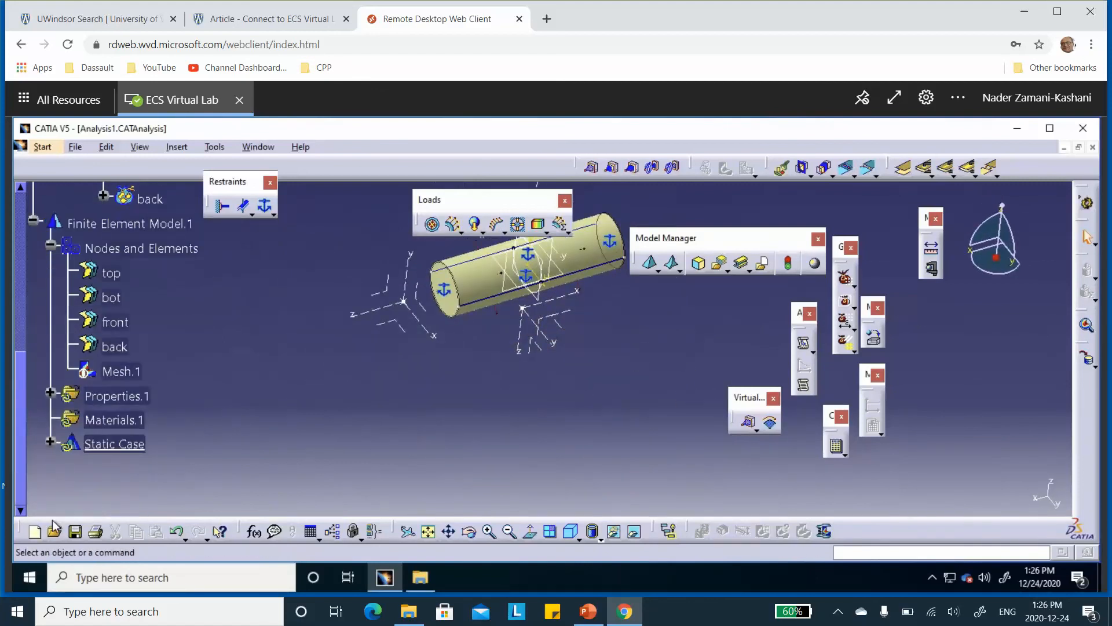
Save the analysis document and compute the mesh only for the capped cylinder
click(74, 531)
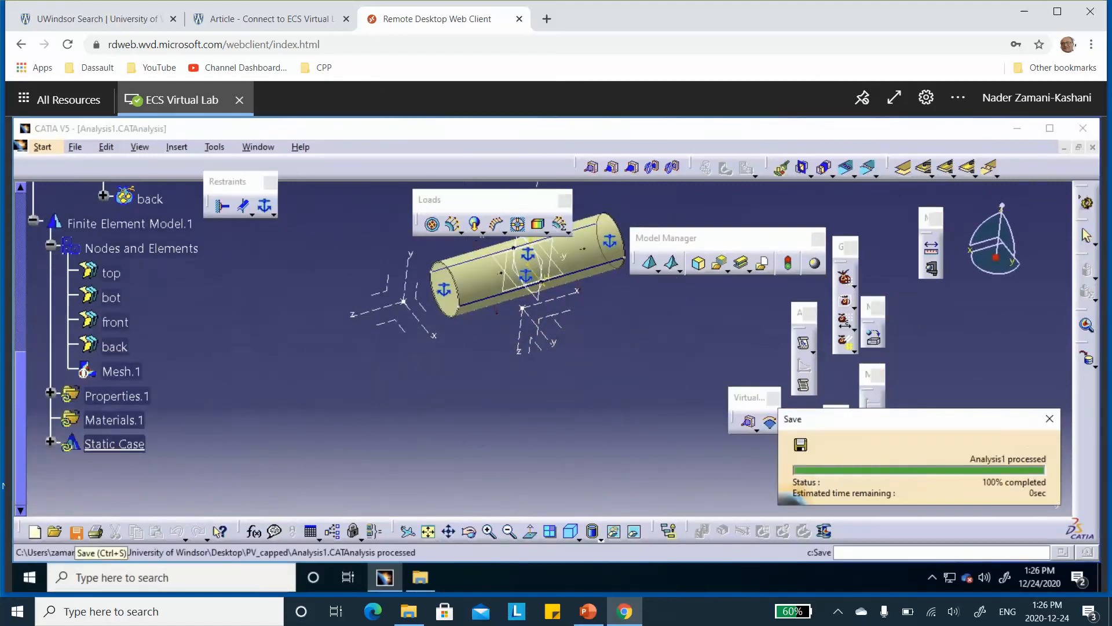
scroll(340, 376, up, 1)
middle_drag(340, 380, 355, 457)
middle_drag(613, 427, 516, 363)
scroll(622, 394, up, 1)
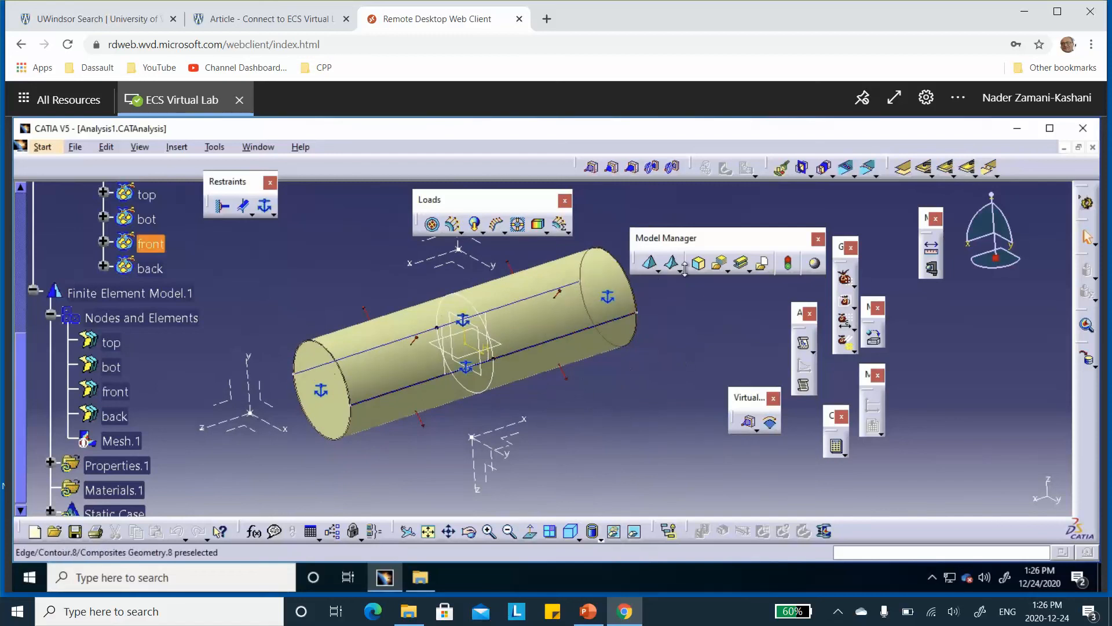
click(839, 447)
click(847, 435)
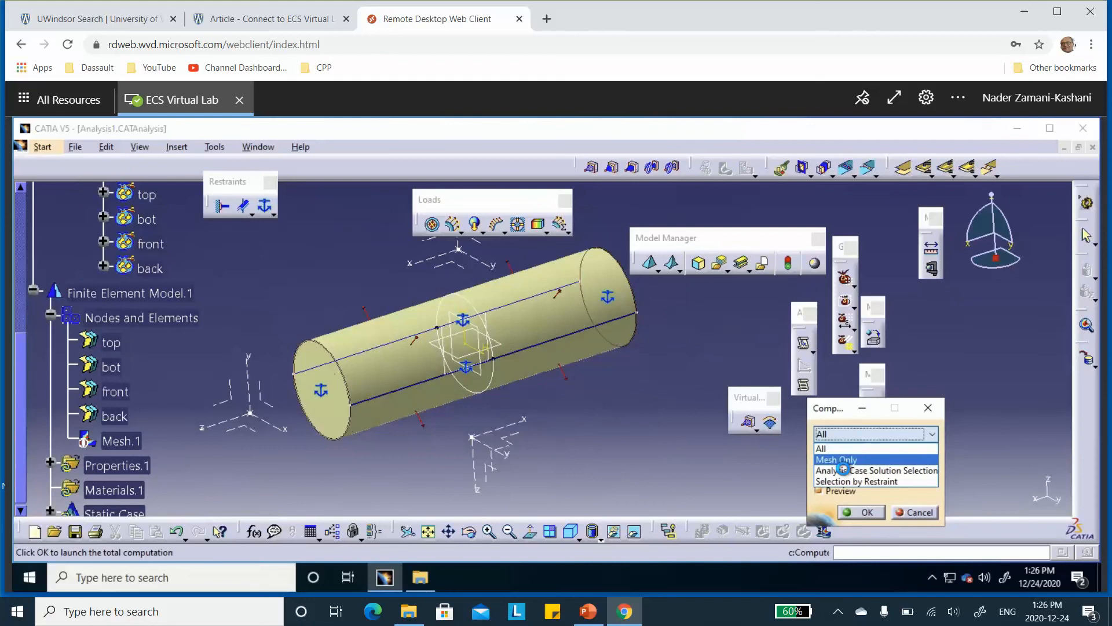
click(842, 461)
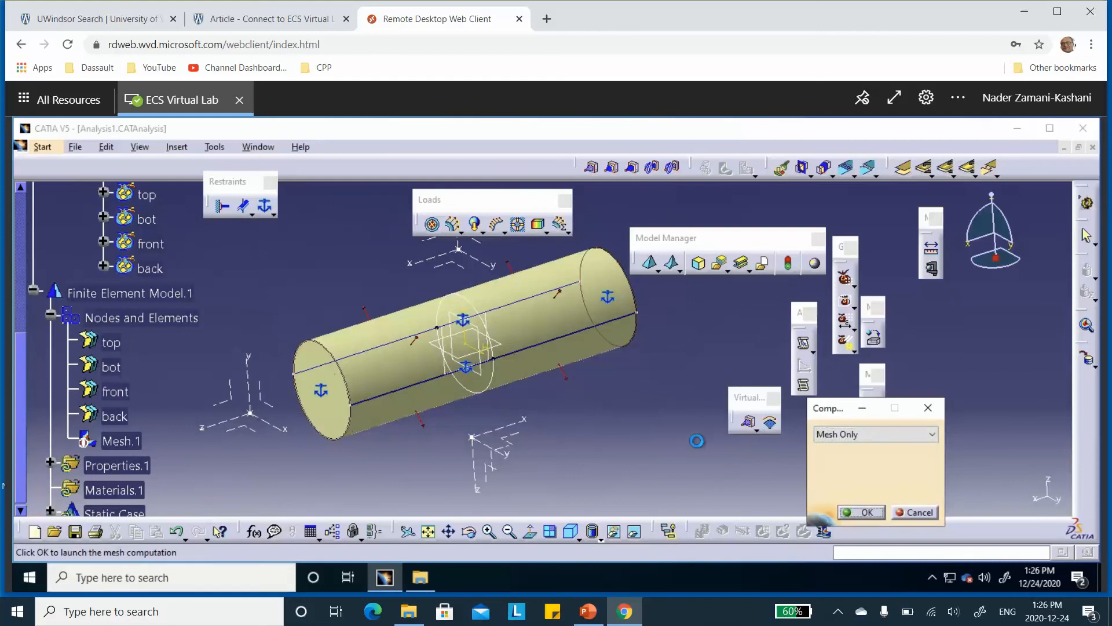
Generate a Composite angle symbol image from the Properties.1 set of the finite element model
scroll(155, 337, down, 3)
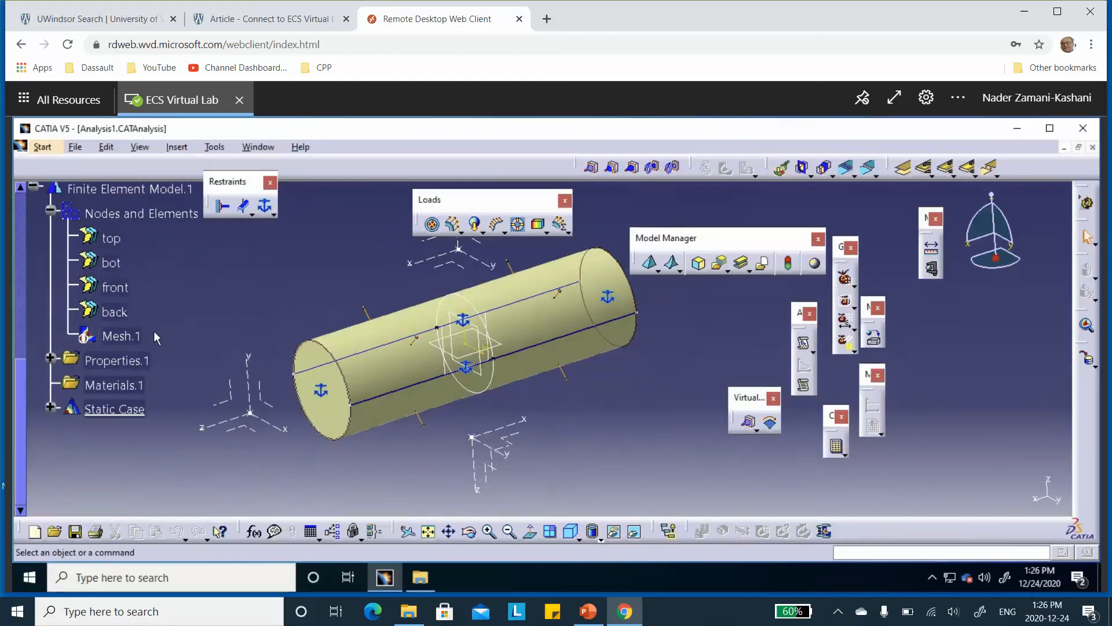
click(53, 358)
scroll(133, 327, down, 1)
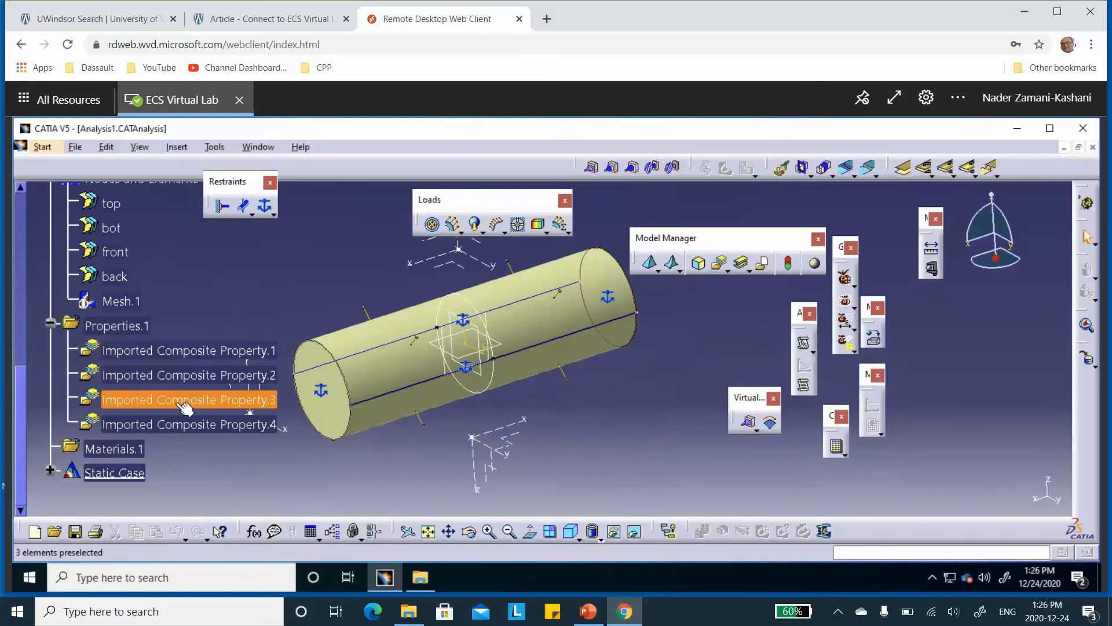
right_click(114, 329)
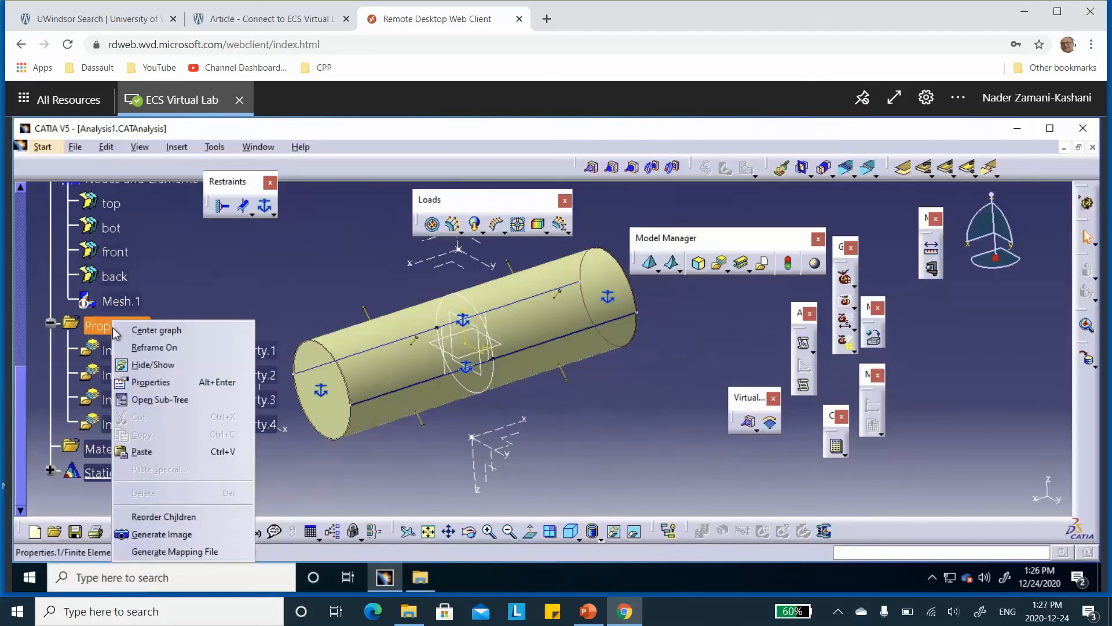
click(171, 535)
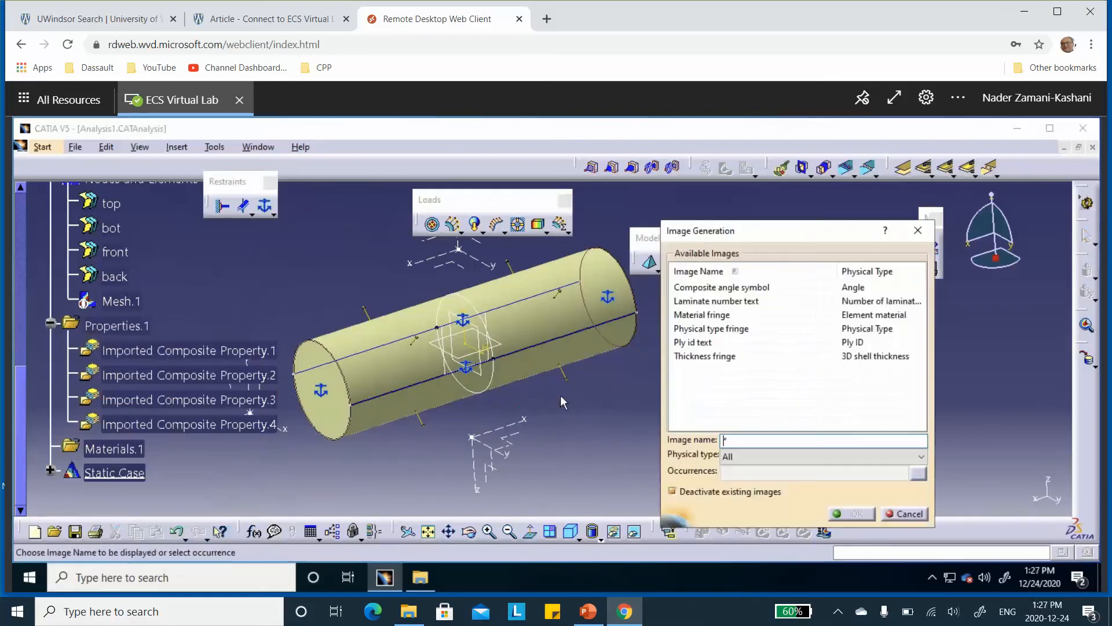
click(706, 288)
click(840, 513)
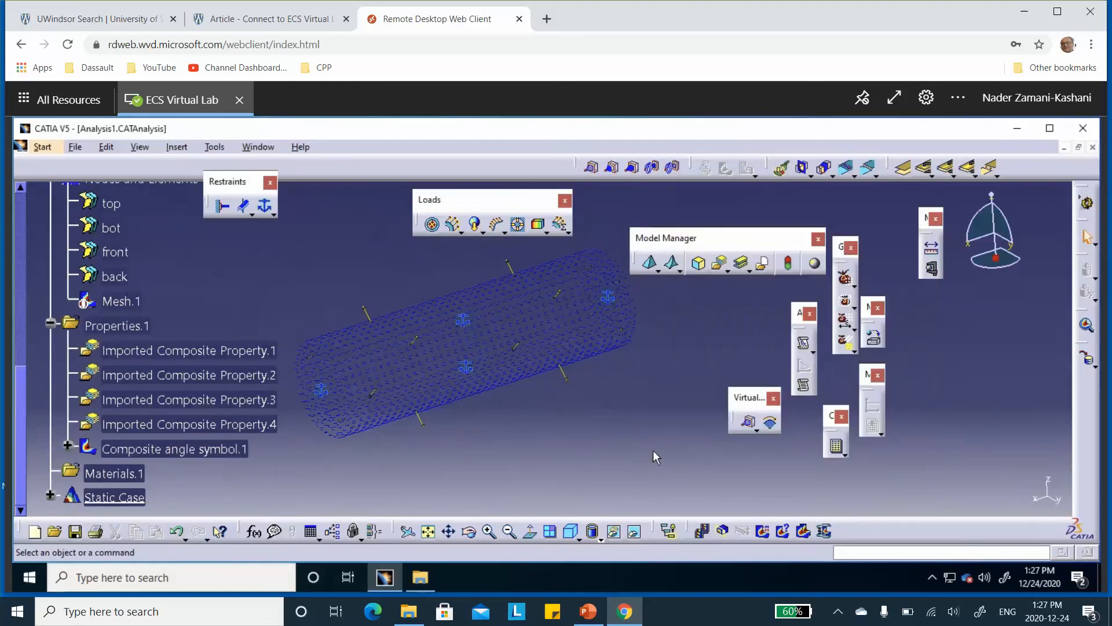
Show the geometry under Links Manager.1 again and inspect the composite angle symbols on the cylinder up close
scroll(154, 276, up, 1)
scroll(154, 276, up, 8)
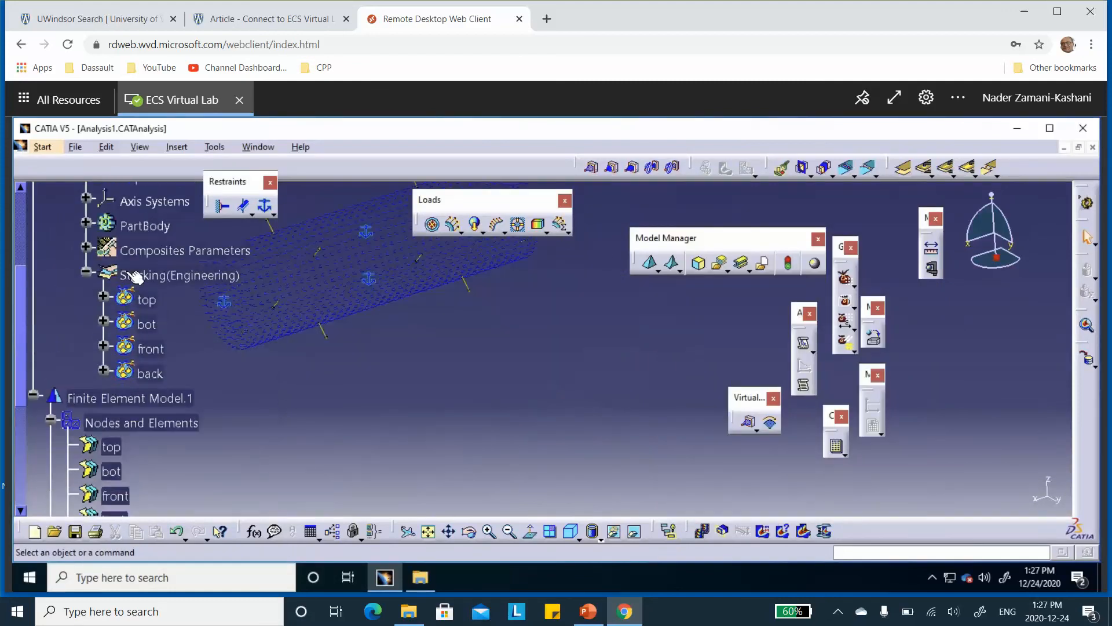
click(91, 298)
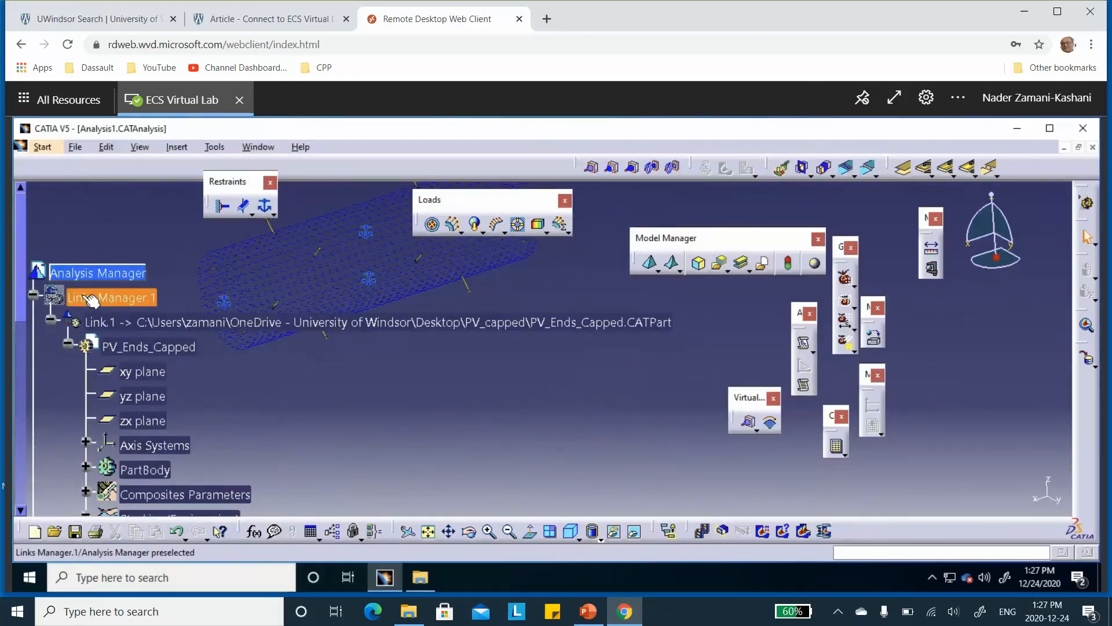
right_click(90, 298)
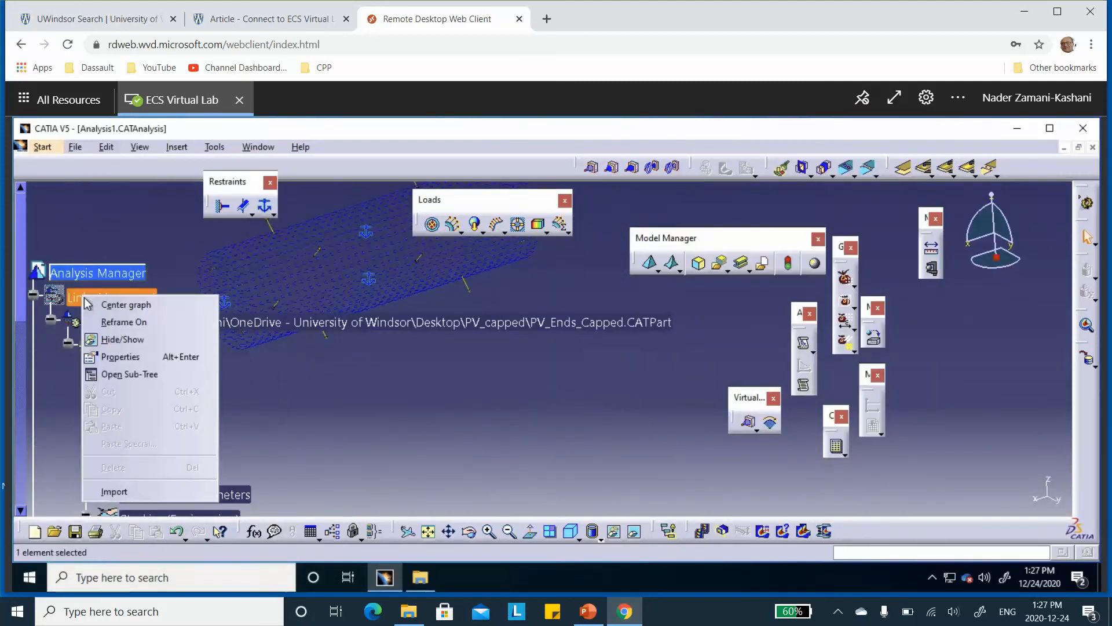
click(118, 340)
middle_drag(510, 388, 508, 317)
middle_drag(449, 372, 479, 477)
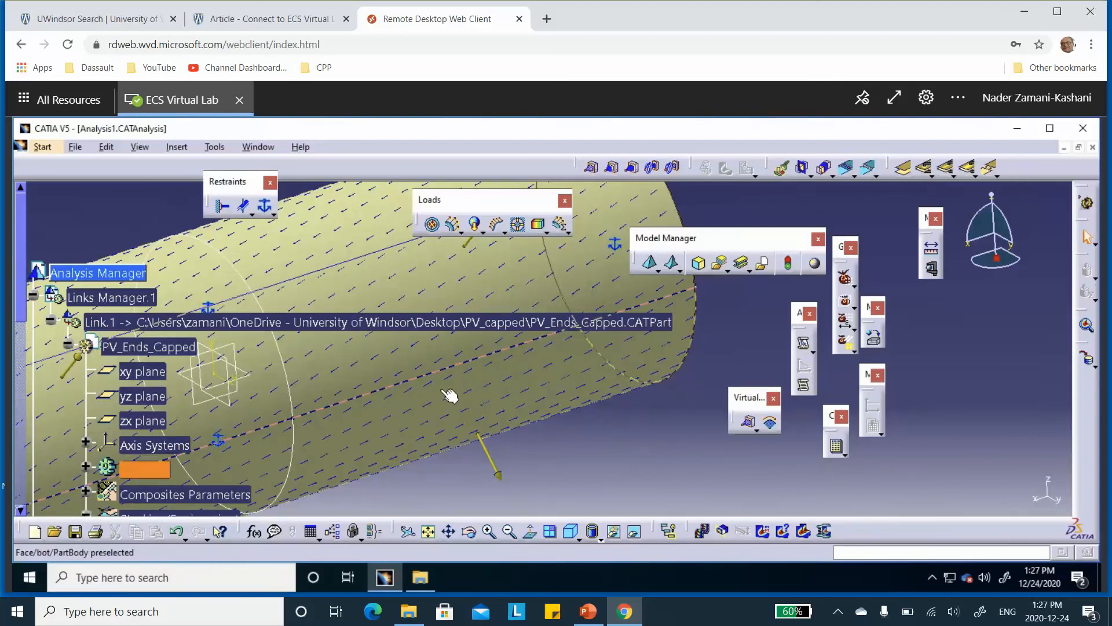
middle_drag(449, 394, 552, 429)
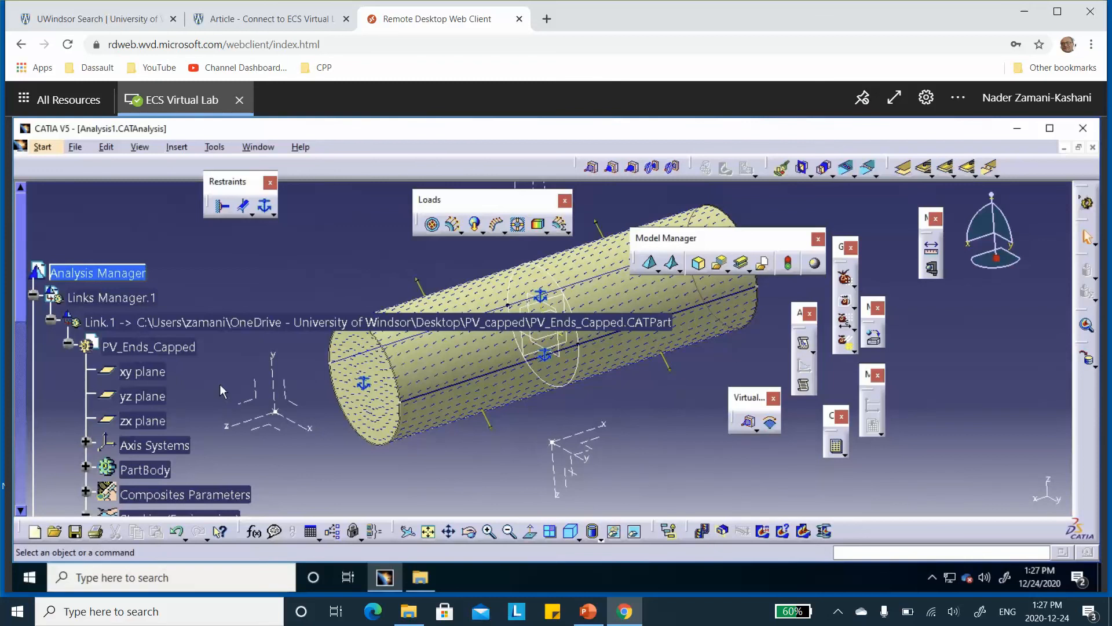
middle_drag(319, 395, 311, 259)
middle_drag(346, 410, 322, 494)
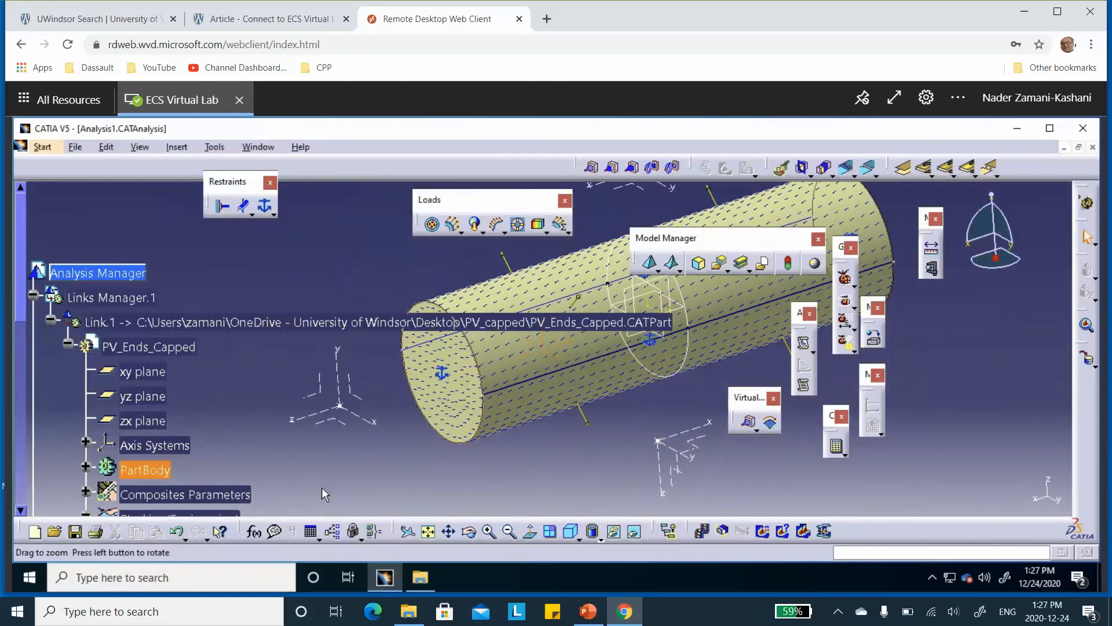
Compare laminas 1, 2 and 3 in the composite angle symbol image and keep lamina 3 displayed
scroll(178, 414, down, 5)
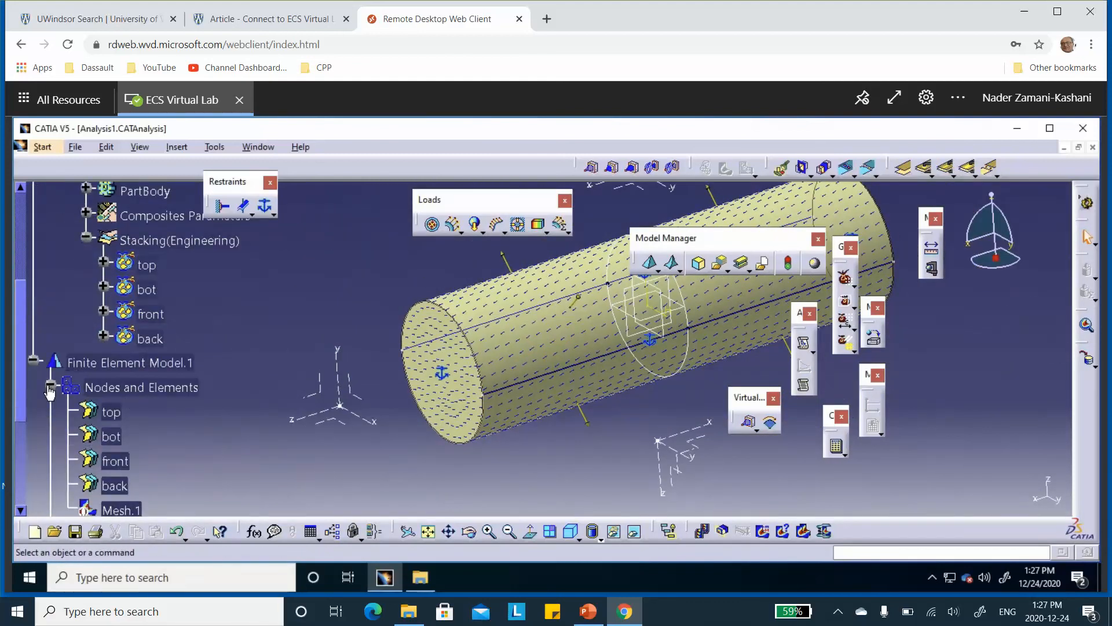
scroll(109, 401, down, 4)
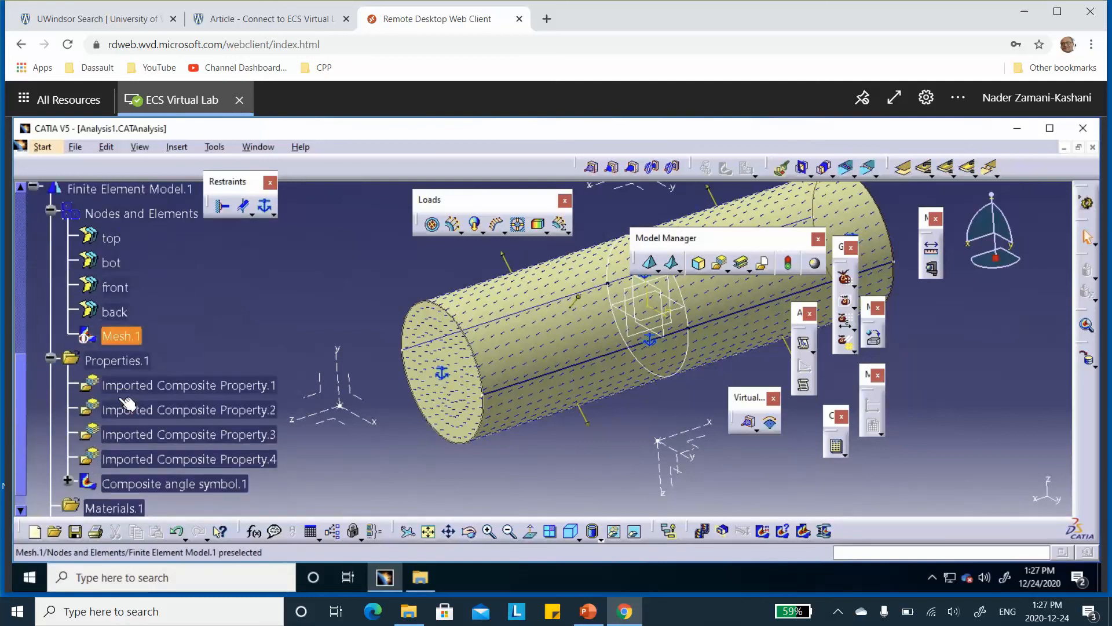
double_click(187, 447)
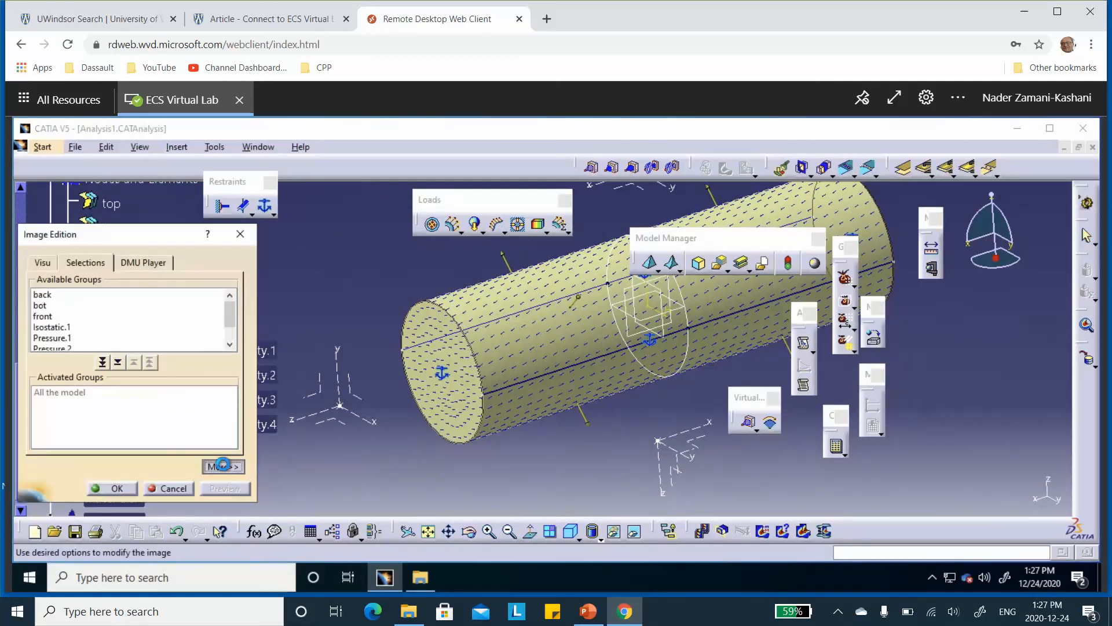
click(223, 467)
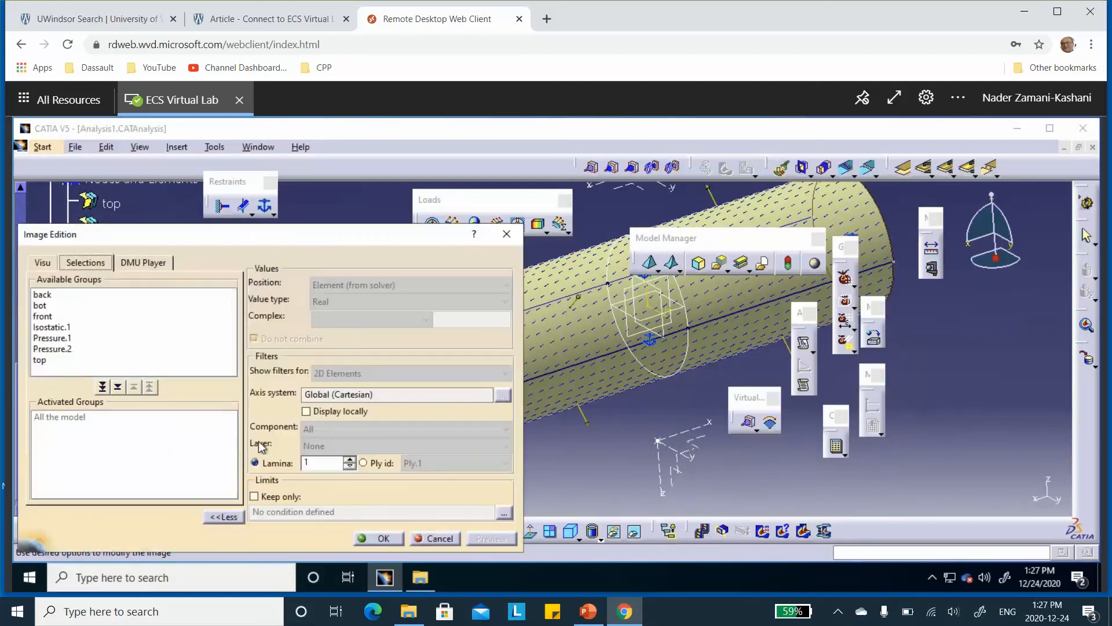
click(349, 459)
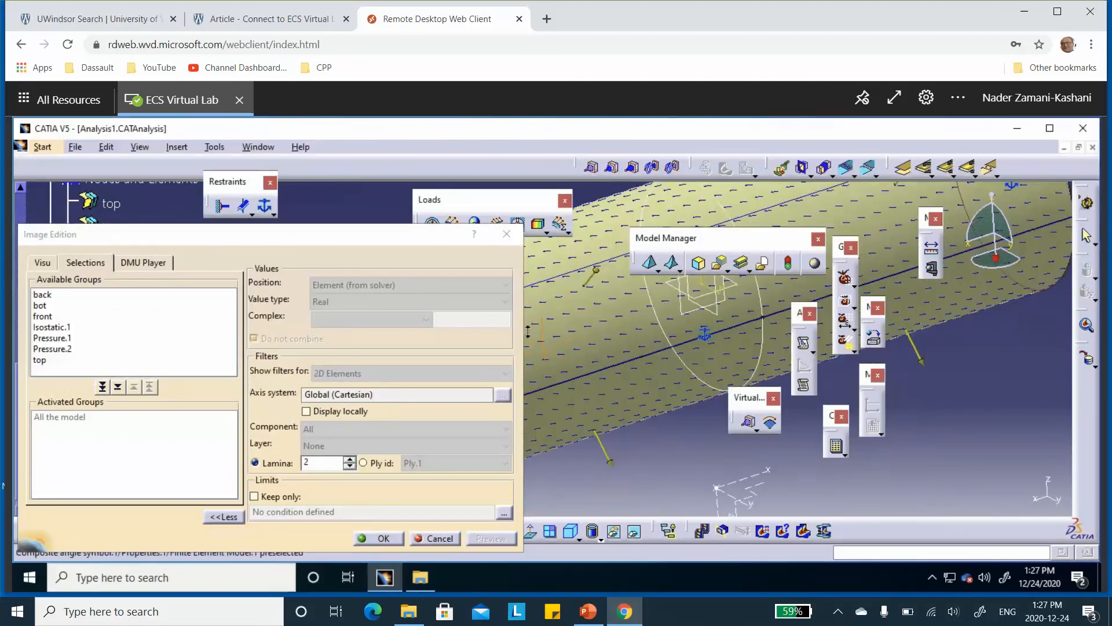
ctrl+middle_drag(521, 301, 522, 284)
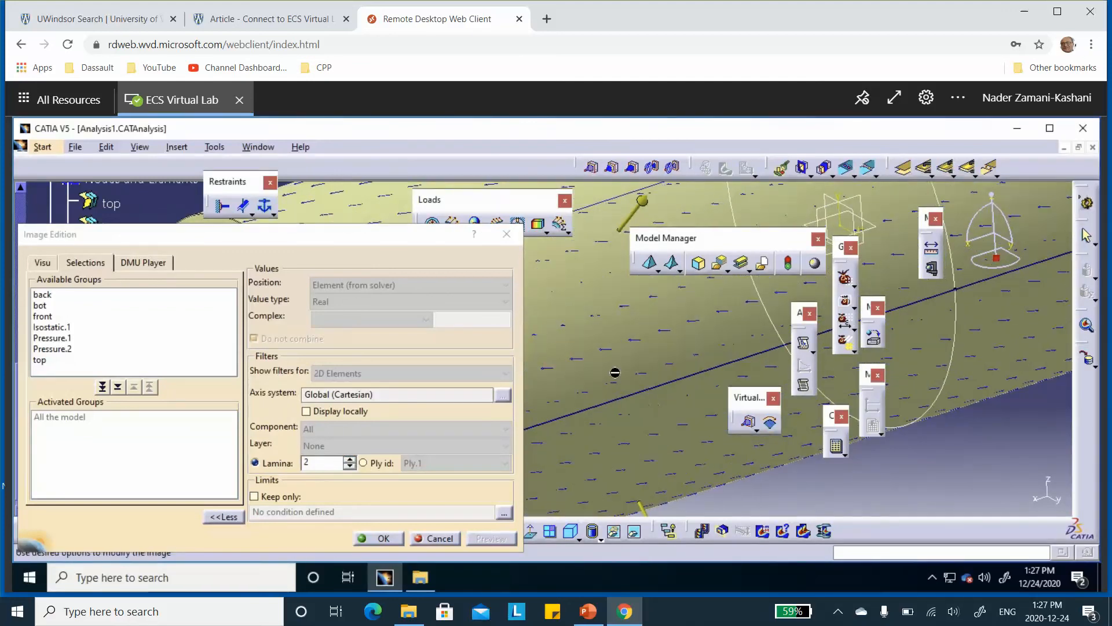
click(350, 466)
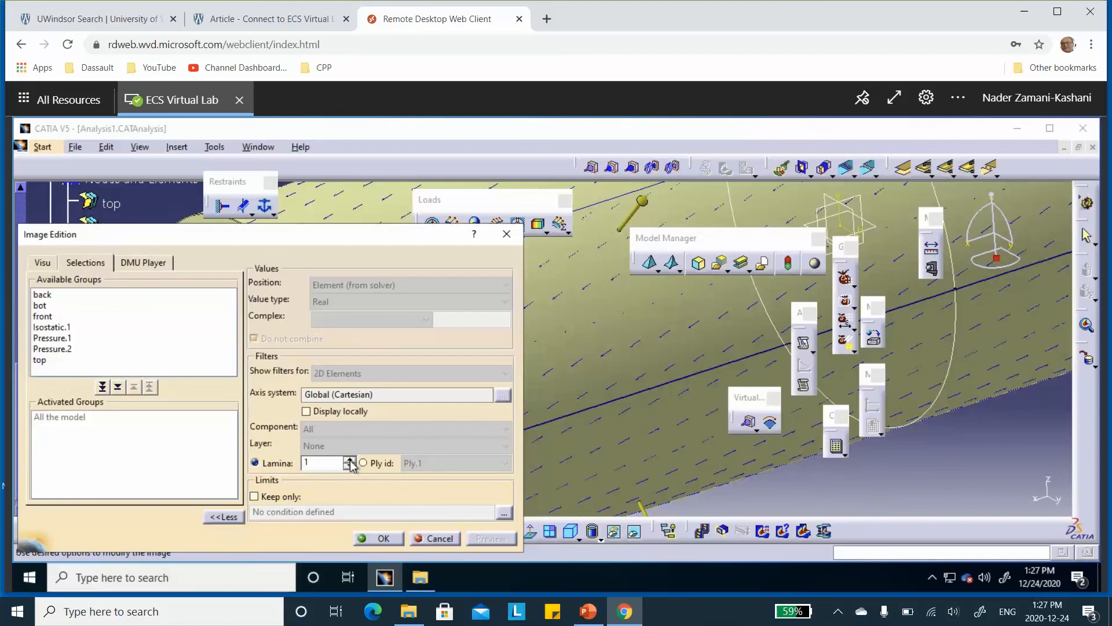
click(349, 460)
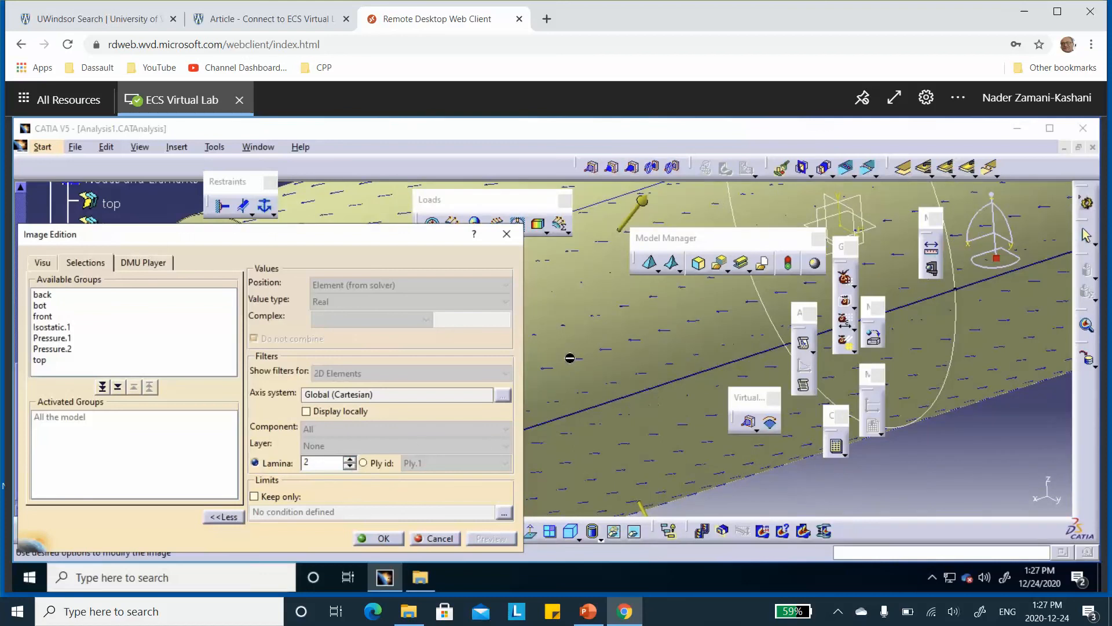
click(349, 459)
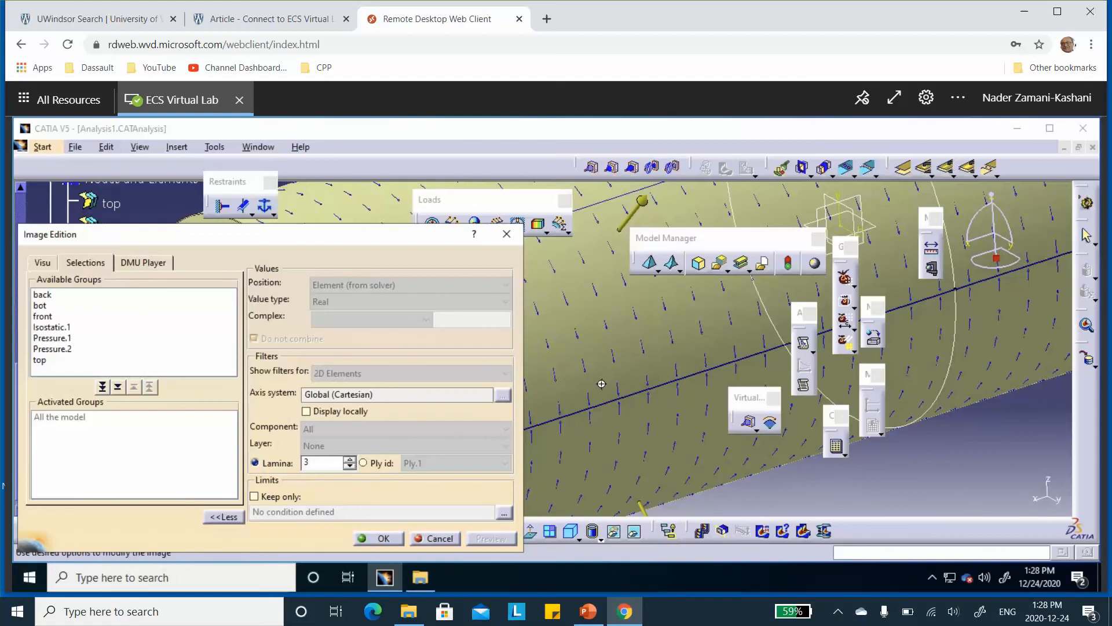
ctrl+middle_drag(601, 384, 691, 380)
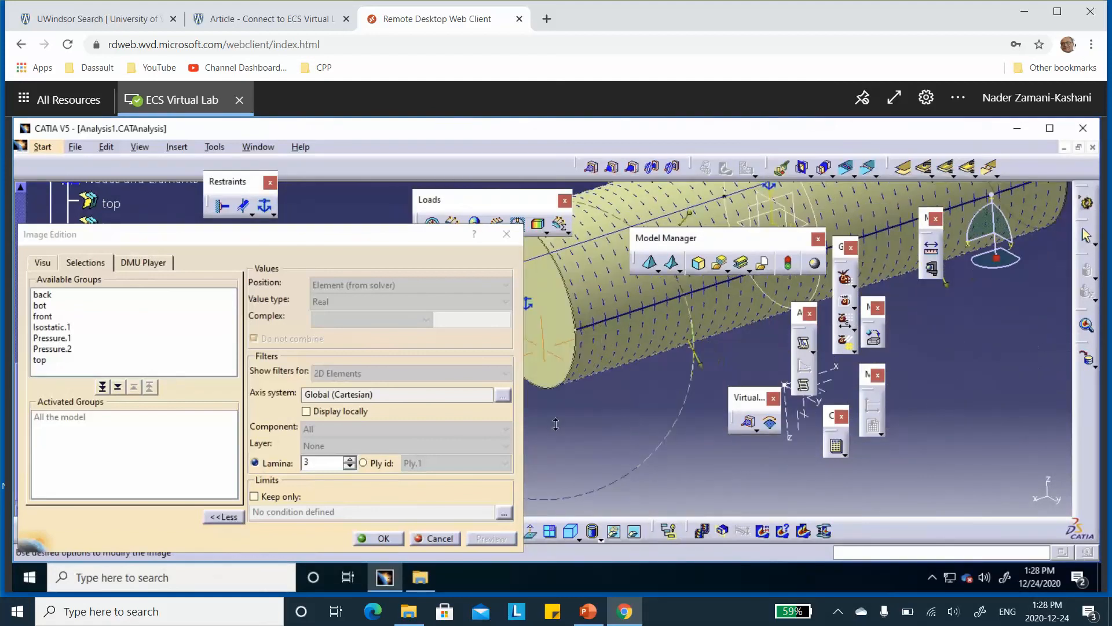
click(384, 538)
Compute the complete analysis with the All option and accept the resource estimation to run the solver
middle_drag(579, 440, 480, 448)
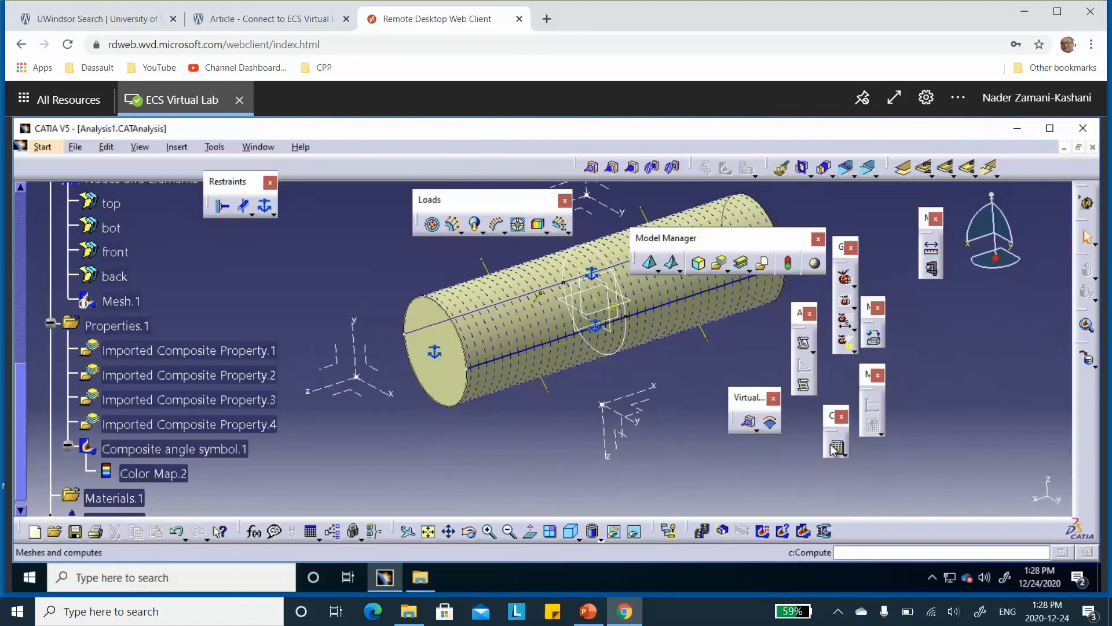
click(824, 530)
click(850, 435)
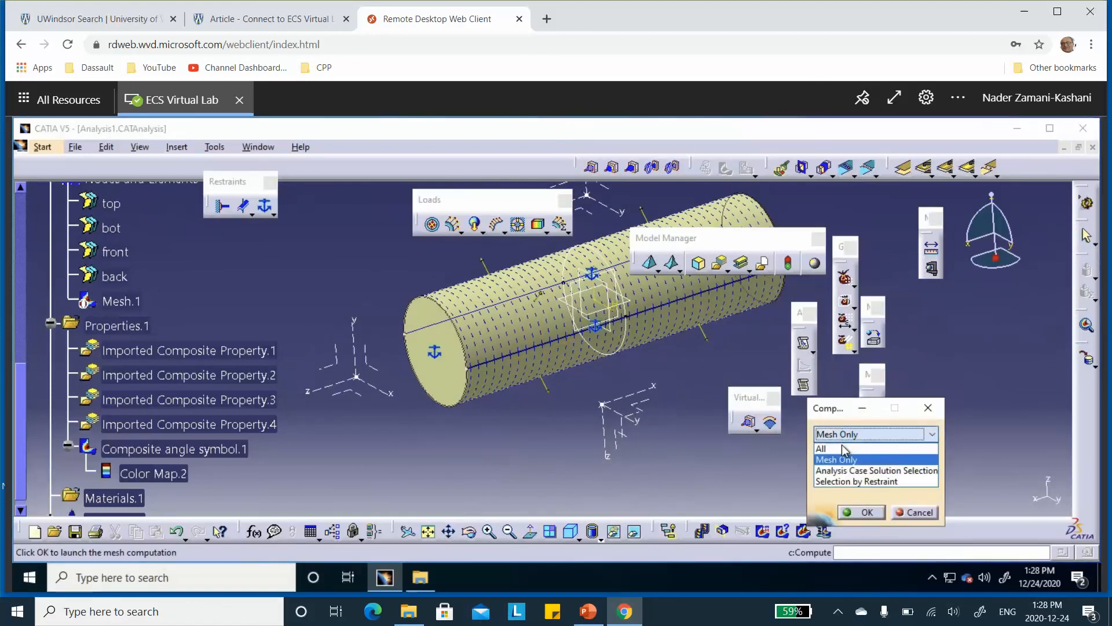
click(838, 449)
click(867, 513)
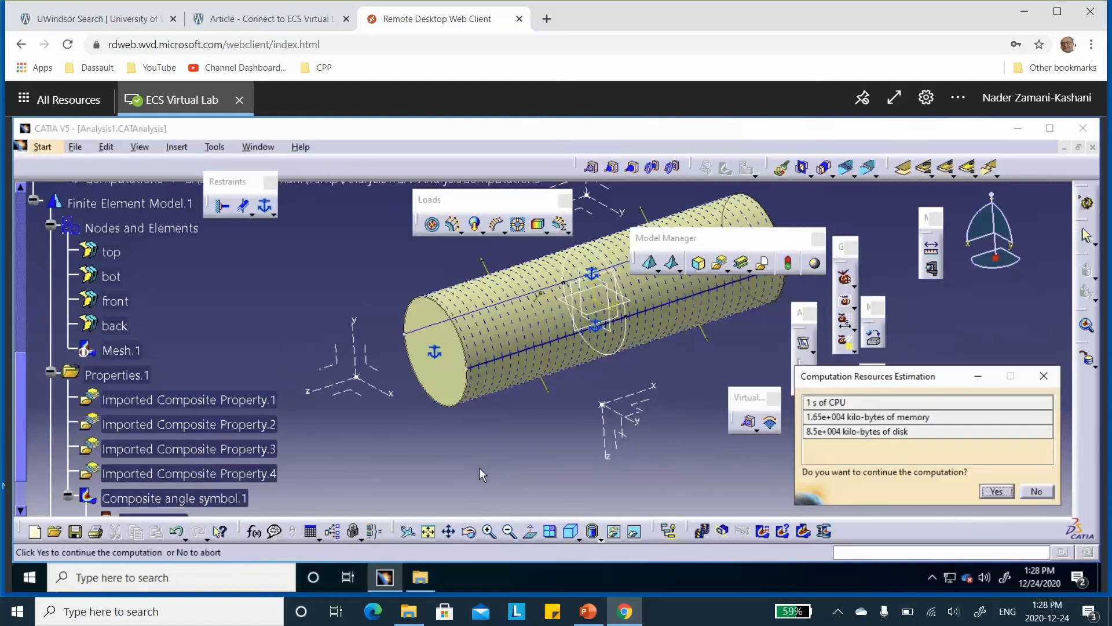
click(987, 490)
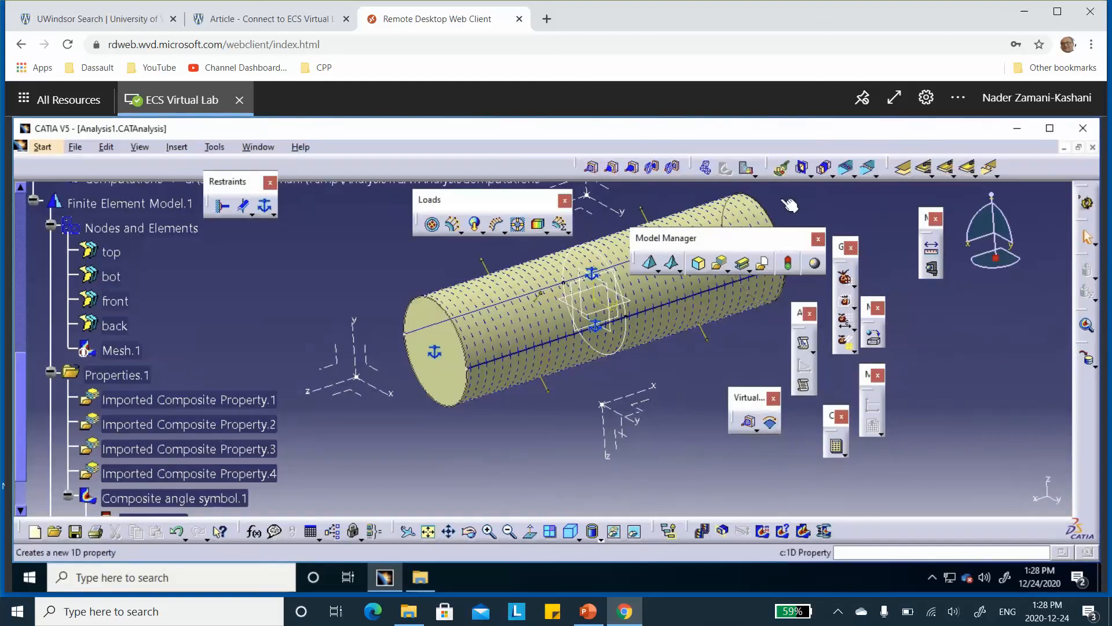
Display the translational displacement image and change its visualization type to Average iso with the Norm criterion
click(748, 169)
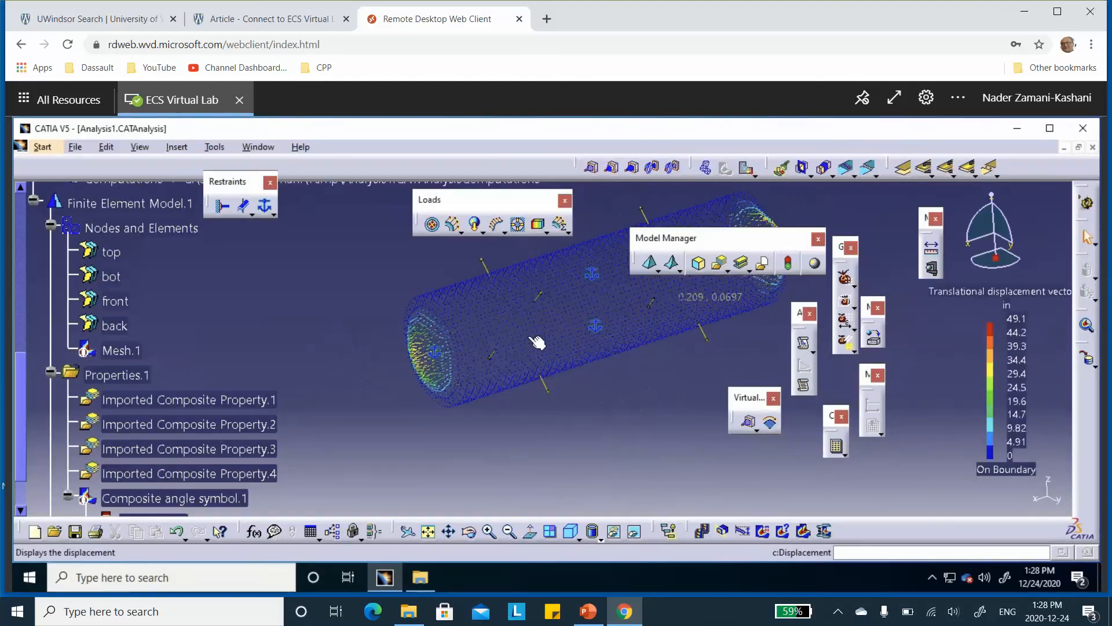
mouse_move(501, 341)
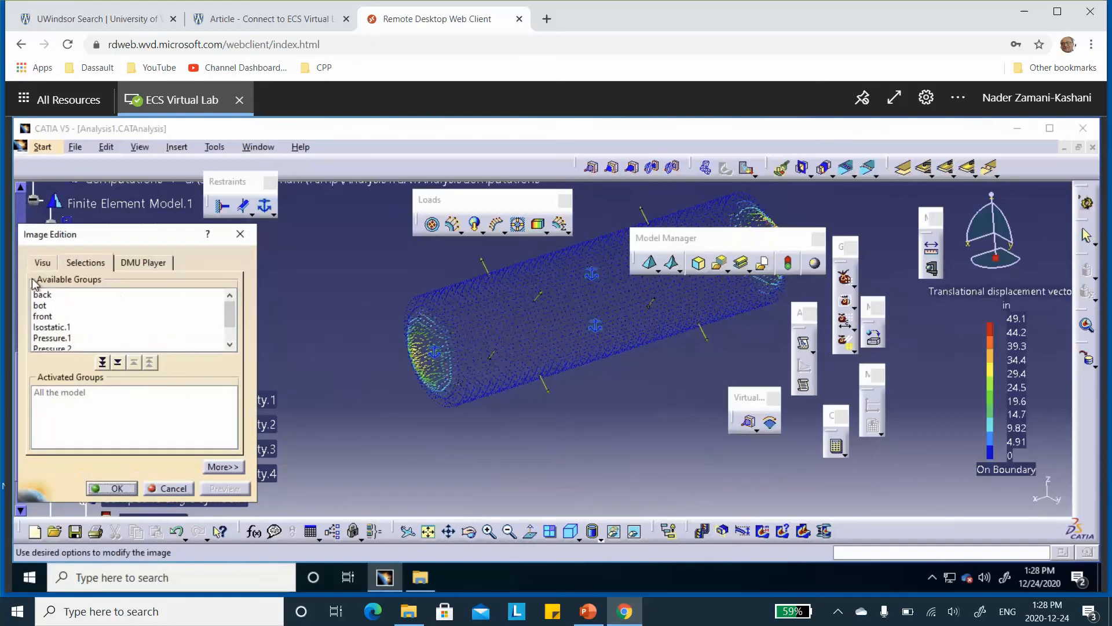
click(42, 264)
click(51, 311)
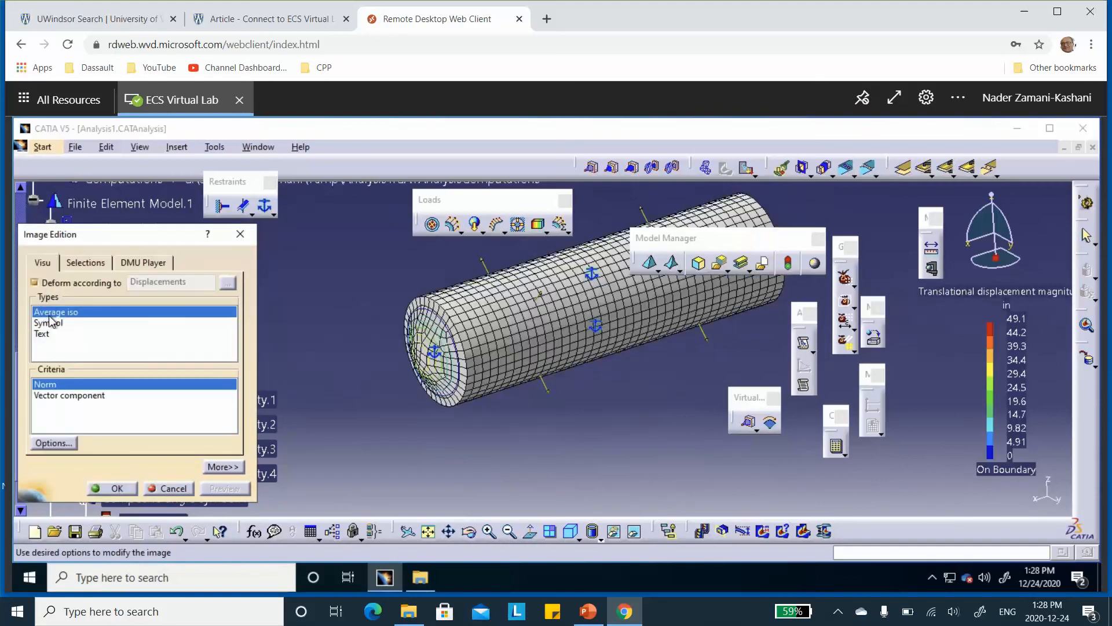
click(117, 489)
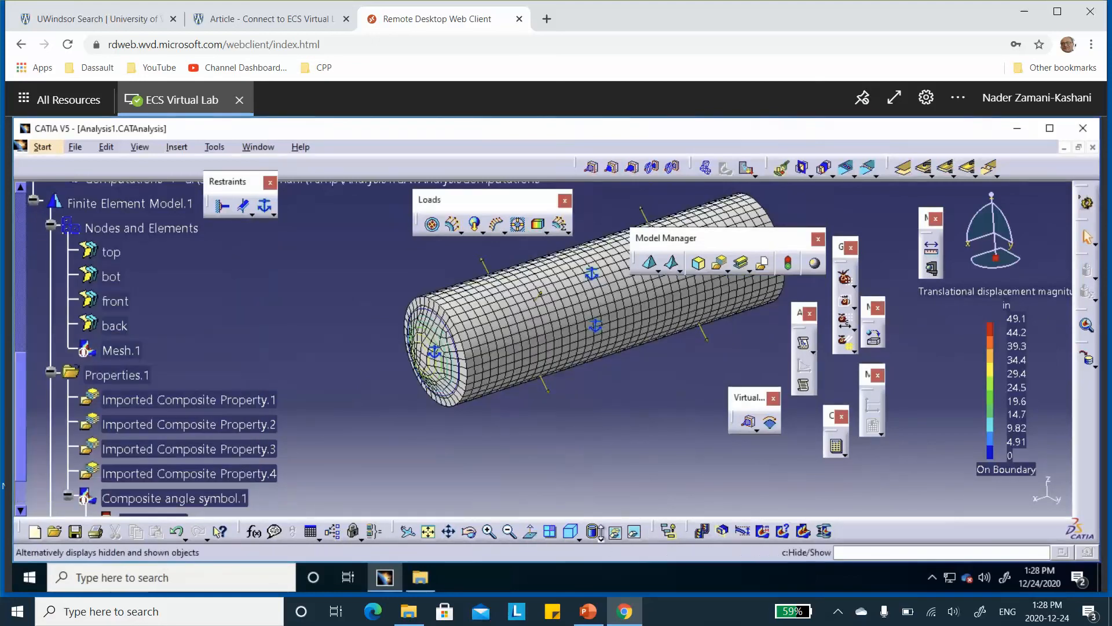
Switch the view mode to Shading with Material and inspect the displacement contours on the cylinder and front end cap
click(600, 539)
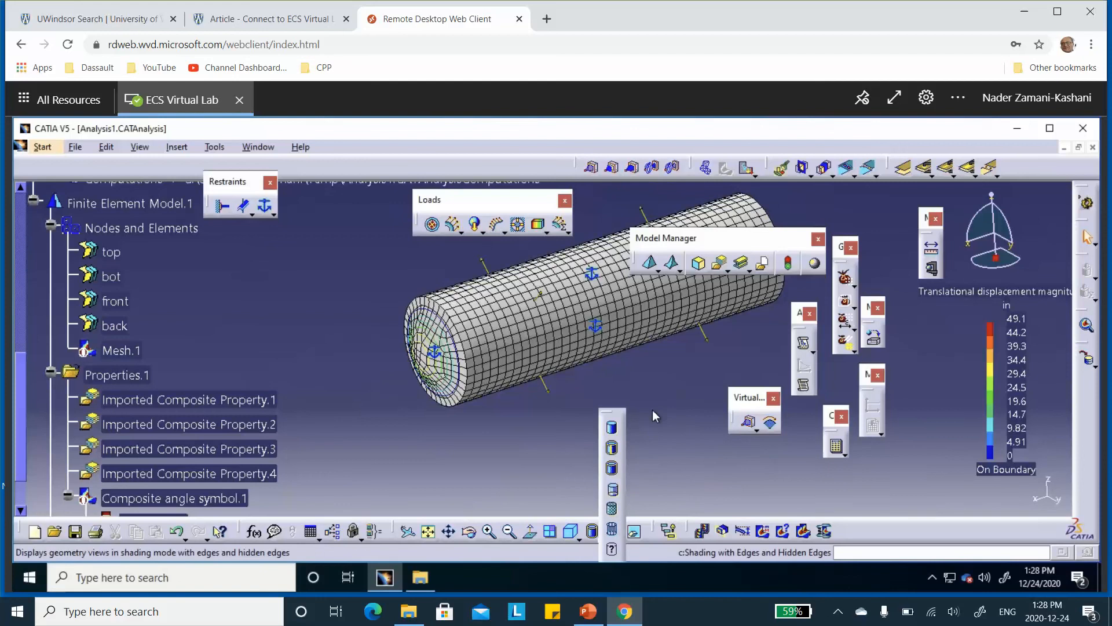
click(611, 488)
mouse_move(570, 457)
middle_down()
mouse_move(561, 400)
mouse_move(580, 473)
middle_up()
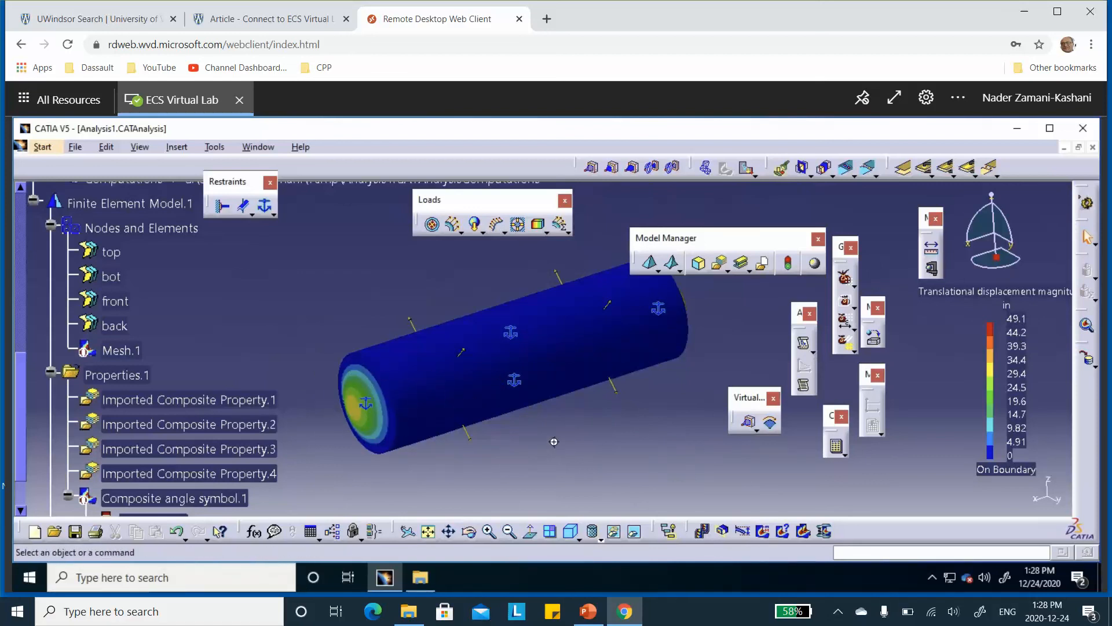
middle_drag(551, 443, 580, 419)
click(578, 426)
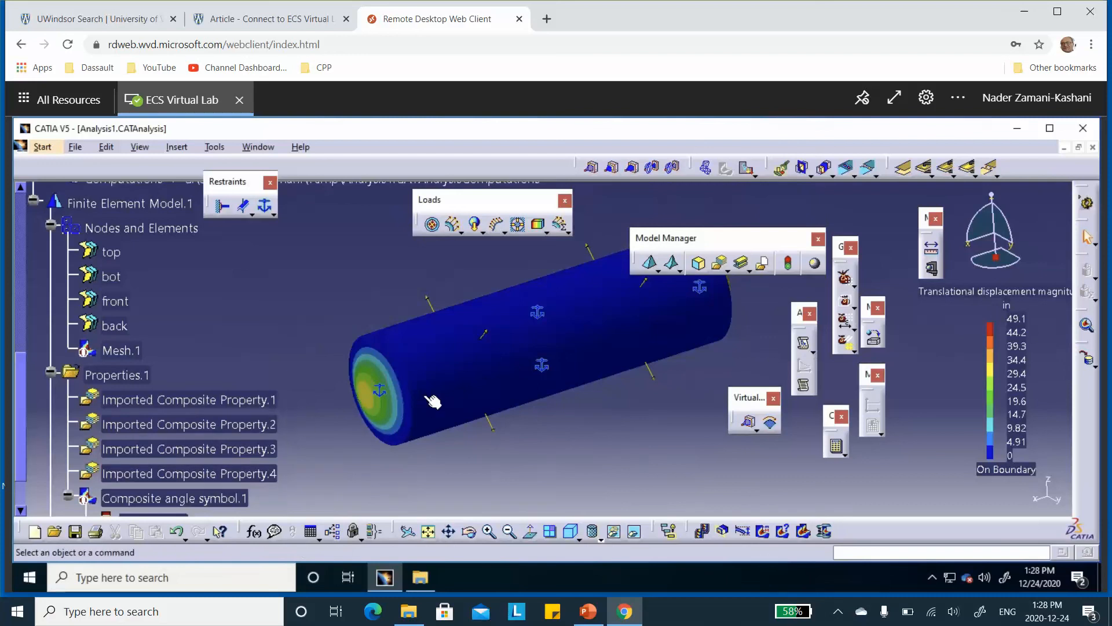
middle_drag(469, 414, 470, 430)
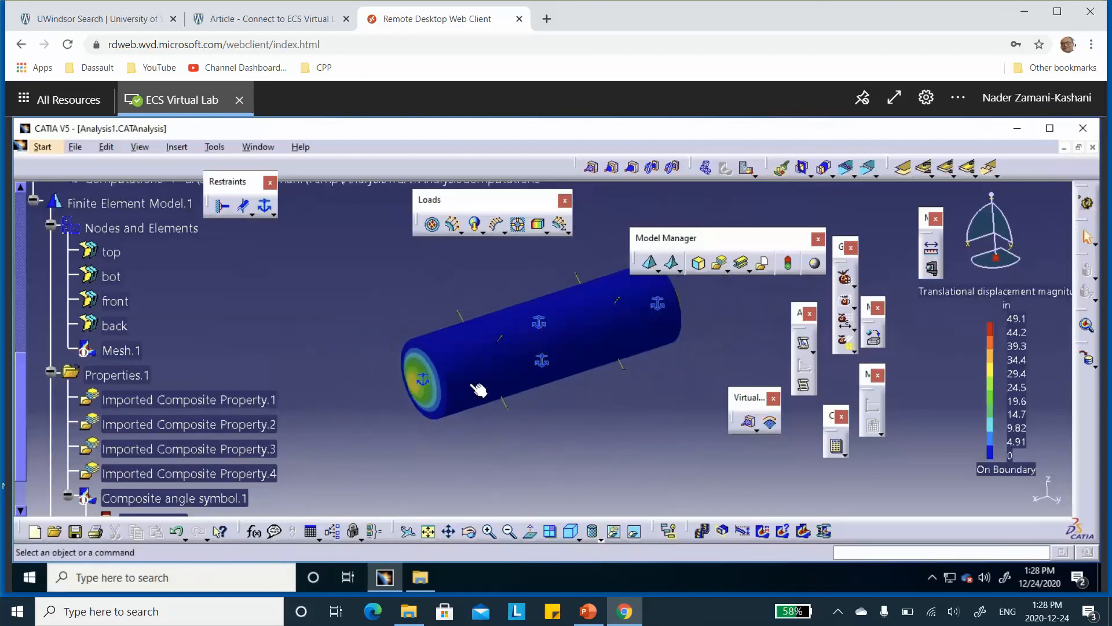
middle_drag(459, 392, 435, 418)
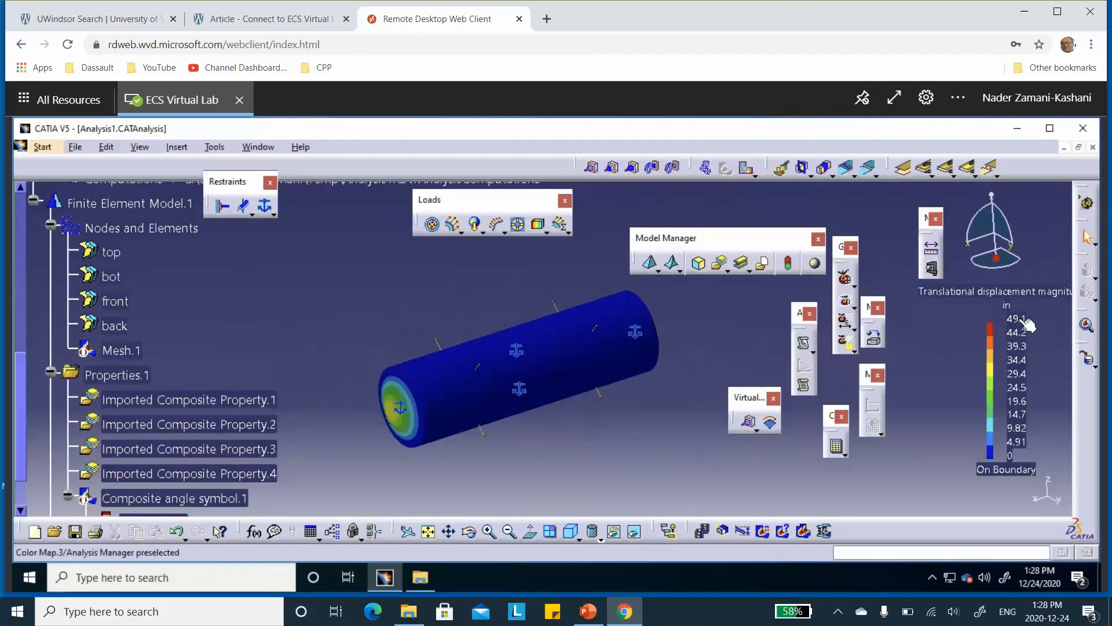
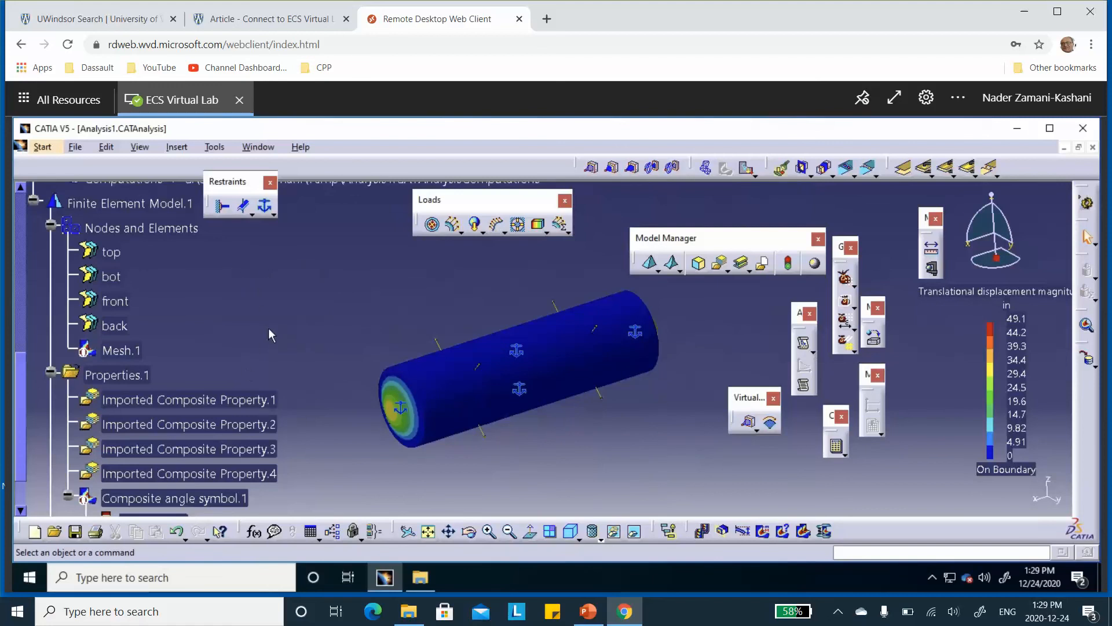
Create a box group with the default box enclosing a band around the middle of the cylinder
scroll(269, 328, down, 3)
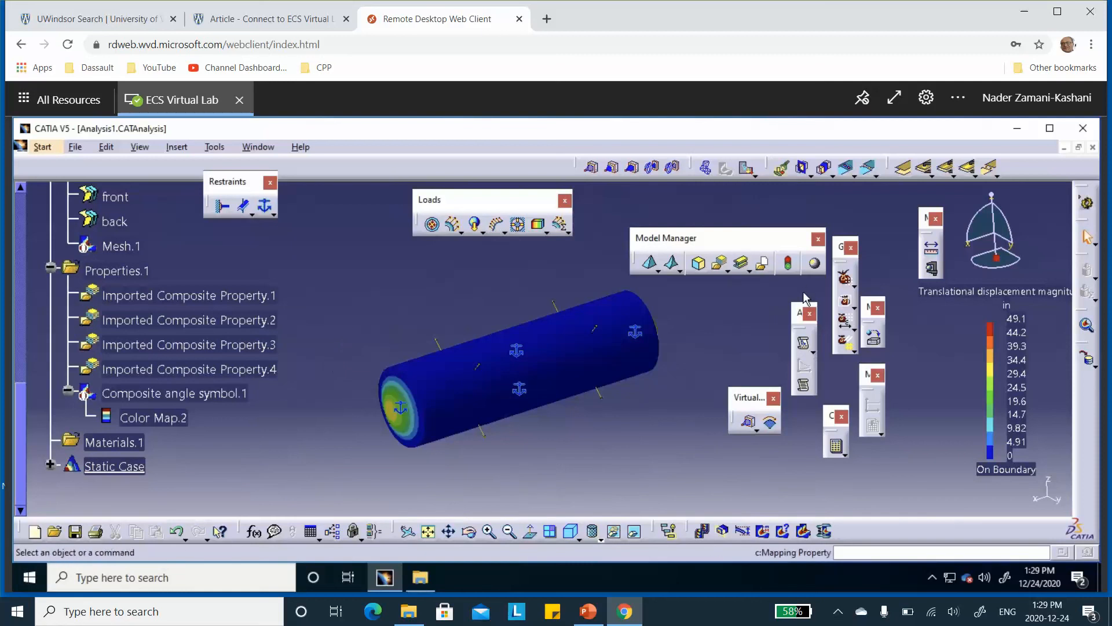
click(844, 319)
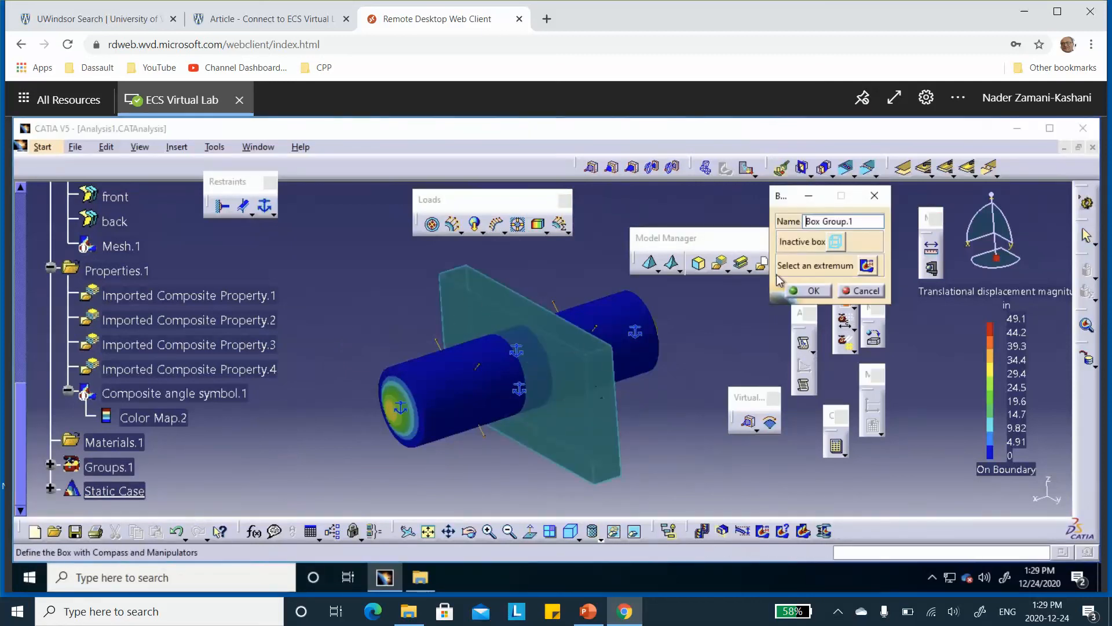
click(813, 291)
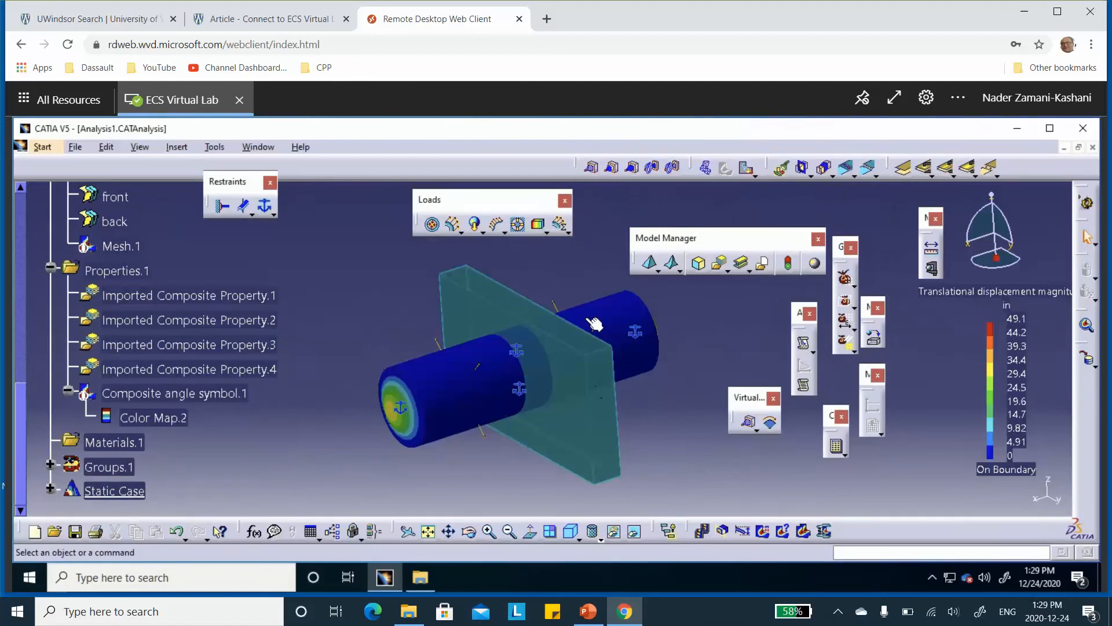
Generate a Stress full tensor component (nodal values) image from the static case solution, filtering the available images by physical type Stress
scroll(301, 288, down, 1)
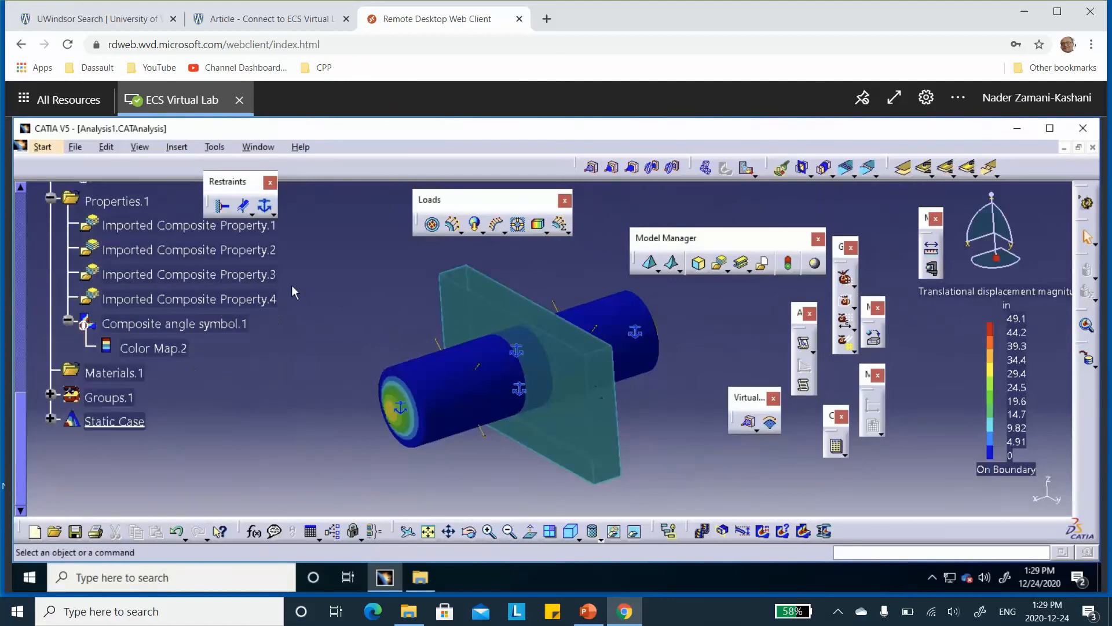
click(50, 419)
scroll(193, 367, down, 1)
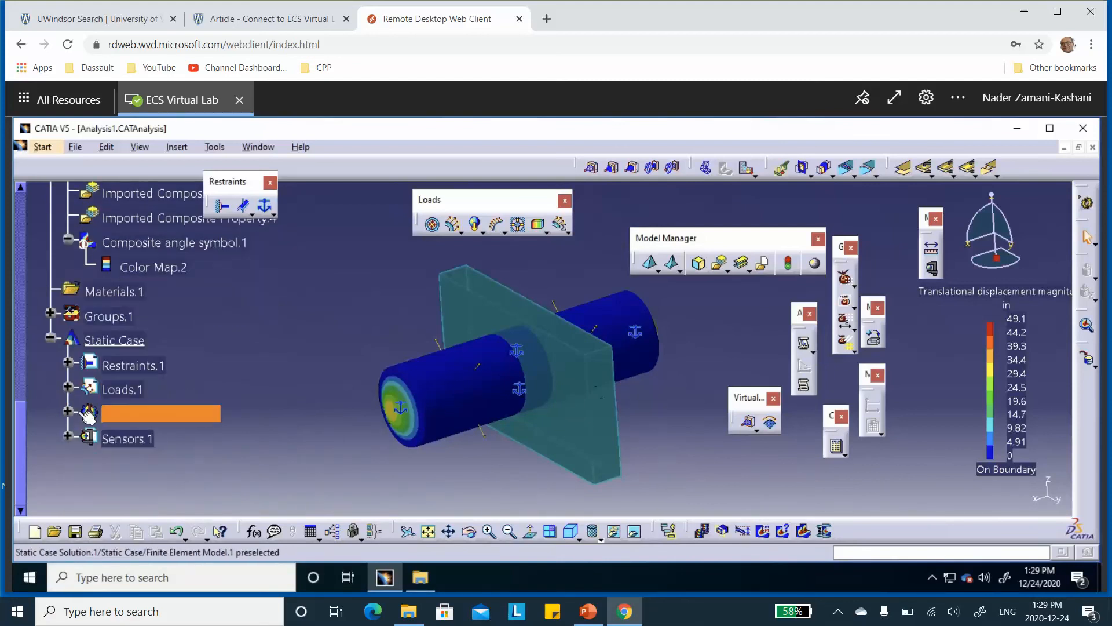
click(69, 412)
right_click(149, 418)
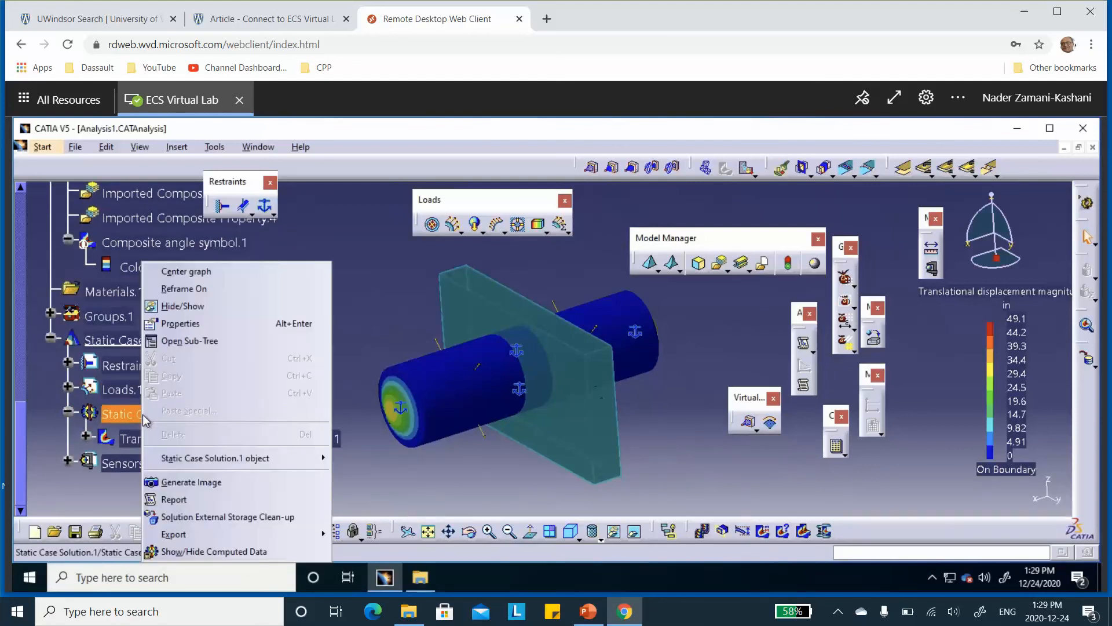
click(191, 482)
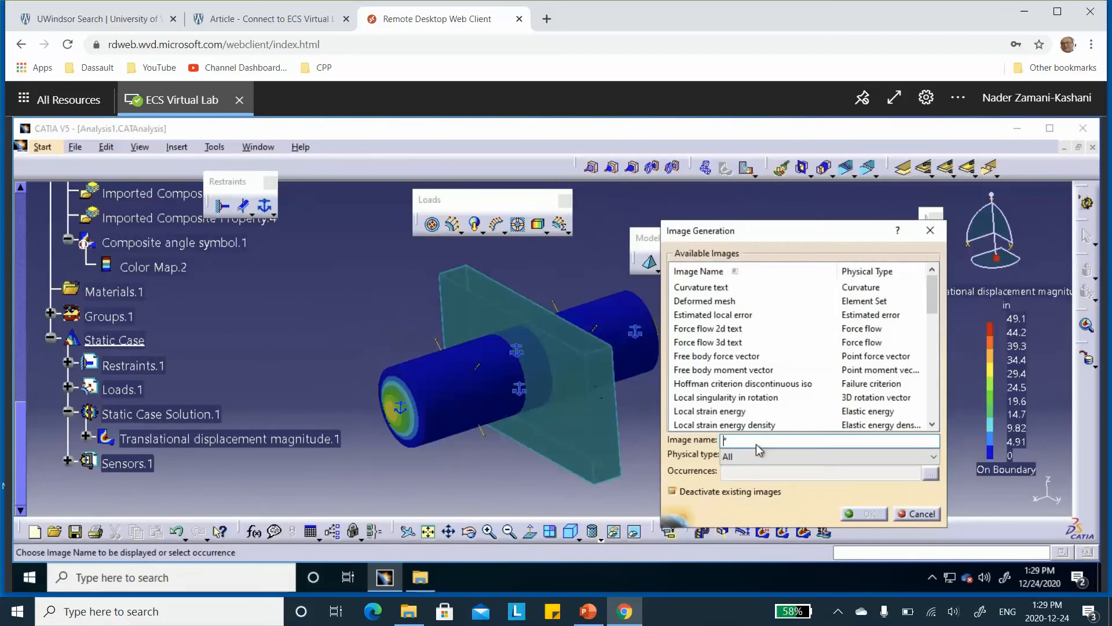
click(749, 455)
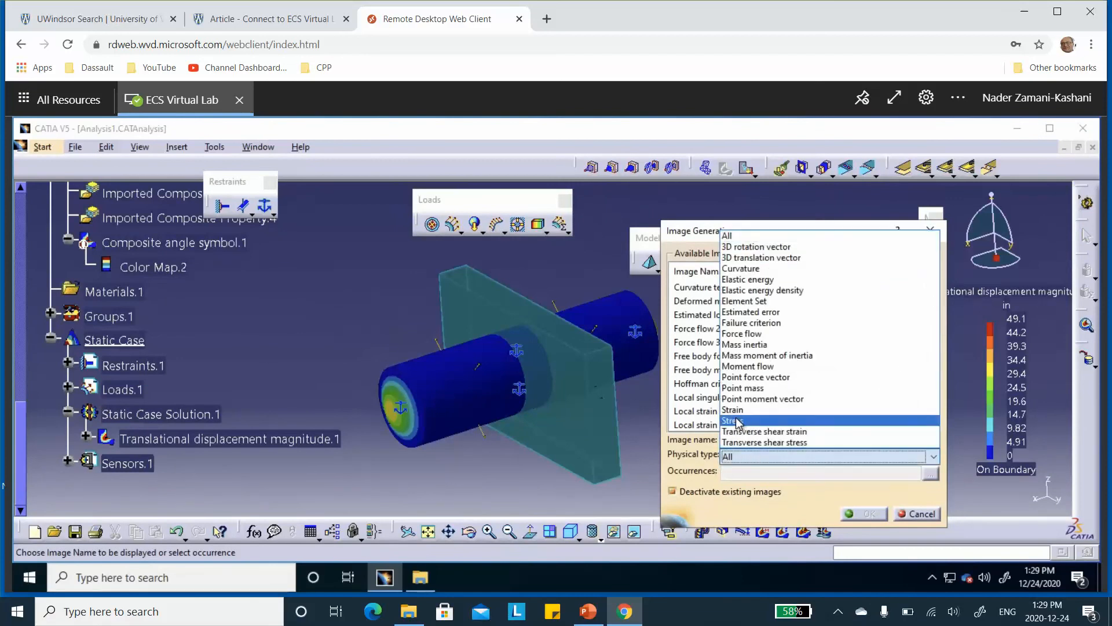
click(738, 420)
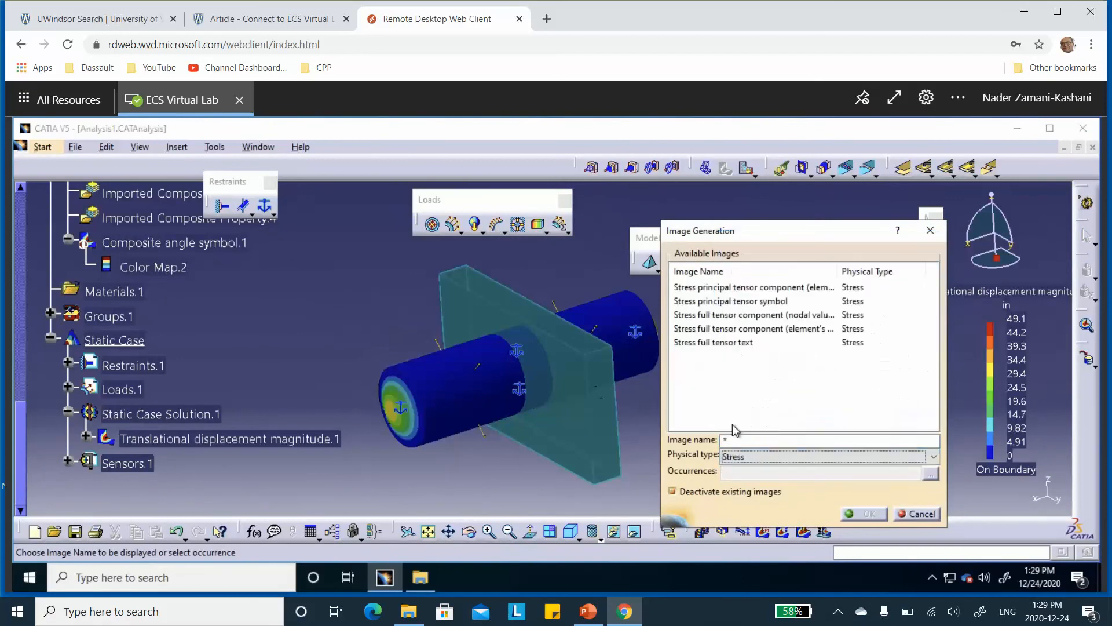
click(744, 316)
click(867, 514)
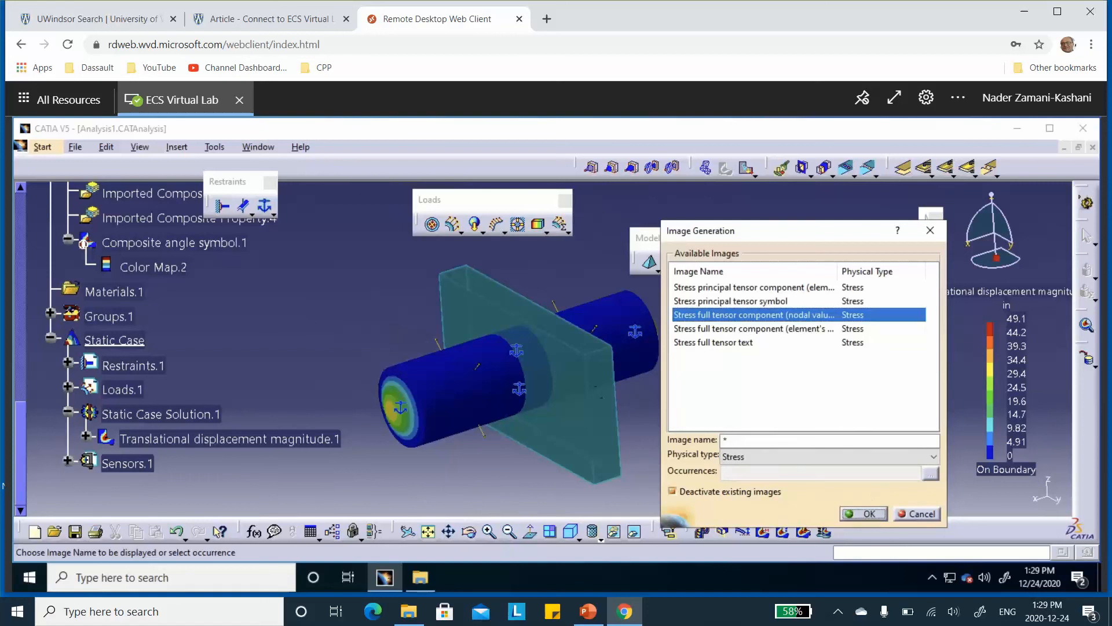
Set the stress image's criterion to Von Mises without deformation and restrict its display to Box Group.1
scroll(294, 332, down, 1)
scroll(293, 339, down, 1)
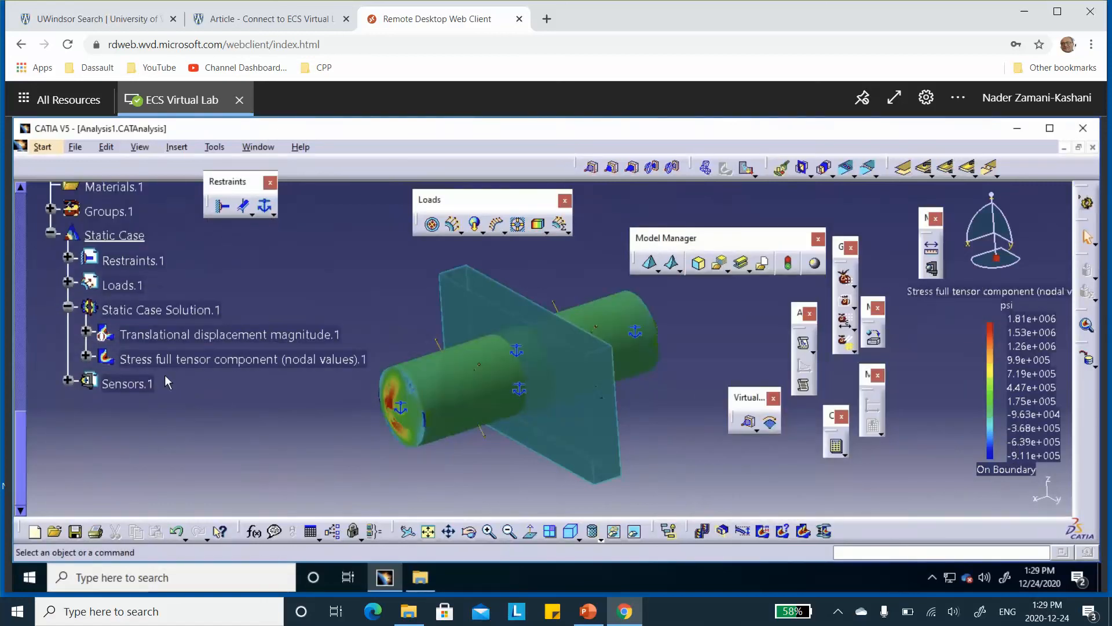
double_click(183, 366)
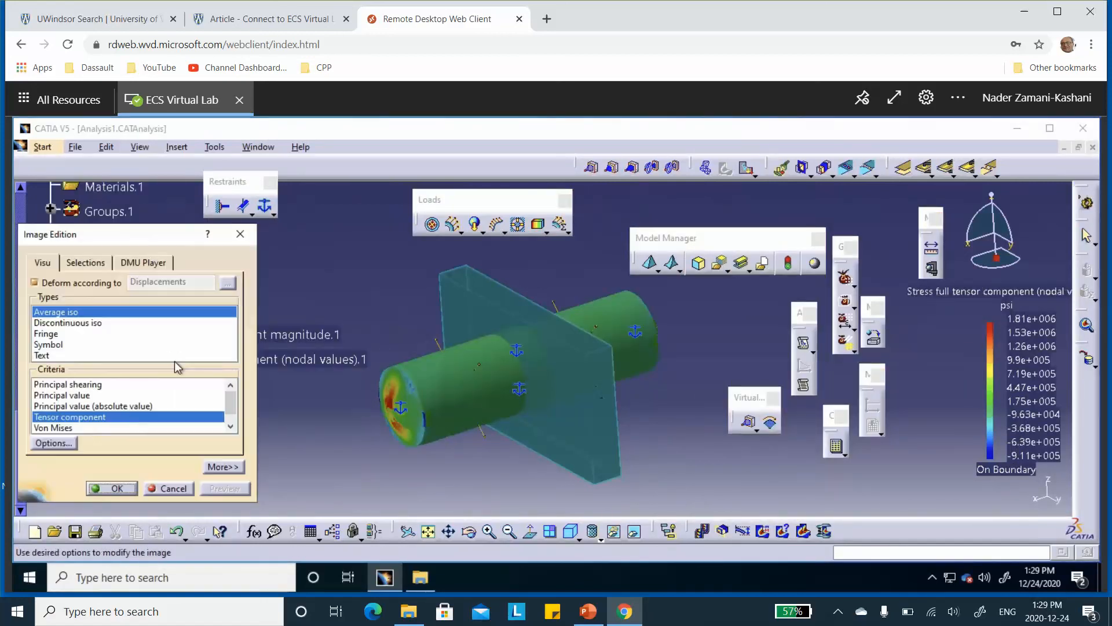
click(58, 429)
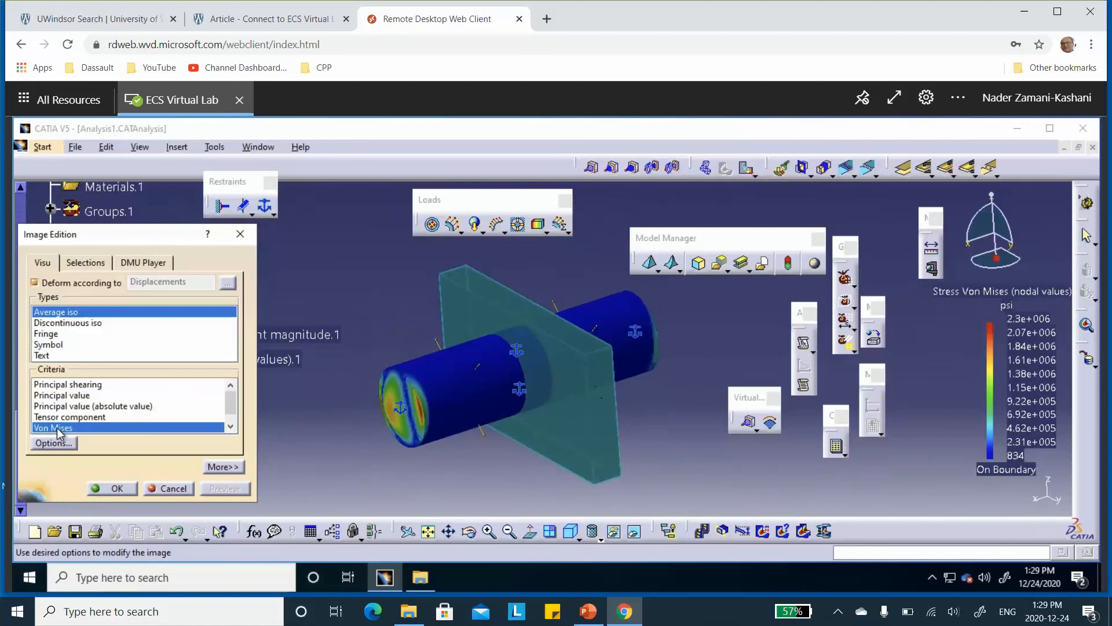
click(36, 283)
click(87, 264)
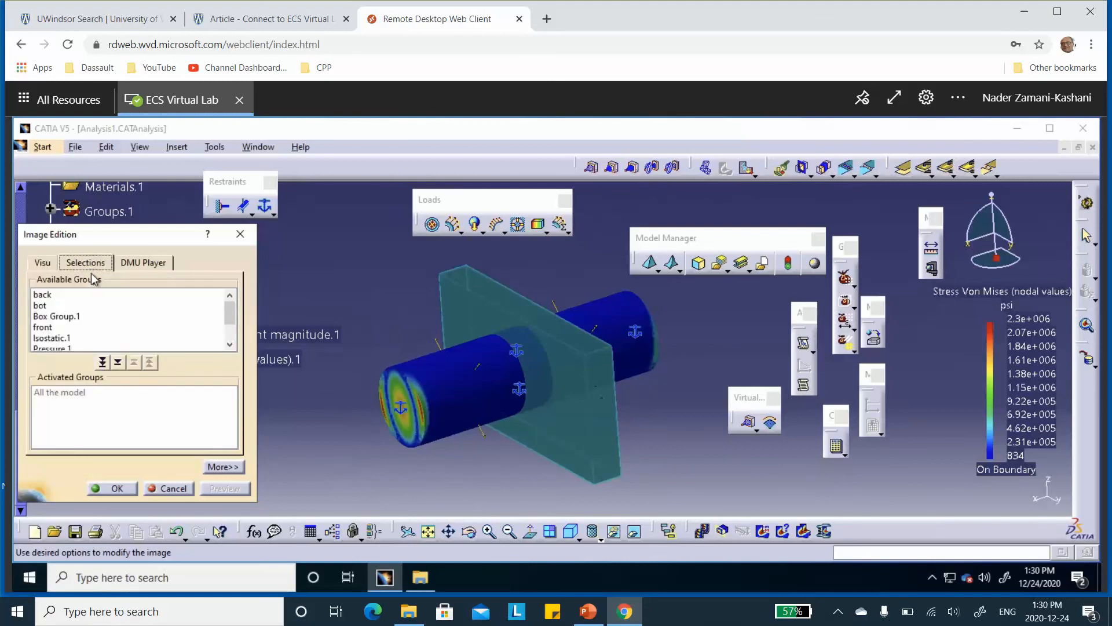
double_click(58, 315)
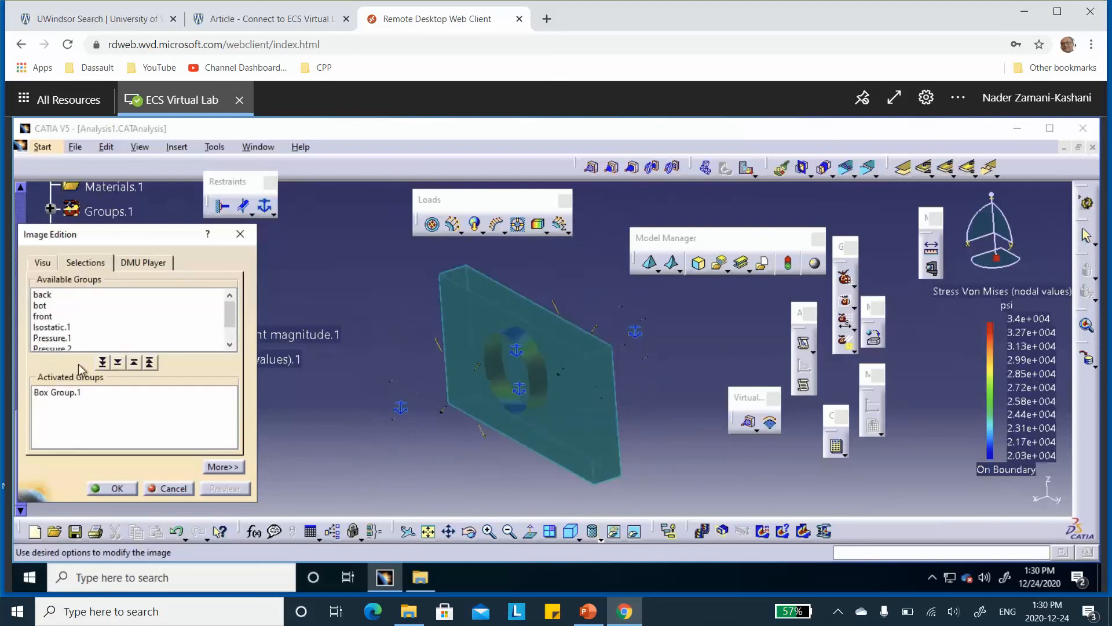
click(119, 488)
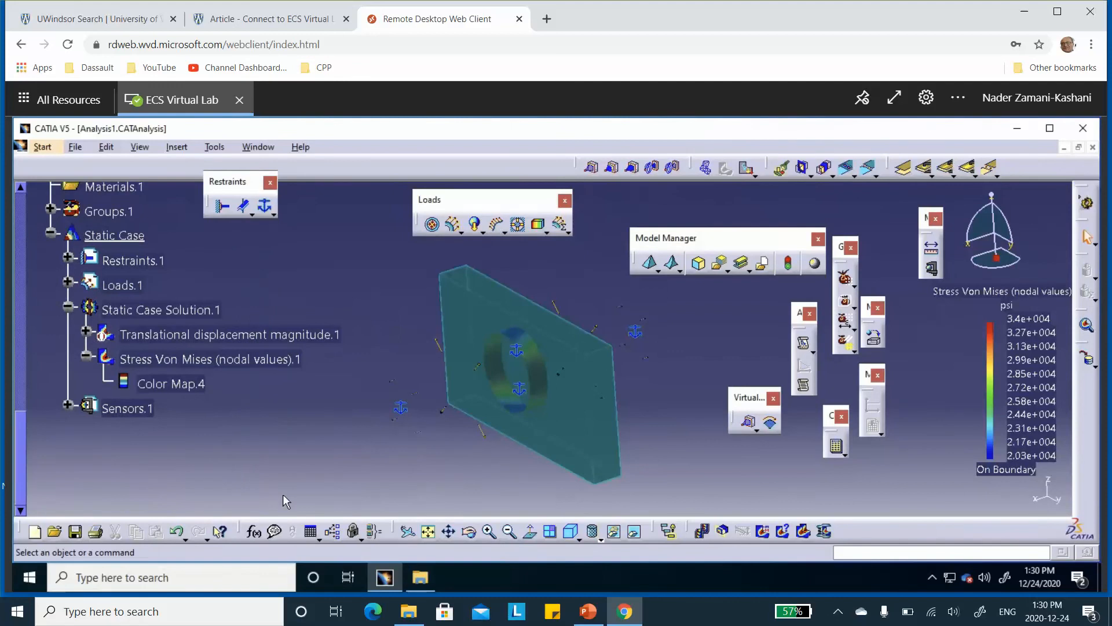
Hide the box group's box and inspect the Von Mises contours on the isolated middle ring
right_click(571, 417)
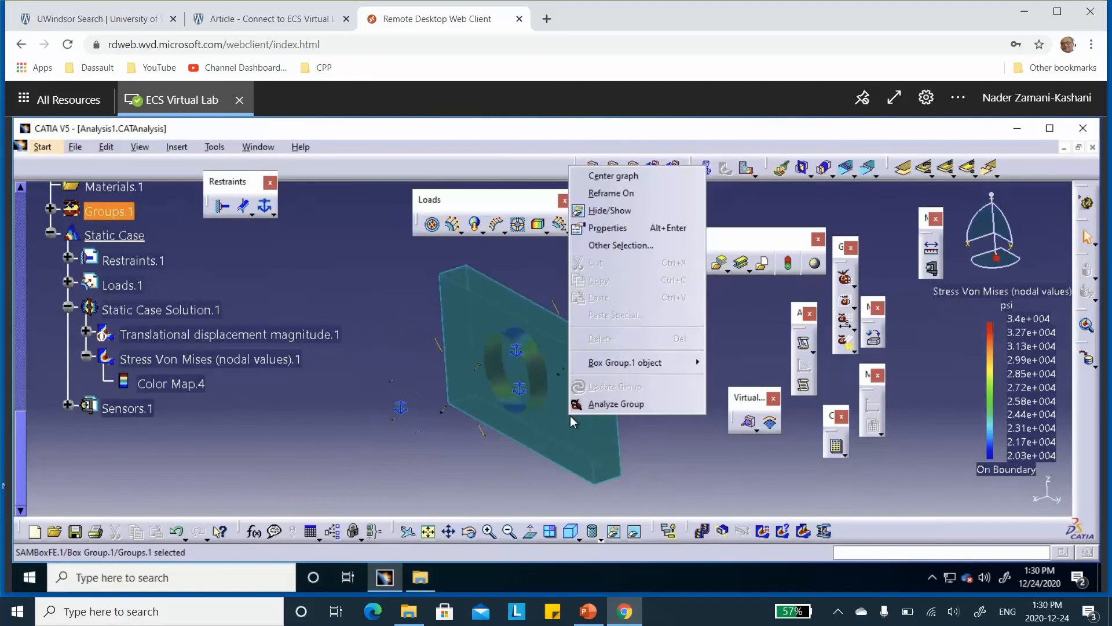
click(602, 211)
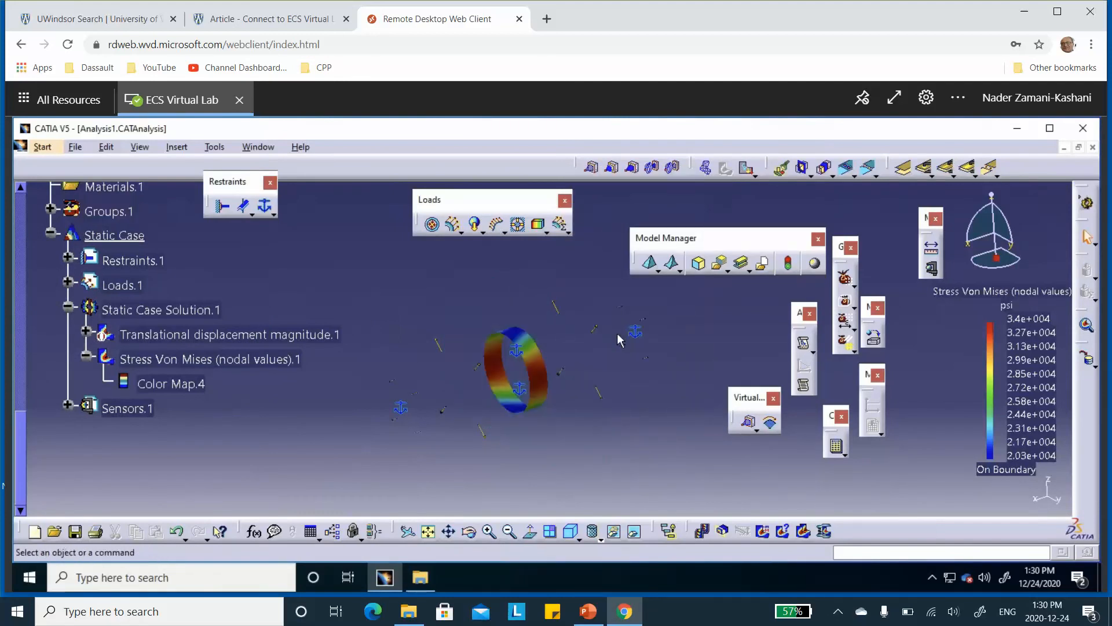
middle_drag(601, 330, 585, 306)
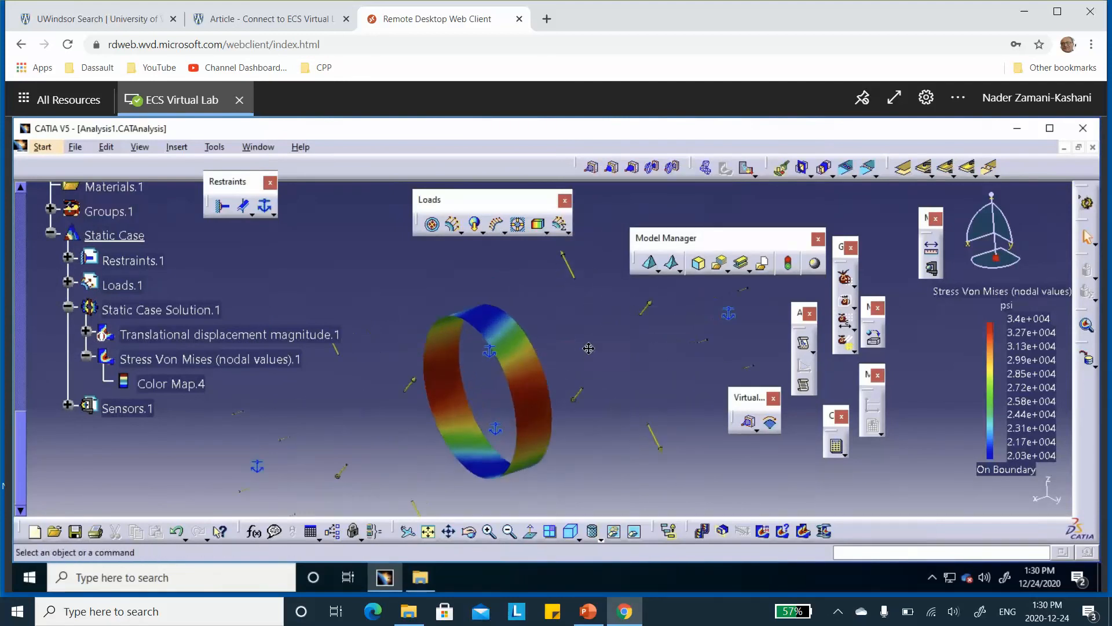
middle_drag(589, 351, 609, 311)
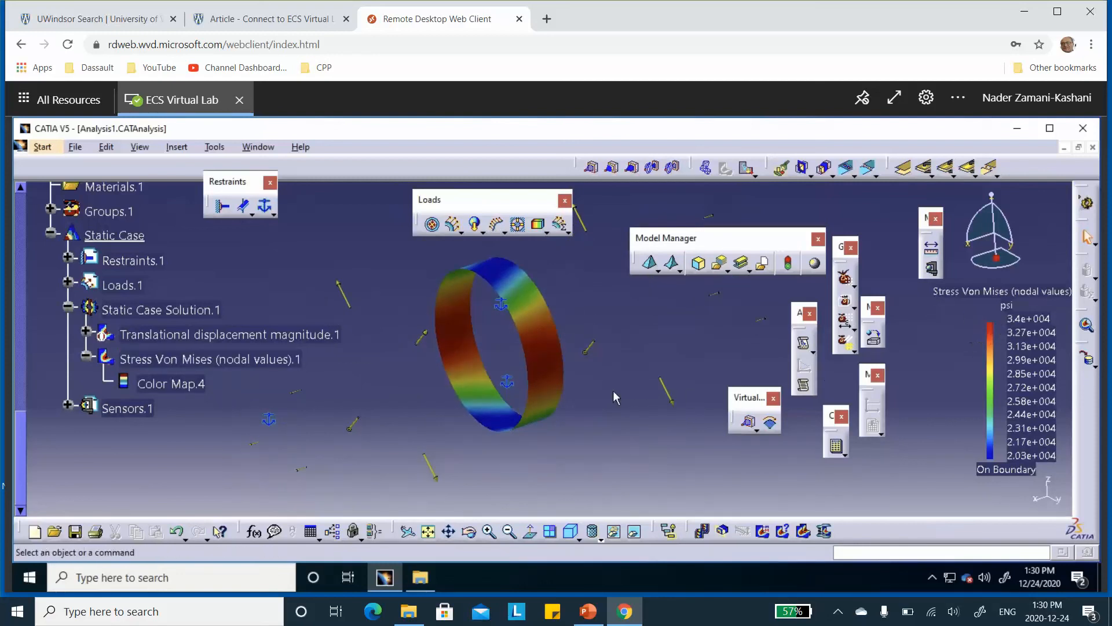
Change the Von Mises stress image to the Discontinuous iso type and set its lamina filter to 3
click(225, 362)
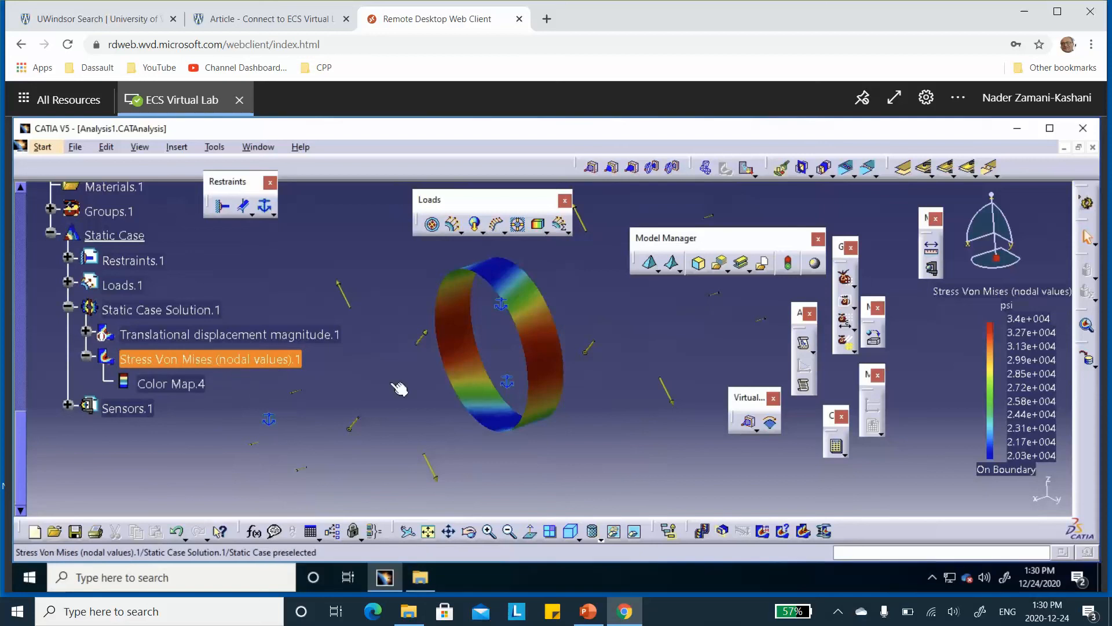
double_click(225, 361)
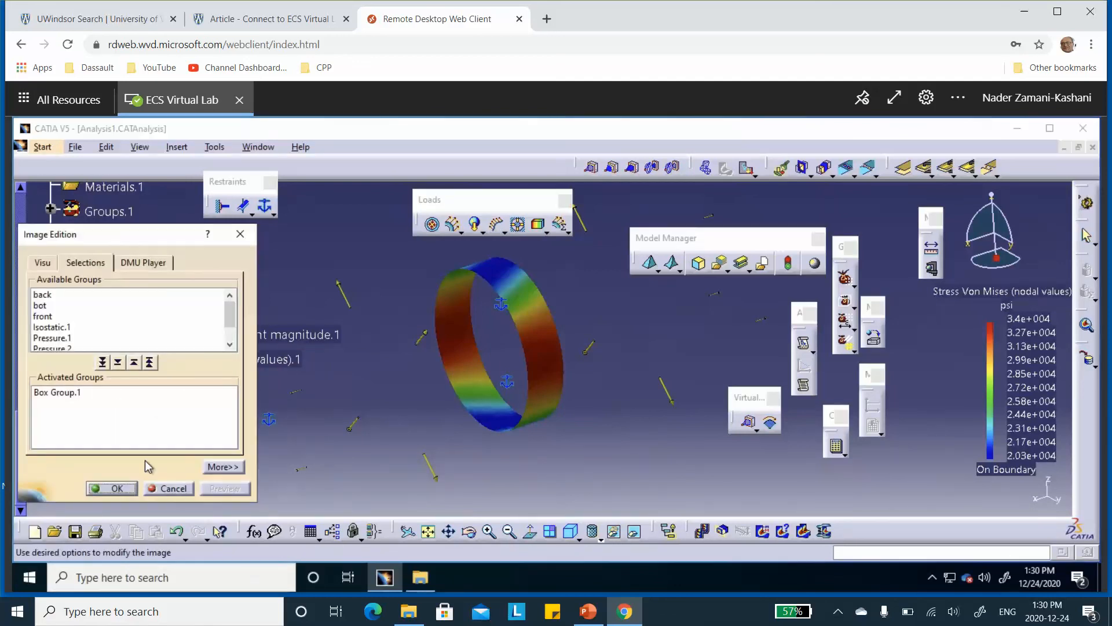
click(45, 265)
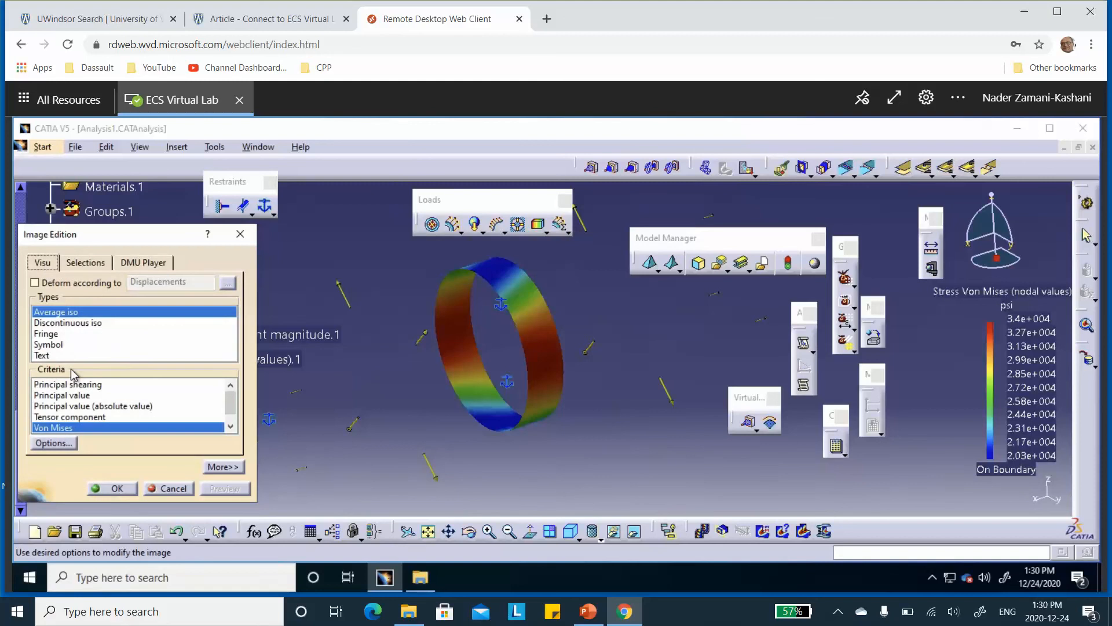
click(64, 323)
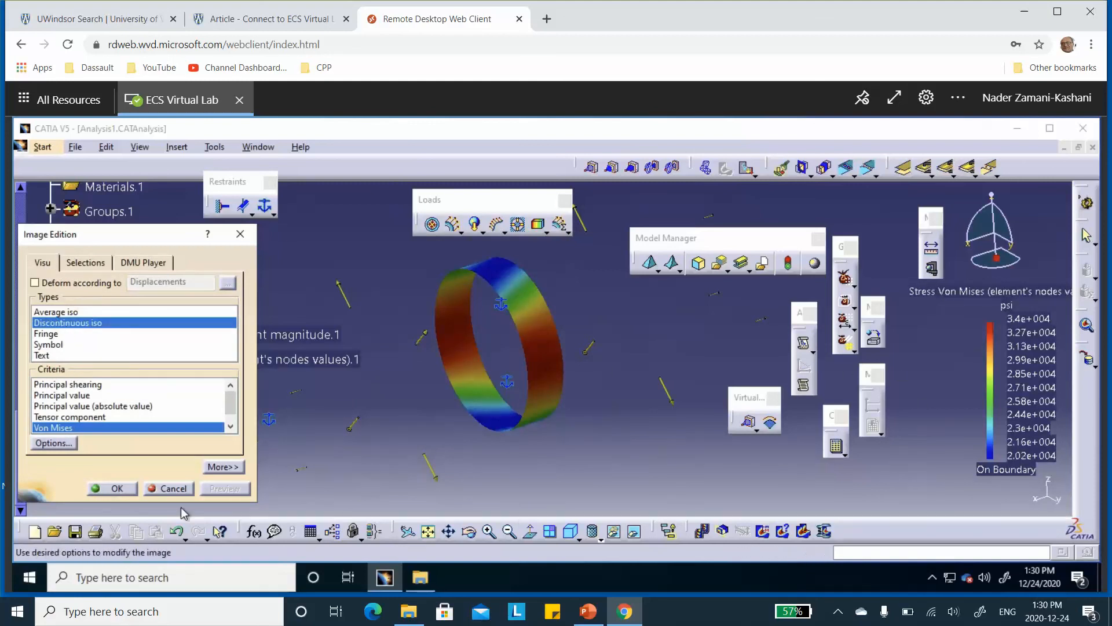
click(223, 467)
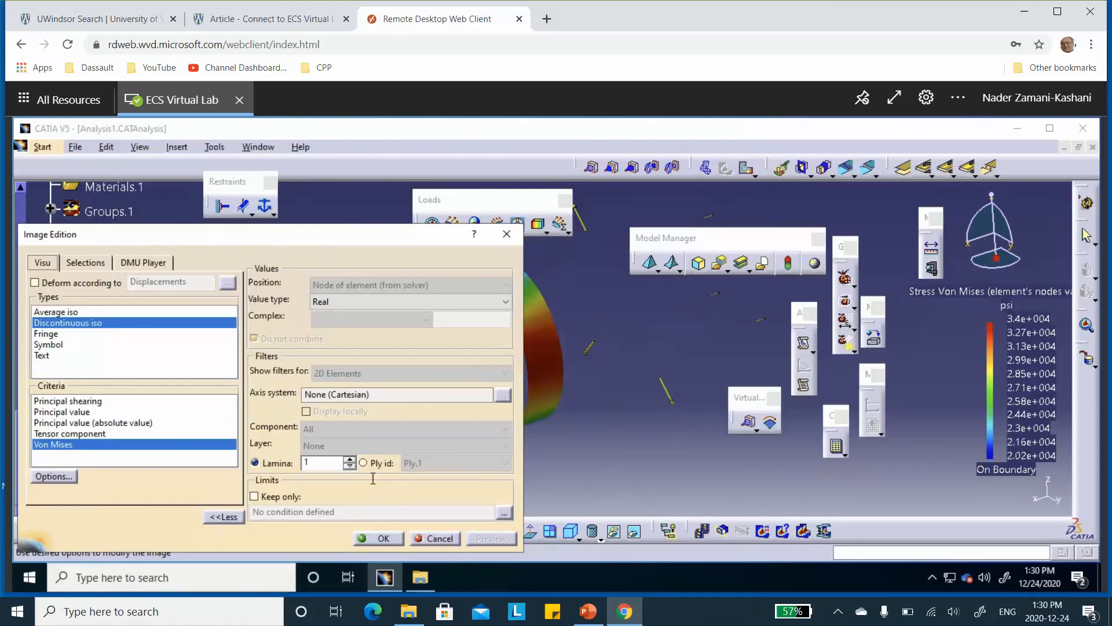
click(349, 459)
click(350, 459)
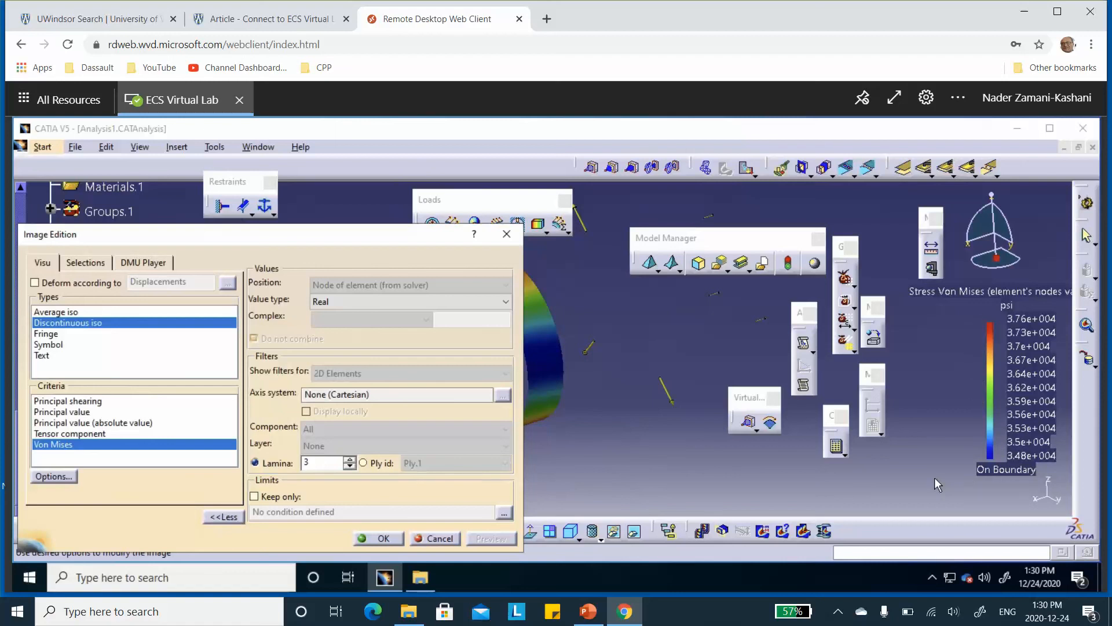
Switch to PowerPoint to review the ply stresses on slide 5, then return to CATIA and accept the lamina 3 image settings
click(588, 612)
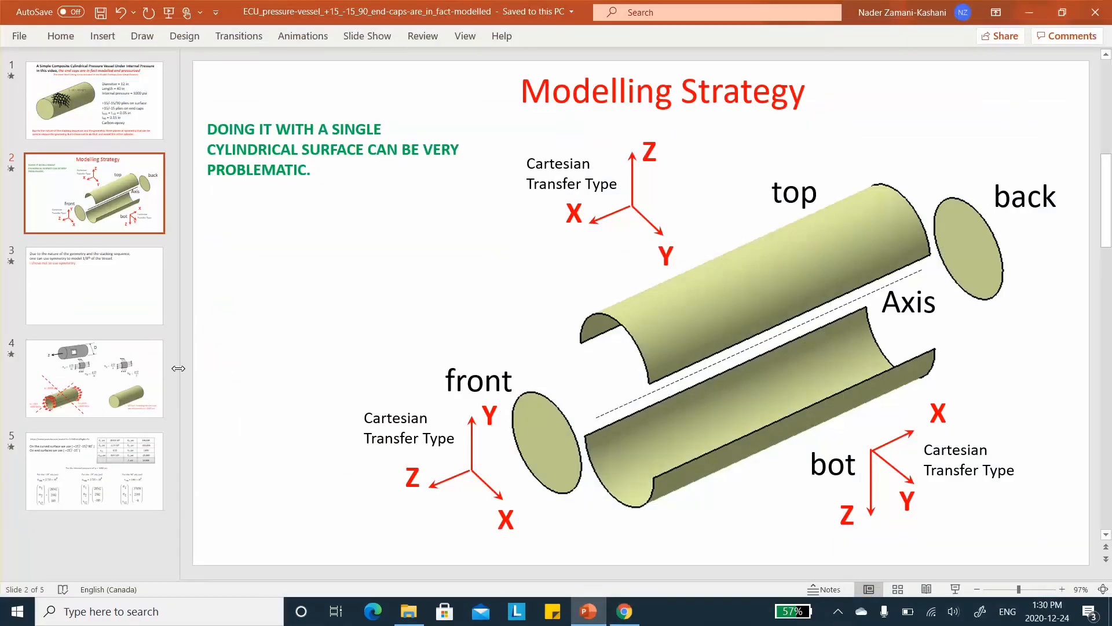
click(131, 458)
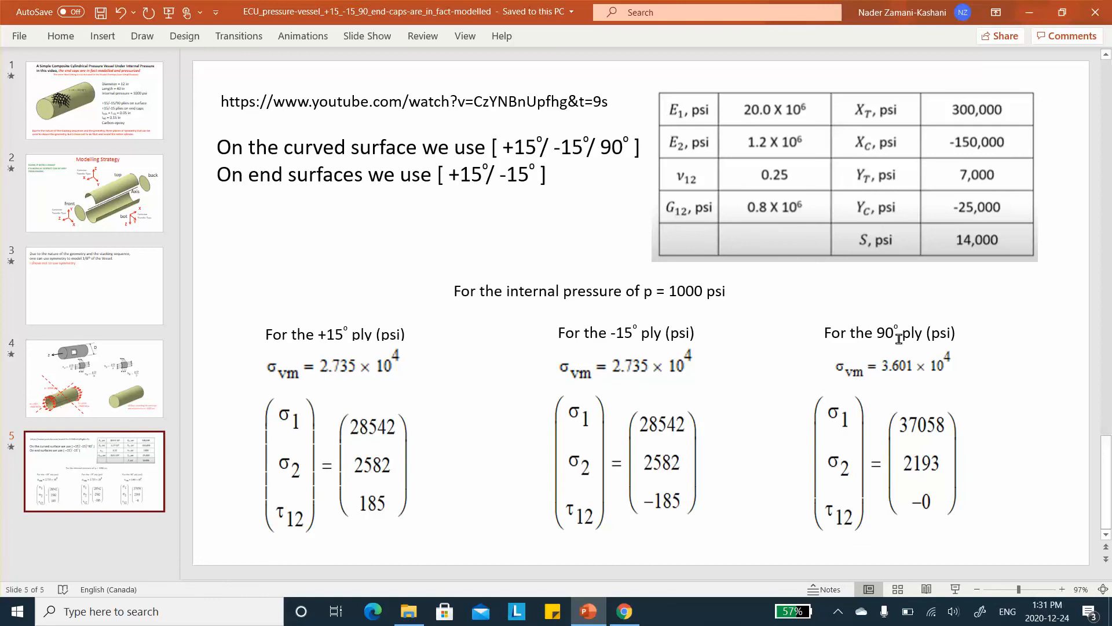
click(1030, 12)
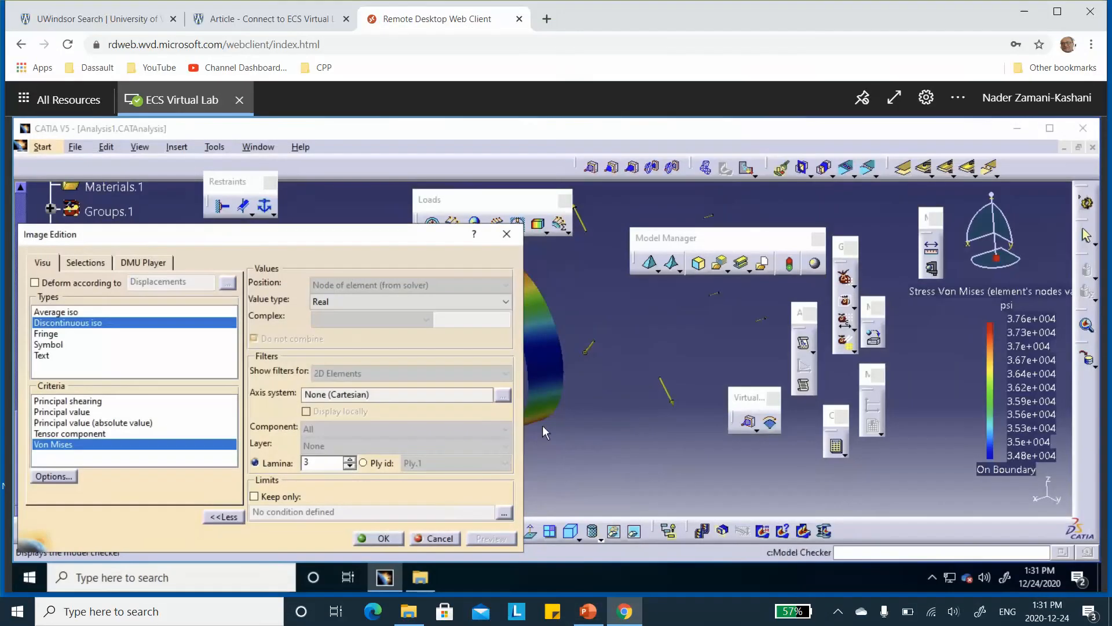
click(384, 539)
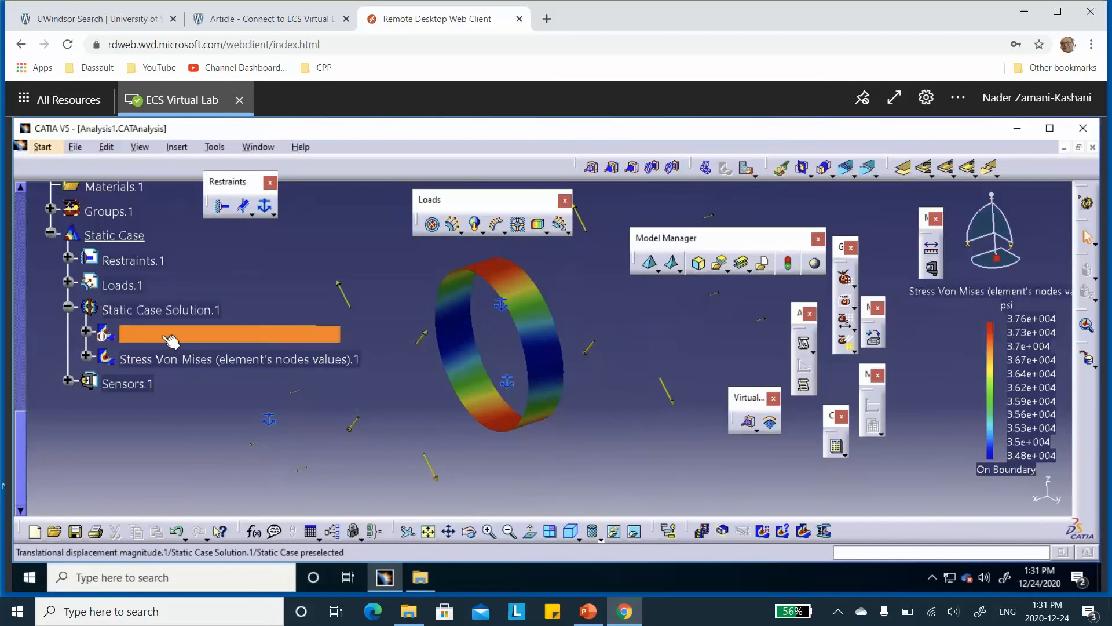
Generate another Stress full tensor component (nodal values) image from Static Case Solution.1 using the Stress physical type
right_click(168, 311)
click(170, 308)
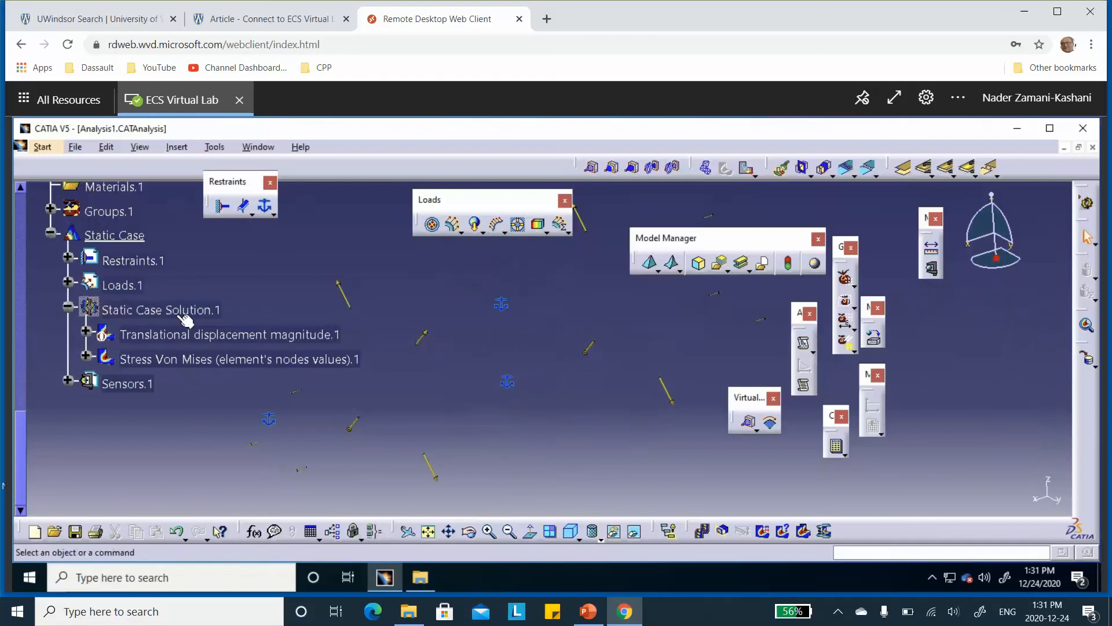
click(174, 311)
right_click(173, 310)
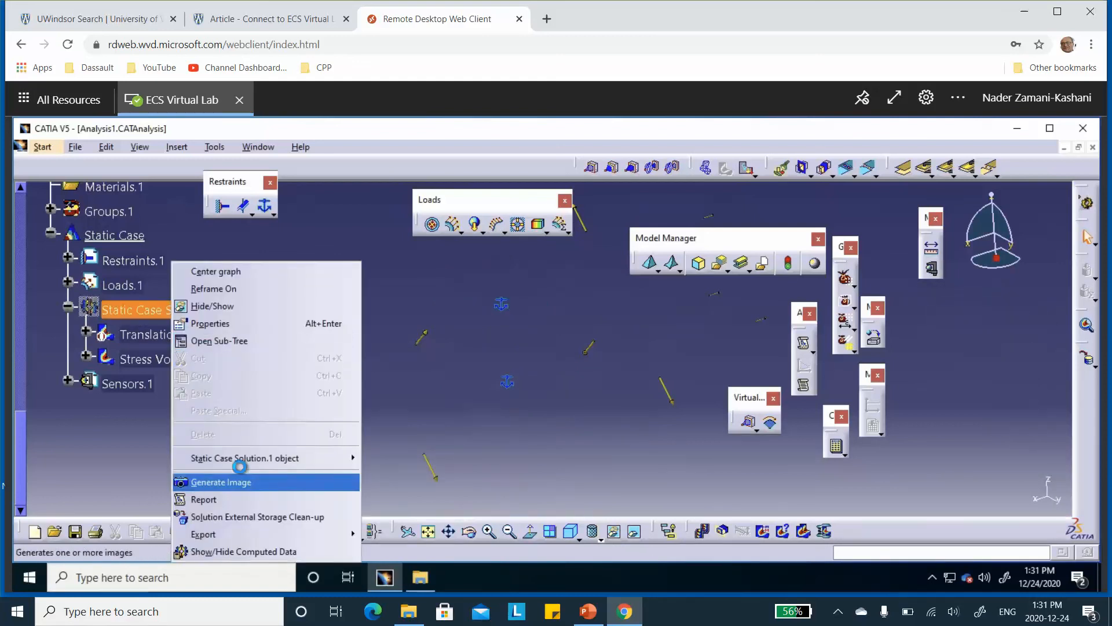
click(232, 482)
click(740, 460)
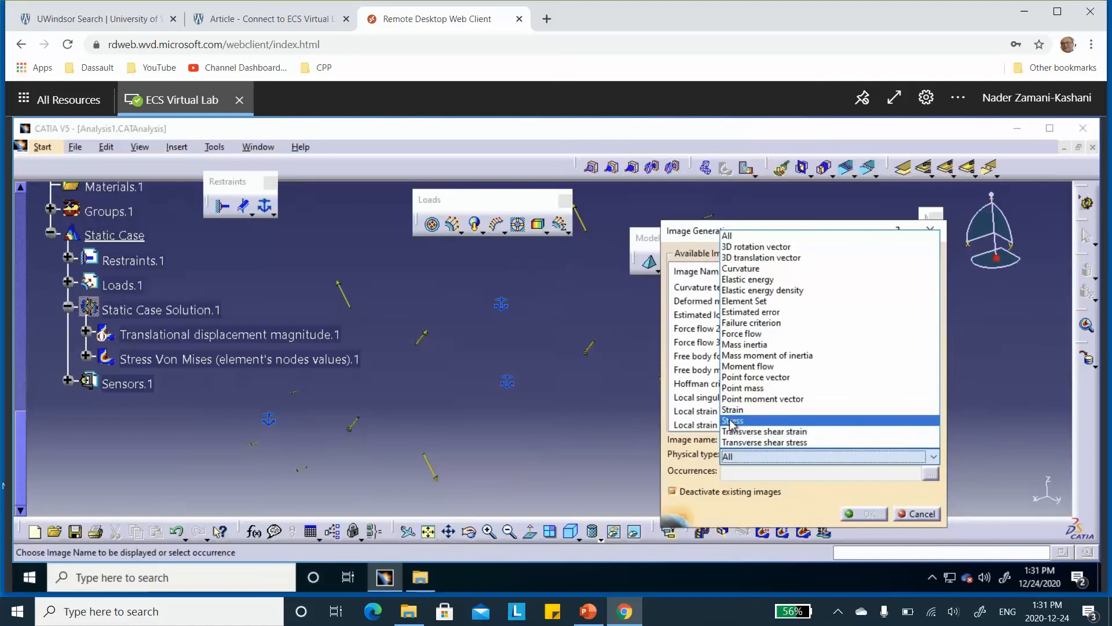
click(732, 421)
click(742, 316)
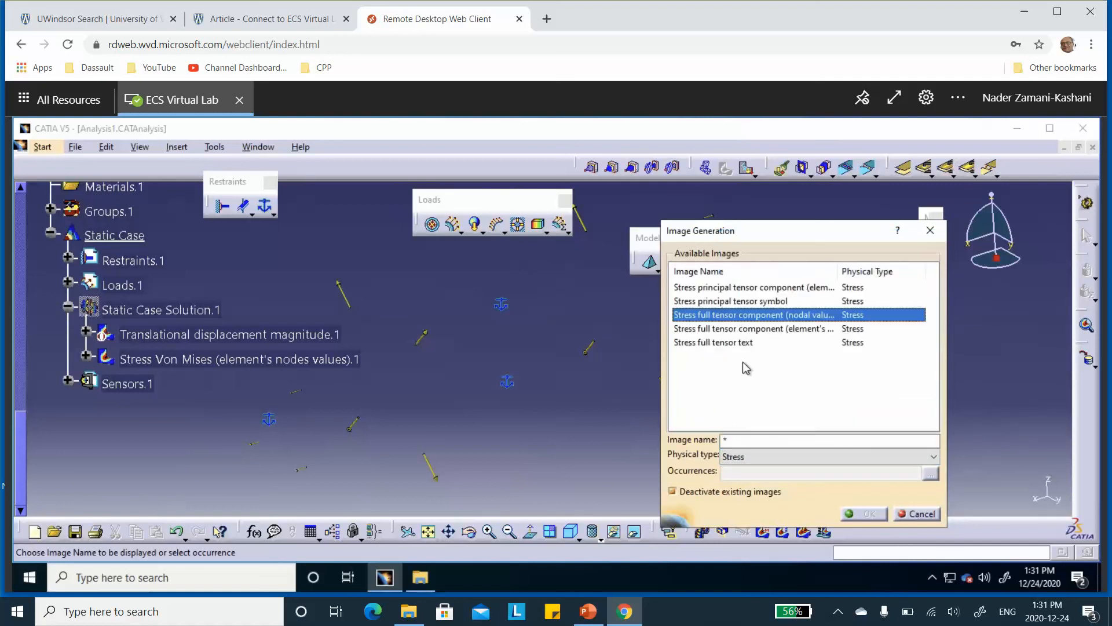
click(858, 514)
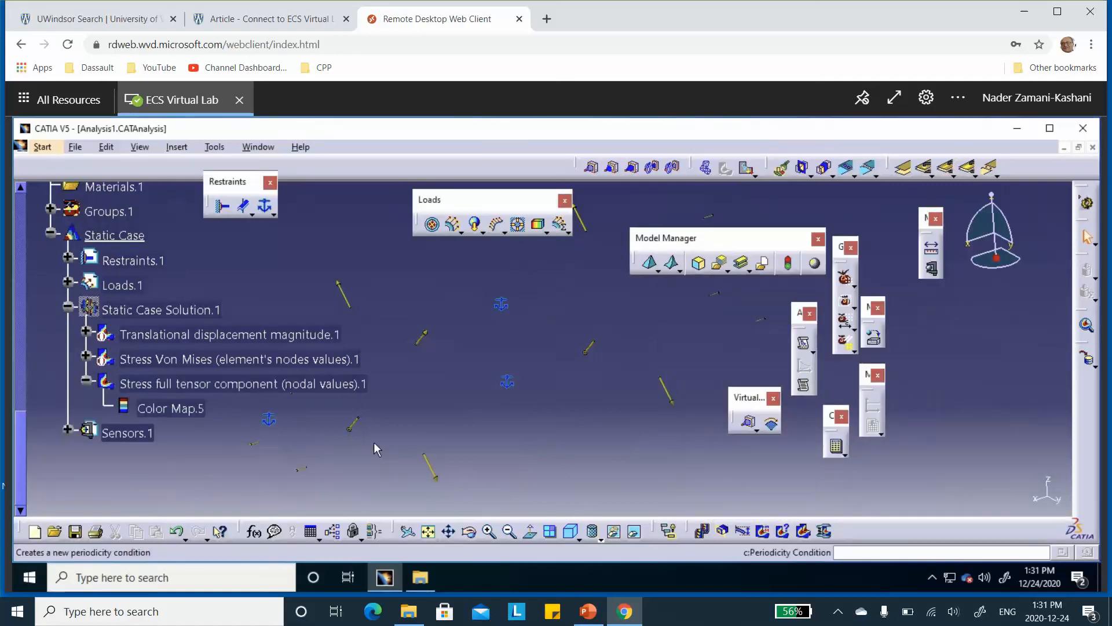
Change the full tensor component stress image's criterion to Principal value and accept the image settings
double_click(207, 391)
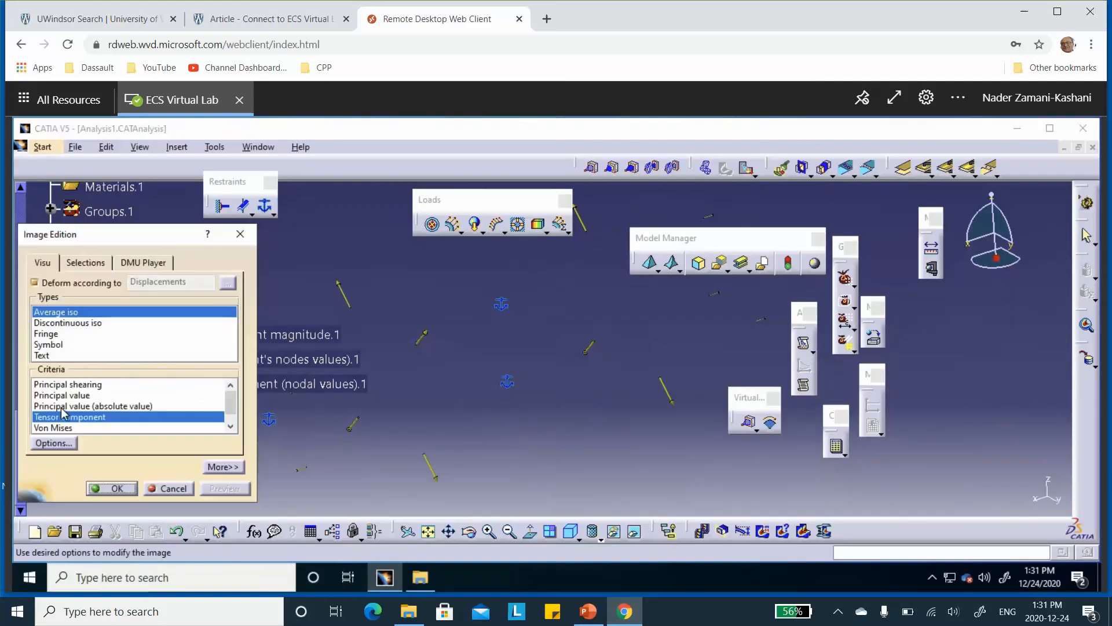
click(64, 395)
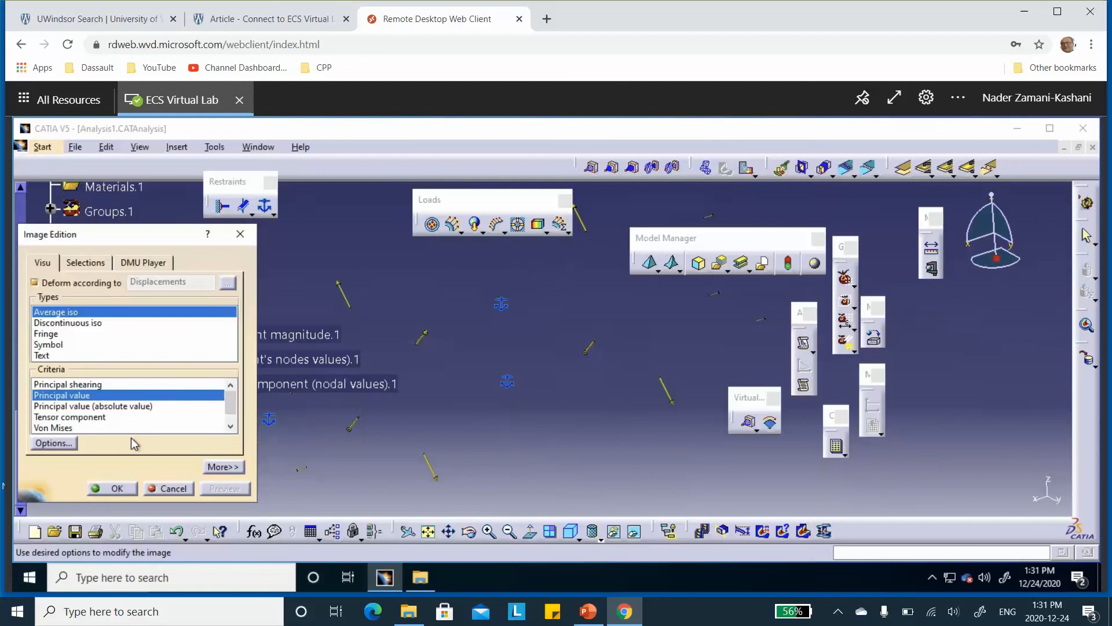
click(120, 492)
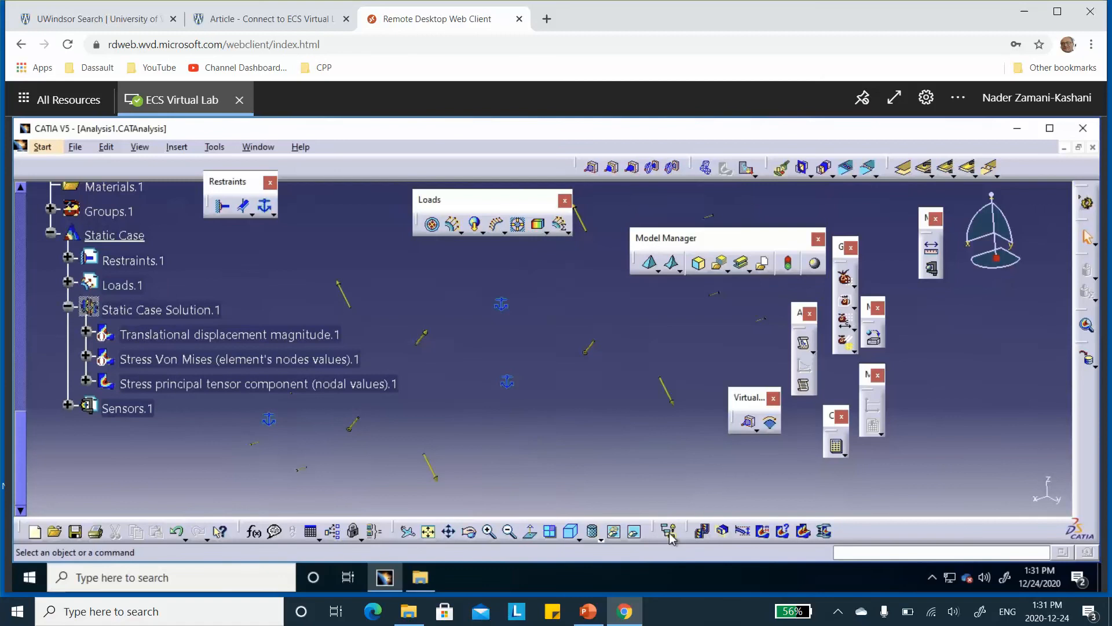
Set the view mode to Shading with Material and unhide Static Case Solution.1
click(598, 533)
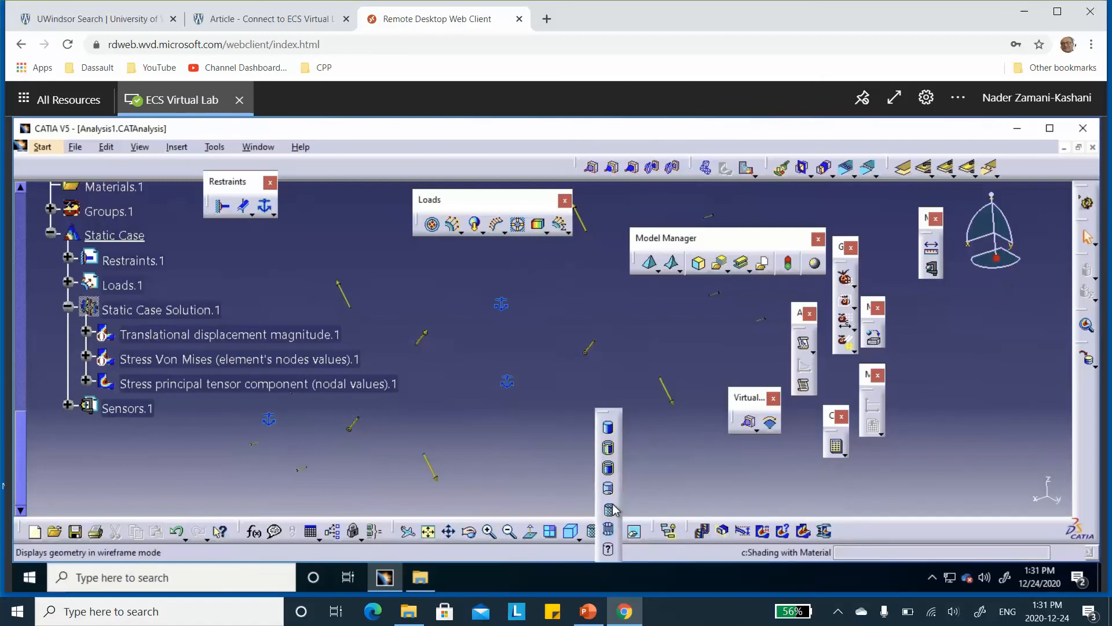
click(609, 510)
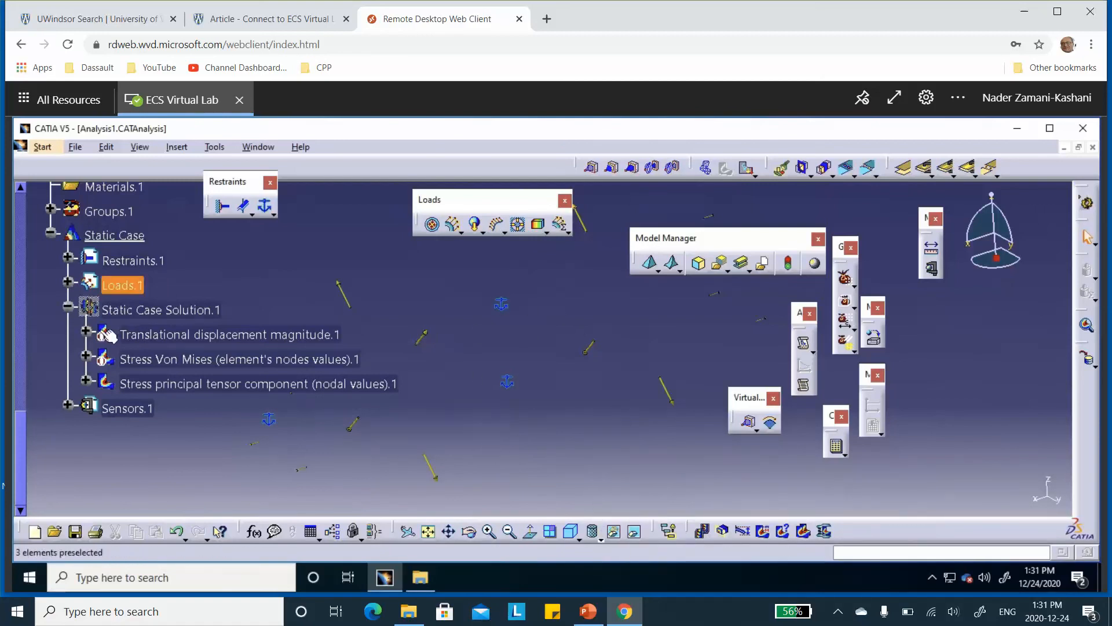
right_click(180, 311)
click(204, 308)
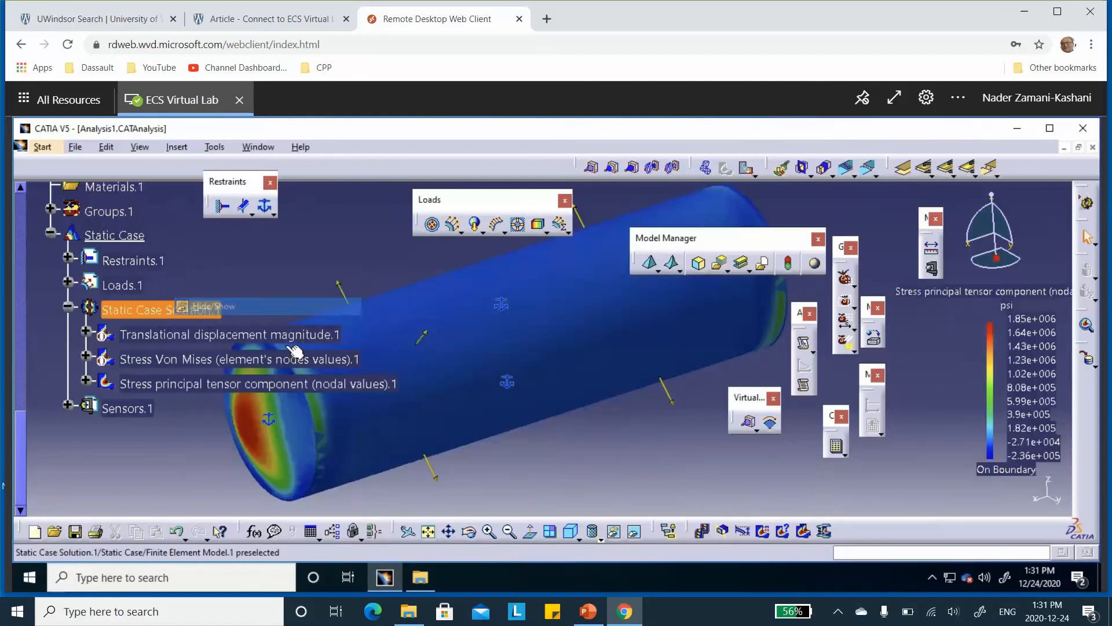
Restrict the principal stress image to Box Group.1 so only the vessel's middle ring is plotted
double_click(193, 385)
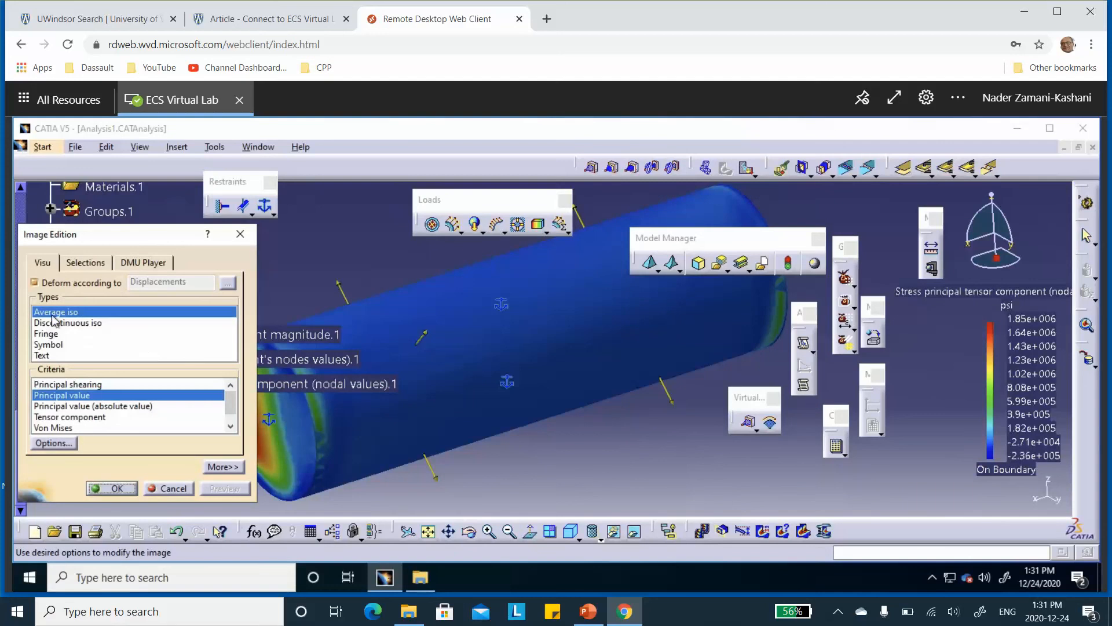
click(85, 263)
double_click(52, 318)
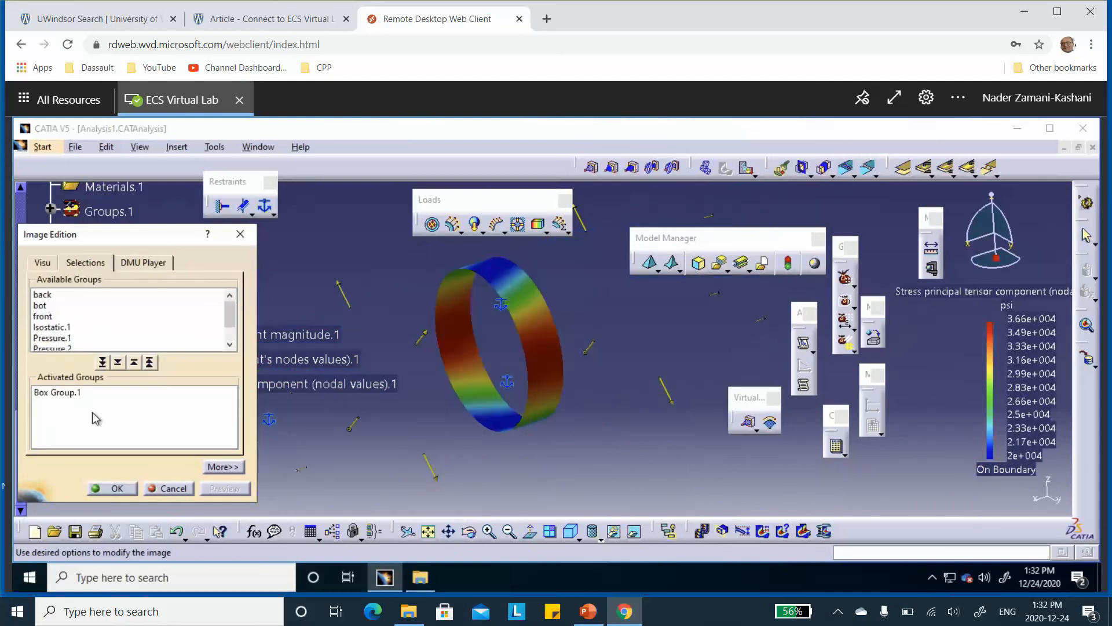
click(120, 490)
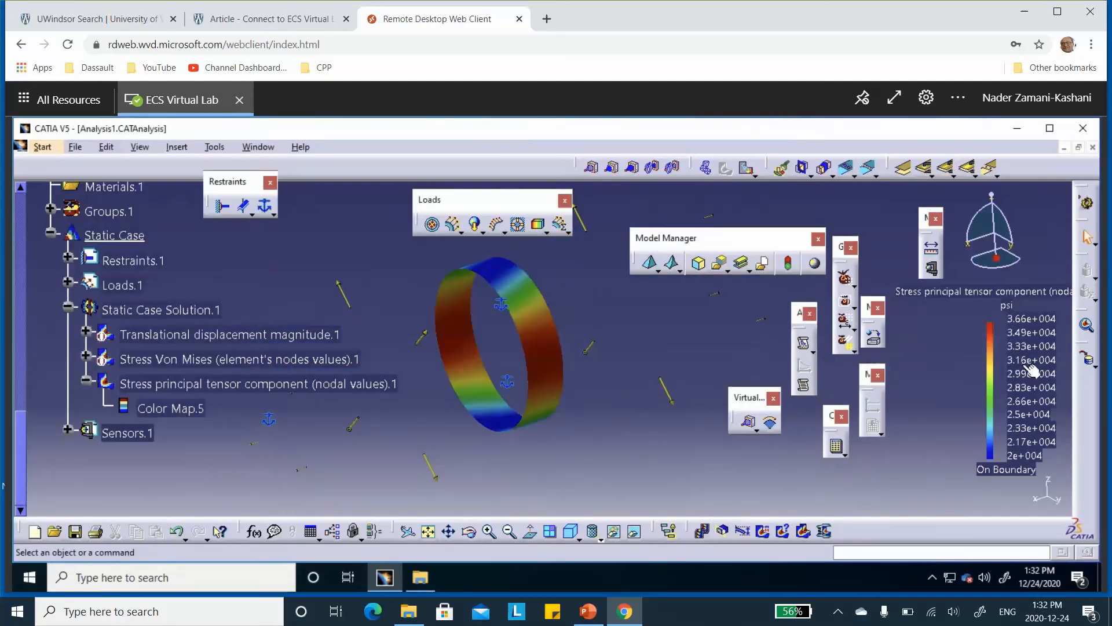
Compare the middle ring's principal stresses for lamina 1 with the theoretical ply stresses in PowerPoint
click(215, 388)
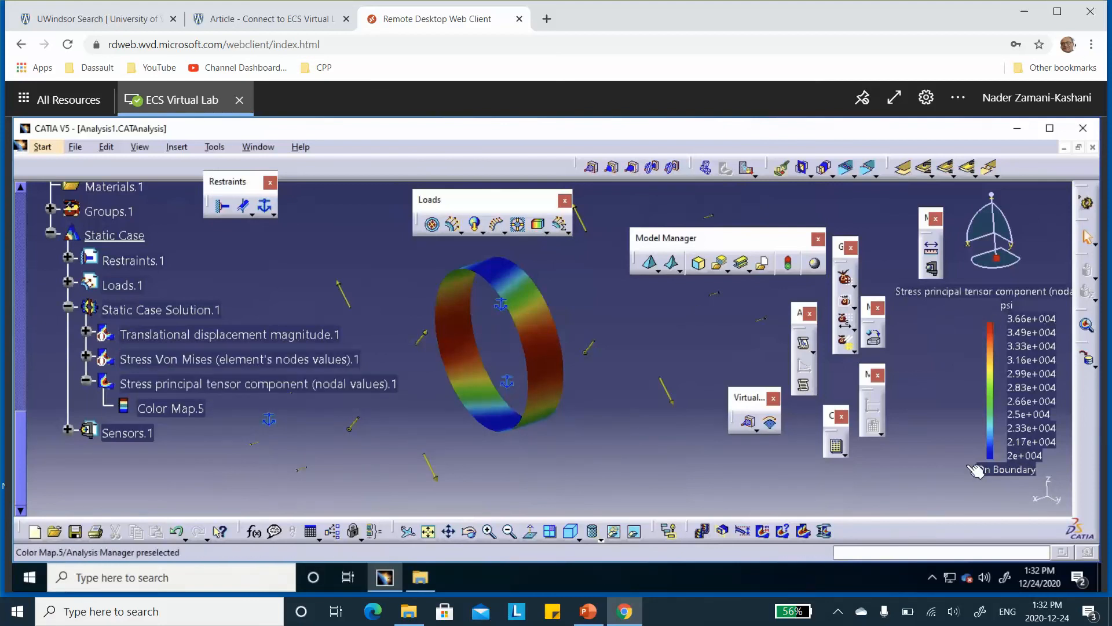
click(173, 385)
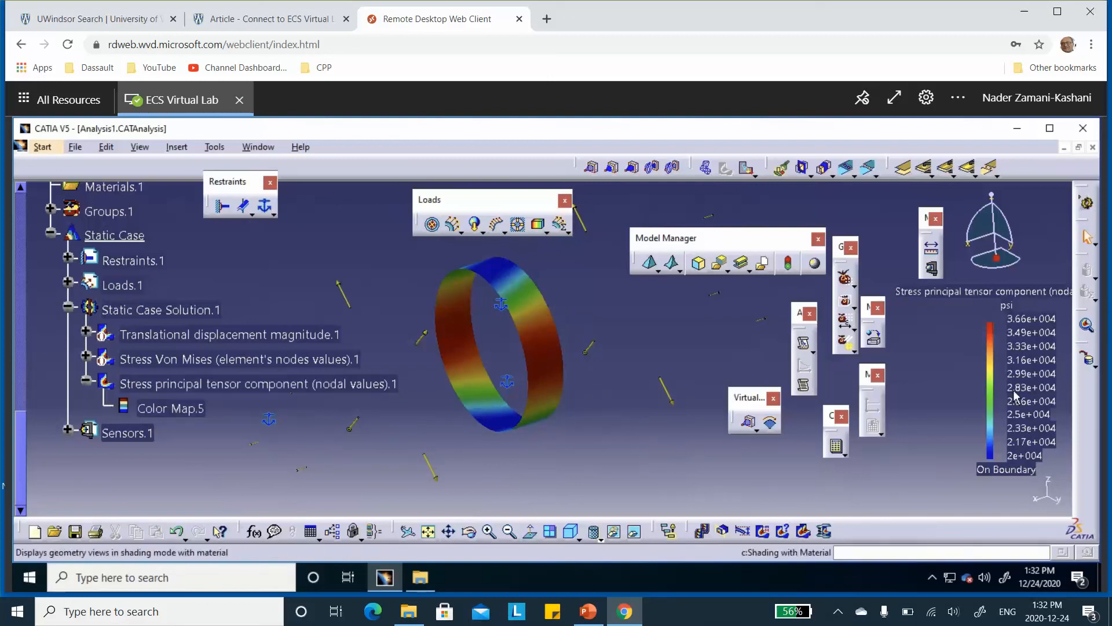
click(588, 611)
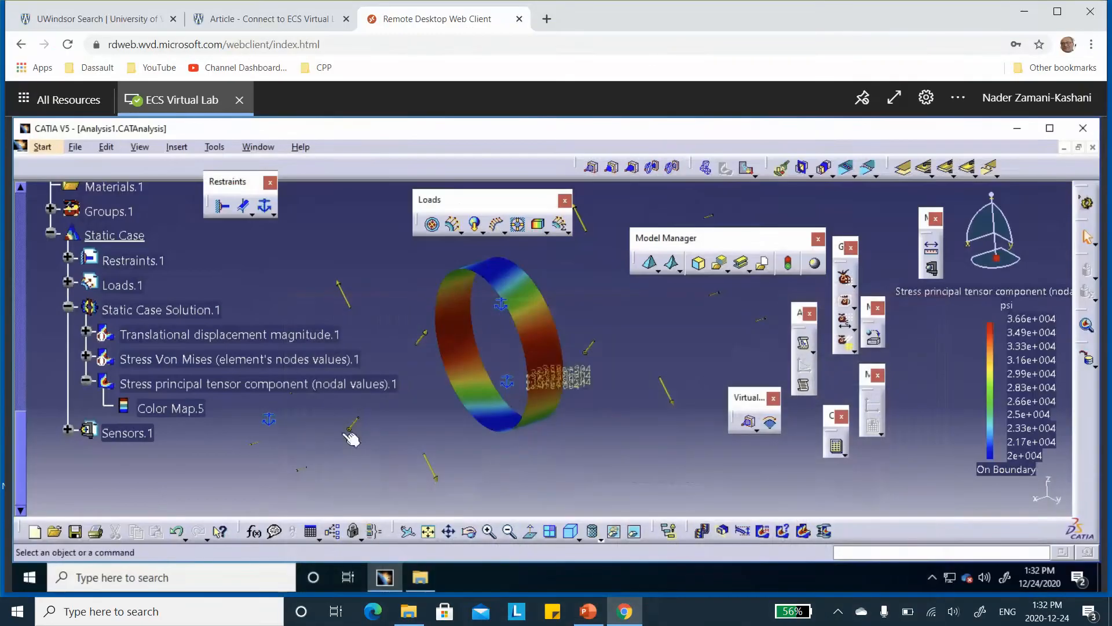
Set the principal stress image's lamina filter to 3 and check the C11 stresses against the 90° ply values on PowerPoint slide 5
double_click(301, 384)
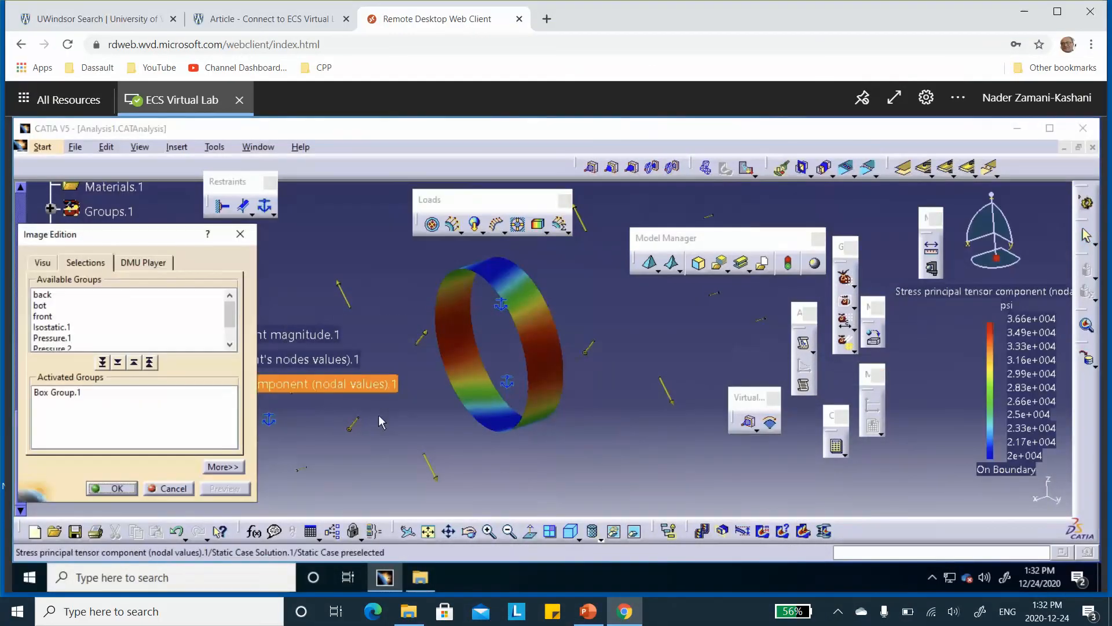
click(222, 467)
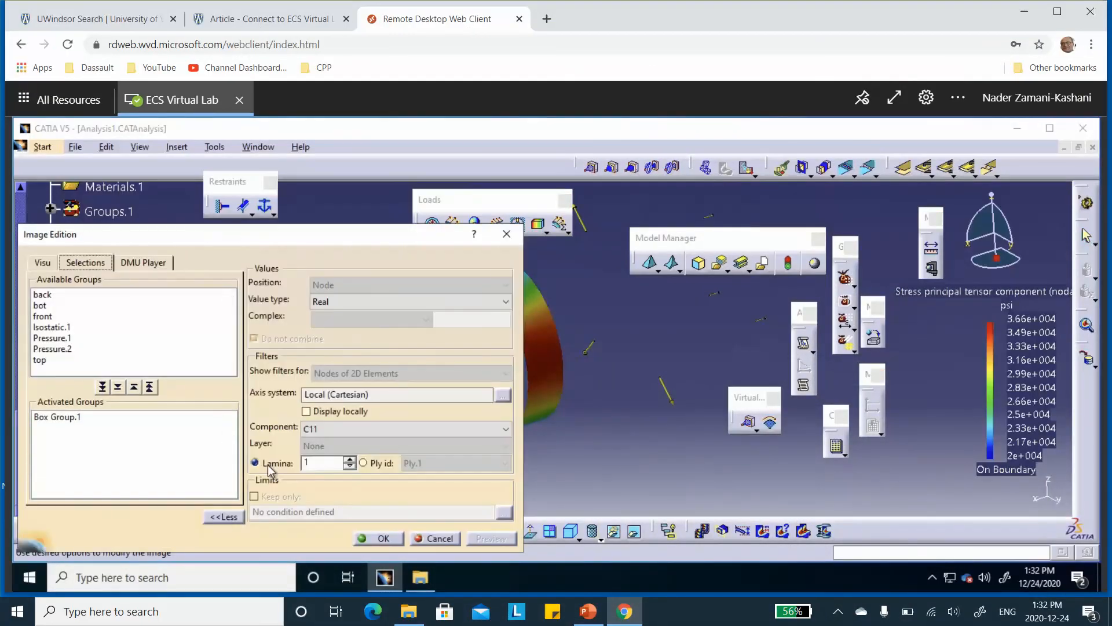
click(349, 460)
click(349, 459)
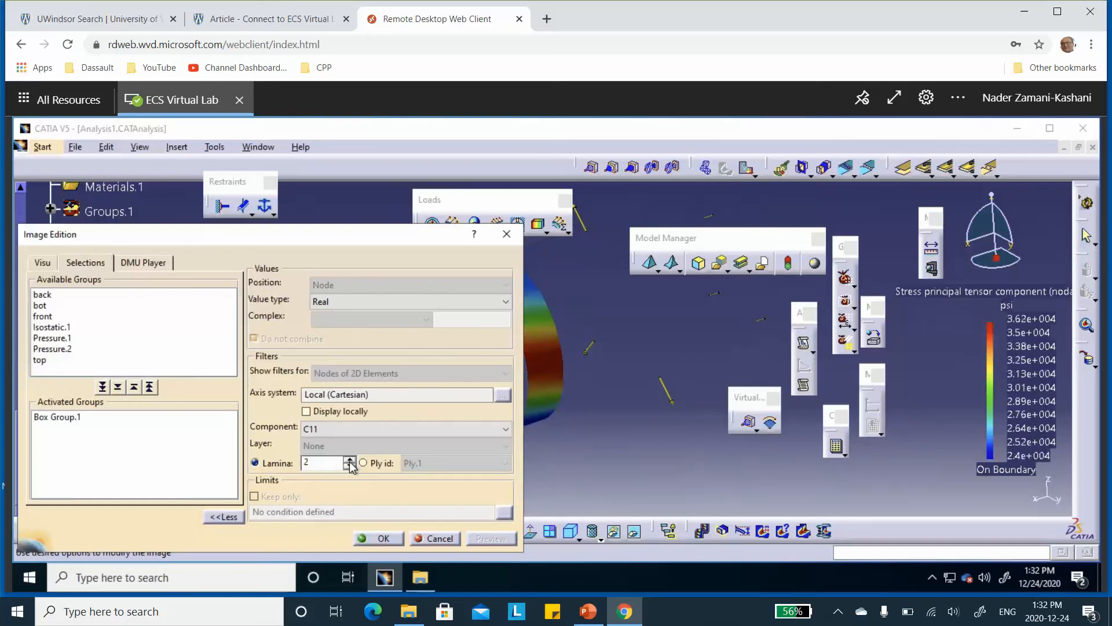
click(403, 530)
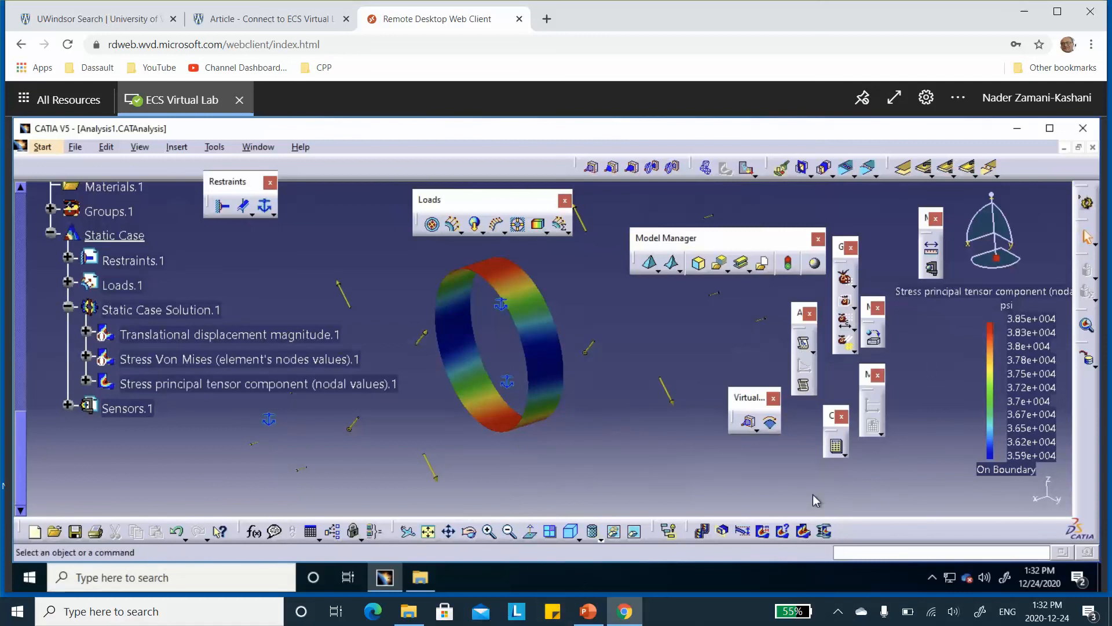
click(587, 612)
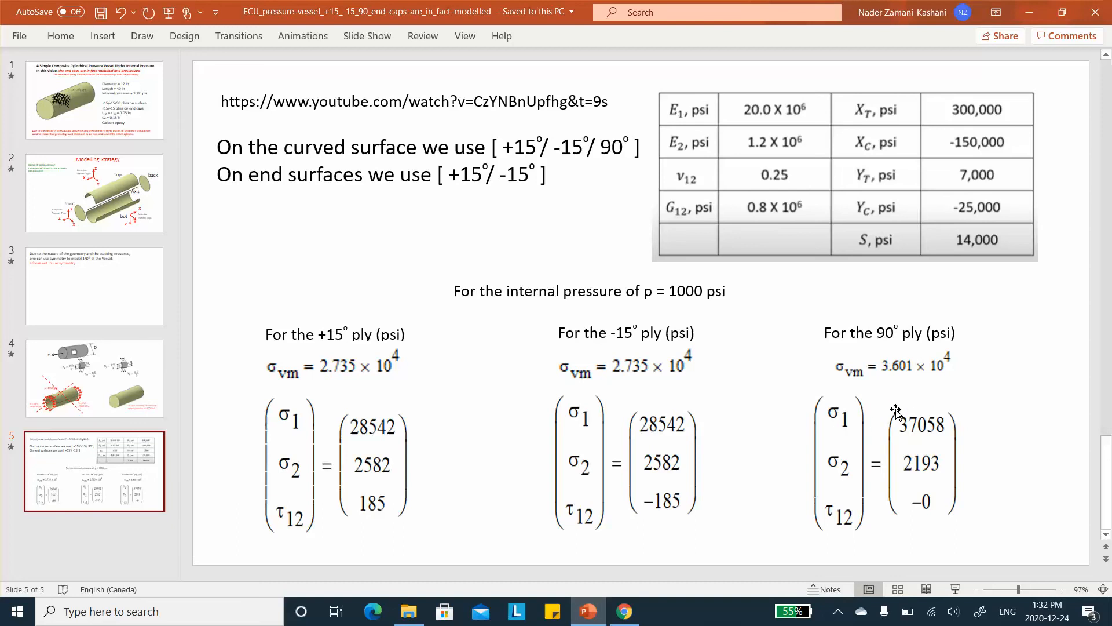
click(1029, 12)
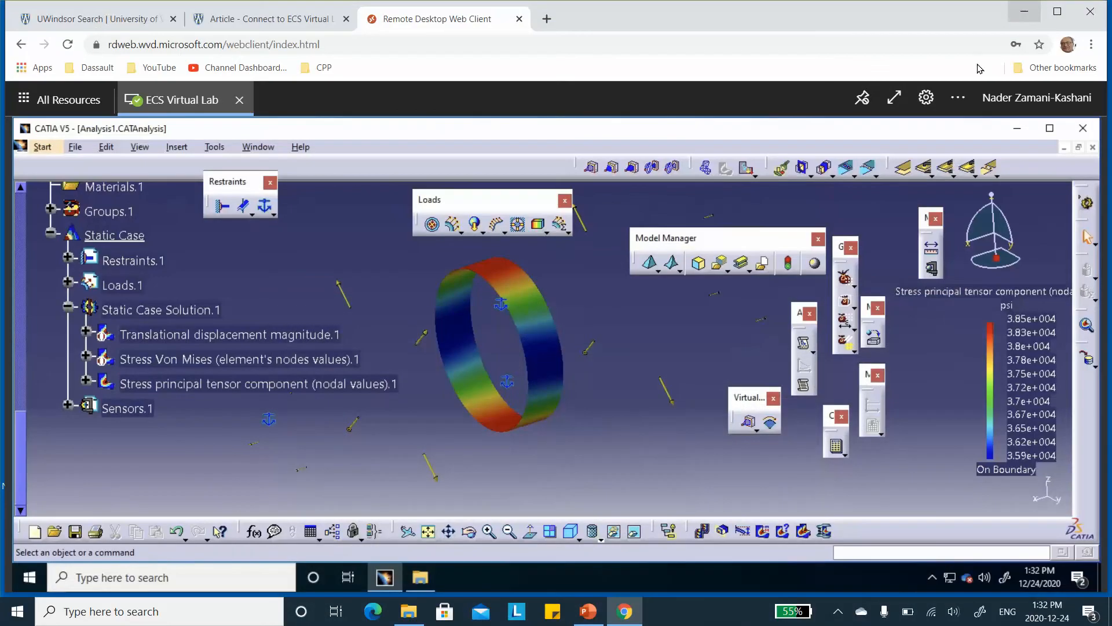
Switch the lamina 3 principal stress image's filter component to C22
double_click(332, 392)
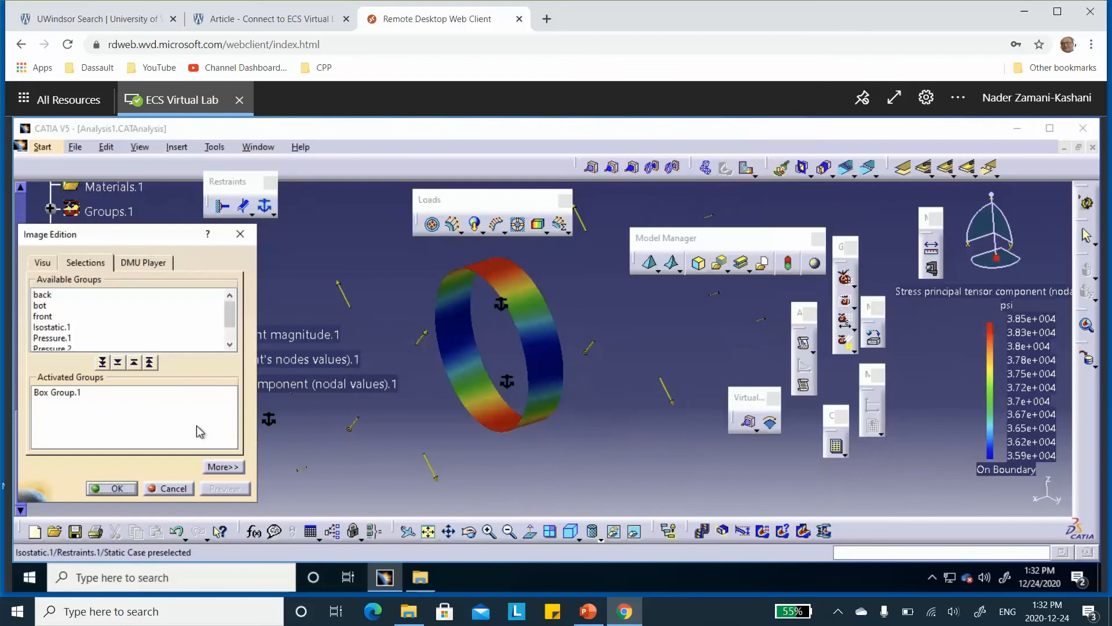
click(224, 467)
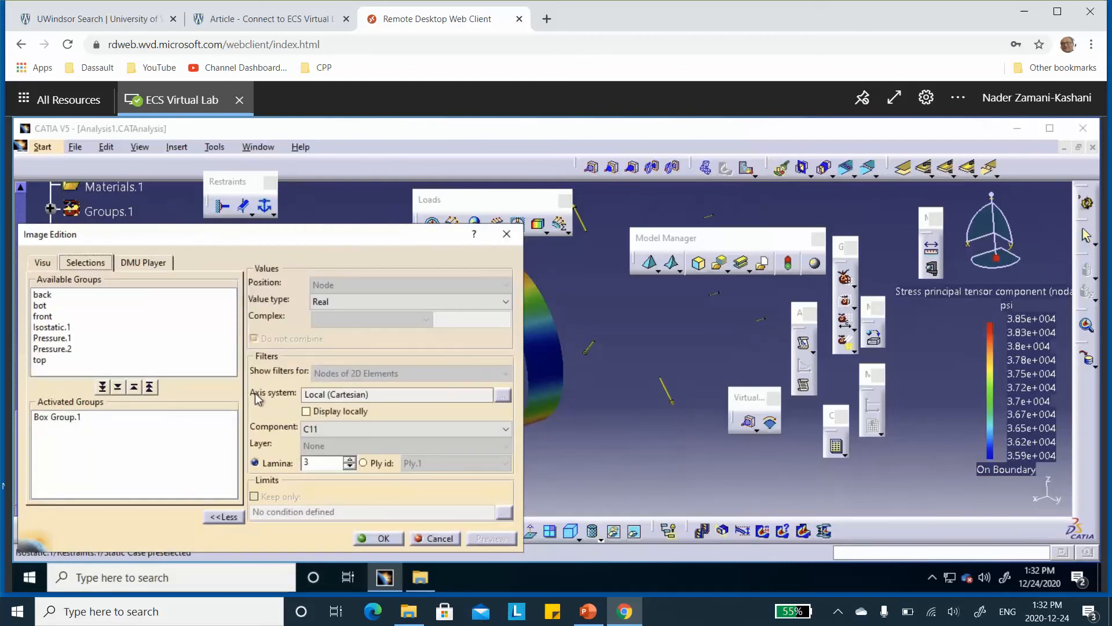
click(323, 430)
click(319, 455)
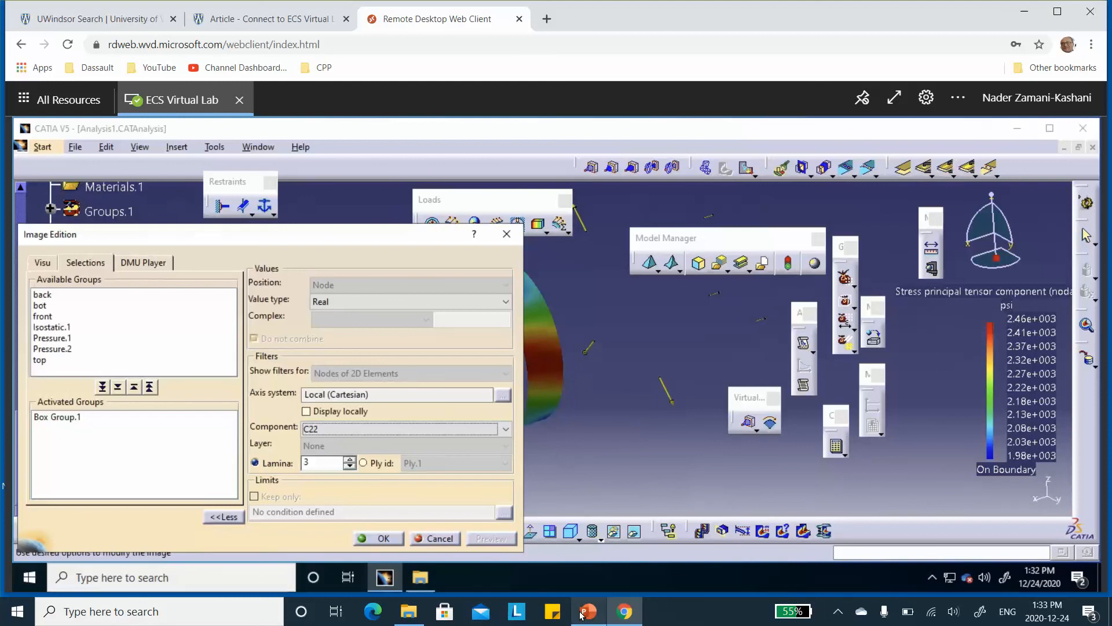
Switch to PowerPoint to check the theoretical 90° ply σ2, then return to CATIA and accept the C22 image settings
mouse_move(588, 615)
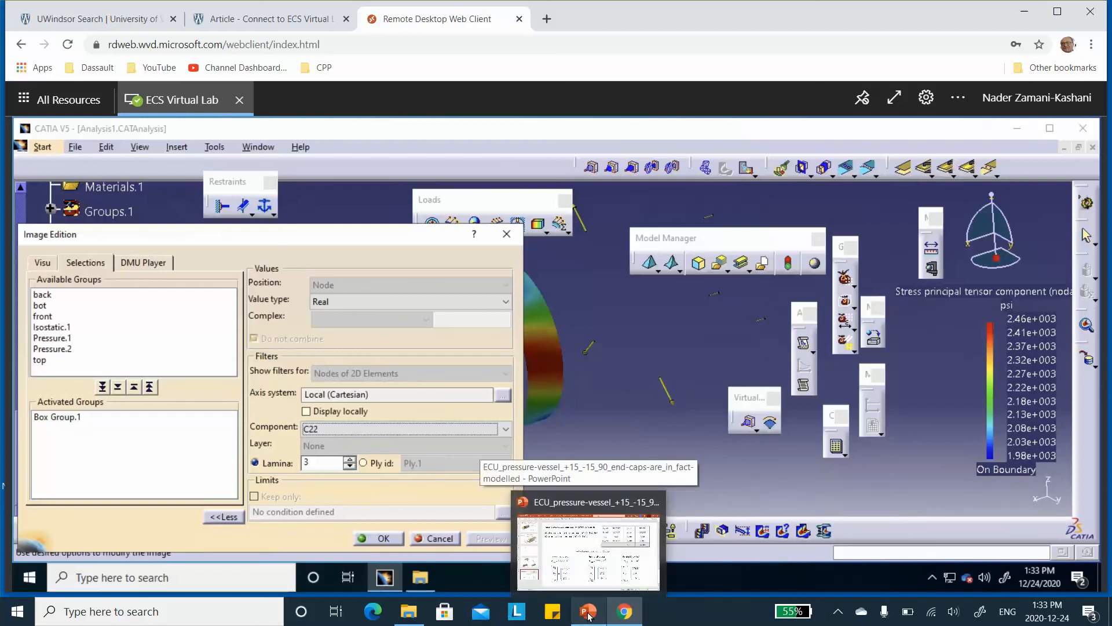
click(589, 615)
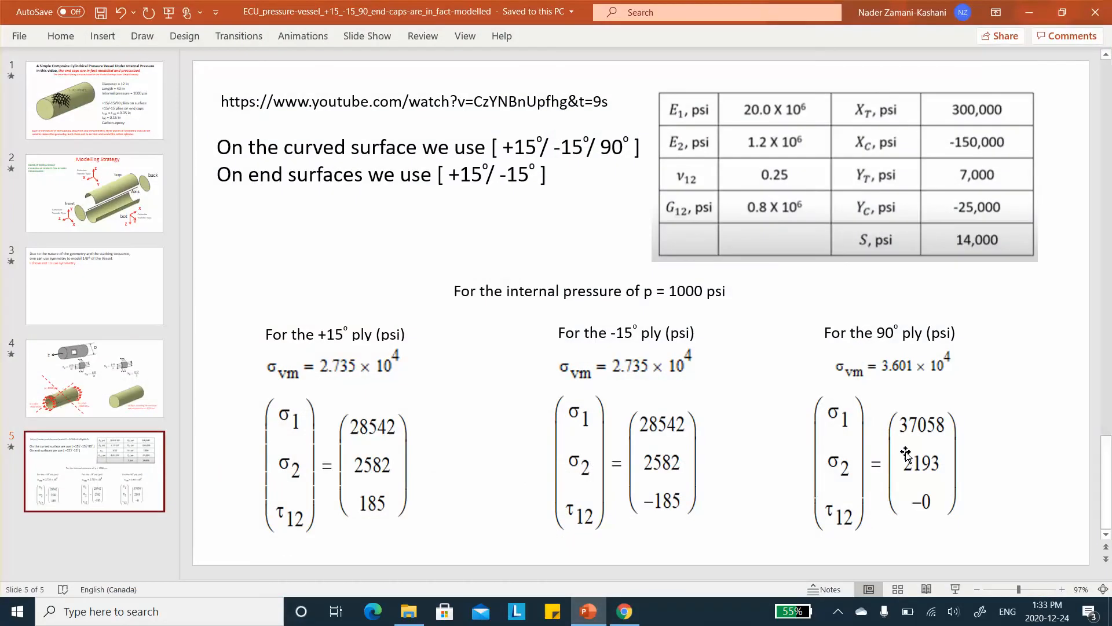
click(1033, 12)
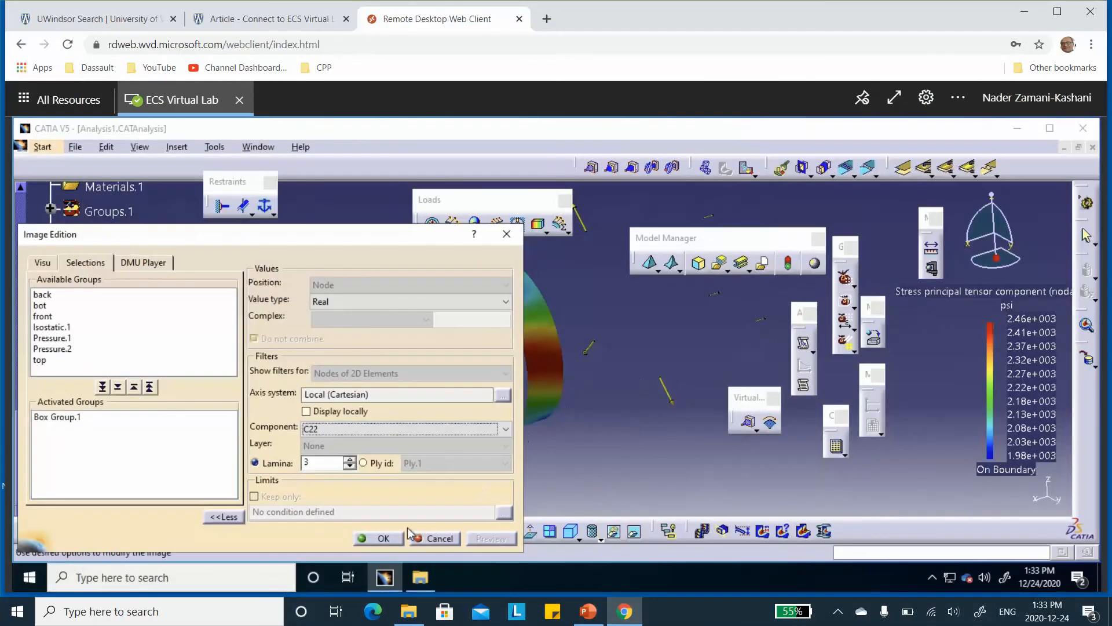
click(380, 538)
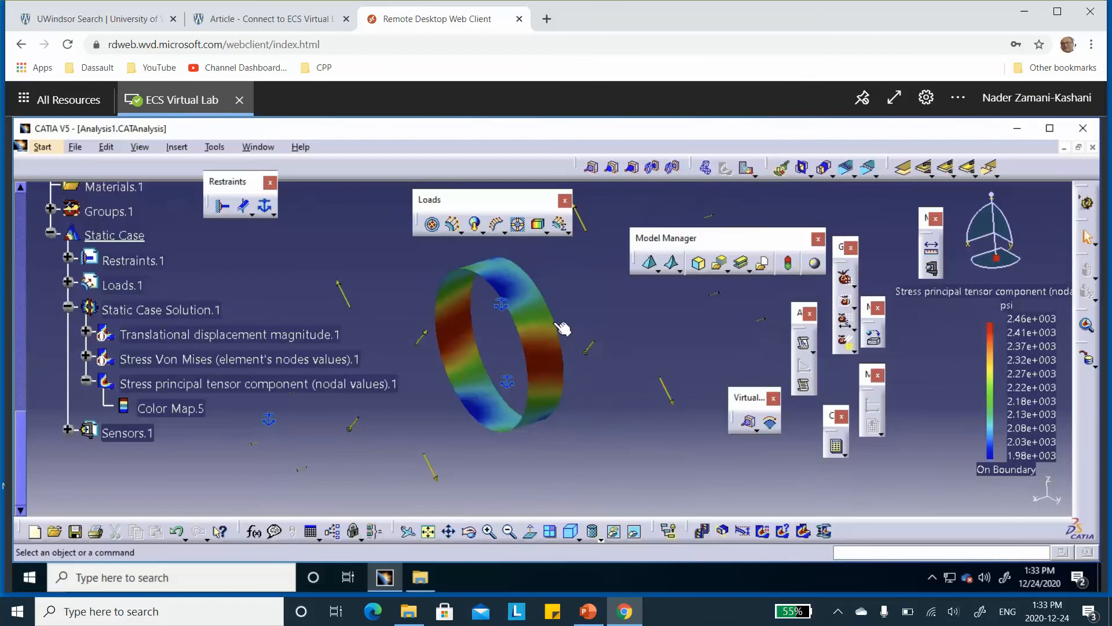